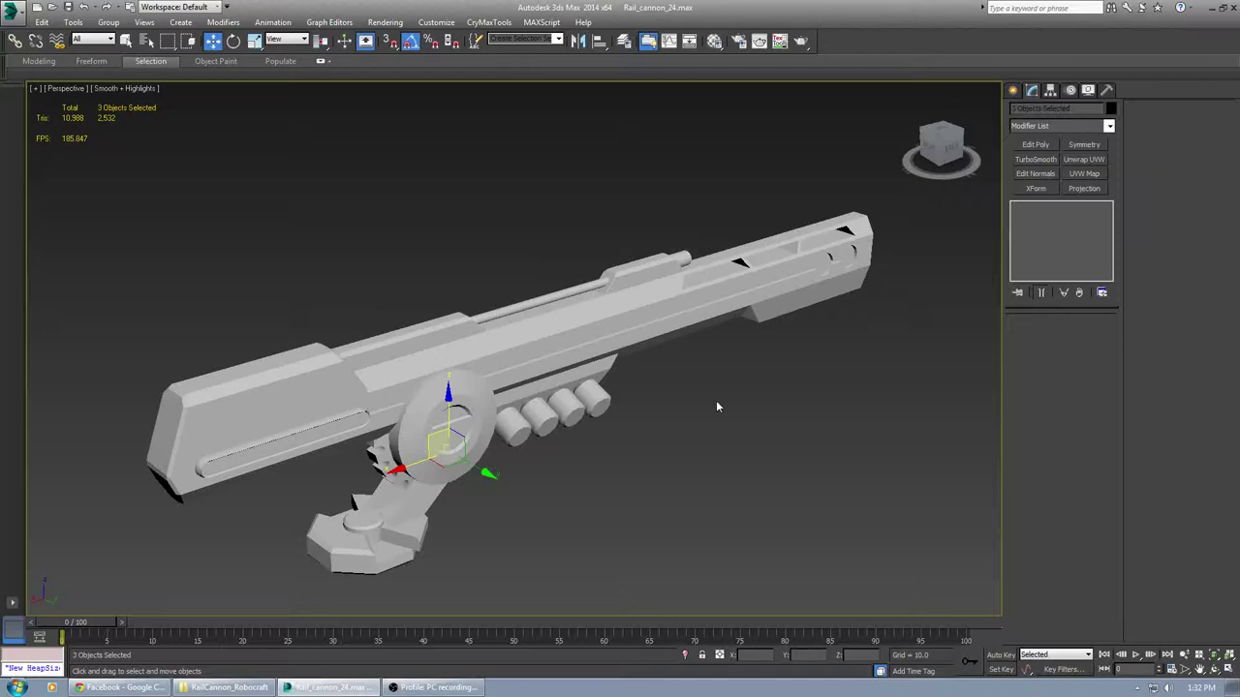
# Examine the rail cannon from several angles, including its barrel, side cylinders, round joint and octagonal base
pyautogui.keyDown('alt'); pyautogui.moveTo(733, 343); pyautogui.dragTo(685, 370, button='middle'); pyautogui.keyUp('alt')
pyautogui.scroll(-5, 659, 367)
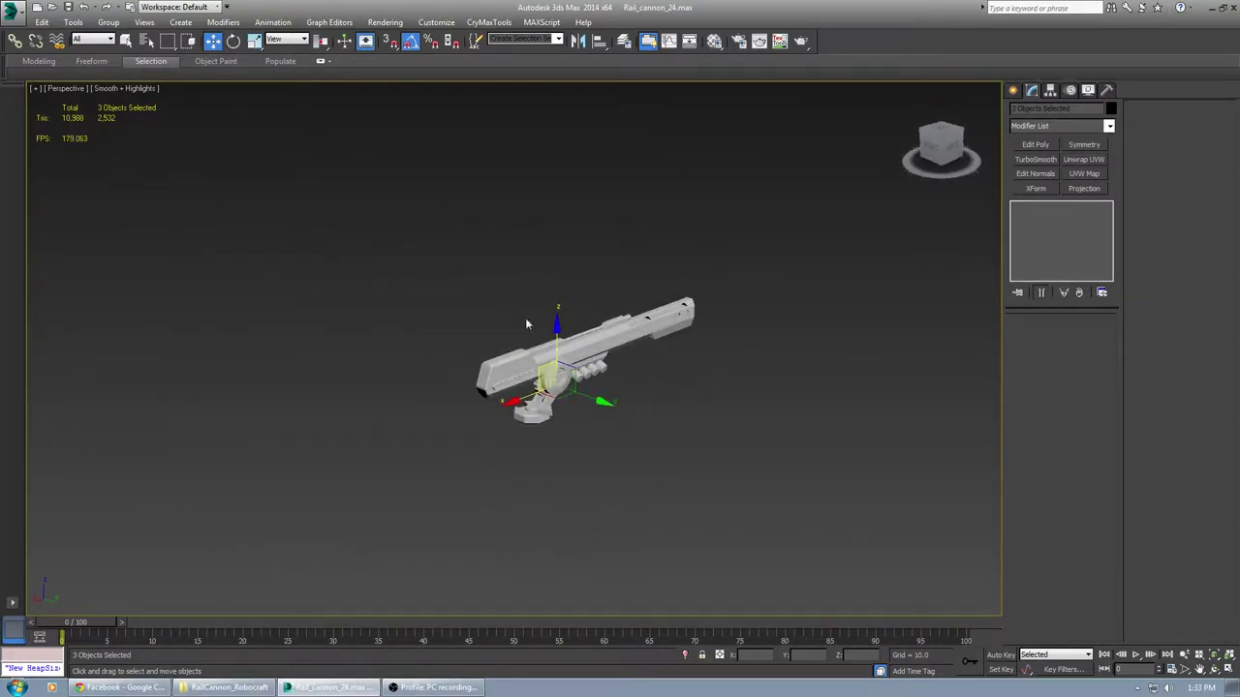
pyautogui.scroll(5, 525, 315)
pyautogui.moveTo(525, 314); pyautogui.dragTo(550, 310, button='middle')
pyautogui.scroll(-5, 550, 310)
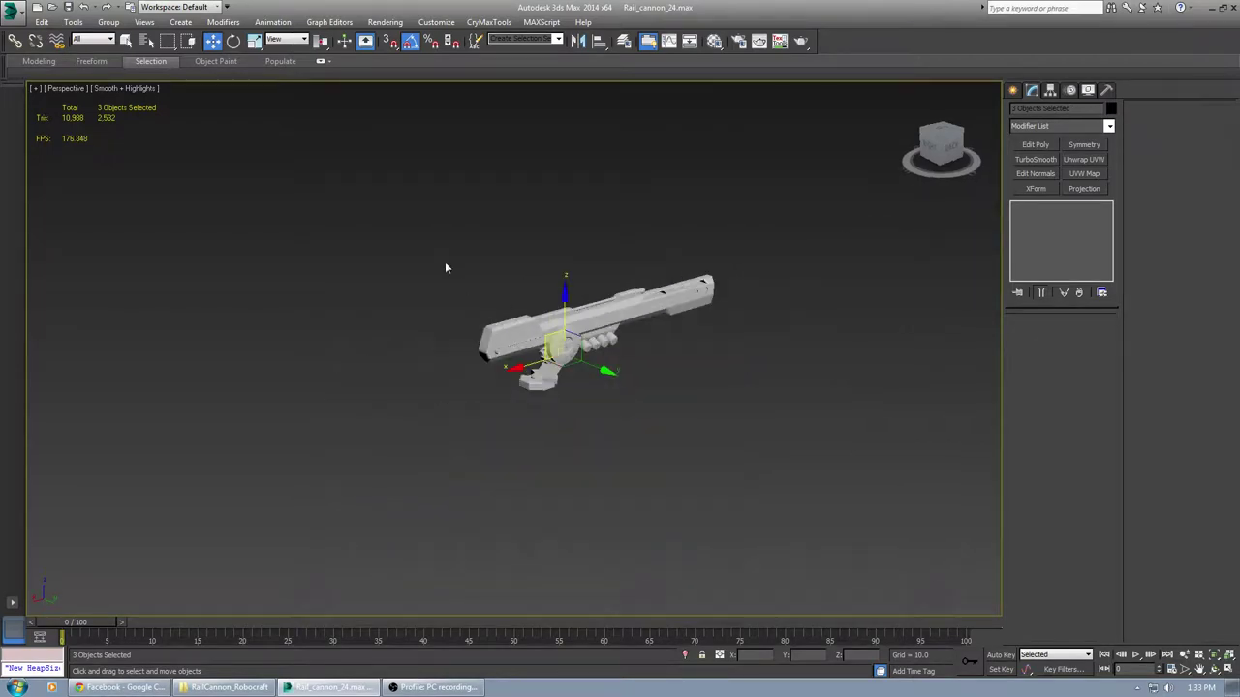
pyautogui.moveTo(445, 268); pyautogui.dragTo(740, 429)
pyautogui.keyDown('alt'); pyautogui.moveTo(740, 429); pyautogui.dragTo(690, 403, button='middle'); pyautogui.keyUp('alt')
pyautogui.scroll(5, 549, 394)
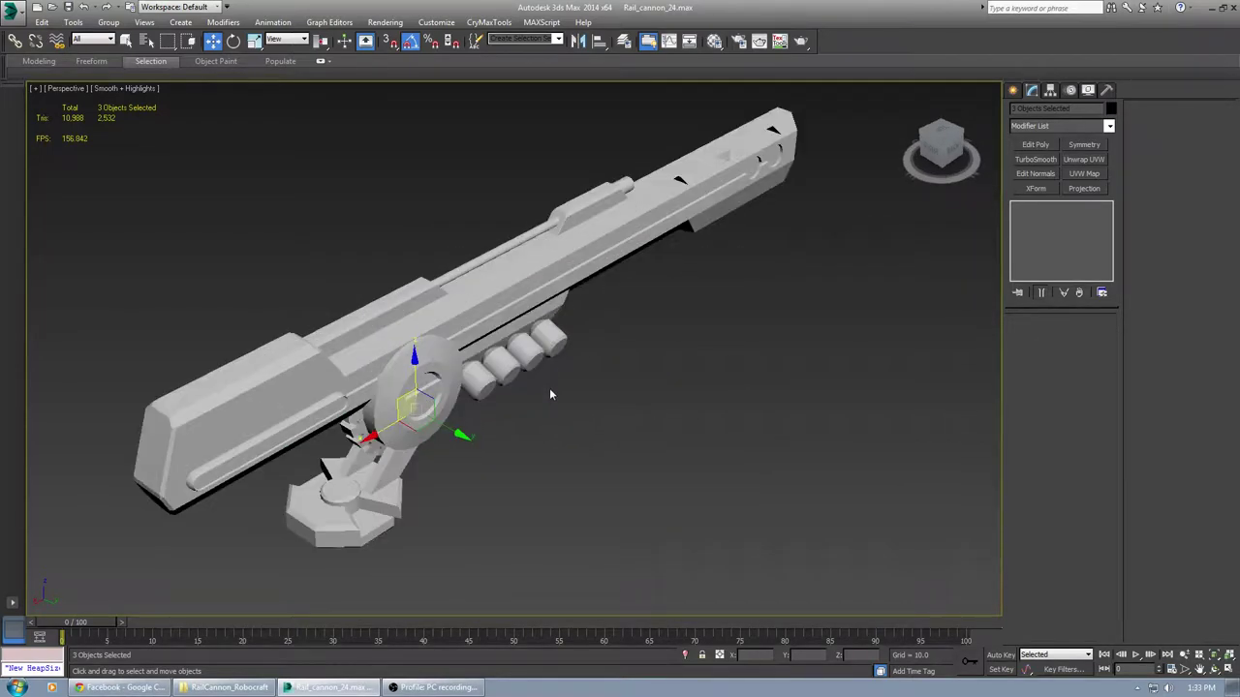
pyautogui.keyDown('alt'); pyautogui.moveTo(549, 395); pyautogui.dragTo(573, 359, button='middle'); pyautogui.keyUp('alt')
pyautogui.scroll(4, 594, 395)
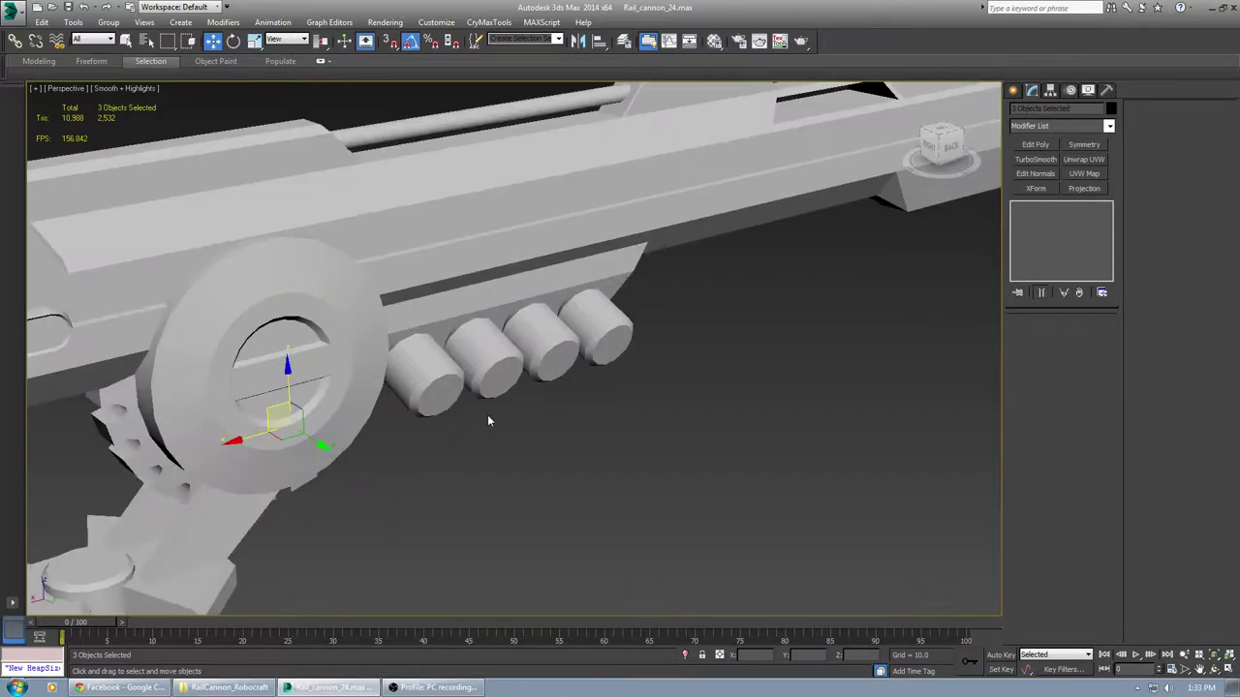
pyautogui.keyDown('alt'); pyautogui.moveTo(487, 421); pyautogui.dragTo(558, 418, button='middle'); pyautogui.keyUp('alt')
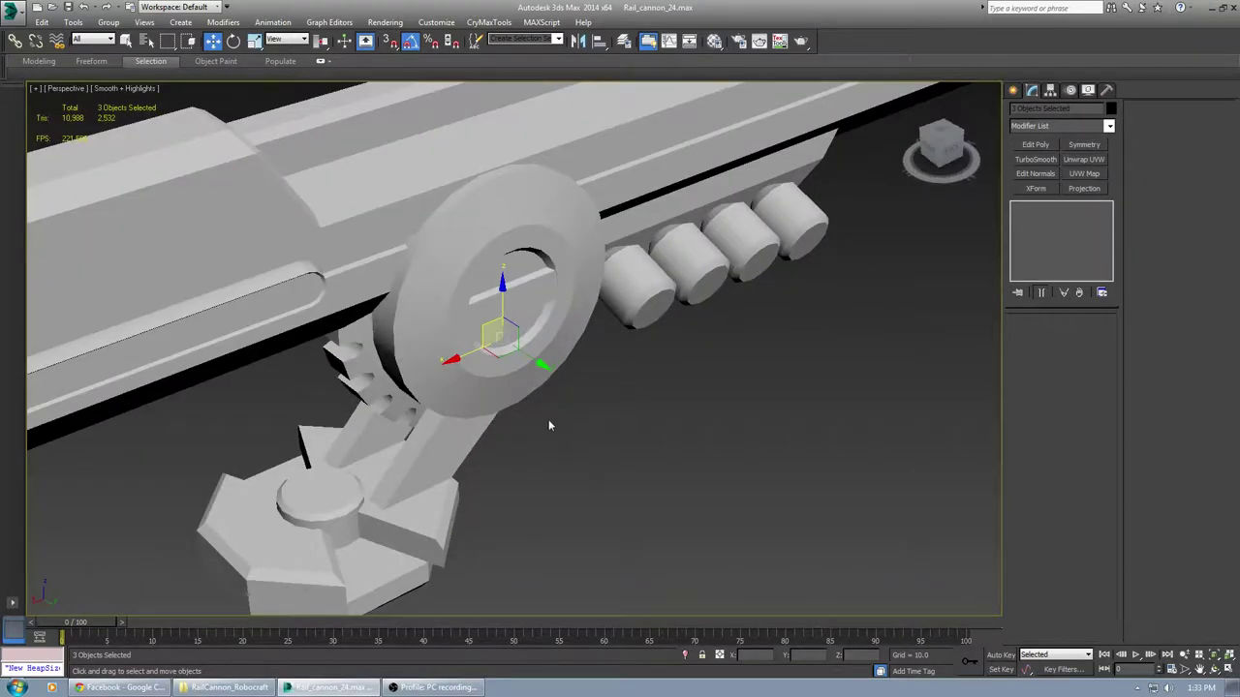
pyautogui.moveTo(482, 442); pyautogui.dragTo(607, 365, button='middle')
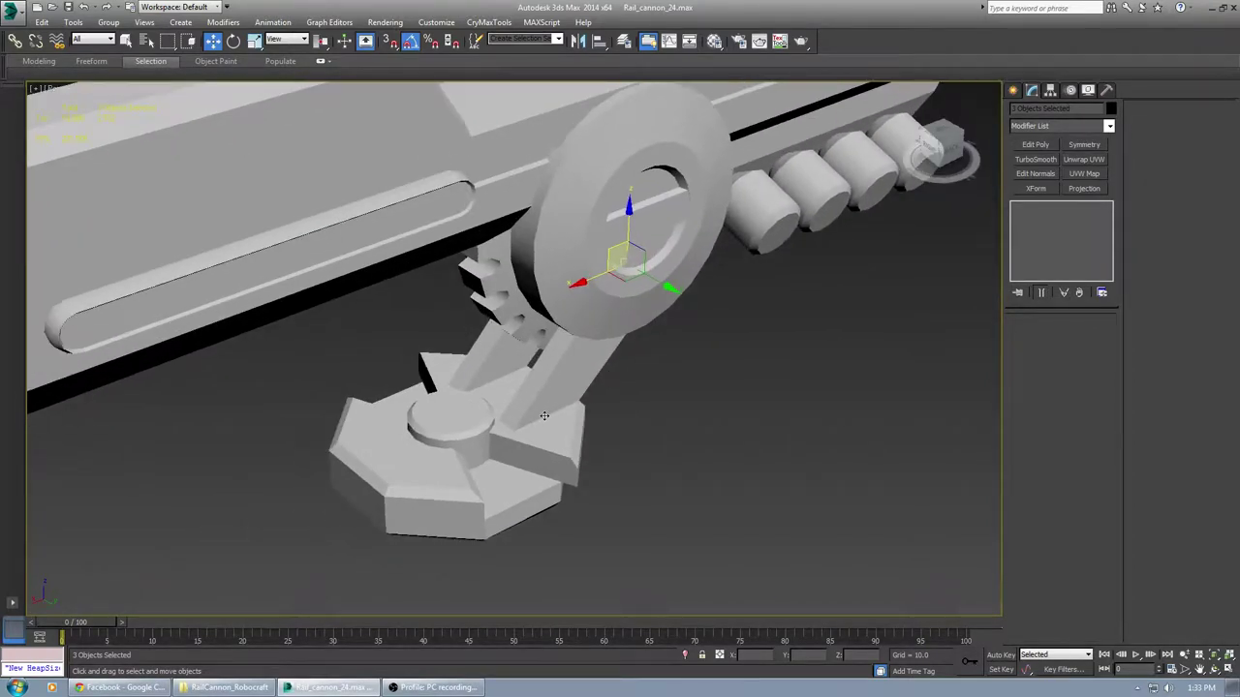
# Isolate the octagonal base RailGunBASE_HighPoly from the rest of the cannon
pyautogui.scroll(-5, 545, 353)
pyautogui.click(492, 399)
pyautogui.hotkey('alt', 'q')
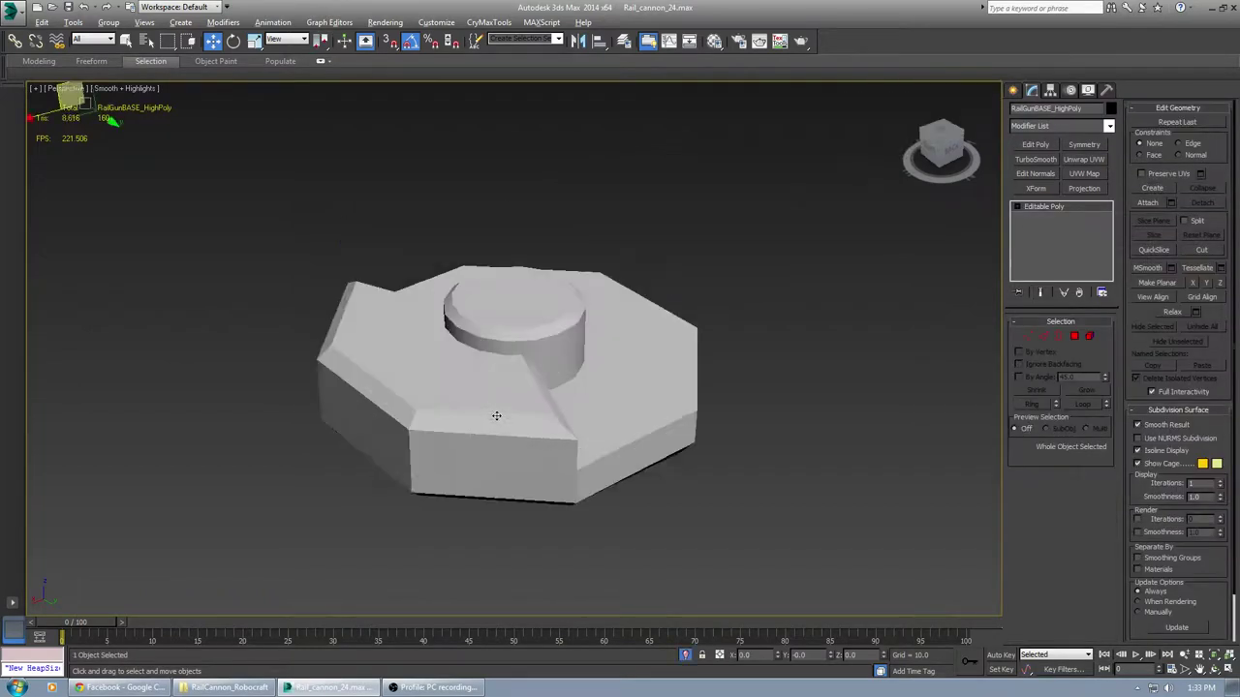
pyautogui.keyDown('alt'); pyautogui.moveTo(493, 416); pyautogui.dragTo(535, 409, button='middle'); pyautogui.keyUp('alt')
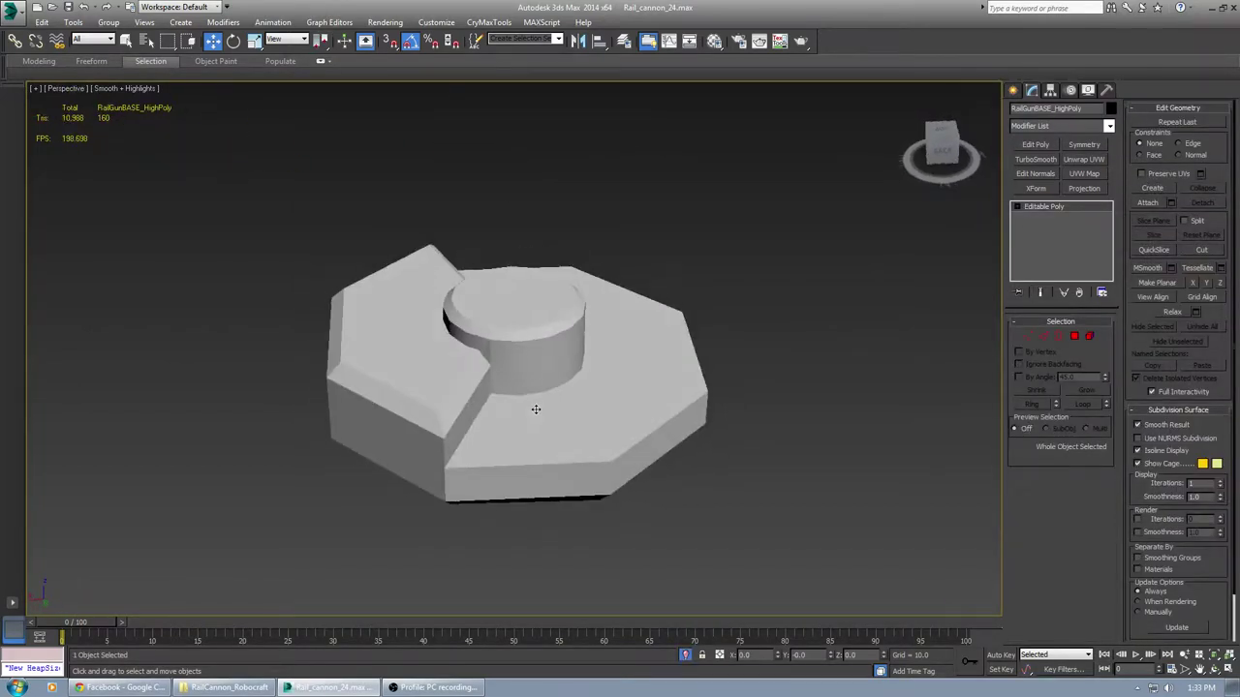
# Assign smoothing group 30 to the cylinder's side polygon where it meets one end of the raised section
pyautogui.click(1074, 337)
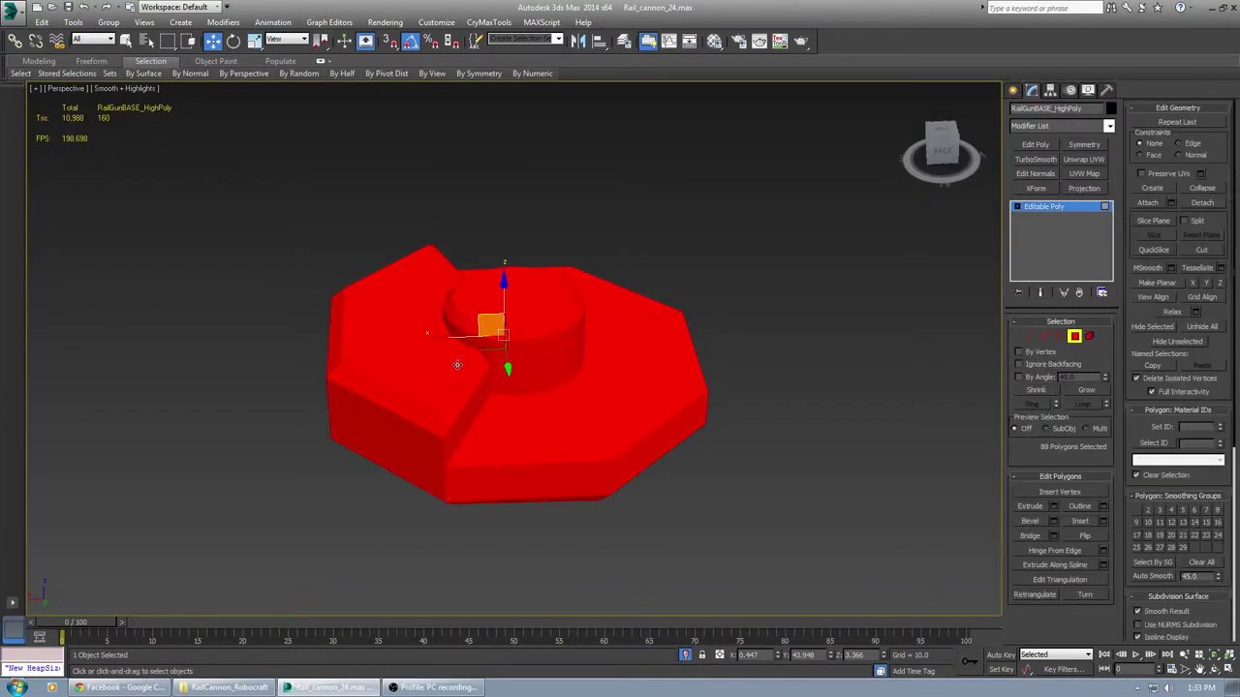
pyautogui.click(669, 270)
pyautogui.scroll(5, 417, 330)
pyautogui.click(412, 347)
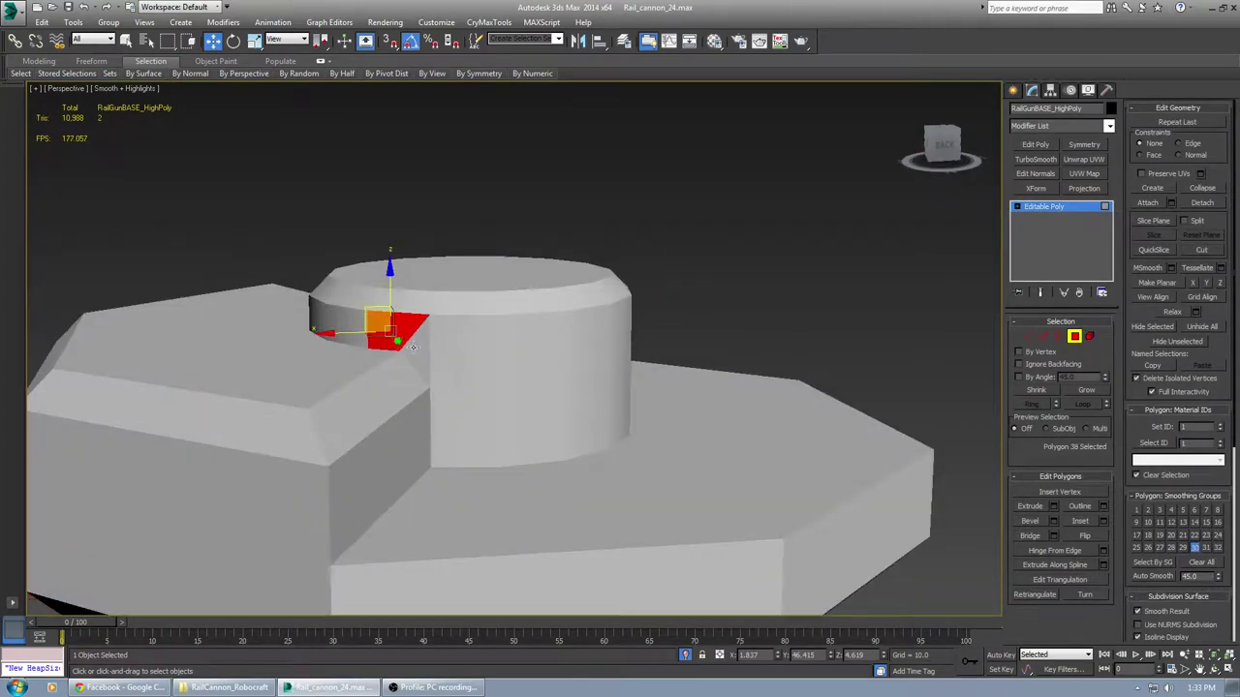
pyautogui.click(1196, 549)
pyautogui.keyDown('alt'); pyautogui.moveTo(544, 338); pyautogui.dragTo(299, 332, button='middle'); pyautogui.keyUp('alt')
pyautogui.scroll(5, 390, 375)
pyautogui.scroll(-5, 459, 368)
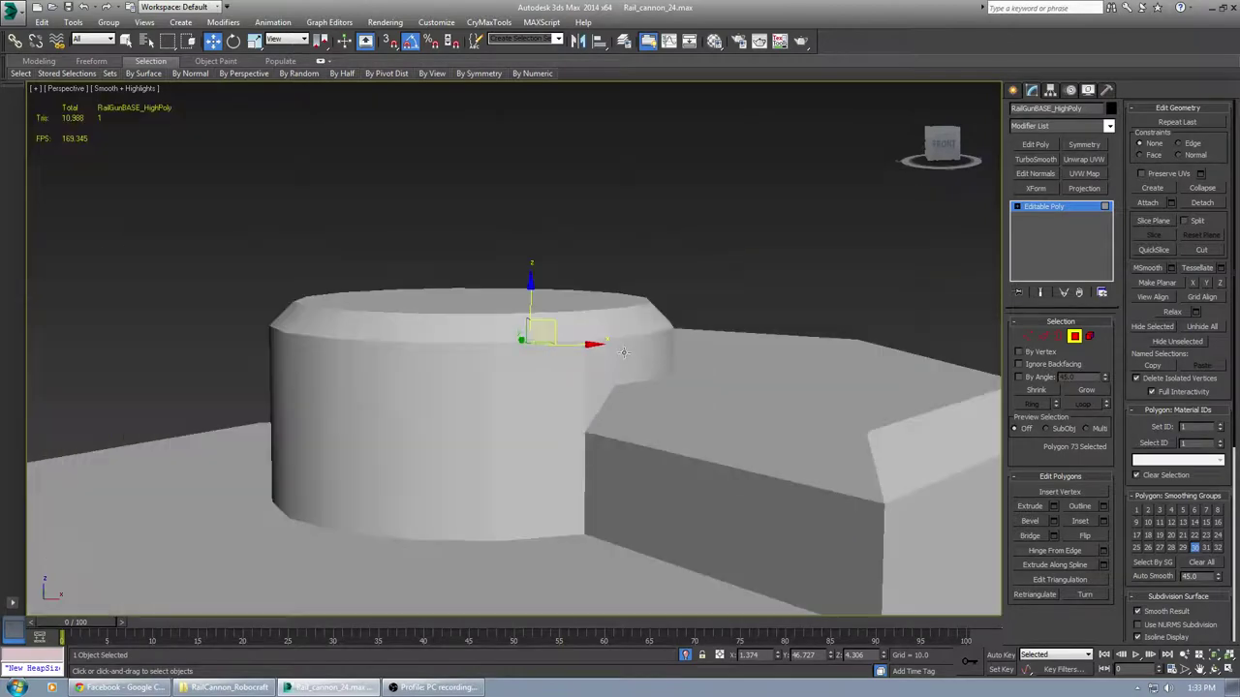
# Assign smoothing group 30 to the cylinder's side polygons at the opposite end of the raised section
pyautogui.click(626, 355)
pyautogui.keyDown('alt'); pyautogui.moveTo(626, 355); pyautogui.dragTo(579, 381, button='middle'); pyautogui.keyUp('alt')
pyautogui.scroll(3, 578, 382)
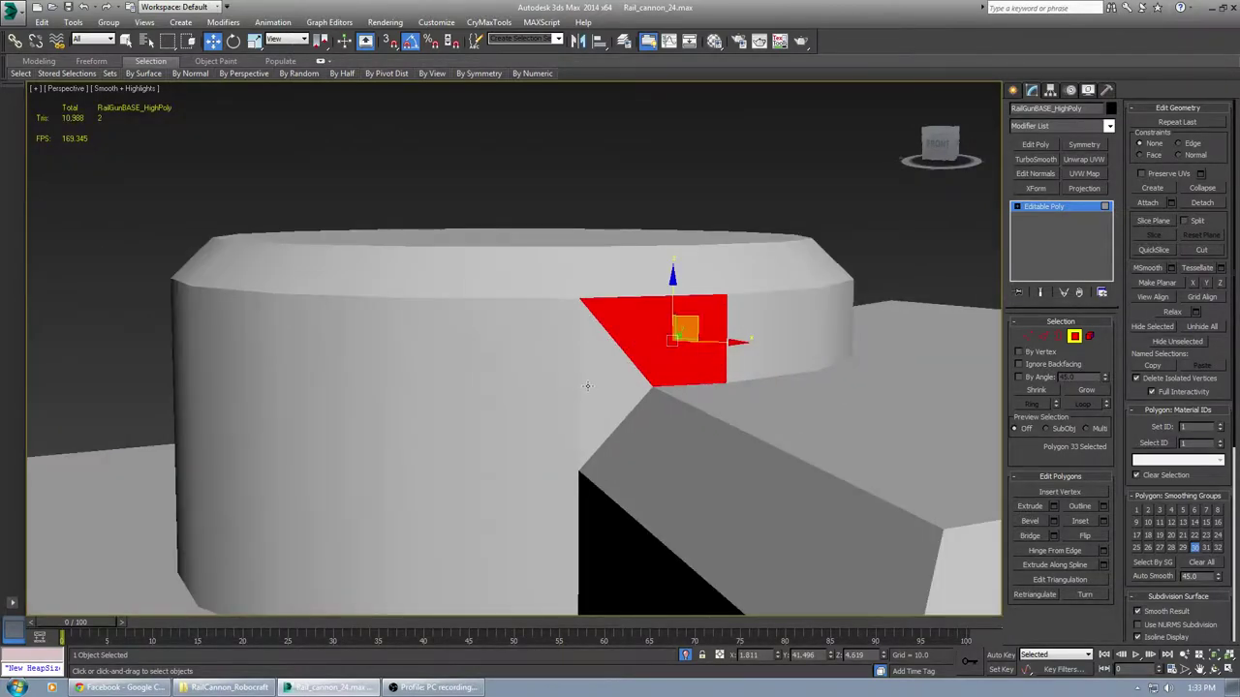
pyautogui.click(597, 387)
pyautogui.moveTo(806, 428); pyautogui.dragTo(645, 216, button='middle')
pyautogui.click(1195, 548)
pyautogui.scroll(-5, 620, 378)
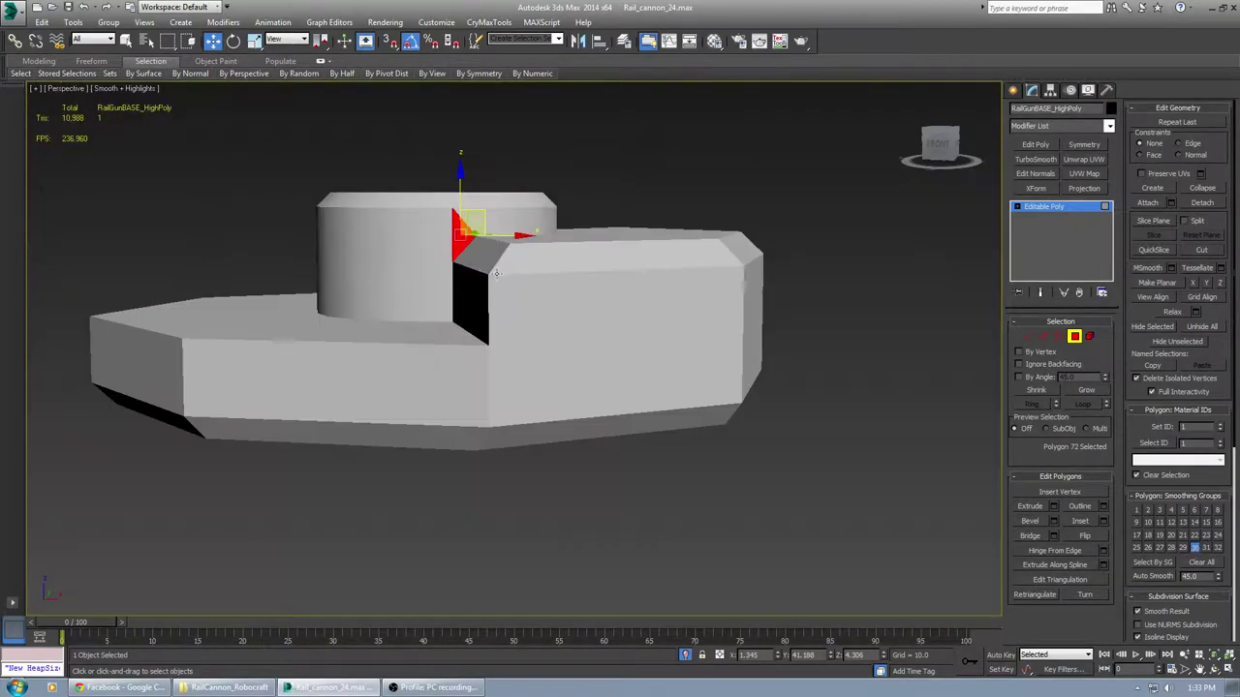
pyautogui.keyDown('alt'); pyautogui.moveTo(620, 378); pyautogui.dragTo(759, 388, button='middle'); pyautogui.keyUp('alt')
pyautogui.scroll(3, 627, 372)
pyautogui.scroll(-4, 627, 372)
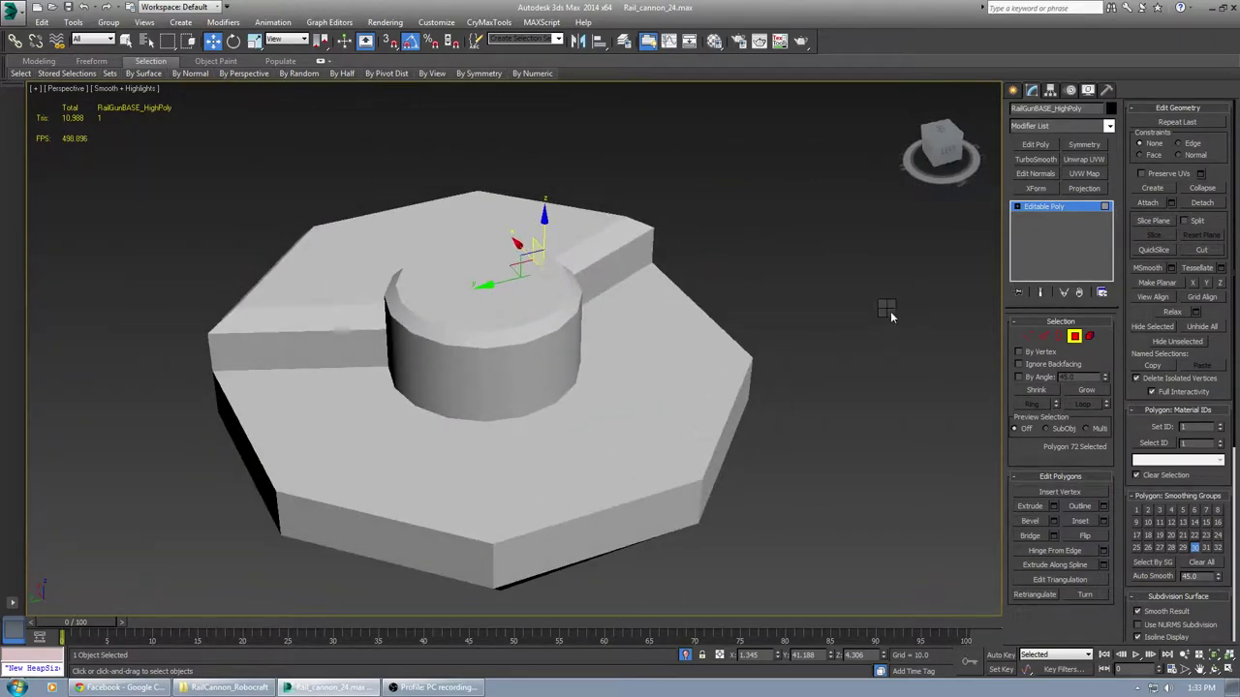
# Leave polygon editing and apply a TurboSmooth modifier to the base
pyautogui.press('4')
pyautogui.click(1045, 161)
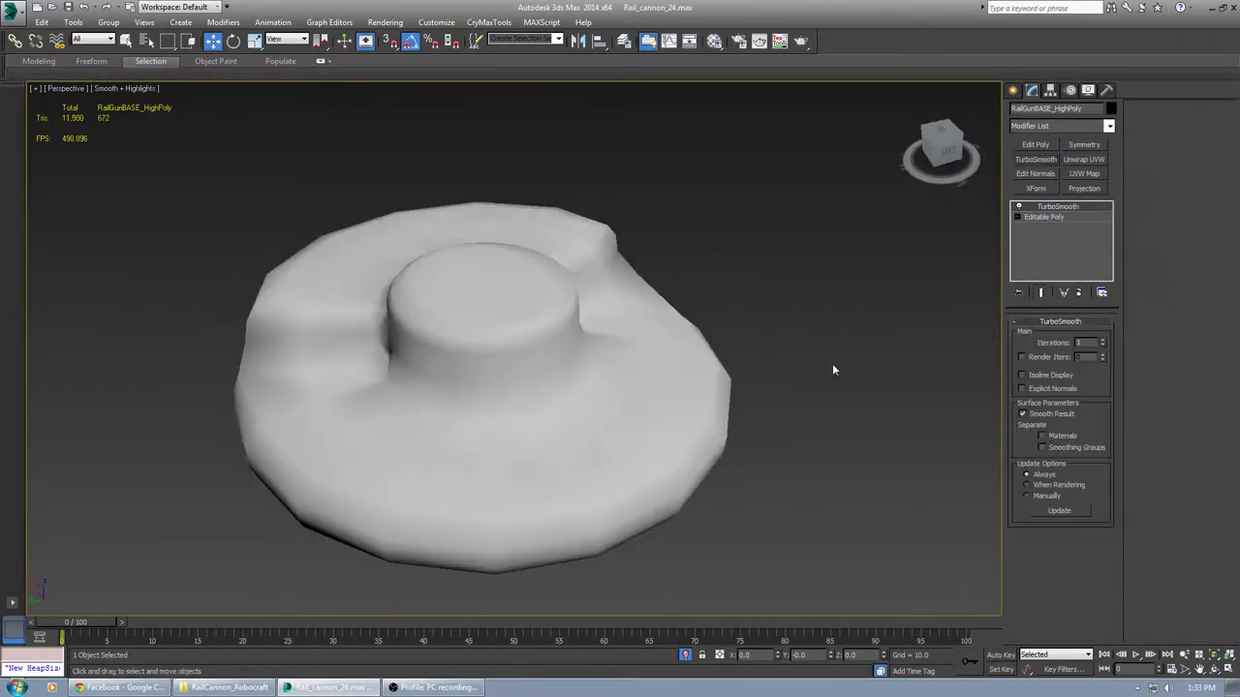
pyautogui.moveTo(813, 387); pyautogui.dragTo(746, 312, button='middle')
pyautogui.keyDown('alt'); pyautogui.moveTo(364, 272); pyautogui.dragTo(542, 400, button='middle'); pyautogui.keyUp('alt')
pyautogui.moveTo(543, 400)
pyautogui.keyDown('alt'); pyautogui.mouseDown(button='middle')
pyautogui.moveTo(534, 354)
pyautogui.moveTo(582, 410)
pyautogui.moveTo(562, 407)
pyautogui.mouseUp(button='middle'); pyautogui.keyUp('alt')
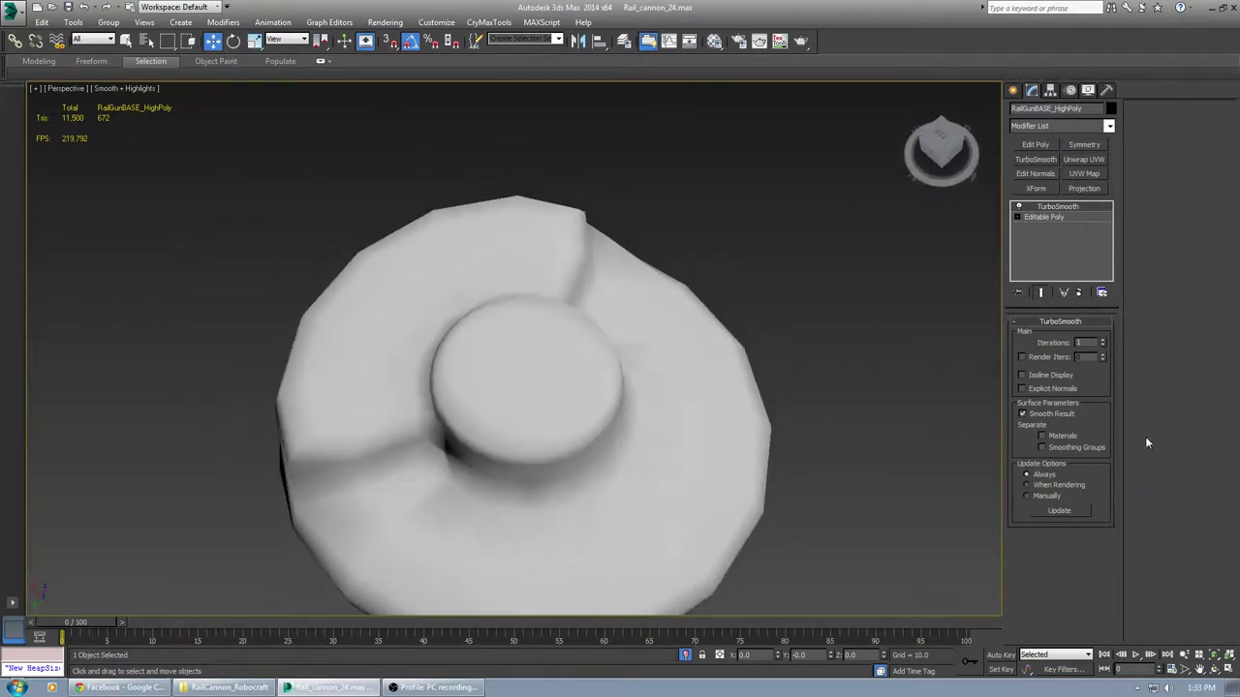
# Make TurboSmooth separate the base's surfaces by smoothing groups and inspect the cylinder and step edges
pyautogui.click(1069, 452)
pyautogui.moveTo(720, 424)
pyautogui.keyDown('alt'); pyautogui.mouseDown(button='middle')
pyautogui.moveTo(798, 365)
pyautogui.moveTo(788, 354)
pyautogui.moveTo(736, 388)
pyautogui.moveTo(714, 429)
pyautogui.moveTo(743, 428)
pyautogui.moveTo(717, 407)
pyautogui.mouseUp(button='middle'); pyautogui.keyUp('alt')
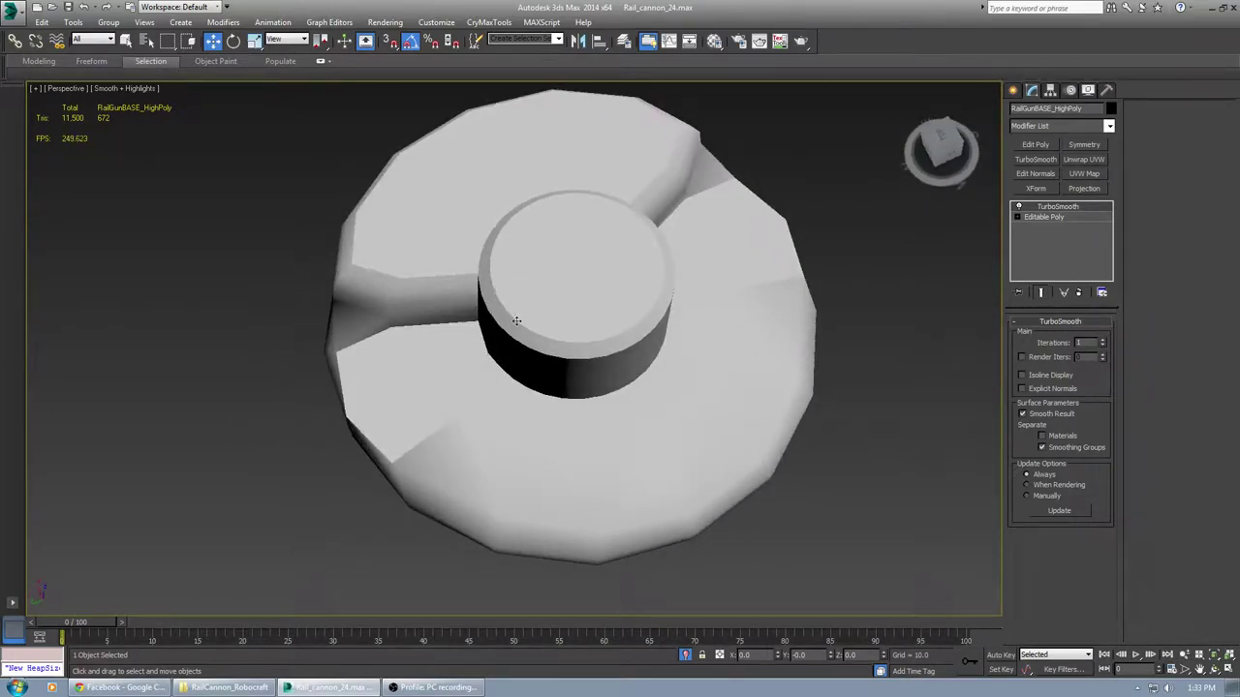
pyautogui.keyDown('alt'); pyautogui.moveTo(574, 369); pyautogui.dragTo(669, 345, button='middle'); pyautogui.keyUp('alt')
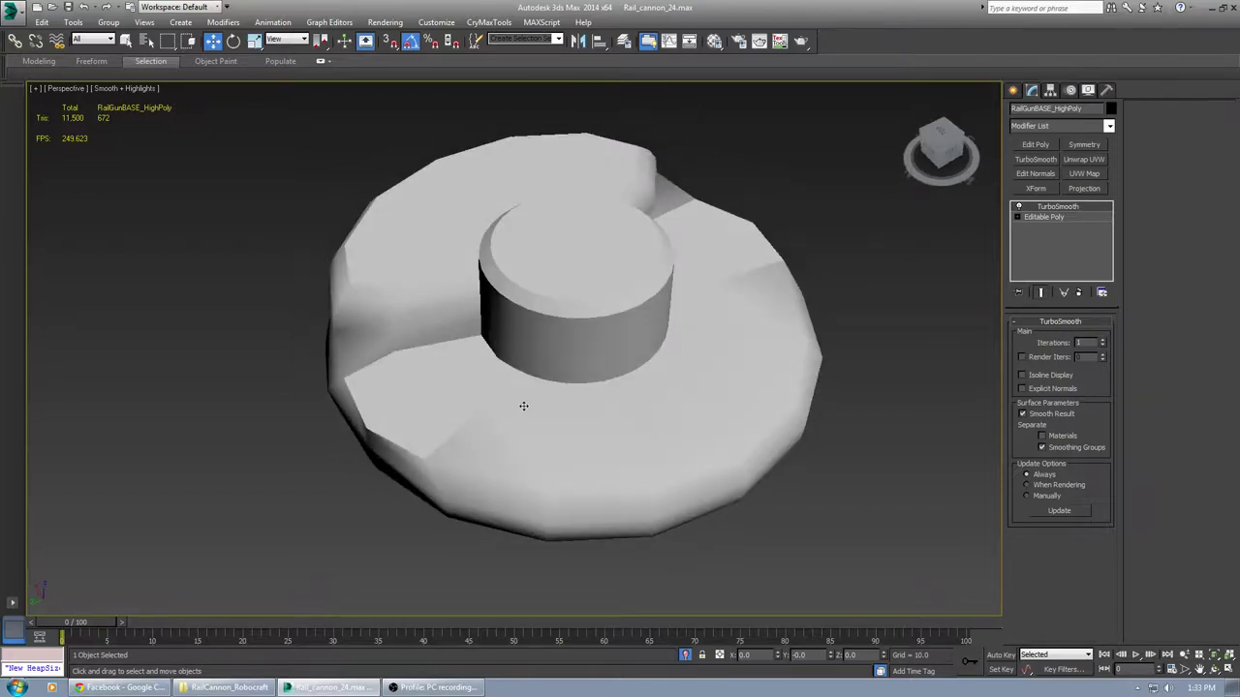
# Return to polygon editing beneath TurboSmooth and select the base's lower top face with a By Angle threshold of 10
pyautogui.click(1058, 217)
pyautogui.click(1074, 337)
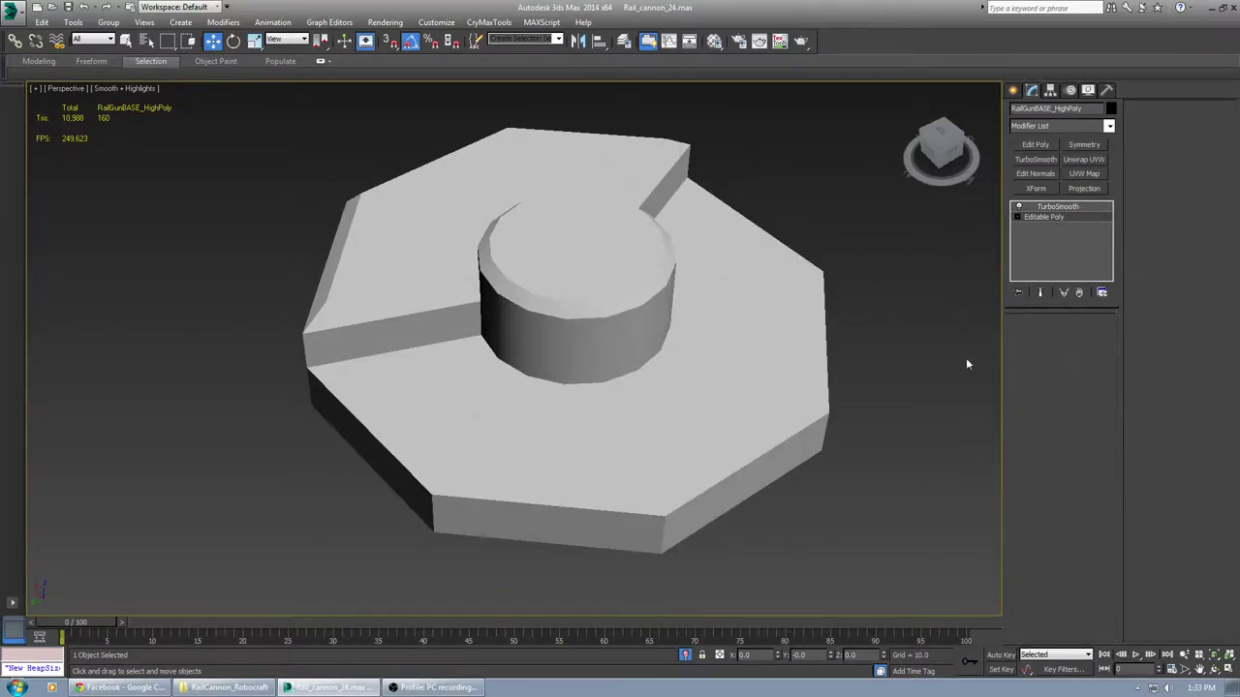
pyautogui.click(646, 389)
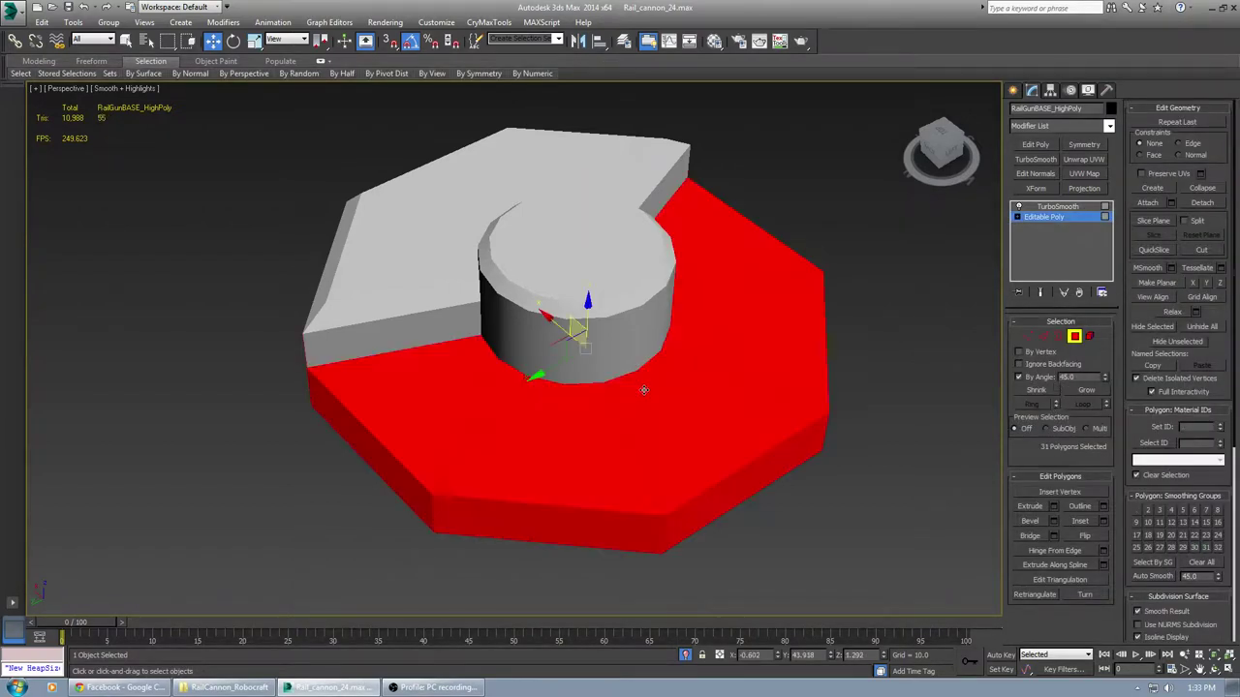
pyautogui.keyDown('alt'); pyautogui.moveTo(747, 427); pyautogui.dragTo(729, 417, button='middle'); pyautogui.keyUp('alt')
pyautogui.click(1062, 377)
pyautogui.write('1')
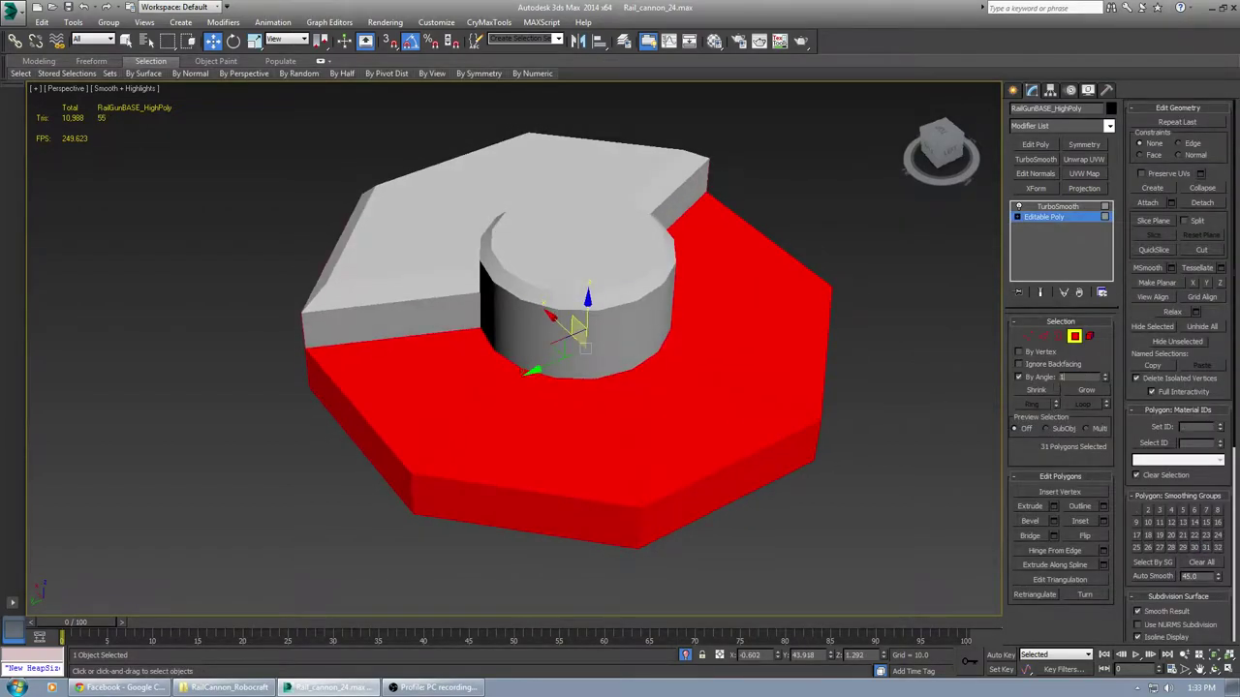
pyautogui.write('0')
pyautogui.press('Return')
pyautogui.click(660, 414)
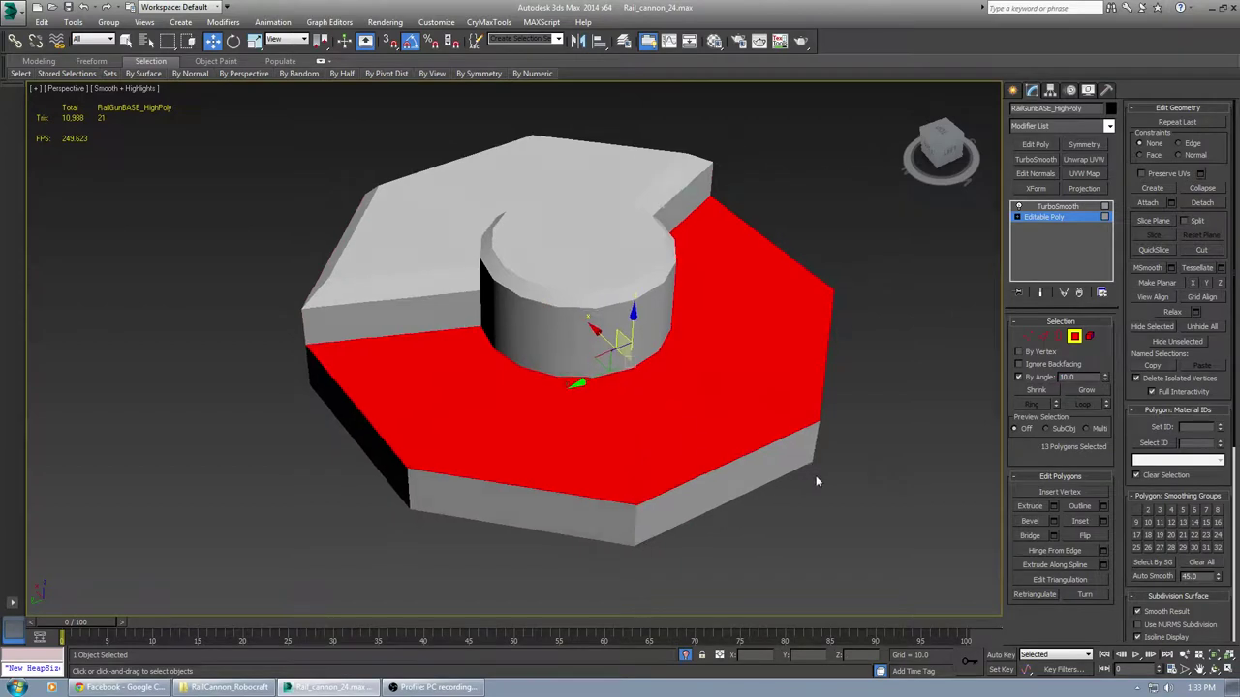
pyautogui.keyDown('alt'); pyautogui.moveTo(753, 533); pyautogui.dragTo(788, 560, button='middle'); pyautogui.keyUp('alt')
# Clear the smoothing groups on the raised section's top face and assign it to group 32
pyautogui.click(450, 232)
pyautogui.keyDown('alt'); pyautogui.moveTo(457, 229); pyautogui.dragTo(494, 253, button='middle'); pyautogui.keyUp('alt')
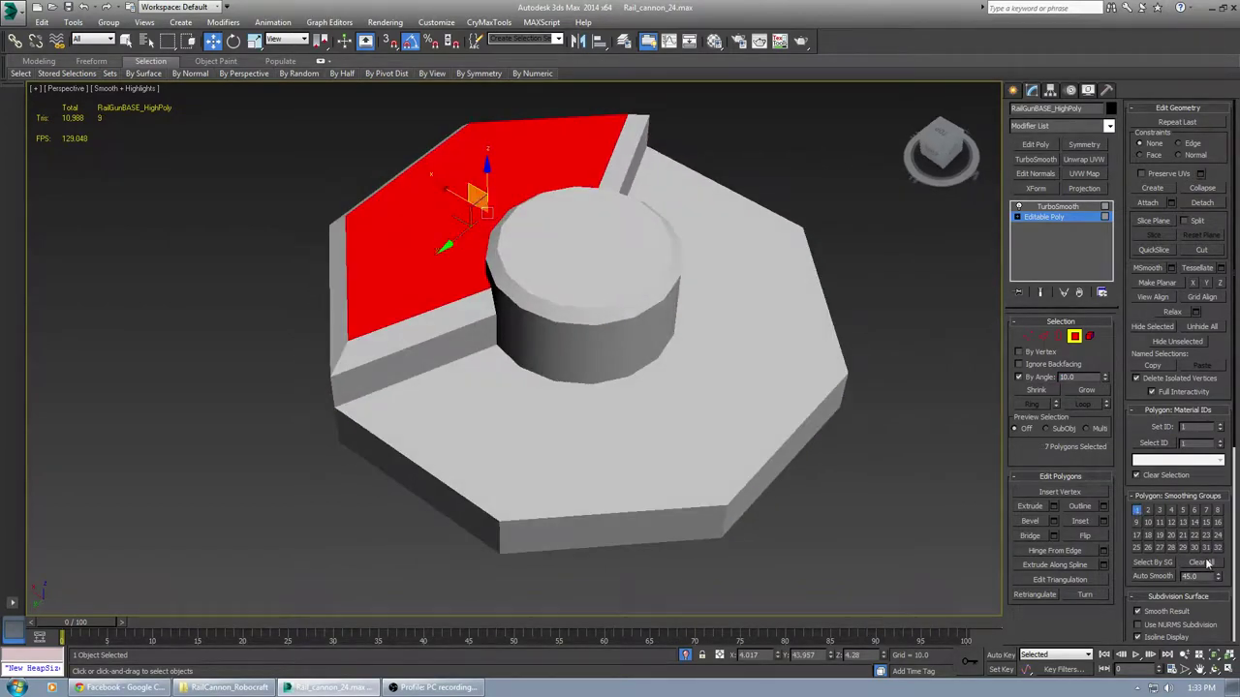
pyautogui.click(1206, 563)
pyautogui.click(1216, 548)
pyautogui.keyDown('alt'); pyautogui.moveTo(668, 406); pyautogui.dragTo(704, 388, button='middle'); pyautogui.keyUp('alt')
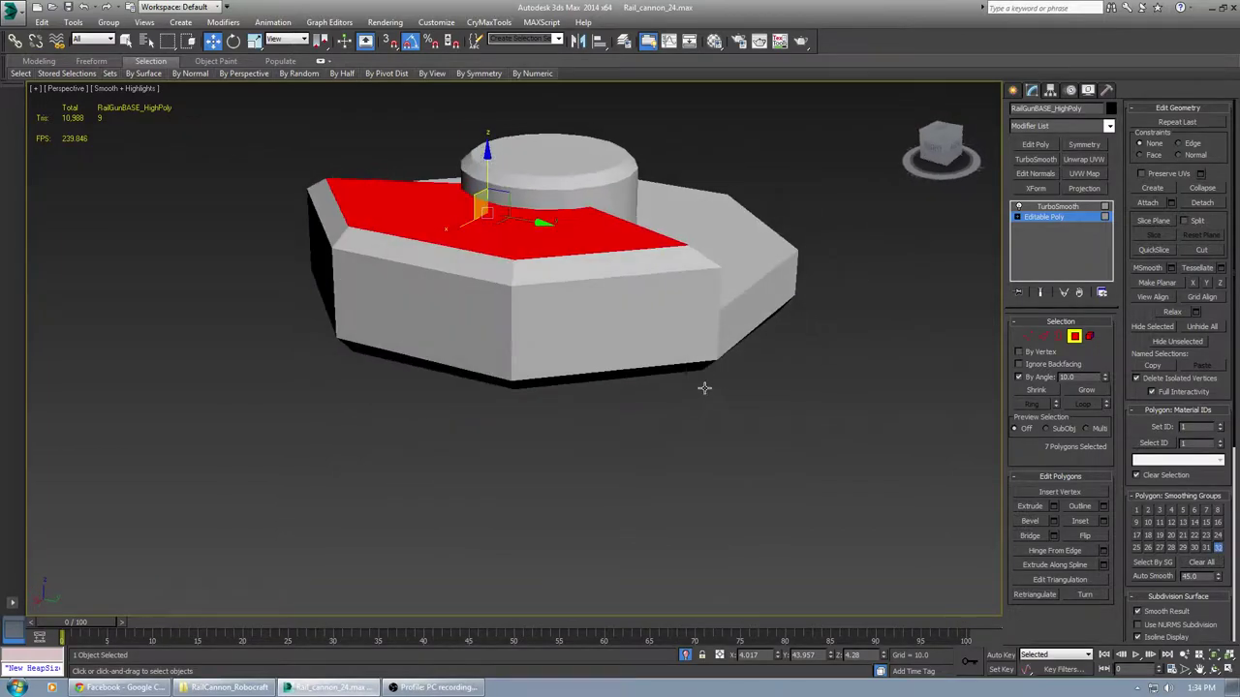
# Assign separate smoothing groups to the three outer side faces of the raised section
pyautogui.keyDown('alt'); pyautogui.moveTo(498, 335); pyautogui.dragTo(496, 366, button='middle'); pyautogui.keyUp('alt')
pyautogui.click(412, 355)
pyautogui.moveTo(122, 355); pyautogui.dragTo(306, 402, button='middle')
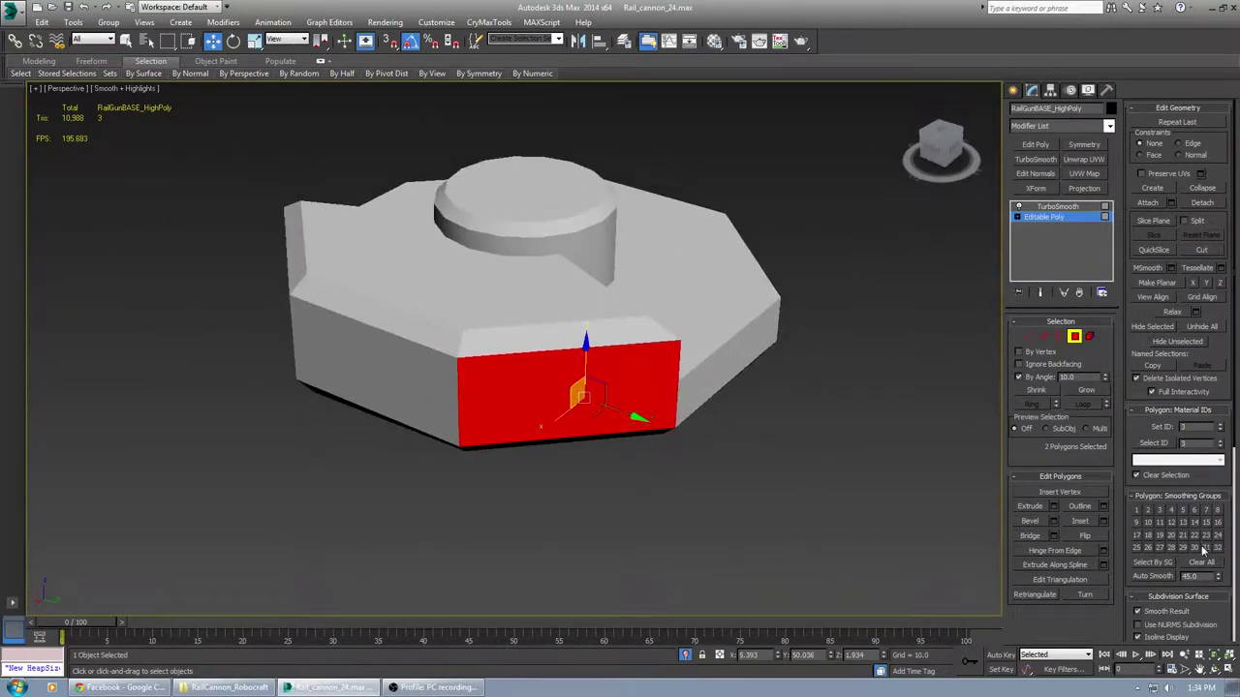
pyautogui.keyDown('alt'); pyautogui.moveTo(591, 531); pyautogui.dragTo(711, 527, button='middle'); pyautogui.keyUp('alt')
pyautogui.click(471, 480)
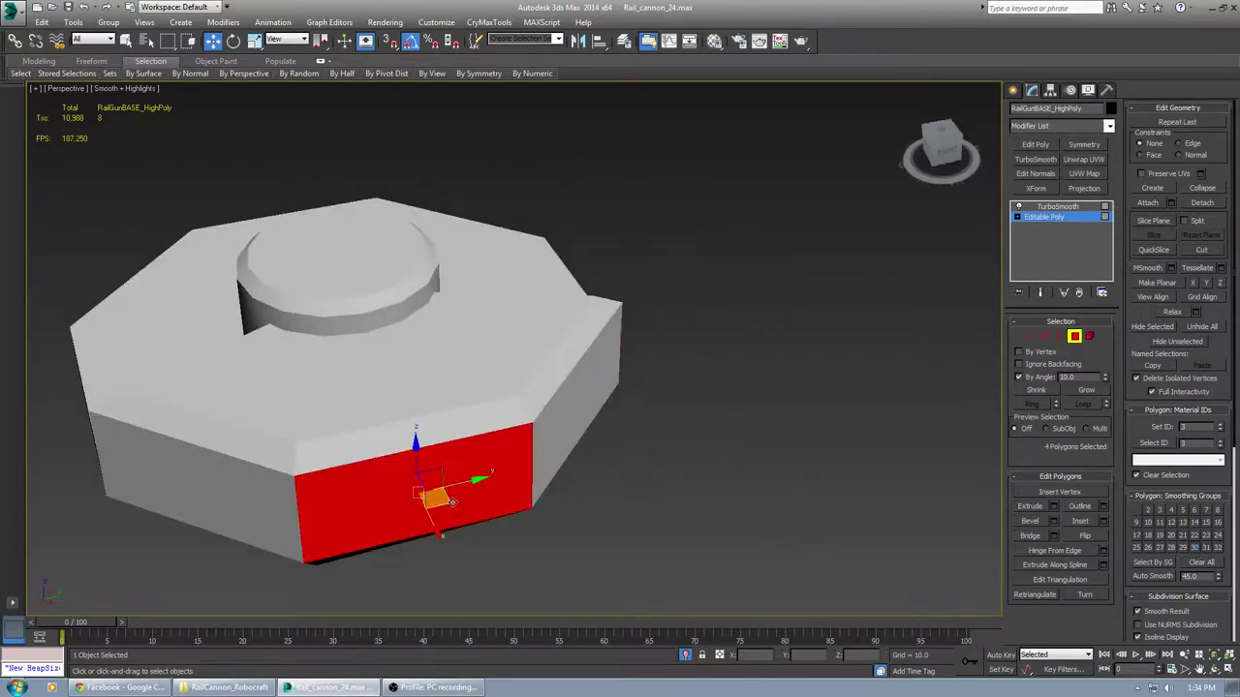
pyautogui.moveTo(472, 482); pyautogui.dragTo(646, 424, button='middle')
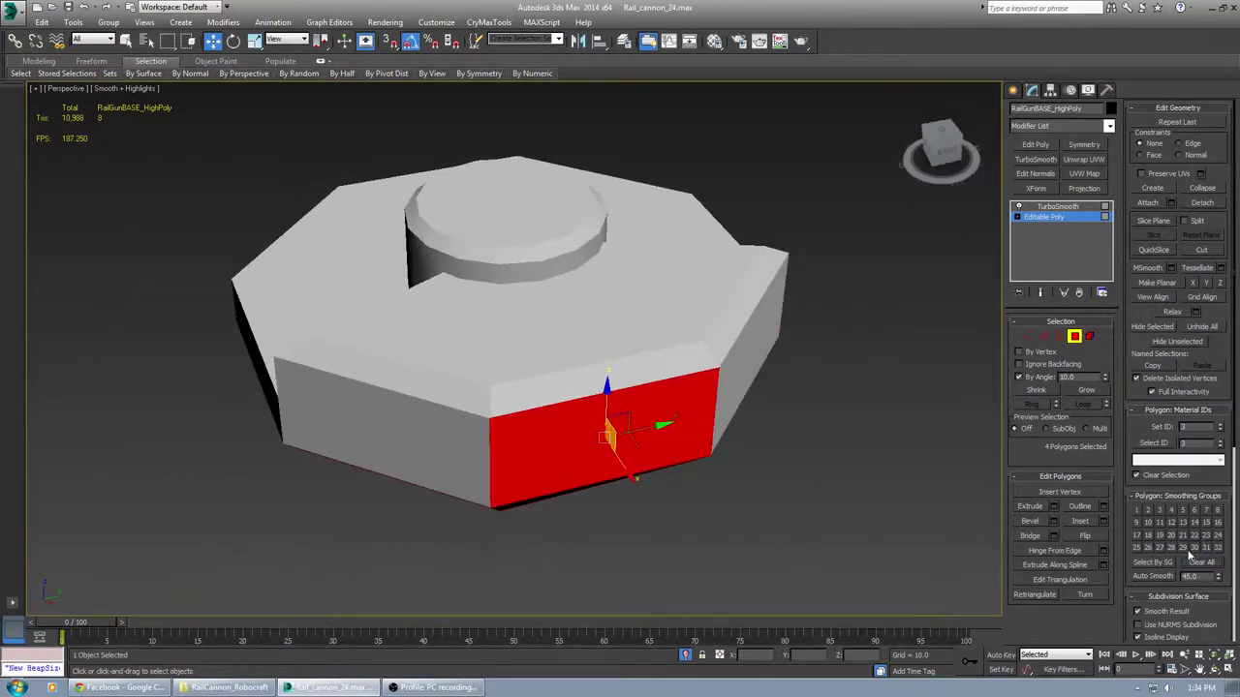
pyautogui.moveTo(474, 554); pyautogui.dragTo(545, 508, button='middle')
pyautogui.keyDown('alt'); pyautogui.moveTo(545, 508); pyautogui.dragTo(634, 509, button='middle'); pyautogui.keyUp('alt')
pyautogui.click(532, 454)
pyautogui.keyDown('alt'); pyautogui.moveTo(678, 603); pyautogui.dragTo(724, 585, button='middle'); pyautogui.keyUp('alt')
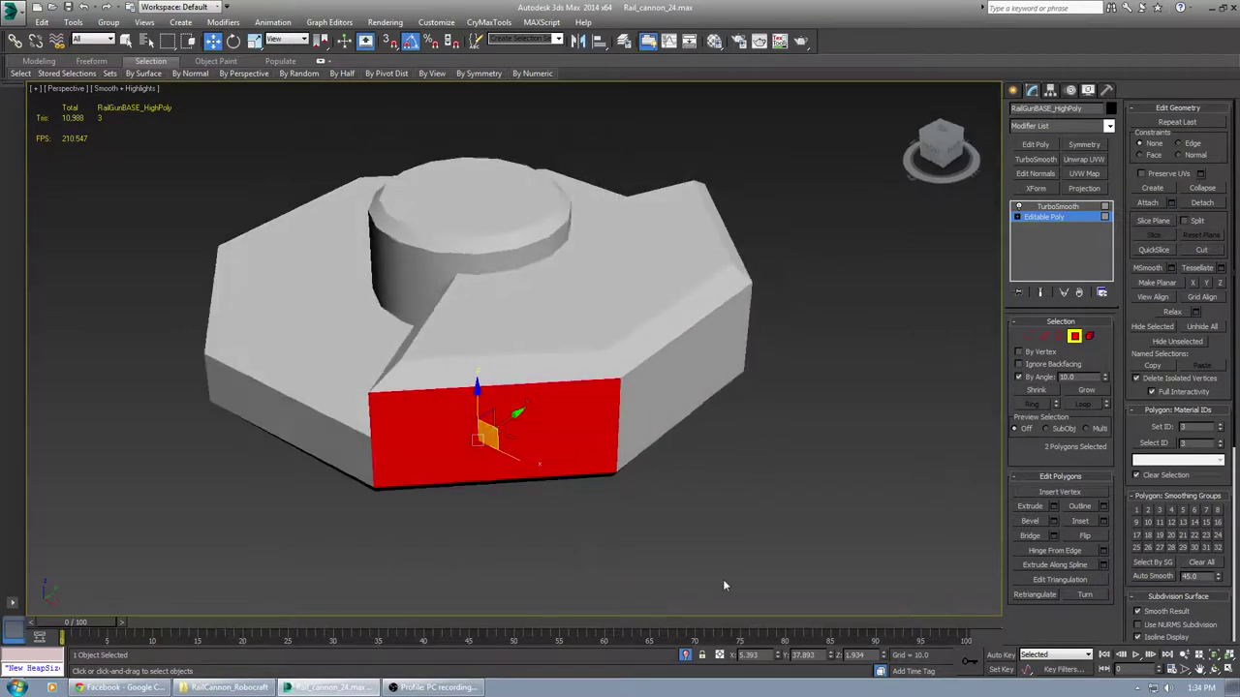
pyautogui.click(1163, 547)
# Give the next two lower side faces their own smoothing groups, using group 19 for the second one
pyautogui.keyDown('alt'); pyautogui.moveTo(417, 510); pyautogui.dragTo(473, 510, button='middle'); pyautogui.keyUp('alt')
pyautogui.click(342, 512)
pyautogui.moveTo(441, 562); pyautogui.dragTo(543, 519, button='middle')
pyautogui.keyDown('alt'); pyautogui.moveTo(543, 519); pyautogui.dragTo(578, 549, button='middle'); pyautogui.keyUp('alt')
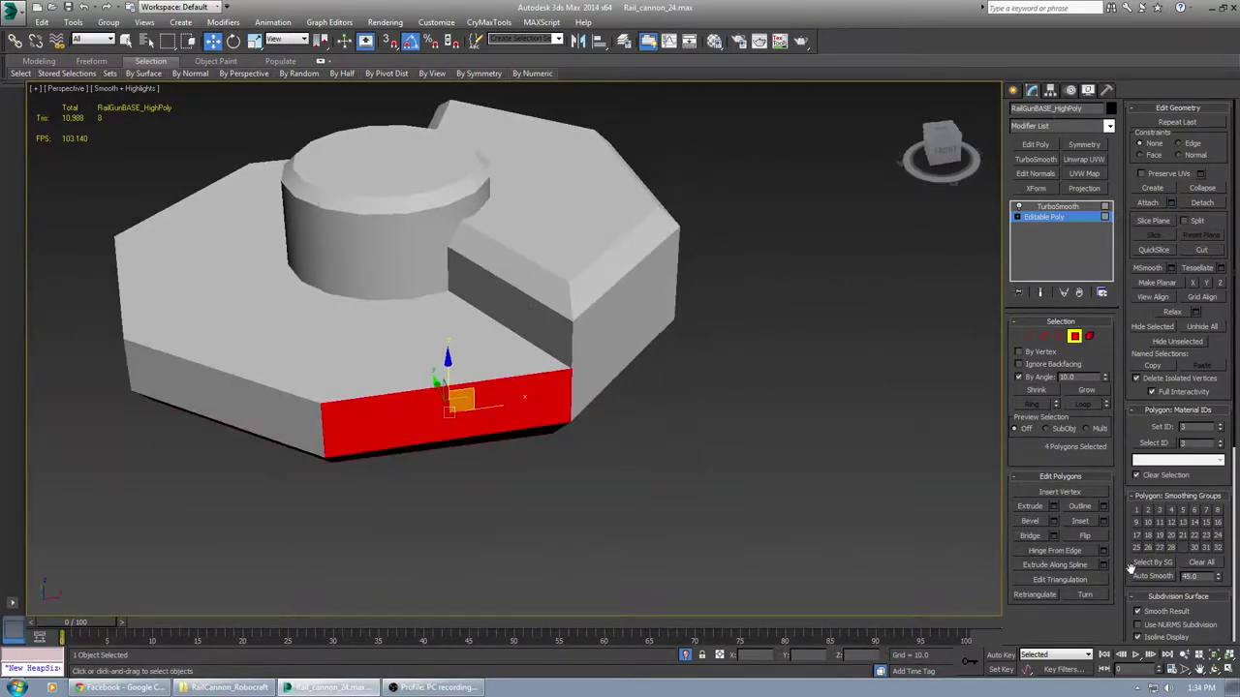
pyautogui.keyDown('alt'); pyautogui.moveTo(417, 534); pyautogui.dragTo(475, 531, button='middle'); pyautogui.keyUp('alt')
pyautogui.moveTo(474, 531); pyautogui.dragTo(641, 516, button='middle')
pyautogui.click(355, 438)
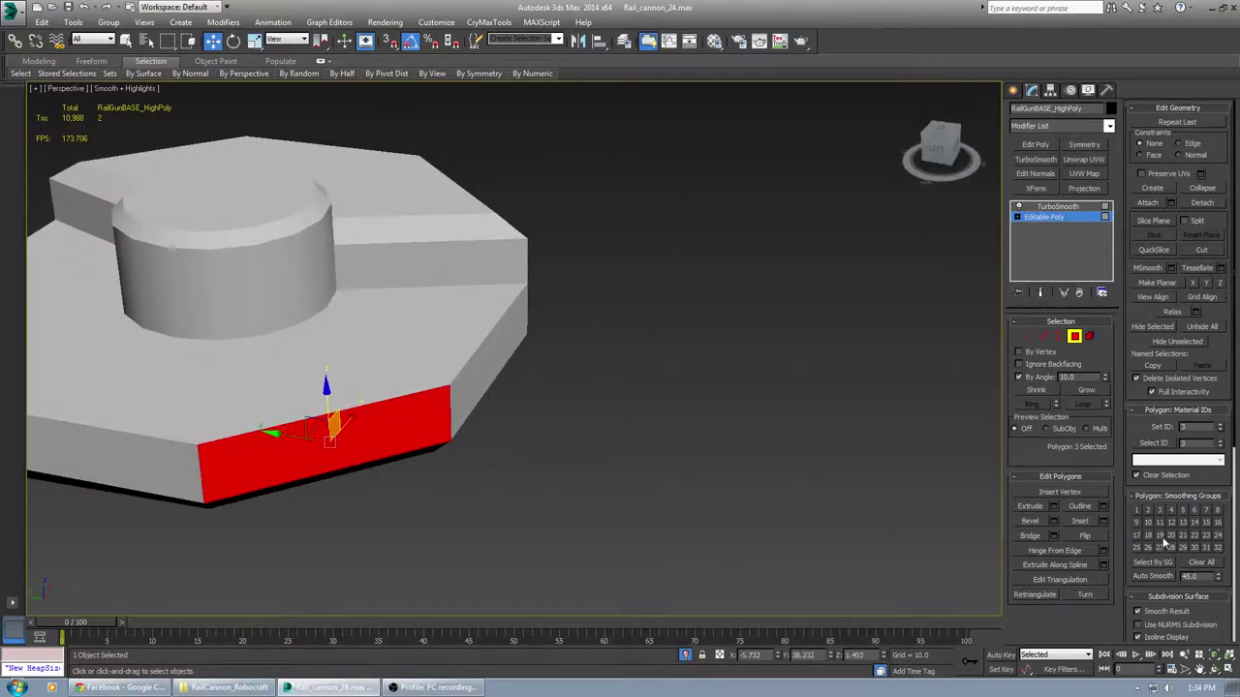
pyautogui.moveTo(434, 515); pyautogui.dragTo(668, 501, button='middle')
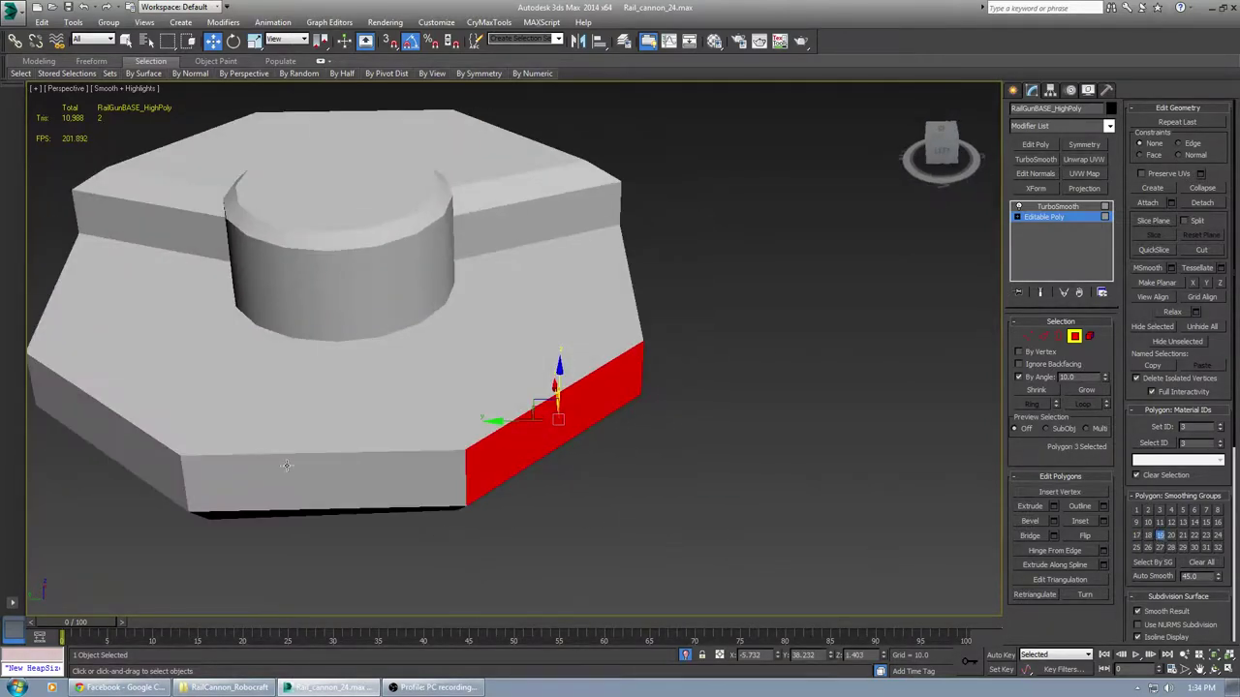
# Clear the smoothing groups on the middle face of the lower rim and assign it to group 20
pyautogui.click(288, 465)
pyautogui.moveTo(517, 541); pyautogui.dragTo(630, 506, button='middle')
pyautogui.keyDown('alt'); pyautogui.moveTo(629, 506); pyautogui.dragTo(687, 540, button='middle'); pyautogui.keyUp('alt')
pyautogui.click(1199, 563)
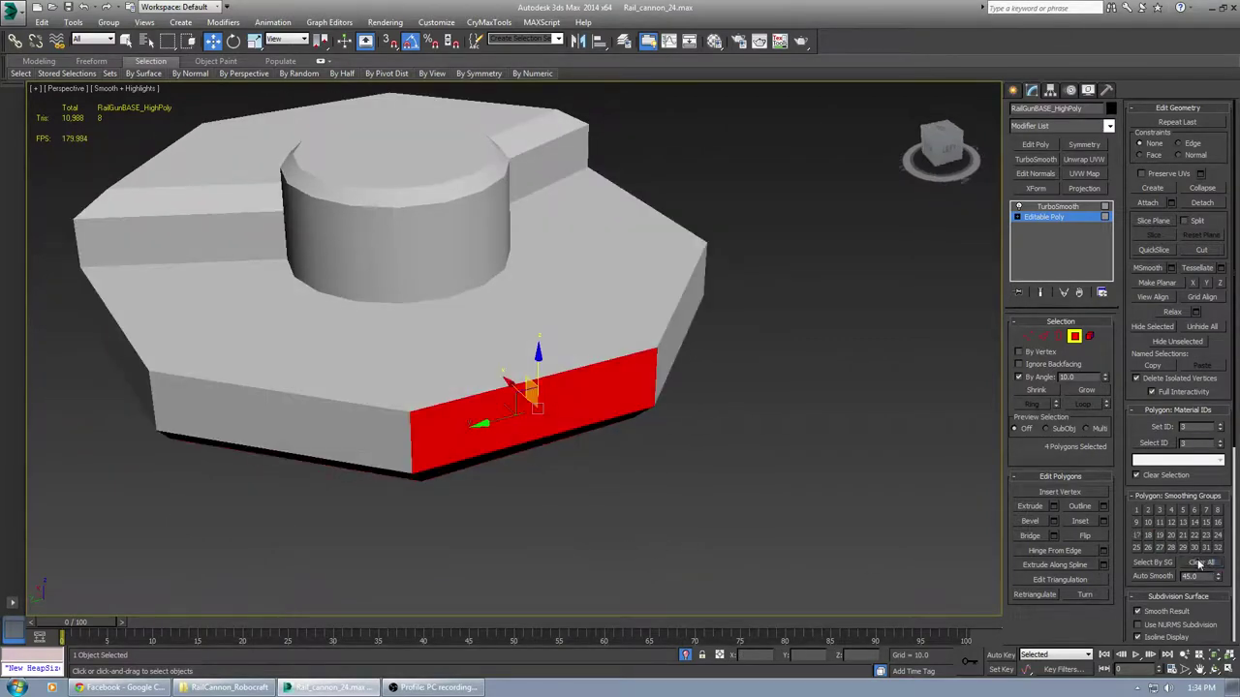
pyautogui.click(1172, 536)
# Assign smoothing group 21 to the fourth side face along the lower rim
pyautogui.moveTo(410, 517); pyautogui.dragTo(470, 475, button='middle')
pyautogui.keyDown('alt'); pyautogui.moveTo(470, 475); pyautogui.dragTo(528, 479, button='middle'); pyautogui.keyUp('alt')
pyautogui.click(457, 449)
pyautogui.keyDown('alt'); pyautogui.moveTo(446, 525); pyautogui.dragTo(509, 530, button='middle'); pyautogui.keyUp('alt')
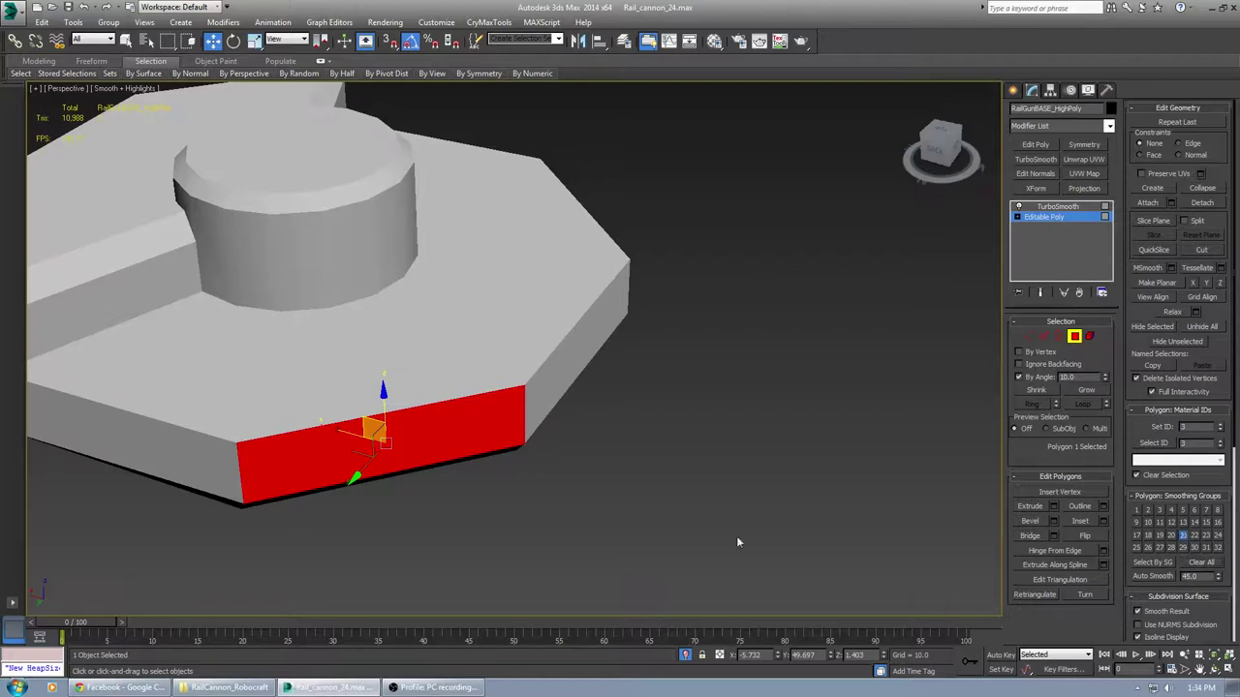
# Clear the smoothing groups on the last lower side face beside the raised section and assign it to group 22
pyautogui.keyDown('alt'); pyautogui.moveTo(737, 543); pyautogui.dragTo(481, 471, button='middle'); pyautogui.keyUp('alt')
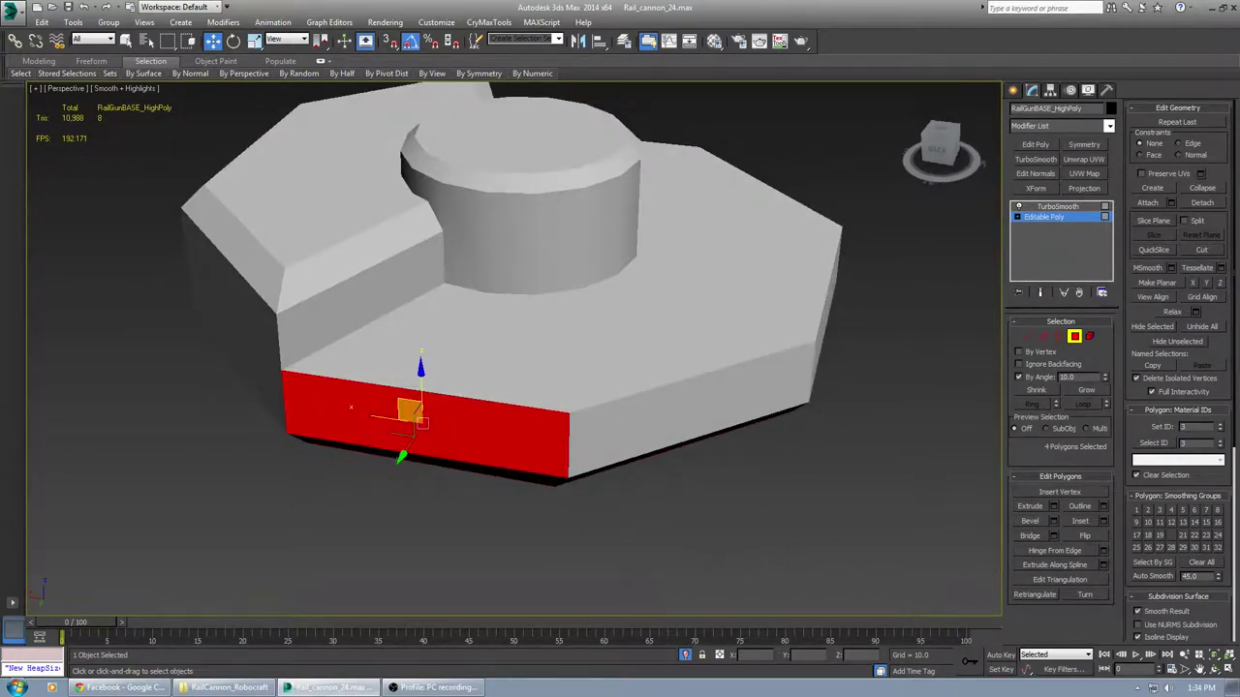
pyautogui.click(1199, 563)
pyautogui.click(1195, 536)
# Leave polygon editing, deselect the base and inspect its smoothed shape
pyautogui.scroll(-4, 788, 486)
pyautogui.keyDown('alt'); pyautogui.moveTo(788, 486); pyautogui.dragTo(643, 396, button='middle'); pyautogui.keyUp('alt')
pyautogui.press('4')
pyautogui.click(800, 509)
pyautogui.moveTo(638, 300)
pyautogui.keyDown('alt'); pyautogui.mouseDown(button='middle')
pyautogui.moveTo(653, 285)
pyautogui.moveTo(736, 340)
pyautogui.moveTo(741, 365)
pyautogui.moveTo(793, 362)
pyautogui.moveTo(814, 397)
pyautogui.moveTo(462, 244)
pyautogui.moveTo(455, 267)
pyautogui.moveTo(542, 291)
pyautogui.moveTo(632, 286)
pyautogui.mouseUp(button='middle'); pyautogui.keyUp('alt')
pyautogui.press('z')
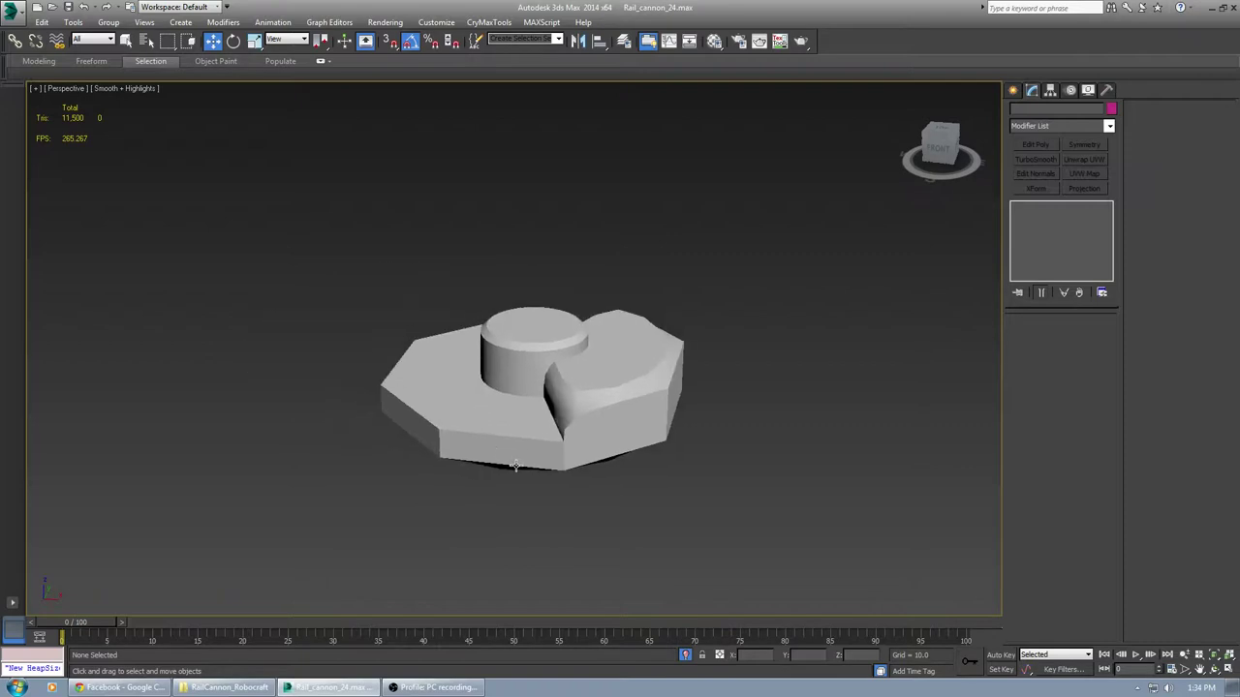
# Select the rail cannon base and start polygon editing on its Editable Poly level, viewing it from below
pyautogui.click(644, 424)
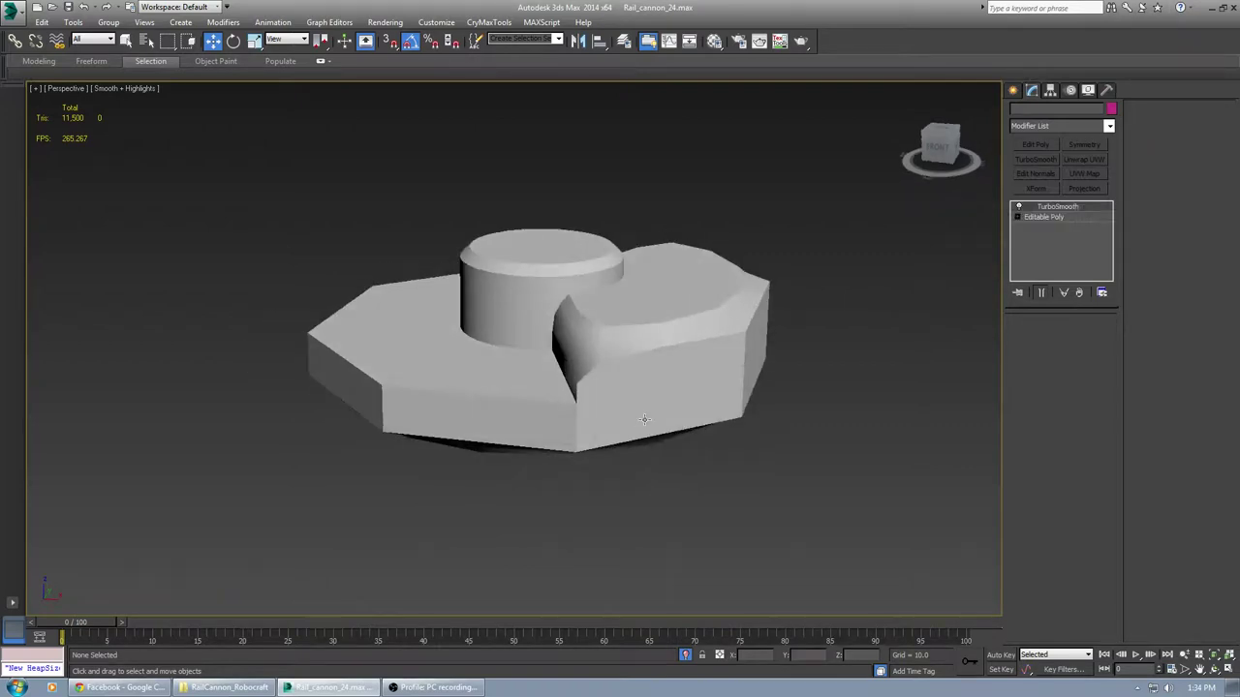
pyautogui.click(1058, 217)
pyautogui.keyDown('alt'); pyautogui.moveTo(714, 406); pyautogui.dragTo(666, 349, button='middle'); pyautogui.keyUp('alt')
pyautogui.scroll(5, 689, 393)
pyautogui.scroll(-7, 689, 394)
pyautogui.scroll(3, 666, 349)
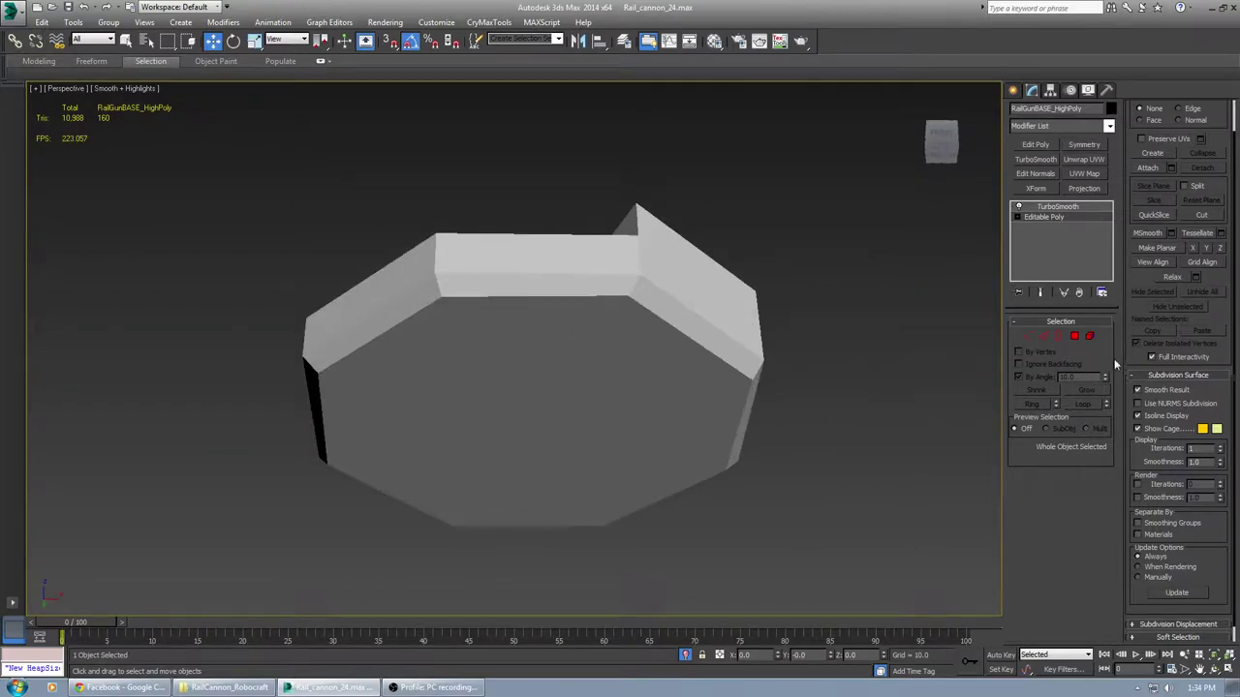
pyautogui.click(1074, 336)
pyautogui.click(519, 436)
pyautogui.keyDown('alt'); pyautogui.moveTo(518, 436); pyautogui.dragTo(506, 458, button='middle'); pyautogui.keyUp('alt')
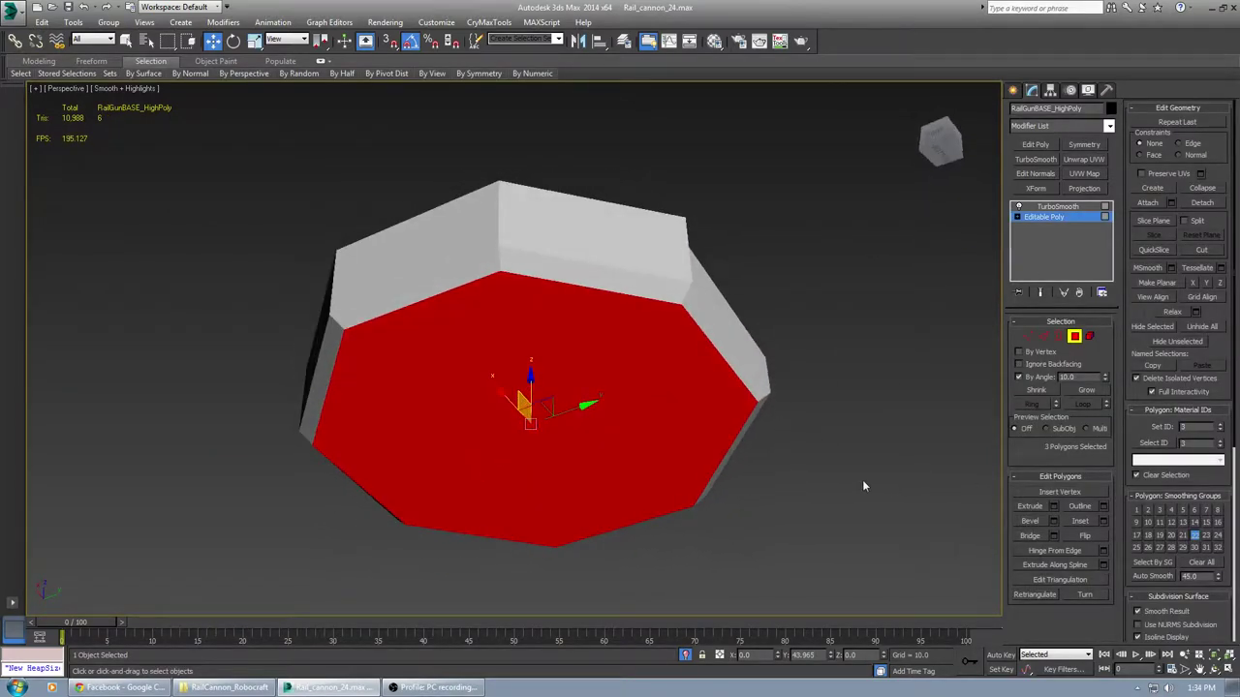
pyautogui.moveTo(864, 487); pyautogui.dragTo(919, 513, button='middle')
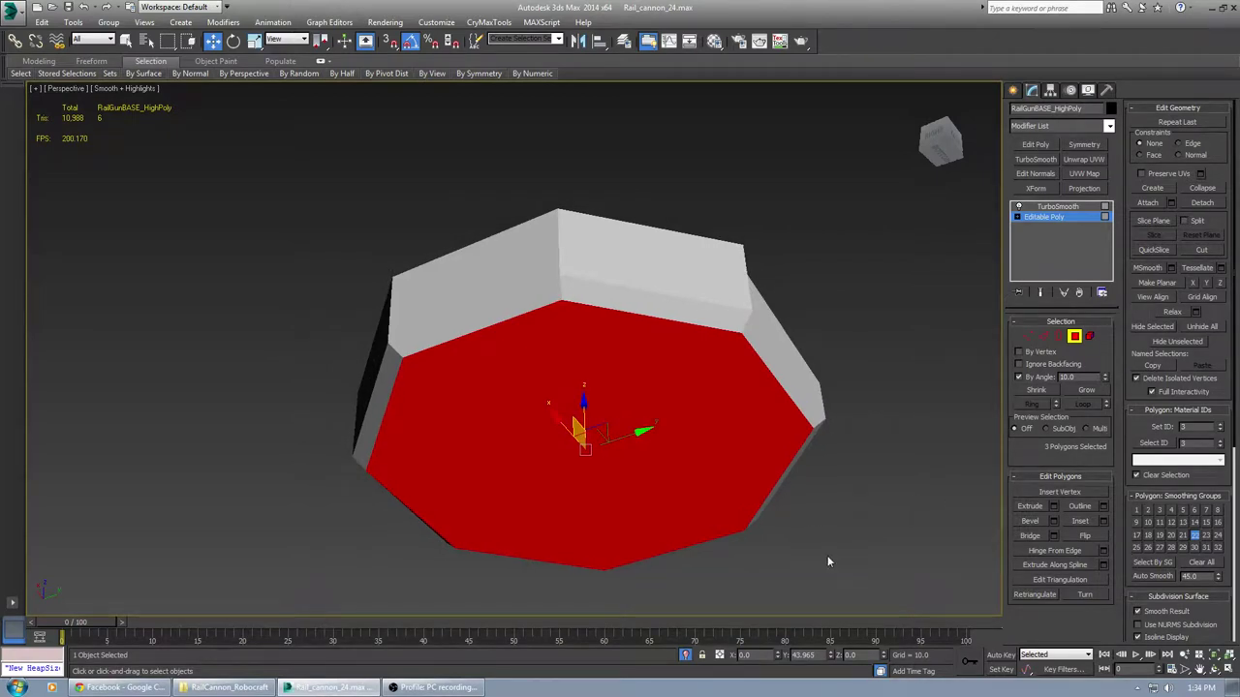
pyautogui.moveTo(828, 555); pyautogui.dragTo(820, 514, button='middle')
pyautogui.scroll(5, 835, 540)
pyautogui.scroll(-5, 835, 539)
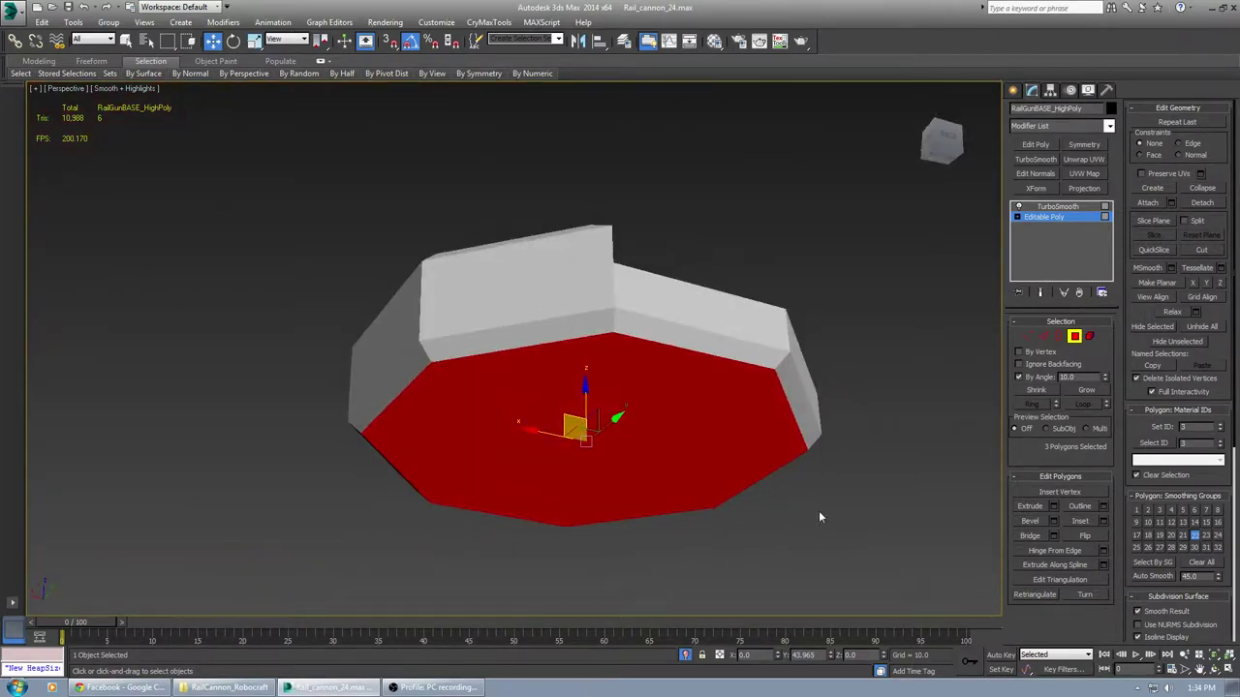
# Turn off selection by angle and select a single lower bevel face beneath the raised section
pyautogui.click(646, 367)
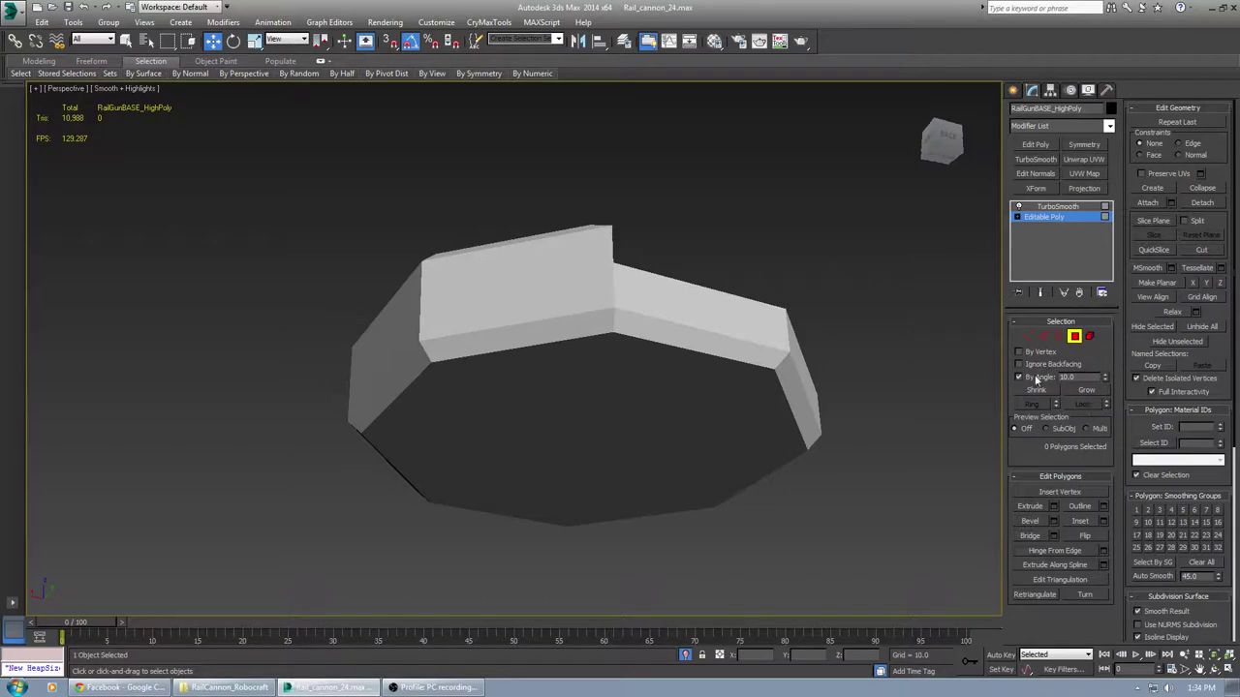
pyautogui.click(532, 330)
pyautogui.keyDown('alt'); pyautogui.moveTo(678, 351); pyautogui.dragTo(663, 356, button='middle'); pyautogui.keyUp('alt')
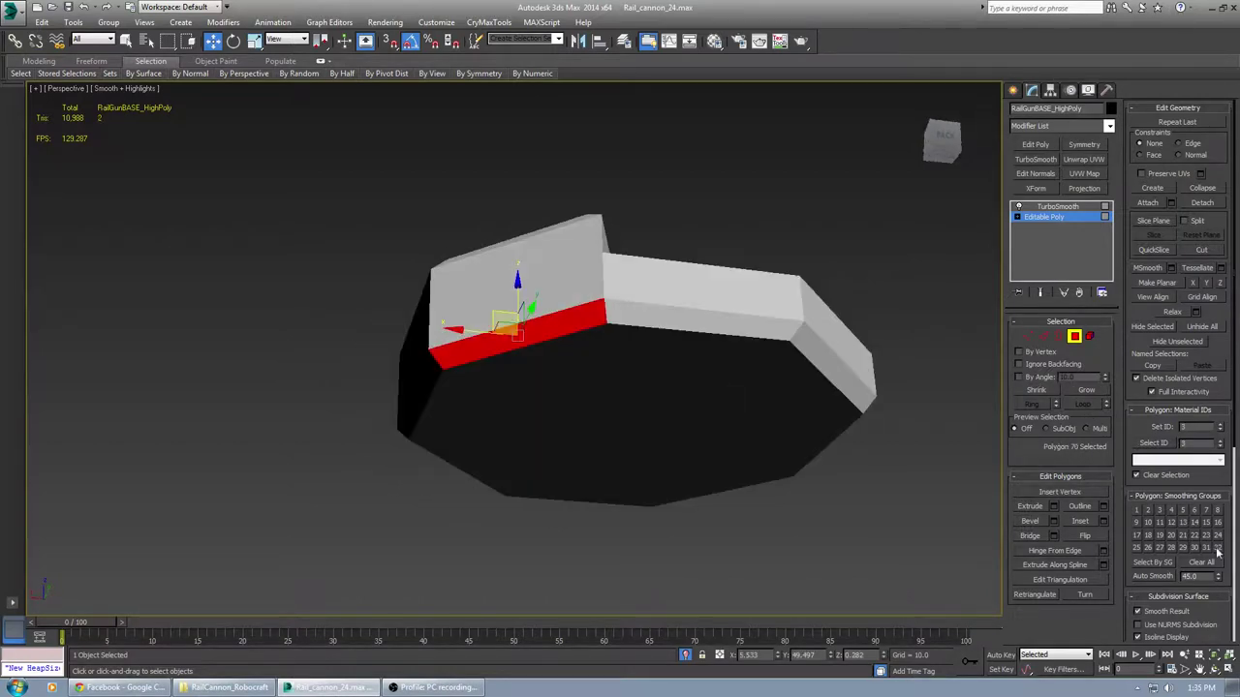
pyautogui.keyDown('alt'); pyautogui.moveTo(832, 420); pyautogui.dragTo(816, 451, button='middle'); pyautogui.keyUp('alt')
pyautogui.scroll(-3, 803, 324)
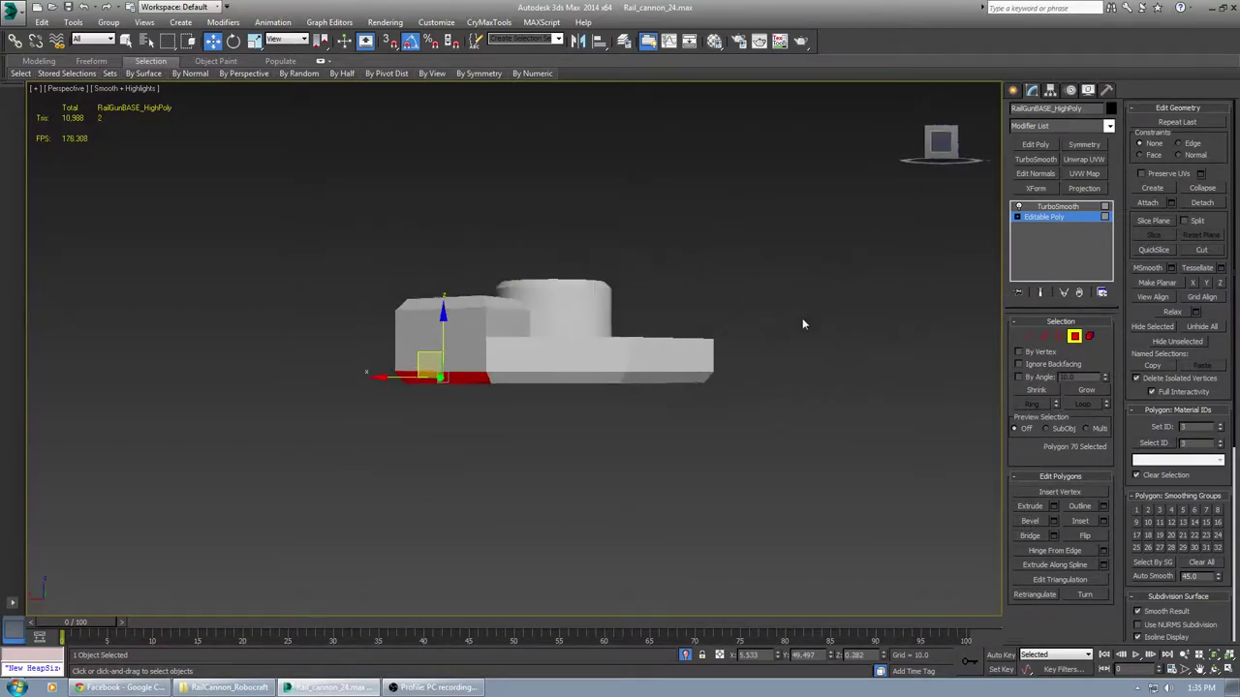
pyautogui.scroll(5, 619, 431)
pyautogui.scroll(-3, 620, 431)
# Select the whole underside together with its surrounding bevel faces and clear all their smoothing groups
pyautogui.moveTo(888, 393); pyautogui.dragTo(129, 381)
pyautogui.keyDown('alt'); pyautogui.moveTo(129, 382); pyautogui.dragTo(398, 361, button='middle'); pyautogui.keyUp('alt')
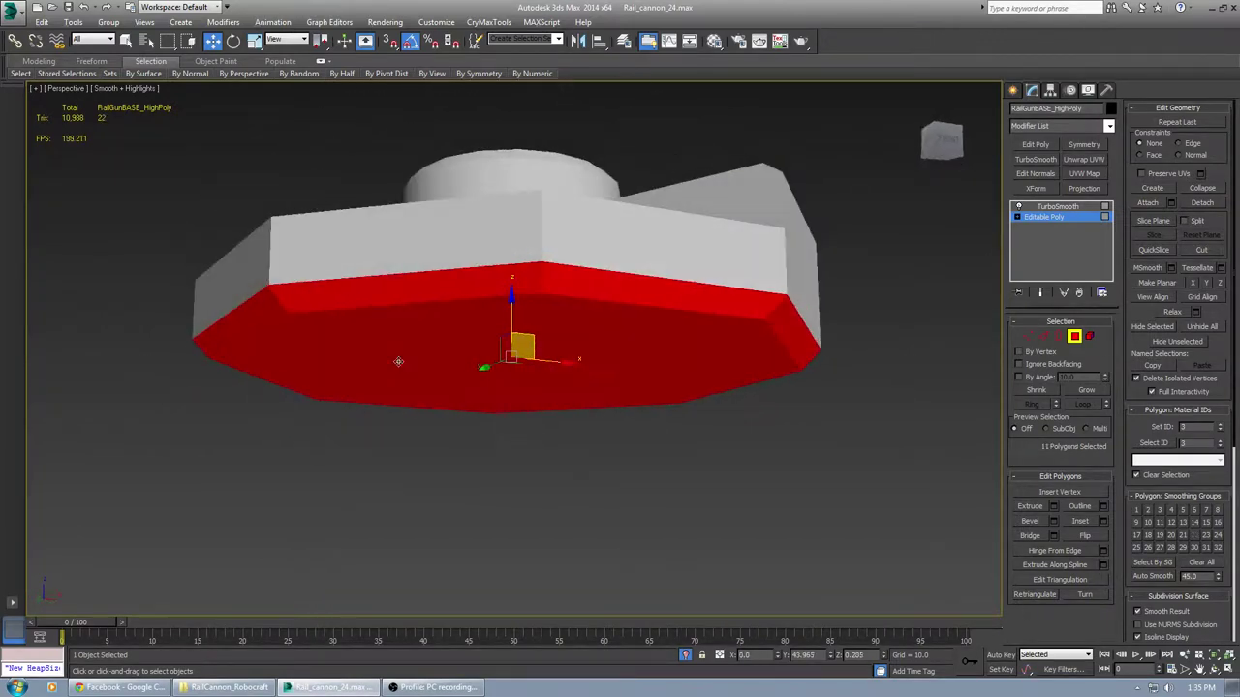
pyautogui.click(1153, 562)
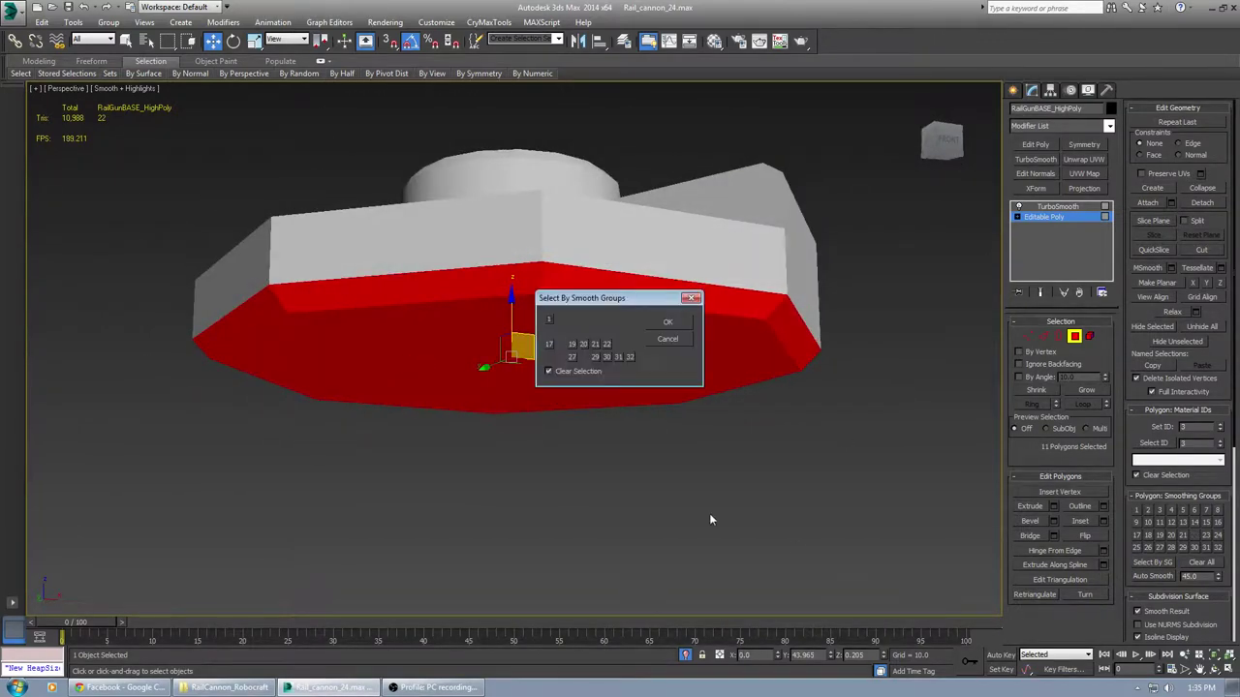
pyautogui.click(691, 299)
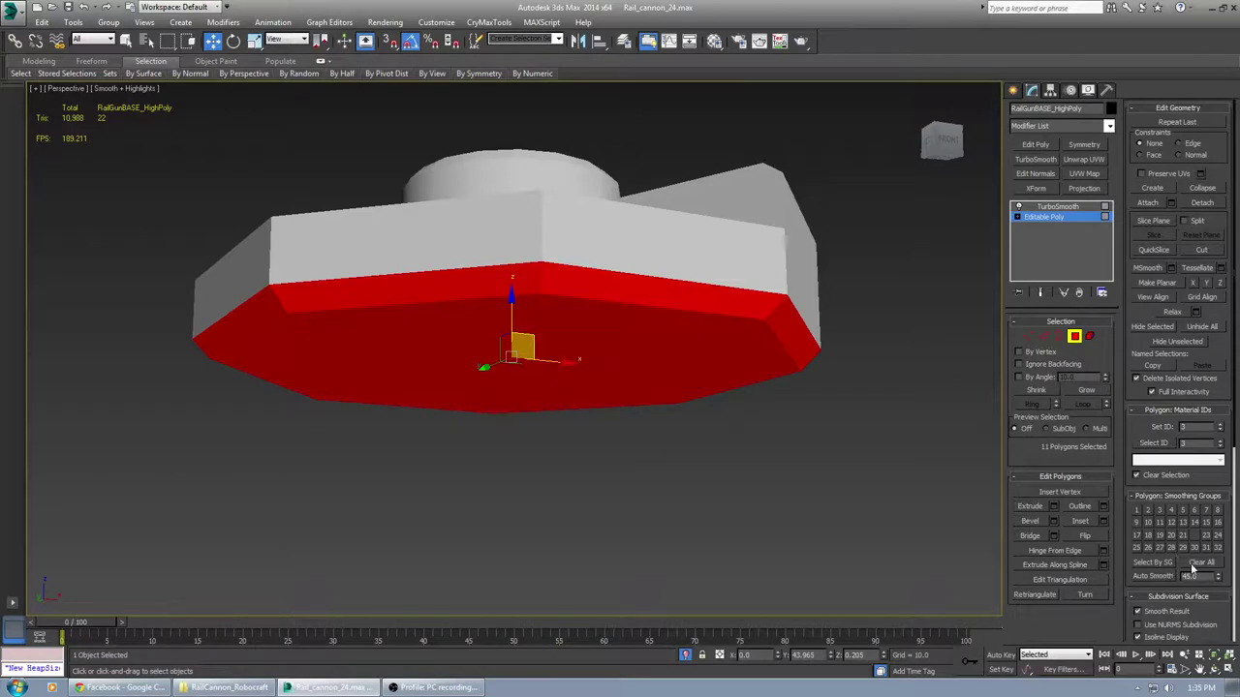
pyautogui.click(1195, 566)
pyautogui.click(804, 481)
# Give the first lower bevel face its own smoothing group and assign group 15 to the adjacent bevel face before the raised section
pyautogui.keyDown('alt'); pyautogui.moveTo(612, 381); pyautogui.dragTo(630, 389, button='middle'); pyautogui.keyUp('alt')
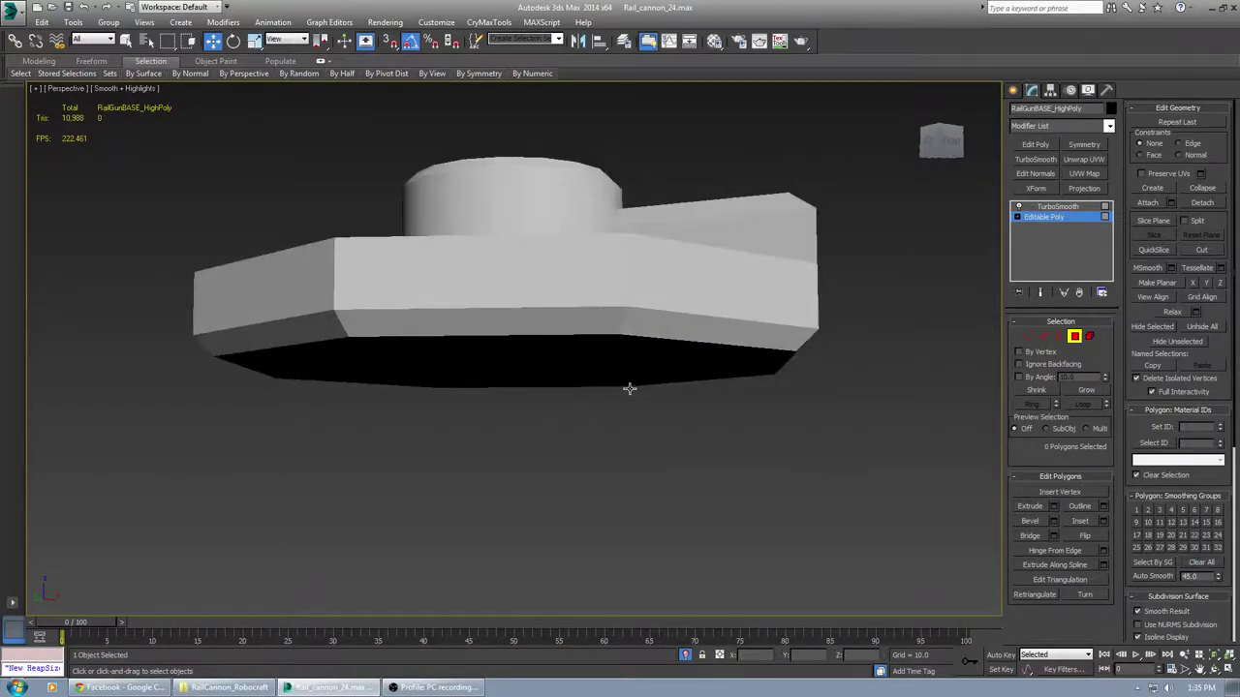
pyautogui.click(599, 324)
pyautogui.keyDown('alt'); pyautogui.moveTo(599, 325); pyautogui.dragTo(694, 311, button='middle'); pyautogui.keyUp('alt')
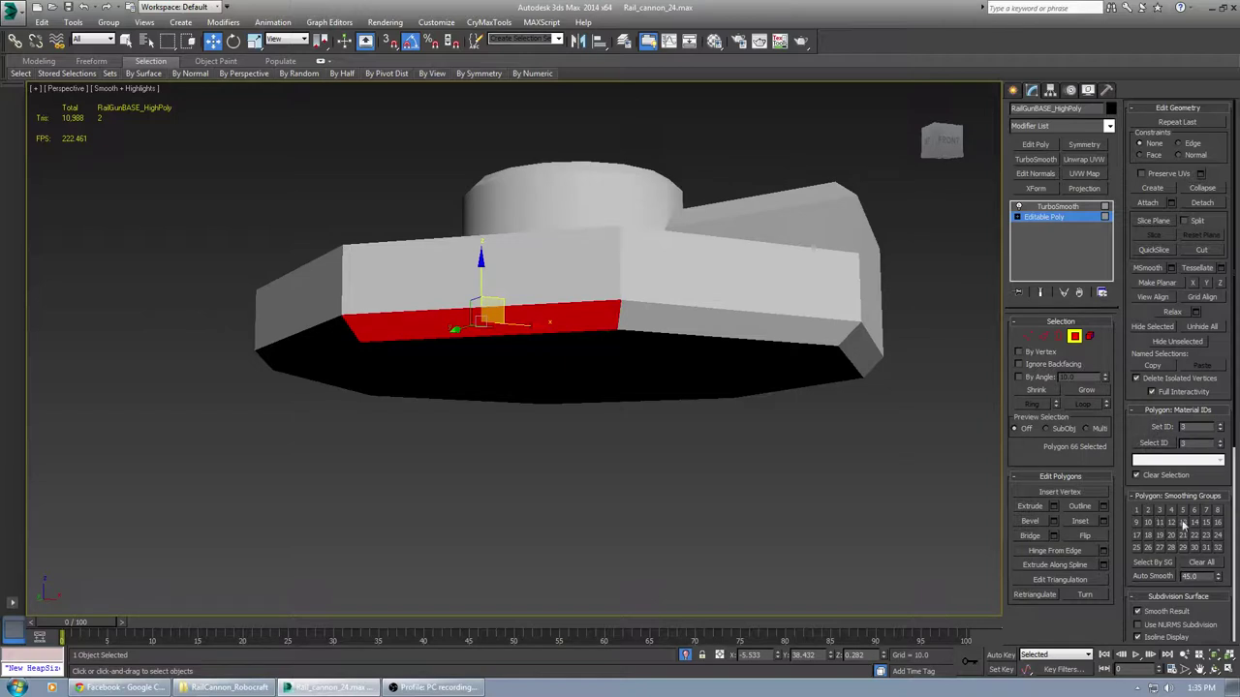
pyautogui.click(636, 330)
pyautogui.keyDown('alt'); pyautogui.moveTo(636, 331); pyautogui.dragTo(761, 375, button='middle'); pyautogui.keyUp('alt')
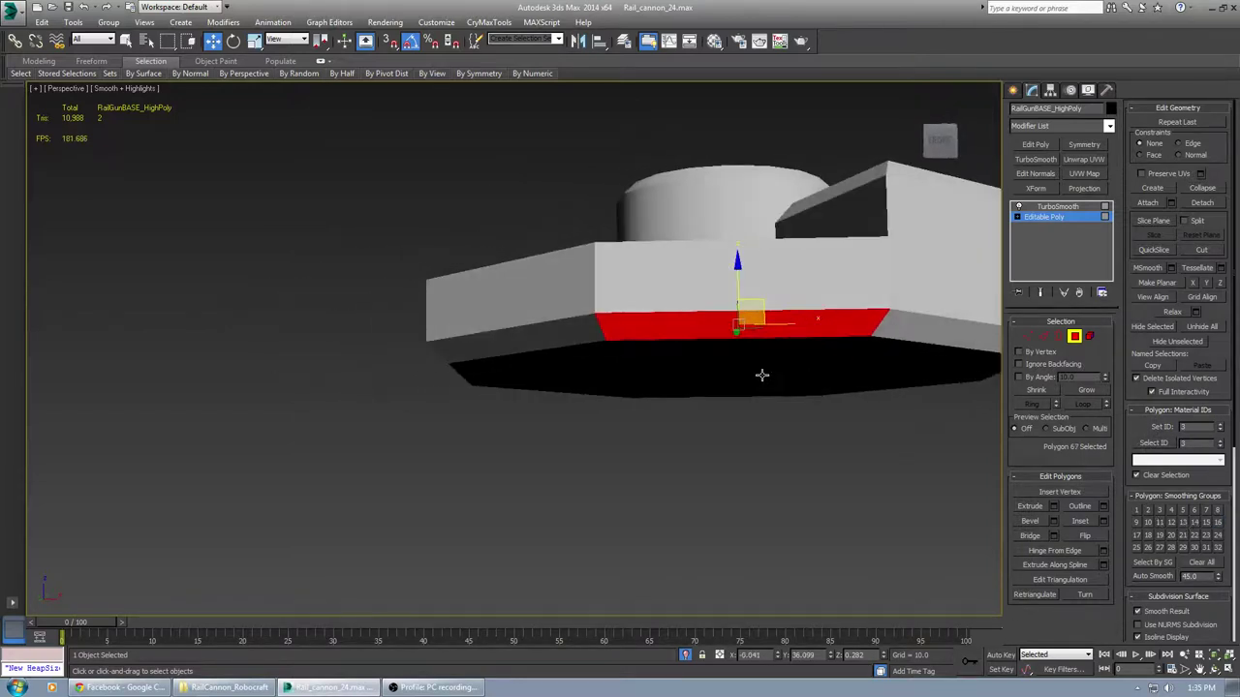
pyautogui.click(1206, 524)
# Give the first bevel face beneath the raised section its own smoothing group and assign group 13 to the next one
pyautogui.keyDown('alt'); pyautogui.moveTo(645, 359); pyautogui.dragTo(721, 351, button='middle'); pyautogui.keyUp('alt')
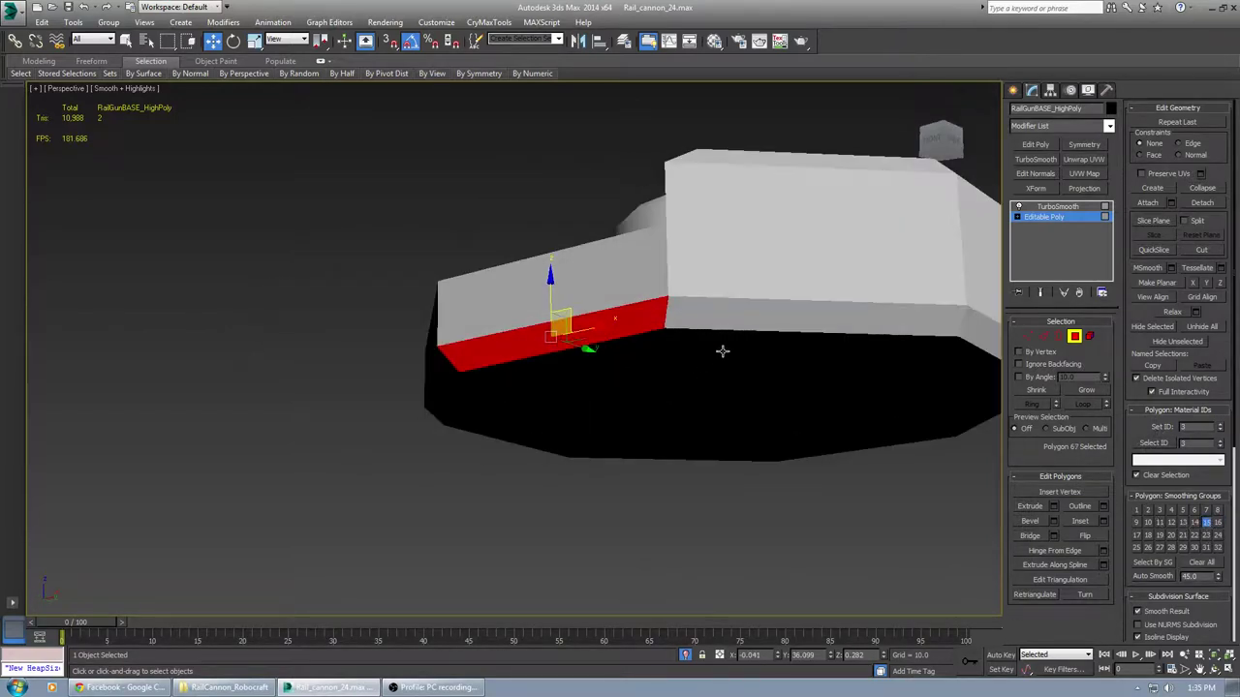
pyautogui.click(781, 308)
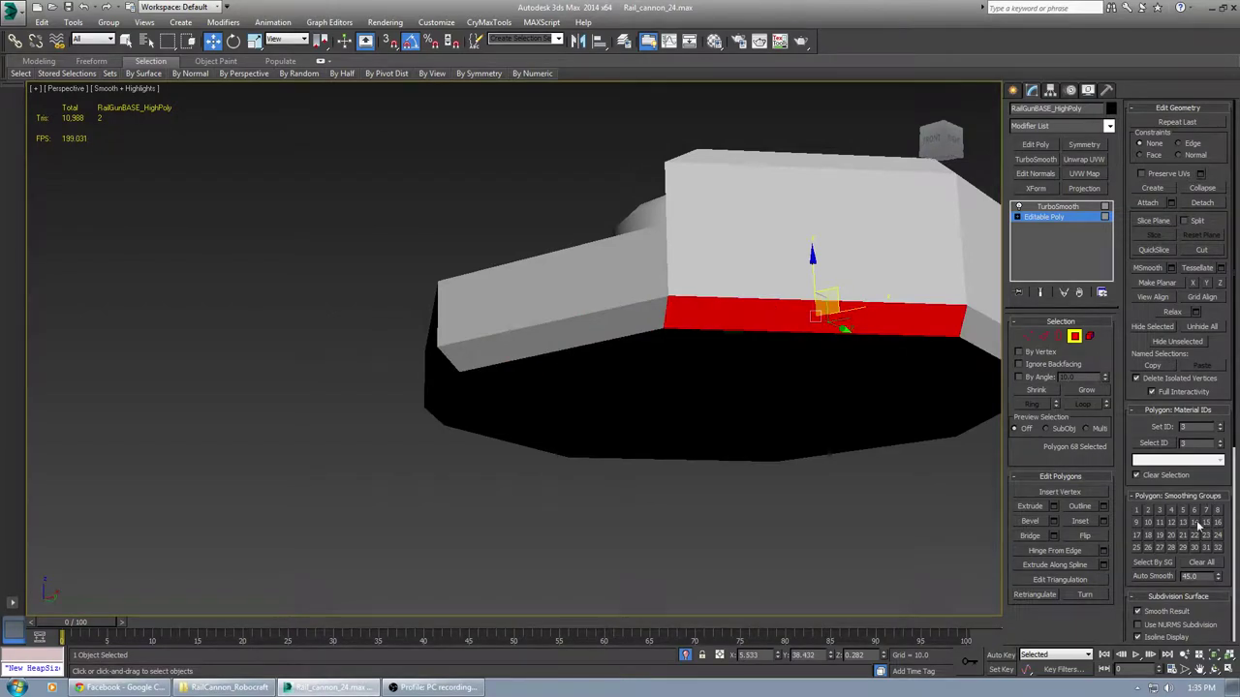
pyautogui.keyDown('alt'); pyautogui.moveTo(789, 454); pyautogui.dragTo(658, 378, button='middle'); pyautogui.keyUp('alt')
pyautogui.click(648, 363)
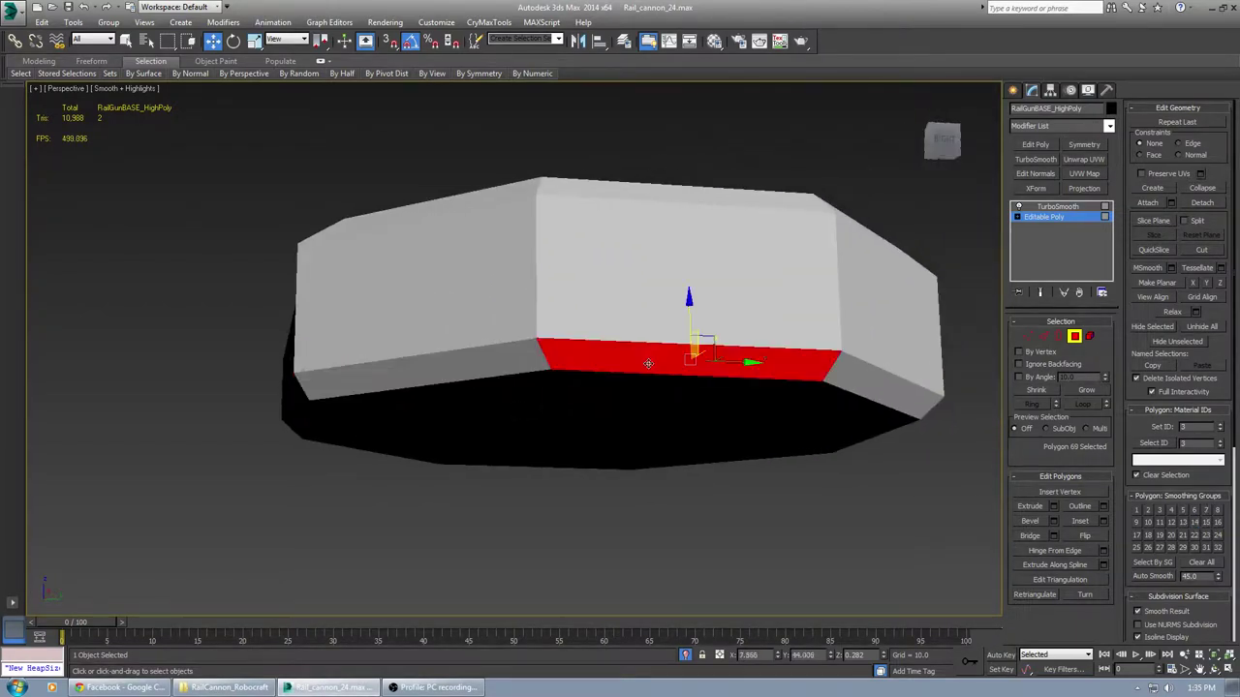
pyautogui.moveTo(601, 515); pyautogui.dragTo(371, 526, button='middle')
pyautogui.keyDown('alt'); pyautogui.moveTo(711, 512); pyautogui.dragTo(587, 465, button='middle'); pyautogui.keyUp('alt')
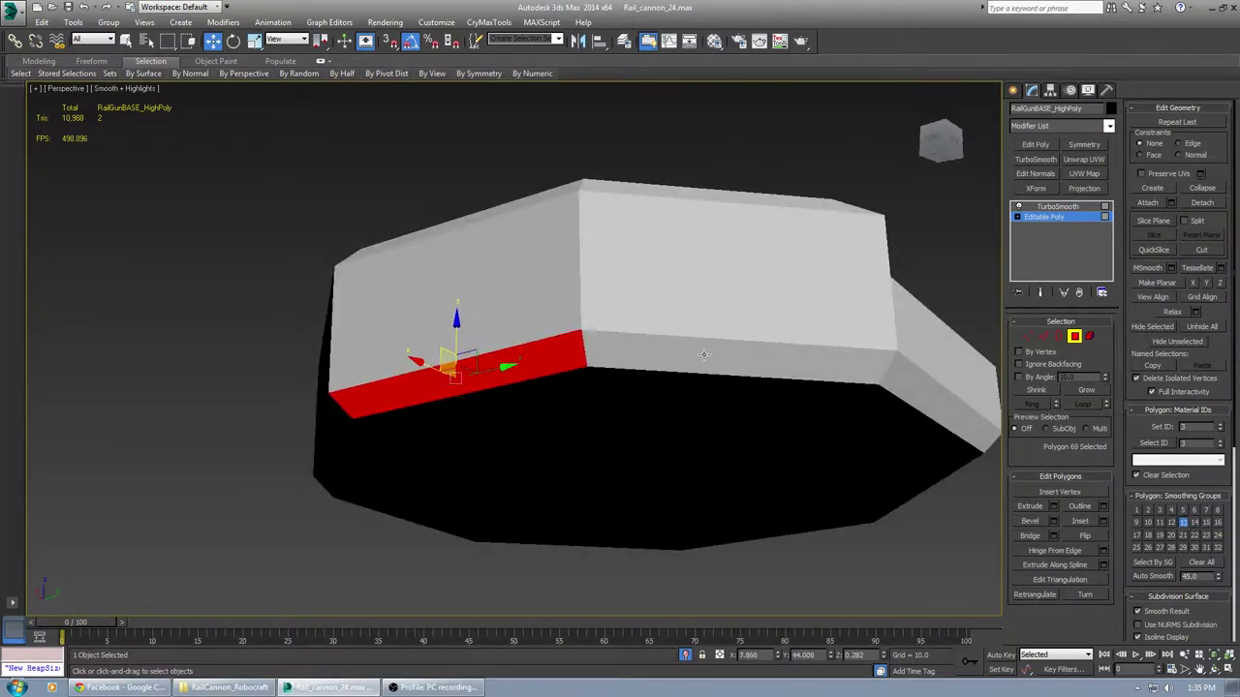
# Assign smoothing group 12 to the third bevel face beneath the raised section
pyautogui.click(700, 353)
pyautogui.moveTo(862, 508); pyautogui.dragTo(686, 459, button='middle')
pyautogui.keyDown('alt'); pyautogui.moveTo(741, 492); pyautogui.dragTo(650, 482, button='middle'); pyautogui.keyUp('alt')
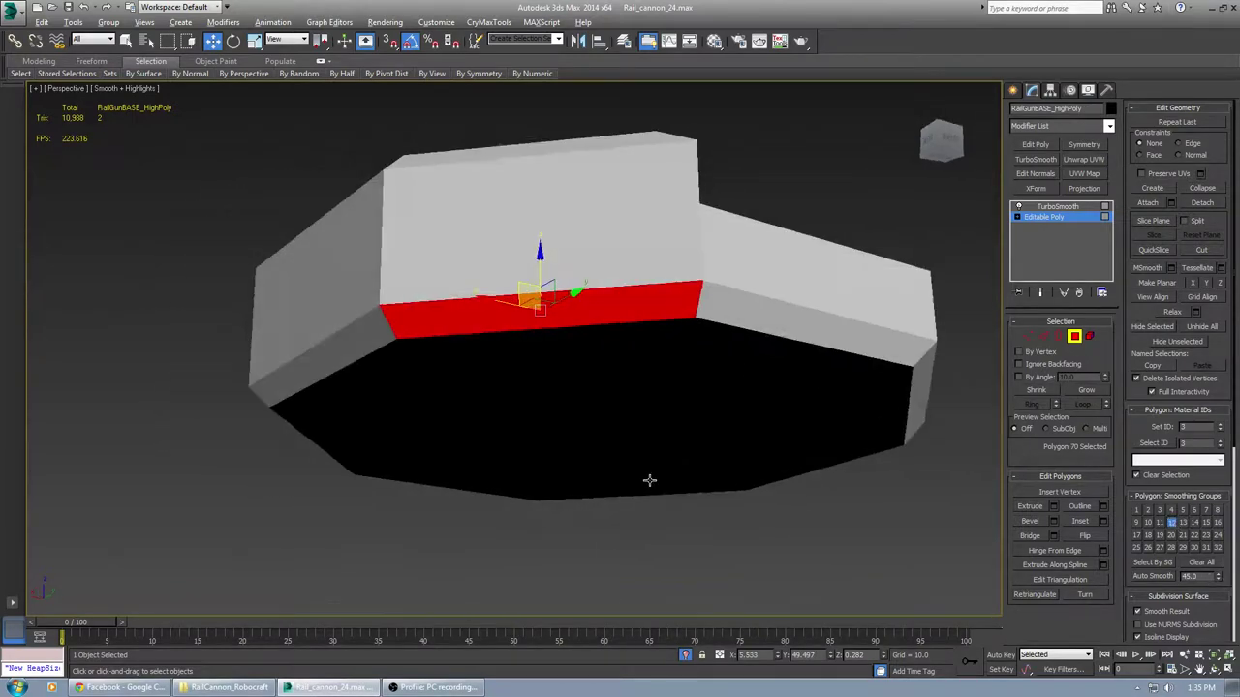
# Give the lower bevel face just past the raised section its own smoothing group
pyautogui.click(788, 329)
pyautogui.moveTo(921, 448); pyautogui.dragTo(669, 441, button='middle')
pyautogui.keyDown('alt'); pyautogui.moveTo(920, 519); pyautogui.dragTo(795, 495, button='middle'); pyautogui.keyUp('alt')
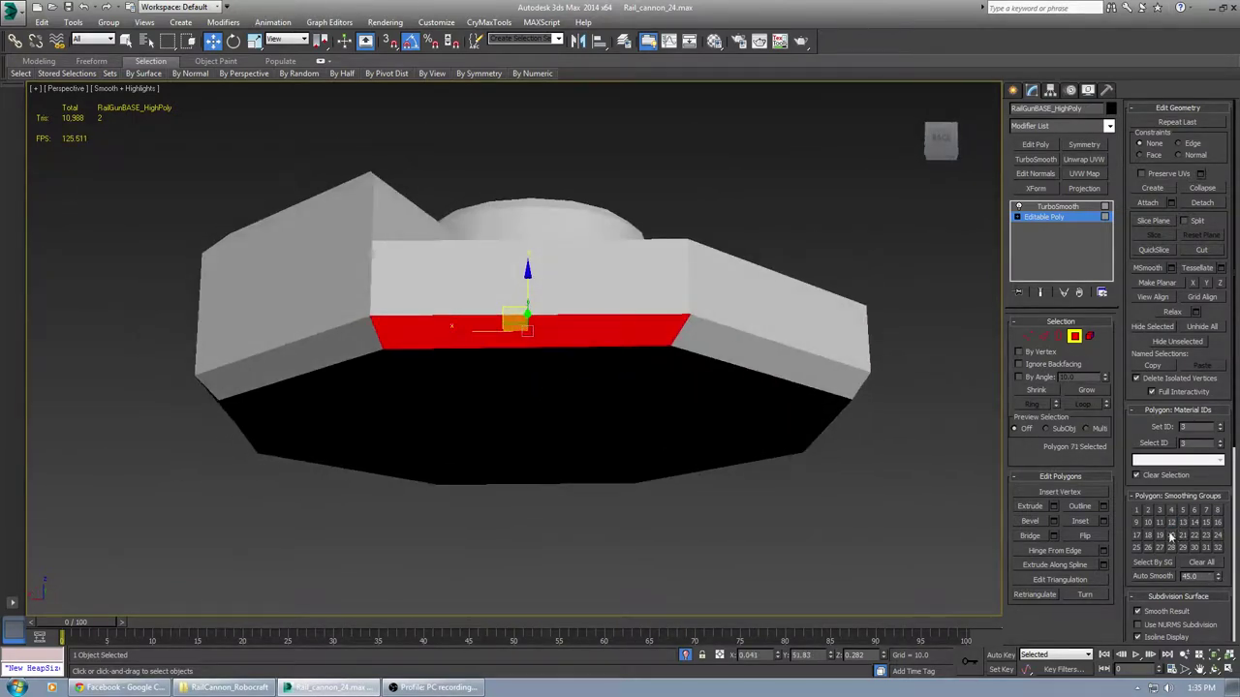
pyautogui.keyDown('alt'); pyautogui.moveTo(853, 465); pyautogui.dragTo(924, 467, button='middle'); pyautogui.keyUp('alt')
# Assign smoothing group 10 to the following lower bevel face and give the last remaining one its own group
pyautogui.click(835, 327)
pyautogui.keyDown('alt'); pyautogui.moveTo(835, 327); pyautogui.dragTo(964, 506, button='middle'); pyautogui.keyUp('alt')
pyautogui.keyDown('alt'); pyautogui.moveTo(562, 455); pyautogui.dragTo(669, 357, button='middle'); pyautogui.keyUp('alt')
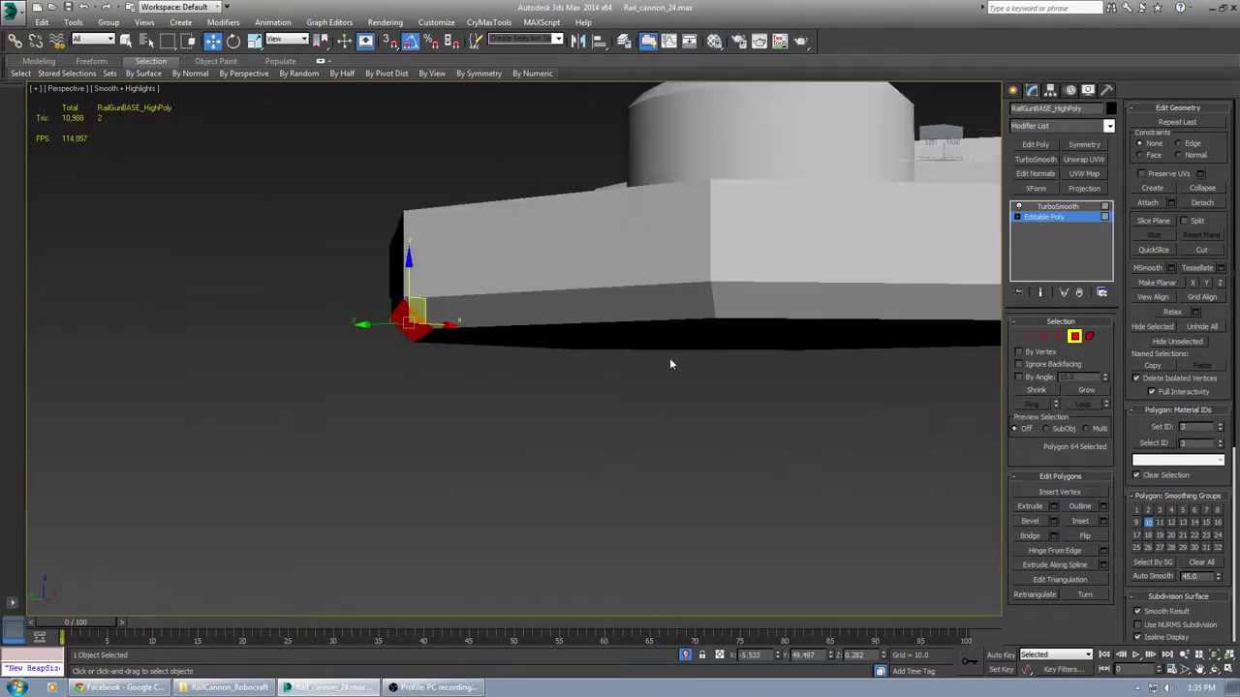
pyautogui.click(626, 296)
pyautogui.keyDown('alt'); pyautogui.moveTo(626, 296); pyautogui.dragTo(872, 464, button='middle'); pyautogui.keyUp('alt')
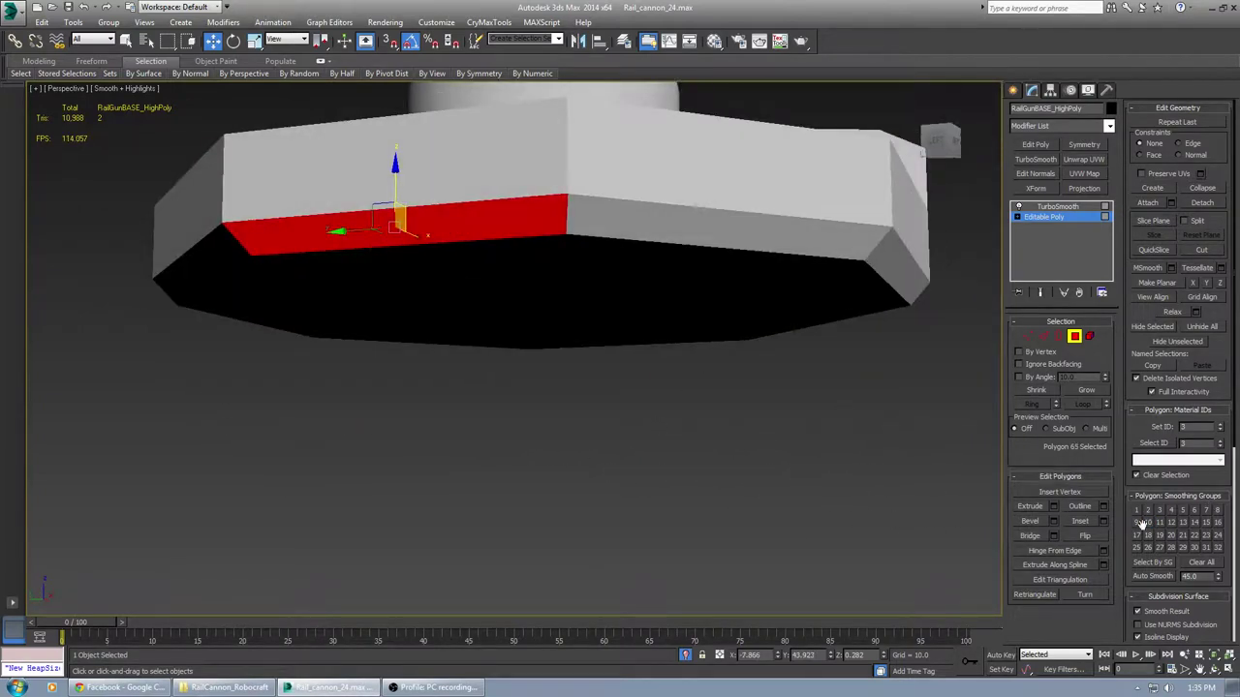
# Select the three polygons of the flat underside and assign them to smoothing group 7
pyautogui.keyDown('alt'); pyautogui.moveTo(766, 528); pyautogui.dragTo(598, 459, button='middle'); pyautogui.keyUp('alt')
pyautogui.click(504, 414)
pyautogui.moveTo(520, 449); pyautogui.dragTo(601, 376, button='middle')
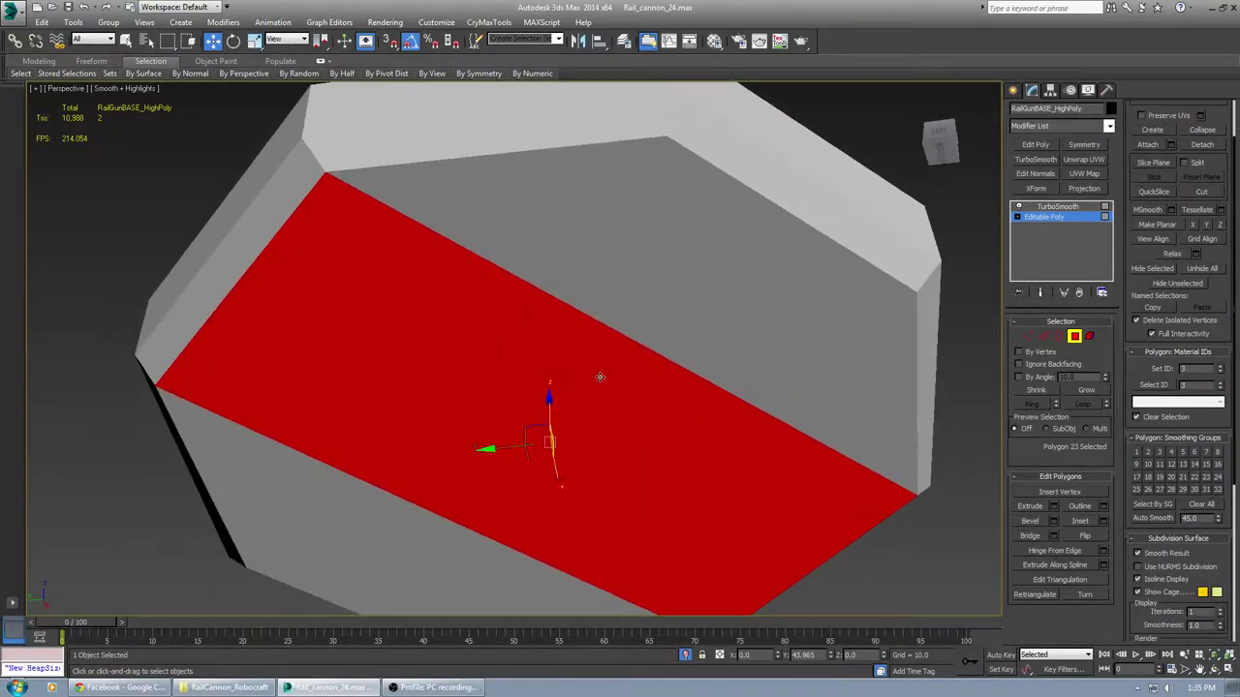
pyautogui.keyDown('ctrl'); pyautogui.click(678, 274); pyautogui.keyUp('ctrl')
pyautogui.keyDown('ctrl'); pyautogui.click(397, 533); pyautogui.keyUp('ctrl')
pyautogui.moveTo(601, 492); pyautogui.dragTo(598, 392, button='middle')
pyautogui.scroll(-5, 625, 416)
pyautogui.keyDown('alt'); pyautogui.moveTo(672, 401); pyautogui.dragTo(689, 416, button='middle'); pyautogui.keyUp('alt')
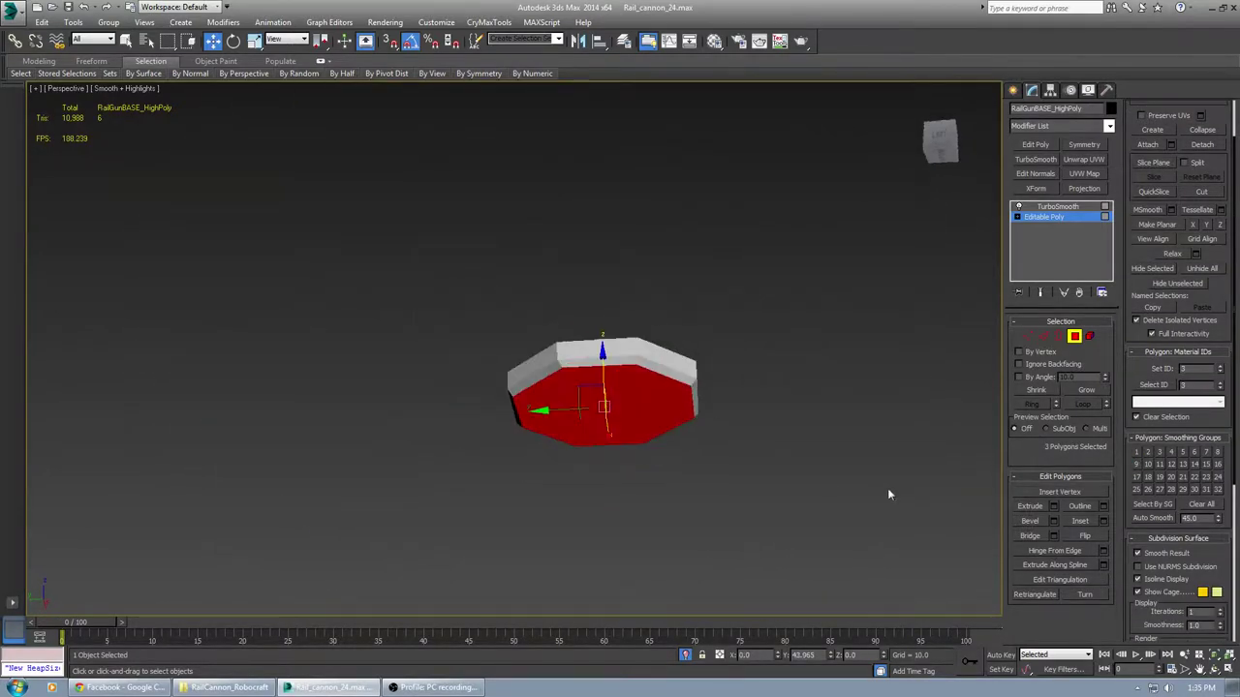
pyautogui.scroll(3, 905, 488)
pyautogui.click(1206, 452)
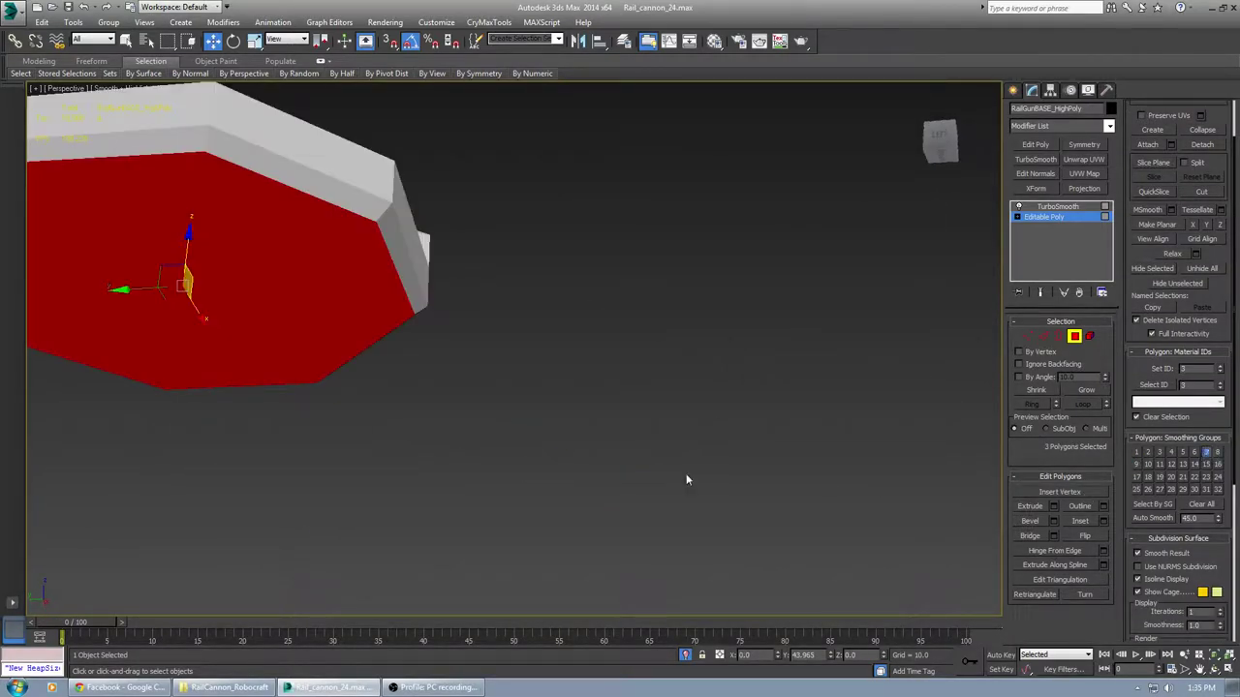
# Give the raised section's first upper outer bevel face its own smoothing group and assign group 11 to the middle one
pyautogui.scroll(-5, 465, 435)
pyautogui.keyDown('alt'); pyautogui.moveTo(465, 435); pyautogui.dragTo(628, 473, button='middle'); pyautogui.keyUp('alt')
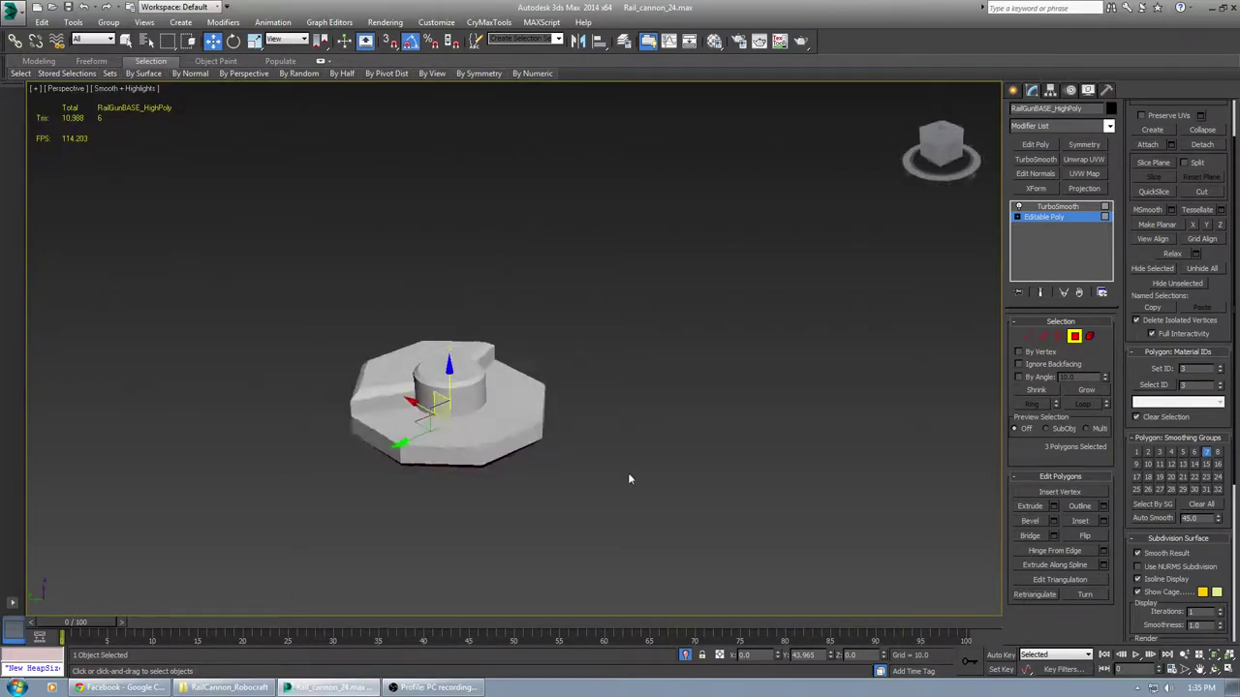
pyautogui.scroll(5, 399, 390)
pyautogui.click(302, 399)
pyautogui.keyDown('alt'); pyautogui.moveTo(303, 400); pyautogui.dragTo(734, 480, button='middle'); pyautogui.keyUp('alt')
pyautogui.click(1162, 481)
pyautogui.keyDown('alt'); pyautogui.moveTo(463, 459); pyautogui.dragTo(617, 491, button='middle'); pyautogui.keyUp('alt')
pyautogui.click(492, 490)
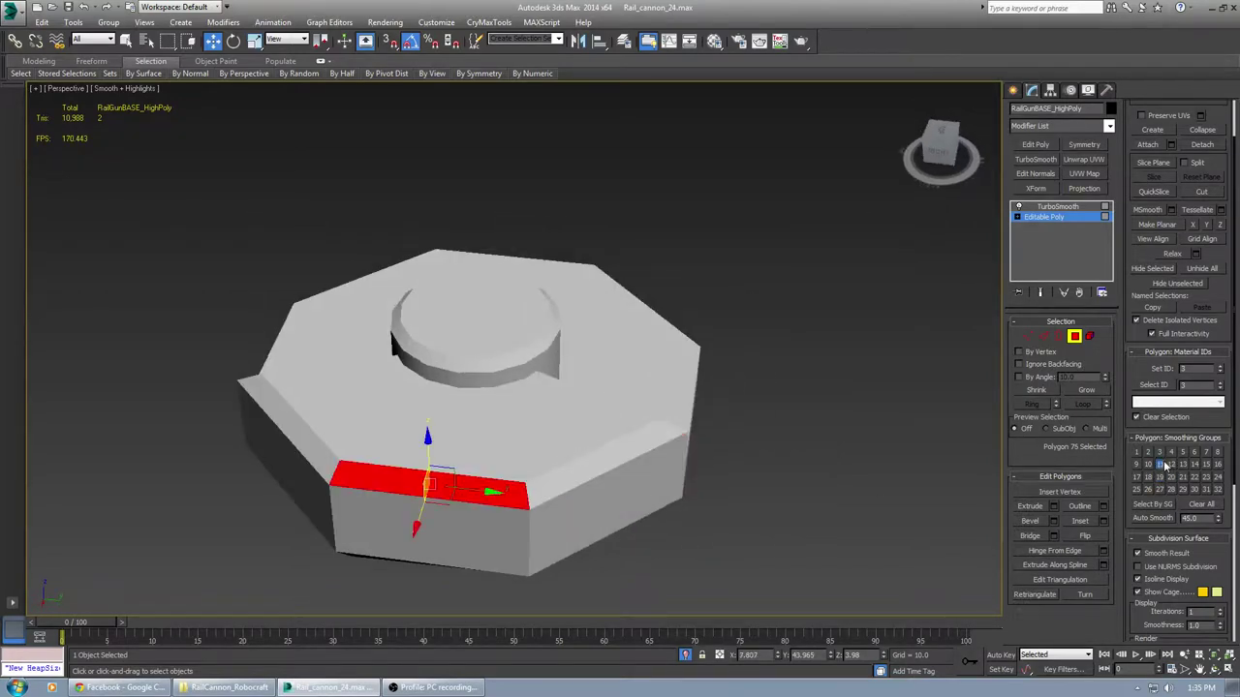
# Assign smoothing group 10 to the third upper outer bevel face of the raised section
pyautogui.keyDown('alt'); pyautogui.moveTo(444, 481); pyautogui.dragTo(494, 509, button='middle'); pyautogui.keyUp('alt')
pyautogui.click(282, 456)
pyautogui.keyDown('alt'); pyautogui.moveTo(300, 474); pyautogui.dragTo(823, 571, button='middle'); pyautogui.keyUp('alt')
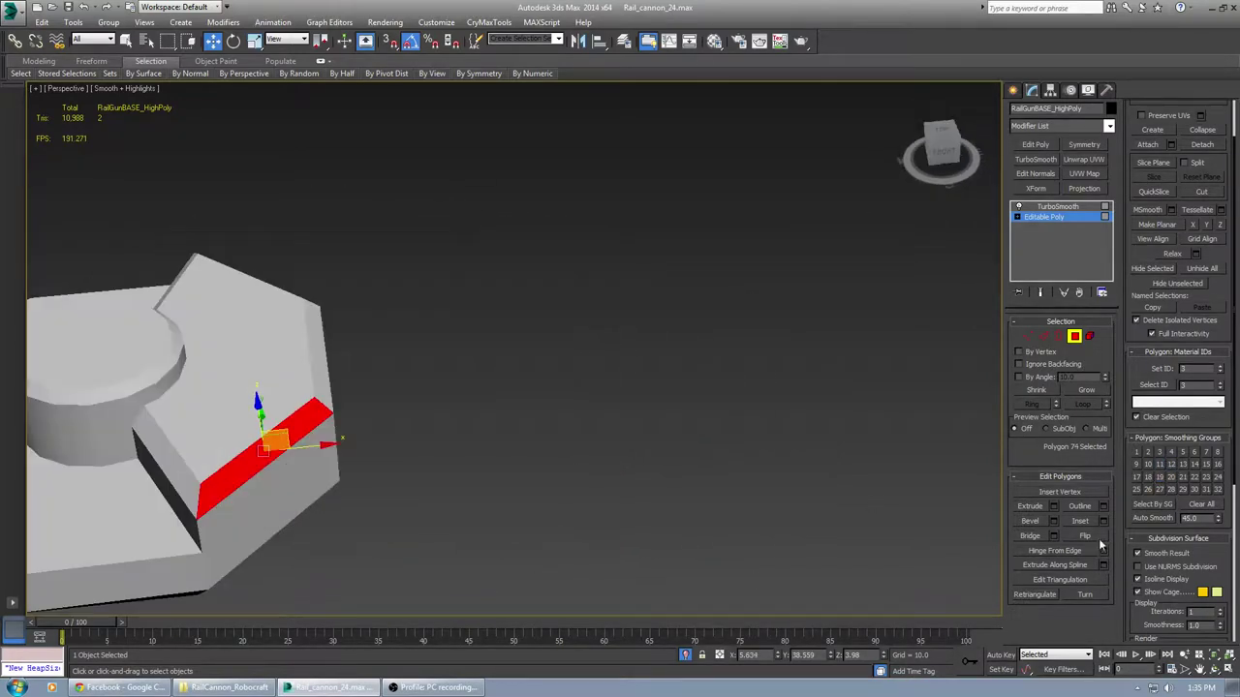
pyautogui.moveTo(409, 559); pyautogui.dragTo(669, 531, button='middle')
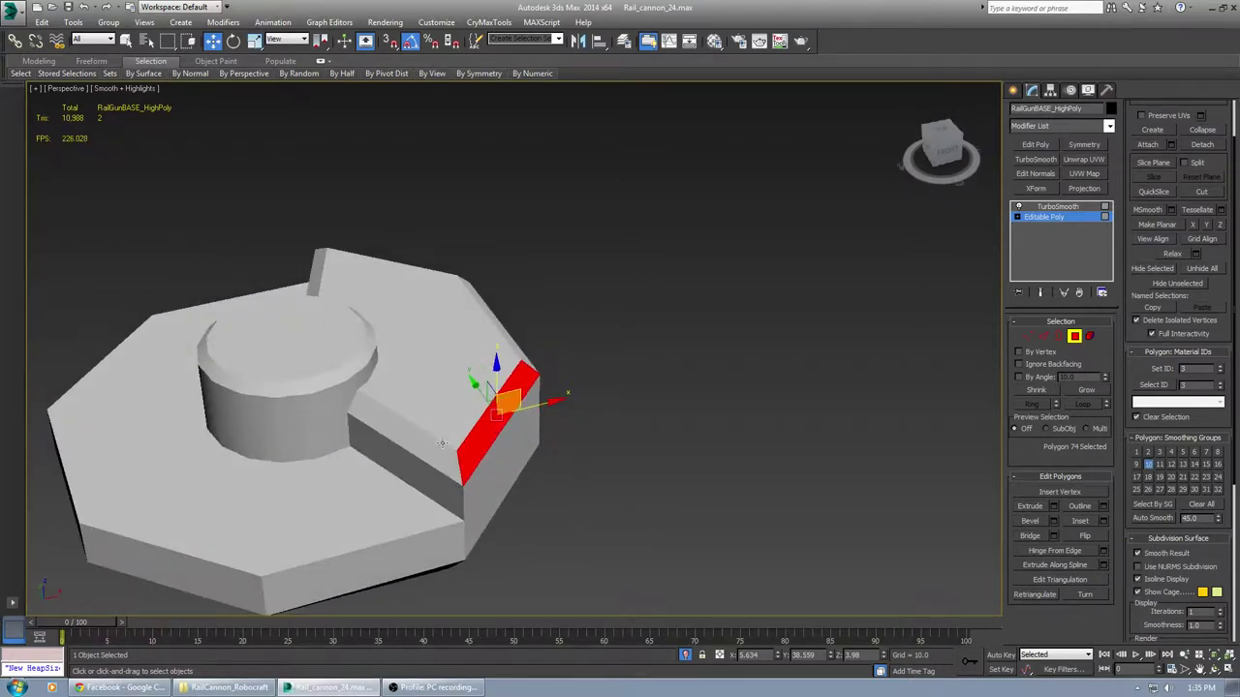
# Assign smoothing group 7 to the bevel along the raised section's inner step and give the opposite step's bevel its own group
pyautogui.click(436, 453)
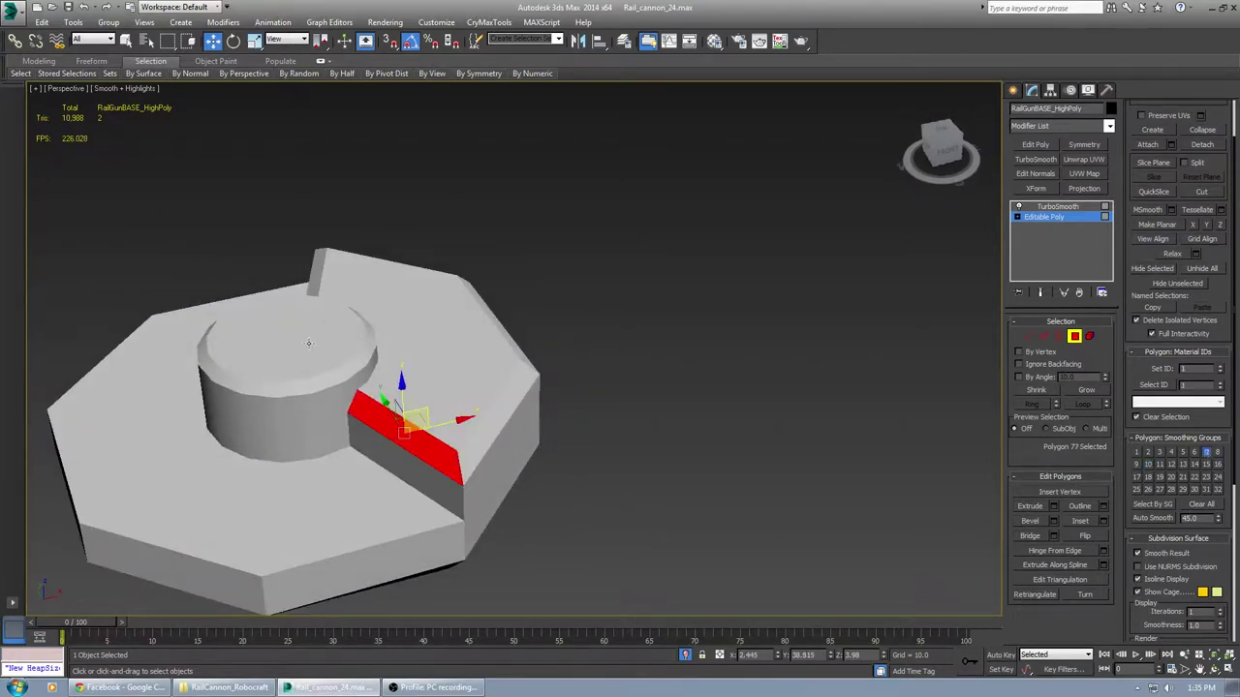
pyautogui.keyDown('alt'); pyautogui.moveTo(298, 336); pyautogui.dragTo(385, 355, button='middle'); pyautogui.keyUp('alt')
pyautogui.click(125, 456)
pyautogui.moveTo(561, 522); pyautogui.dragTo(675, 486, button='middle')
pyautogui.keyDown('alt'); pyautogui.moveTo(675, 486); pyautogui.dragTo(760, 487, button='middle'); pyautogui.keyUp('alt')
pyautogui.keyDown('alt'); pyautogui.moveTo(761, 486); pyautogui.dragTo(591, 416, button='middle'); pyautogui.keyUp('alt')
# Leave polygon editing, return to the TurboSmooth modifier and inspect the smoothed base around the cylinder and raised section
pyautogui.press('4')
pyautogui.click(1066, 206)
pyautogui.keyDown('alt'); pyautogui.moveTo(619, 335); pyautogui.dragTo(594, 369, button='middle'); pyautogui.keyUp('alt')
pyautogui.scroll(3, 380, 332)
pyautogui.scroll(-4, 649, 430)
pyautogui.scroll(4, 692, 379)
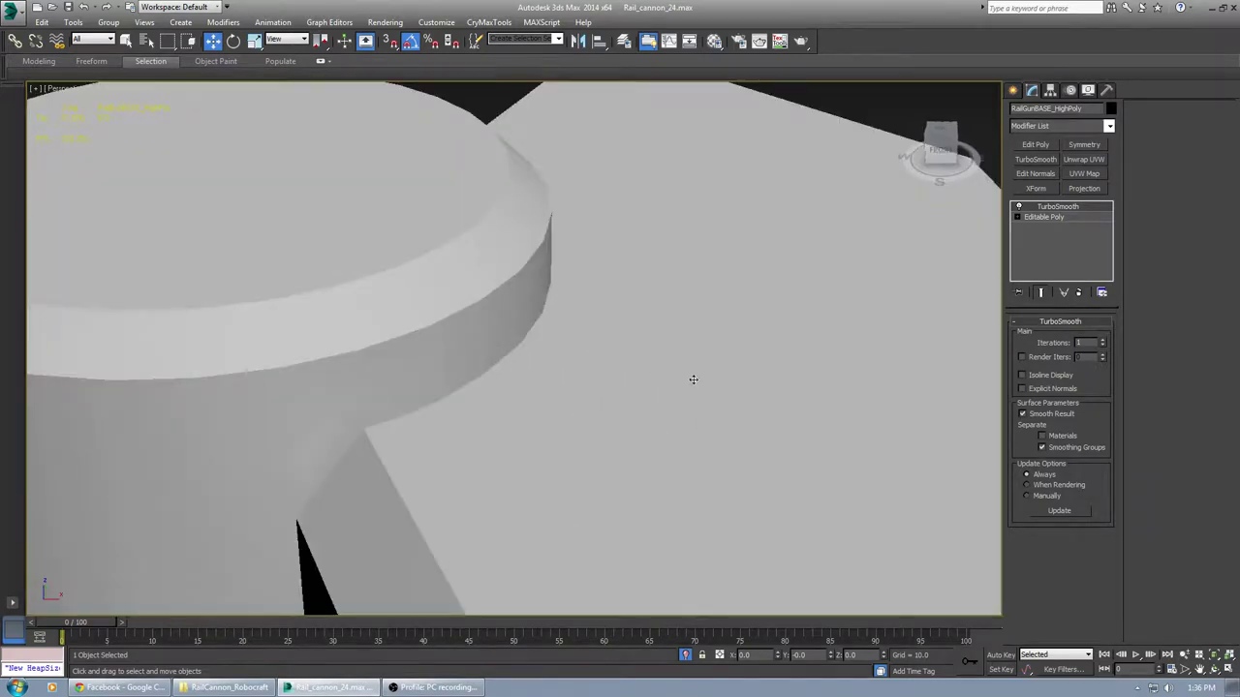
pyautogui.scroll(-2, 691, 379)
pyautogui.keyDown('alt'); pyautogui.moveTo(692, 379); pyautogui.dragTo(634, 401, button='middle'); pyautogui.keyUp('alt')
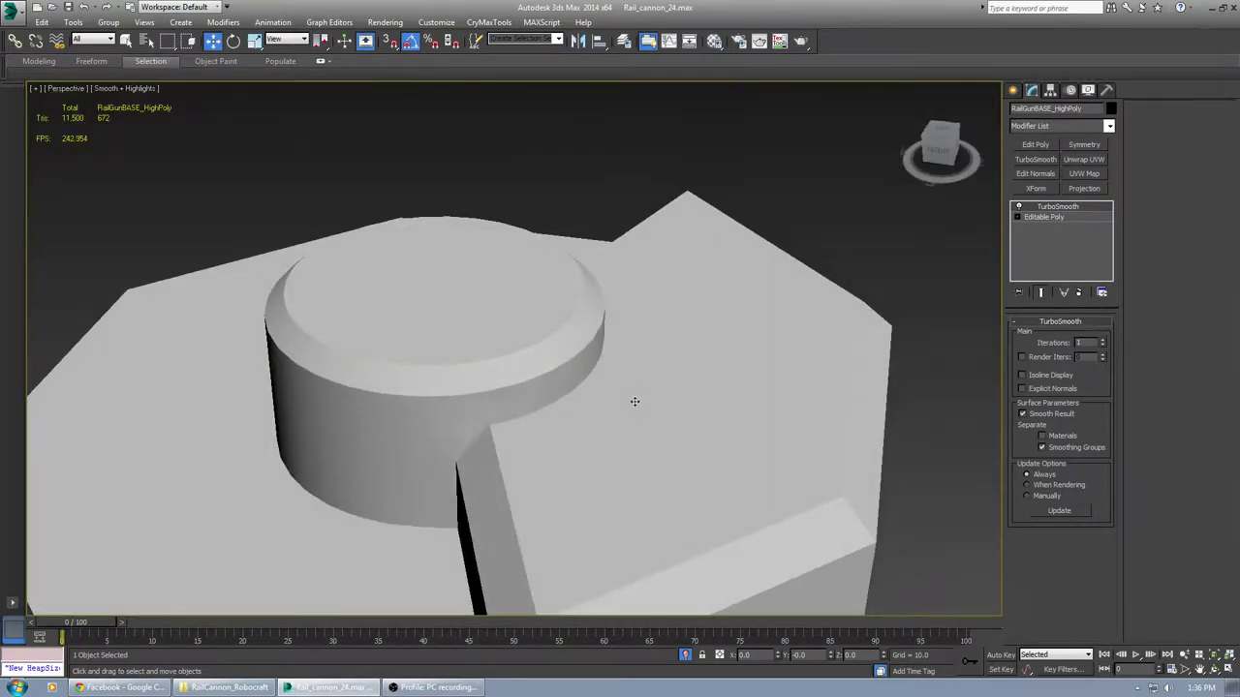
# Set the TurboSmooth iterations to 2
pyautogui.click(1103, 340)
pyautogui.scroll(-3, 655, 355)
pyautogui.moveTo(654, 379); pyautogui.dragTo(651, 418, button='middle')
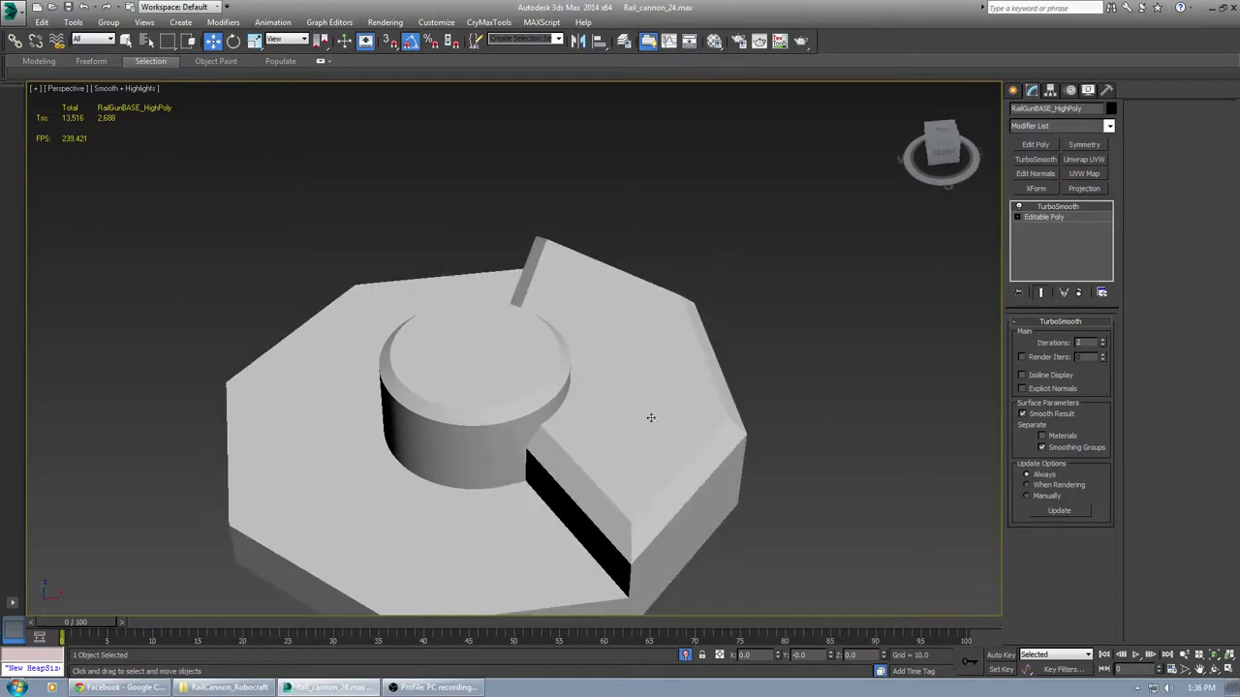
# Add a second TurboSmooth modifier above the first and set the lower TurboSmooth's iterations to 3
pyautogui.click(1036, 159)
pyautogui.keyDown('alt'); pyautogui.moveTo(787, 368); pyautogui.dragTo(596, 336, button='middle'); pyautogui.keyUp('alt')
pyautogui.click(1058, 217)
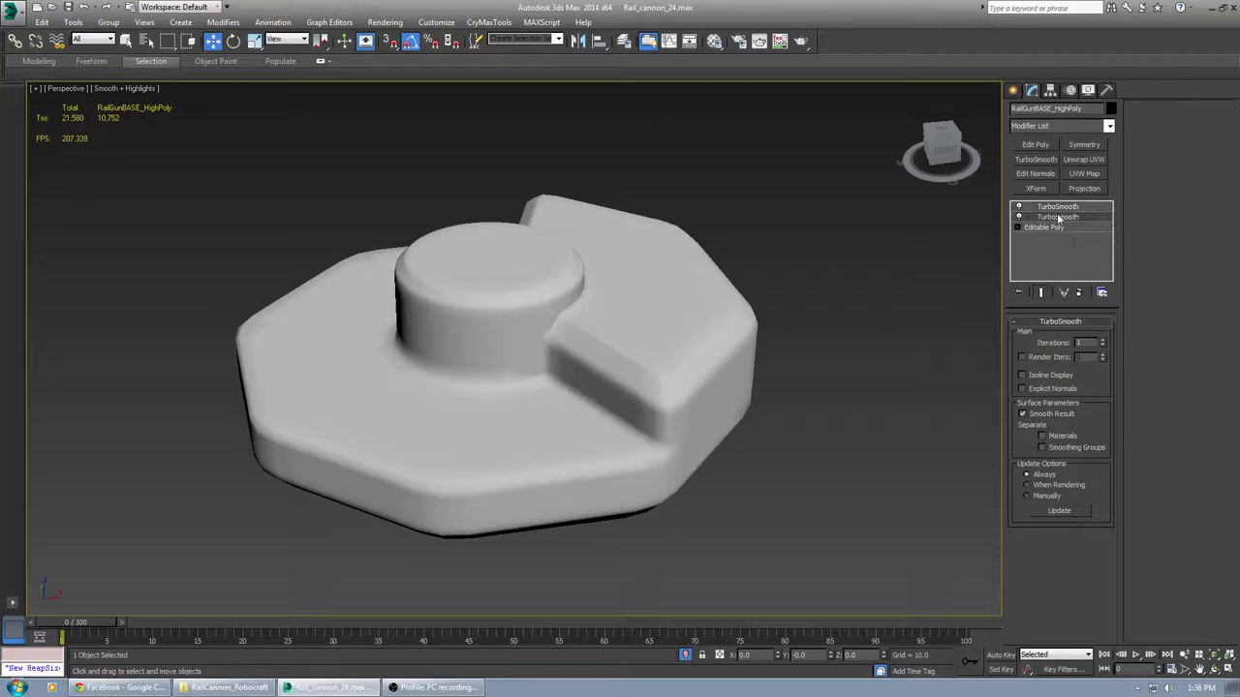
pyautogui.click(1102, 341)
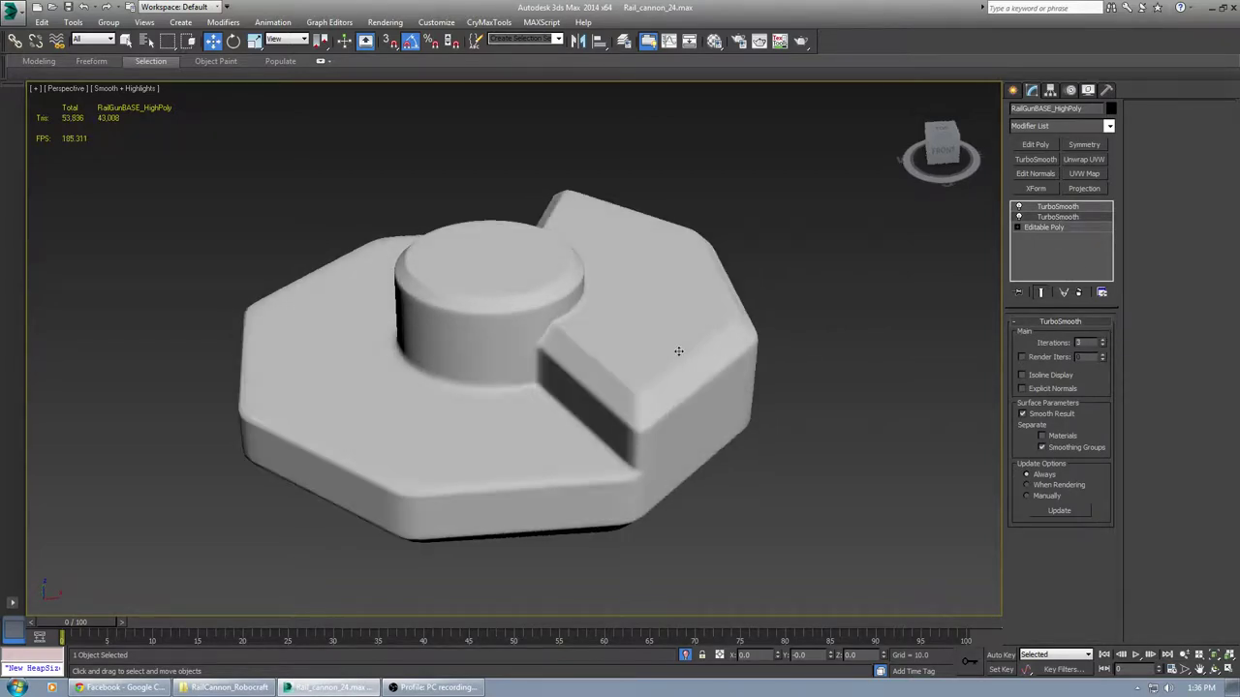
# Inspect the double-smoothed base around the cylinder, set the lower TurboSmooth's iterations to 2 and compare the edge softness
pyautogui.scroll(5, 610, 402)
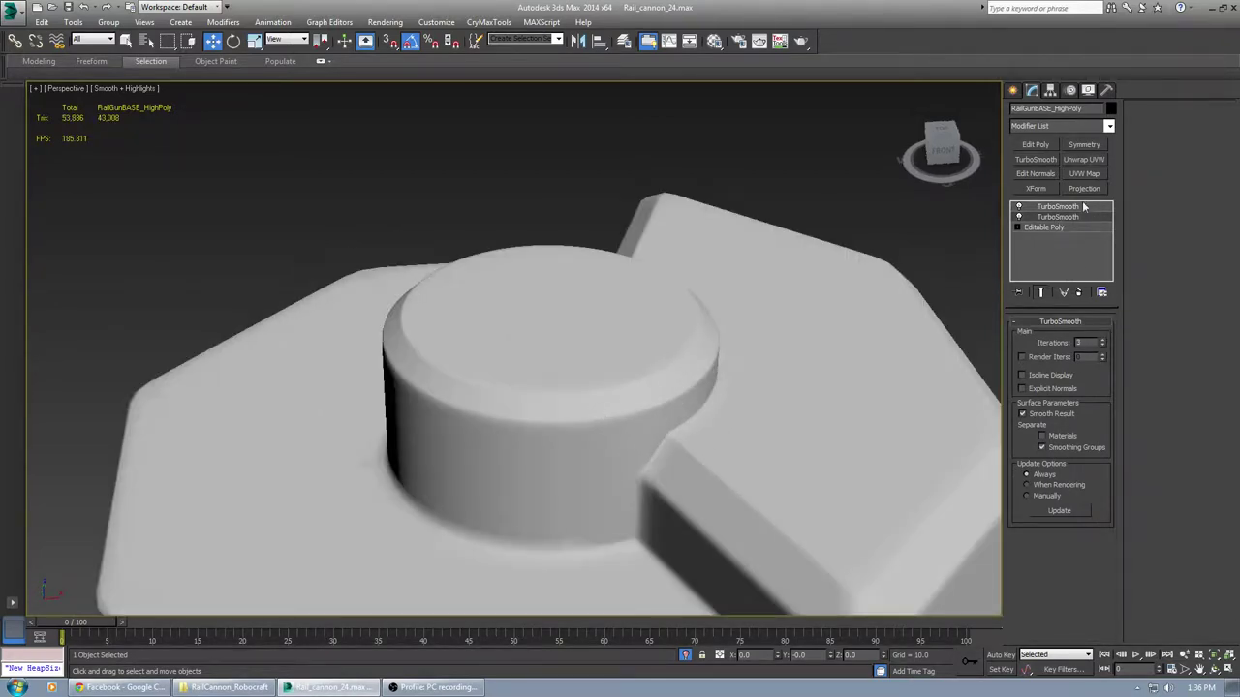
pyautogui.scroll(2, 443, 411)
pyautogui.scroll(-5, 500, 375)
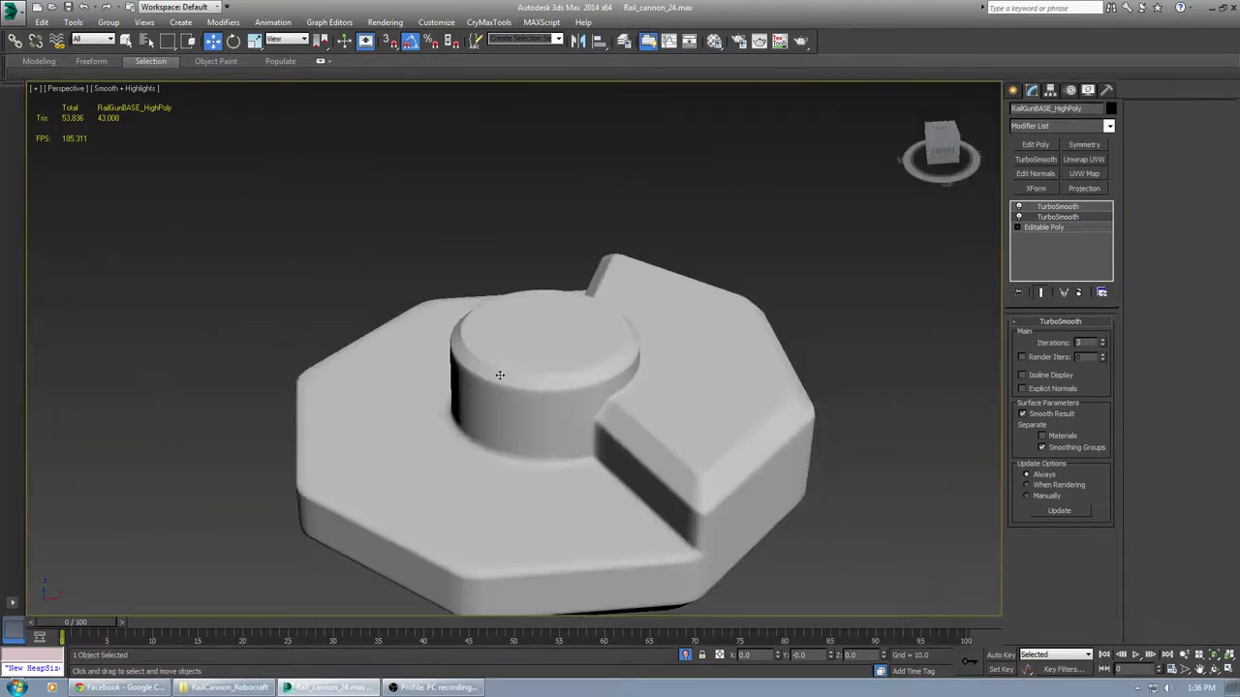
pyautogui.scroll(3, 504, 374)
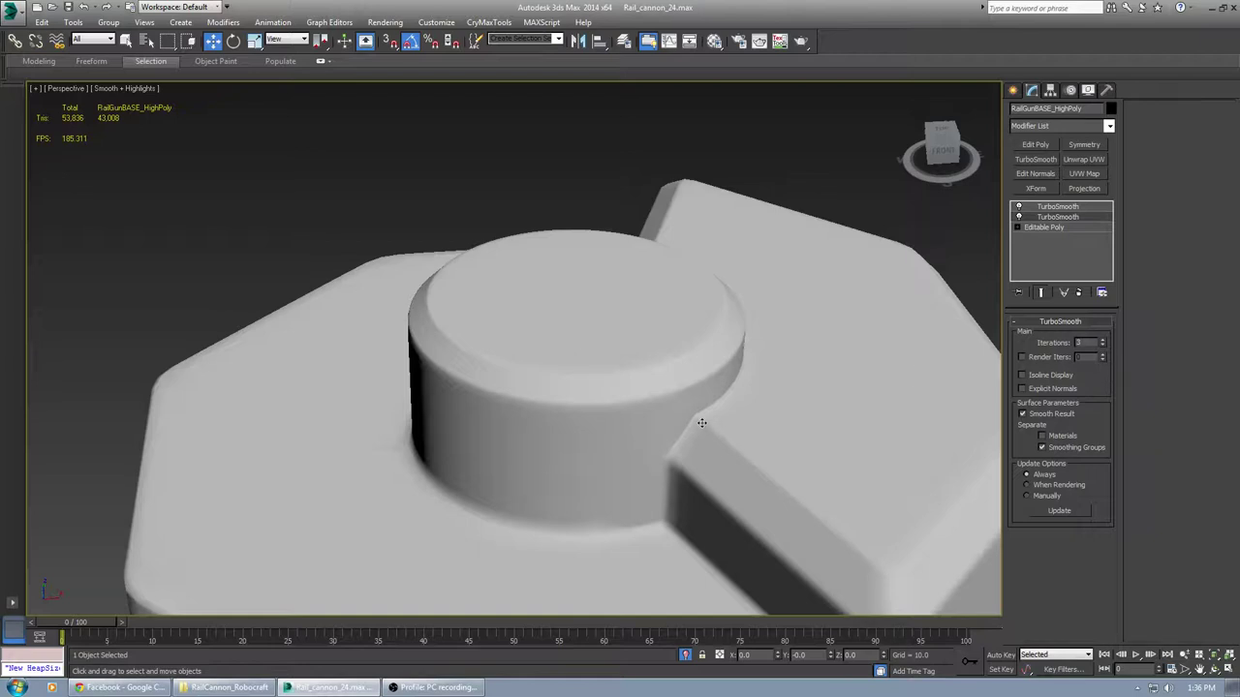
pyautogui.click(1102, 347)
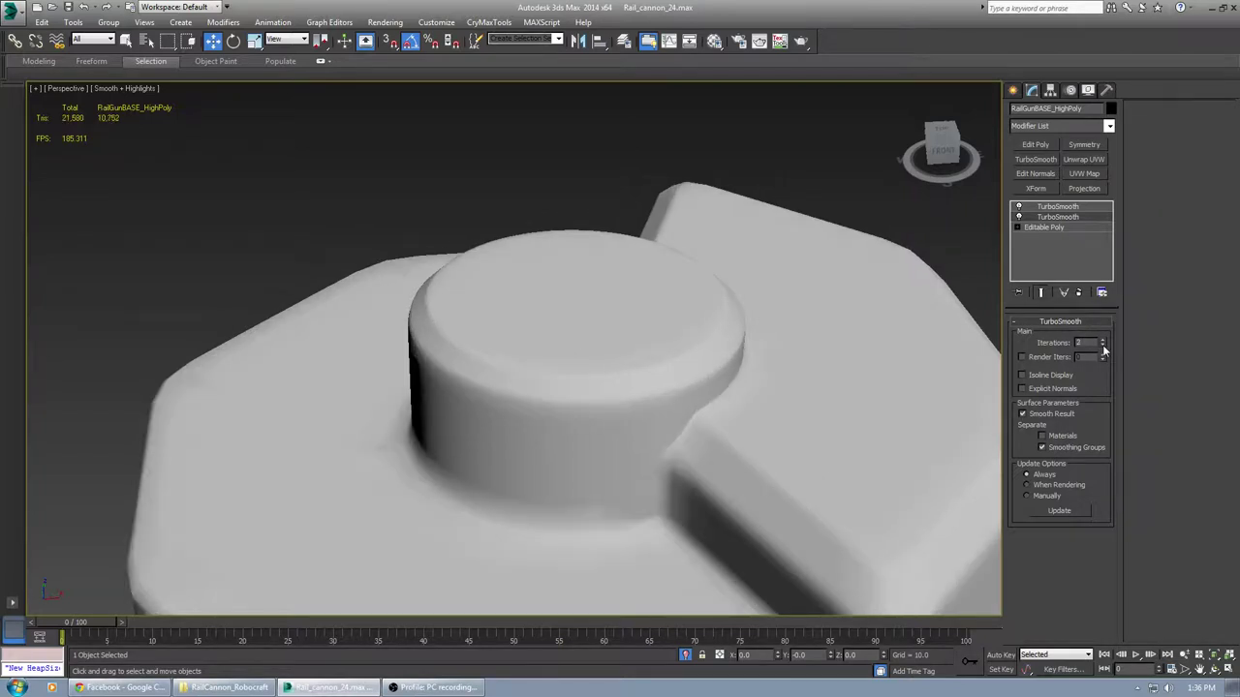
pyautogui.scroll(-5, 526, 429)
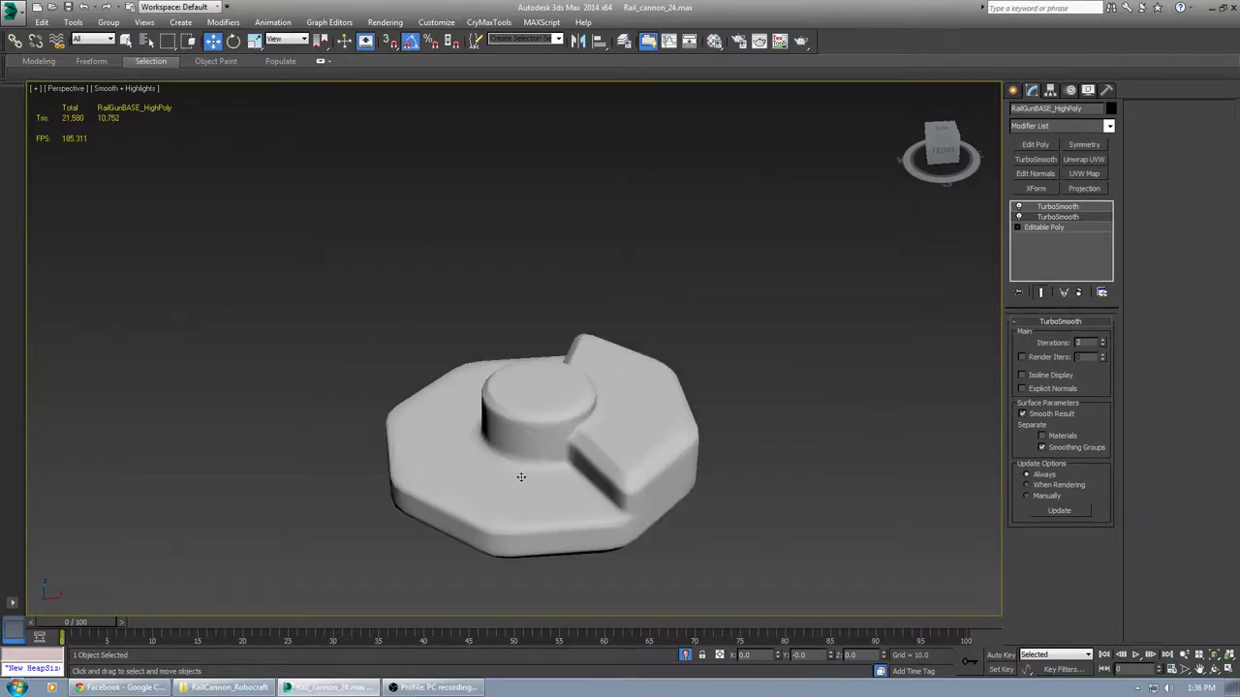
pyautogui.moveTo(512, 475)
pyautogui.keyDown('alt'); pyautogui.mouseDown(button='middle')
pyautogui.moveTo(501, 416)
pyautogui.moveTo(631, 387)
pyautogui.moveTo(691, 391)
pyautogui.moveTo(523, 480)
pyautogui.mouseUp(button='middle'); pyautogui.keyUp('alt')
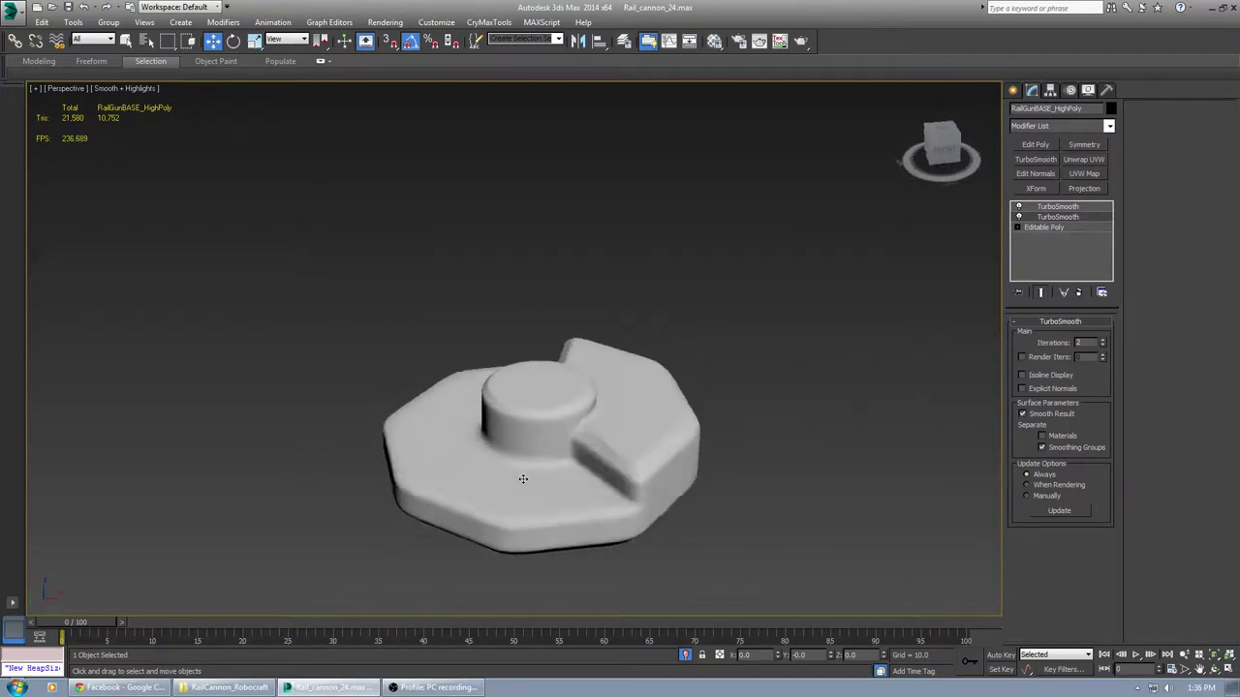
# Set the lower TurboSmooth's iterations to 4 and inspect the edges around the cylinder and raised section
pyautogui.click(1102, 340)
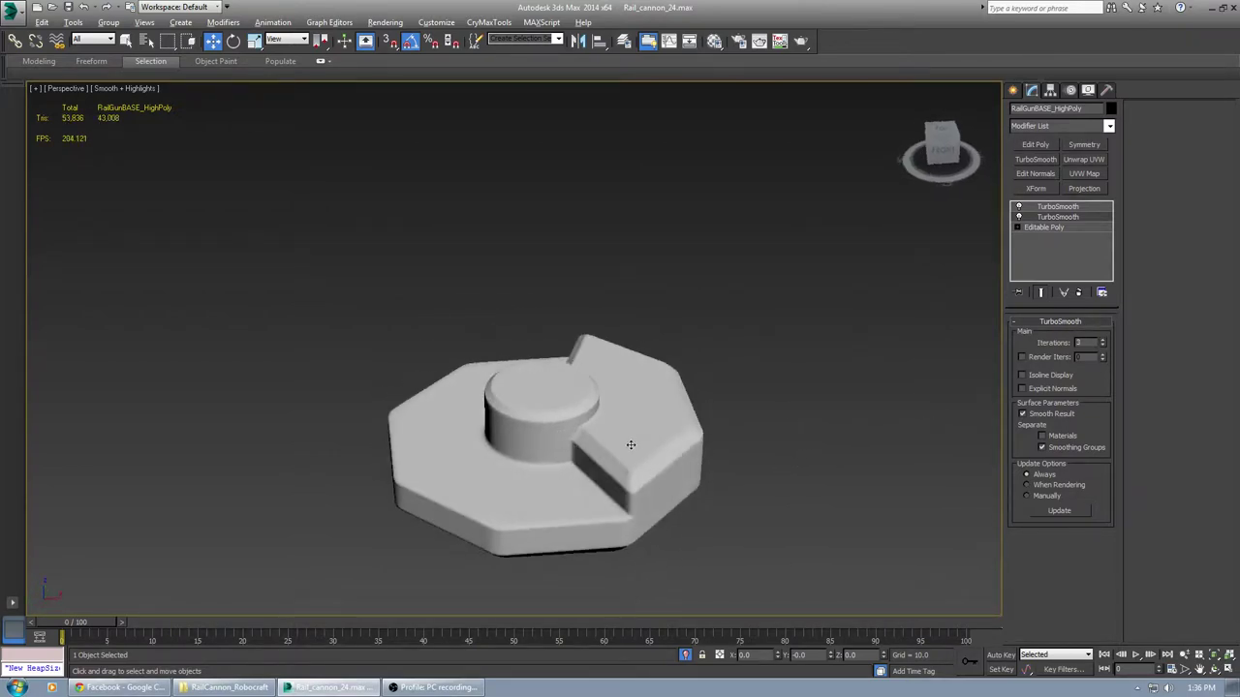
pyautogui.click(1102, 340)
pyautogui.keyDown('alt'); pyautogui.moveTo(659, 460); pyautogui.dragTo(376, 419, button='middle'); pyautogui.keyUp('alt')
pyautogui.scroll(5, 682, 441)
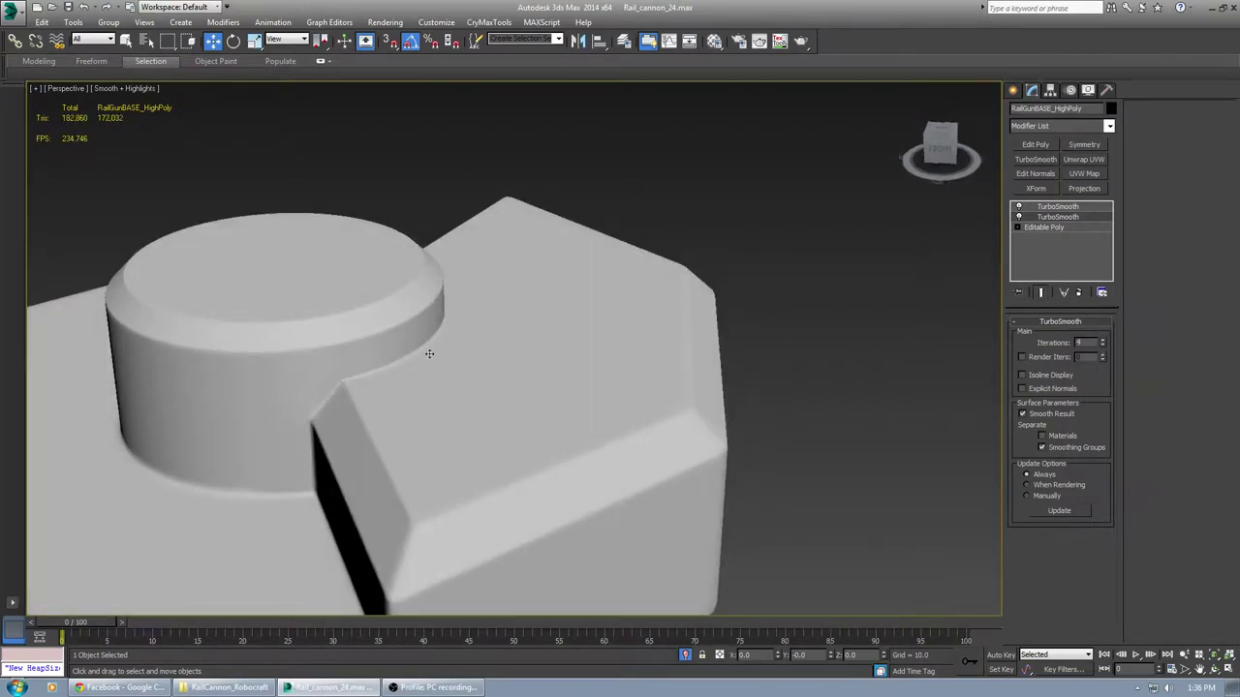
pyautogui.scroll(-5, 429, 353)
pyautogui.keyDown('alt'); pyautogui.moveTo(443, 369); pyautogui.dragTo(514, 455, button='middle'); pyautogui.keyUp('alt')
pyautogui.scroll(7, 349, 422)
pyautogui.scroll(-6, 395, 444)
pyautogui.scroll(5, 457, 504)
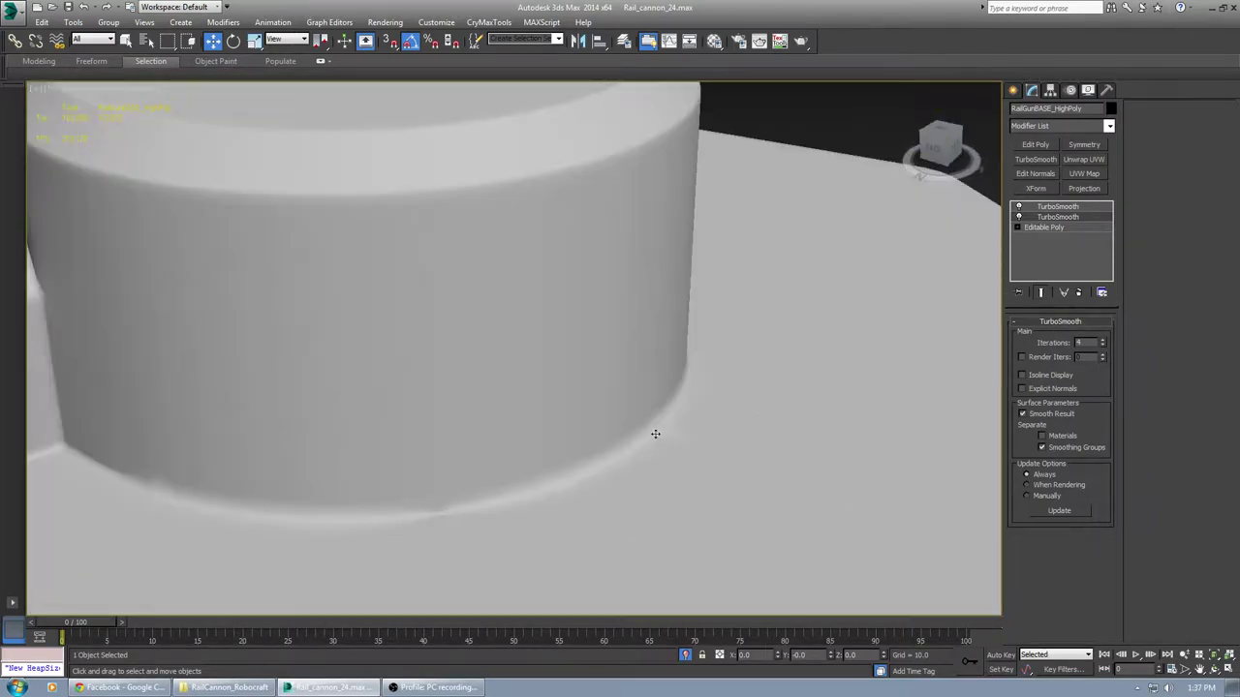
# Enable Explicit Normals on the lower TurboSmooth, try Isoline Display, inspect the surface and turn Isoline Display off again
pyautogui.scroll(-8, 655, 433)
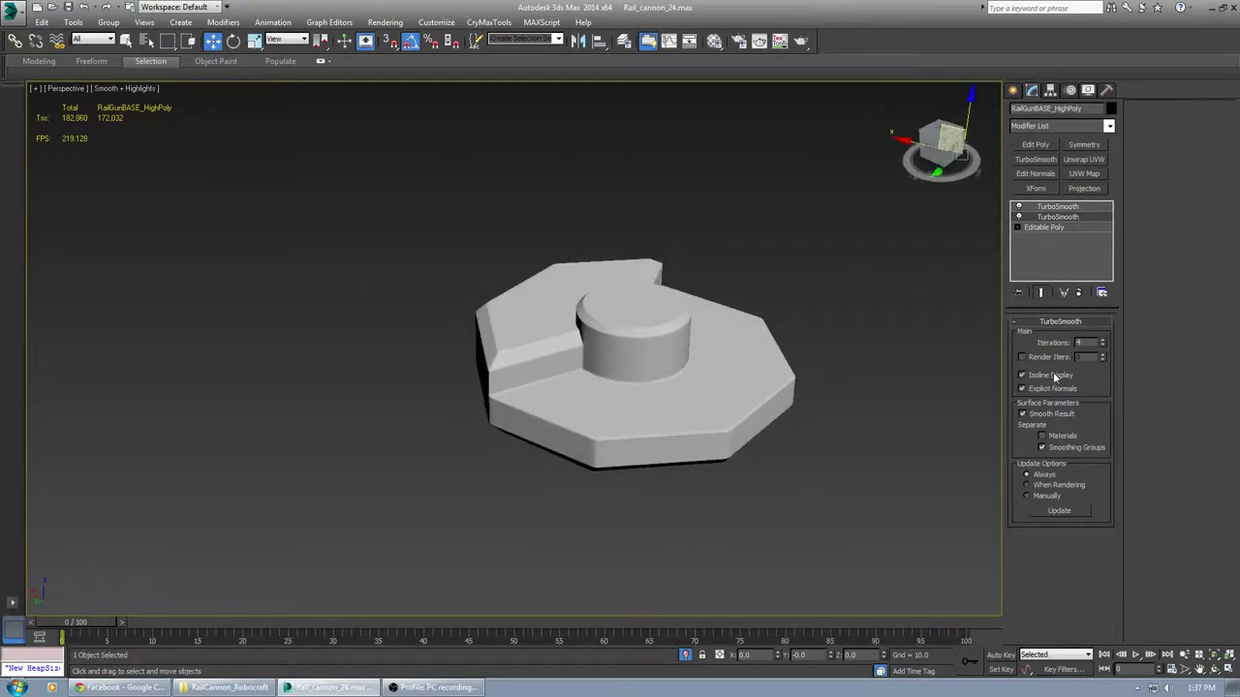
pyautogui.keyDown('alt'); pyautogui.moveTo(660, 424); pyautogui.dragTo(665, 427, button='middle'); pyautogui.keyUp('alt')
pyautogui.scroll(5, 666, 427)
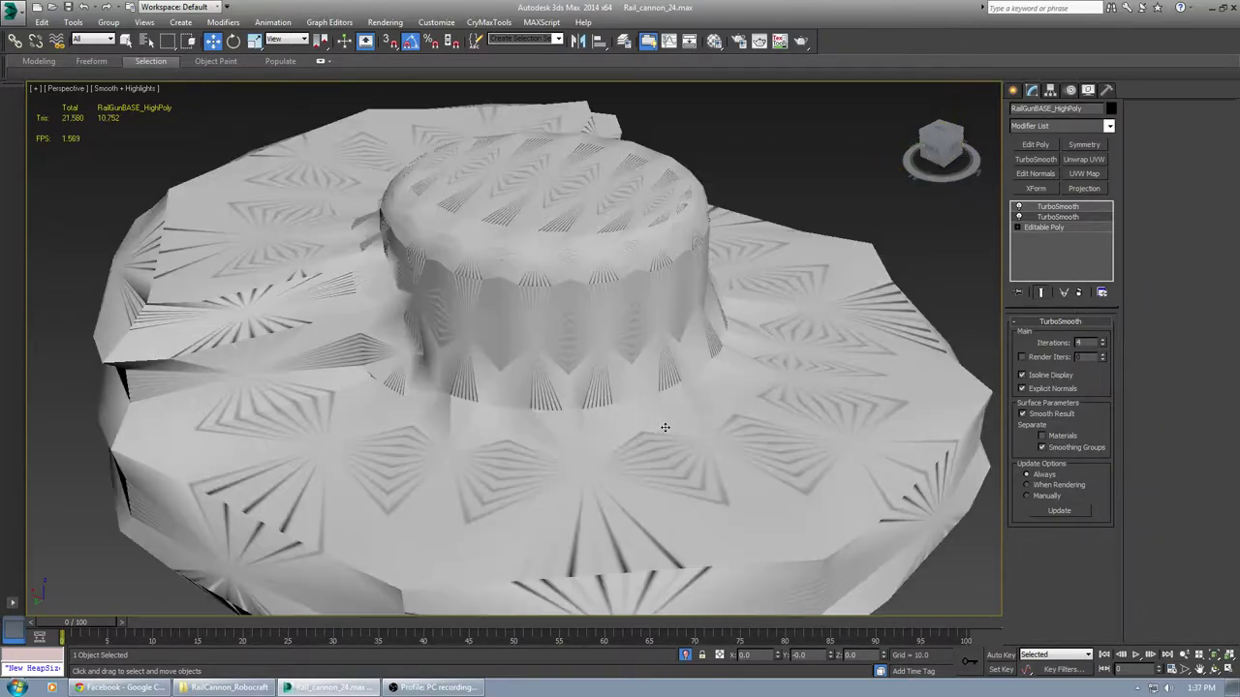
pyautogui.click(1021, 377)
pyautogui.moveTo(797, 445); pyautogui.dragTo(690, 438, button='middle')
pyautogui.scroll(-7, 712, 426)
# Enable Isoline Display and Explicit Normals on the upper TurboSmooth
pyautogui.click(1049, 221)
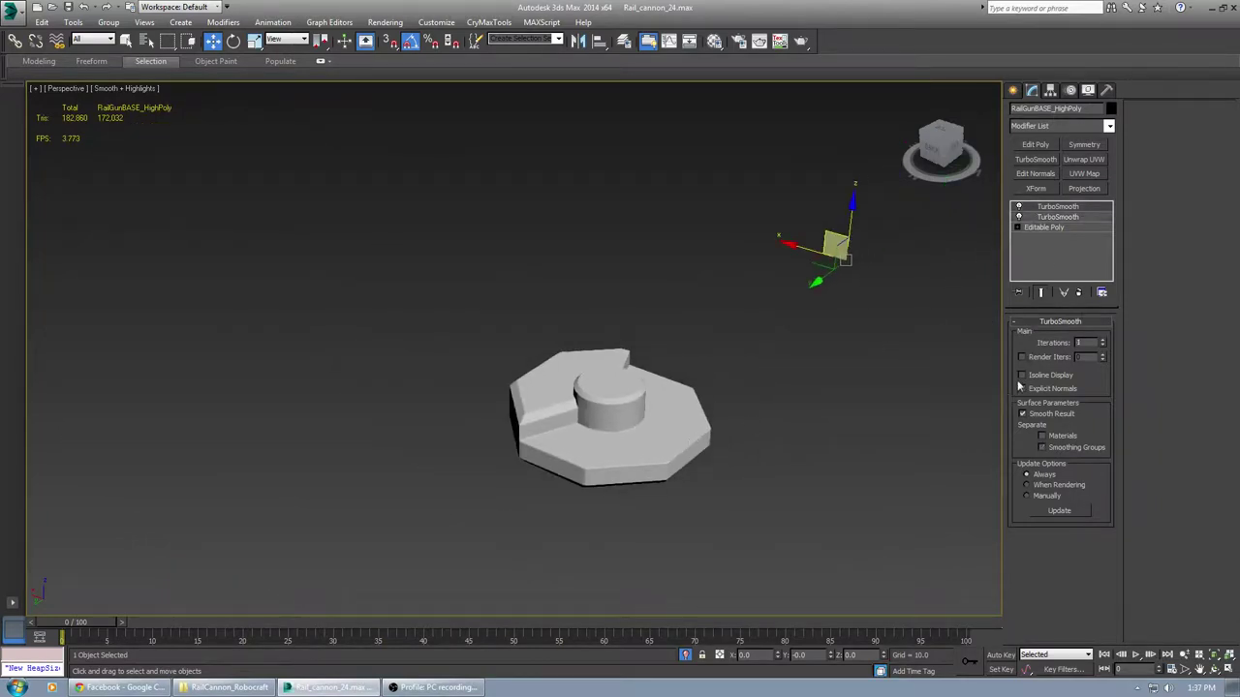
pyautogui.keyDown('alt'); pyautogui.moveTo(779, 447); pyautogui.dragTo(784, 416, button='middle'); pyautogui.keyUp('alt')
pyautogui.scroll(5, 784, 417)
pyautogui.scroll(-5, 643, 417)
# Check the base's mesh density with edged faces shown, hide them again and examine the smoothed edges from several sides
pyautogui.press('F4')
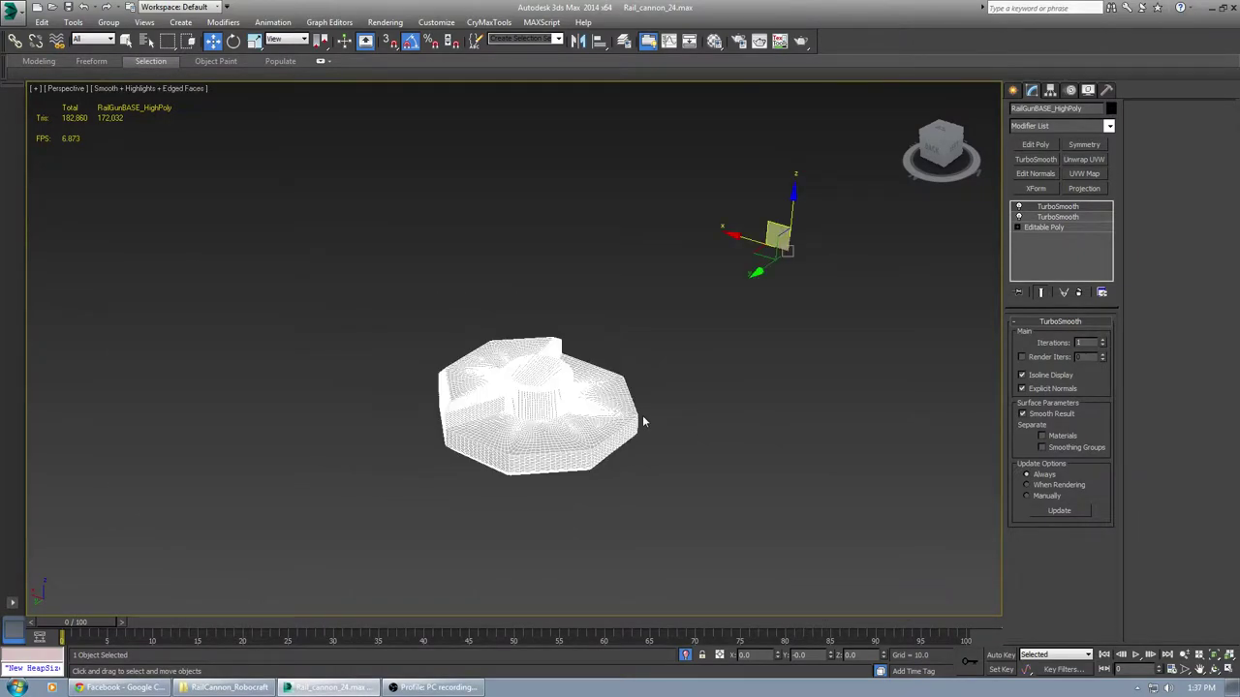
pyautogui.scroll(10, 568, 407)
pyautogui.scroll(-6, 568, 407)
pyautogui.press('F4')
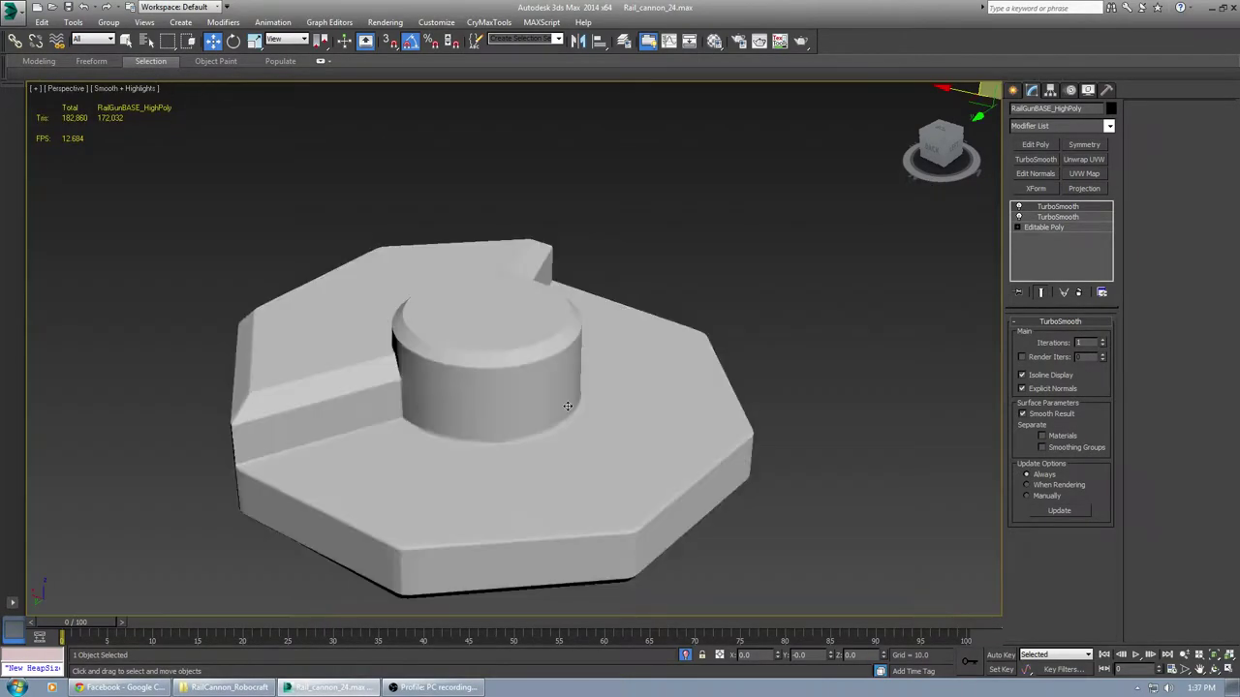
pyautogui.moveTo(616, 378)
pyautogui.keyDown('alt'); pyautogui.mouseDown(button='middle')
pyautogui.moveTo(681, 346)
pyautogui.moveTo(610, 390)
pyautogui.moveTo(664, 387)
pyautogui.moveTo(726, 351)
pyautogui.moveTo(601, 398)
pyautogui.mouseUp(button='middle'); pyautogui.keyUp('alt')
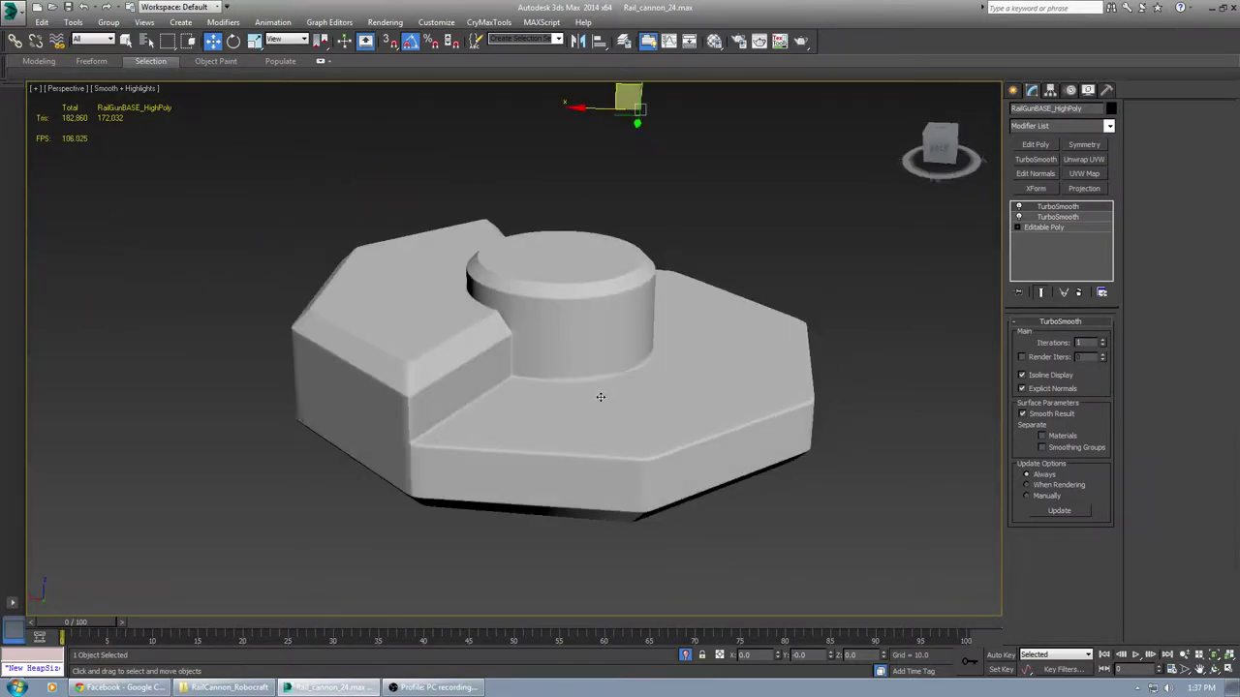
pyautogui.keyDown('alt'); pyautogui.moveTo(495, 396); pyautogui.dragTo(752, 423, button='middle'); pyautogui.keyUp('alt')
pyautogui.scroll(5, 426, 431)
pyautogui.scroll(-5, 459, 426)
pyautogui.scroll(5, 667, 429)
pyautogui.scroll(-5, 668, 429)
pyautogui.keyDown('alt'); pyautogui.moveTo(625, 425); pyautogui.dragTo(561, 406, button='middle'); pyautogui.keyUp('alt')
pyautogui.scroll(5, 551, 392)
pyautogui.scroll(-5, 551, 392)
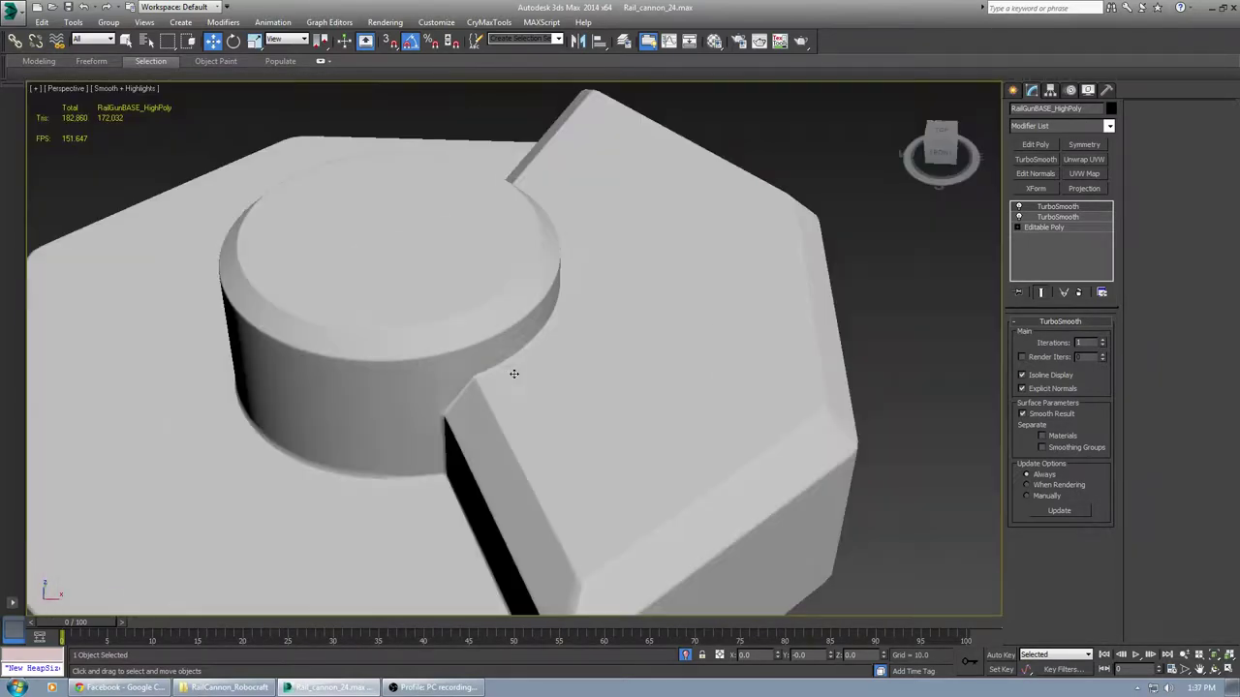
# Set the lower TurboSmooth's iterations to 3 and inspect the bevels from several sides
pyautogui.click(1069, 219)
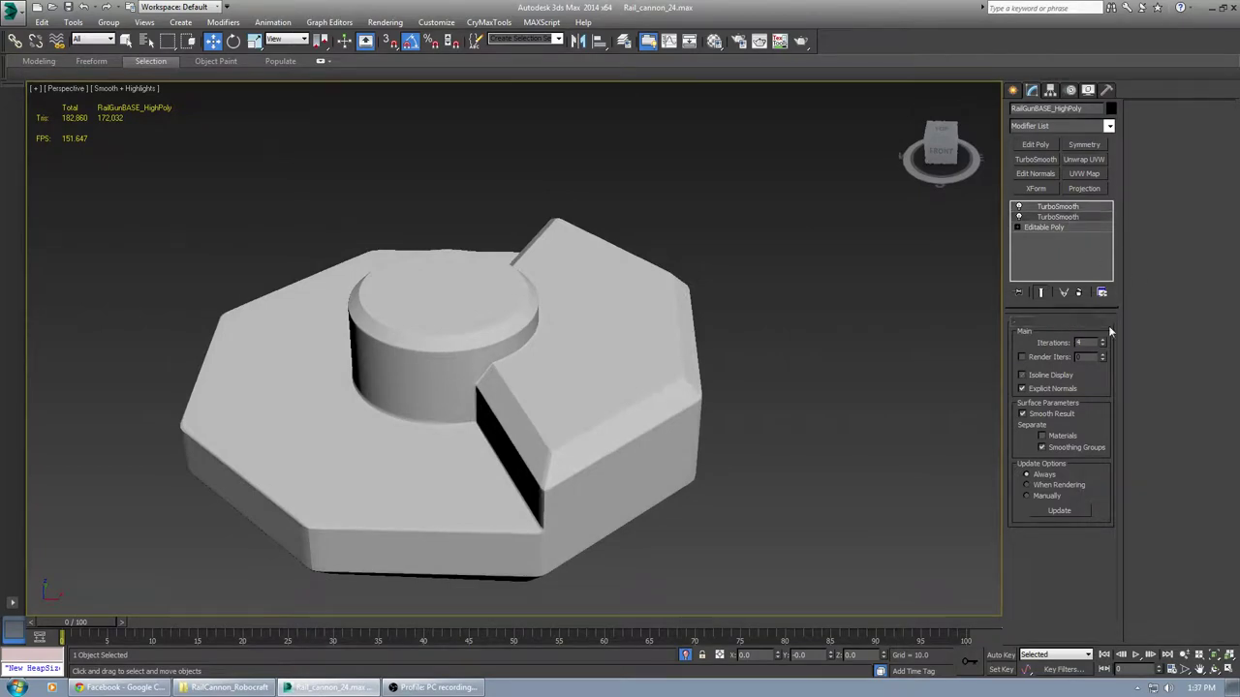
pyautogui.click(1104, 346)
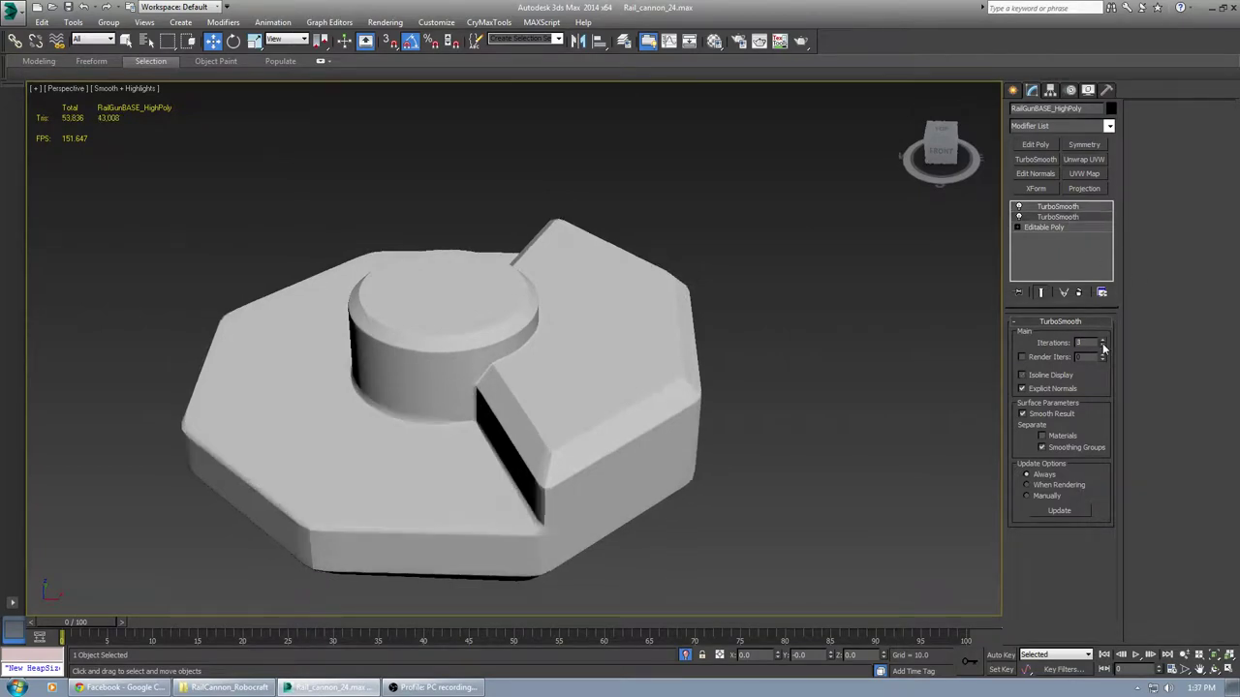
pyautogui.scroll(3, 596, 448)
pyautogui.scroll(-6, 590, 443)
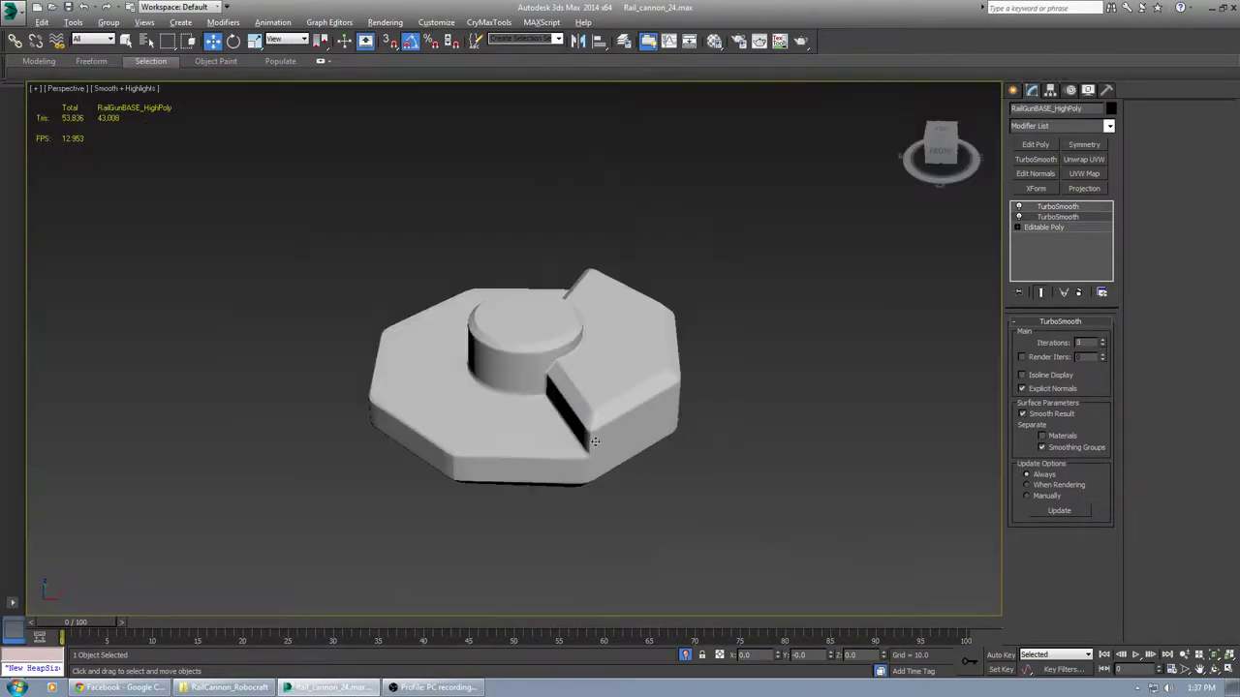
pyautogui.keyDown('alt'); pyautogui.moveTo(590, 443); pyautogui.dragTo(543, 410, button='middle'); pyautogui.keyUp('alt')
pyautogui.scroll(6, 631, 393)
pyautogui.keyDown('alt'); pyautogui.moveTo(630, 392); pyautogui.dragTo(529, 441, button='middle'); pyautogui.keyUp('alt')
pyautogui.scroll(-6, 567, 419)
pyautogui.scroll(4, 542, 426)
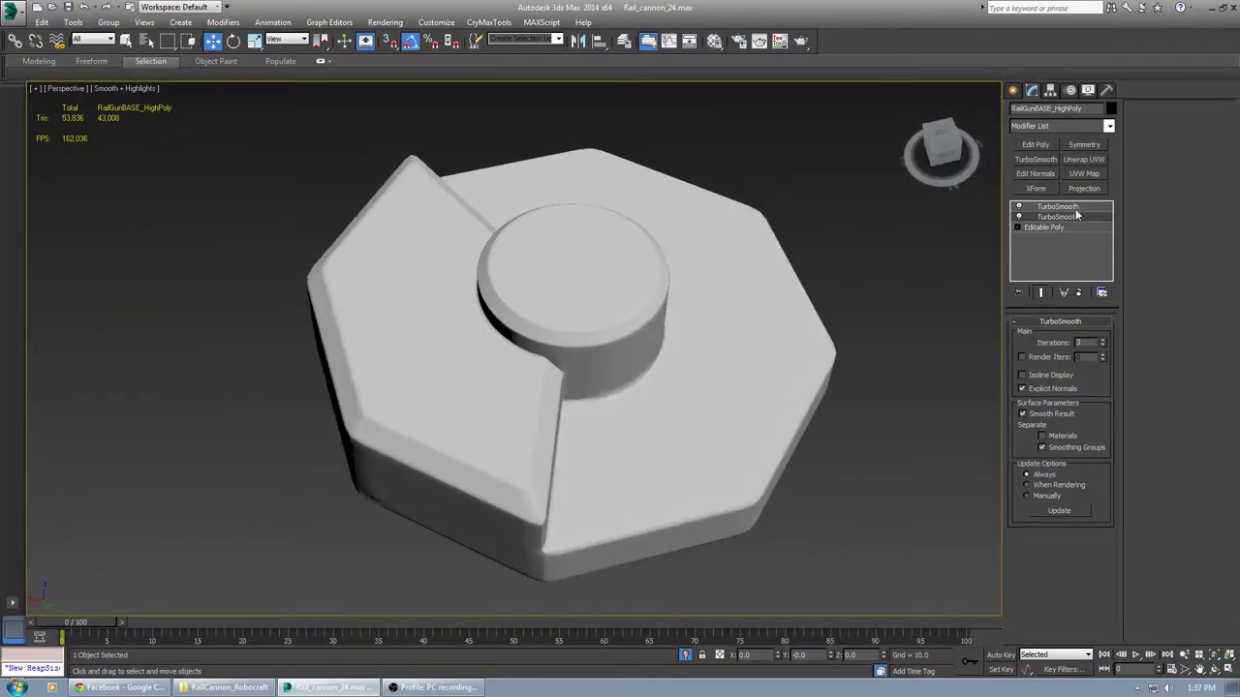
# Set the upper TurboSmooth's iterations to 2 and inspect the softened edges of the base
pyautogui.click(1075, 216)
pyautogui.click(1103, 346)
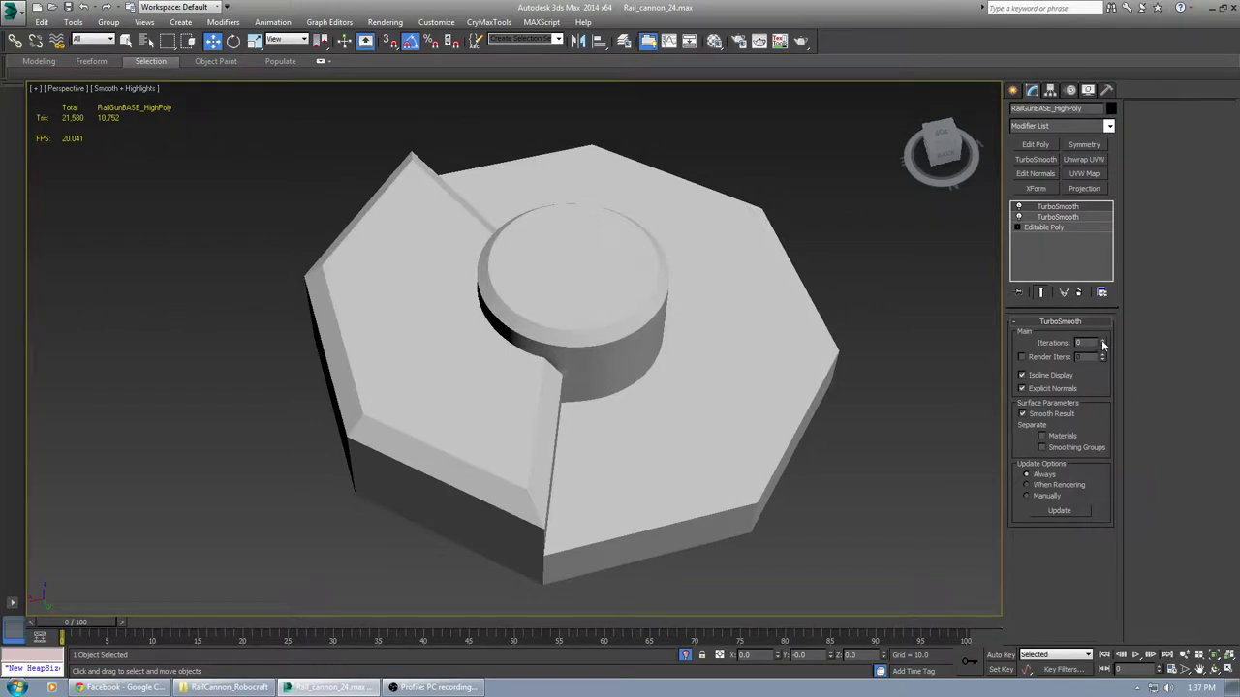
pyautogui.click(1102, 341)
pyautogui.click(1103, 341)
pyautogui.keyDown('alt'); pyautogui.moveTo(633, 436); pyautogui.dragTo(794, 384, button='middle'); pyautogui.keyUp('alt')
pyautogui.scroll(3, 669, 433)
pyautogui.scroll(-3, 669, 436)
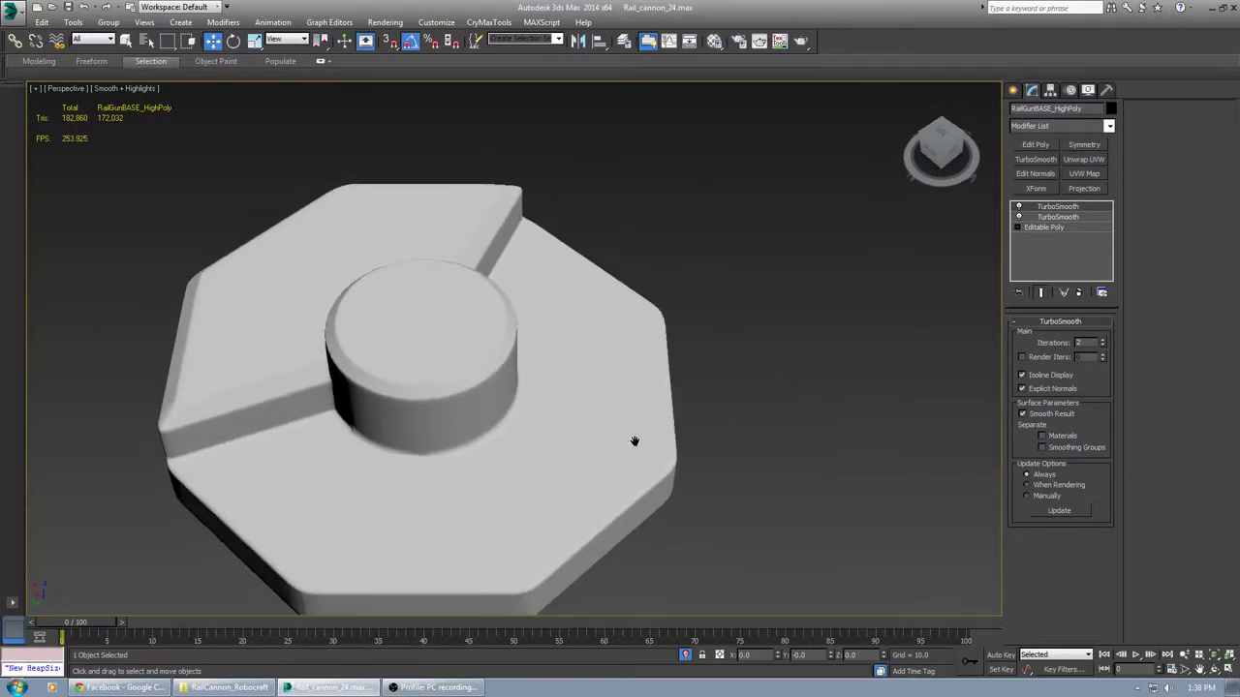
pyautogui.keyDown('alt'); pyautogui.moveTo(633, 437); pyautogui.dragTo(630, 379, button='middle'); pyautogui.keyUp('alt')
# Leave isolation mode, select the rail gun body and view the smoothed base together with the complete cannon
pyautogui.click(688, 658)
pyautogui.scroll(-4, 631, 377)
pyautogui.scroll(4, 631, 376)
pyautogui.hotkey('alt', 'c')
pyautogui.click(671, 449)
pyautogui.keyDown('alt'); pyautogui.moveTo(672, 448); pyautogui.dragTo(669, 504, button='middle'); pyautogui.keyUp('alt')
pyautogui.moveTo(756, 518); pyautogui.dragTo(723, 411, button='middle')
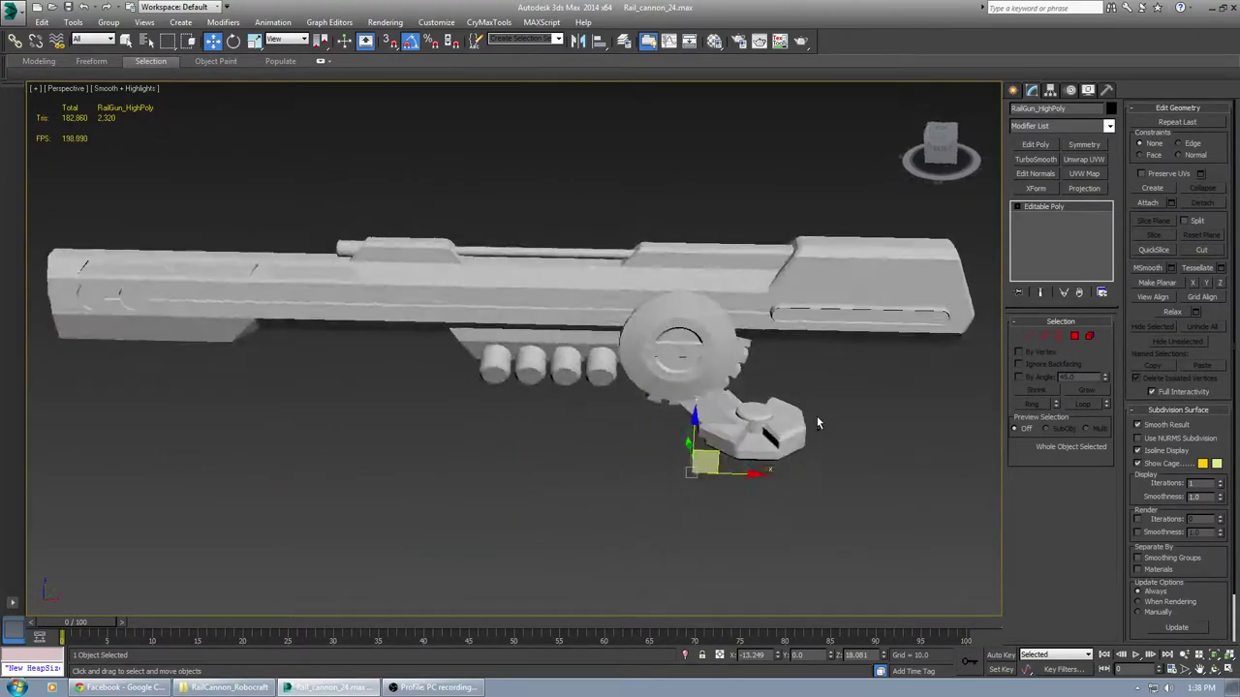
pyautogui.keyDown('alt'); pyautogui.moveTo(816, 416); pyautogui.dragTo(794, 424, button='middle'); pyautogui.keyUp('alt')
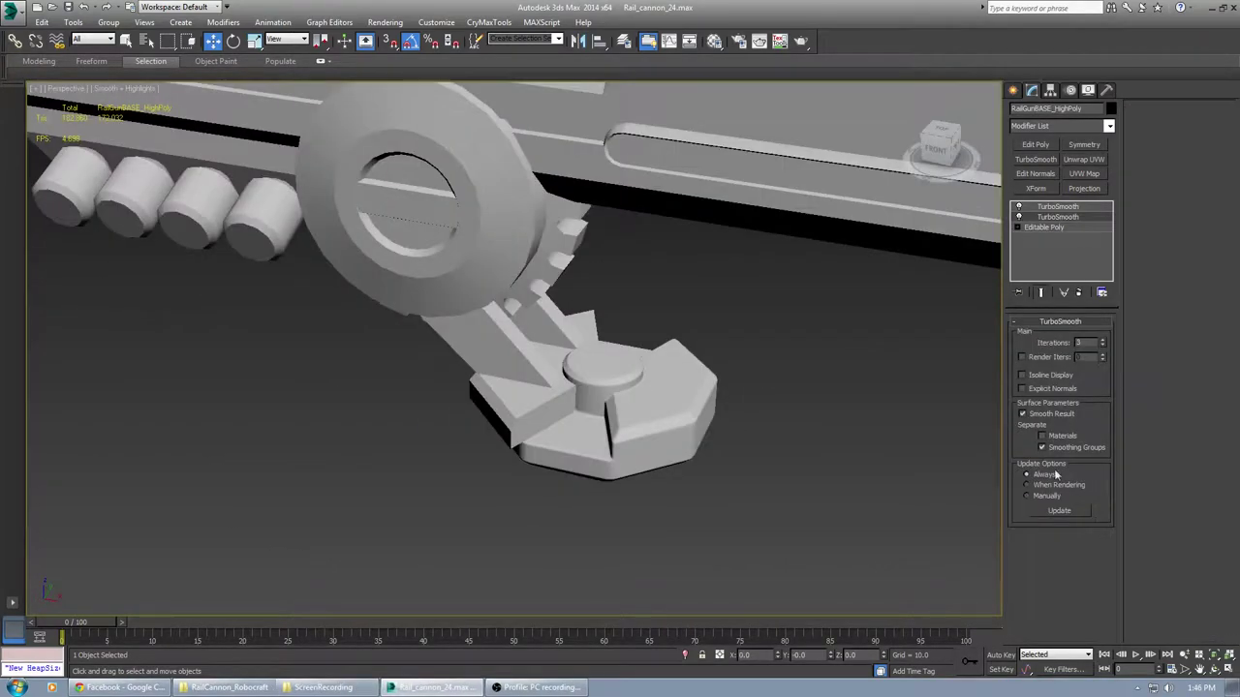
# Isolate the smoothed base again and examine the bevelled corner of its raised section up close
pyautogui.scroll(10, 650, 379)
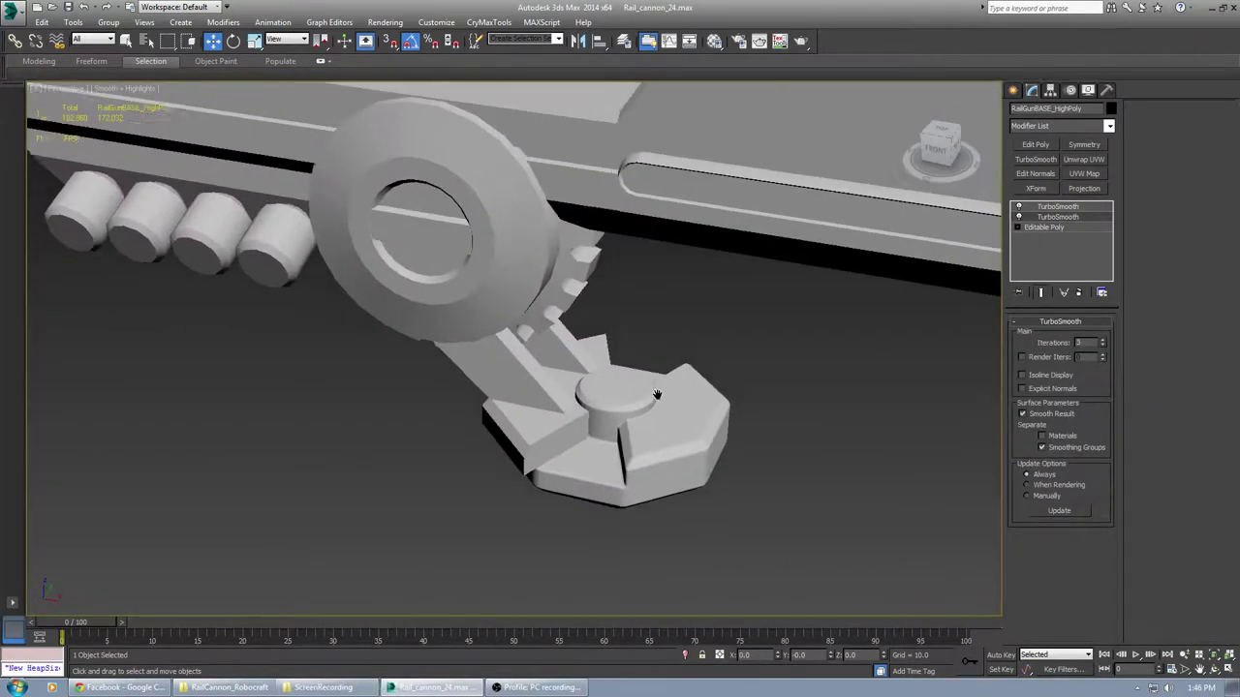
pyautogui.hotkey('alt', 'q')
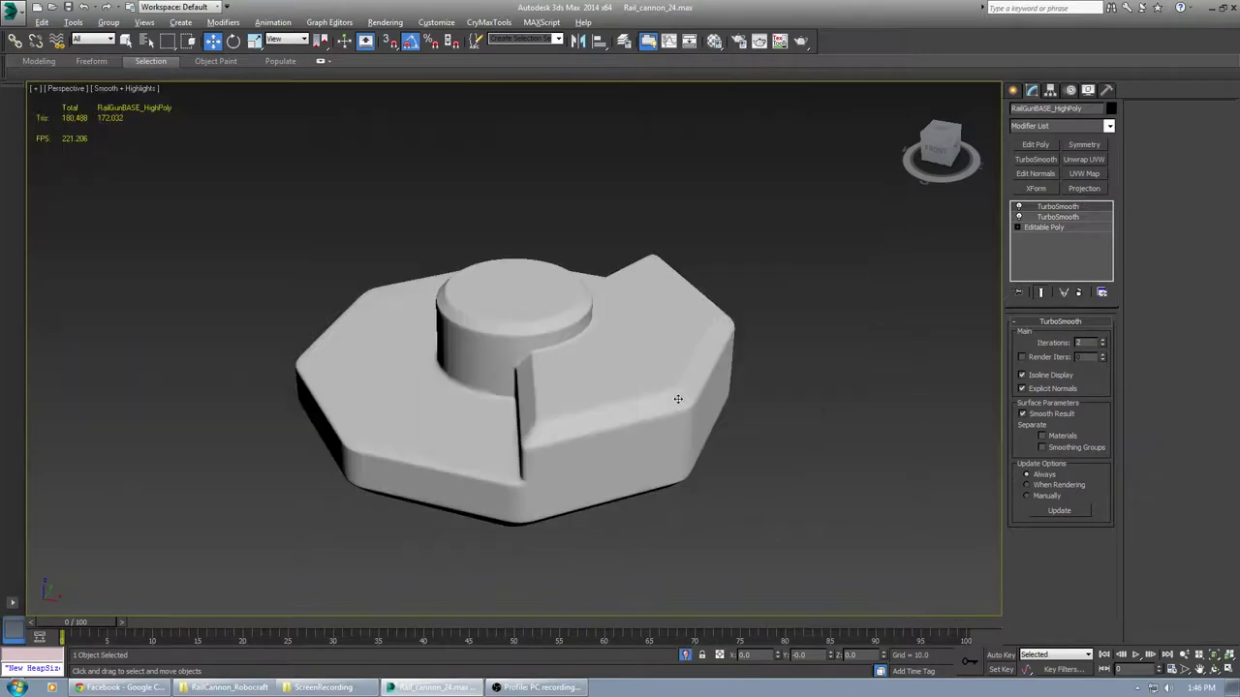
pyautogui.keyDown('alt'); pyautogui.moveTo(678, 399); pyautogui.dragTo(692, 423, button='middle'); pyautogui.keyUp('alt')
pyautogui.scroll(5, 642, 437)
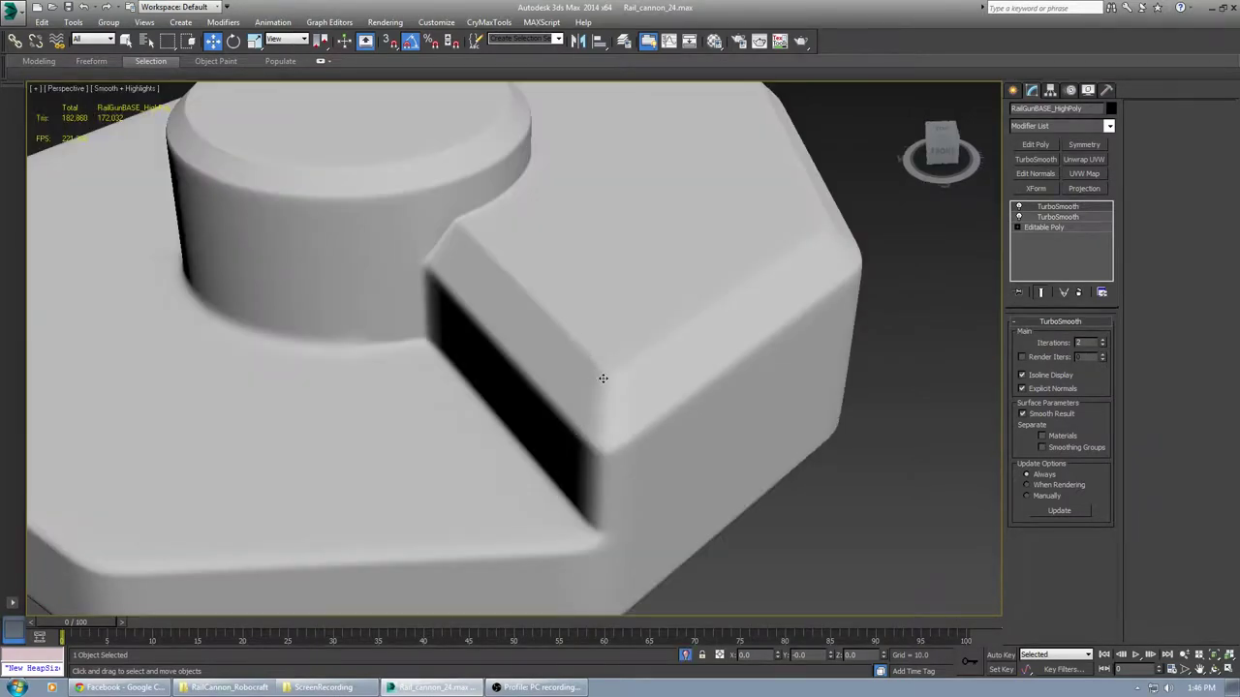
# Turn off Explicit Normals on the lower TurboSmooth and inspect the base's outer edge
pyautogui.click(1062, 221)
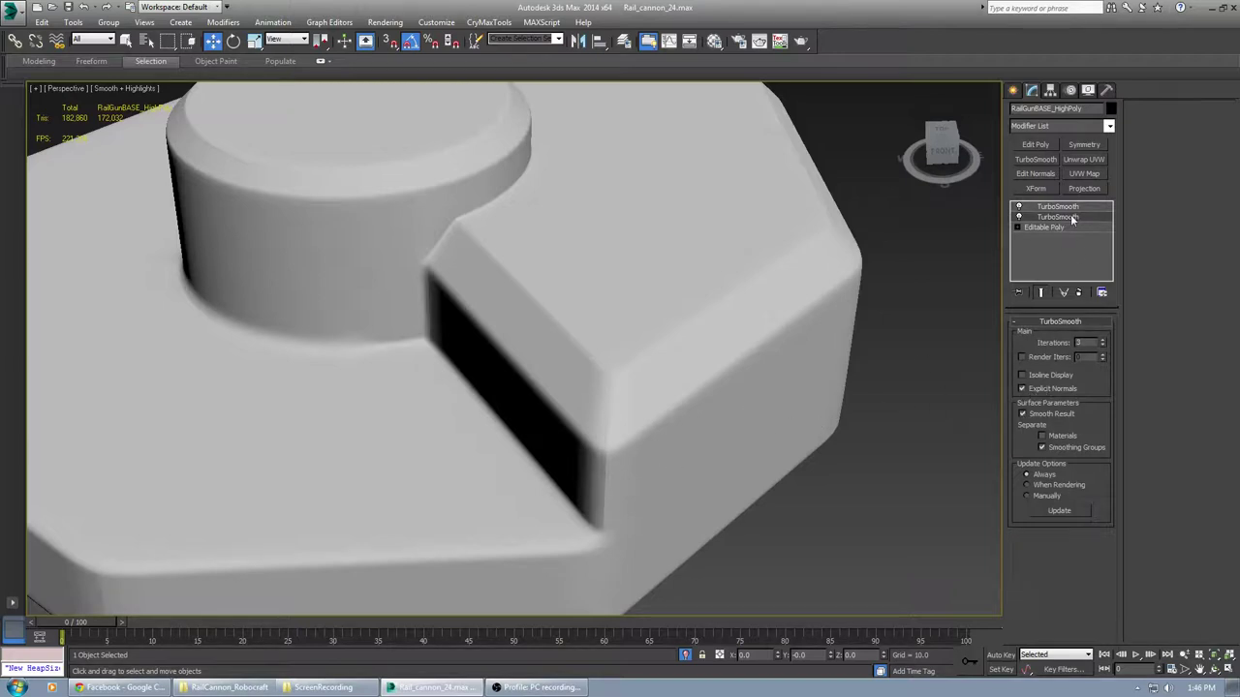
pyautogui.scroll(-10, 711, 468)
pyautogui.keyDown('alt'); pyautogui.moveTo(711, 468); pyautogui.dragTo(620, 494, button='middle'); pyautogui.keyUp('alt')
pyautogui.scroll(10, 552, 525)
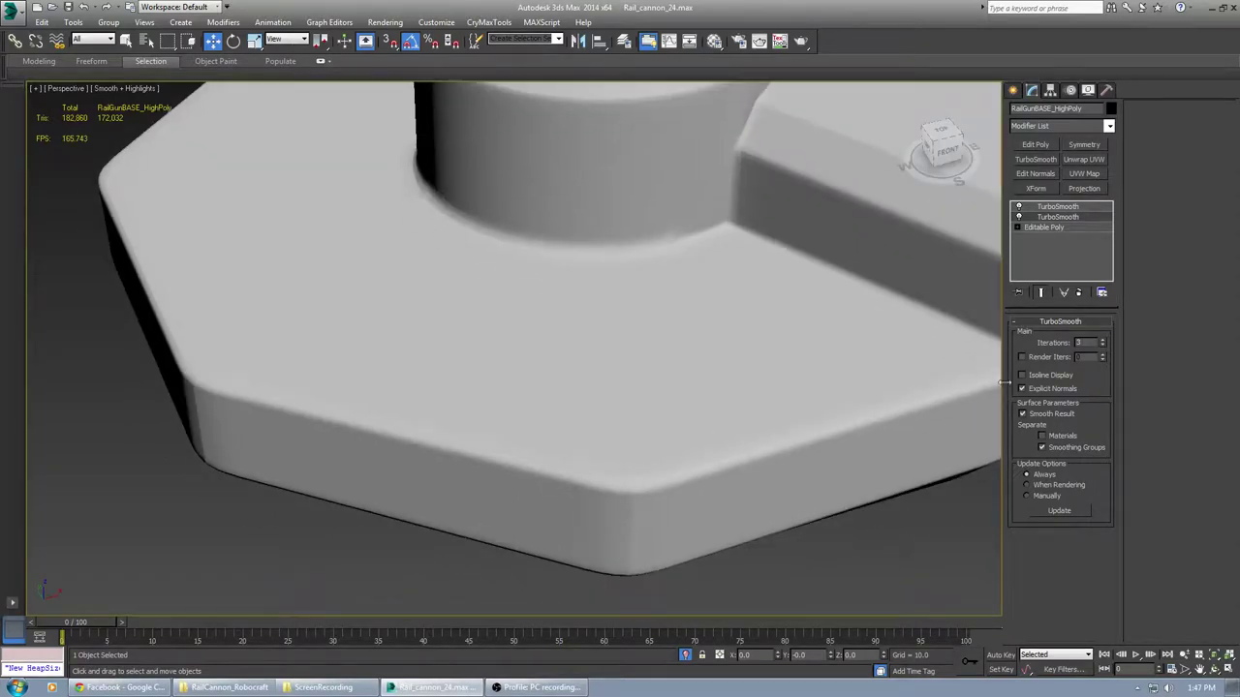
pyautogui.scroll(-10, 682, 461)
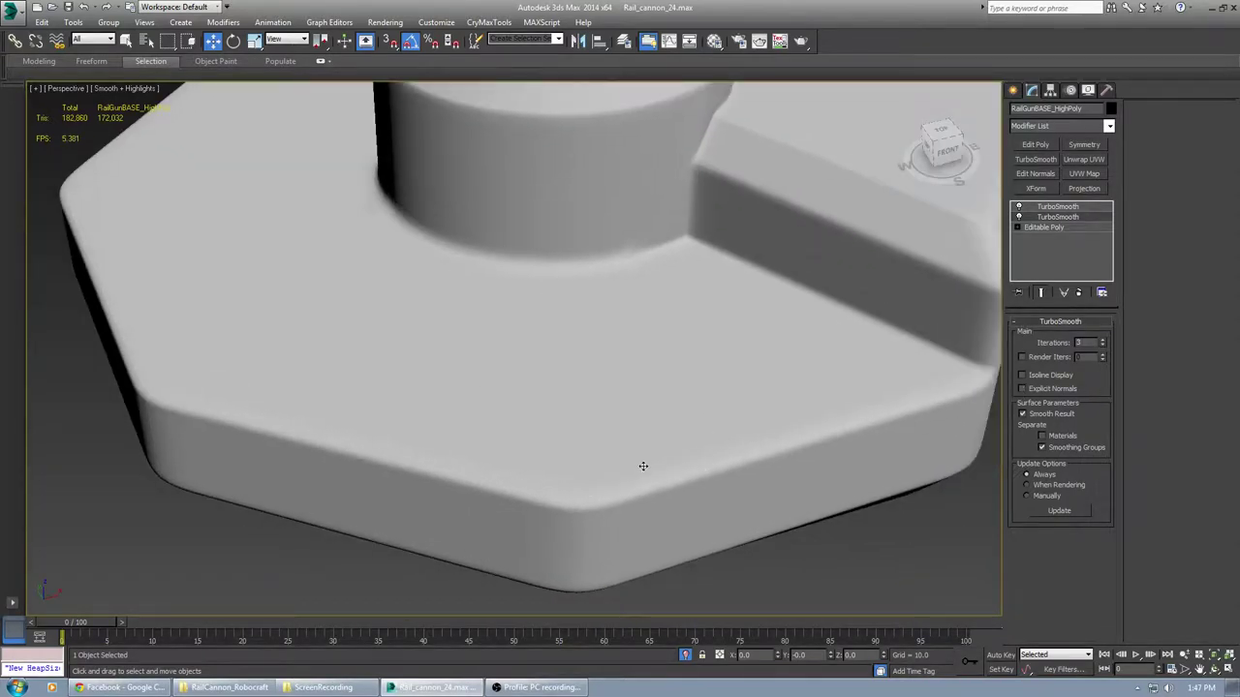
# Return to the upper TurboSmooth and check its settings against the smoothed base
pyautogui.click(1057, 218)
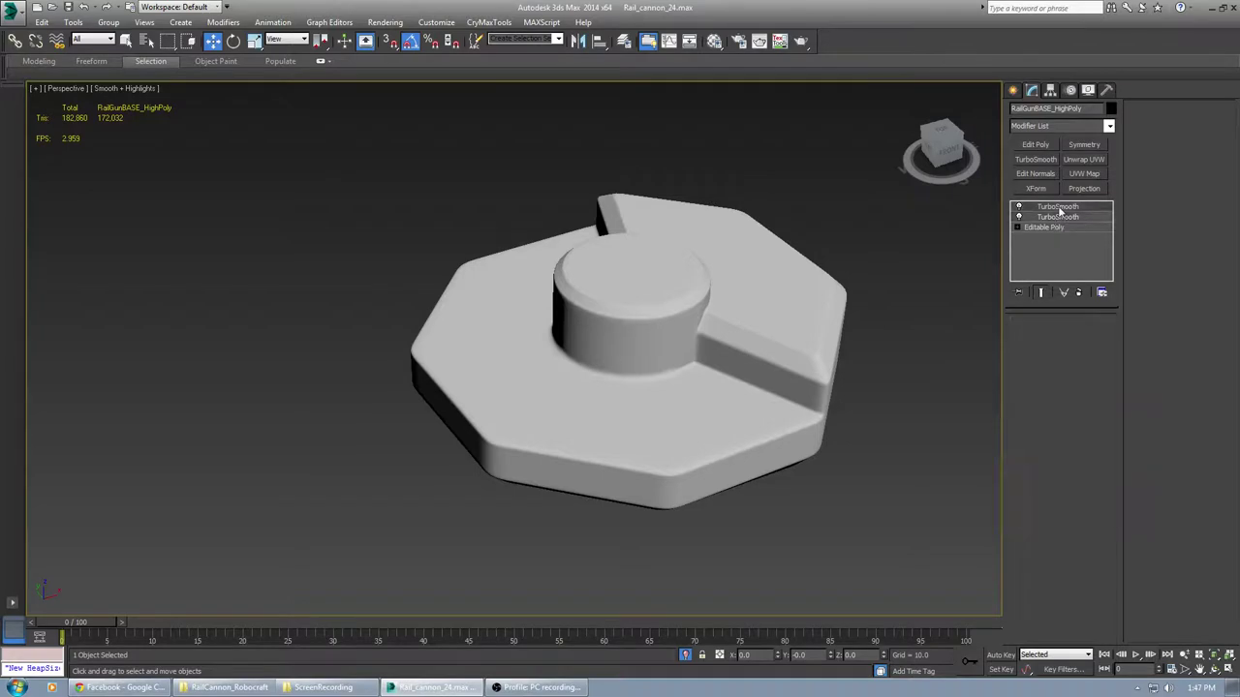
pyautogui.scroll(5, 799, 370)
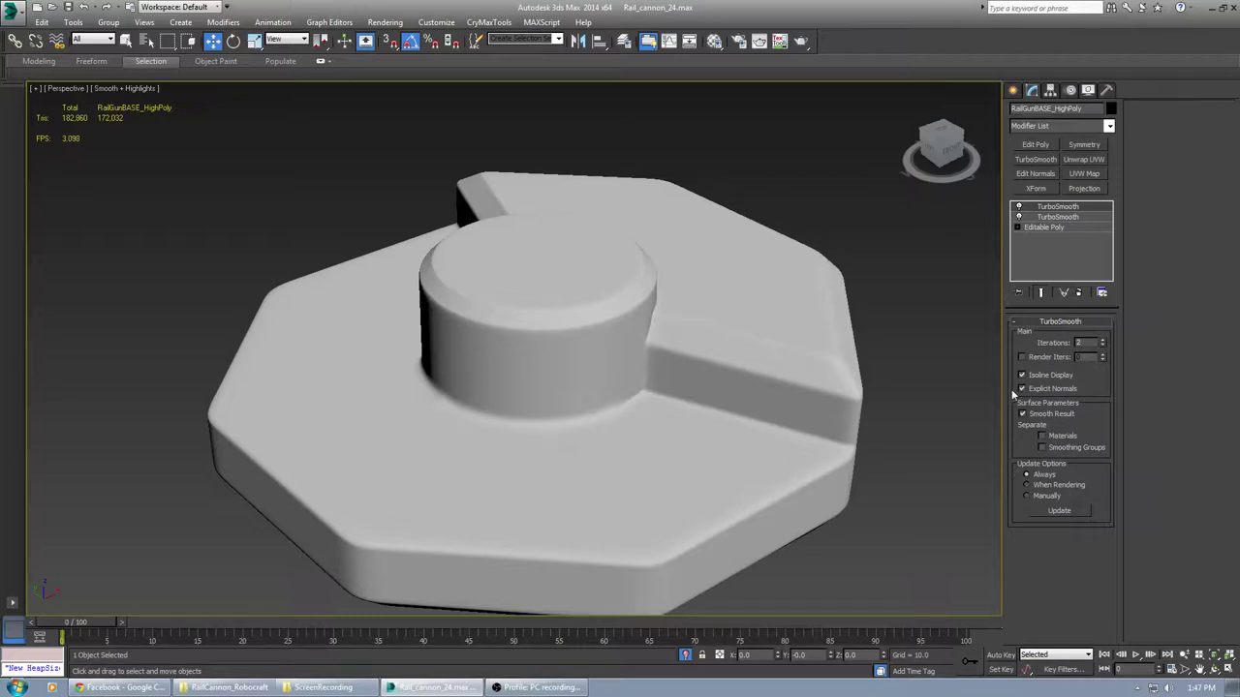
pyautogui.keyDown('alt'); pyautogui.moveTo(808, 363); pyautogui.dragTo(672, 387, button='middle'); pyautogui.keyUp('alt')
pyautogui.scroll(-3, 669, 393)
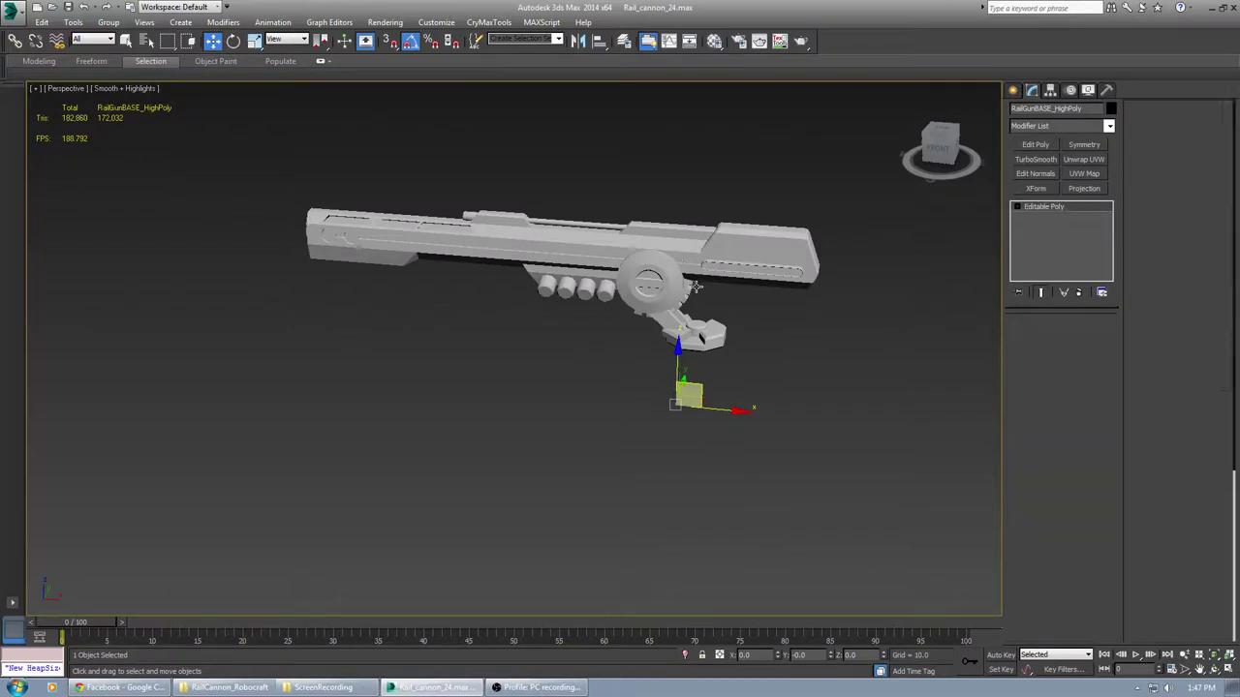
# Select the rail gun body in the full, non-isolated cannon and examine it from the opposite side
pyautogui.click(695, 287)
pyautogui.keyDown('alt'); pyautogui.moveTo(696, 287); pyautogui.dragTo(665, 403, button='middle'); pyautogui.keyUp('alt')
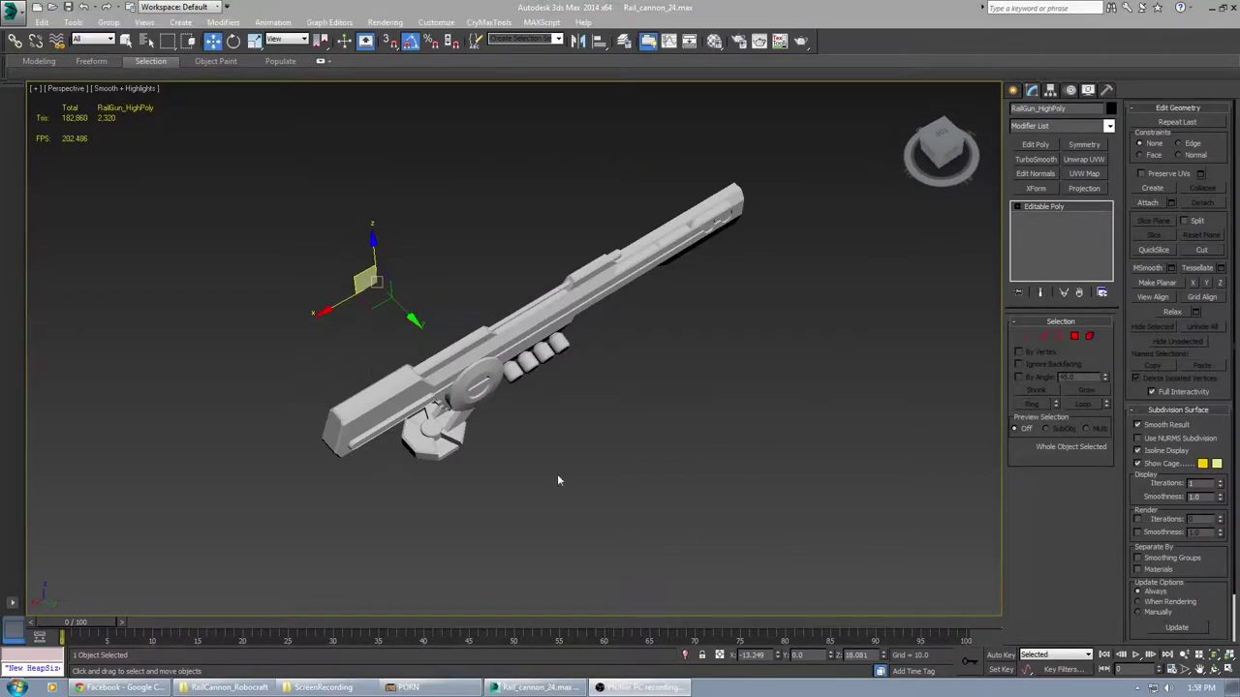
pyautogui.keyDown('alt'); pyautogui.moveTo(559, 479); pyautogui.dragTo(571, 356, button='middle'); pyautogui.keyUp('alt')
pyautogui.scroll(3, 571, 357)
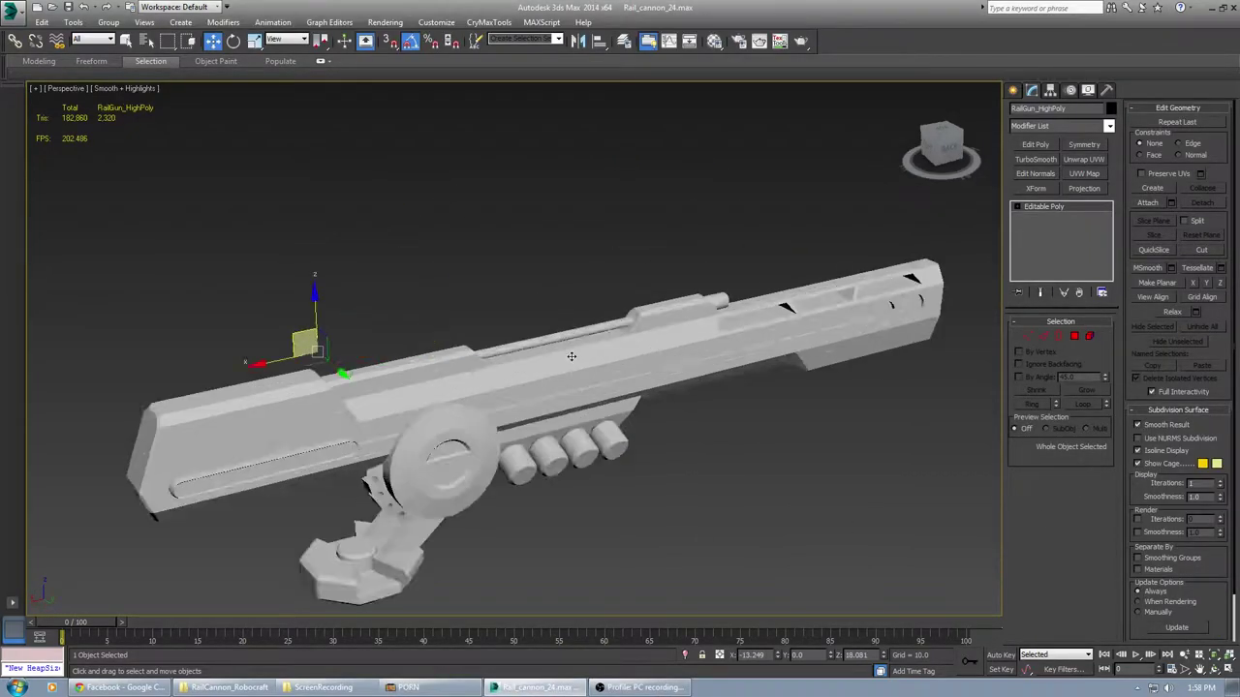
# Isolate the rail gun body from the rest of the cannon
pyautogui.scroll(3, 572, 357)
pyautogui.click(618, 377)
pyautogui.scroll(-7, 635, 360)
pyautogui.hotkey('alt', 'q')
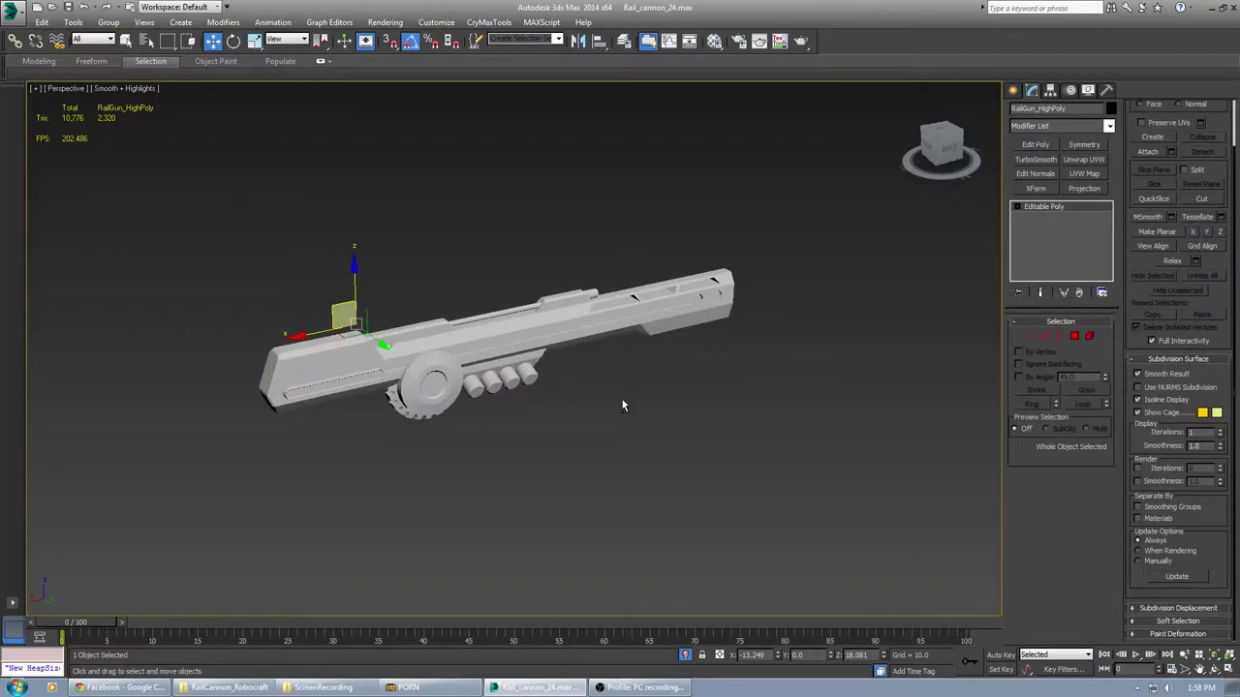
pyautogui.scroll(4, 825, 392)
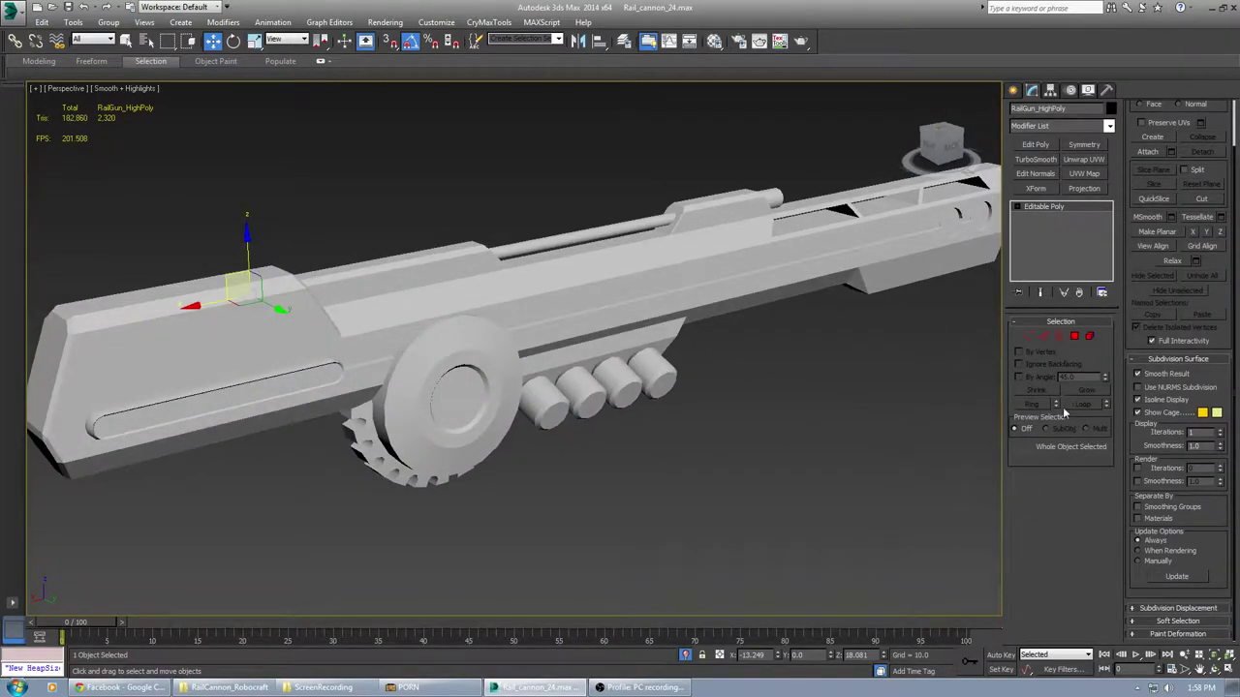
# Look over the polygon smoothing group options for the gun body and clear the polygon selection on the wheel
pyautogui.click(1153, 360)
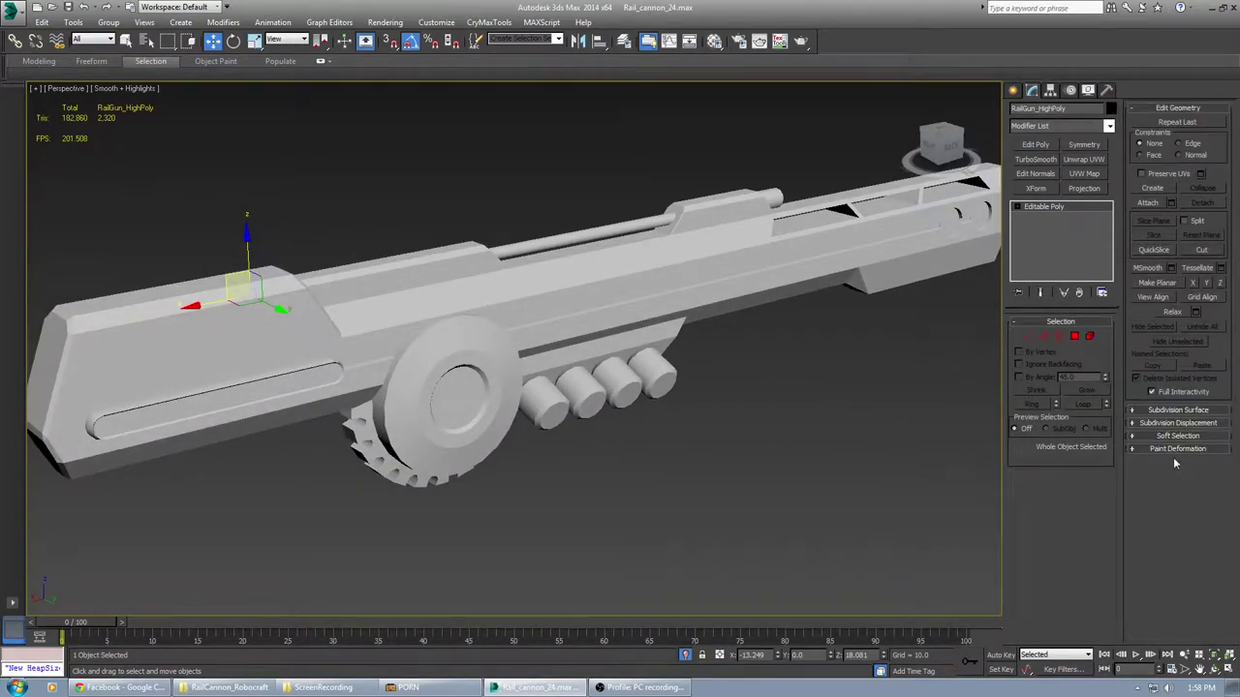
pyautogui.click(1075, 336)
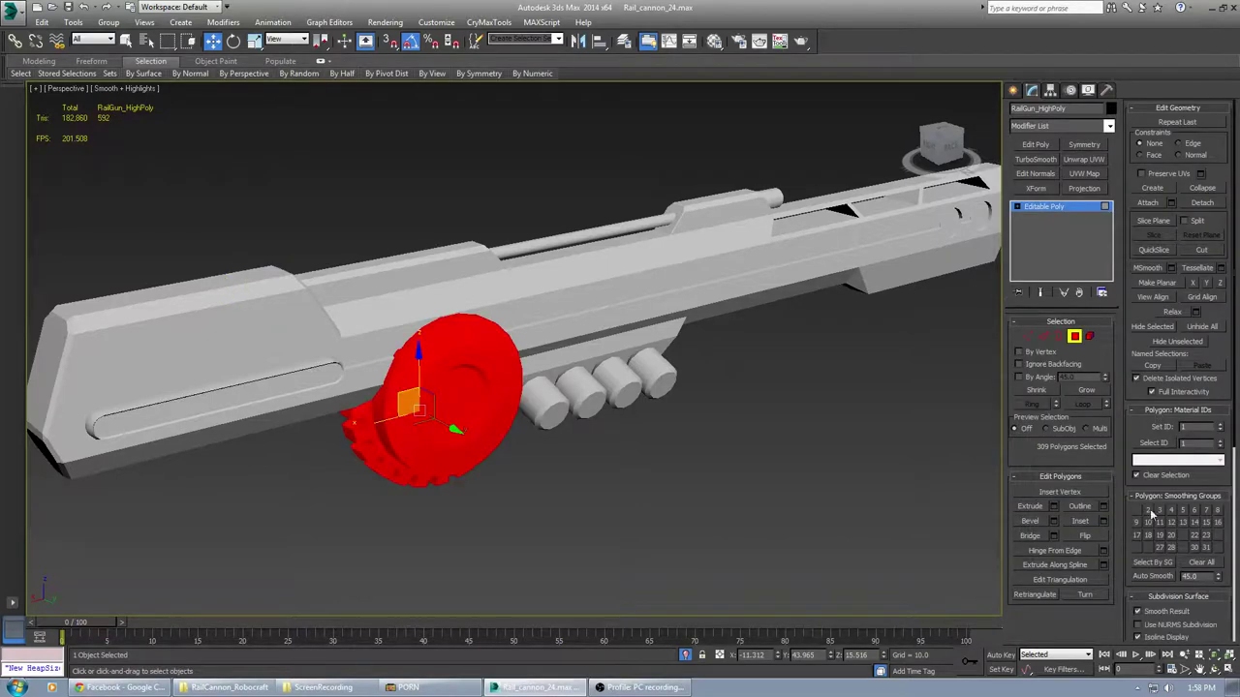
pyautogui.scroll(-5, 620, 505)
pyautogui.keyDown('alt'); pyautogui.moveTo(690, 465); pyautogui.dragTo(698, 471, button='middle'); pyautogui.keyUp('alt')
pyautogui.click(699, 468)
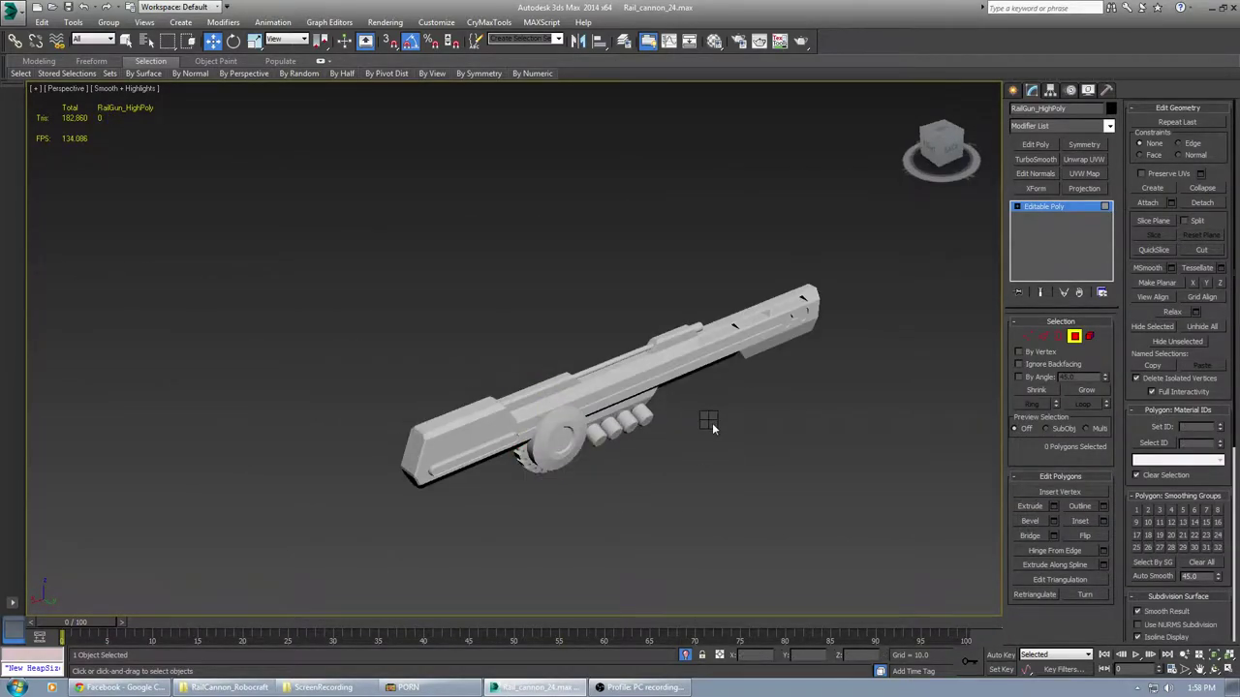
pyautogui.press('4')
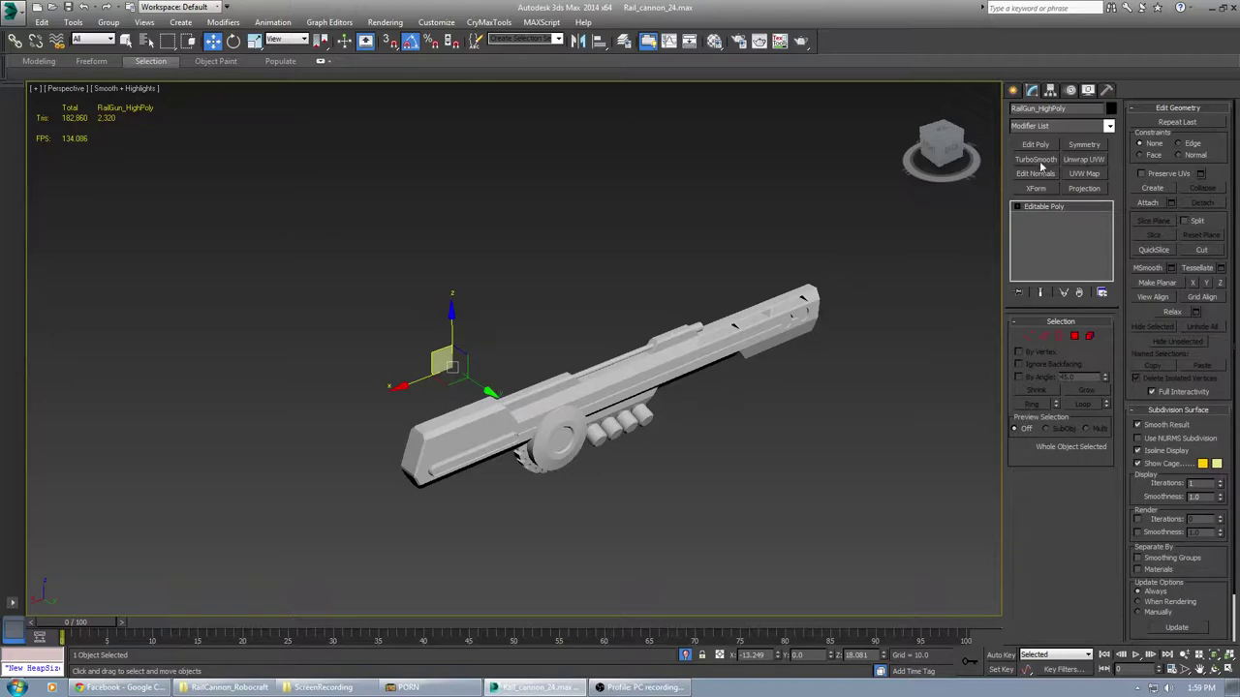
# Add a TurboSmooth modifier to the gun body, separate it by Smoothing Groups, and inspect the wheel and cylinders
pyautogui.click(1037, 160)
pyautogui.scroll(8, 635, 426)
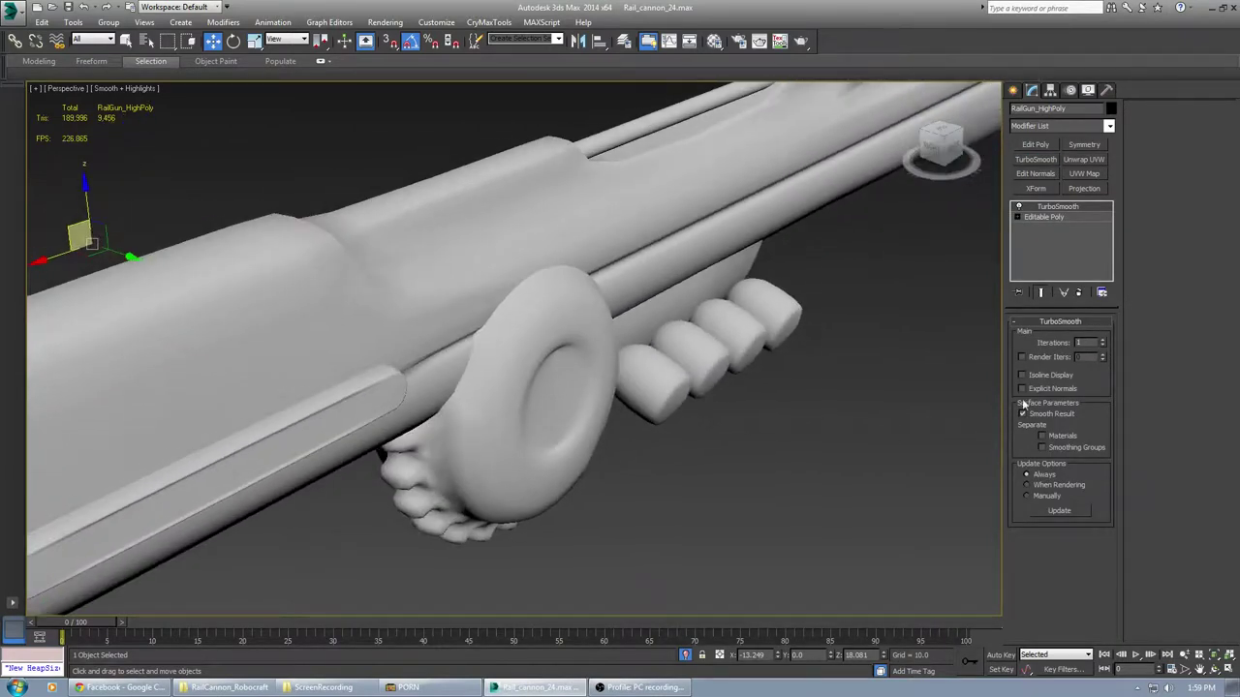
pyautogui.click(1064, 450)
pyautogui.keyDown('alt'); pyautogui.moveTo(472, 449); pyautogui.dragTo(421, 443, button='middle'); pyautogui.keyUp('alt')
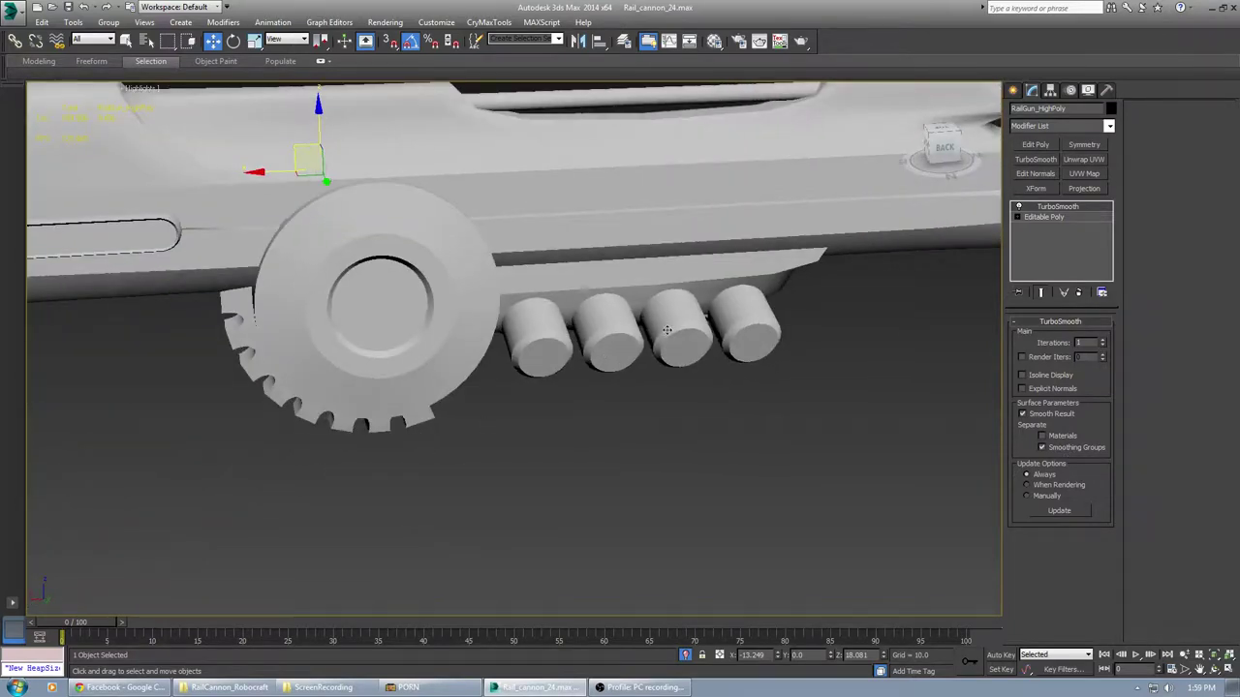
pyautogui.moveTo(666, 331); pyautogui.dragTo(741, 351, button='middle')
pyautogui.scroll(-3, 659, 365)
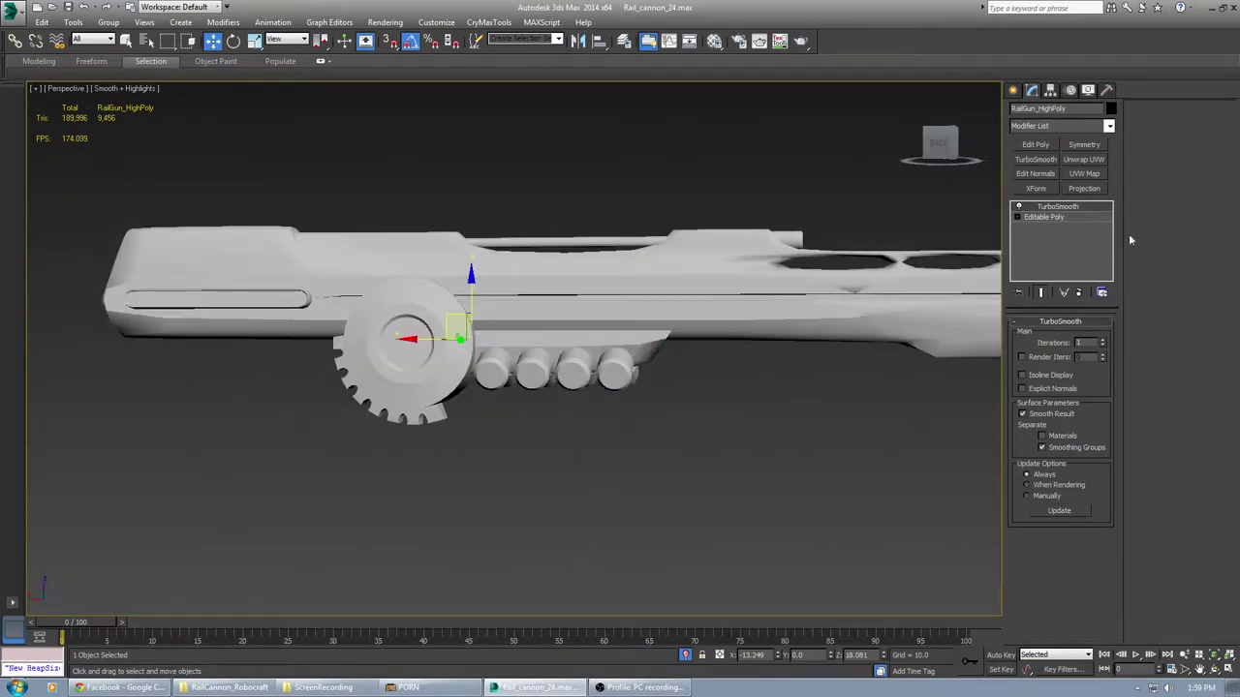
# Select the two end faces of the bracket holding the cylinders and assign them smoothing group 29
pyautogui.click(1071, 218)
pyautogui.keyDown('alt'); pyautogui.moveTo(645, 362); pyautogui.dragTo(612, 349, button='middle'); pyautogui.keyUp('alt')
pyautogui.scroll(3, 613, 348)
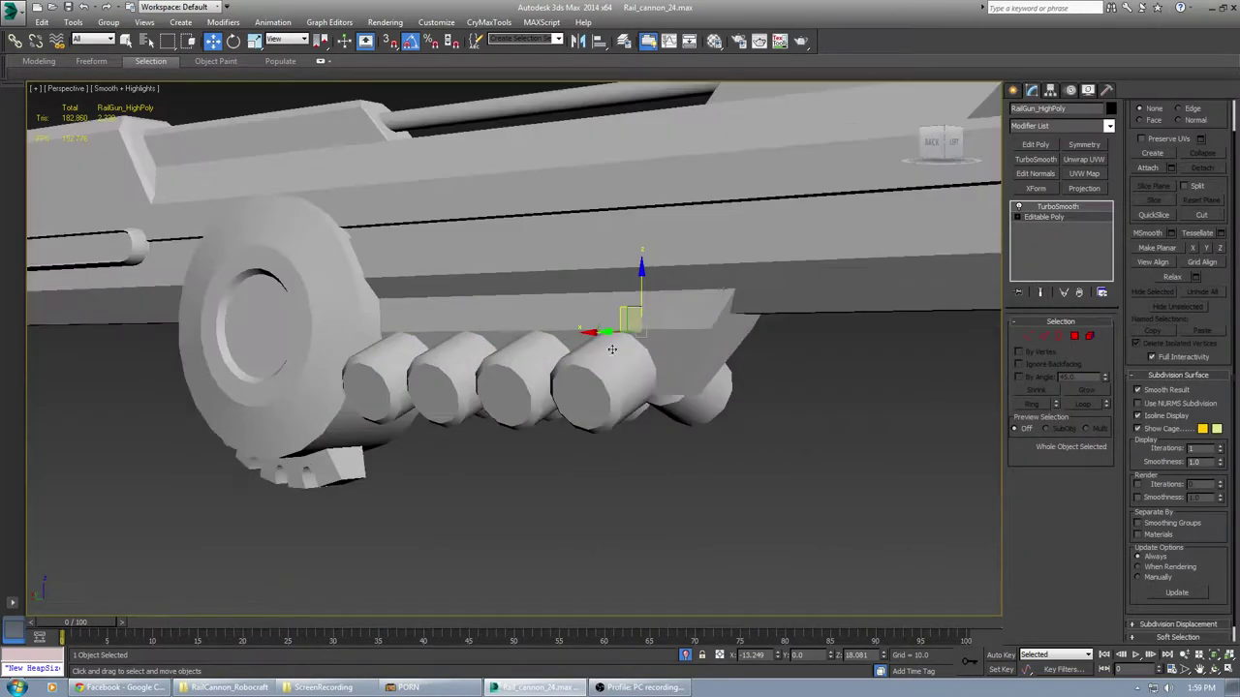
pyautogui.click(1075, 337)
pyautogui.click(677, 357)
pyautogui.keyDown('alt'); pyautogui.moveTo(717, 357); pyautogui.dragTo(687, 333, button='middle'); pyautogui.keyUp('alt')
pyautogui.scroll(3, 687, 323)
pyautogui.click(686, 323)
pyautogui.keyDown('ctrl'); pyautogui.click(685, 354); pyautogui.keyUp('ctrl')
pyautogui.scroll(-6, 705, 391)
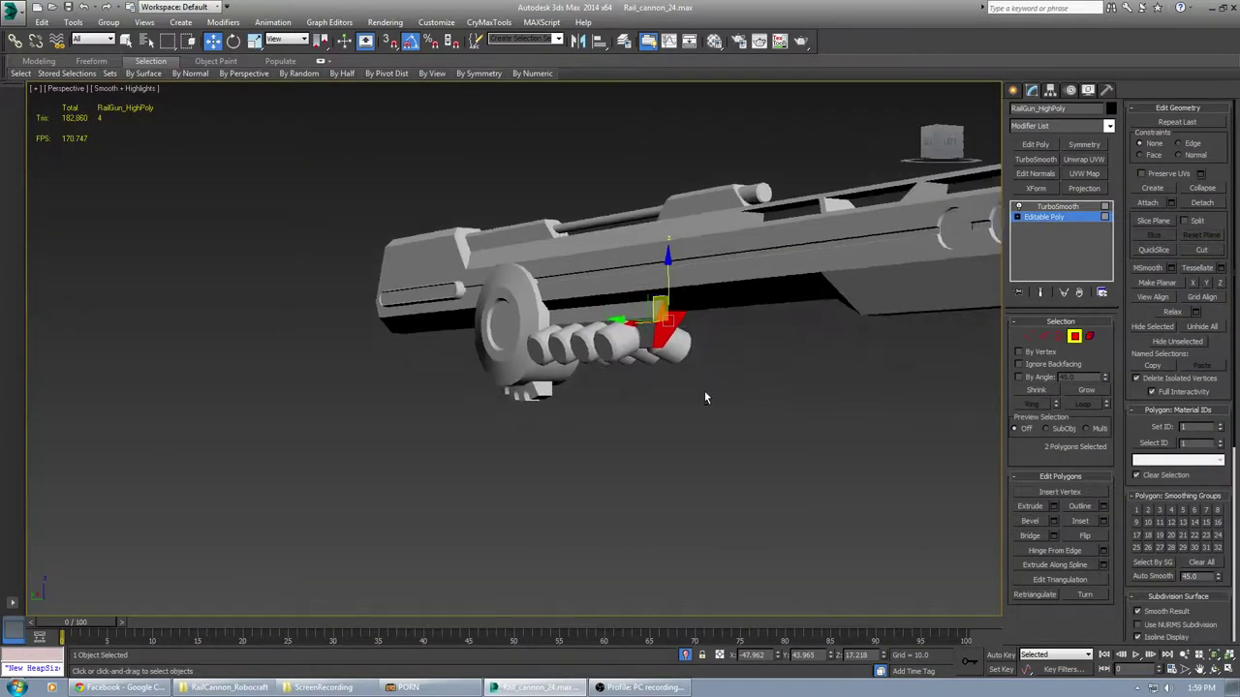
pyautogui.click(1183, 548)
pyautogui.keyDown('alt'); pyautogui.moveTo(698, 406); pyautogui.dragTo(667, 430, button='middle'); pyautogui.keyUp('alt')
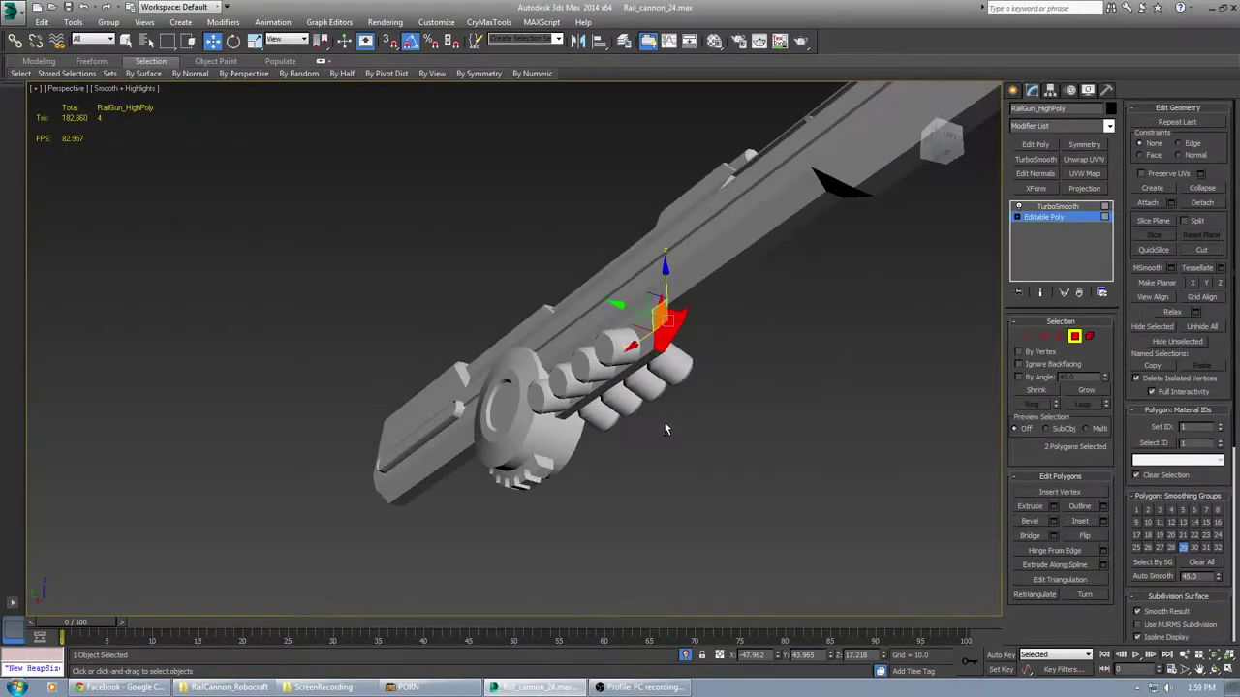
# Select the two side faces of the bracket between the rows of cylinders
pyautogui.click(651, 345)
pyautogui.keyDown('alt'); pyautogui.moveTo(651, 345); pyautogui.dragTo(695, 361, button='middle'); pyautogui.keyUp('alt')
pyautogui.scroll(6, 663, 350)
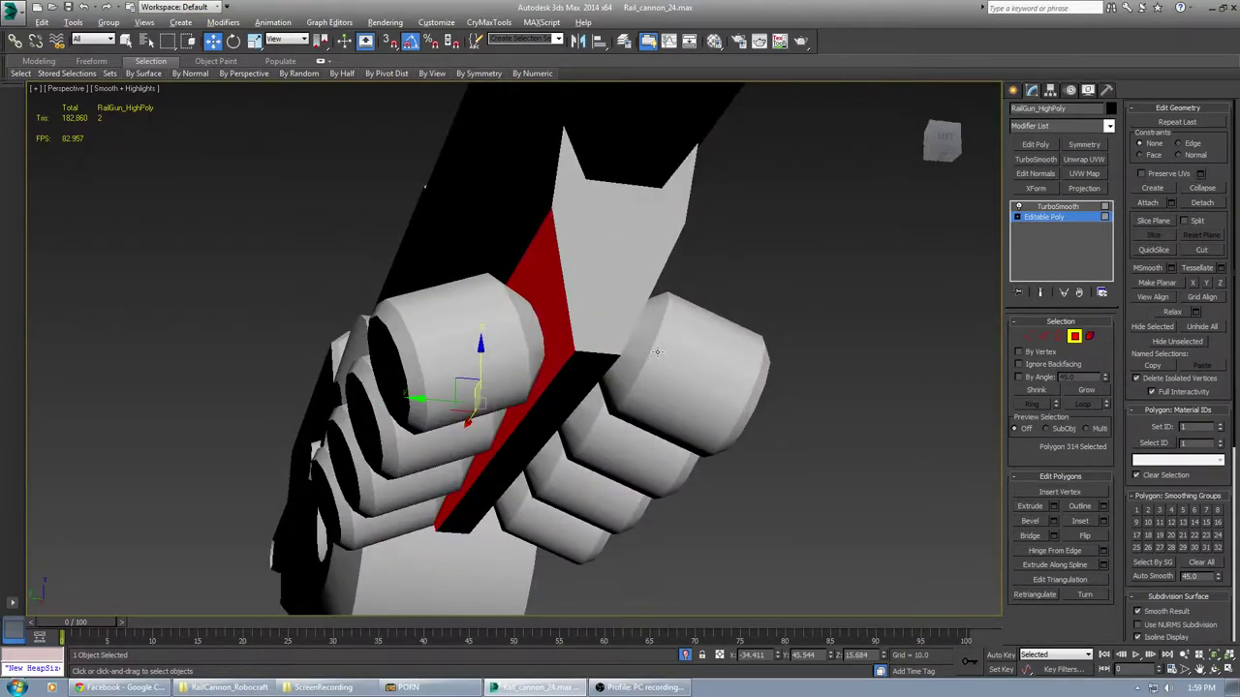
pyautogui.keyDown('alt'); pyautogui.moveTo(577, 341); pyautogui.dragTo(623, 350, button='middle'); pyautogui.keyUp('alt')
pyautogui.keyDown('ctrl'); pyautogui.click(503, 290); pyautogui.keyUp('ctrl')
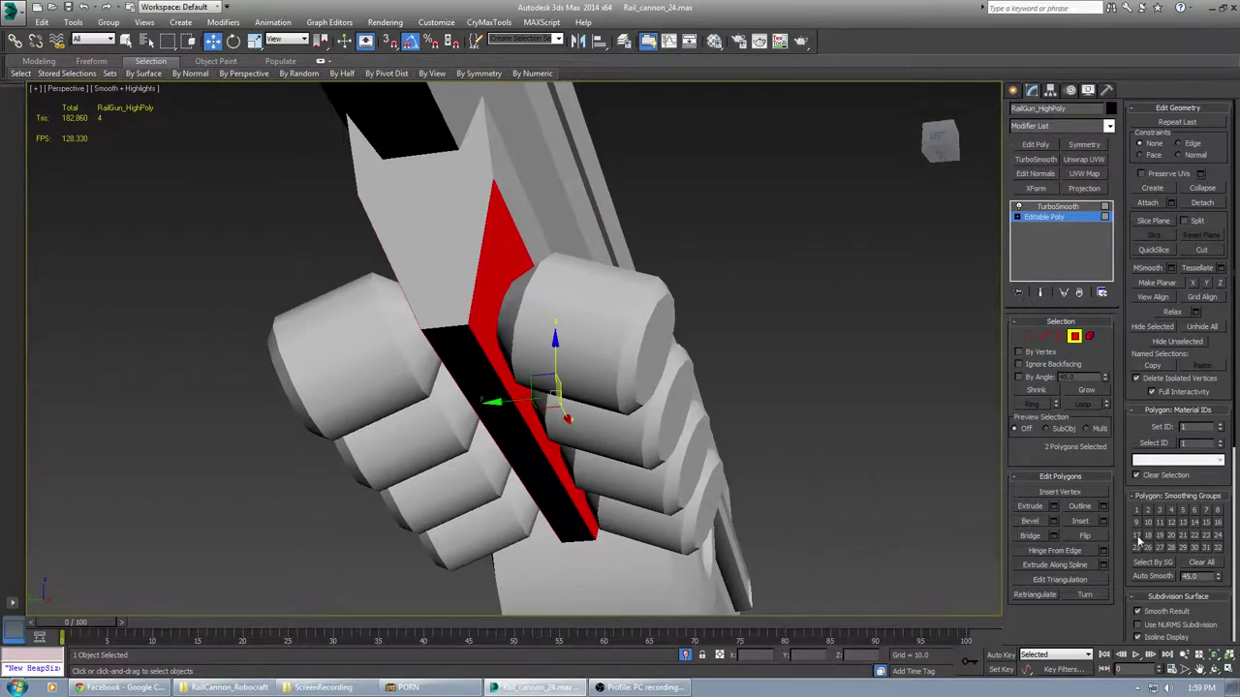
# Assign the narrow underside face of the cylinder bracket to smoothing group 16
pyautogui.keyDown('alt'); pyautogui.moveTo(441, 378); pyautogui.dragTo(550, 367, button='middle'); pyautogui.keyUp('alt')
pyautogui.click(541, 338)
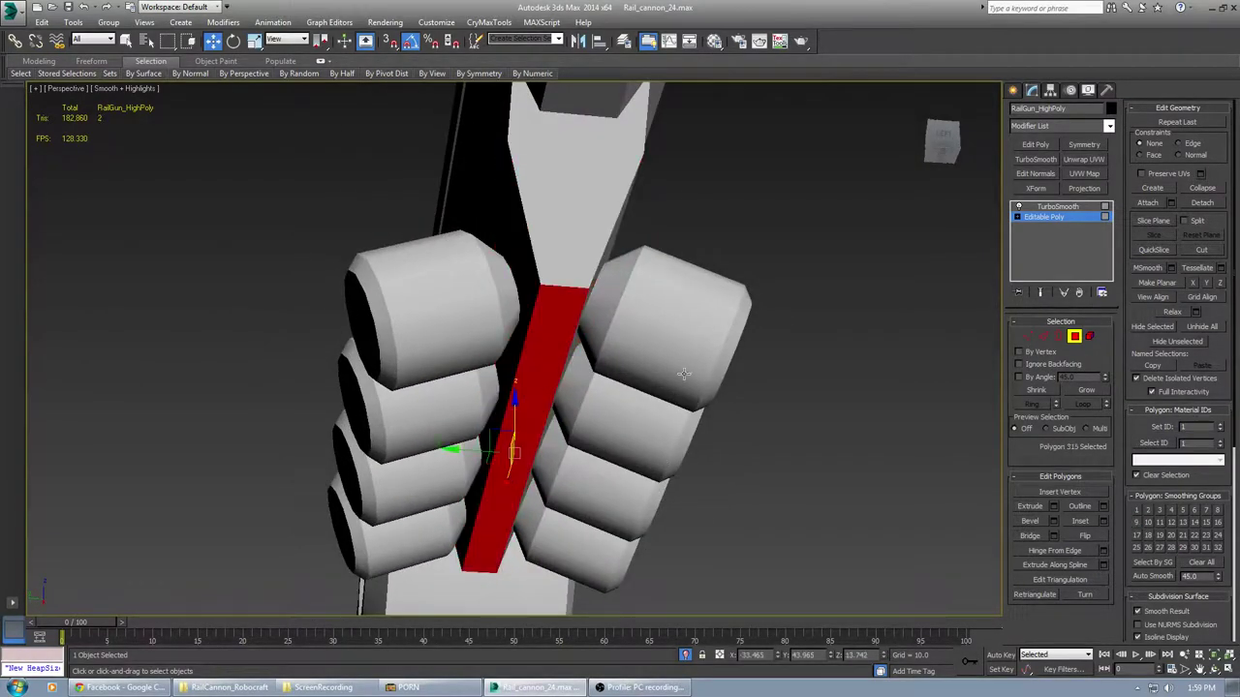
pyautogui.click(1217, 524)
# Leave polygon editing and check the TurboSmooth result on the bracket and the whole gun body
pyautogui.scroll(-5, 669, 433)
pyautogui.keyDown('alt'); pyautogui.moveTo(668, 433); pyautogui.dragTo(772, 493, button='middle'); pyautogui.keyUp('alt')
pyautogui.press('4')
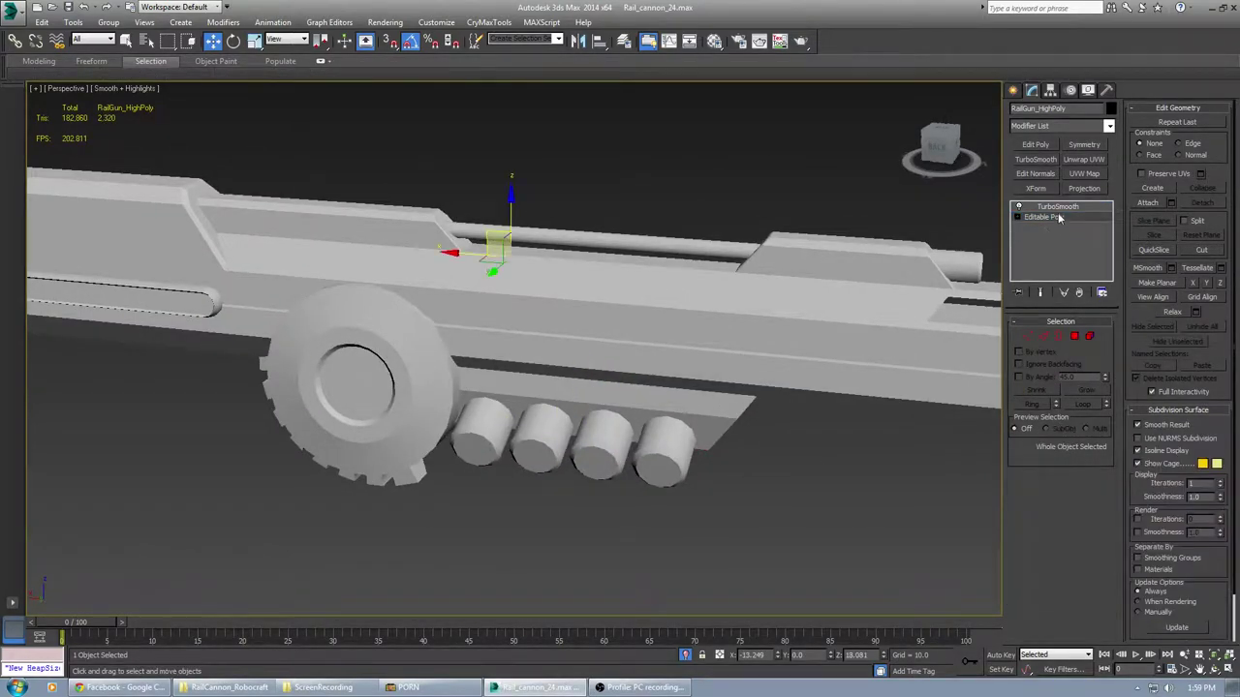
pyautogui.keyDown('alt'); pyautogui.moveTo(641, 495); pyautogui.dragTo(667, 461, button='middle'); pyautogui.keyUp('alt')
pyautogui.scroll(-5, 679, 472)
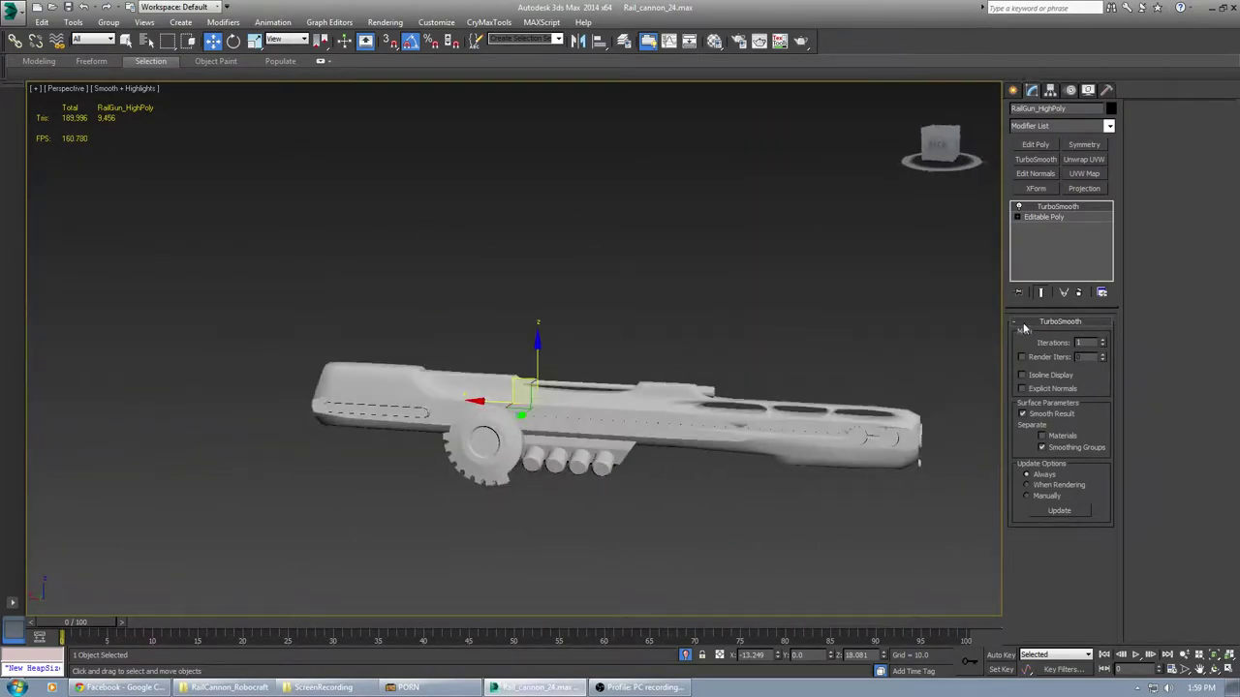
# Select the long flat side faces of the gun body with By Angle at 10 and give them their own smoothing group
pyautogui.click(1051, 219)
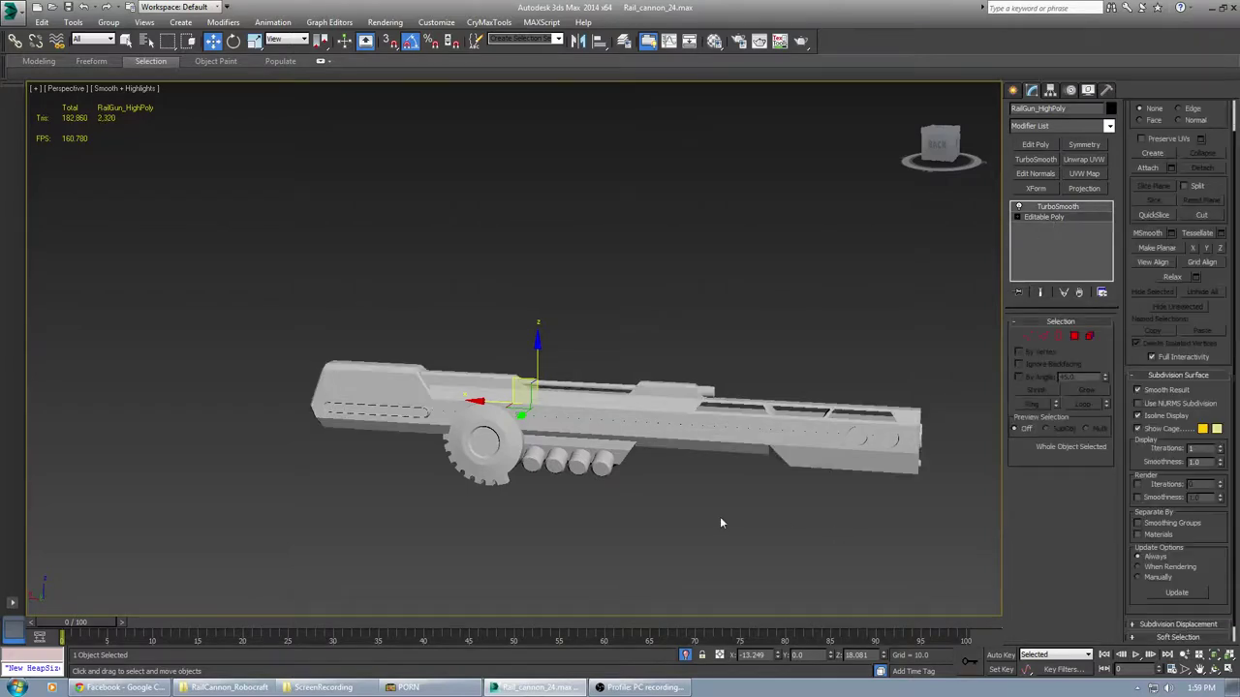
pyautogui.keyDown('alt'); pyautogui.moveTo(720, 516); pyautogui.dragTo(750, 528, button='middle'); pyautogui.keyUp('alt')
pyautogui.scroll(3, 790, 487)
pyautogui.scroll(3, 791, 489)
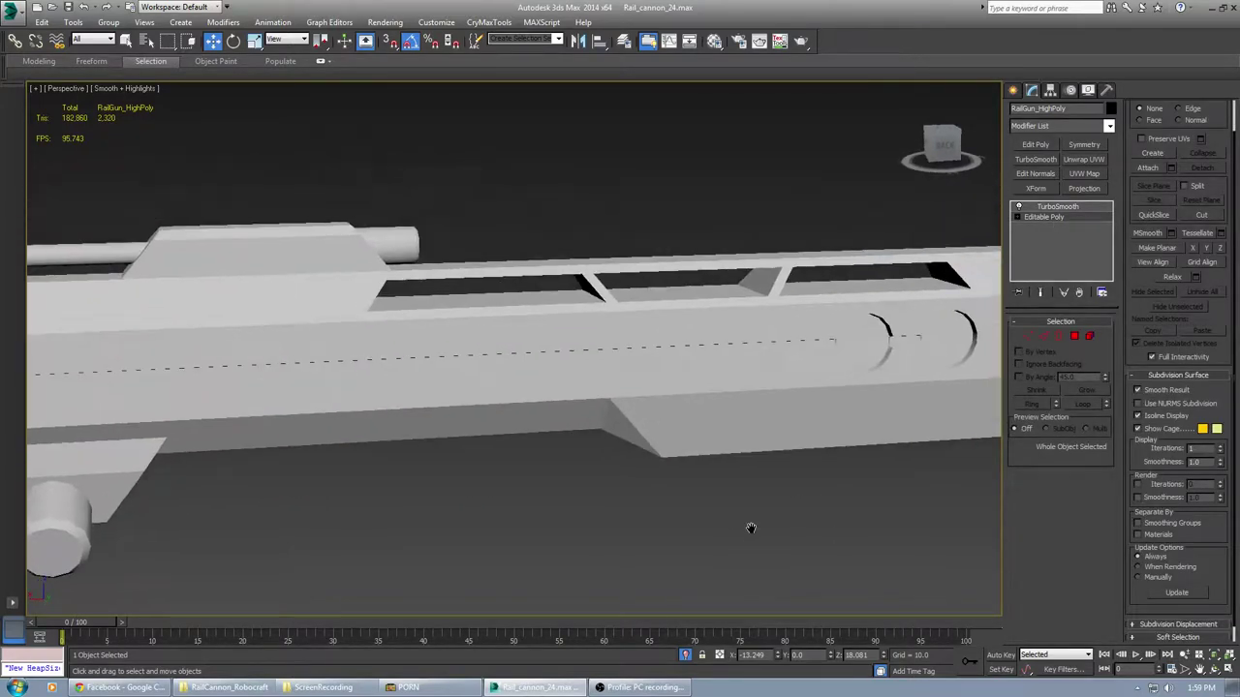
pyautogui.click(1074, 337)
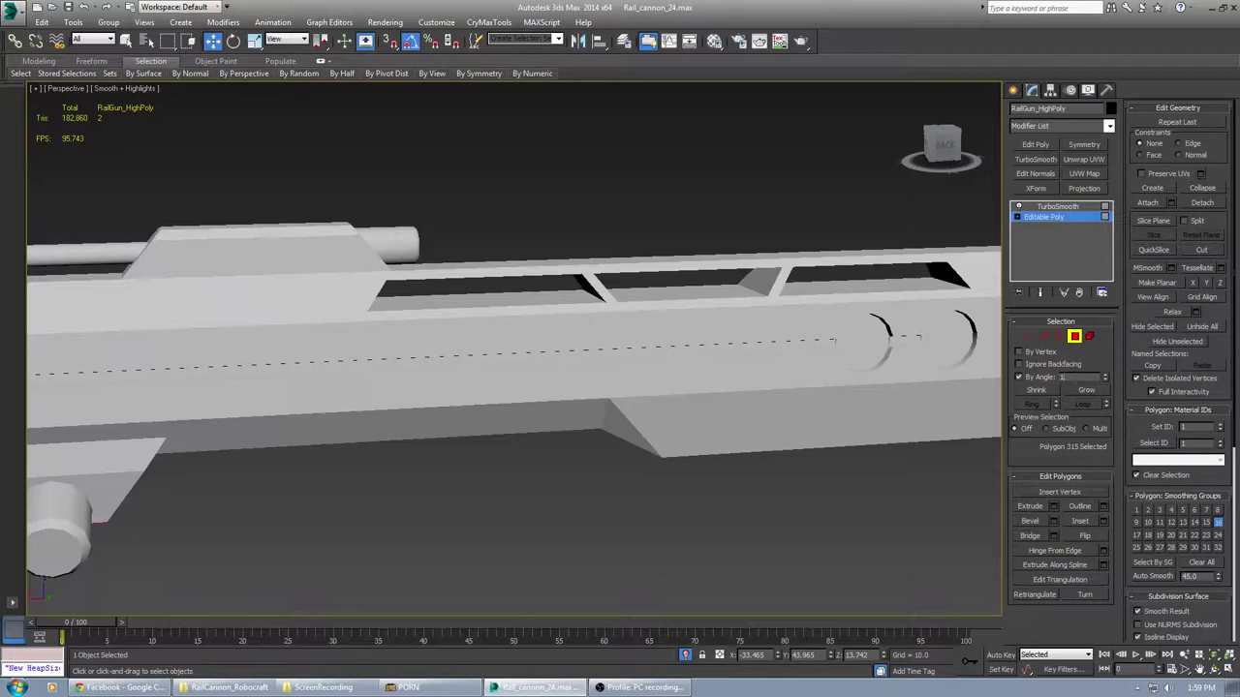
pyautogui.click(919, 337)
pyautogui.scroll(-8, 581, 354)
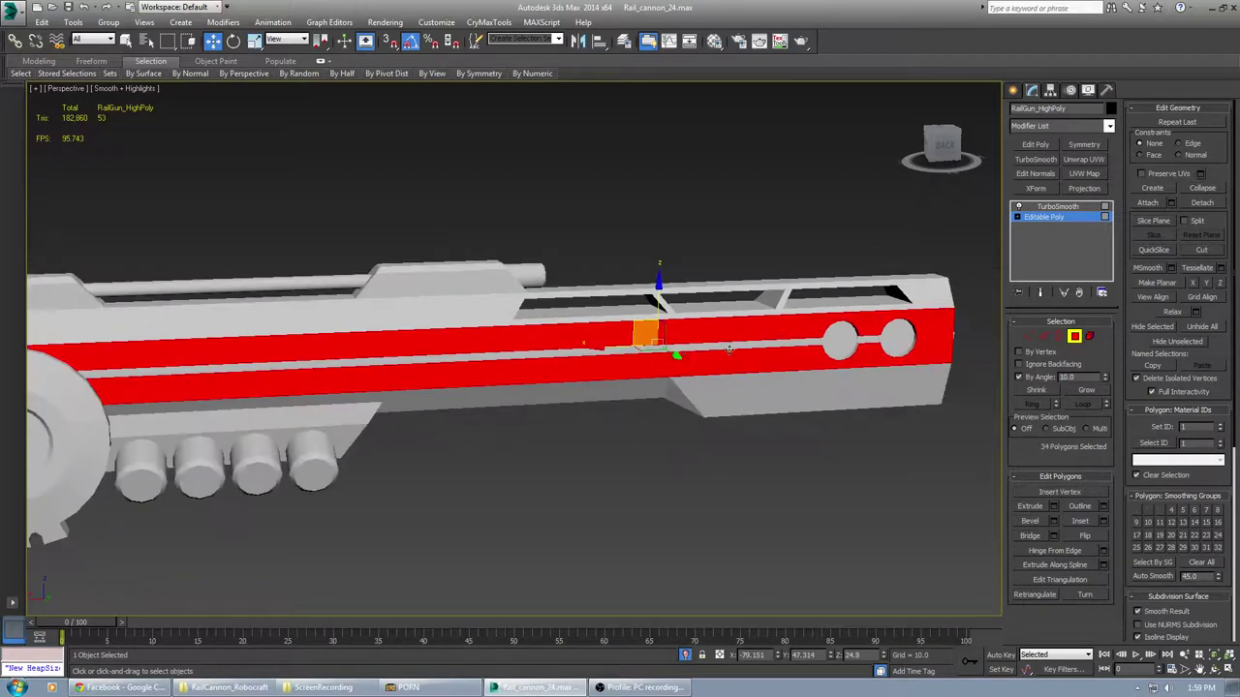
pyautogui.scroll(3, 362, 382)
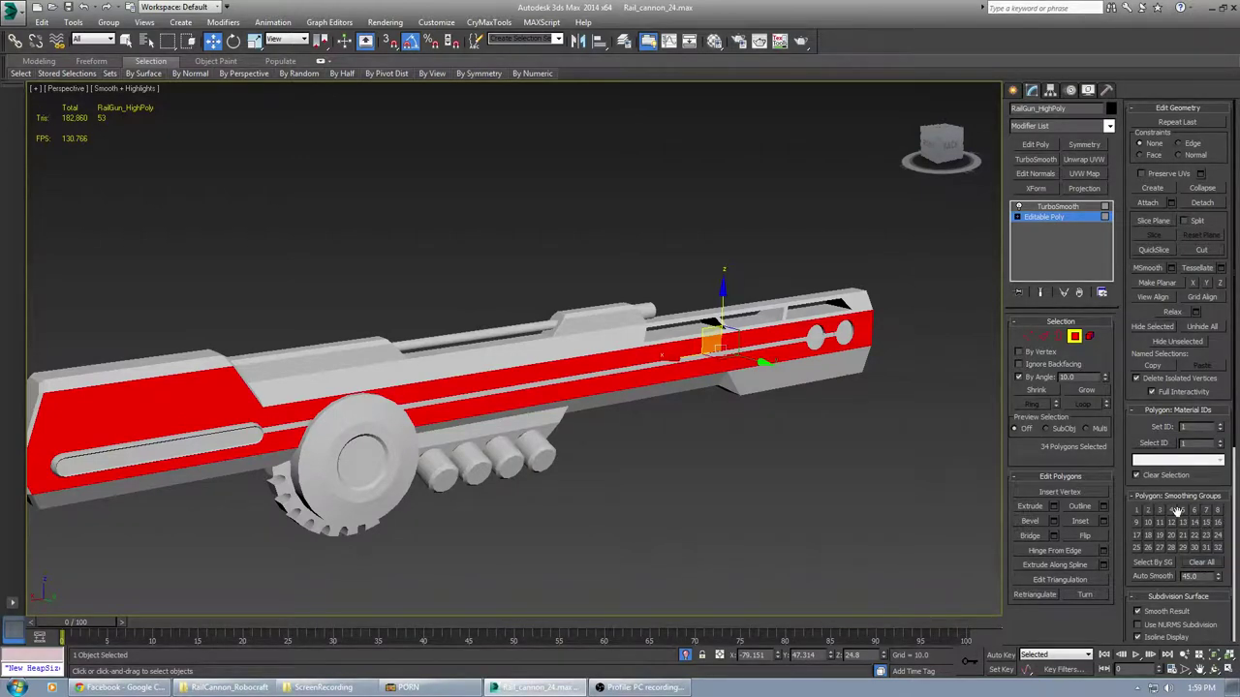
# Give the matching flat faces on the opposite side of the gun body their own smoothing group
pyautogui.keyDown('alt'); pyautogui.moveTo(554, 492); pyautogui.dragTo(977, 501, button='middle'); pyautogui.keyUp('alt')
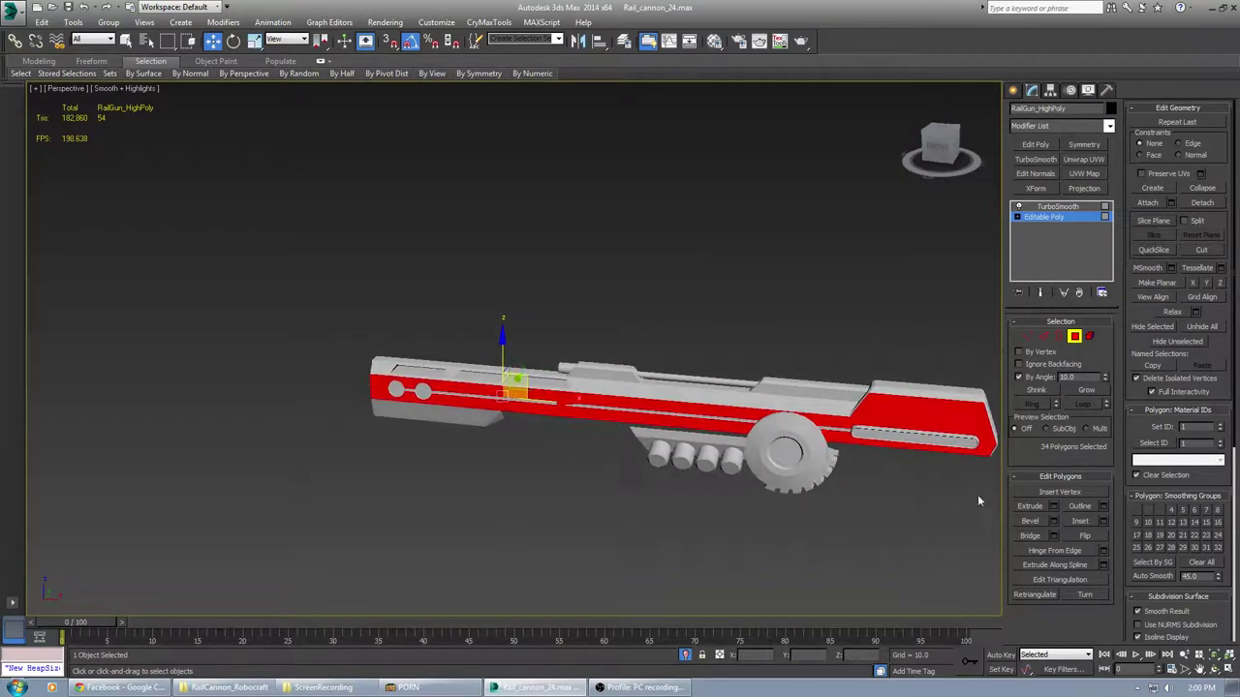
pyautogui.moveTo(802, 497); pyautogui.dragTo(679, 501, button='middle')
pyautogui.keyDown('alt'); pyautogui.moveTo(679, 501); pyautogui.dragTo(809, 469, button='middle'); pyautogui.keyUp('alt')
pyautogui.press('4')
# Examine the TurboSmooth result around the muzzle end of the gun body
pyautogui.click(761, 479)
pyautogui.scroll(5, 254, 407)
pyautogui.keyDown('alt'); pyautogui.moveTo(311, 438); pyautogui.dragTo(746, 426, button='middle'); pyautogui.keyUp('alt')
pyautogui.click(616, 343)
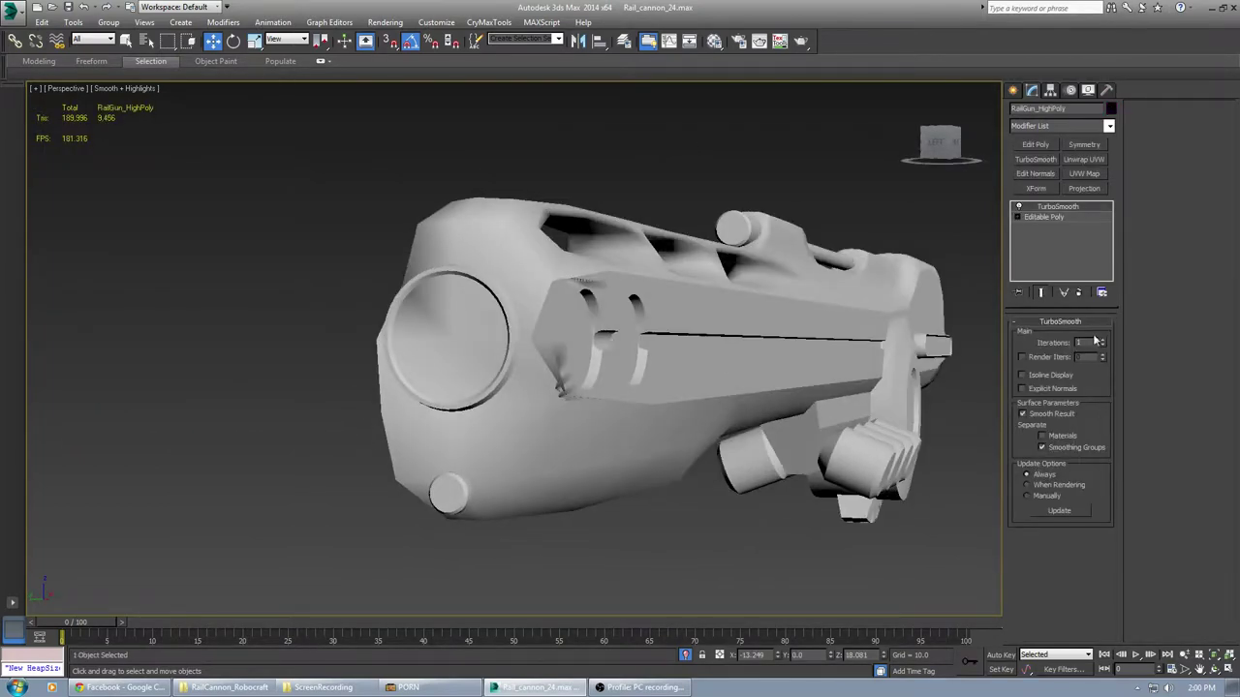
# Select the flat front faces of the muzzle and assign them smoothing group 25
pyautogui.click(1051, 218)
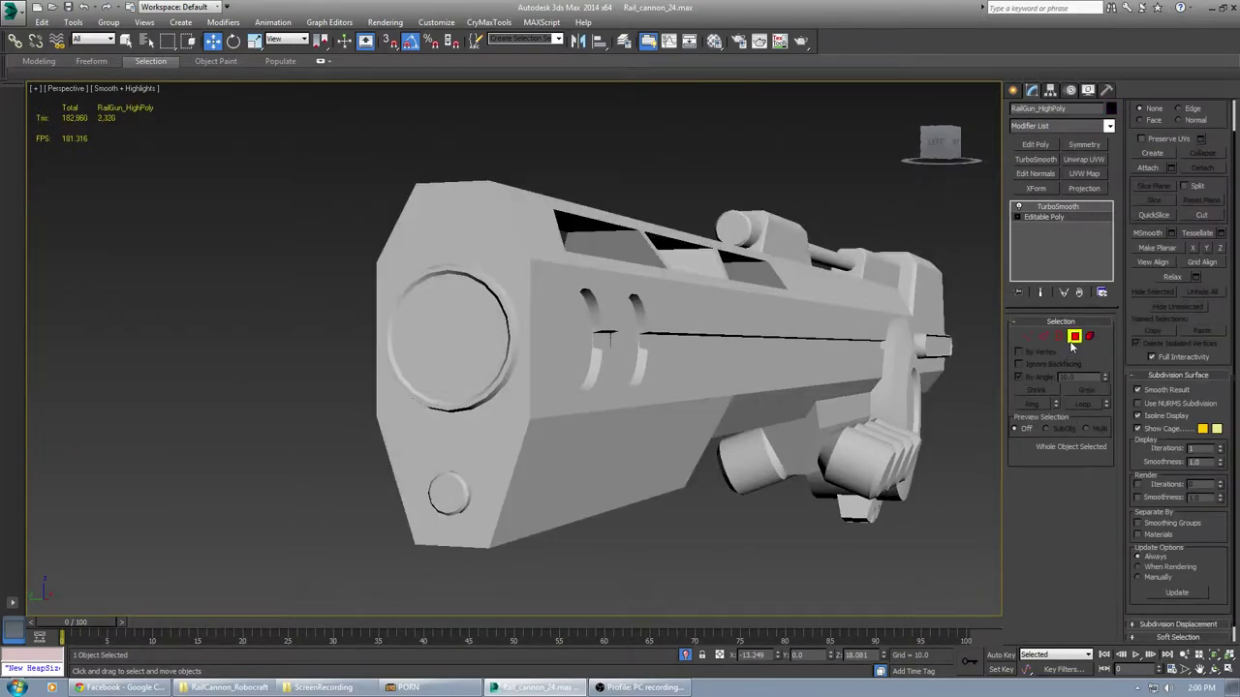
pyautogui.click(1074, 337)
pyautogui.click(474, 454)
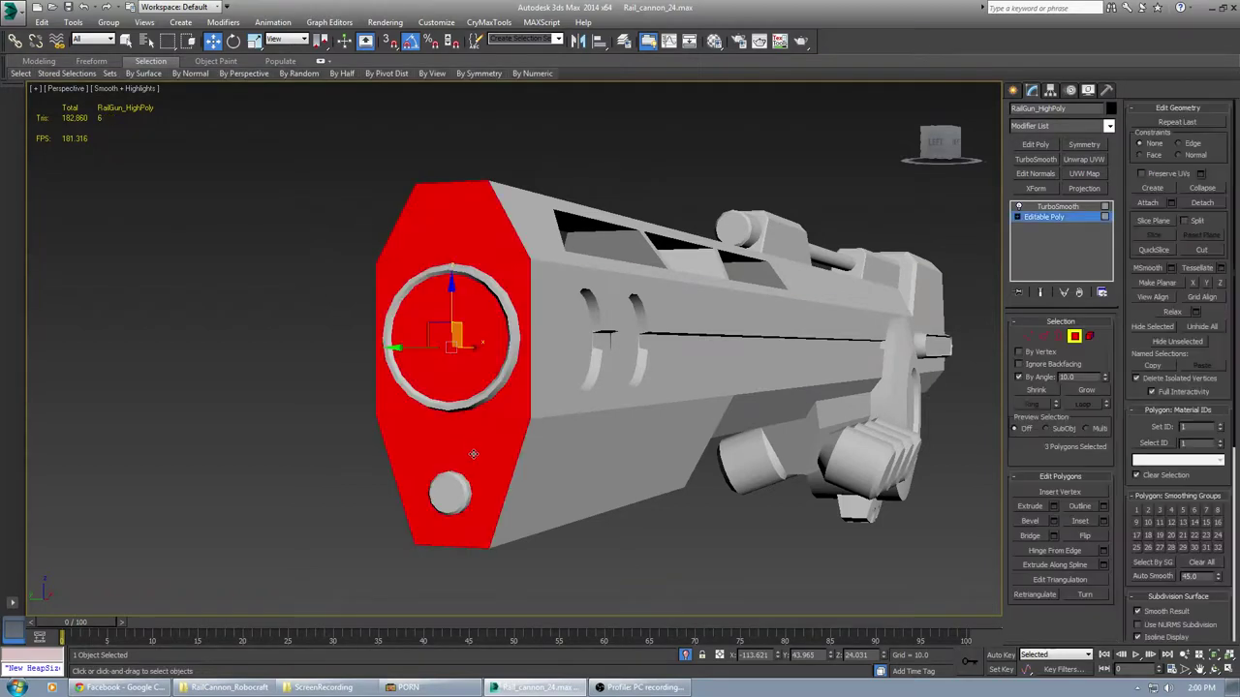
pyautogui.click(1140, 550)
# Return to TurboSmooth and inspect the smoothed muzzle and barrel side
pyautogui.scroll(-3, 755, 562)
pyautogui.keyDown('alt'); pyautogui.moveTo(756, 562); pyautogui.dragTo(736, 593, button='middle'); pyautogui.keyUp('alt')
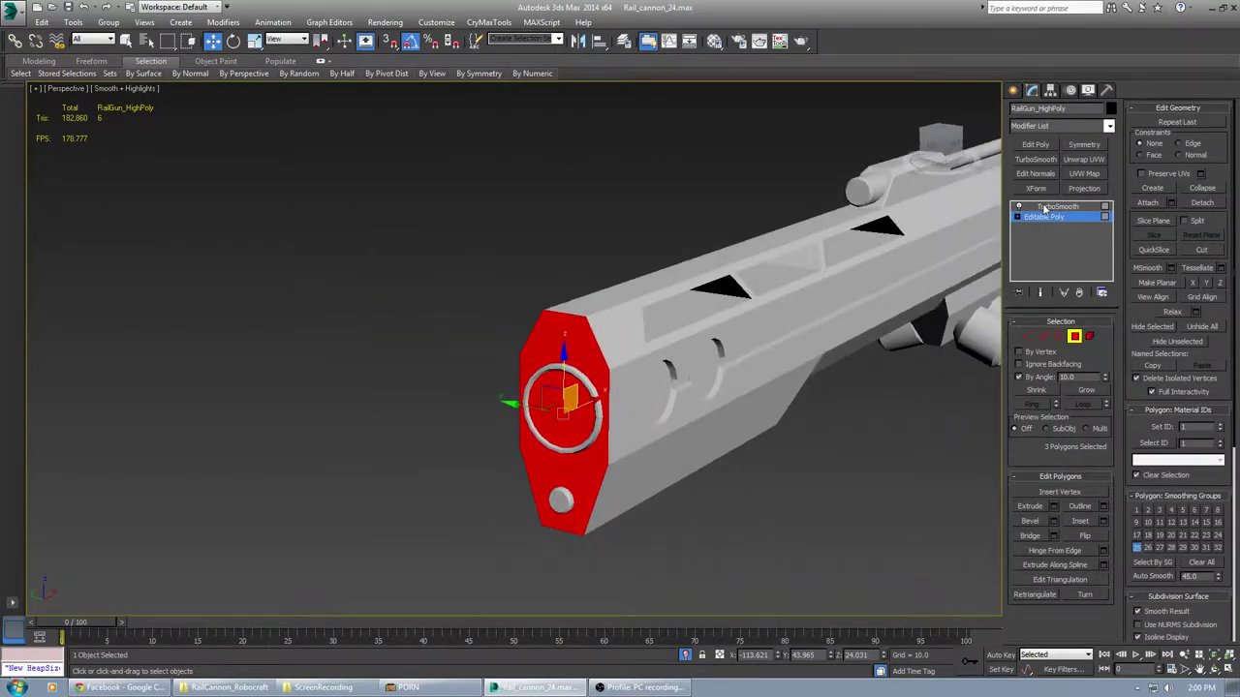
pyautogui.click(1053, 209)
pyautogui.keyDown('alt'); pyautogui.moveTo(765, 450); pyautogui.dragTo(971, 271, button='middle'); pyautogui.keyUp('alt')
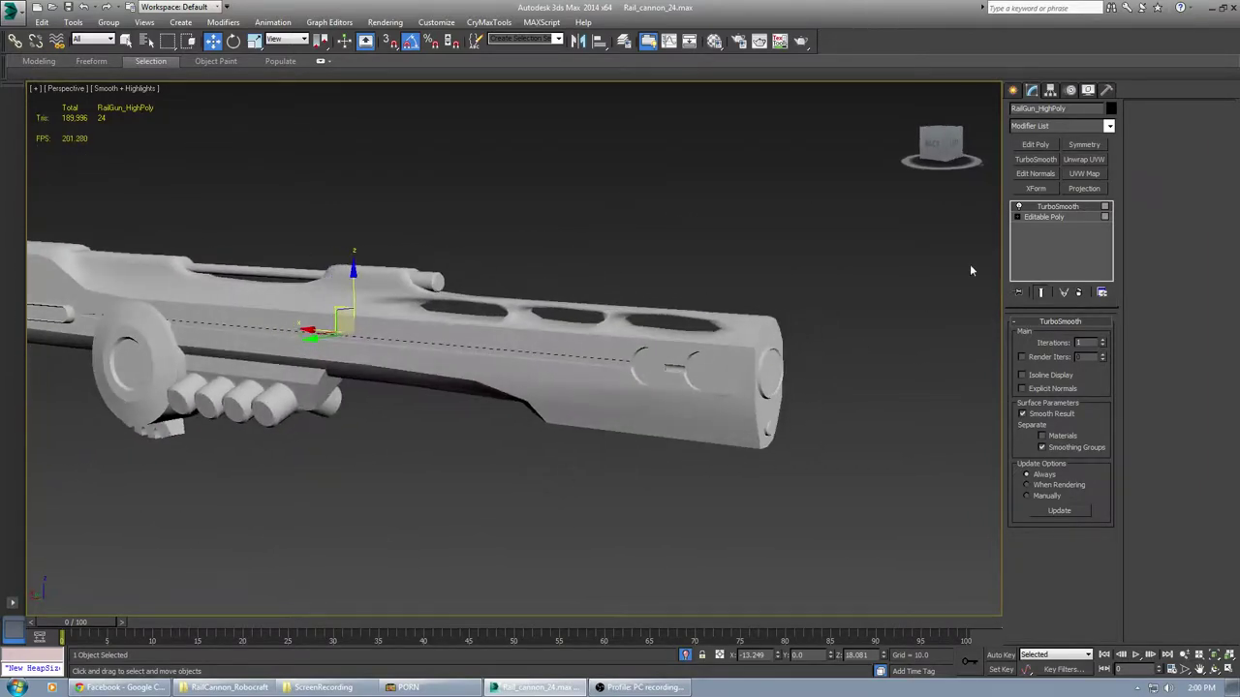
# Clear the smoothing group of the slanted lower side face behind the muzzle and assign it group 29
pyautogui.click(1043, 217)
pyautogui.press('4')
pyautogui.click(767, 388)
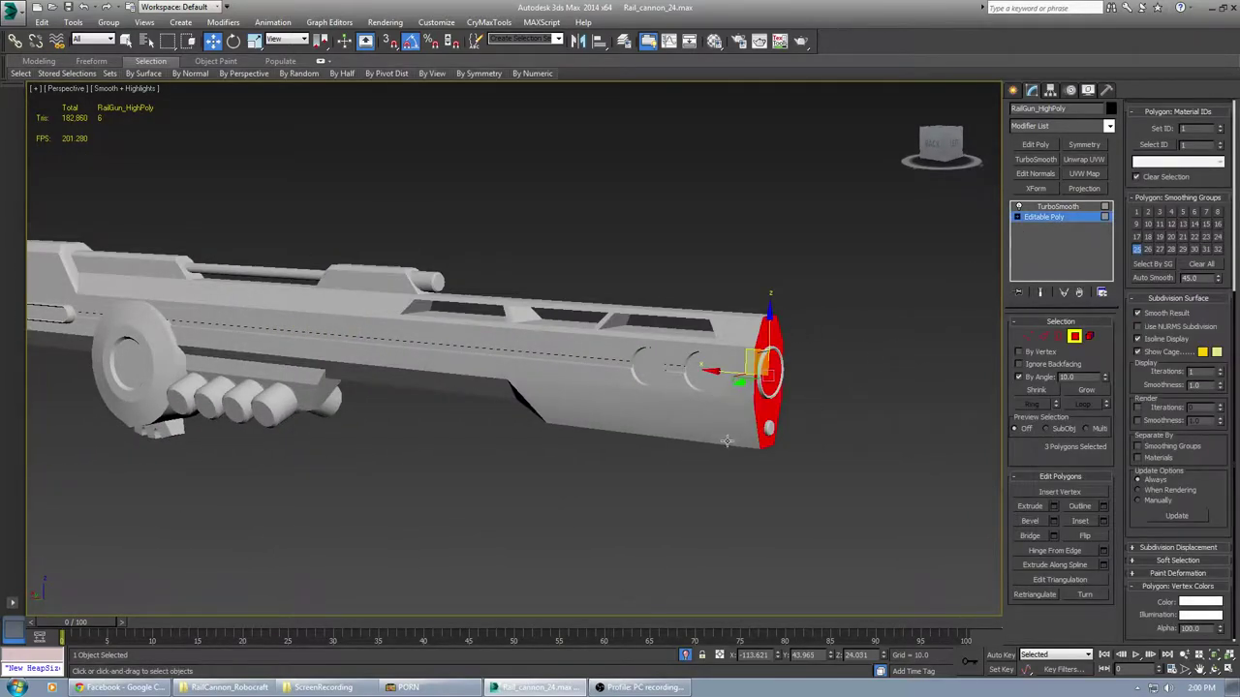
pyautogui.click(692, 424)
pyautogui.keyDown('alt'); pyautogui.moveTo(721, 429); pyautogui.dragTo(685, 436, button='middle'); pyautogui.keyUp('alt')
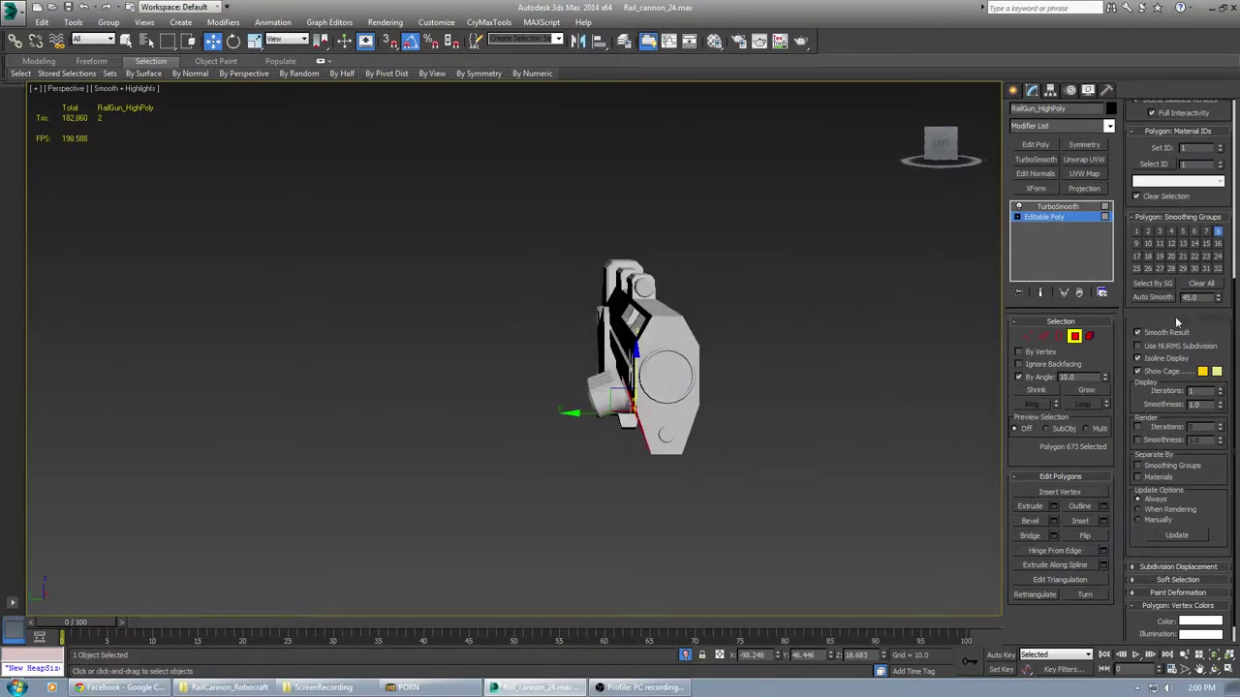
pyautogui.scroll(5, 1177, 320)
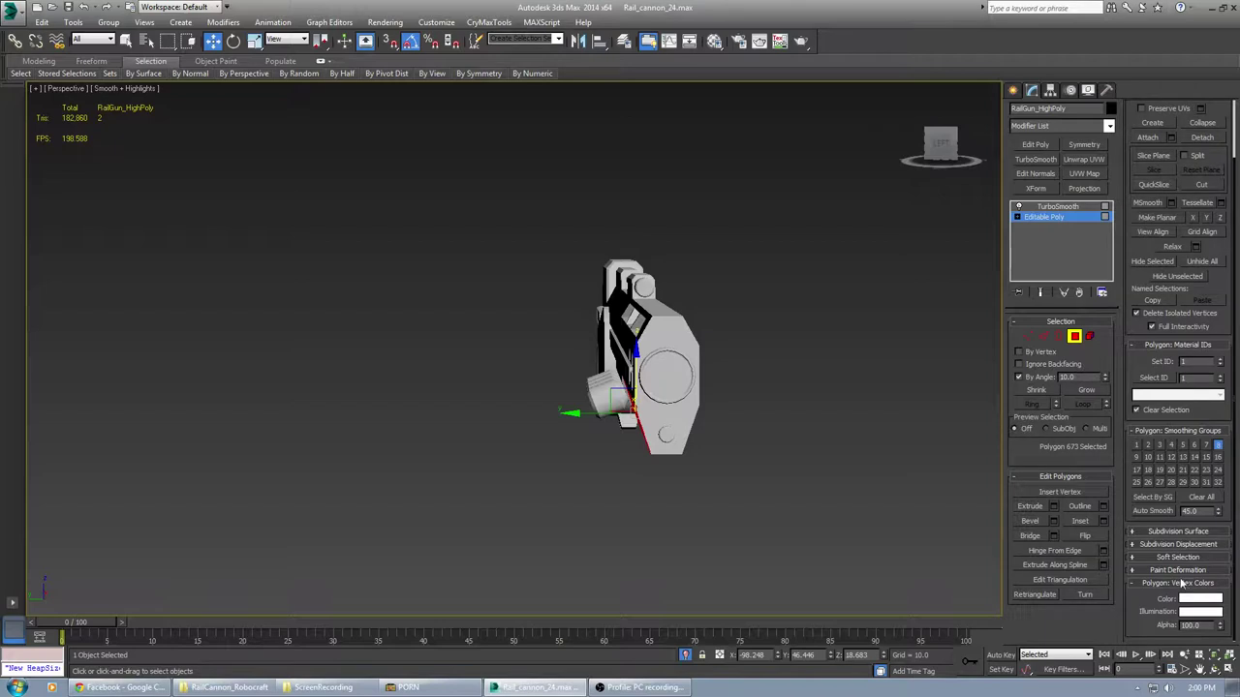
pyautogui.scroll(1, 1180, 585)
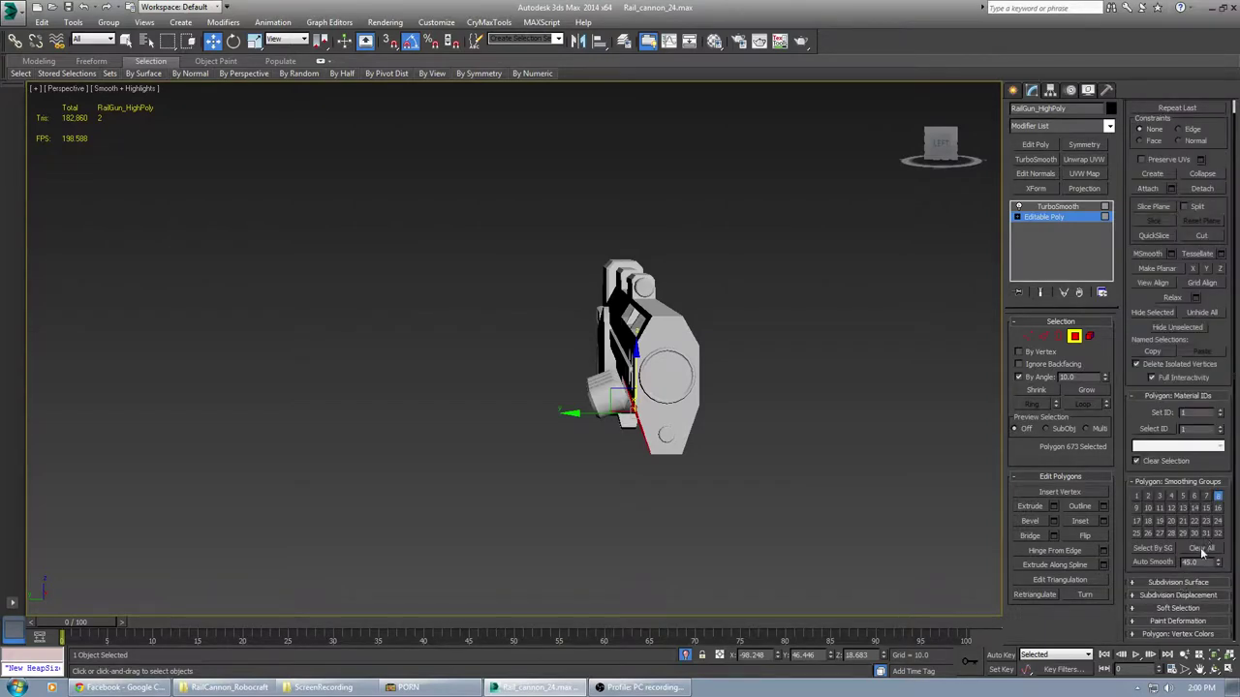
pyautogui.keyDown('alt'); pyautogui.moveTo(675, 559); pyautogui.dragTo(739, 549, button='middle'); pyautogui.keyUp('alt')
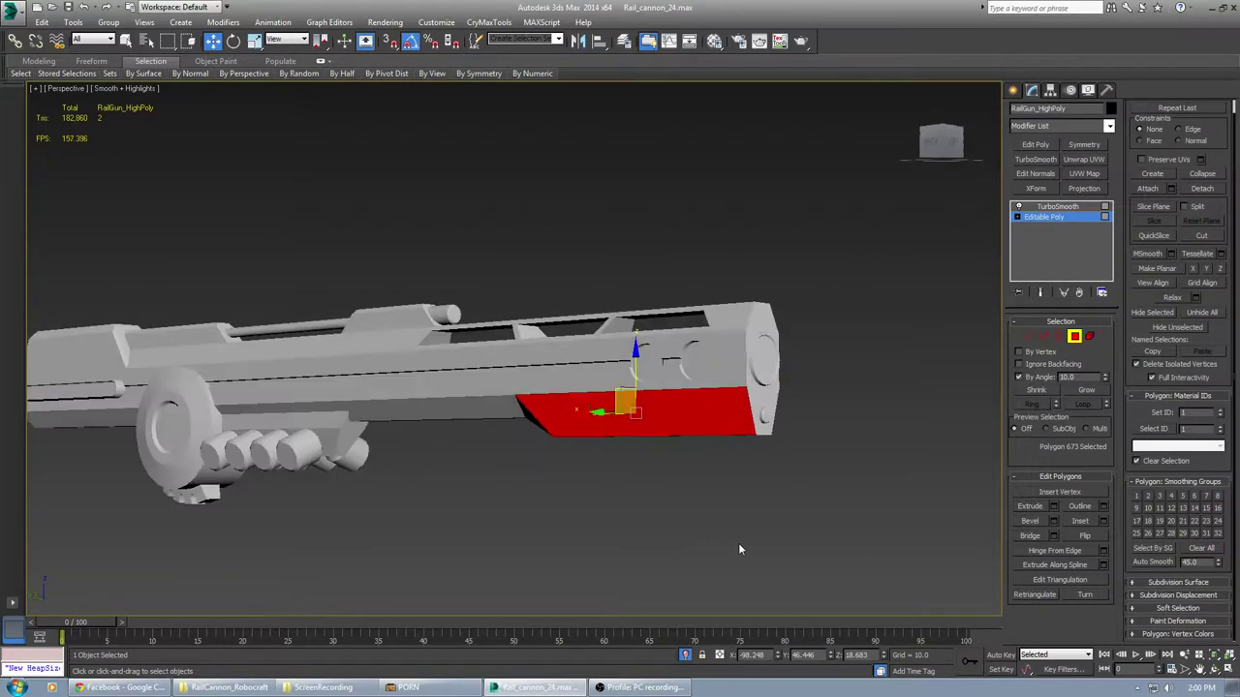
pyautogui.click(1183, 536)
# Return to TurboSmooth and examine the muzzle's lower faces from the opposite side
pyautogui.keyDown('alt'); pyautogui.moveTo(824, 528); pyautogui.dragTo(570, 521, button='middle'); pyautogui.keyUp('alt')
pyautogui.keyDown('alt'); pyautogui.moveTo(599, 426); pyautogui.dragTo(663, 471, button='middle'); pyautogui.keyUp('alt')
pyautogui.press('4')
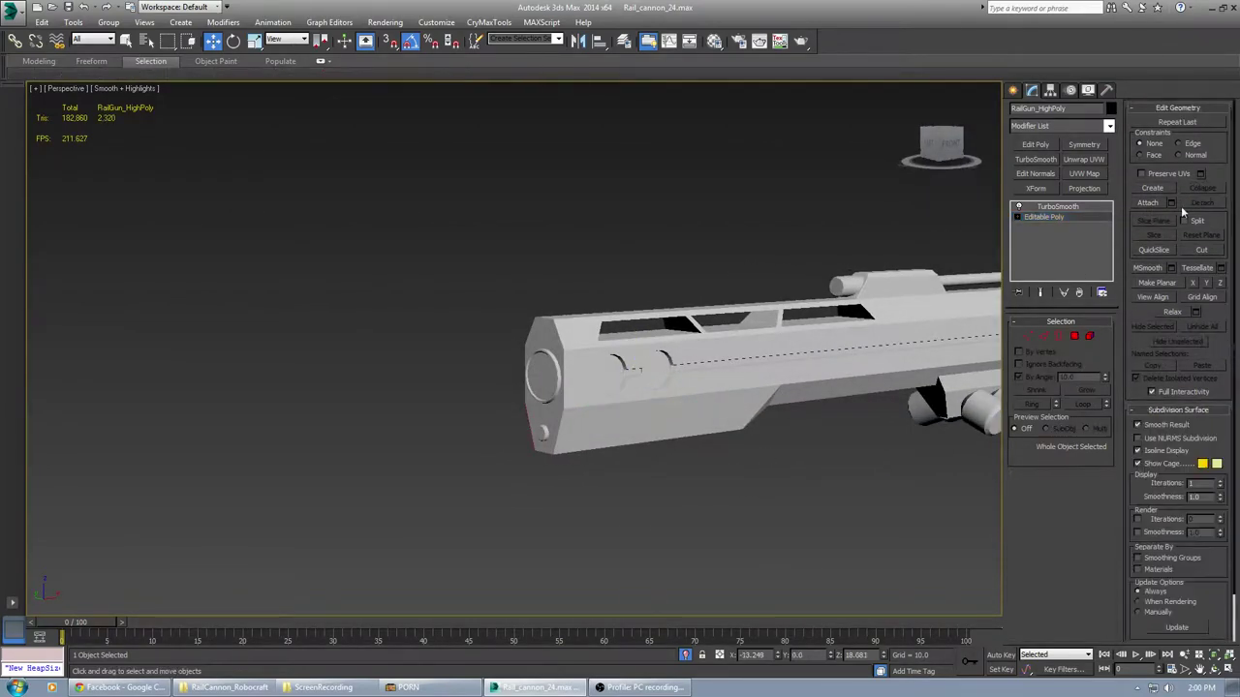
pyautogui.click(1083, 211)
pyautogui.keyDown('alt'); pyautogui.moveTo(702, 442); pyautogui.dragTo(657, 406, button='middle'); pyautogui.keyUp('alt')
pyautogui.scroll(4, 833, 320)
pyautogui.keyDown('alt'); pyautogui.moveTo(833, 320); pyautogui.dragTo(784, 348, button='middle'); pyautogui.keyUp('alt')
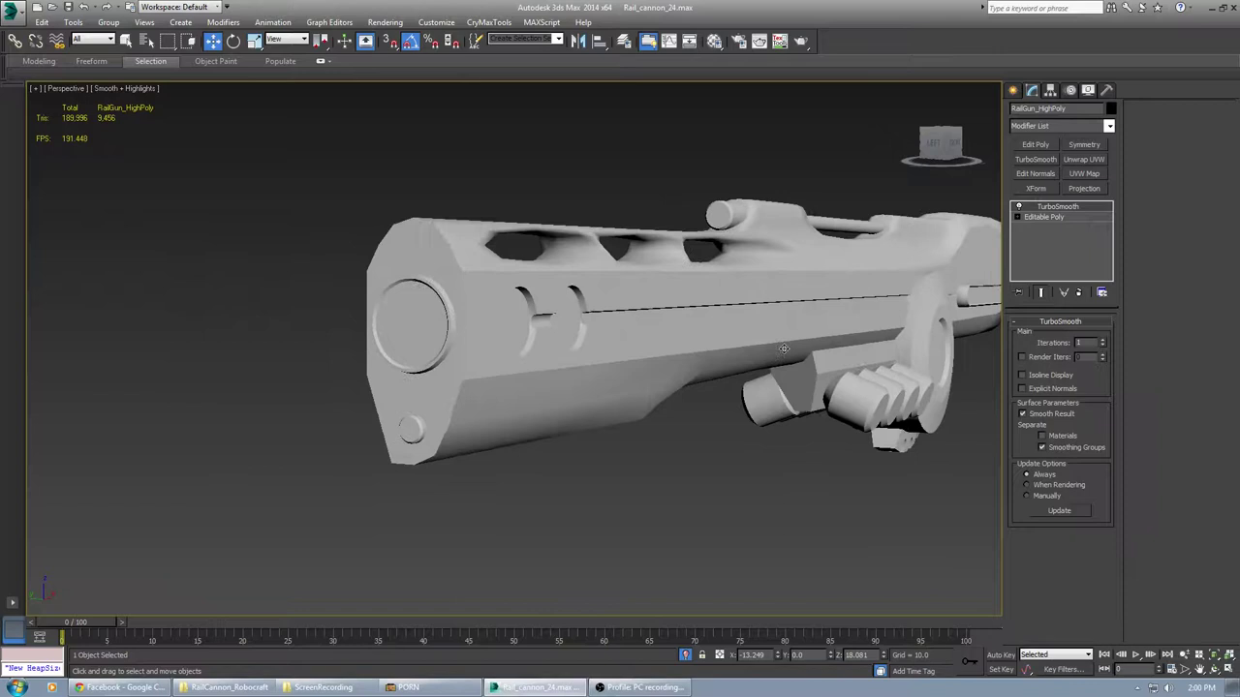
# Assign smoothing group 28 to the lower side face behind the muzzle and check it against the smoothed result
pyautogui.click(1060, 218)
pyautogui.click(1074, 337)
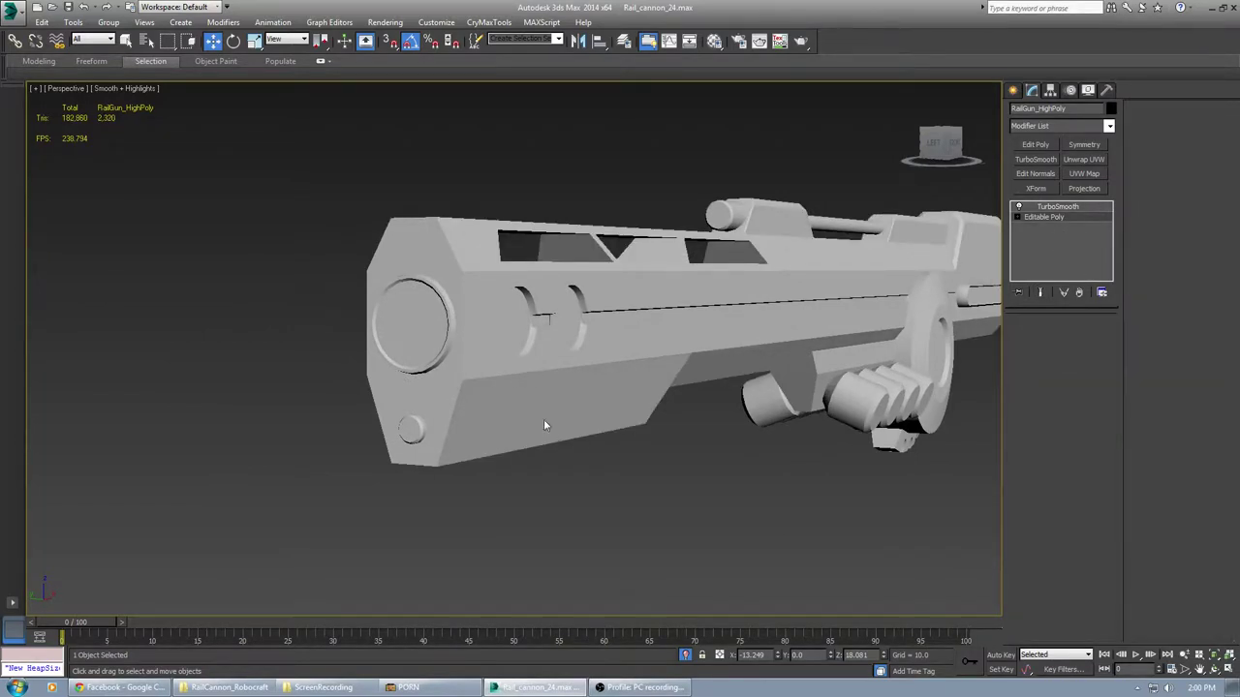
pyautogui.click(581, 436)
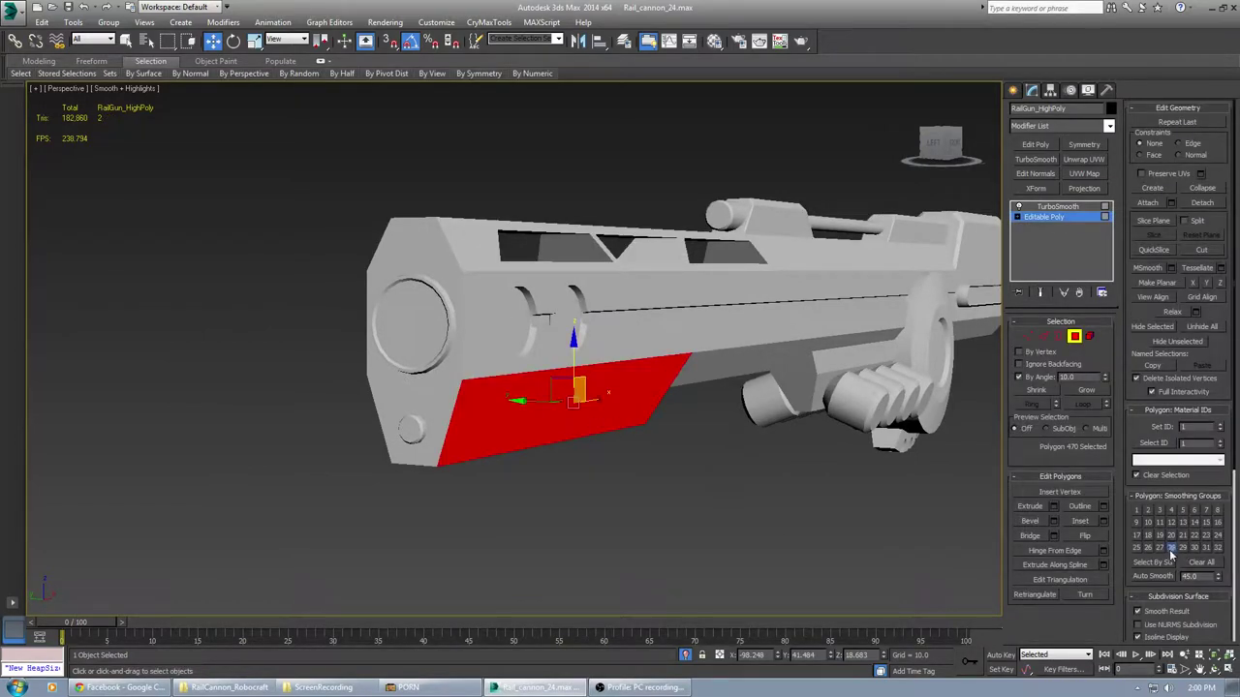
pyautogui.keyDown('alt'); pyautogui.moveTo(705, 491); pyautogui.dragTo(689, 494, button='middle'); pyautogui.keyUp('alt')
pyautogui.click(1038, 293)
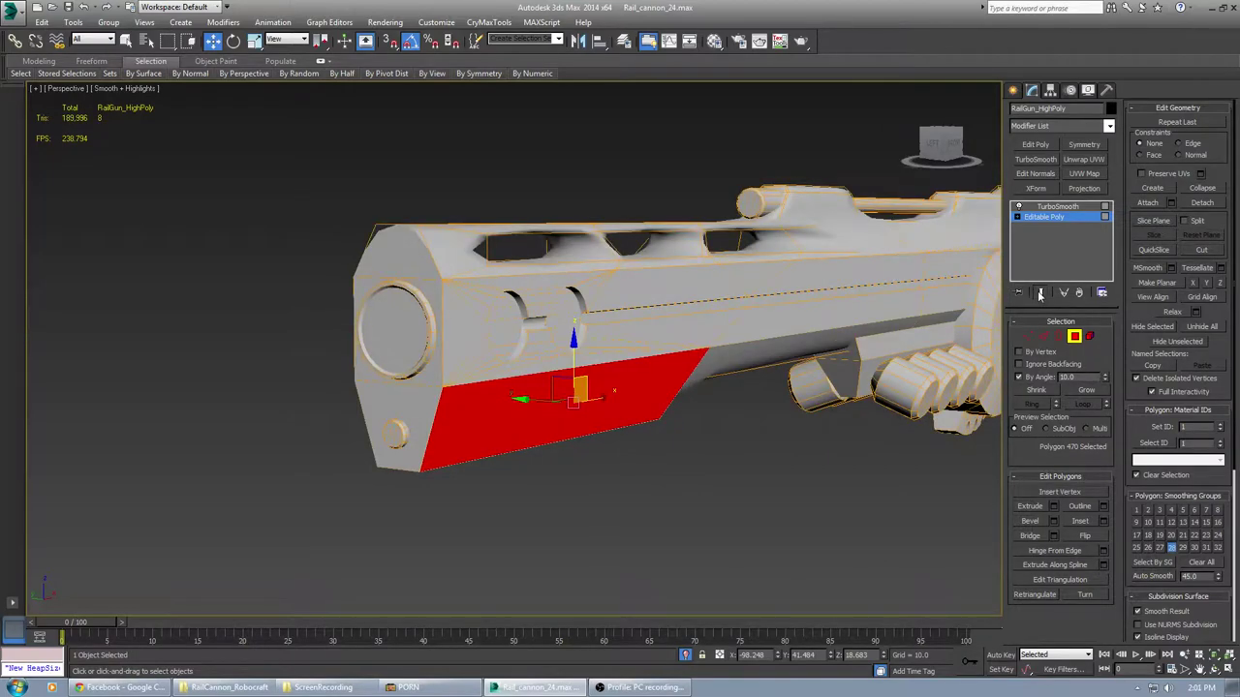
pyautogui.click(1039, 293)
# Select the slotted upper slanted faces along one side of the barrel, clear their smoothing groups and assign group 16
pyautogui.keyDown('alt'); pyautogui.moveTo(492, 298); pyautogui.dragTo(424, 332, button='middle'); pyautogui.keyUp('alt')
pyautogui.click(401, 290)
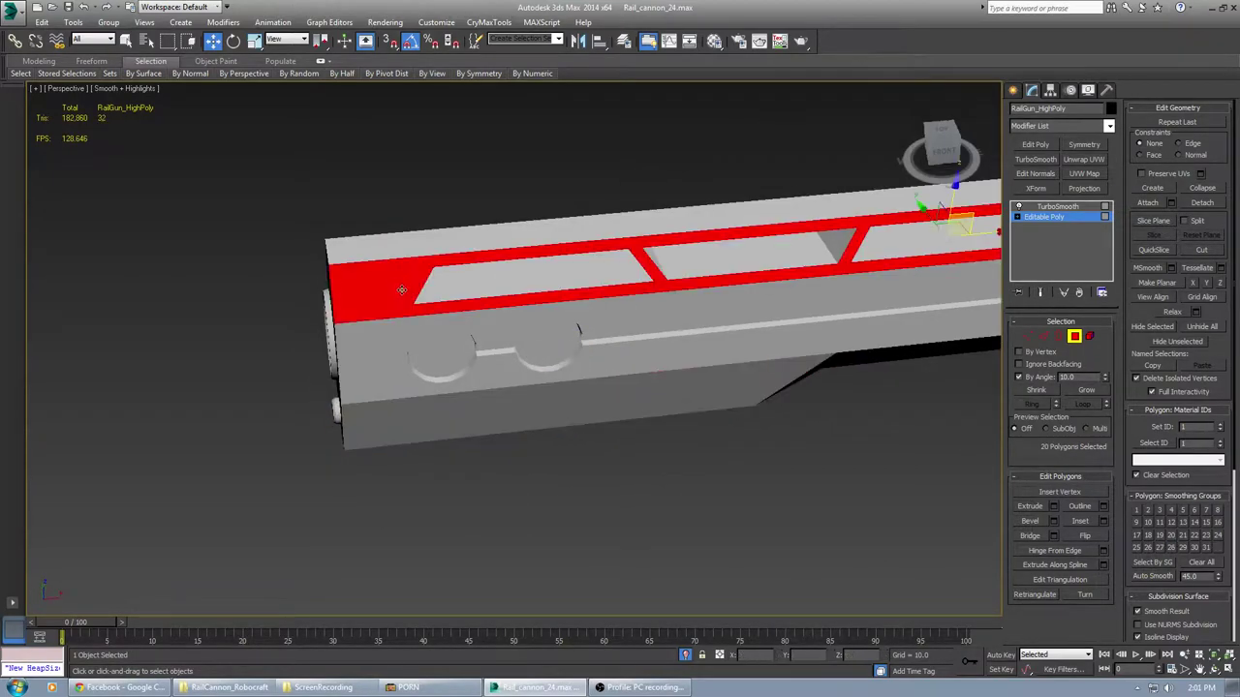
pyautogui.keyDown('alt'); pyautogui.moveTo(401, 290); pyautogui.dragTo(669, 334, button='middle'); pyautogui.keyUp('alt')
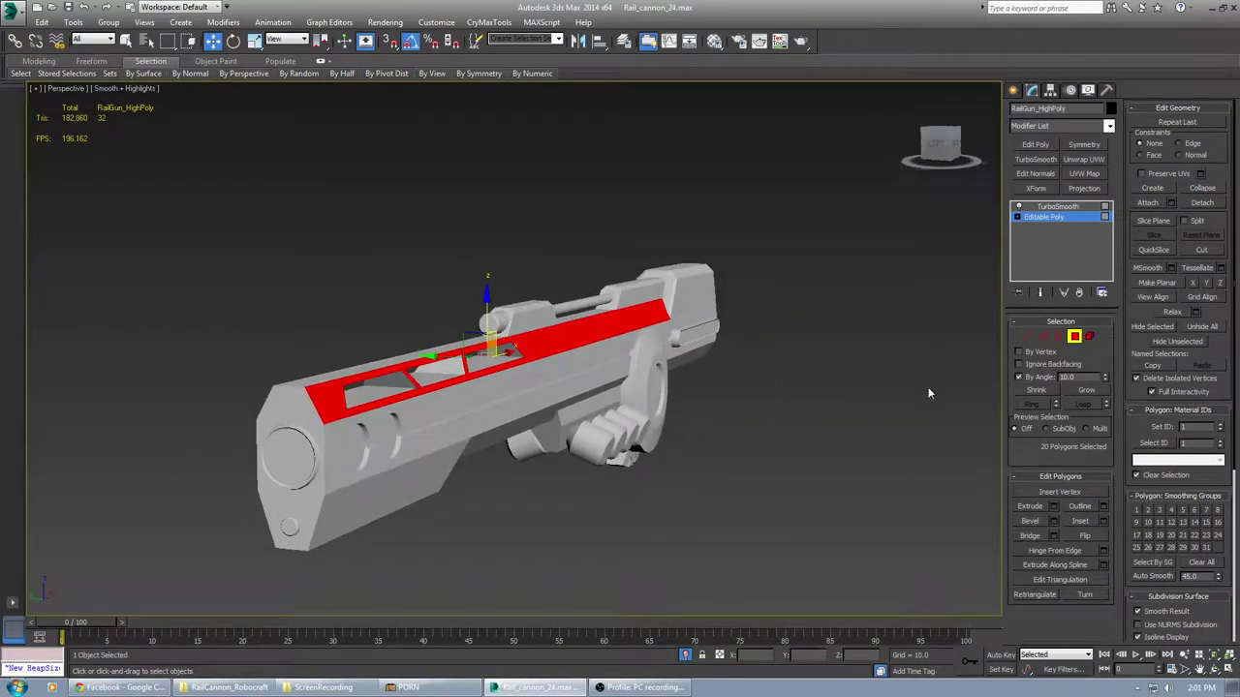
pyautogui.keyDown('alt'); pyautogui.moveTo(668, 385); pyautogui.dragTo(957, 413, button='middle'); pyautogui.keyUp('alt')
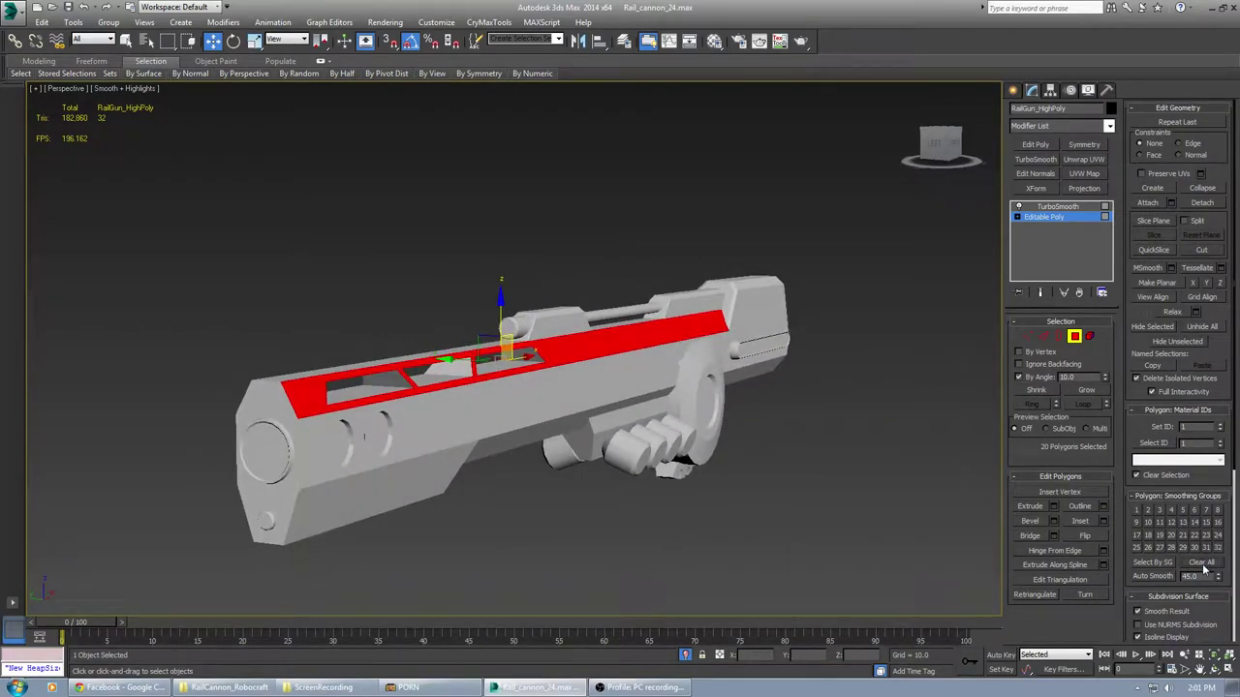
pyautogui.keyDown('alt'); pyautogui.moveTo(436, 531); pyautogui.dragTo(712, 538, button='middle'); pyautogui.keyUp('alt')
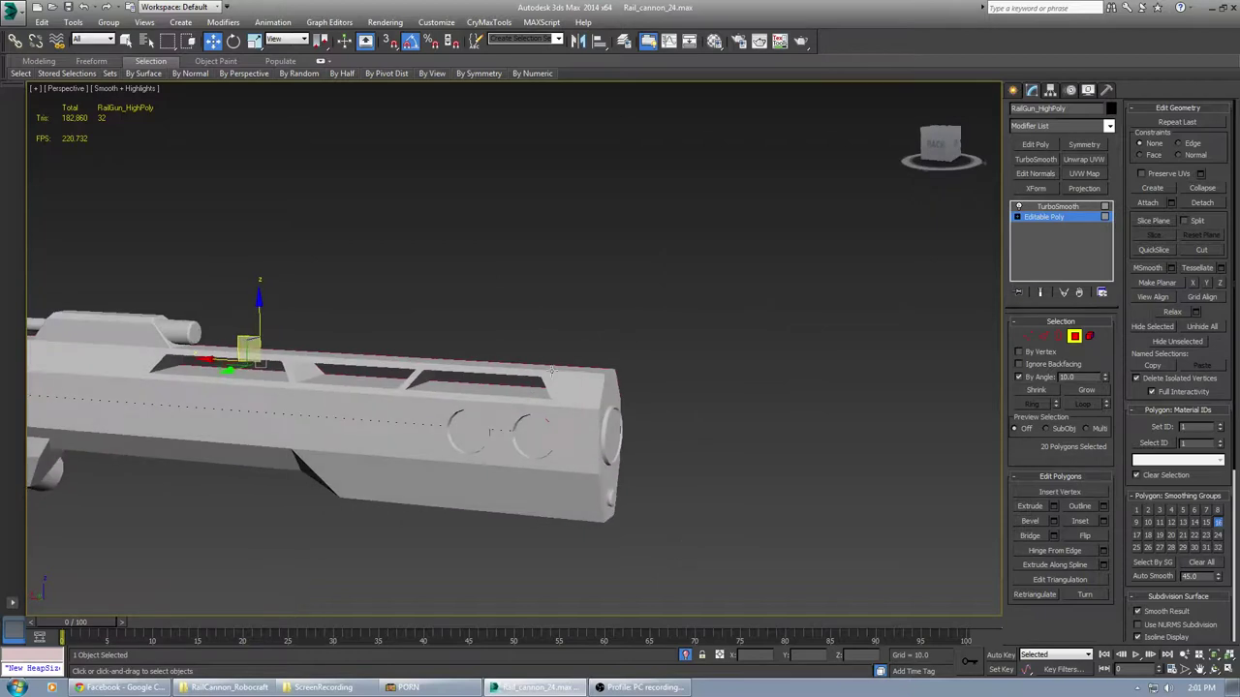
# Select the matching slotted upper slanted faces on the opposite side of the barrel and assign them smoothing group 15
pyautogui.click(568, 383)
pyautogui.scroll(-2, 520, 424)
pyautogui.keyDown('alt'); pyautogui.moveTo(520, 424); pyautogui.dragTo(558, 433, button='middle'); pyautogui.keyUp('alt')
pyautogui.scroll(-3, 567, 427)
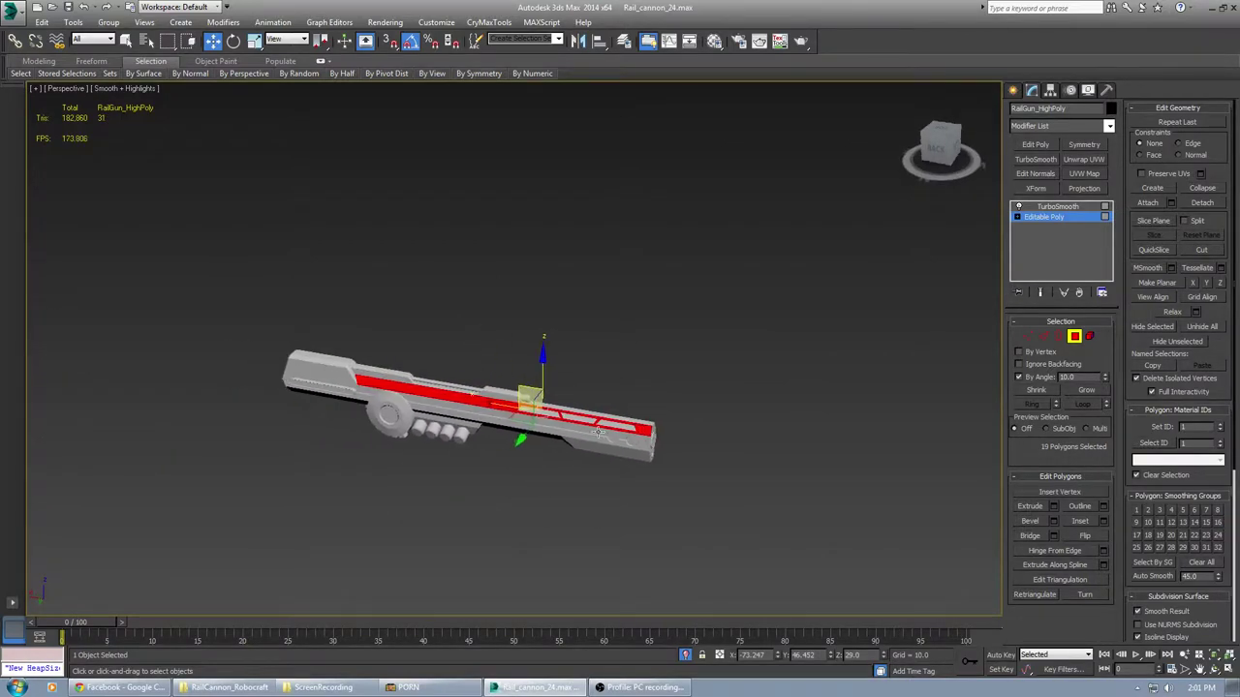
pyautogui.scroll(3, 558, 433)
pyautogui.moveTo(645, 458); pyautogui.dragTo(731, 460, button='middle')
pyautogui.keyDown('alt'); pyautogui.moveTo(730, 460); pyautogui.dragTo(786, 485, button='middle'); pyautogui.keyUp('alt')
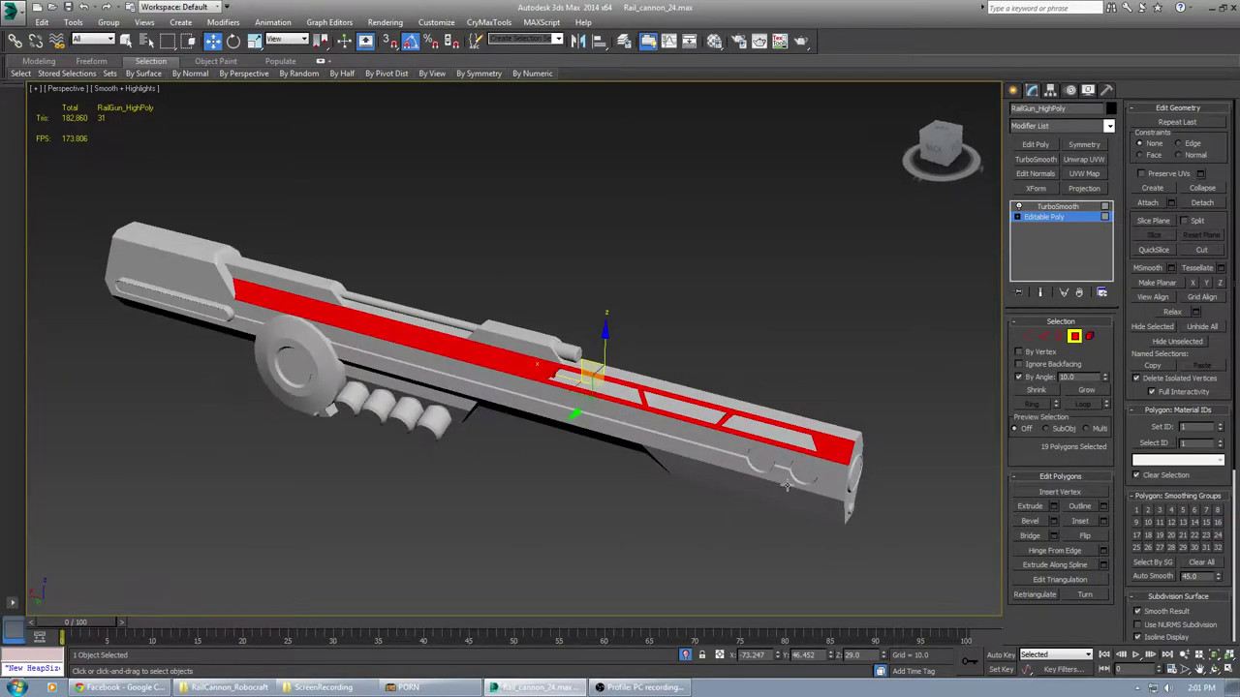
pyautogui.click(1206, 522)
pyautogui.keyDown('alt'); pyautogui.moveTo(584, 490); pyautogui.dragTo(560, 485, button='middle'); pyautogui.keyUp('alt')
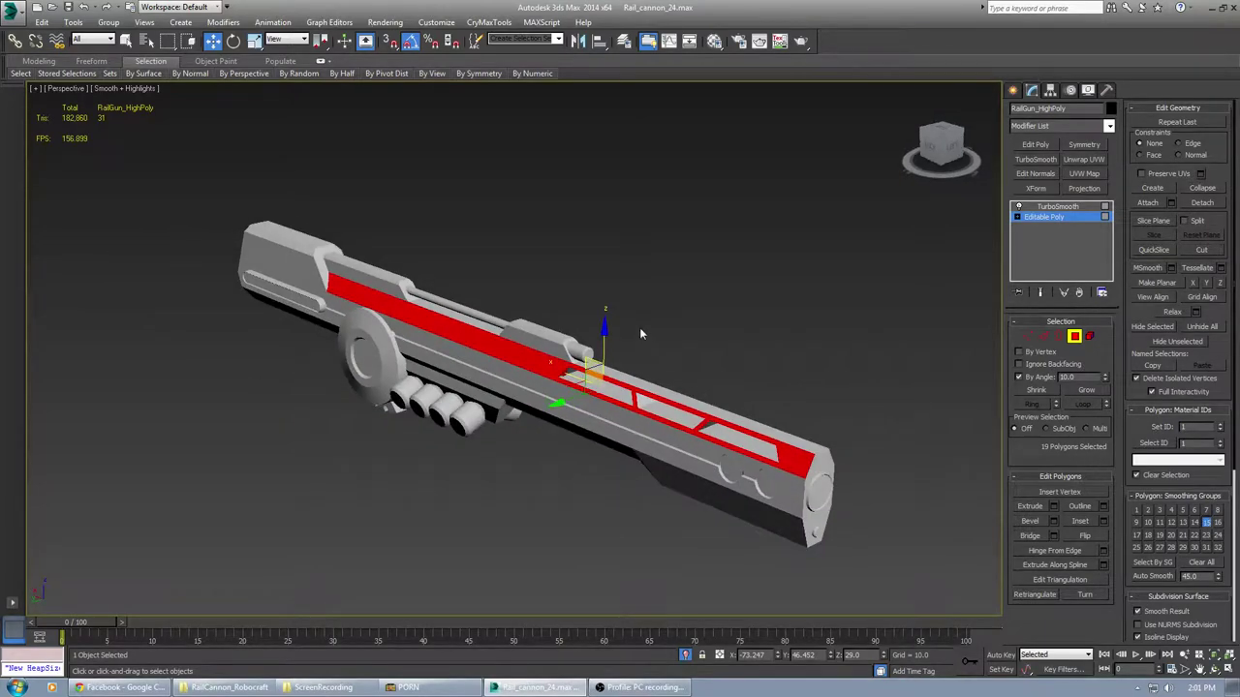
# Leave face editing, deselect the gun and inspect the smoothed body around the wheel and barrel slots
pyautogui.click(736, 343)
pyautogui.keyDown('alt'); pyautogui.moveTo(736, 342); pyautogui.dragTo(502, 401, button='middle'); pyautogui.keyUp('alt')
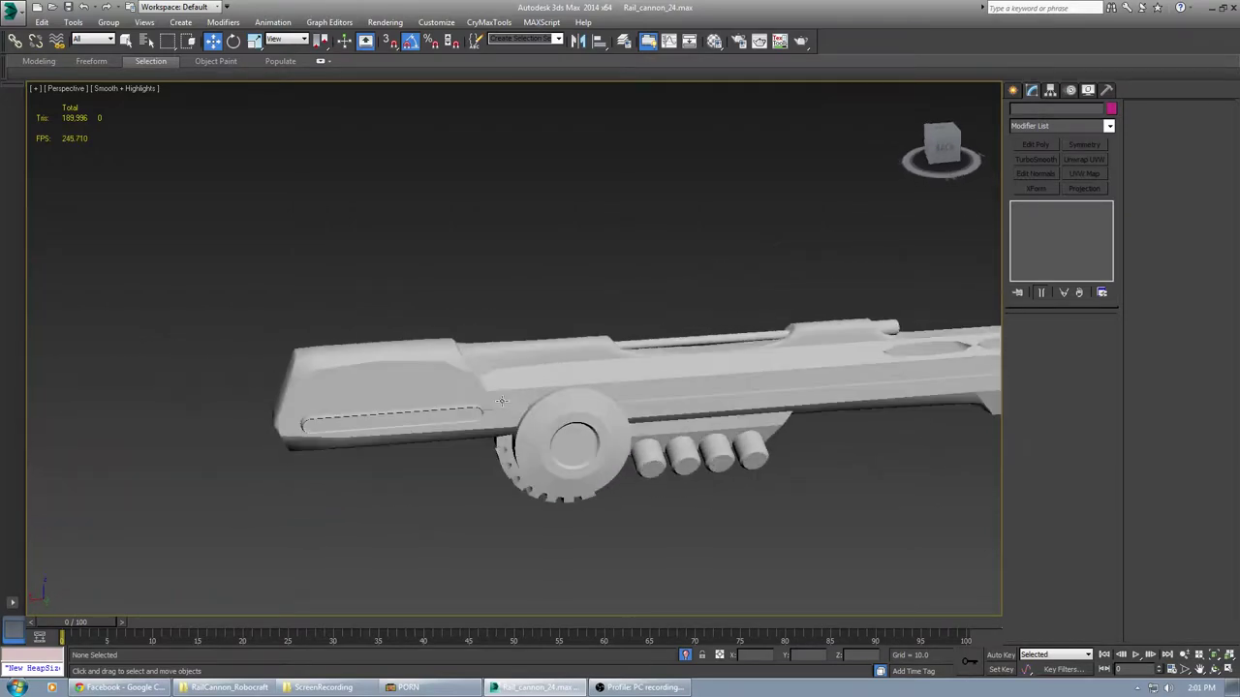
pyautogui.keyDown('alt'); pyautogui.moveTo(636, 372); pyautogui.dragTo(602, 374, button='middle'); pyautogui.keyUp('alt')
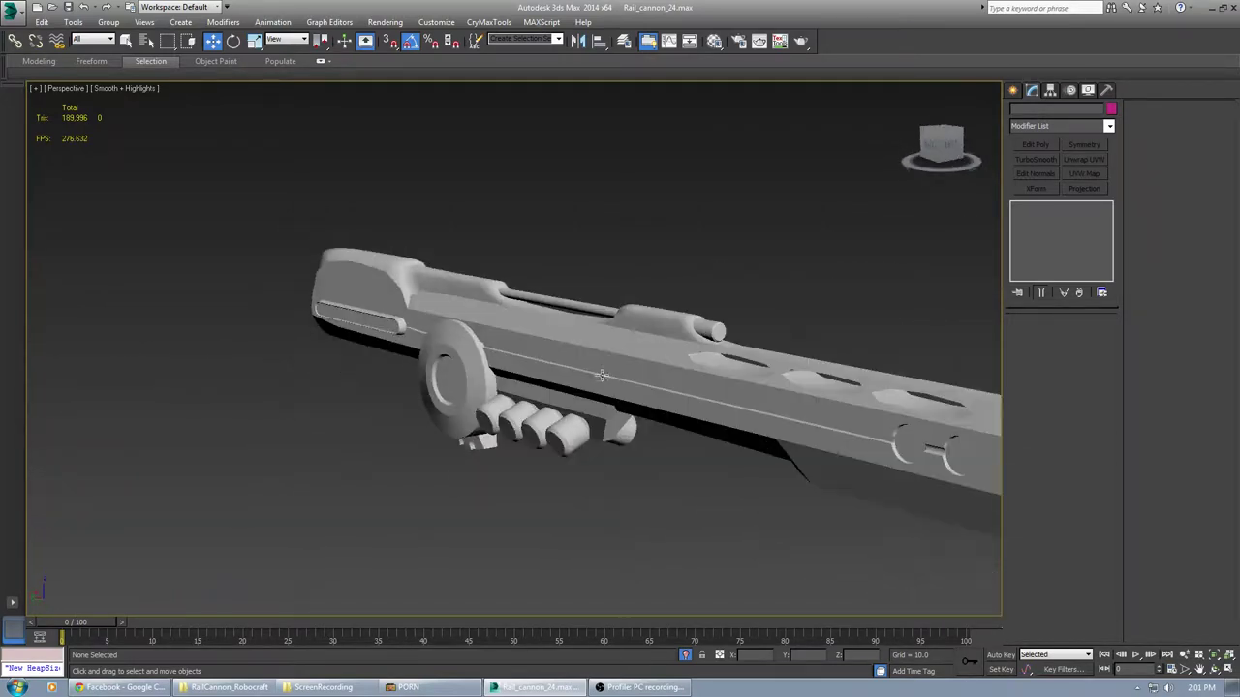
# Select the floor faces of the three upper barrel slots in the Editable Poly and assign them smoothing group 25
pyautogui.click(683, 400)
pyautogui.click(1080, 217)
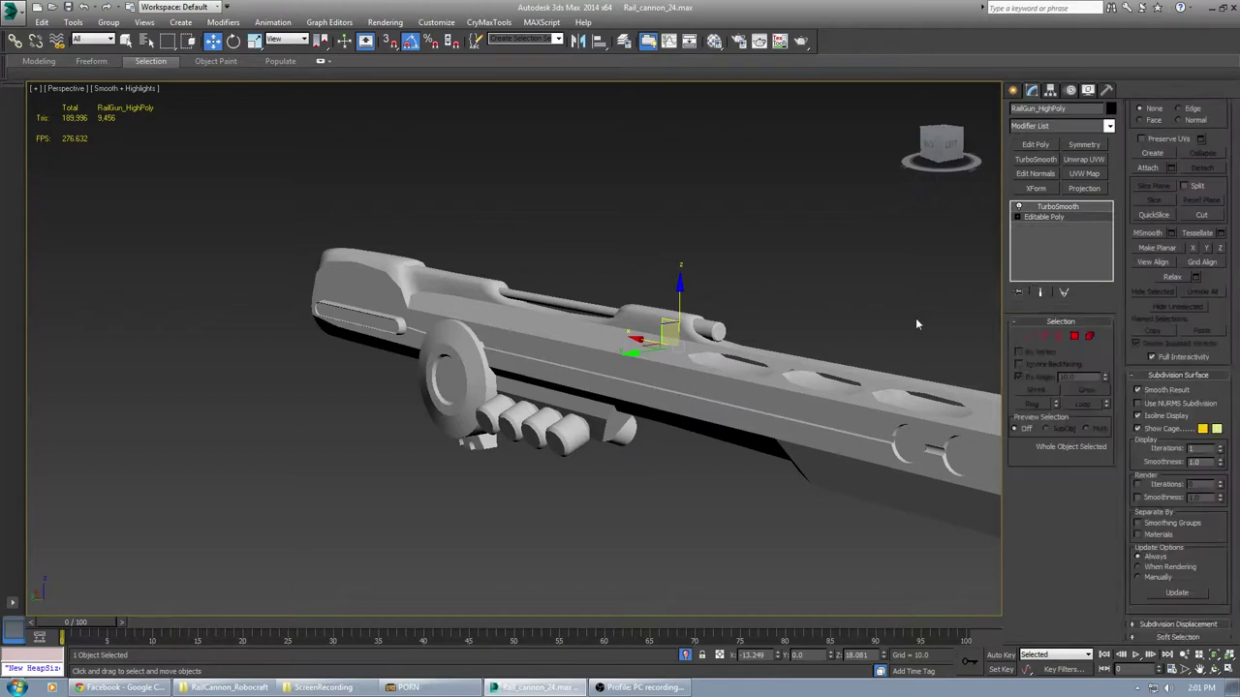
pyautogui.moveTo(918, 319); pyautogui.dragTo(735, 380, button='middle')
pyautogui.scroll(3, 741, 313)
pyautogui.scroll(-5, 741, 313)
pyautogui.scroll(3, 741, 315)
pyautogui.scroll(4, 736, 379)
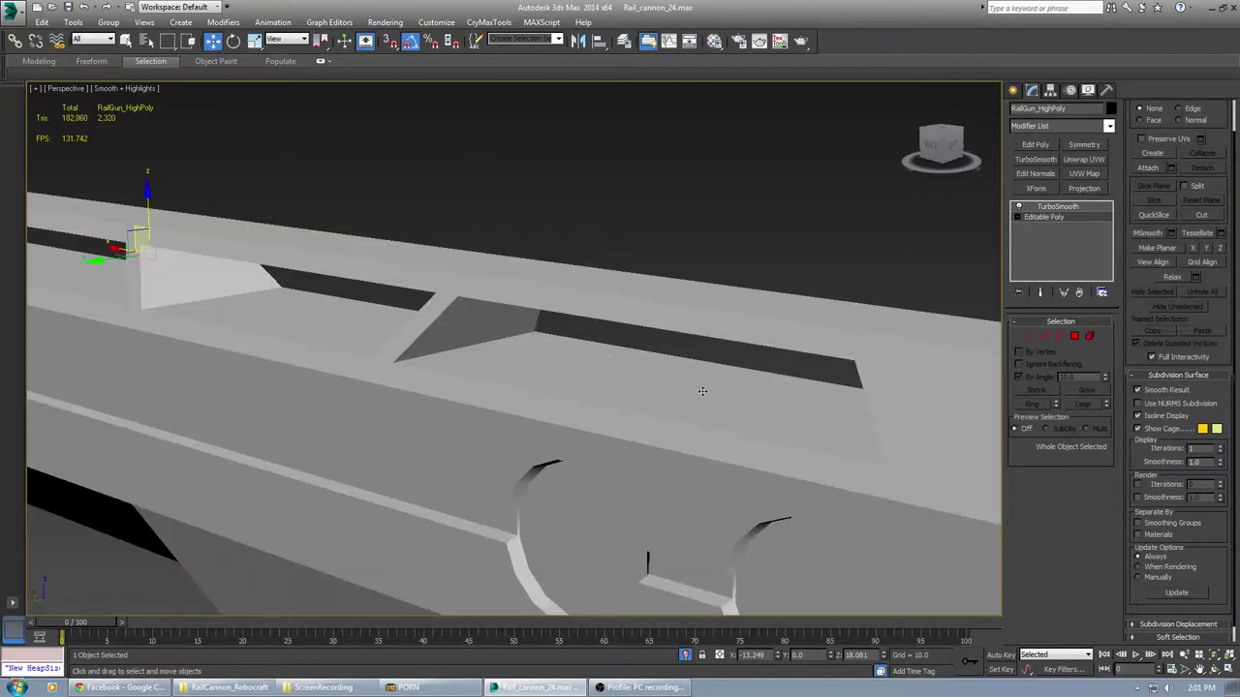
pyautogui.click(1075, 335)
pyautogui.click(641, 382)
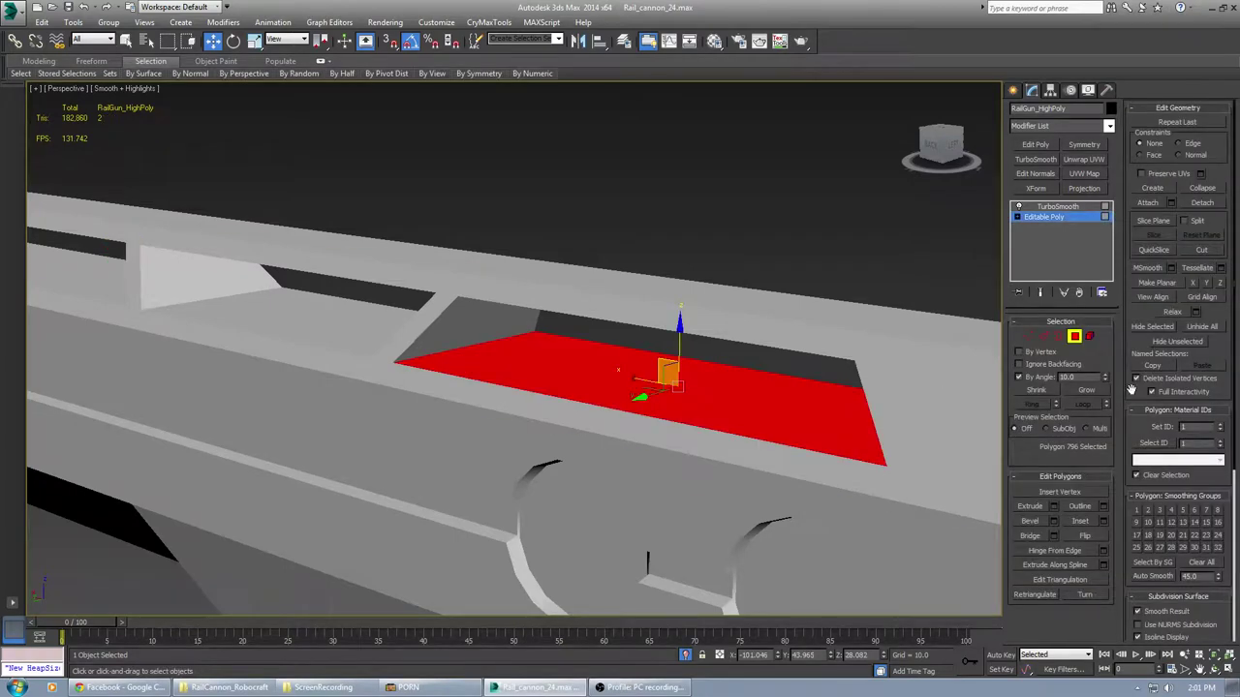
pyautogui.keyDown('ctrl'); pyautogui.click(242, 315); pyautogui.keyUp('ctrl')
pyautogui.moveTo(179, 308); pyautogui.dragTo(454, 381, button='middle')
pyautogui.keyDown('ctrl'); pyautogui.click(702, 442); pyautogui.keyUp('ctrl')
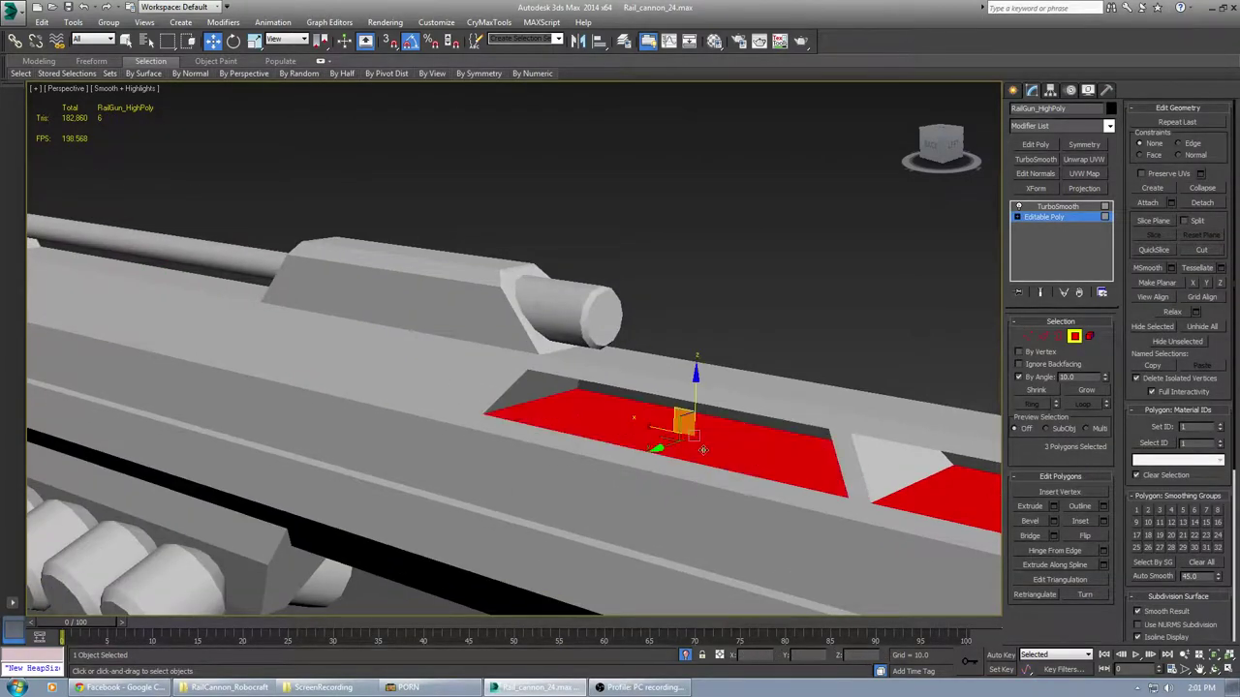
pyautogui.moveTo(729, 452); pyautogui.dragTo(656, 406, button='middle')
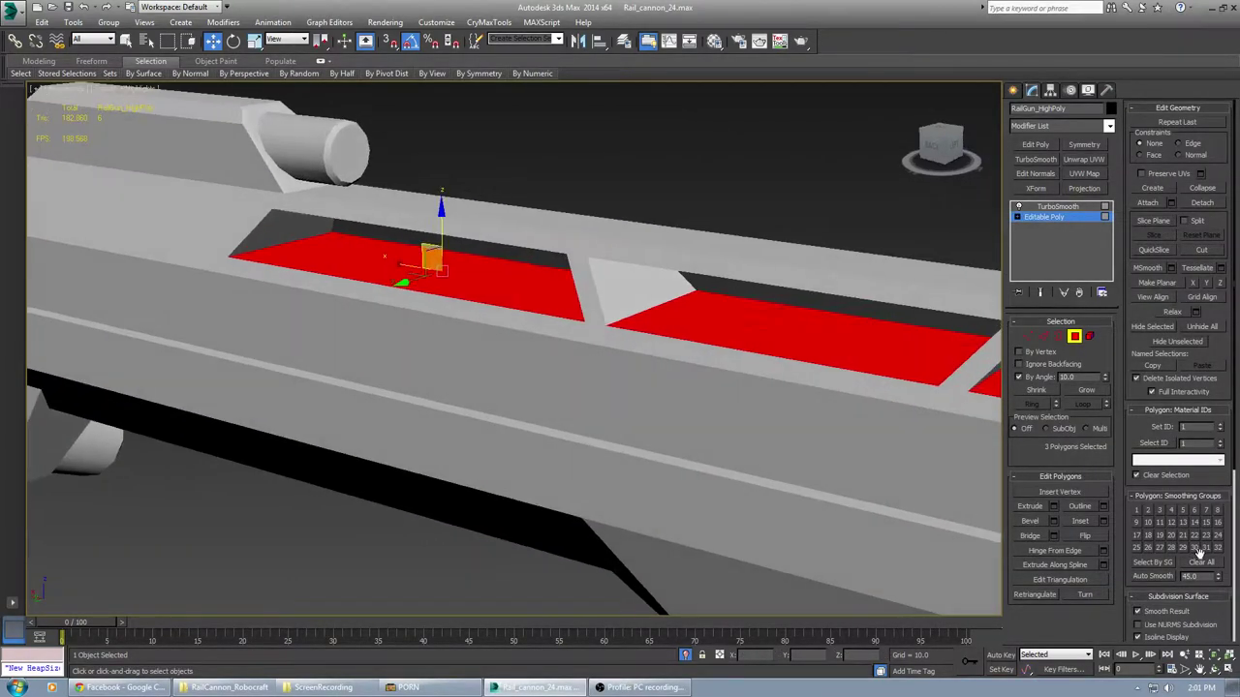
pyautogui.click(1136, 549)
# Select the long inner wall faces of the upper barrel slots from the opposite side
pyautogui.keyDown('alt'); pyautogui.moveTo(542, 402); pyautogui.dragTo(554, 350, button='middle'); pyautogui.keyUp('alt')
pyautogui.click(529, 311)
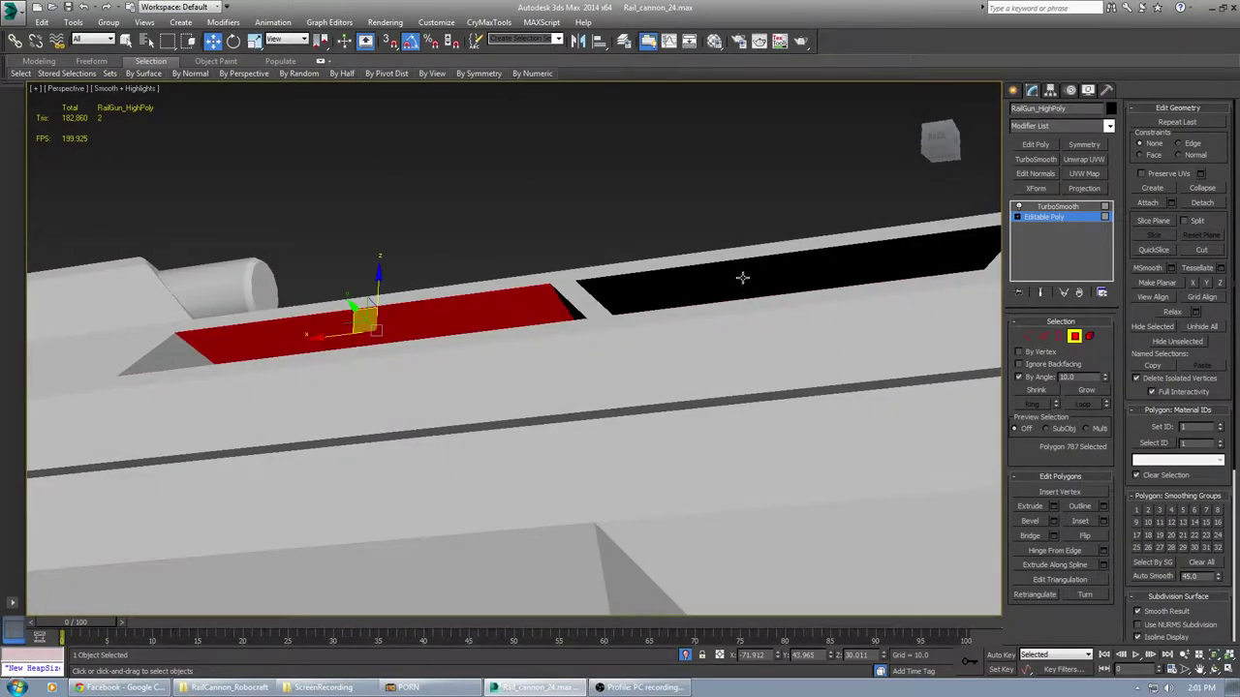
pyautogui.keyDown('alt'); pyautogui.moveTo(742, 278); pyautogui.dragTo(543, 462, button='middle'); pyautogui.keyUp('alt')
pyautogui.keyDown('ctrl'); pyautogui.click(465, 338); pyautogui.keyUp('ctrl')
# Select the six slanted end faces inside the three barrel slots and assign them smoothing group 18
pyautogui.click(573, 438)
pyautogui.keyDown('ctrl'); pyautogui.click(593, 434); pyautogui.keyUp('ctrl')
pyautogui.keyDown('alt'); pyautogui.moveTo(678, 435); pyautogui.dragTo(572, 442, button='middle'); pyautogui.keyUp('alt')
pyautogui.keyDown('ctrl'); pyautogui.click(196, 422); pyautogui.keyUp('ctrl')
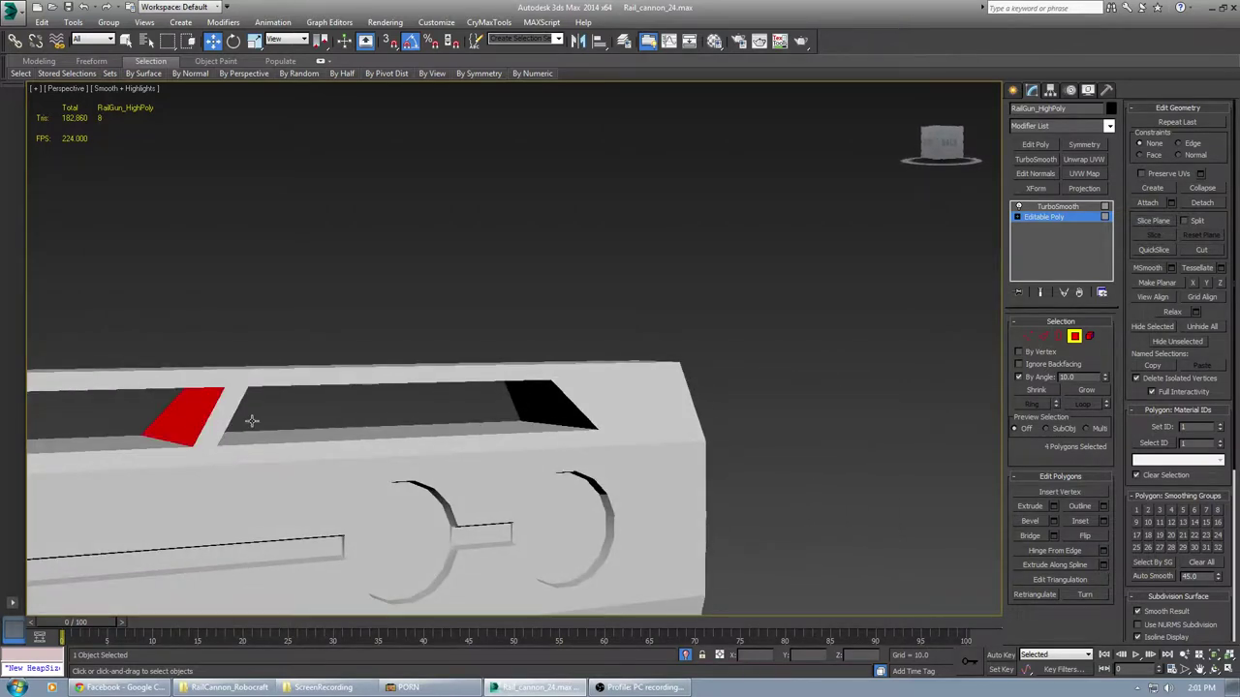
pyautogui.scroll(-5, 319, 426)
pyautogui.keyDown('alt'); pyautogui.moveTo(299, 429); pyautogui.dragTo(259, 429, button='middle'); pyautogui.keyUp('alt')
pyautogui.keyDown('ctrl'); pyautogui.click(296, 421); pyautogui.keyUp('ctrl')
pyautogui.keyDown('alt'); pyautogui.moveTo(345, 433); pyautogui.dragTo(645, 459, button='middle'); pyautogui.keyUp('alt')
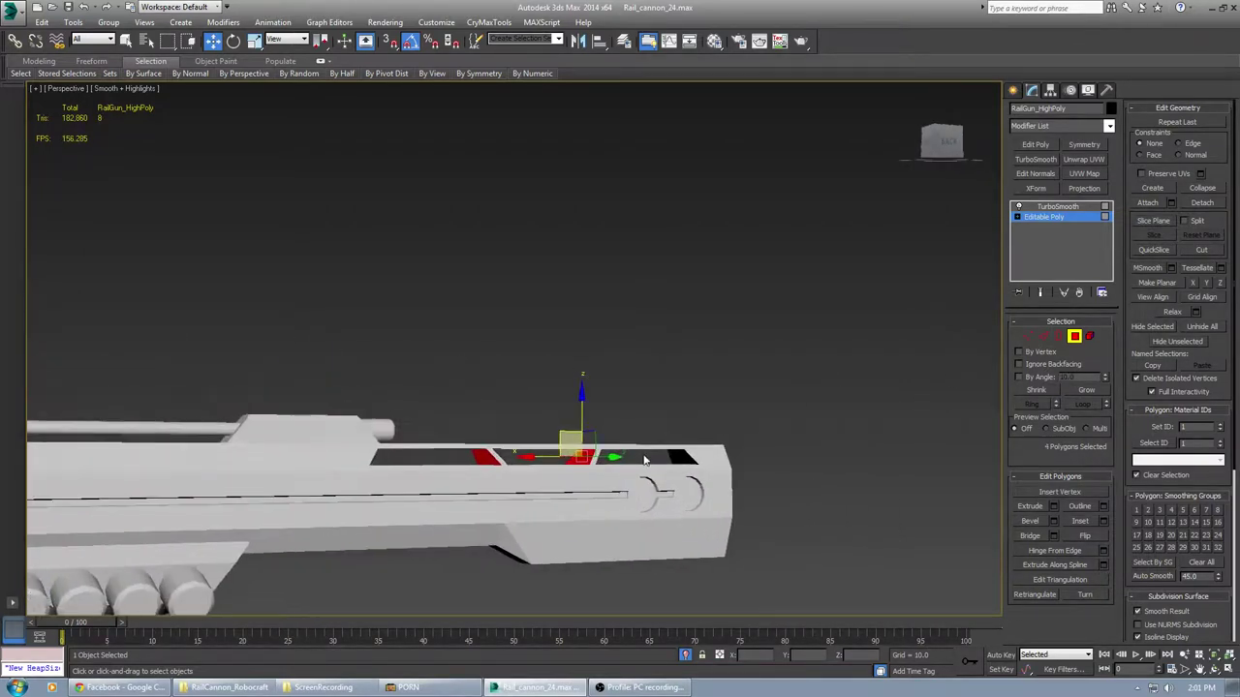
pyautogui.scroll(5, 666, 454)
pyautogui.keyDown('ctrl'); pyautogui.click(767, 455); pyautogui.keyUp('ctrl')
pyautogui.scroll(-4, 777, 457)
pyautogui.keyDown('alt'); pyautogui.moveTo(789, 463); pyautogui.dragTo(246, 429, button='middle'); pyautogui.keyUp('alt')
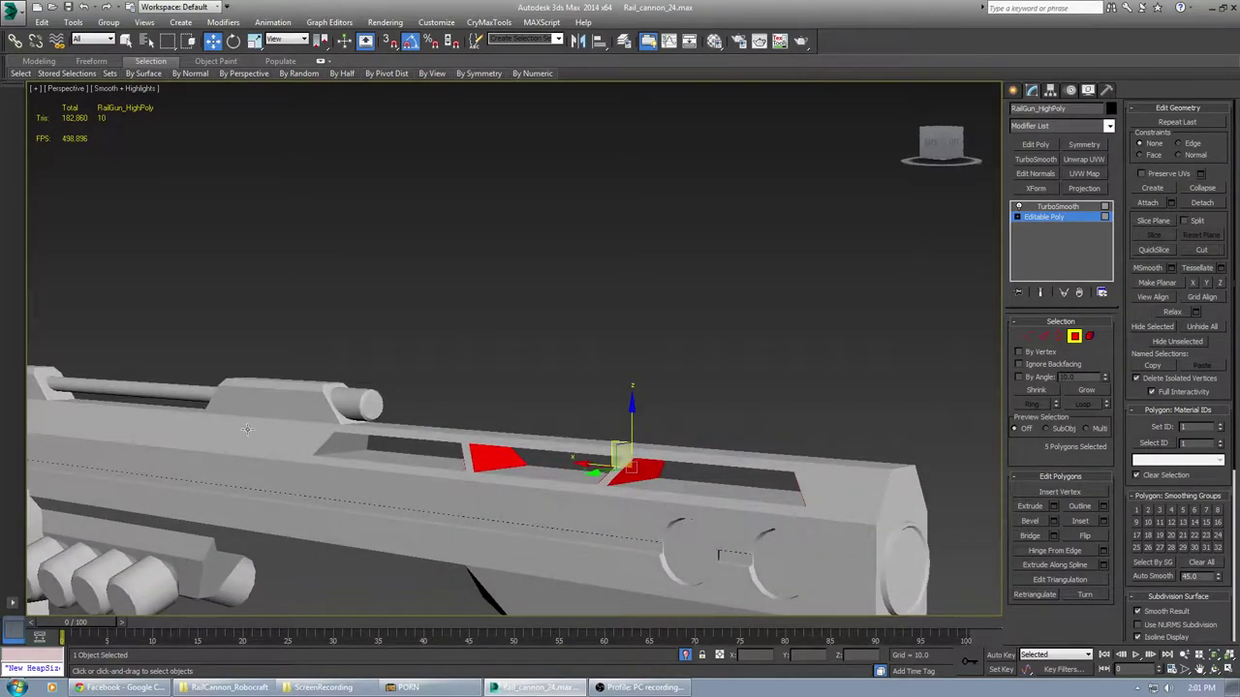
pyautogui.keyDown('ctrl'); pyautogui.click(339, 443); pyautogui.keyUp('ctrl')
pyautogui.keyDown('alt'); pyautogui.moveTo(687, 514); pyautogui.dragTo(756, 512, button='middle'); pyautogui.keyUp('alt')
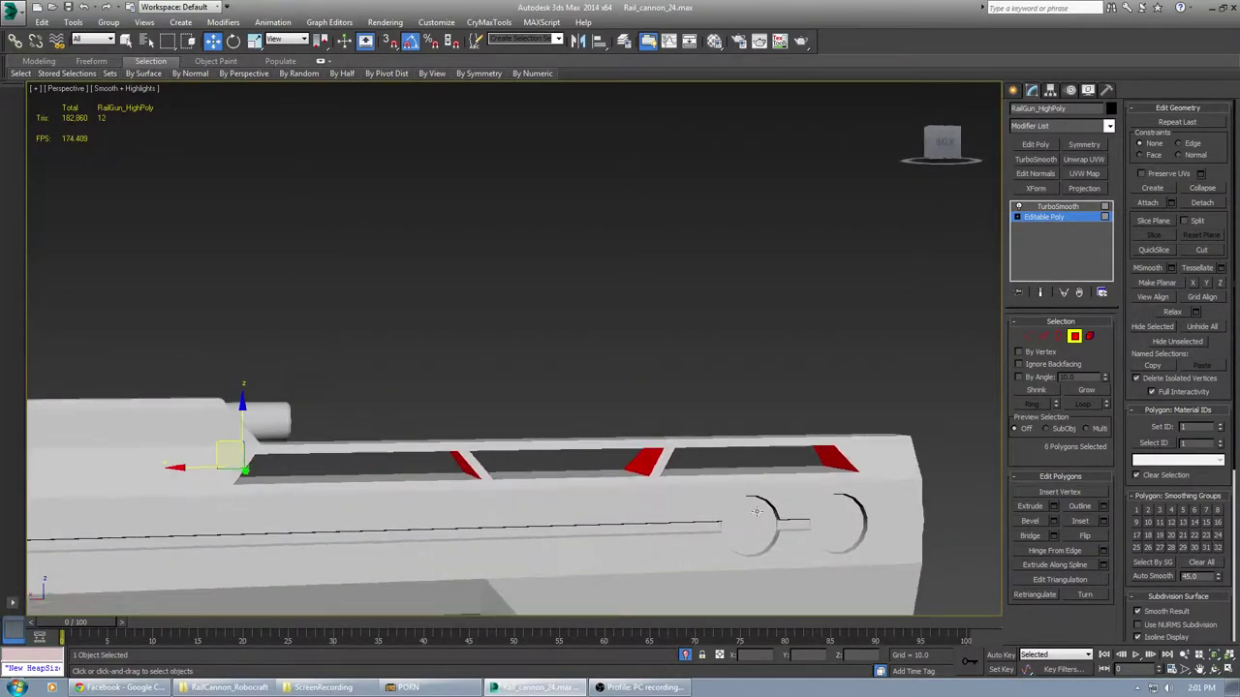
pyautogui.keyDown('alt'); pyautogui.moveTo(729, 438); pyautogui.dragTo(865, 289, button='middle'); pyautogui.keyUp('alt')
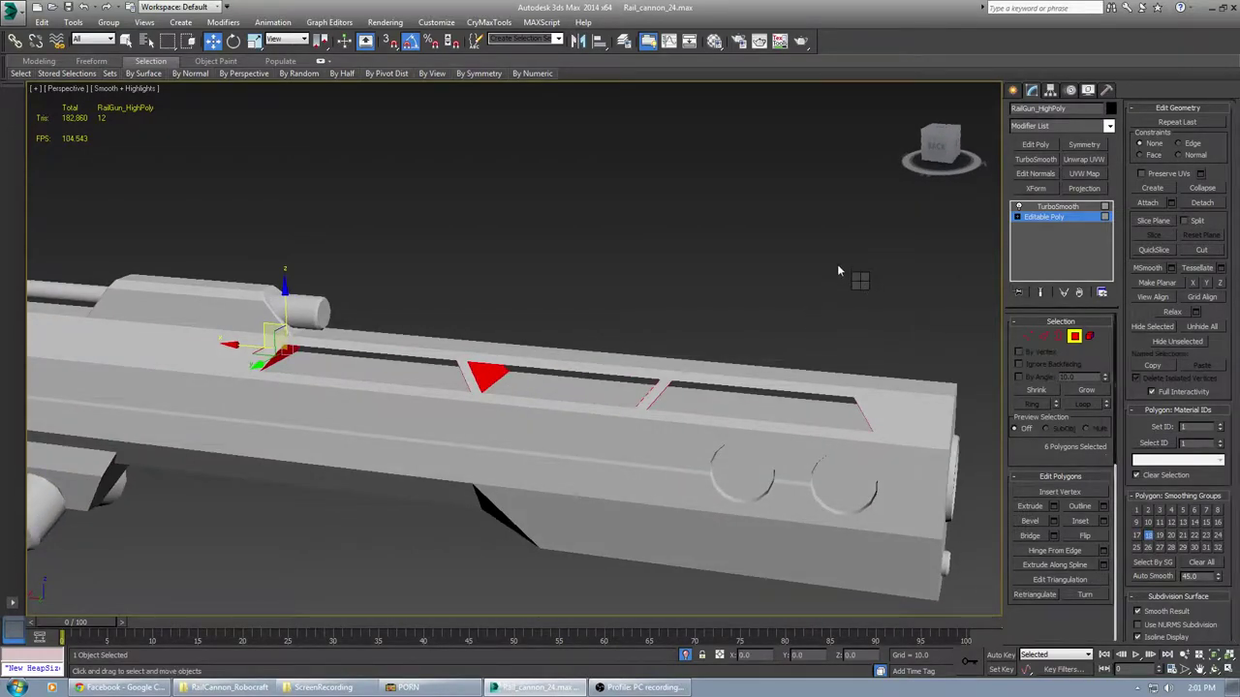
# Return to TurboSmooth and examine the smoothed barrel slots, muzzle and underside of the gun
pyautogui.click(1062, 217)
pyautogui.click(1061, 207)
pyautogui.keyDown('alt'); pyautogui.moveTo(697, 375); pyautogui.dragTo(725, 378, button='middle'); pyautogui.keyUp('alt')
pyautogui.scroll(4, 530, 344)
pyautogui.scroll(-4, 585, 337)
pyautogui.keyDown('alt'); pyautogui.moveTo(585, 337); pyautogui.dragTo(553, 351, button='middle'); pyautogui.keyUp('alt')
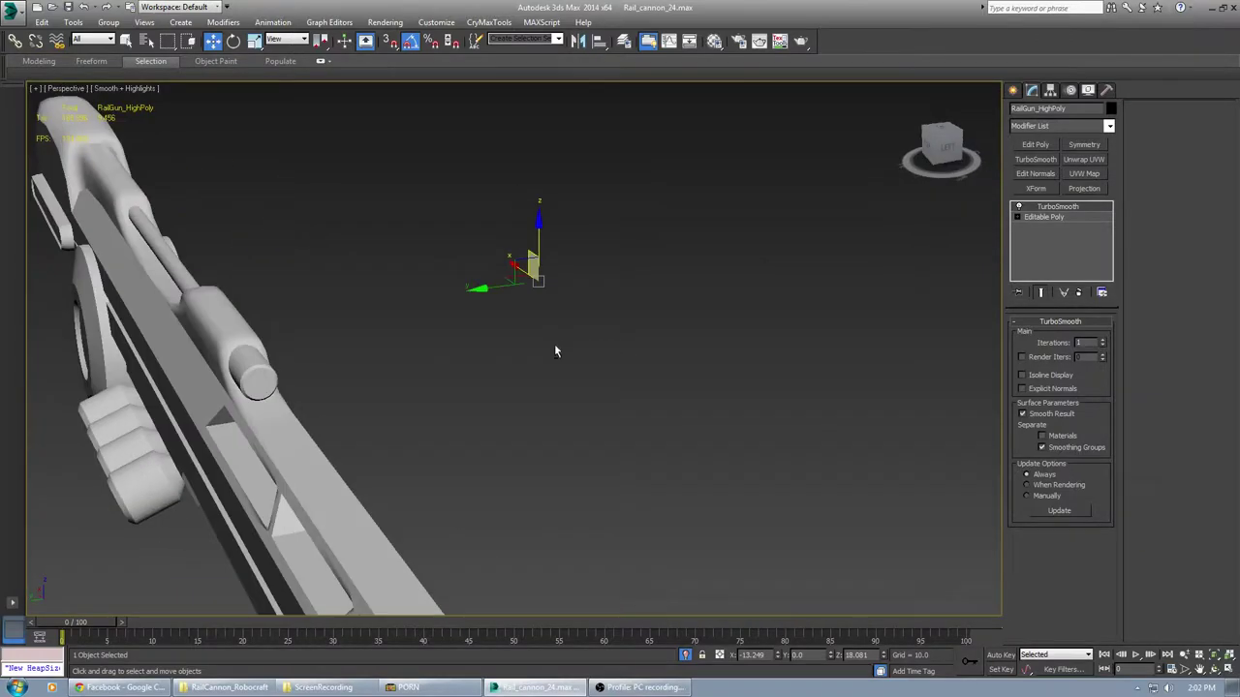
pyautogui.scroll(-4, 553, 351)
pyautogui.scroll(4, 499, 442)
pyautogui.scroll(-8, 540, 479)
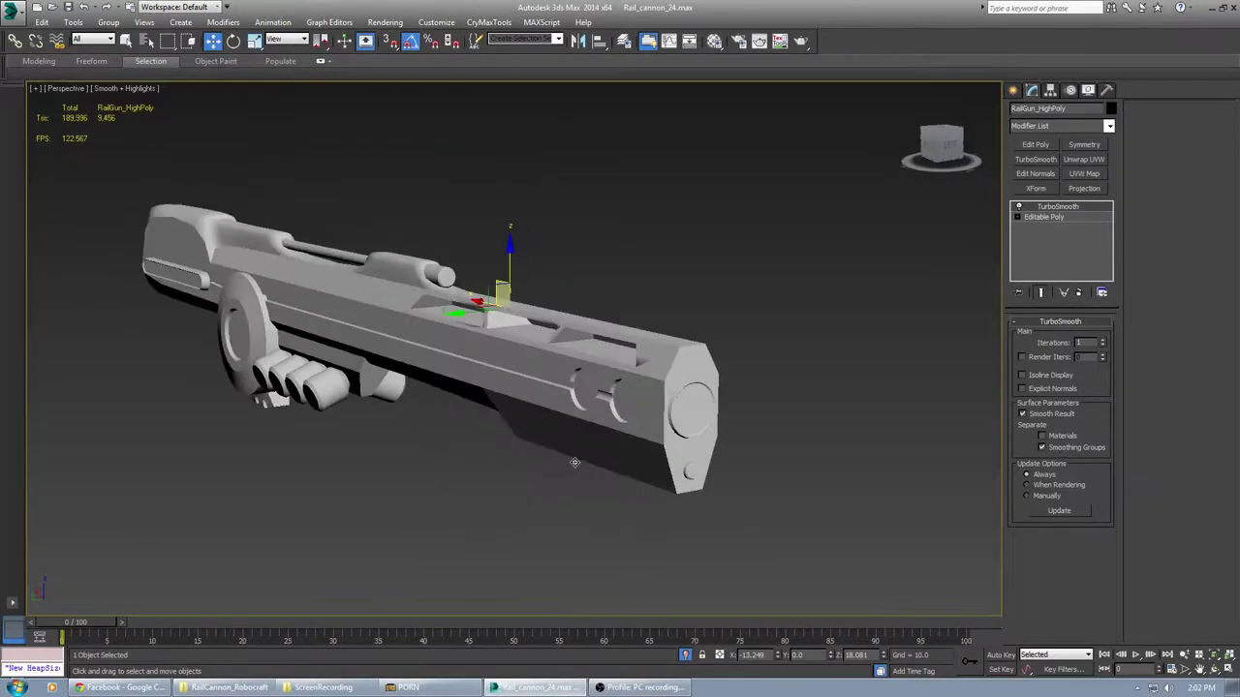
pyautogui.keyDown('alt'); pyautogui.moveTo(540, 480); pyautogui.dragTo(841, 343, button='middle'); pyautogui.keyUp('alt')
pyautogui.press('z')
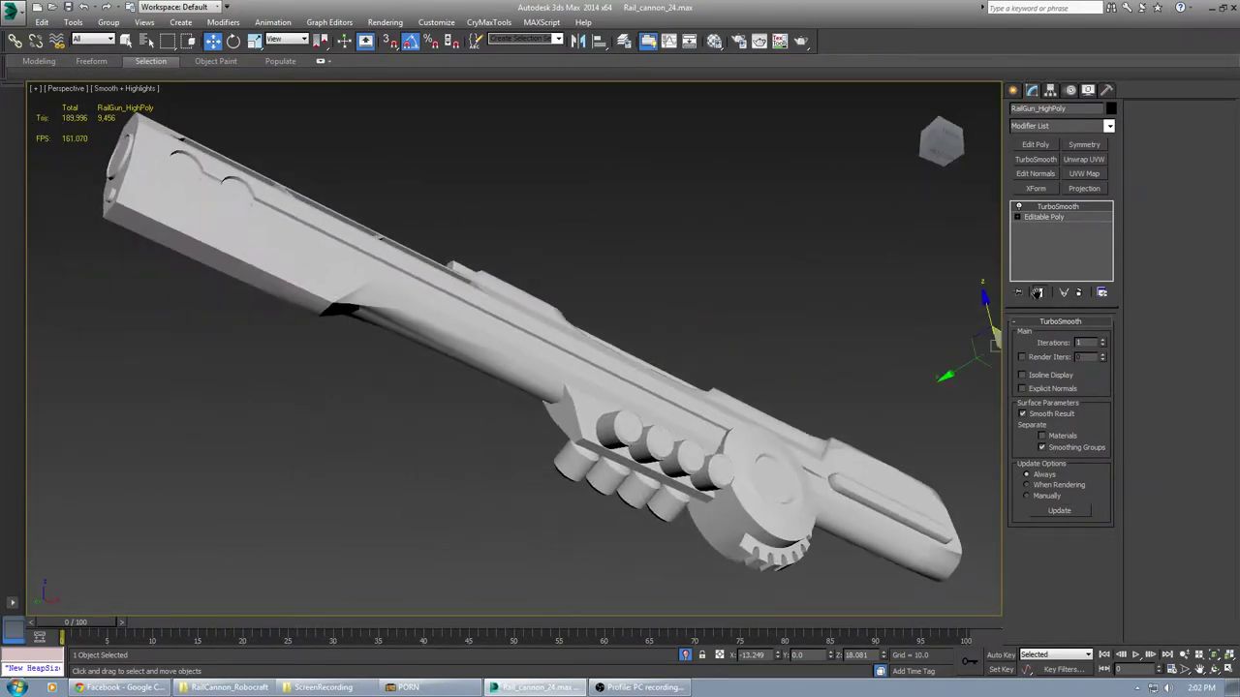
# Select the two long lower bevel faces, behind the muzzle block and under the rear body, and assign smoothing group 17
pyautogui.click(1065, 216)
pyautogui.scroll(8, 407, 402)
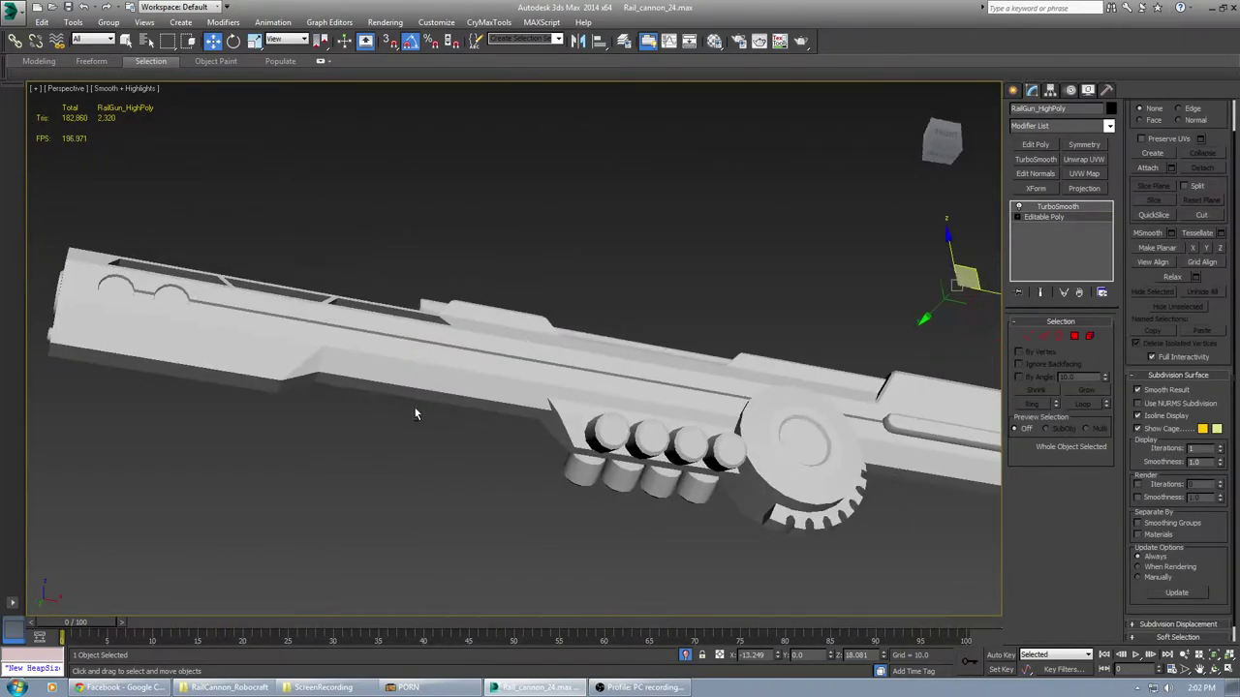
pyautogui.press('4')
pyautogui.click(443, 372)
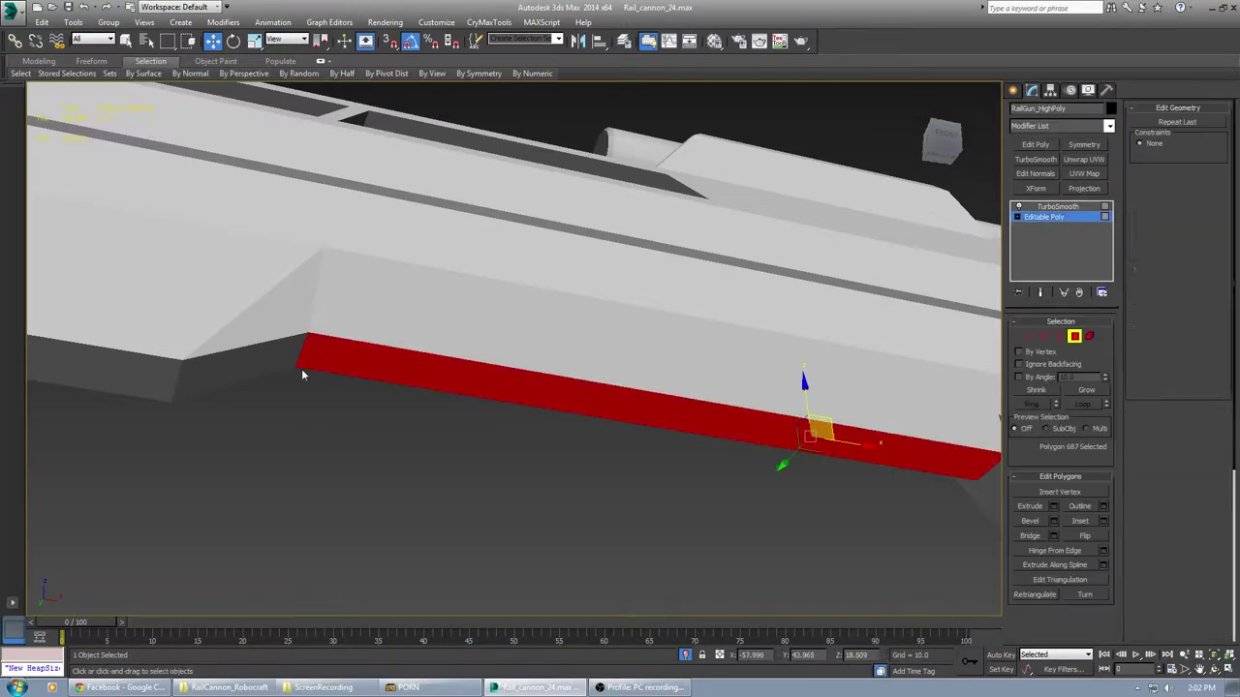
pyautogui.keyDown('alt'); pyautogui.moveTo(324, 355); pyautogui.dragTo(390, 410, button='middle'); pyautogui.keyUp('alt')
pyautogui.scroll(-8, 391, 410)
pyautogui.keyDown('alt'); pyautogui.moveTo(534, 428); pyautogui.dragTo(782, 273, button='middle'); pyautogui.keyUp('alt')
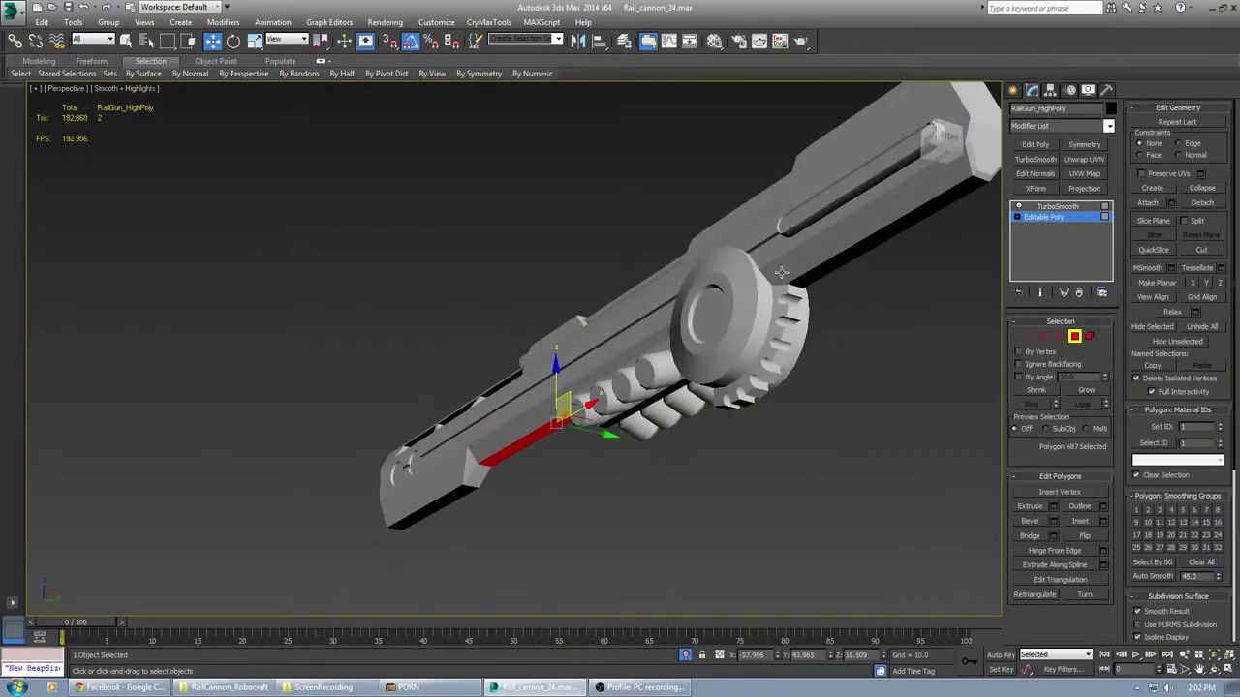
pyautogui.keyDown('ctrl'); pyautogui.click(828, 268); pyautogui.keyUp('ctrl')
pyautogui.keyDown('alt'); pyautogui.moveTo(802, 355); pyautogui.dragTo(755, 485, button='middle'); pyautogui.keyUp('alt')
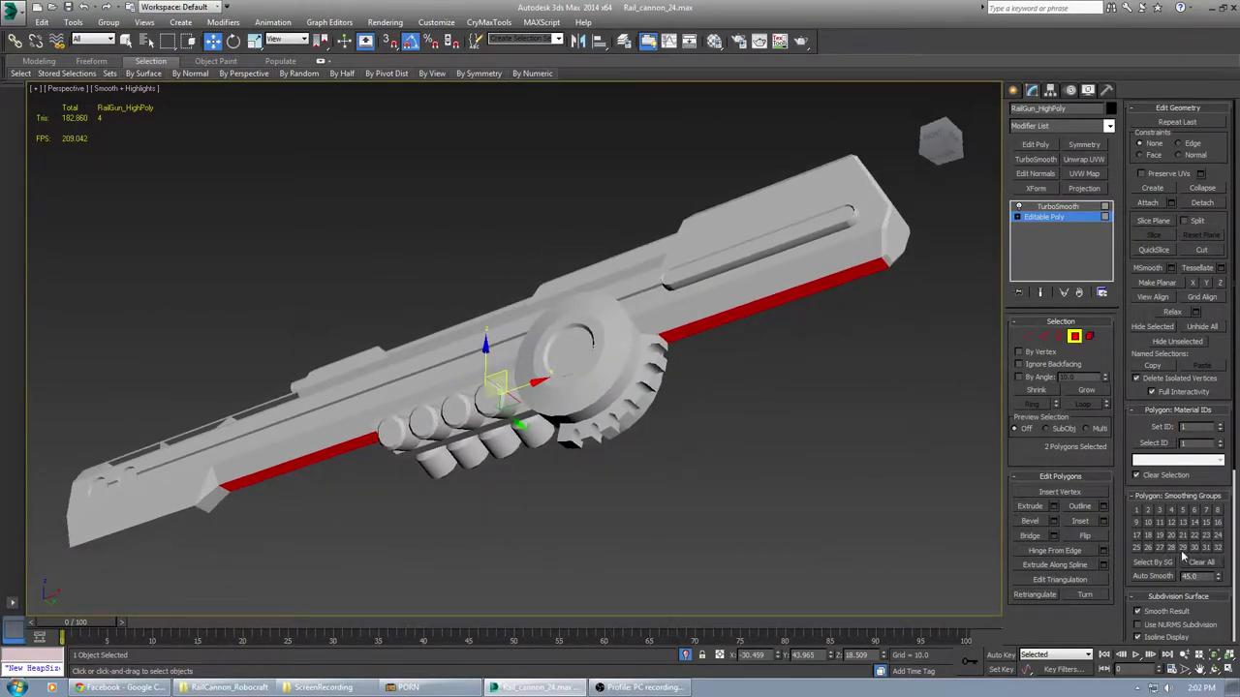
pyautogui.keyDown('alt'); pyautogui.moveTo(833, 484); pyautogui.dragTo(748, 473, button='middle'); pyautogui.keyUp('alt')
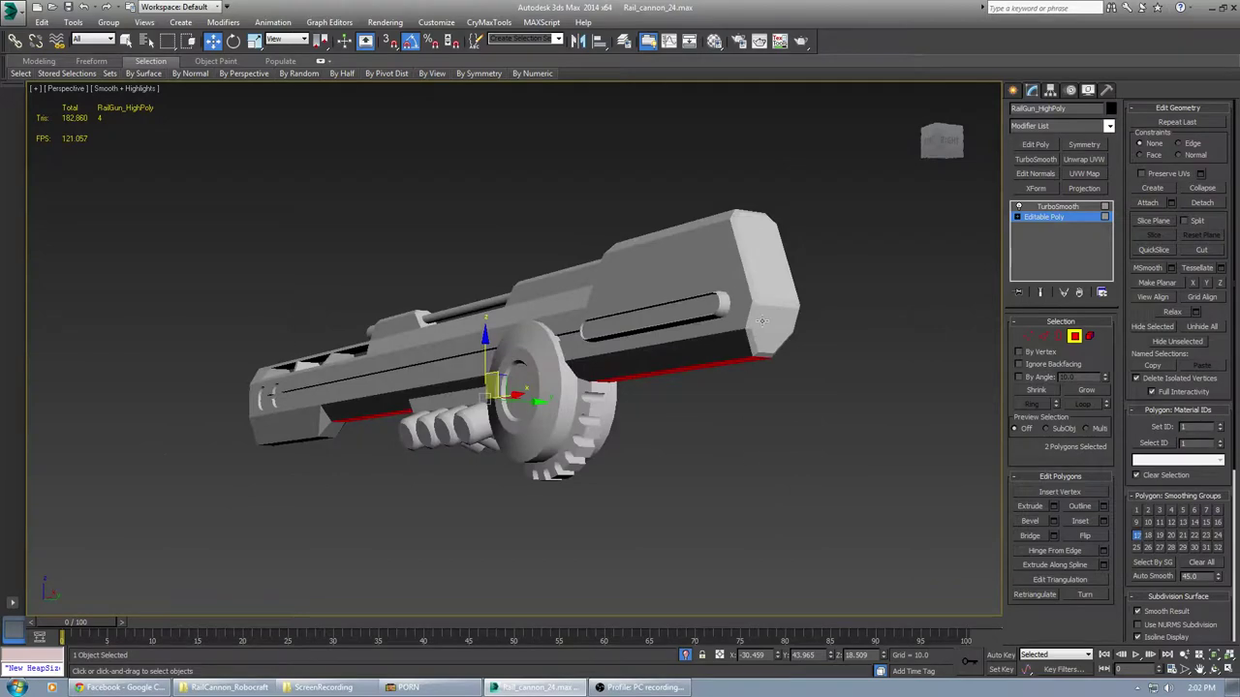
# Select the five flat faces on the rear end of the gun and assign them smoothing group 19
pyautogui.click(774, 319)
pyautogui.scroll(3, 761, 342)
pyautogui.keyDown('alt'); pyautogui.moveTo(774, 319); pyautogui.dragTo(784, 345, button='middle'); pyautogui.keyUp('alt')
pyautogui.keyDown('ctrl'); pyautogui.click(790, 348); pyautogui.keyUp('ctrl')
pyautogui.keyDown('ctrl'); pyautogui.click(789, 348); pyautogui.keyUp('ctrl')
pyautogui.keyDown('ctrl'); pyautogui.click(718, 377); pyautogui.keyUp('ctrl')
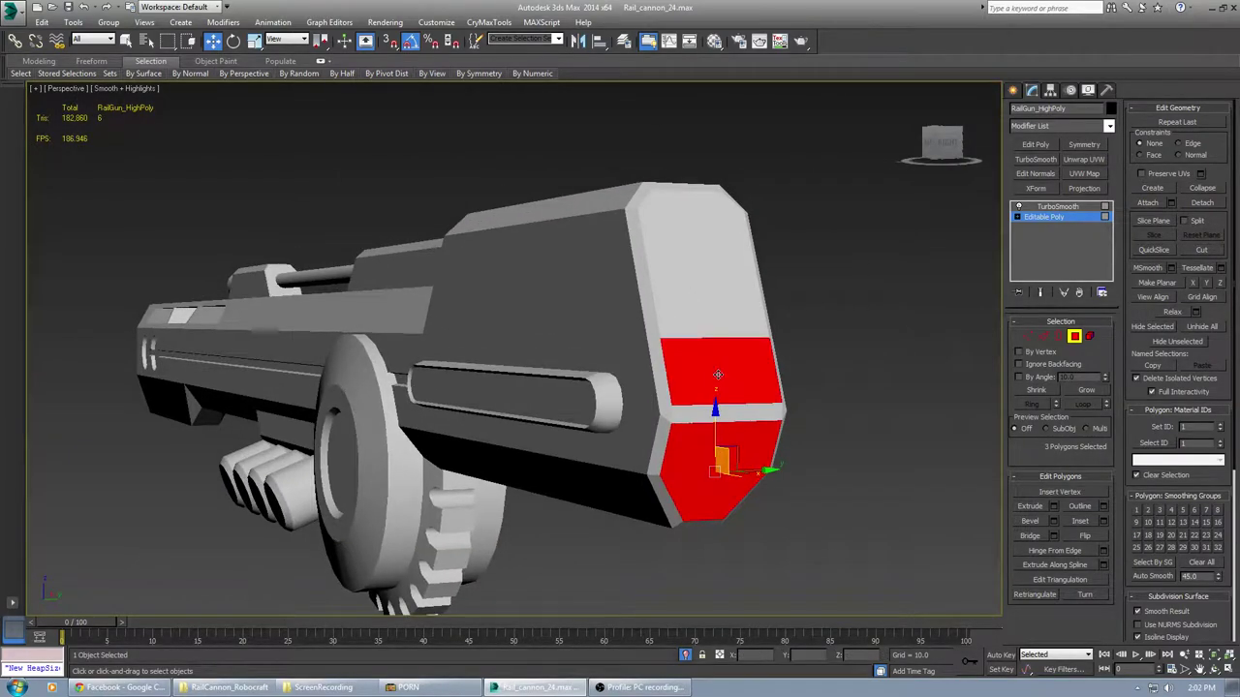
pyautogui.keyDown('ctrl'); pyautogui.click(682, 276); pyautogui.keyUp('ctrl')
pyautogui.keyDown('ctrl'); pyautogui.click(684, 205); pyautogui.keyUp('ctrl')
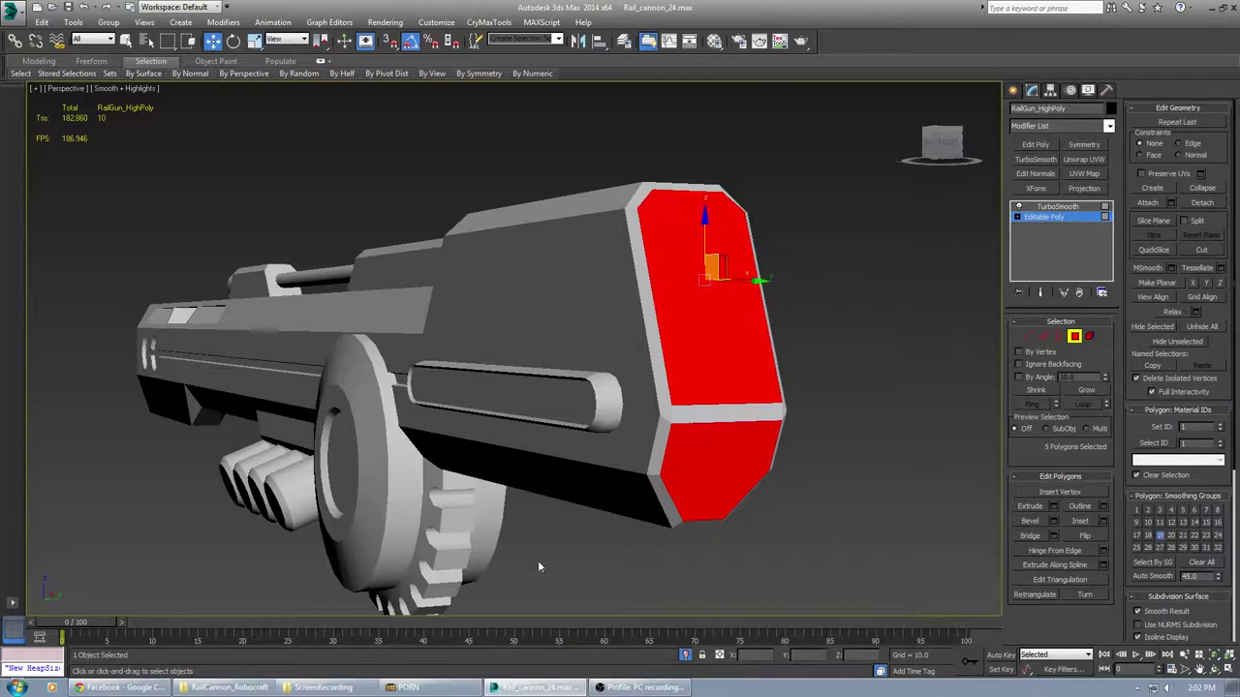
# Select the small slanted faces behind the muzzle block's underside one after another, assigning smoothing group 1 to the bottom face
pyautogui.moveTo(538, 566); pyautogui.dragTo(654, 522, button='middle')
pyautogui.keyDown('alt'); pyautogui.moveTo(362, 482); pyautogui.dragTo(397, 417, button='middle'); pyautogui.keyUp('alt')
pyautogui.moveTo(133, 547); pyautogui.dragTo(572, 541, button='middle')
pyautogui.scroll(5, 304, 489)
pyautogui.click(278, 511)
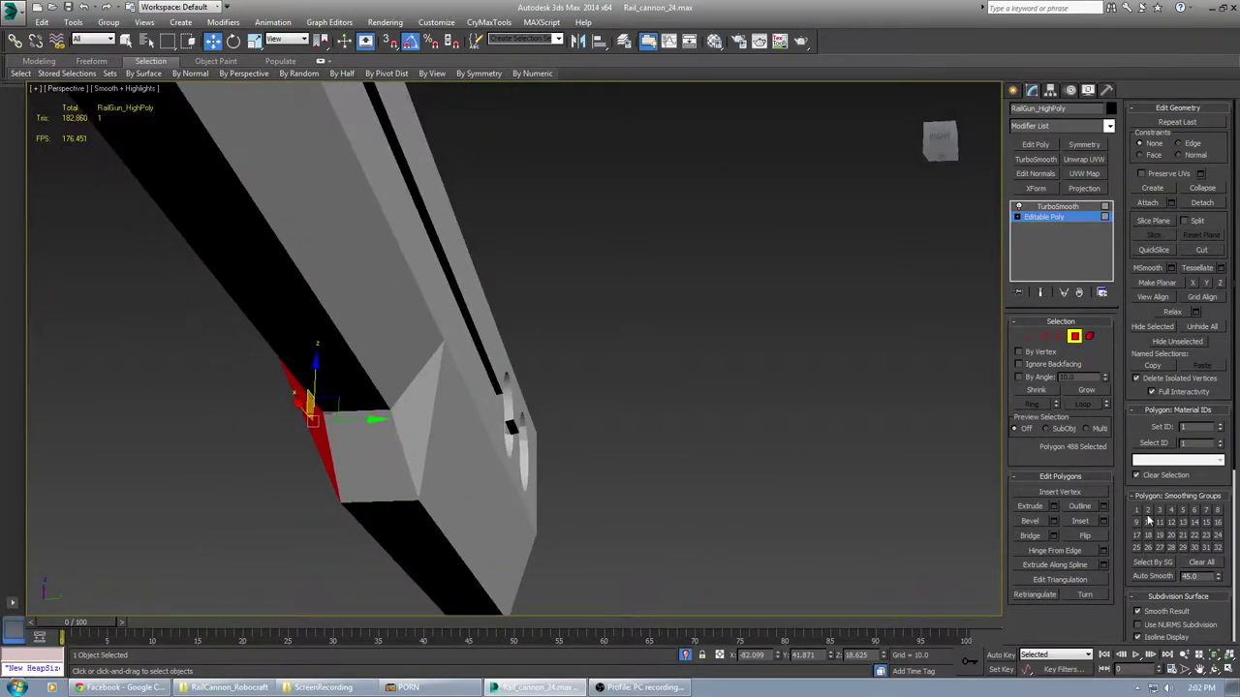
pyautogui.click(420, 424)
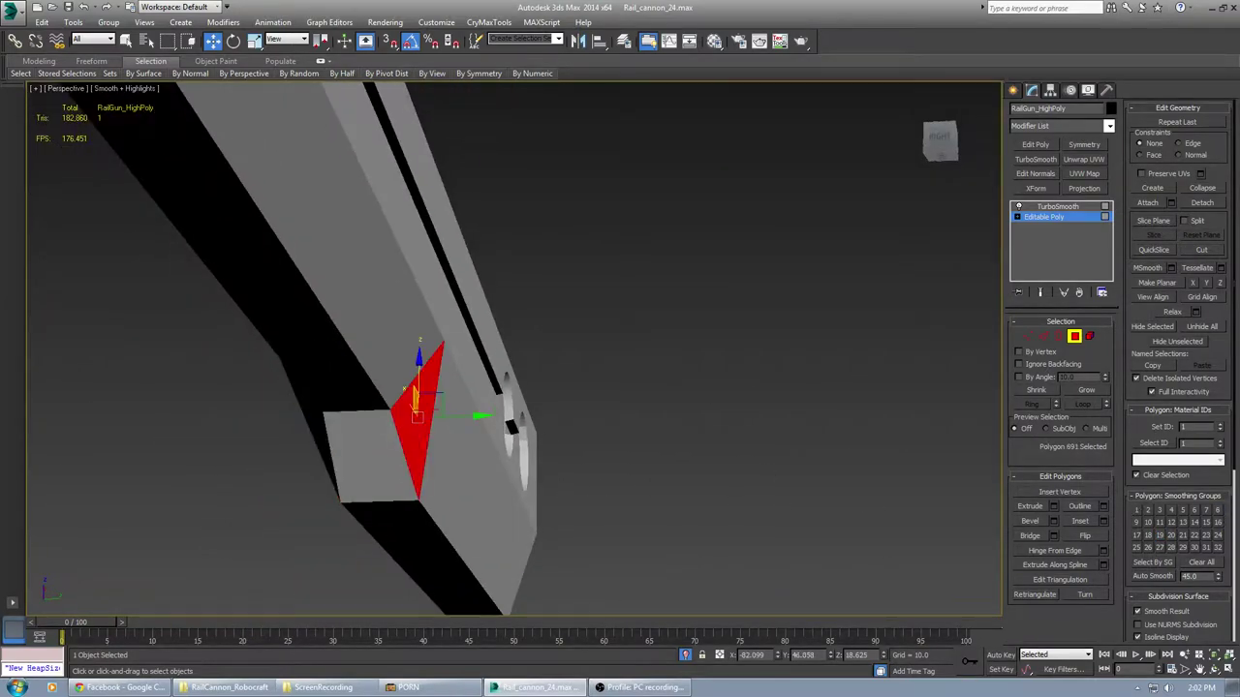
pyautogui.click(359, 462)
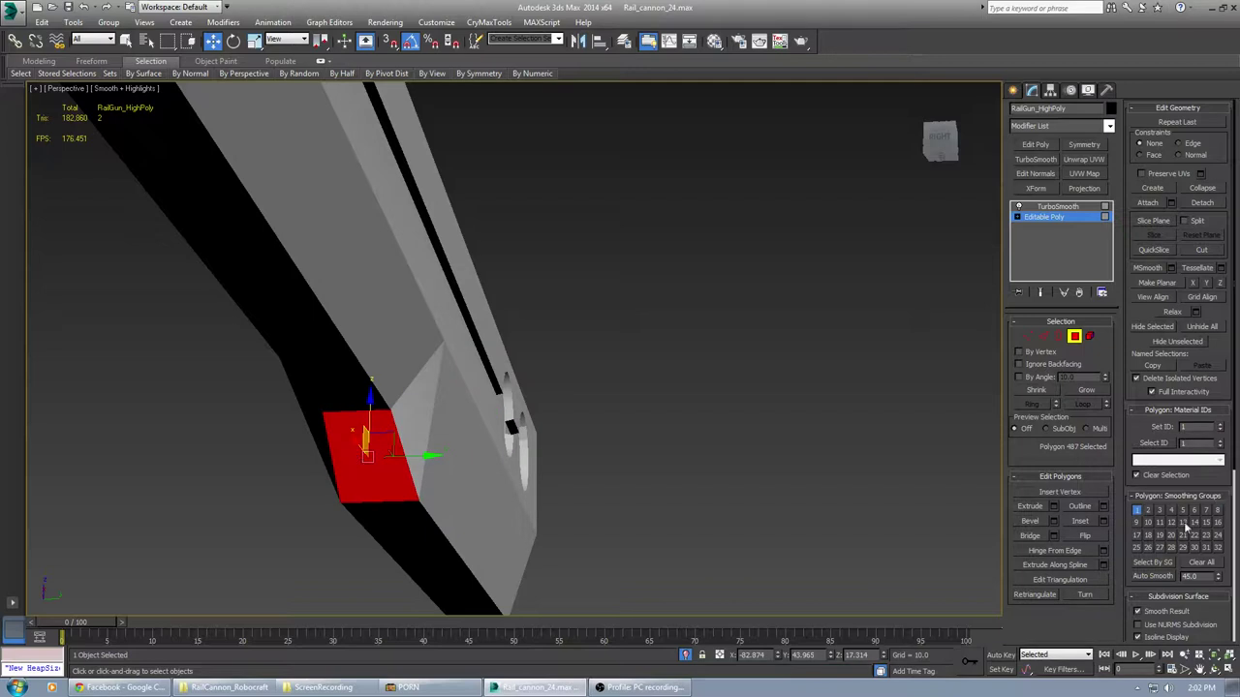
# Select the long top face of the small raised block on the barrel and assign it smoothing group 1
pyautogui.scroll(-8, 704, 554)
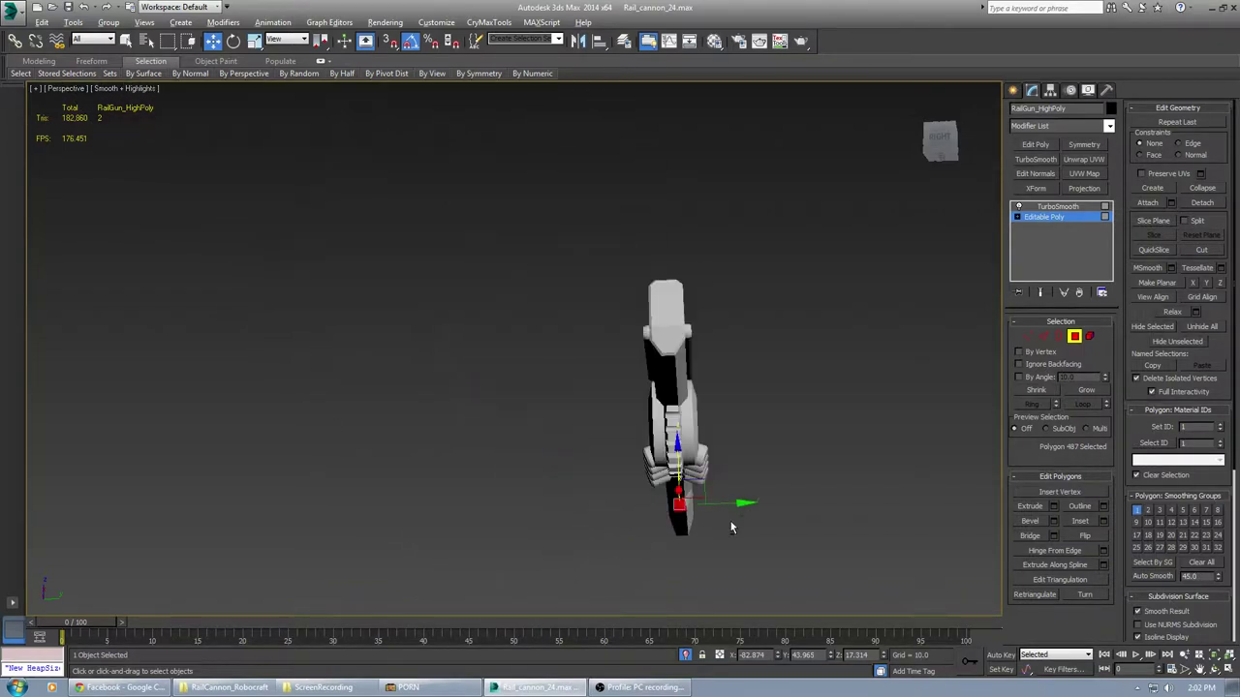
pyautogui.keyDown('alt'); pyautogui.moveTo(731, 524); pyautogui.dragTo(708, 529, button='middle'); pyautogui.keyUp('alt')
pyautogui.scroll(-2, 475, 438)
pyautogui.scroll(8, 572, 449)
pyautogui.keyDown('alt'); pyautogui.moveTo(558, 413); pyautogui.dragTo(640, 464, button='middle'); pyautogui.keyUp('alt')
pyautogui.click(589, 439)
pyautogui.scroll(5, 728, 443)
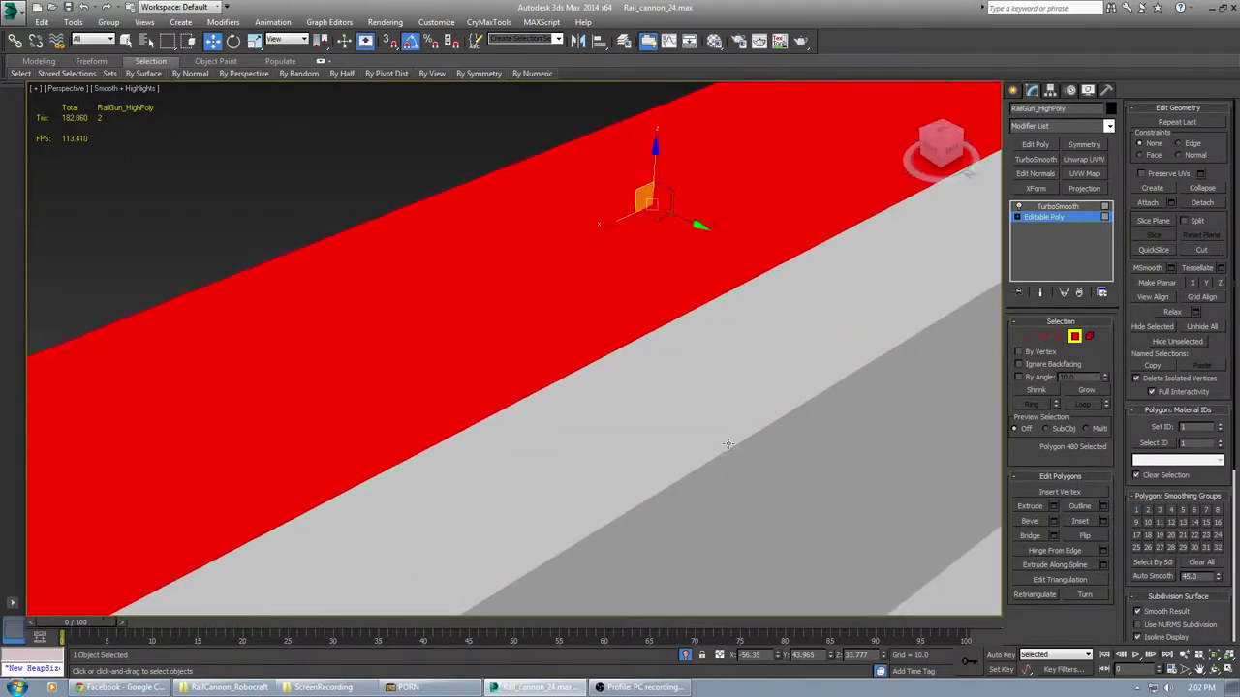
pyautogui.scroll(-4, 728, 443)
pyautogui.keyDown('alt'); pyautogui.moveTo(727, 442); pyautogui.dragTo(792, 452, button='middle'); pyautogui.keyUp('alt')
pyautogui.keyDown('alt'); pyautogui.moveTo(812, 448); pyautogui.dragTo(849, 440, button='middle'); pyautogui.keyUp('alt')
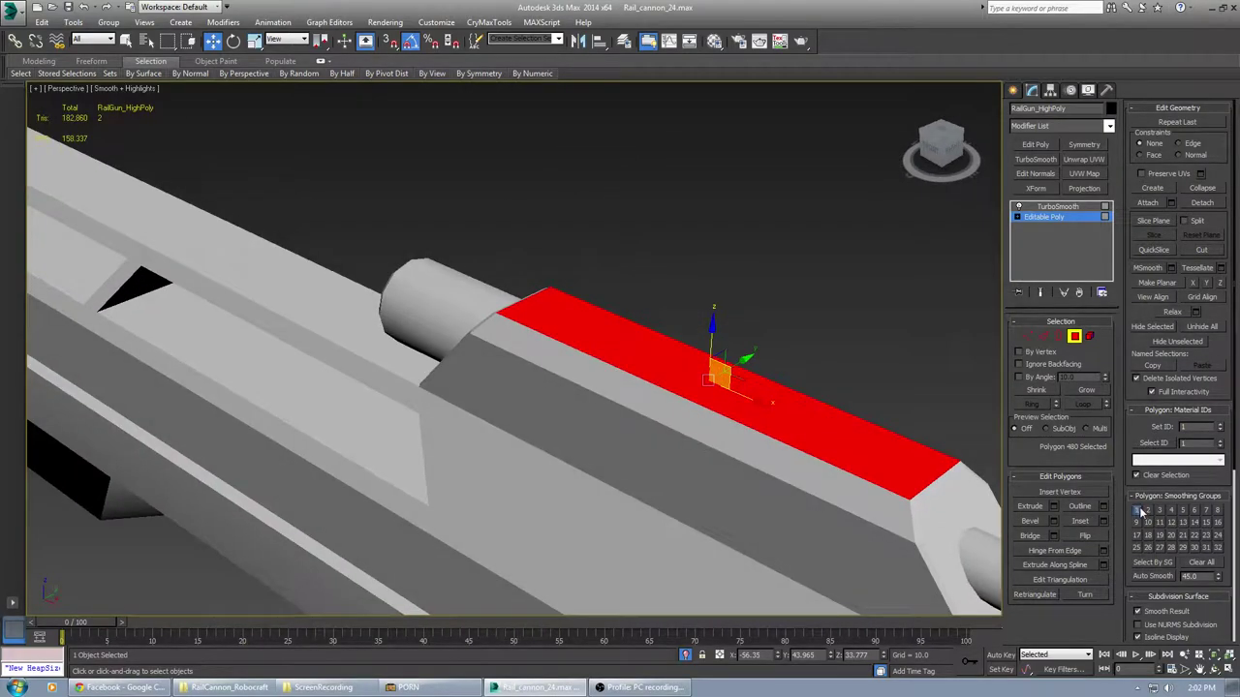
# Select the raised block's two bevel faces, then its two side faces, and assign smoothing group 4 to the side faces
pyautogui.click(867, 495)
pyautogui.keyDown('alt'); pyautogui.moveTo(867, 495); pyautogui.dragTo(758, 455, button='middle'); pyautogui.keyUp('alt')
pyautogui.keyDown('ctrl'); pyautogui.click(697, 500); pyautogui.keyUp('ctrl')
pyautogui.click(626, 443)
pyautogui.keyDown('ctrl'); pyautogui.click(758, 441); pyautogui.keyUp('ctrl')
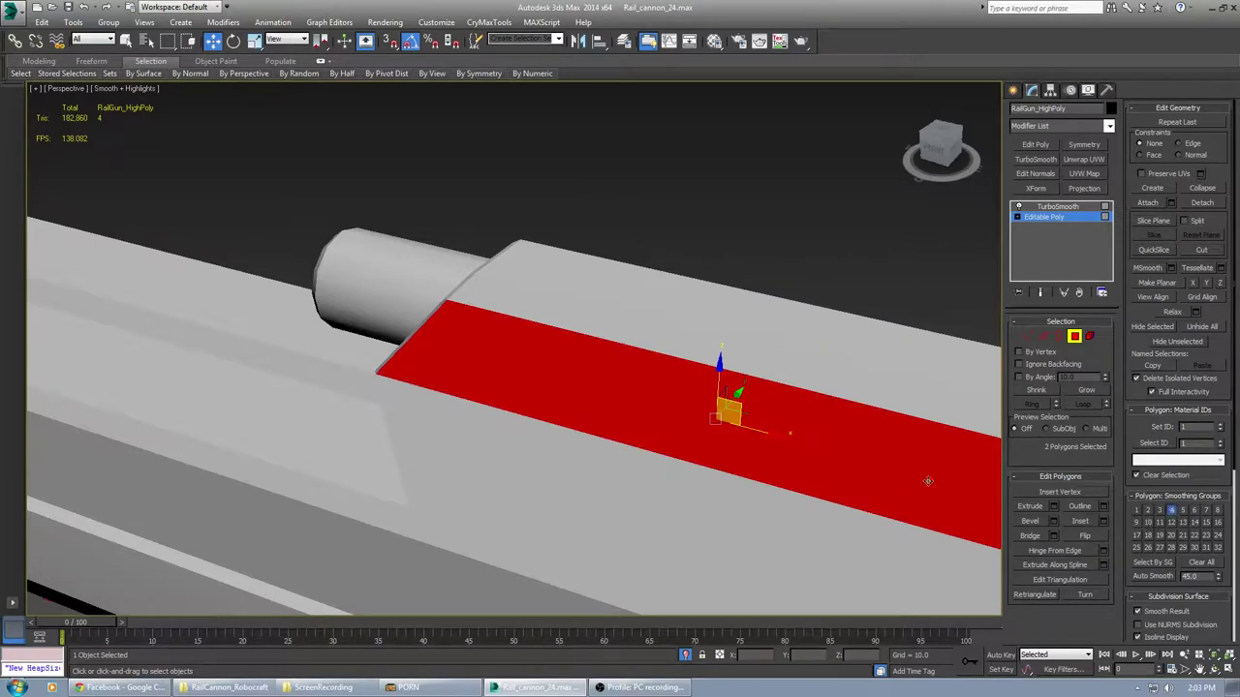
# Return to TurboSmooth with the gun deselected and examine the smoothed raised block and rear body
pyautogui.scroll(-4, 500, 405)
pyautogui.keyDown('alt'); pyautogui.moveTo(492, 396); pyautogui.dragTo(557, 397, button='middle'); pyautogui.keyUp('alt')
pyautogui.scroll(-4, 504, 436)
pyautogui.keyDown('alt'); pyautogui.moveTo(506, 436); pyautogui.dragTo(519, 425, button='middle'); pyautogui.keyUp('alt')
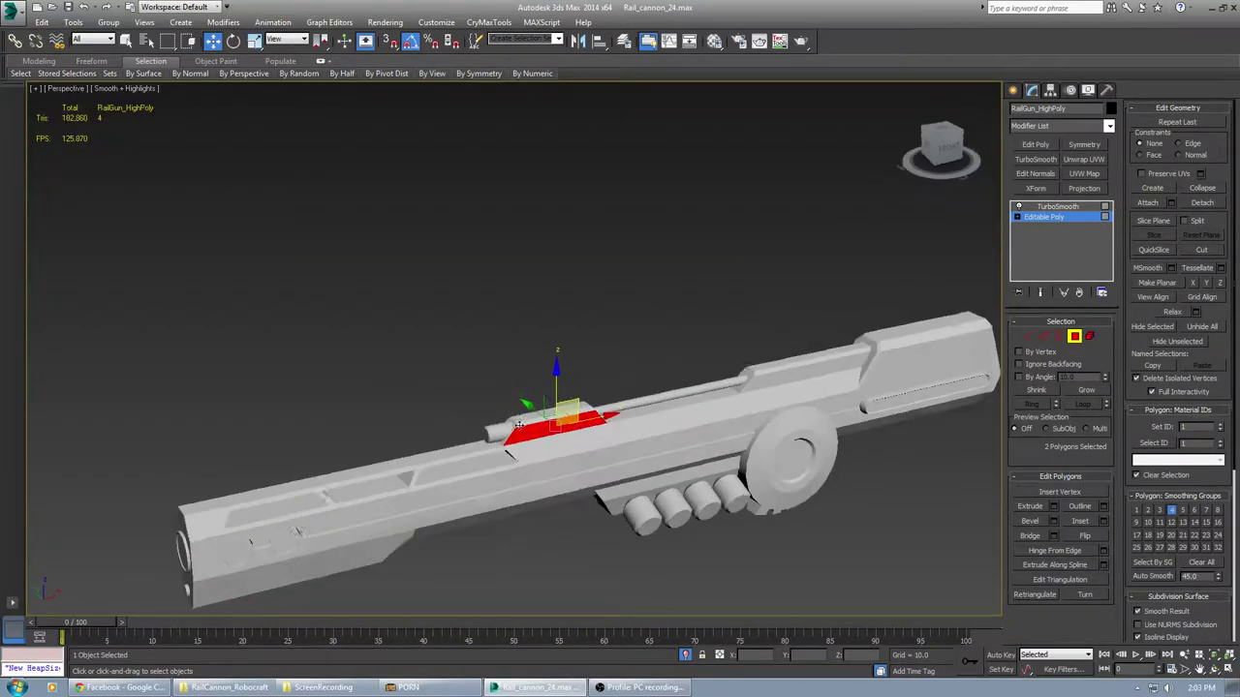
pyautogui.click(521, 374)
pyautogui.scroll(5, 523, 376)
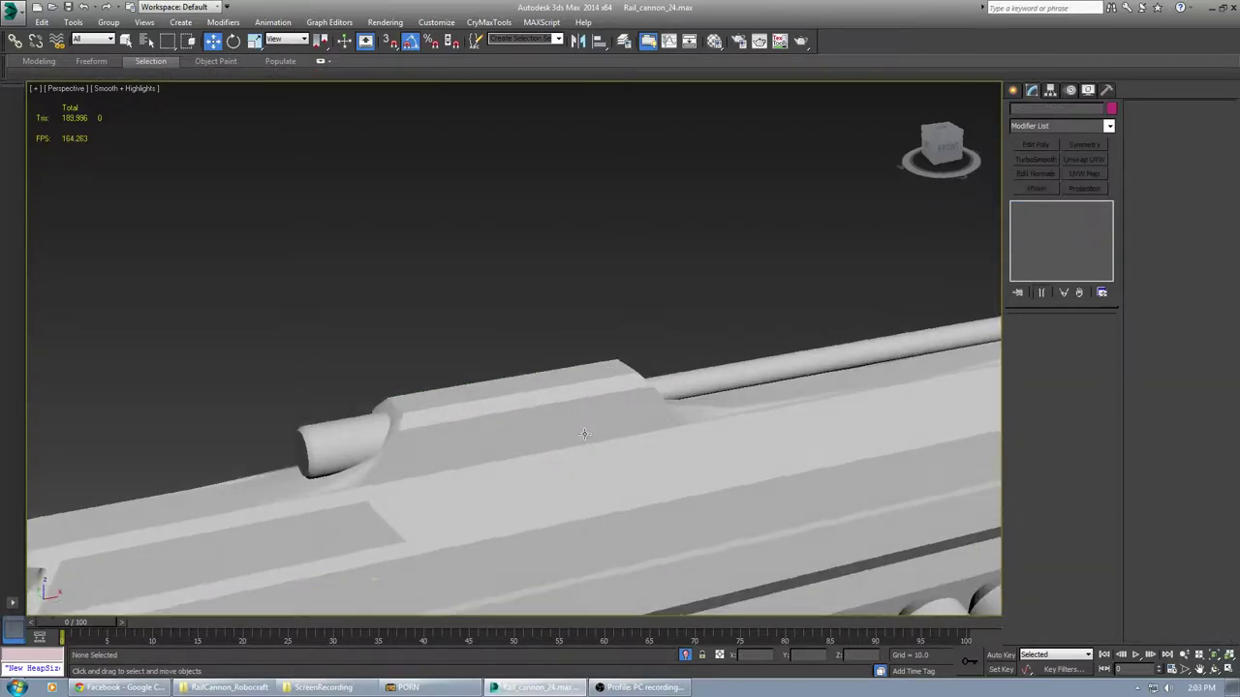
pyautogui.scroll(-6, 584, 433)
pyautogui.keyDown('alt'); pyautogui.moveTo(568, 424); pyautogui.dragTo(537, 397, button='middle'); pyautogui.keyUp('alt')
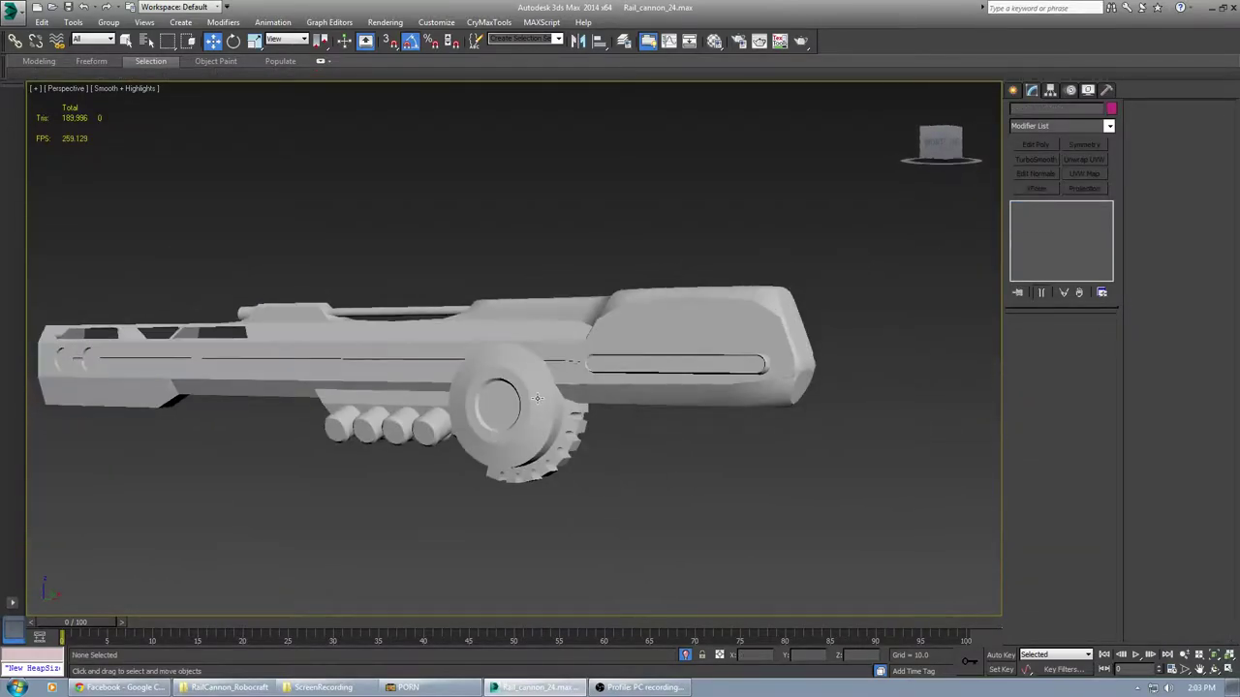
pyautogui.scroll(5, 746, 354)
pyautogui.scroll(-3, 810, 358)
pyautogui.keyDown('alt'); pyautogui.moveTo(810, 359); pyautogui.dragTo(793, 373, button='middle'); pyautogui.keyUp('alt')
pyautogui.scroll(6, 552, 444)
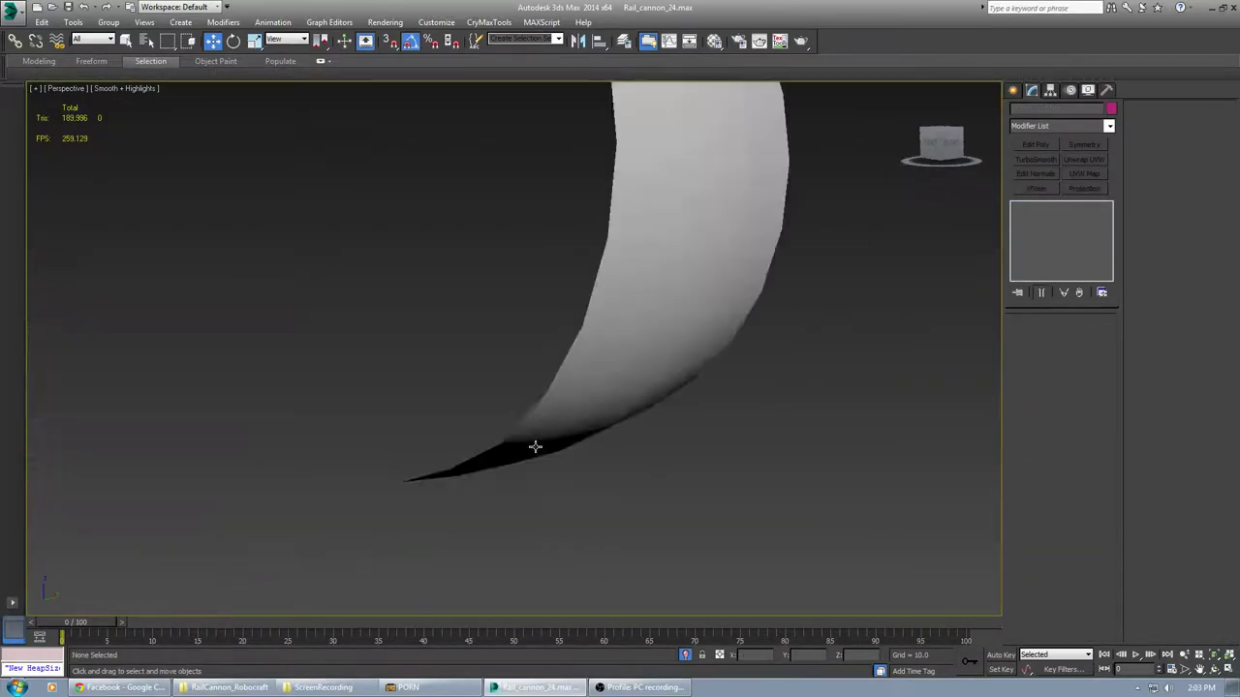
pyautogui.scroll(-5, 535, 446)
pyautogui.keyDown('alt'); pyautogui.moveTo(535, 446); pyautogui.dragTo(571, 372, button='middle'); pyautogui.keyUp('alt')
pyautogui.scroll(-4, 540, 423)
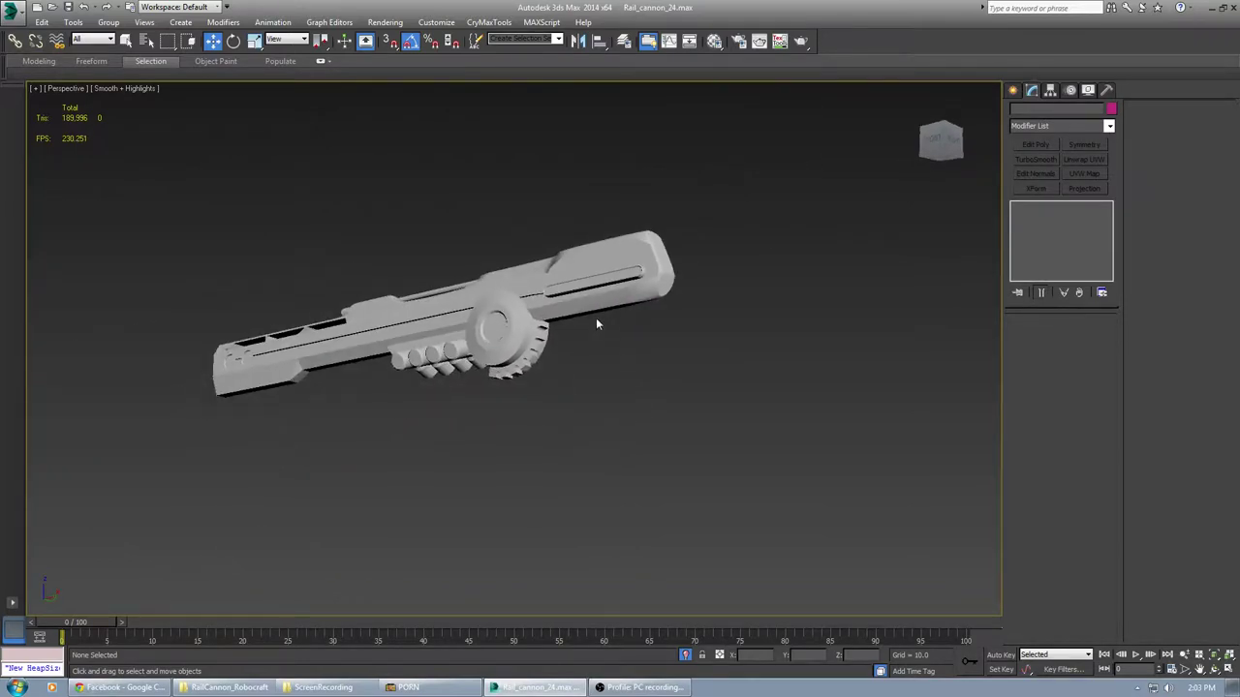
# Examine the smoothed shading on the barrel side, the step behind the muzzle block and the raised block's front end
pyautogui.scroll(3, 597, 318)
pyautogui.moveTo(596, 318); pyautogui.dragTo(836, 310, button='middle')
pyautogui.keyDown('alt'); pyautogui.moveTo(444, 373); pyautogui.dragTo(646, 375, button='middle'); pyautogui.keyUp('alt')
pyautogui.scroll(4, 724, 395)
pyautogui.scroll(-2, 725, 396)
pyautogui.keyDown('alt'); pyautogui.moveTo(725, 395); pyautogui.dragTo(665, 392, button='middle'); pyautogui.keyUp('alt')
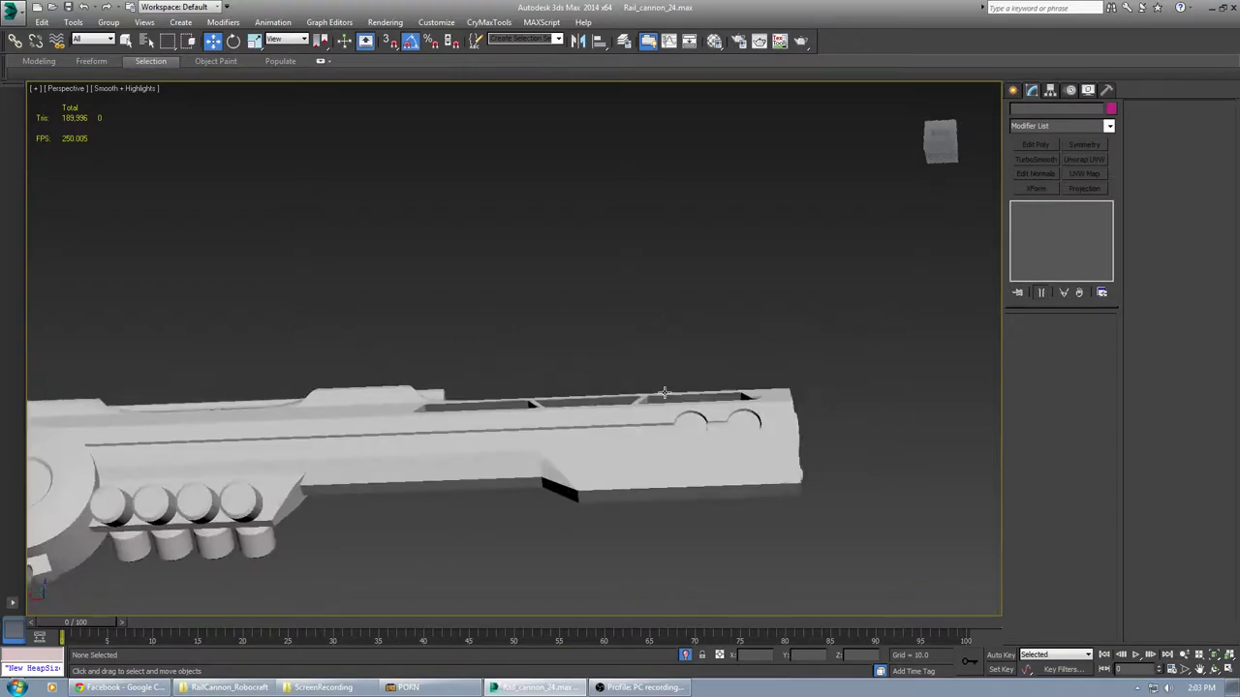
pyautogui.scroll(3, 568, 471)
pyautogui.scroll(5, 526, 435)
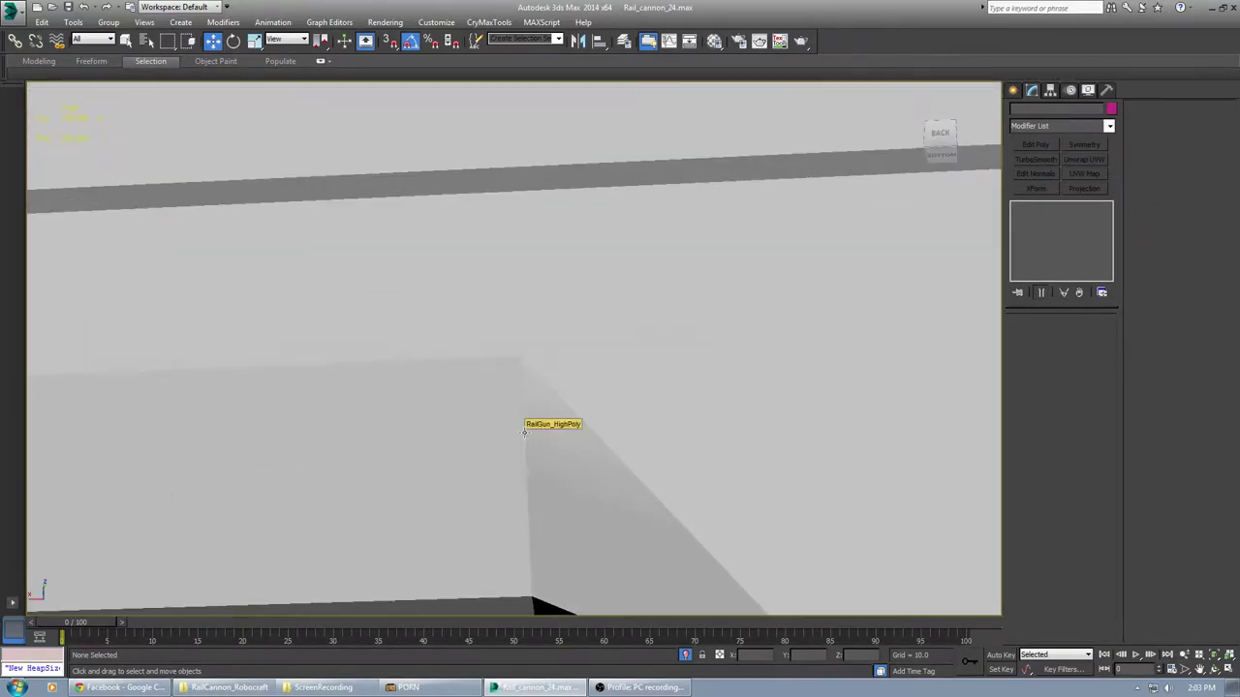
pyautogui.scroll(-6, 524, 432)
pyautogui.scroll(-7, 567, 486)
pyautogui.press('F4')
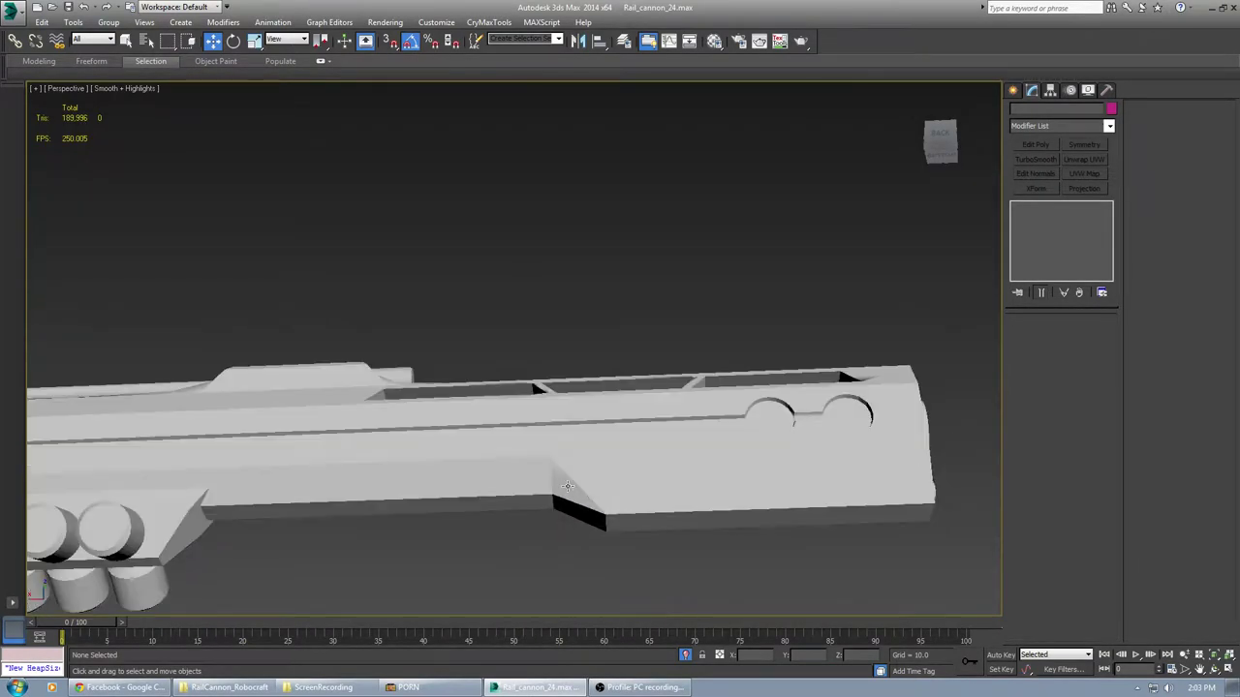
pyautogui.keyDown('alt'); pyautogui.moveTo(568, 486); pyautogui.dragTo(822, 477, button='middle'); pyautogui.keyUp('alt')
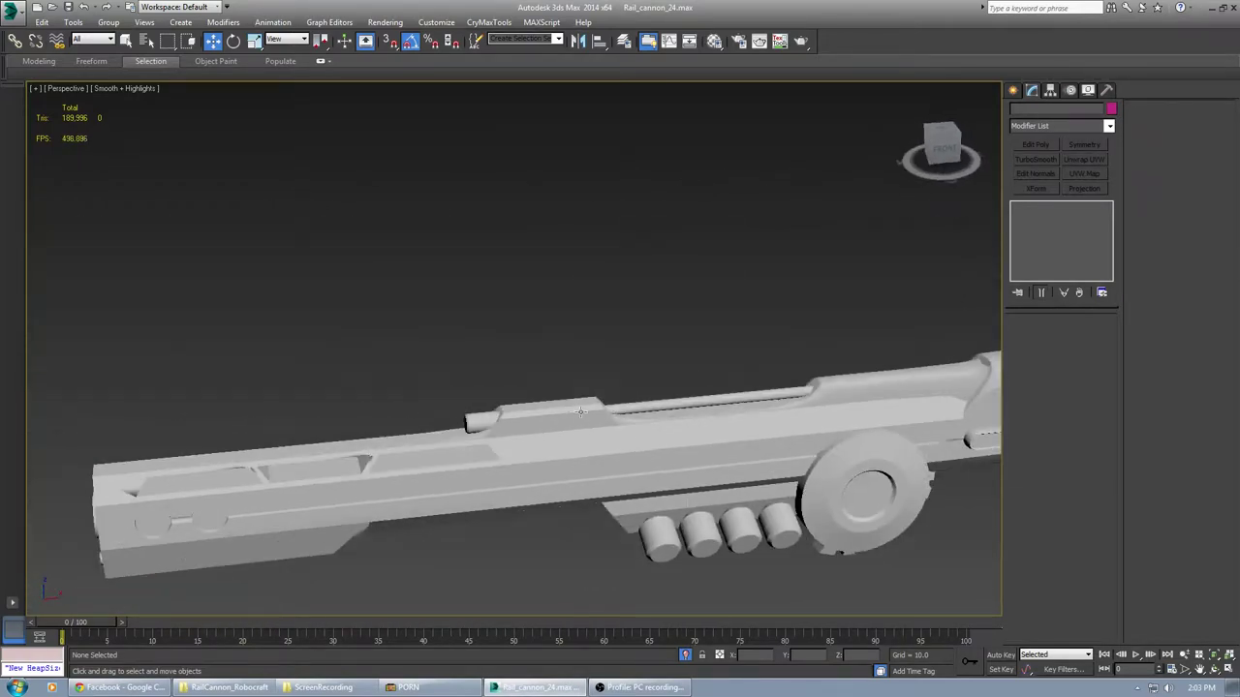
pyautogui.scroll(6, 573, 412)
pyautogui.moveTo(349, 458); pyautogui.dragTo(560, 427, button='middle')
pyautogui.scroll(-2, 458, 430)
pyautogui.moveTo(460, 431); pyautogui.dragTo(760, 409, button='middle')
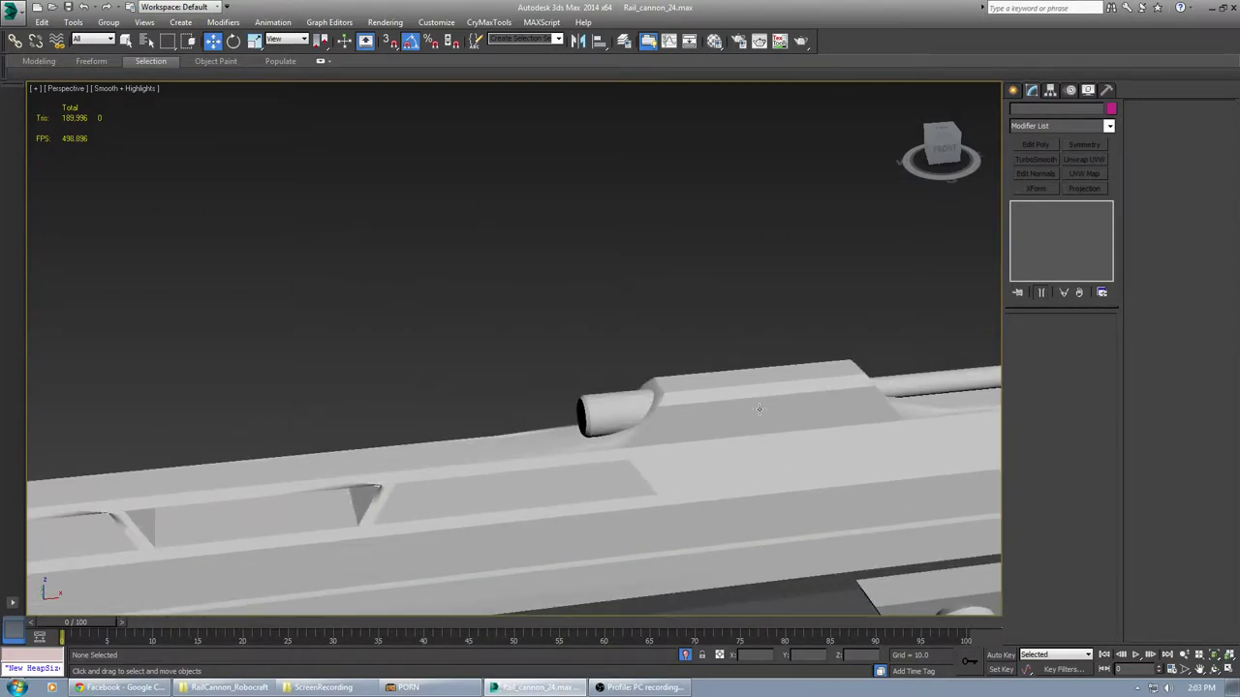
# Select the four front and rear end faces of the raised block at Editable Poly level and give them their own smoothing group
pyautogui.click(809, 383)
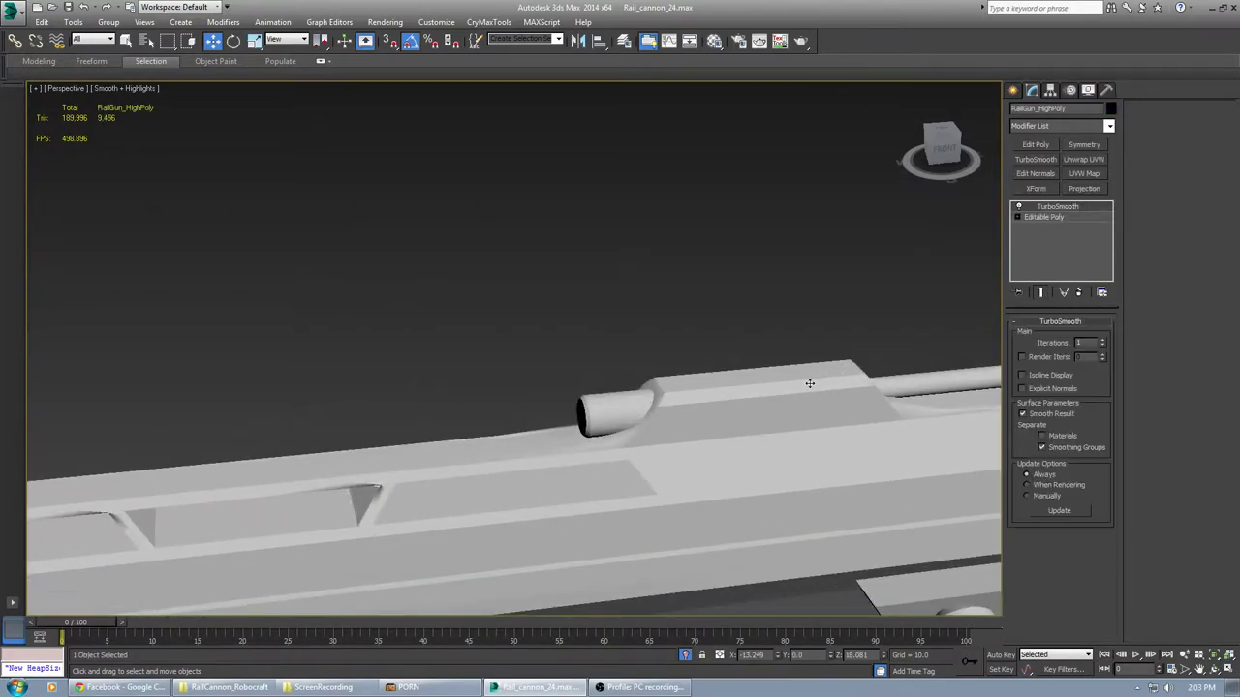
pyautogui.click(1059, 218)
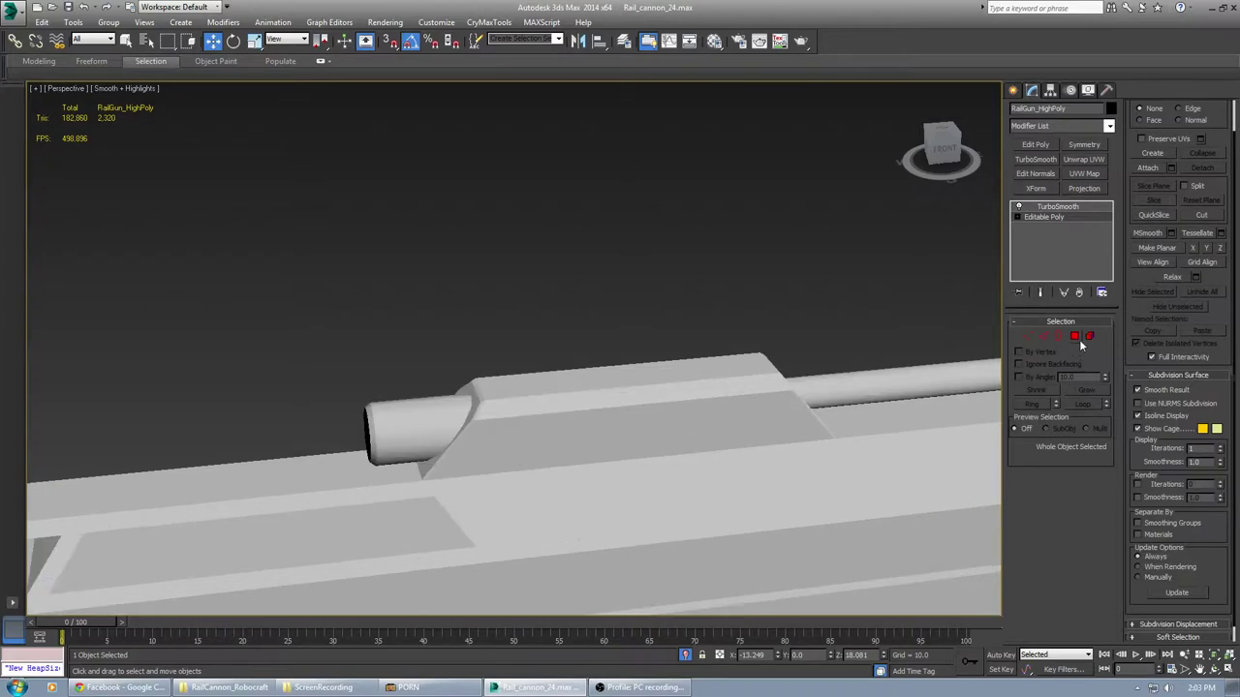
pyautogui.click(1076, 338)
pyautogui.click(495, 437)
pyautogui.scroll(2, 495, 441)
pyautogui.click(416, 463)
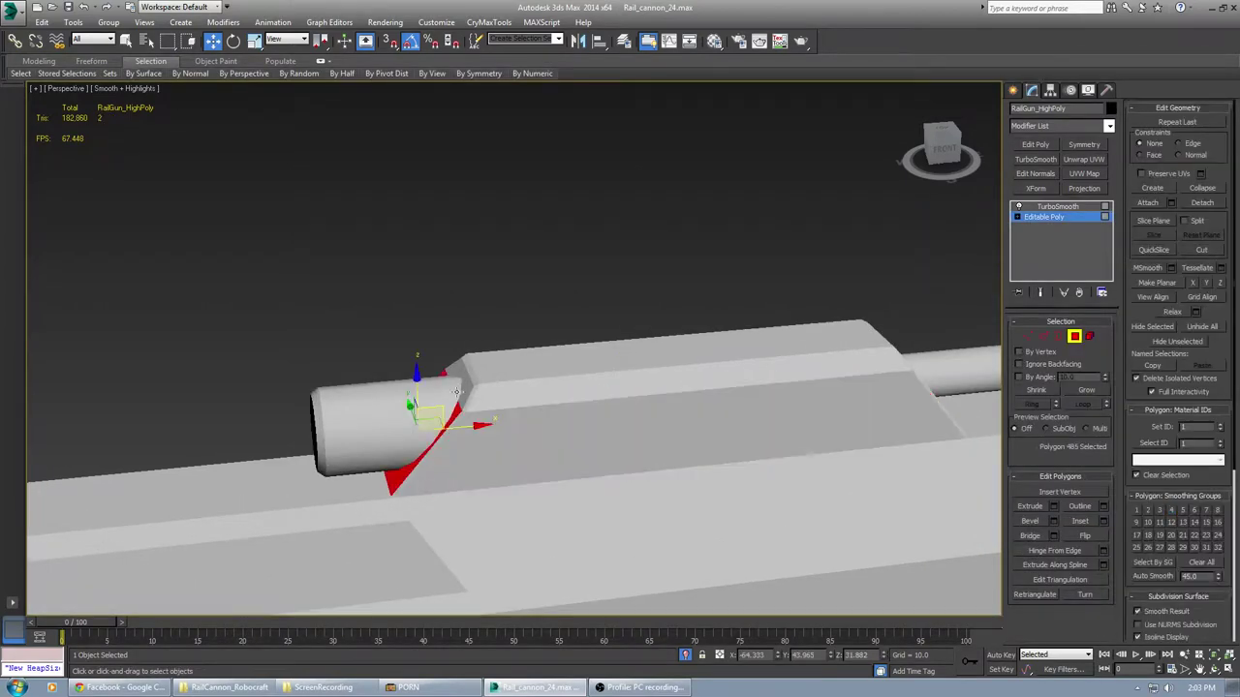
pyautogui.keyDown('ctrl'); pyautogui.click(459, 385); pyautogui.keyUp('ctrl')
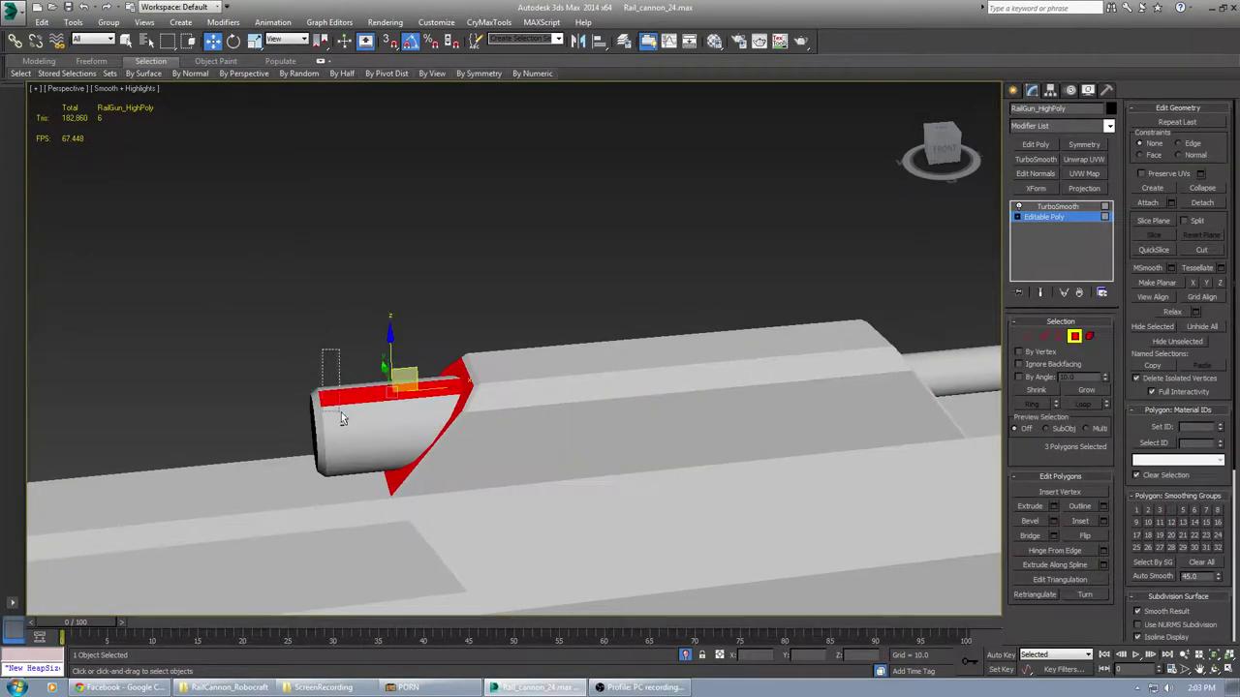
pyautogui.keyDown('alt'); pyautogui.moveTo(340, 413); pyautogui.dragTo(341, 413); pyautogui.keyUp('alt')
pyautogui.keyDown('alt'); pyautogui.moveTo(353, 417); pyautogui.dragTo(653, 569, button='middle'); pyautogui.keyUp('alt')
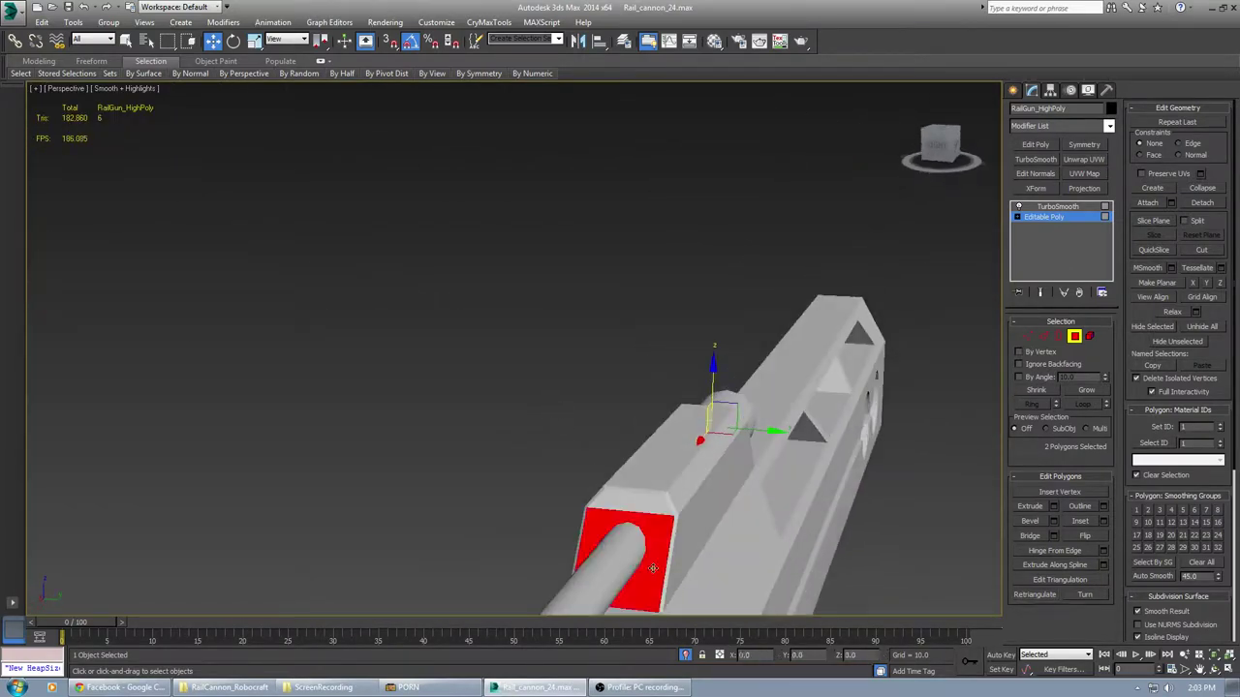
pyautogui.keyDown('ctrl'); pyautogui.click(656, 517); pyautogui.keyUp('ctrl')
pyautogui.keyDown('alt'); pyautogui.moveTo(656, 516); pyautogui.dragTo(642, 507, button='middle'); pyautogui.keyUp('alt')
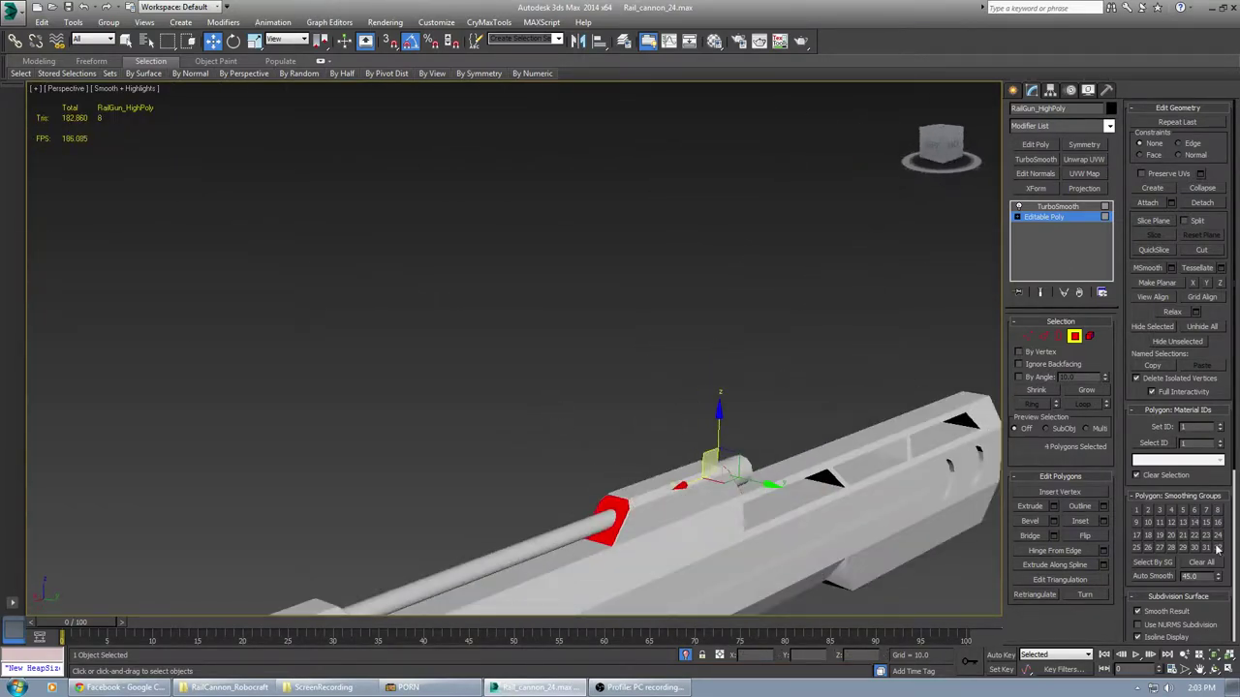
# Select the two front end faces of the rear housing where the thin rod enters and assign smoothing group 15
pyautogui.scroll(-5, 398, 371)
pyautogui.keyDown('alt'); pyautogui.moveTo(399, 371); pyautogui.dragTo(352, 293, button='middle'); pyautogui.keyUp('alt')
pyautogui.scroll(4, 352, 294)
pyautogui.scroll(3, 494, 399)
pyautogui.click(489, 419)
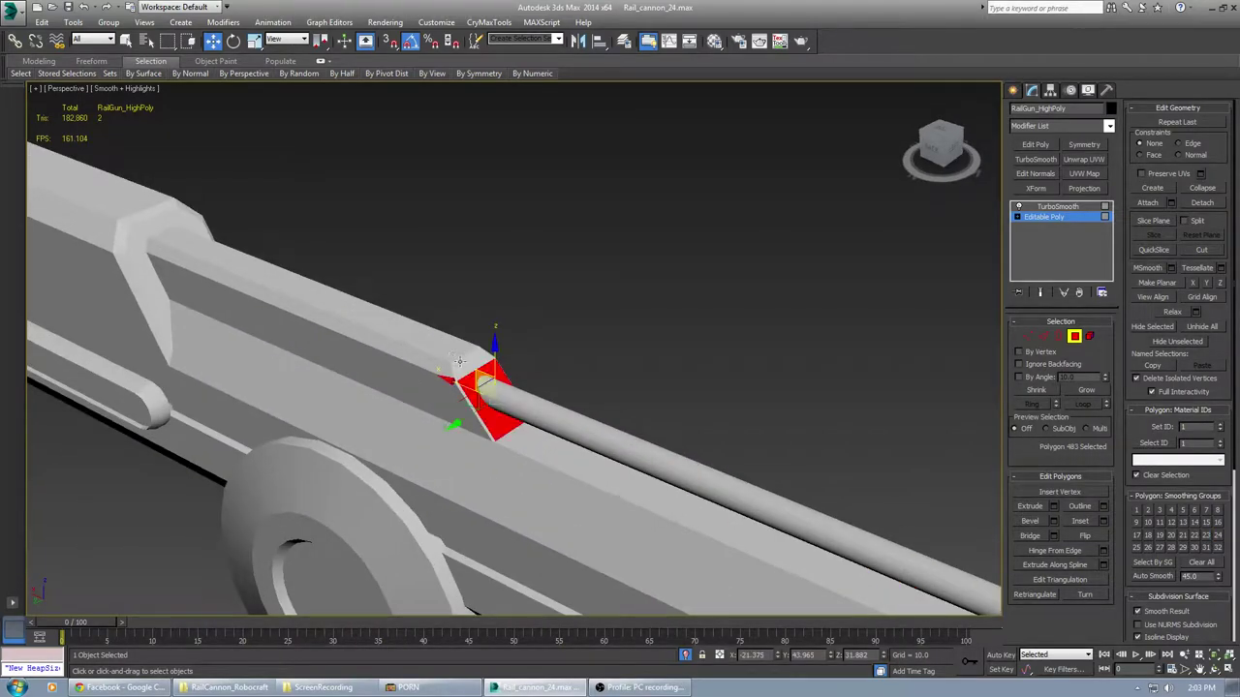
pyautogui.keyDown('alt'); pyautogui.moveTo(469, 376); pyautogui.dragTo(465, 355, button='middle'); pyautogui.keyUp('alt')
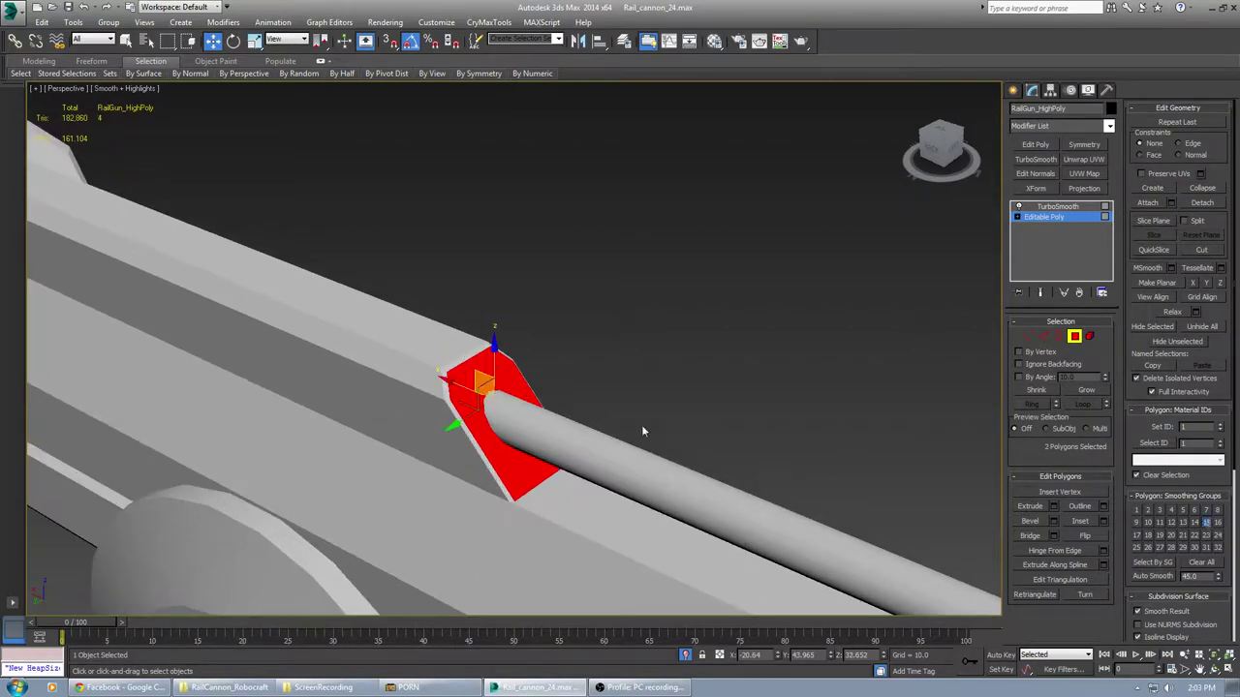
# Return to TurboSmooth with the gun deselected and examine the smoothed raised block, rod and rear housing
pyautogui.keyDown('alt'); pyautogui.moveTo(642, 426); pyautogui.dragTo(712, 378, button='middle'); pyautogui.keyUp('alt')
pyautogui.click(628, 306)
pyautogui.scroll(3, 712, 378)
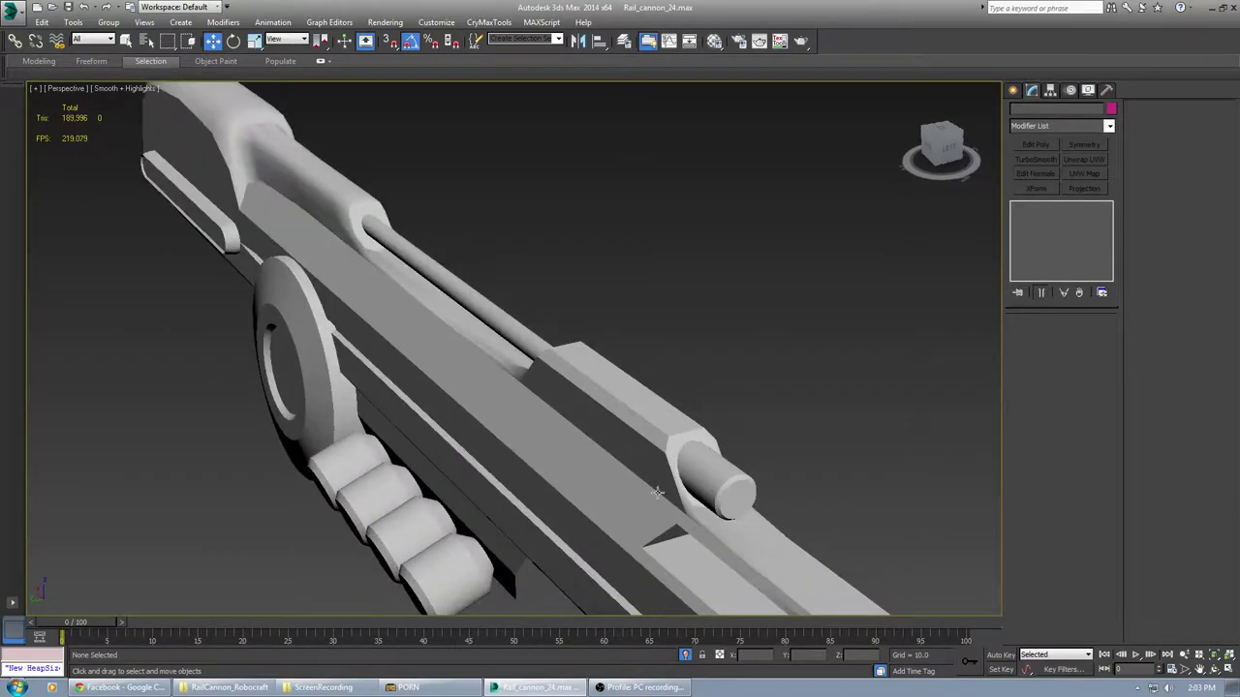
pyautogui.scroll(5, 710, 502)
pyautogui.scroll(-5, 710, 503)
pyautogui.keyDown('alt'); pyautogui.moveTo(710, 503); pyautogui.dragTo(624, 491, button='middle'); pyautogui.keyUp('alt')
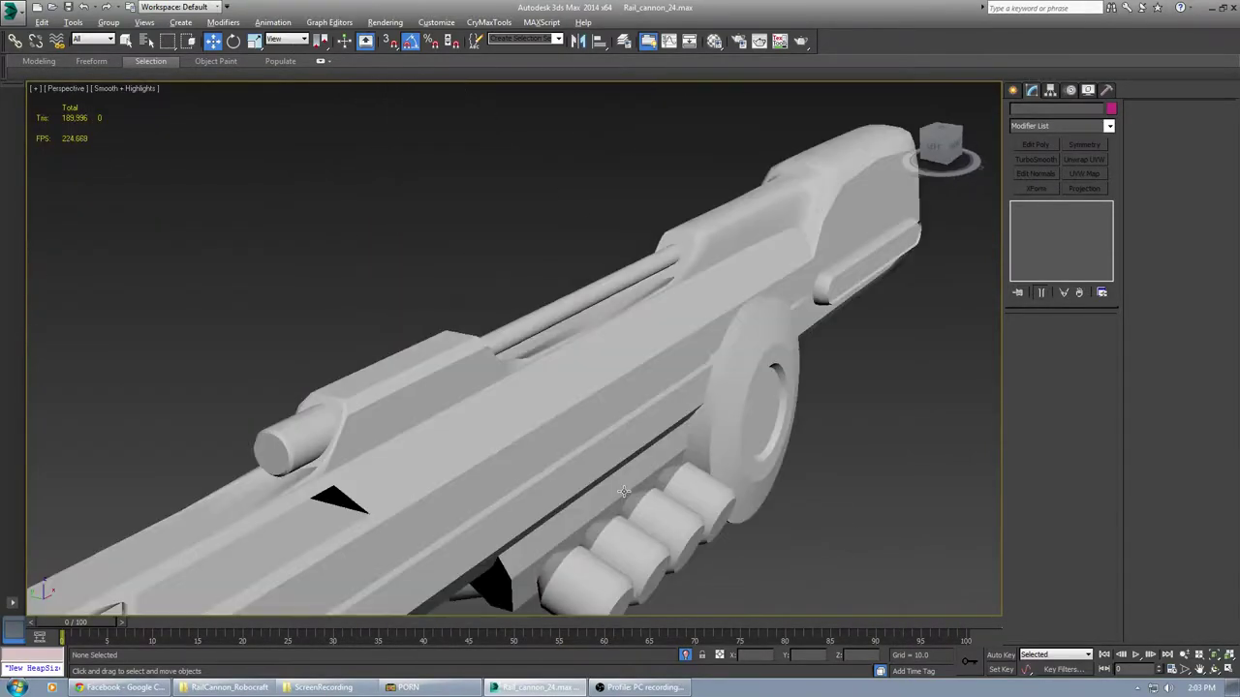
pyautogui.moveTo(302, 458); pyautogui.dragTo(542, 346, button='middle')
pyautogui.keyDown('alt'); pyautogui.moveTo(637, 429); pyautogui.dragTo(598, 407, button='middle'); pyautogui.keyUp('alt')
pyautogui.scroll(-5, 595, 369)
pyautogui.scroll(5, 873, 393)
# Select the top face of the rear body at Editable Poly level and give it its own smoothing group
pyautogui.click(873, 393)
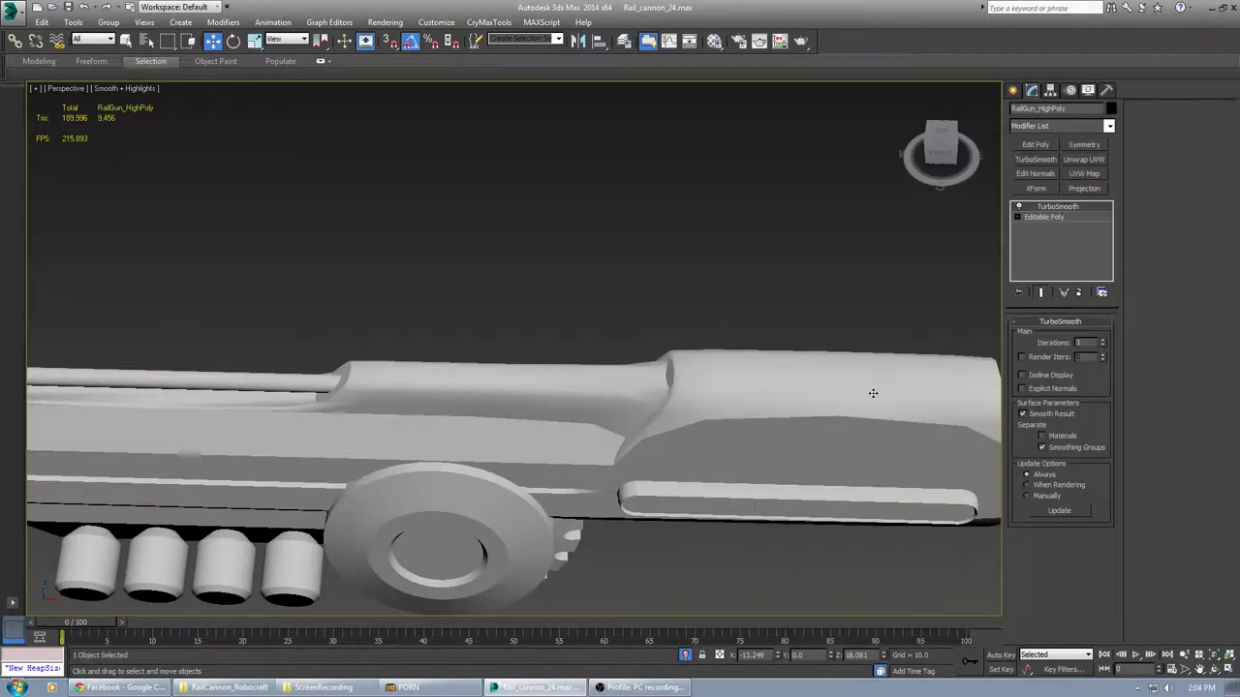
pyautogui.click(1056, 216)
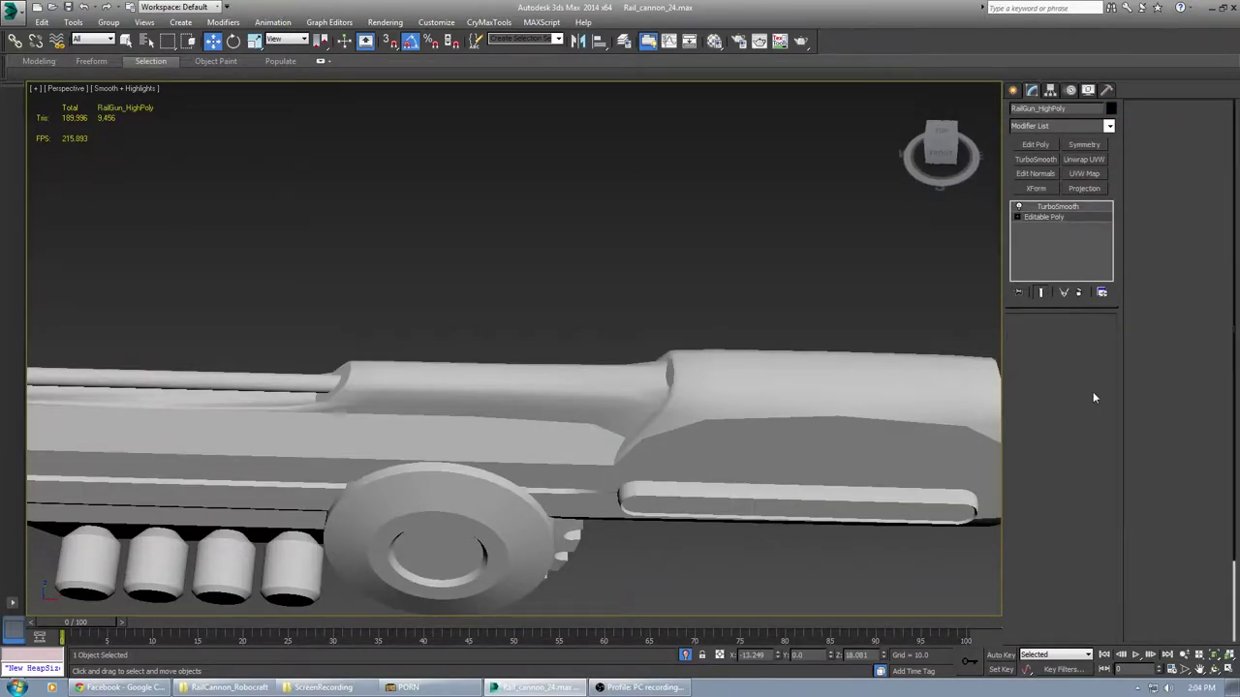
pyautogui.press('4')
pyautogui.click(889, 391)
pyautogui.moveTo(888, 391); pyautogui.dragTo(760, 392, button='middle')
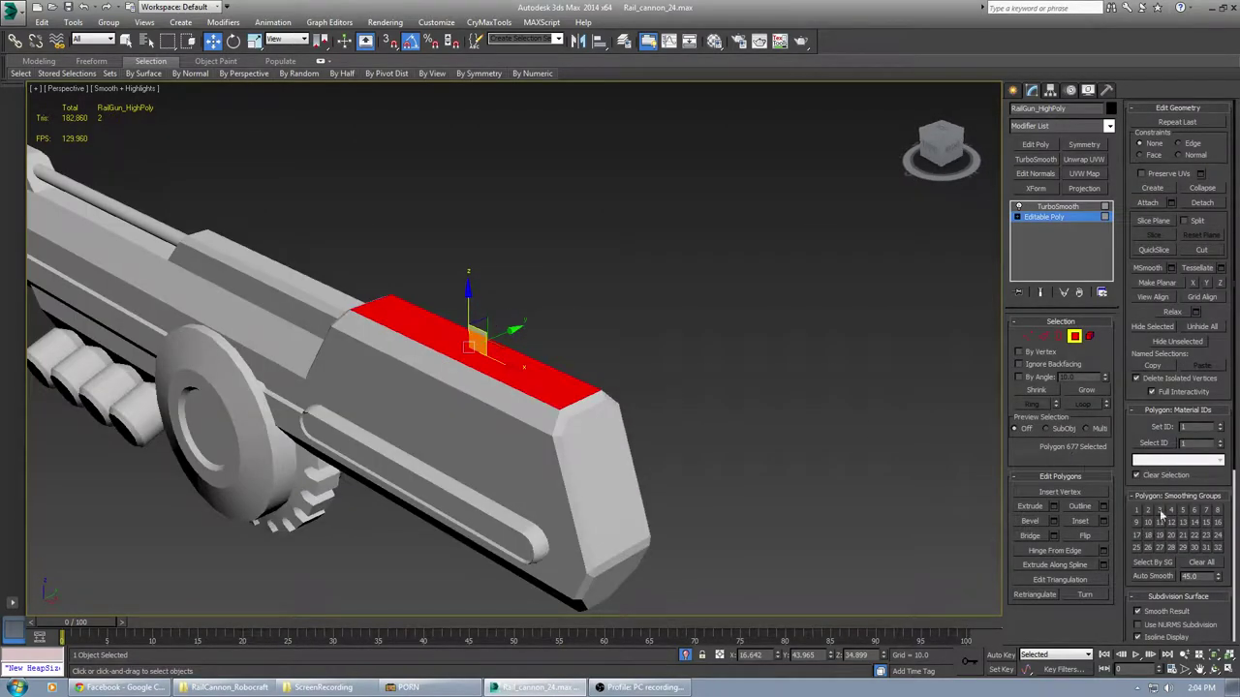
pyautogui.keyDown('alt'); pyautogui.moveTo(722, 455); pyautogui.dragTo(775, 436, button='middle'); pyautogui.keyUp('alt')
# Select the two long upper bevel faces on both sides of the rear body and assign smoothing group 20
pyautogui.click(543, 392)
pyautogui.keyDown('alt'); pyautogui.moveTo(687, 397); pyautogui.dragTo(531, 410, button='middle'); pyautogui.keyUp('alt')
pyautogui.keyDown('ctrl'); pyautogui.click(519, 409); pyautogui.keyUp('ctrl')
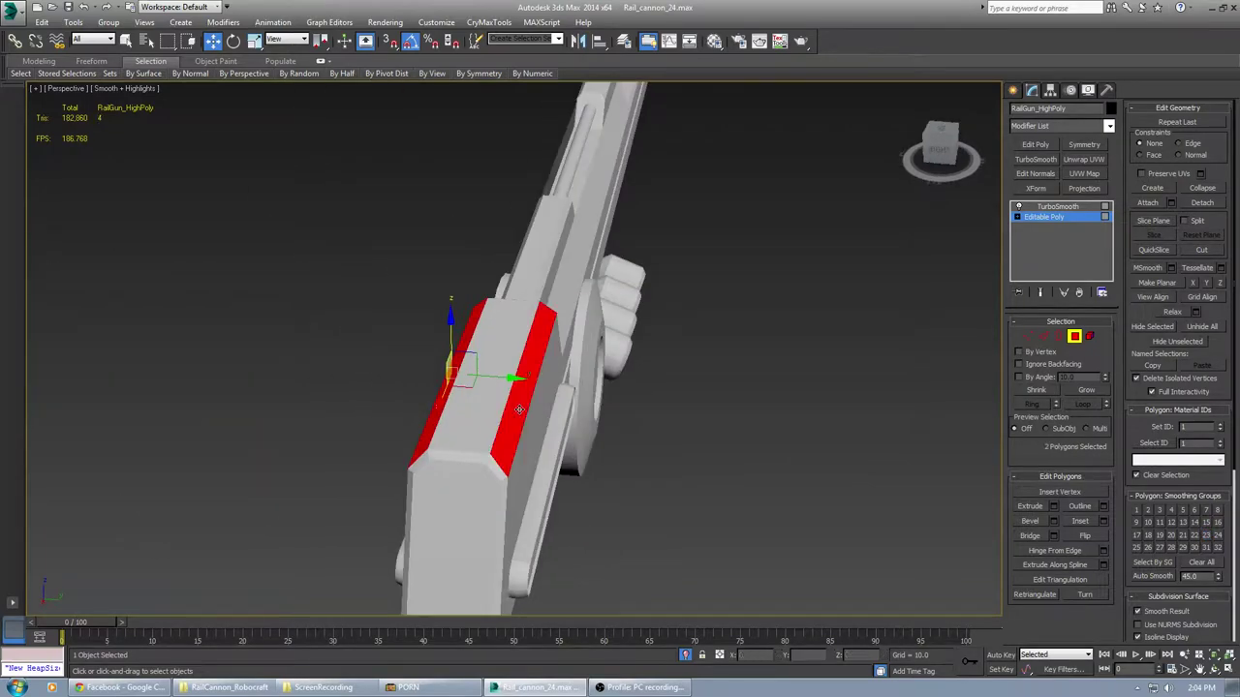
pyautogui.keyDown('alt'); pyautogui.moveTo(901, 509); pyautogui.dragTo(748, 431, button='middle'); pyautogui.keyUp('alt')
# Select the three flat body faces beneath the thin rod, between the raised block and the rear housing, and assign smoothing group 10
pyautogui.scroll(-4, 726, 431)
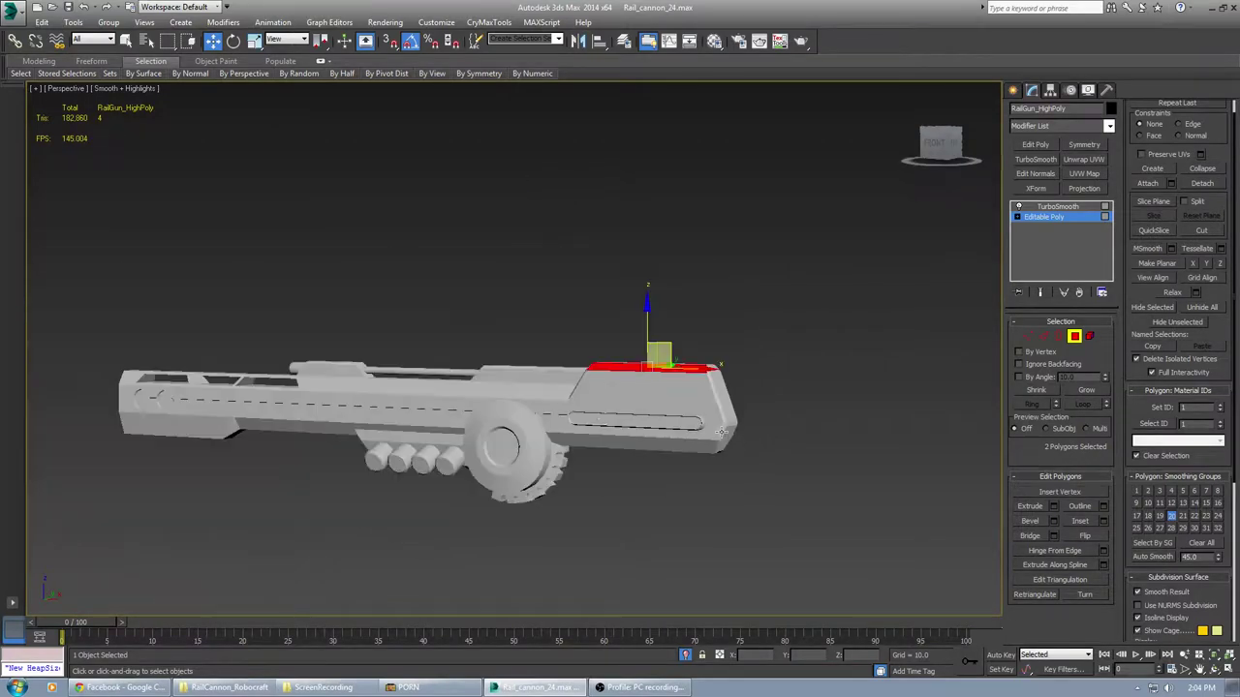
pyautogui.keyDown('alt'); pyautogui.moveTo(625, 400); pyautogui.dragTo(657, 471, button='middle'); pyautogui.keyUp('alt')
pyautogui.moveTo(657, 471); pyautogui.dragTo(777, 443, button='middle')
pyautogui.scroll(4, 681, 364)
pyautogui.scroll(-3, 681, 364)
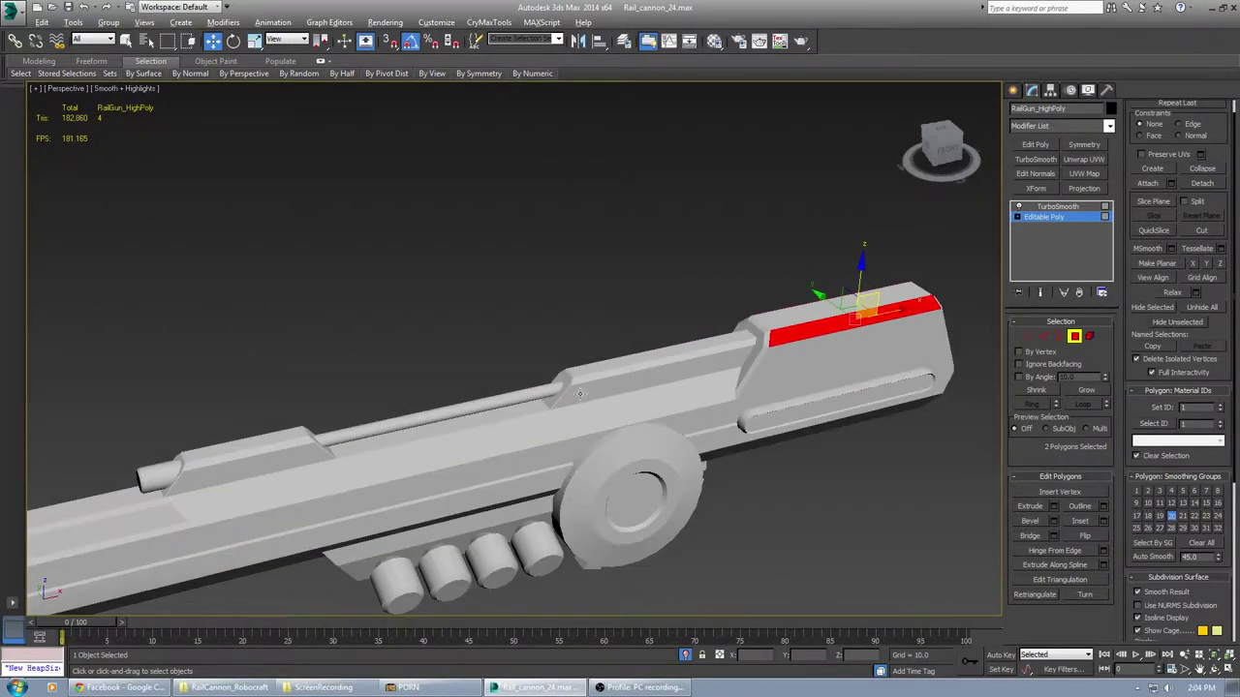
pyautogui.scroll(6, 639, 407)
pyautogui.scroll(4, 613, 450)
pyautogui.scroll(-3, 613, 451)
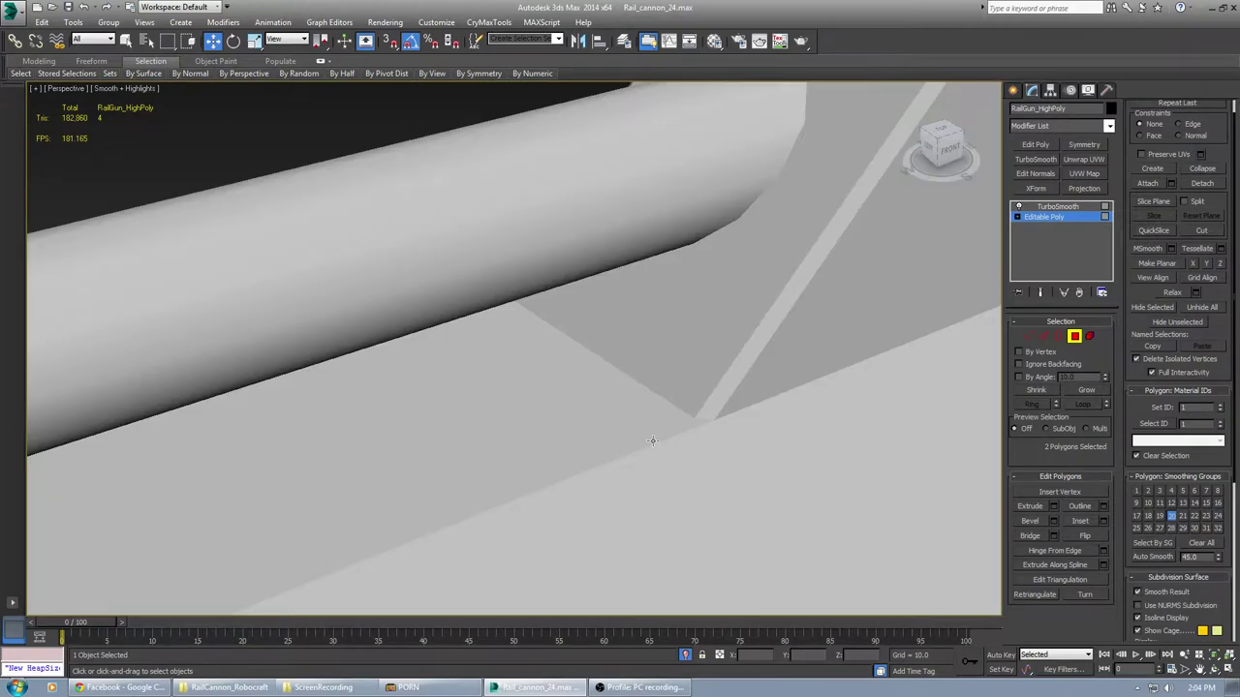
pyautogui.click(630, 440)
pyautogui.click(590, 438)
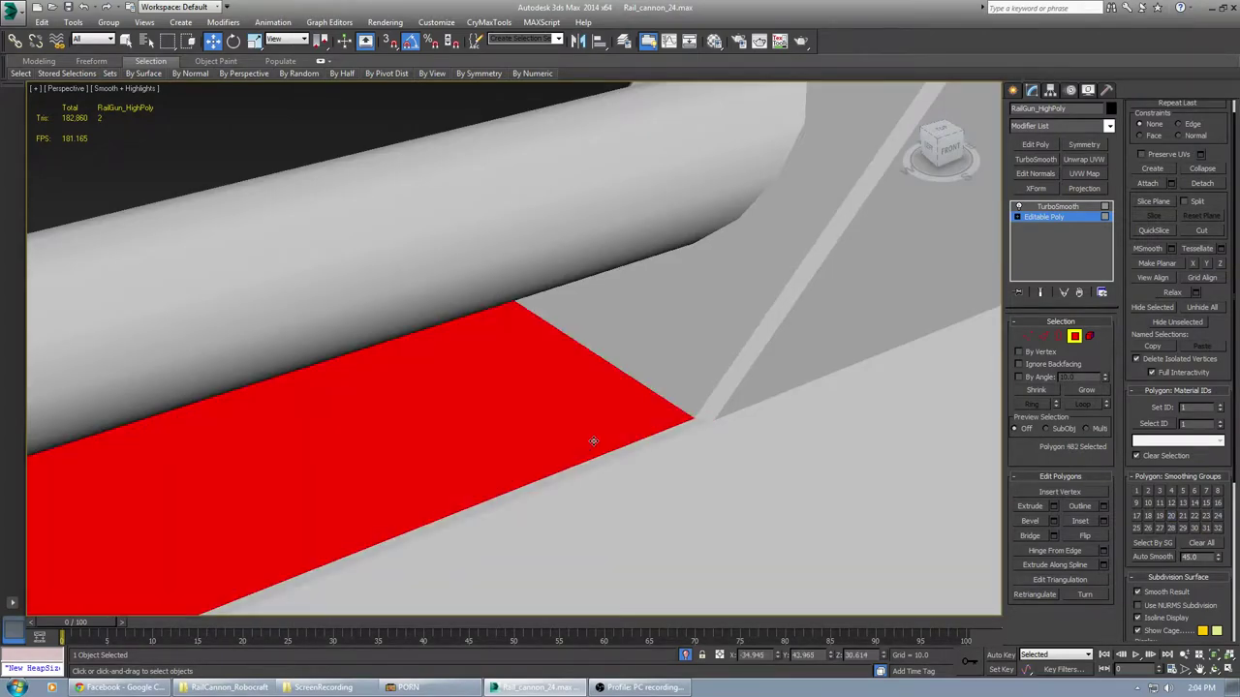
pyautogui.keyDown('ctrl'); pyautogui.click(625, 450); pyautogui.keyUp('ctrl')
pyautogui.scroll(-7, 625, 450)
pyautogui.keyDown('alt'); pyautogui.moveTo(465, 448); pyautogui.dragTo(571, 444, button='middle'); pyautogui.keyUp('alt')
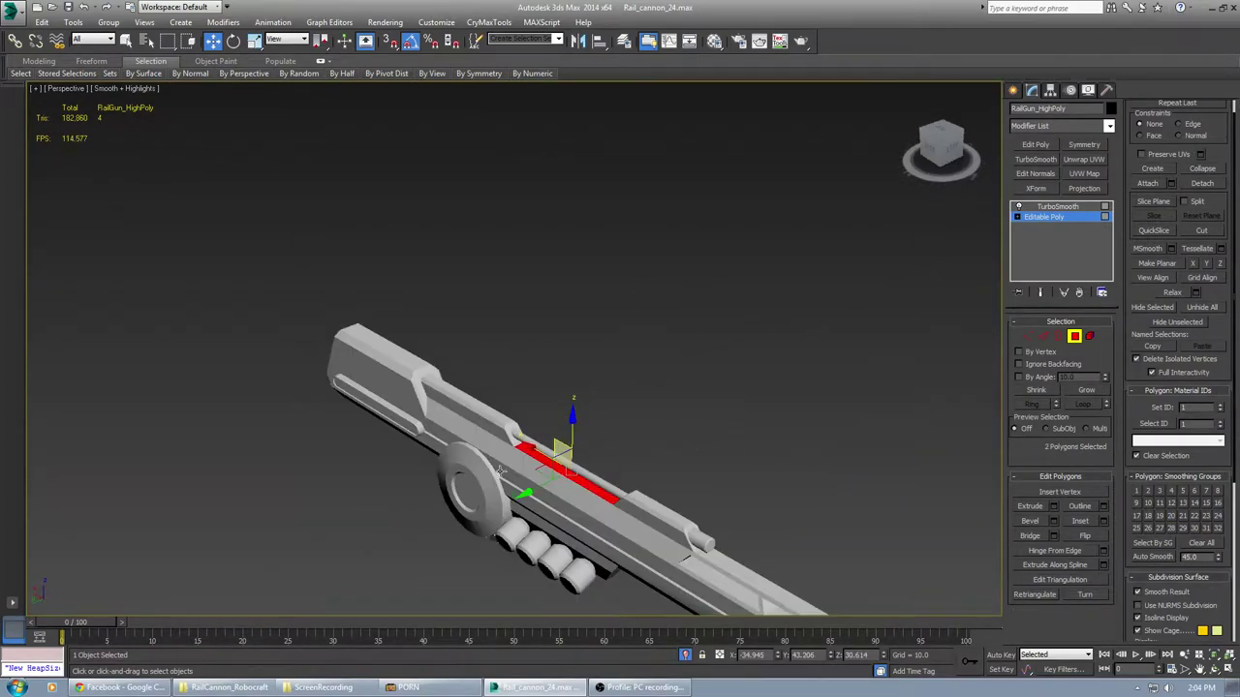
pyautogui.scroll(7, 563, 428)
pyautogui.keyDown('ctrl'); pyautogui.click(610, 321); pyautogui.keyUp('ctrl')
pyautogui.scroll(-5, 605, 325)
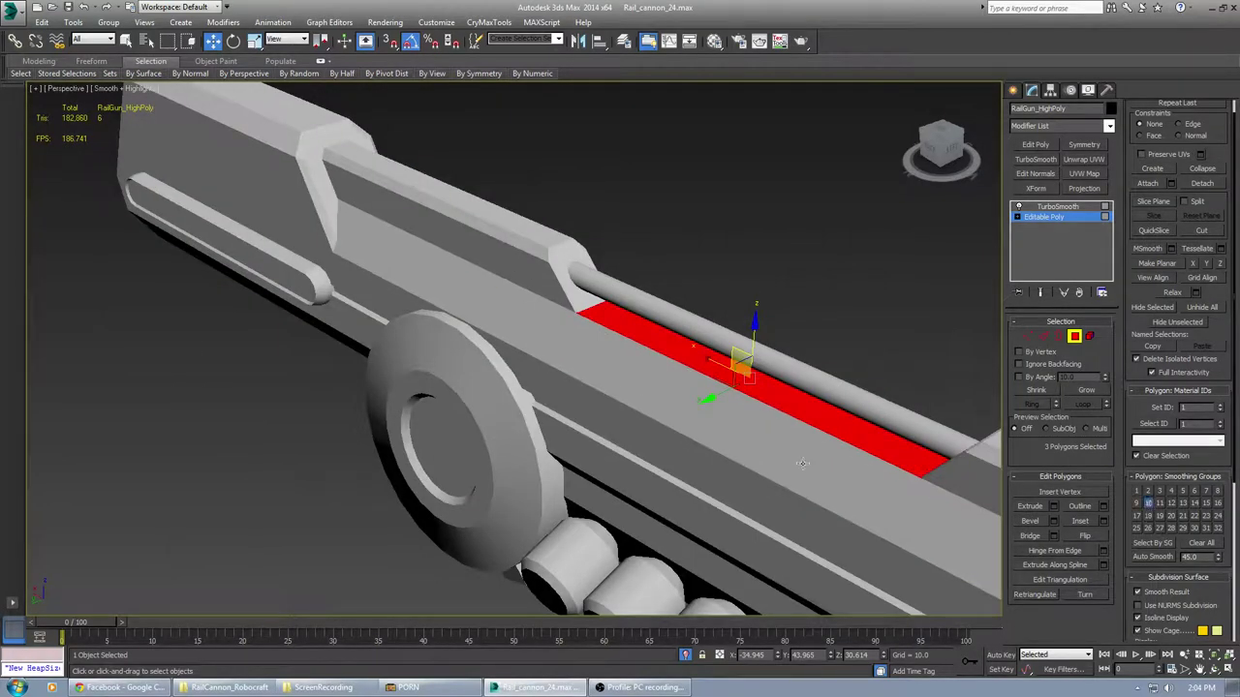
pyautogui.scroll(-4, 802, 463)
pyautogui.scroll(2, 782, 333)
# Leave polygon editing, deselect the gun and examine the smoothed rear housing, rod and raised block from both sides
pyautogui.press('4')
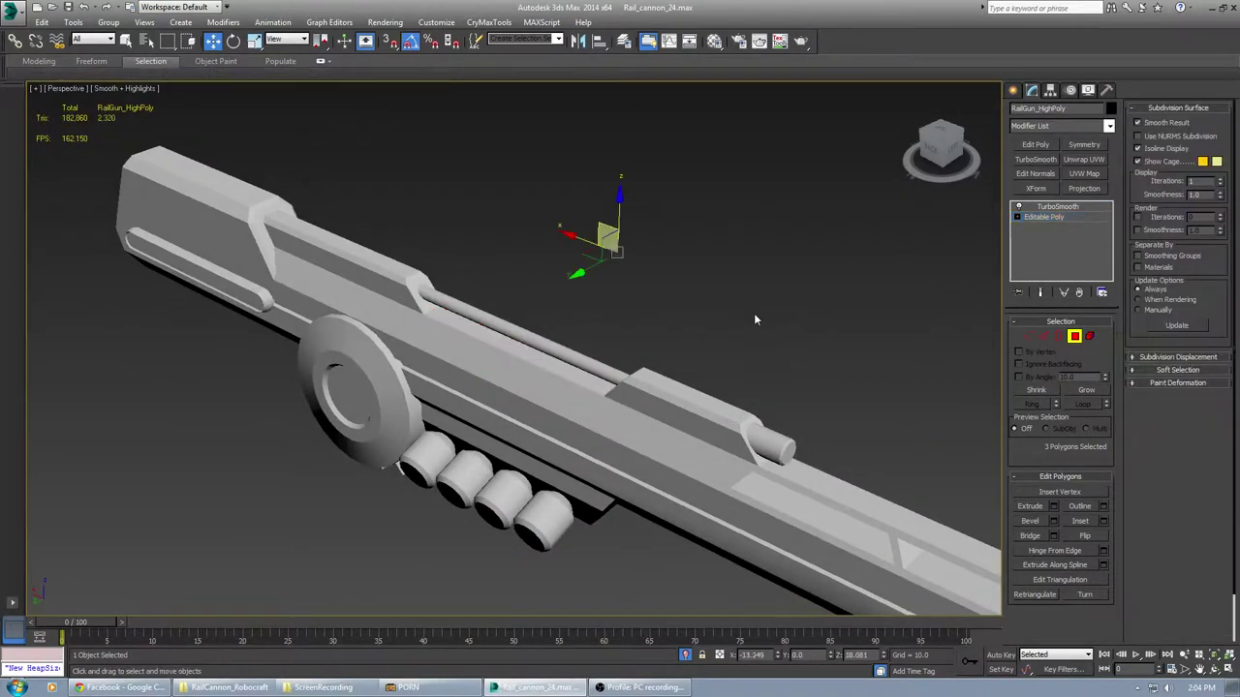
pyautogui.click(755, 317)
pyautogui.keyDown('alt'); pyautogui.moveTo(548, 334); pyautogui.dragTo(585, 335, button='middle'); pyautogui.keyUp('alt')
pyautogui.scroll(3, 352, 279)
pyautogui.scroll(-4, 351, 279)
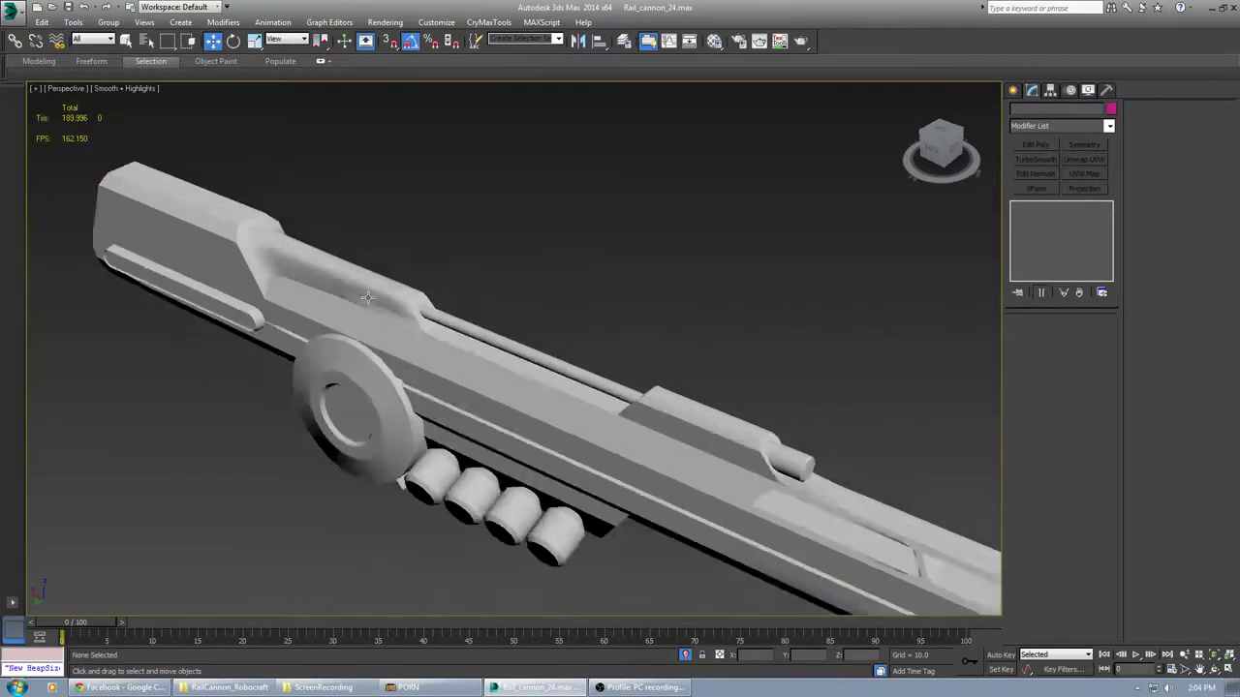
pyautogui.keyDown('alt'); pyautogui.moveTo(407, 291); pyautogui.dragTo(345, 295, button='middle'); pyautogui.keyUp('alt')
pyautogui.moveTo(293, 241); pyautogui.dragTo(307, 250, button='middle')
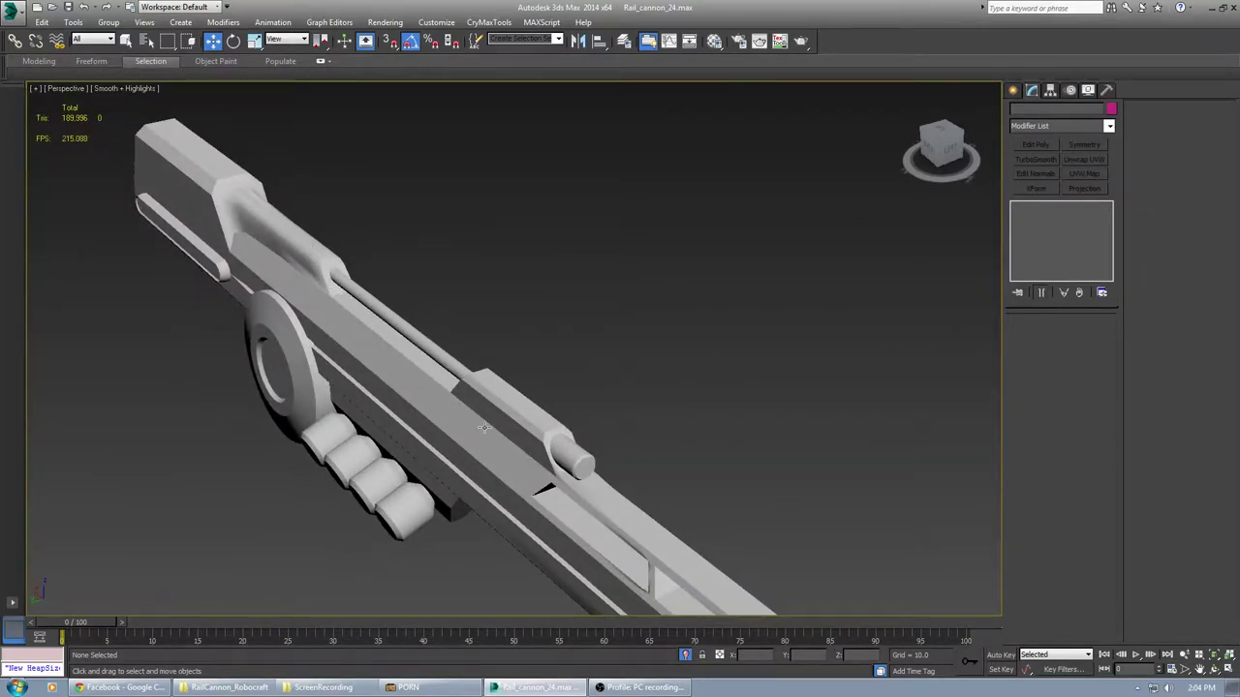
pyautogui.scroll(2, 484, 427)
pyautogui.scroll(-5, 457, 381)
pyautogui.keyDown('alt'); pyautogui.moveTo(457, 381); pyautogui.dragTo(678, 325, button='middle'); pyautogui.keyUp('alt')
pyautogui.moveTo(678, 324); pyautogui.dragTo(520, 420, button='middle')
pyautogui.scroll(4, 520, 420)
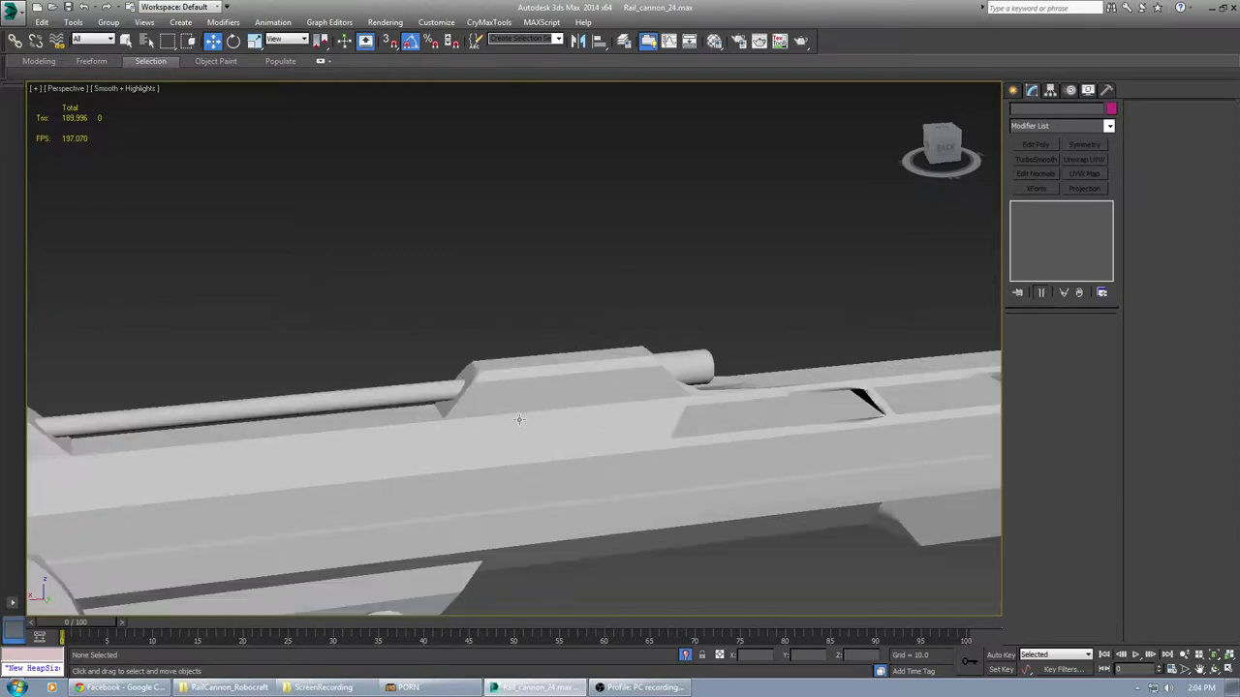
pyautogui.scroll(4, 519, 419)
pyautogui.moveTo(637, 312); pyautogui.dragTo(602, 349, button='middle')
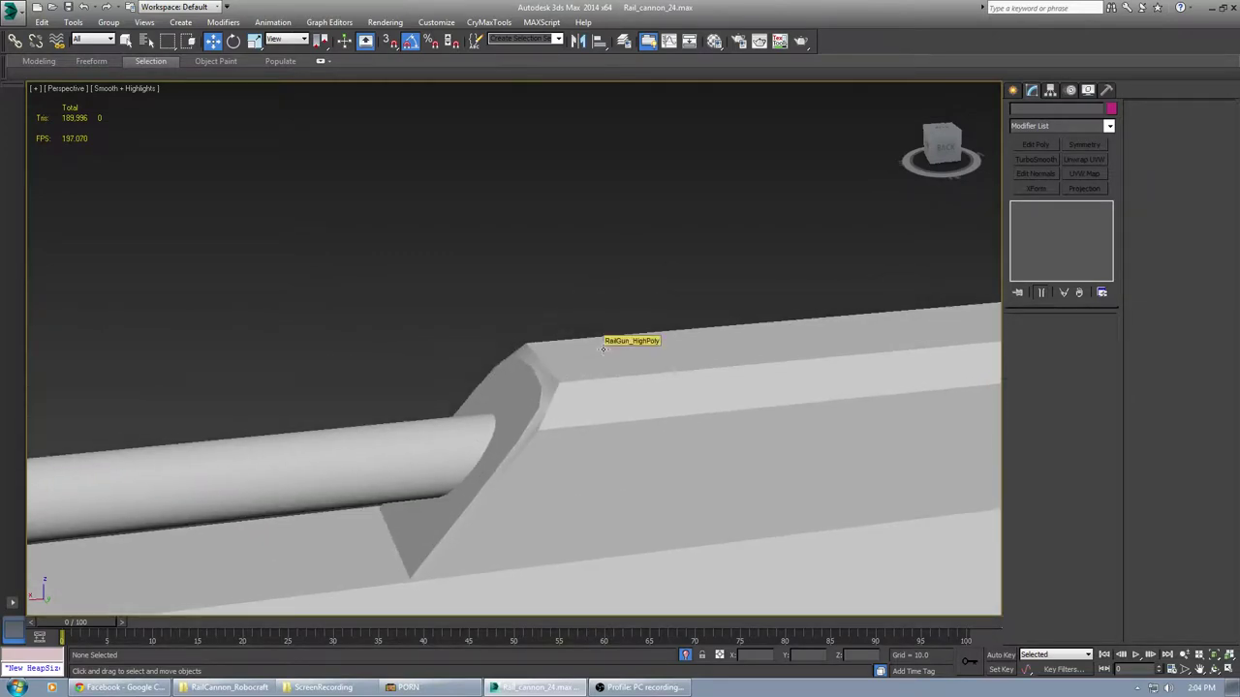
pyautogui.scroll(-4, 571, 384)
# Select only the two small corner bevel faces at the rear housing's front end at Editable Poly level and assign smoothing group 15
pyautogui.click(583, 394)
pyautogui.keyDown('alt'); pyautogui.moveTo(581, 400); pyautogui.dragTo(663, 441, button='middle'); pyautogui.keyUp('alt')
pyautogui.scroll(4, 454, 310)
pyautogui.moveTo(517, 383); pyautogui.dragTo(527, 356, button='middle')
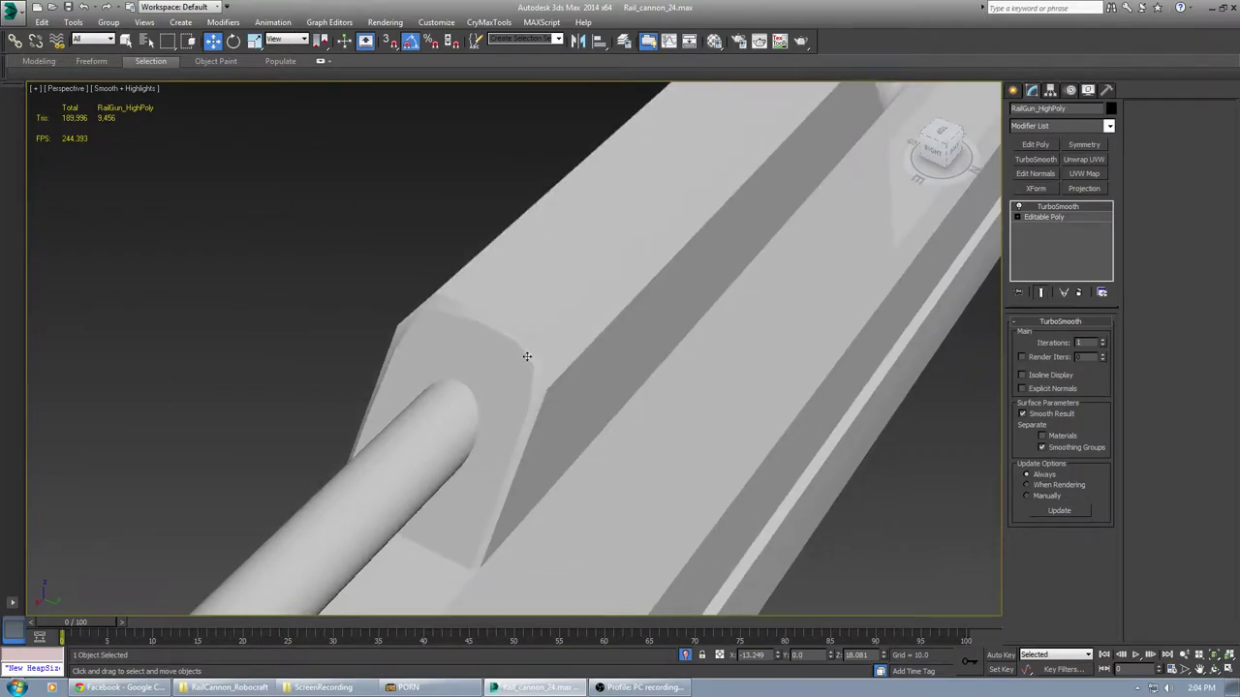
pyautogui.click(1031, 217)
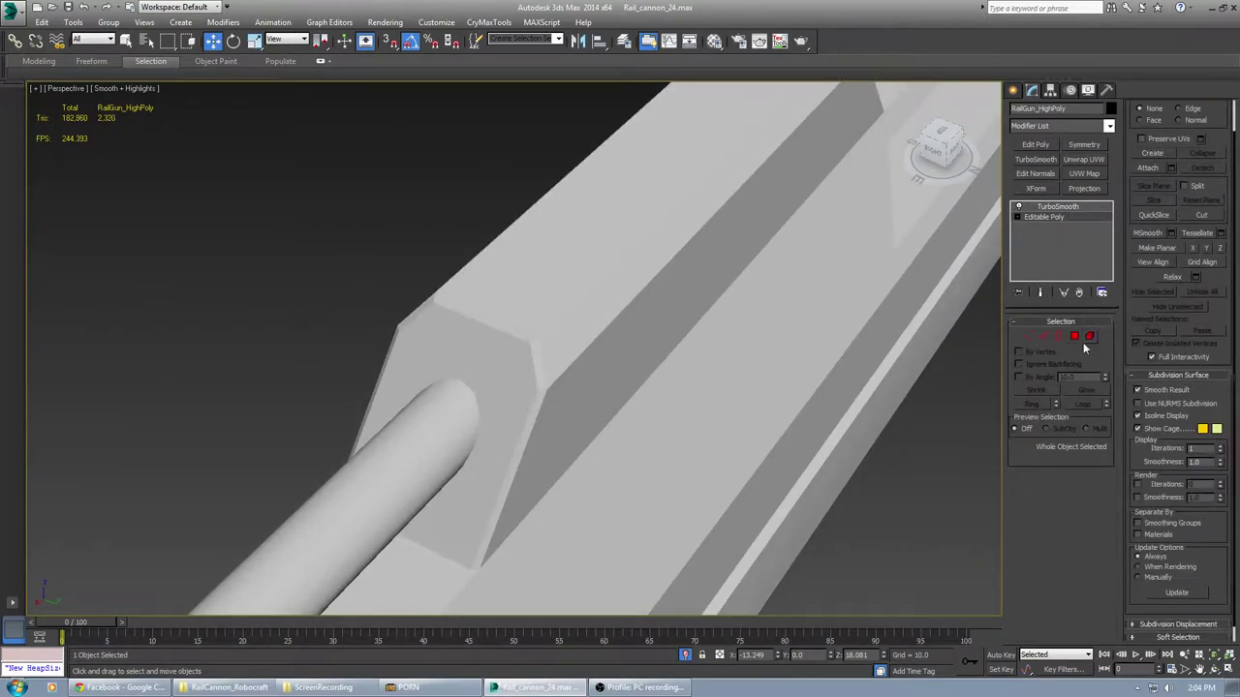
pyautogui.click(1075, 337)
pyautogui.click(536, 374)
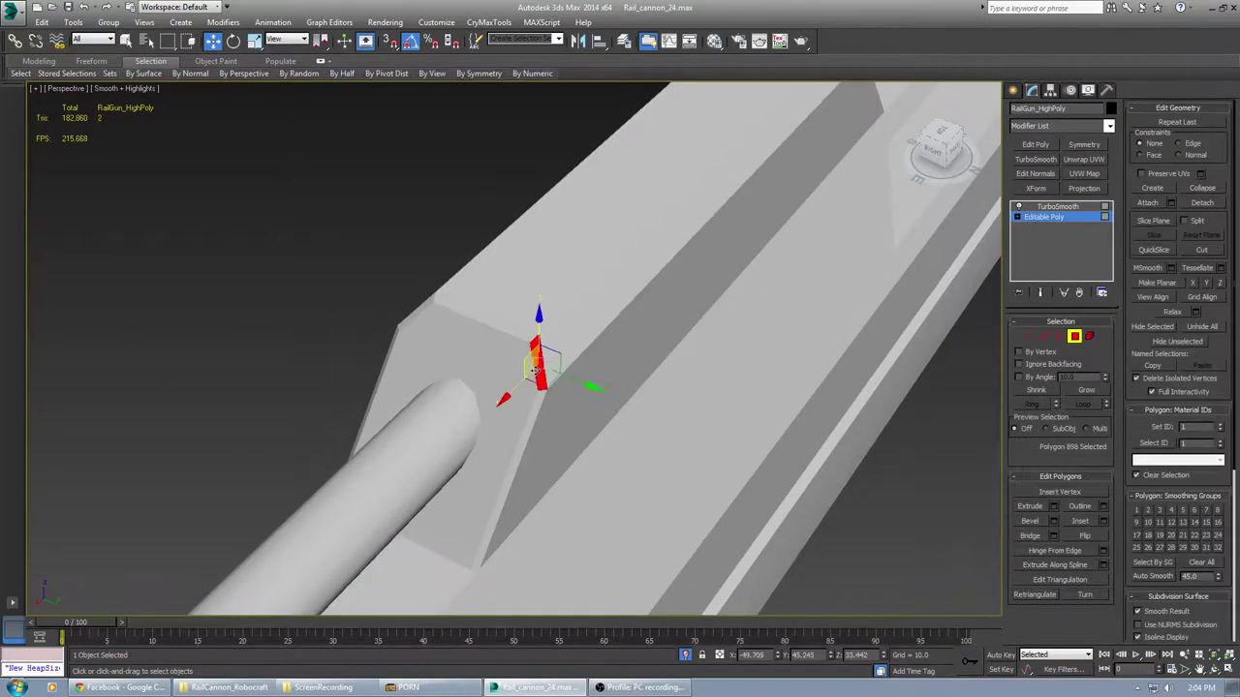
pyautogui.keyDown('ctrl'); pyautogui.click(418, 307); pyautogui.keyUp('ctrl')
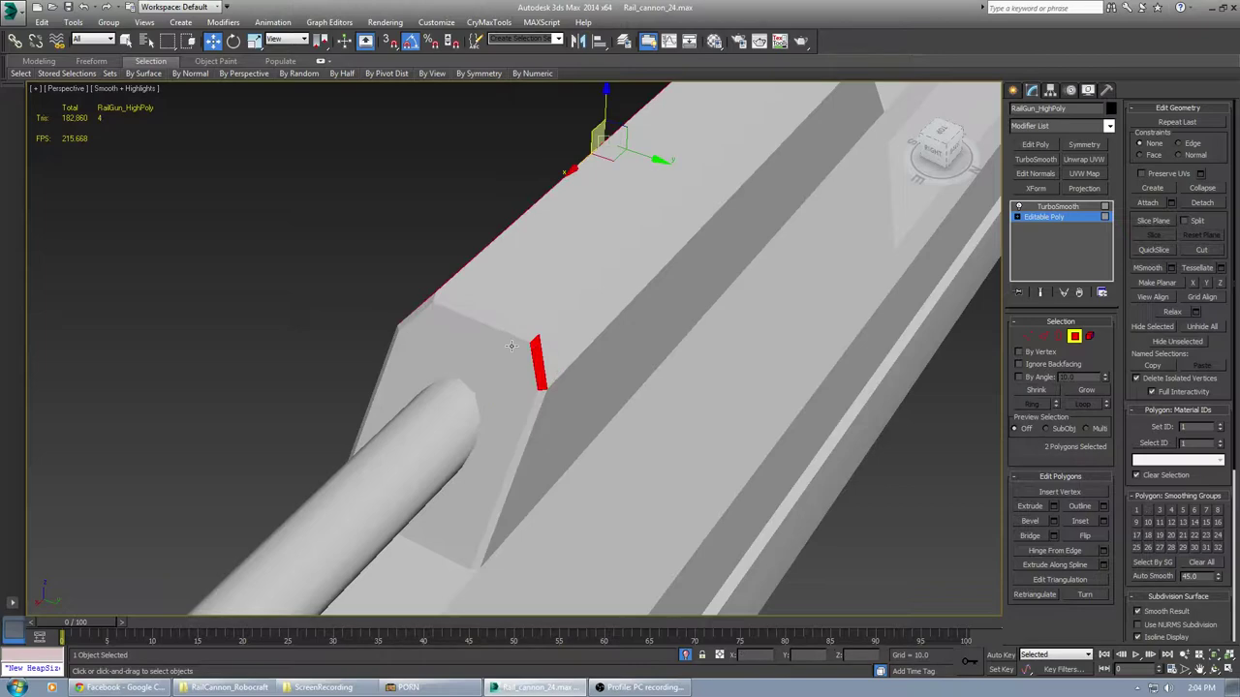
pyautogui.keyDown('ctrl'); pyautogui.click(418, 312); pyautogui.keyUp('ctrl')
pyautogui.keyDown('alt'); pyautogui.moveTo(418, 312); pyautogui.dragTo(542, 320, button='middle'); pyautogui.keyUp('alt')
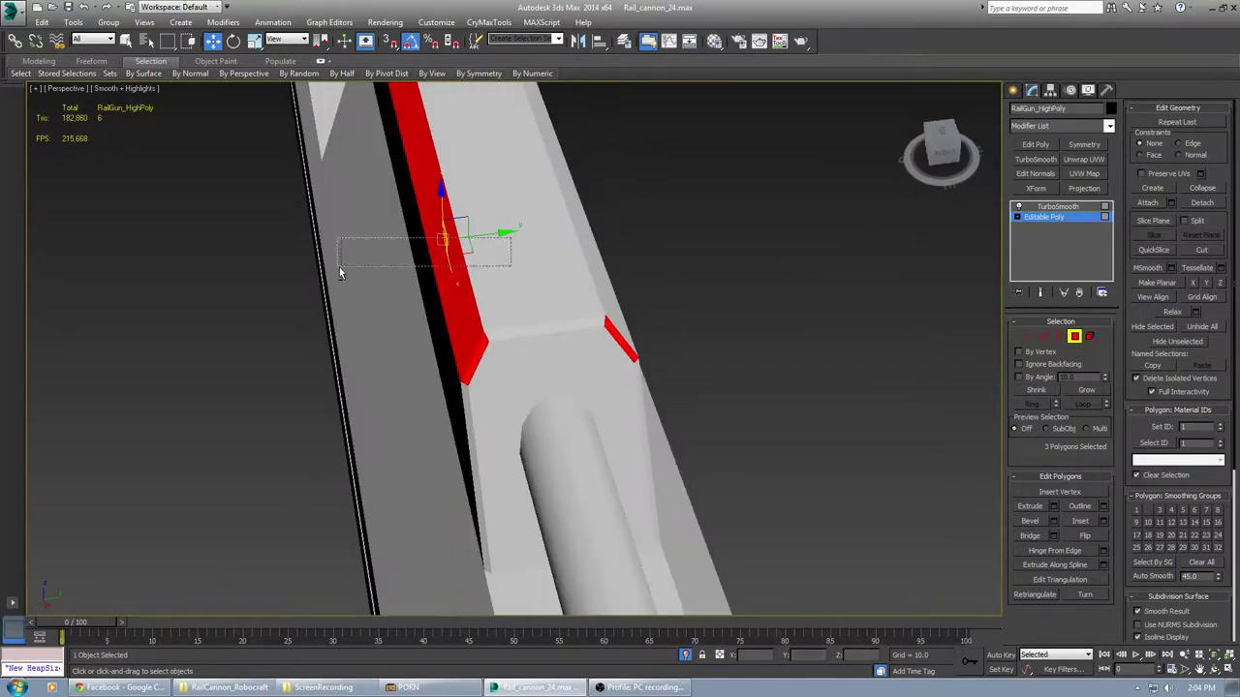
pyautogui.keyDown('alt'); pyautogui.moveTo(339, 268); pyautogui.dragTo(339, 271); pyautogui.keyUp('alt')
pyautogui.keyDown('alt'); pyautogui.moveTo(201, 314); pyautogui.dragTo(819, 380, button='middle'); pyautogui.keyUp('alt')
pyautogui.scroll(-6, 374, 316)
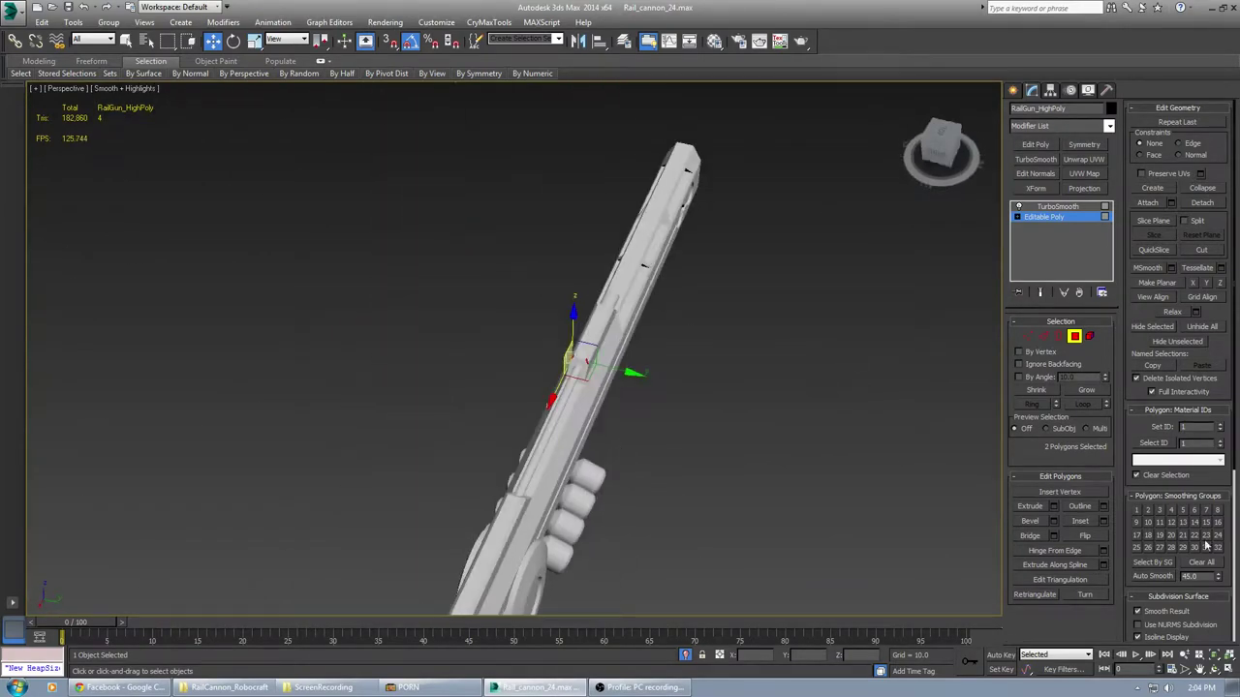
pyautogui.keyDown('alt'); pyautogui.moveTo(700, 442); pyautogui.dragTo(600, 463, button='middle'); pyautogui.keyUp('alt')
# Select the five front faces of the rear body that wrap around the housing and assign smoothing group 16
pyautogui.scroll(6, 387, 426)
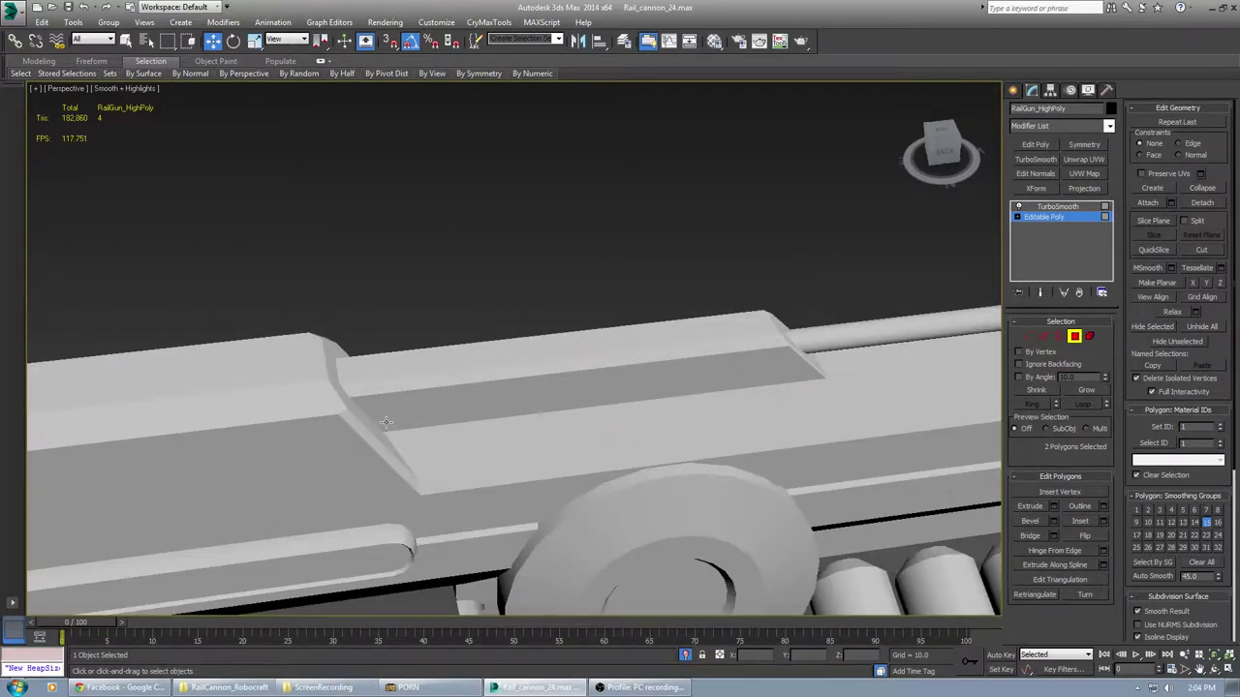
pyautogui.click(378, 428)
pyautogui.keyDown('alt'); pyautogui.moveTo(378, 428); pyautogui.dragTo(359, 403, button='middle'); pyautogui.keyUp('alt')
pyautogui.keyDown('ctrl'); pyautogui.click(360, 378); pyautogui.keyUp('ctrl')
pyautogui.keyDown('ctrl'); pyautogui.click(388, 351); pyautogui.keyUp('ctrl')
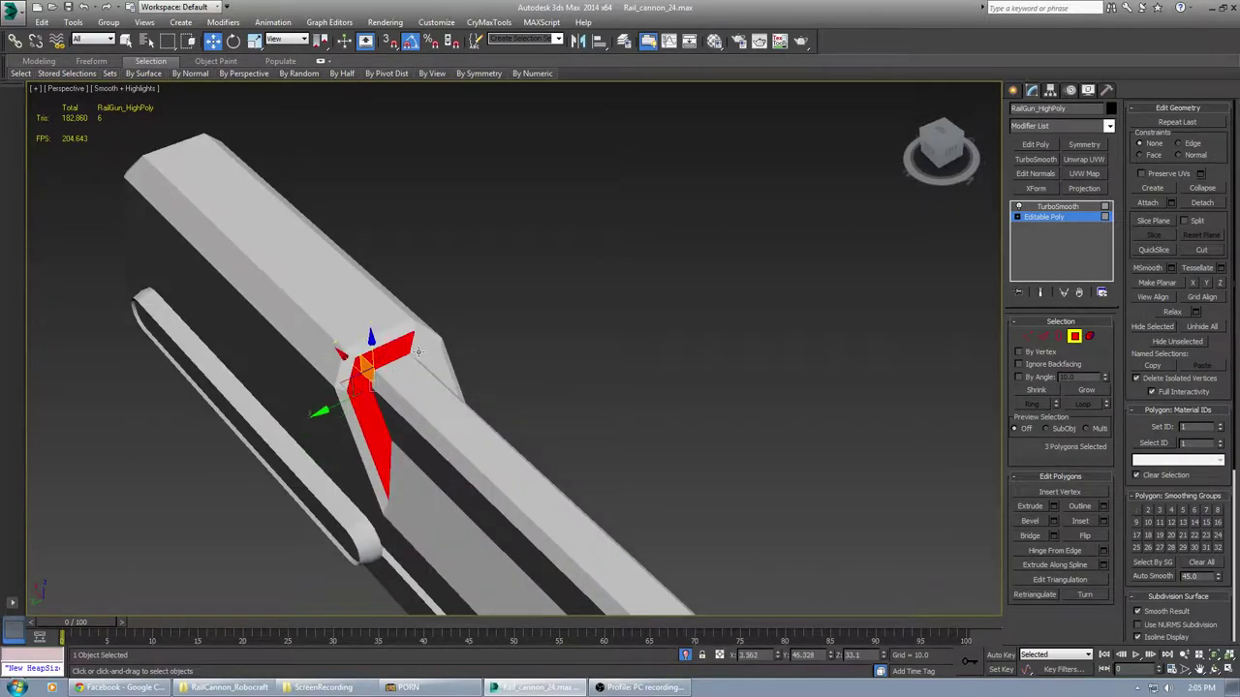
pyautogui.keyDown('ctrl'); pyautogui.click(422, 351); pyautogui.keyUp('ctrl')
pyautogui.keyDown('ctrl'); pyautogui.click(431, 364); pyautogui.keyUp('ctrl')
pyautogui.keyDown('alt'); pyautogui.moveTo(484, 397); pyautogui.dragTo(441, 386, button='middle'); pyautogui.keyUp('alt')
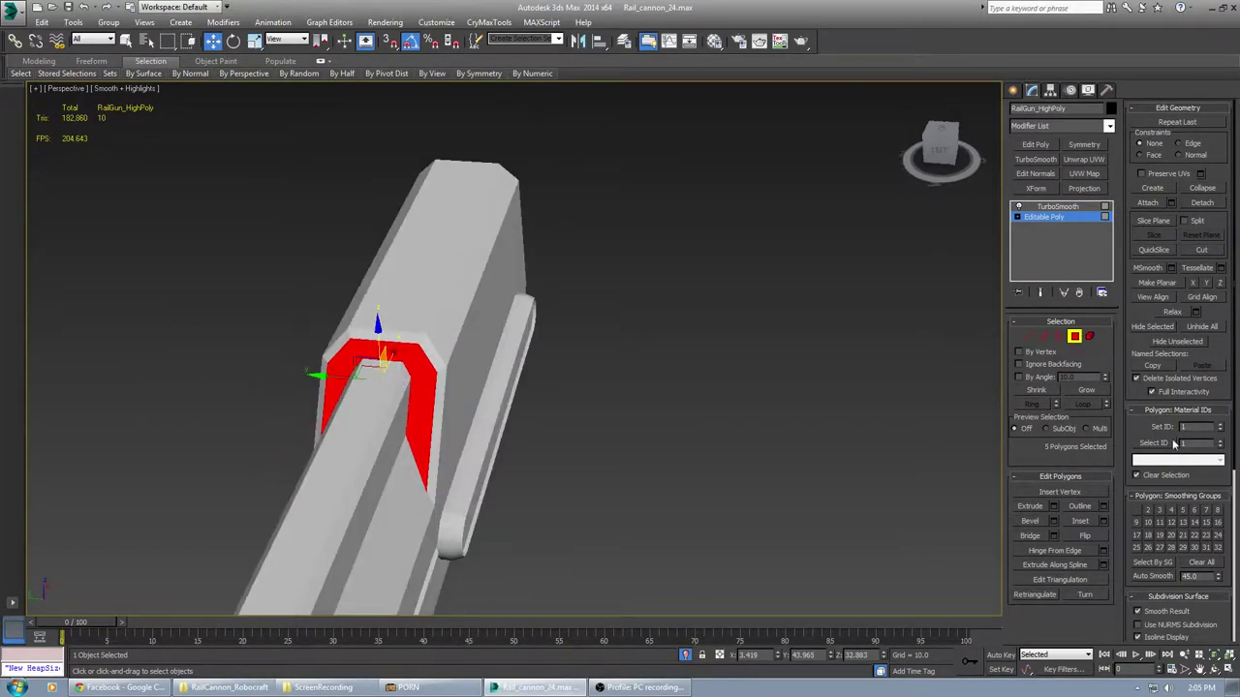
pyautogui.click(1218, 523)
# Select the two small corner bevel faces at the raised block's front end above the short tube and assign them a smoothing group
pyautogui.keyDown('alt'); pyautogui.moveTo(548, 405); pyautogui.dragTo(698, 390, button='middle'); pyautogui.keyUp('alt')
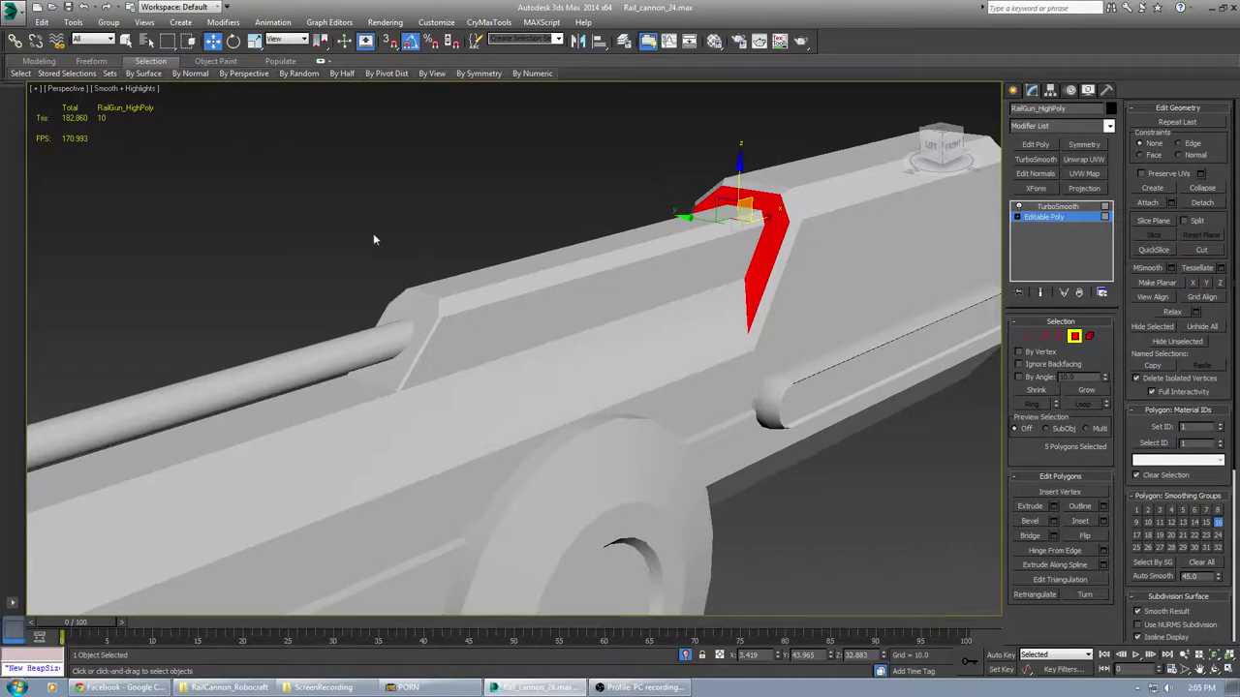
pyautogui.keyDown('alt'); pyautogui.moveTo(368, 239); pyautogui.dragTo(526, 288, button='middle'); pyautogui.keyUp('alt')
pyautogui.click(644, 284)
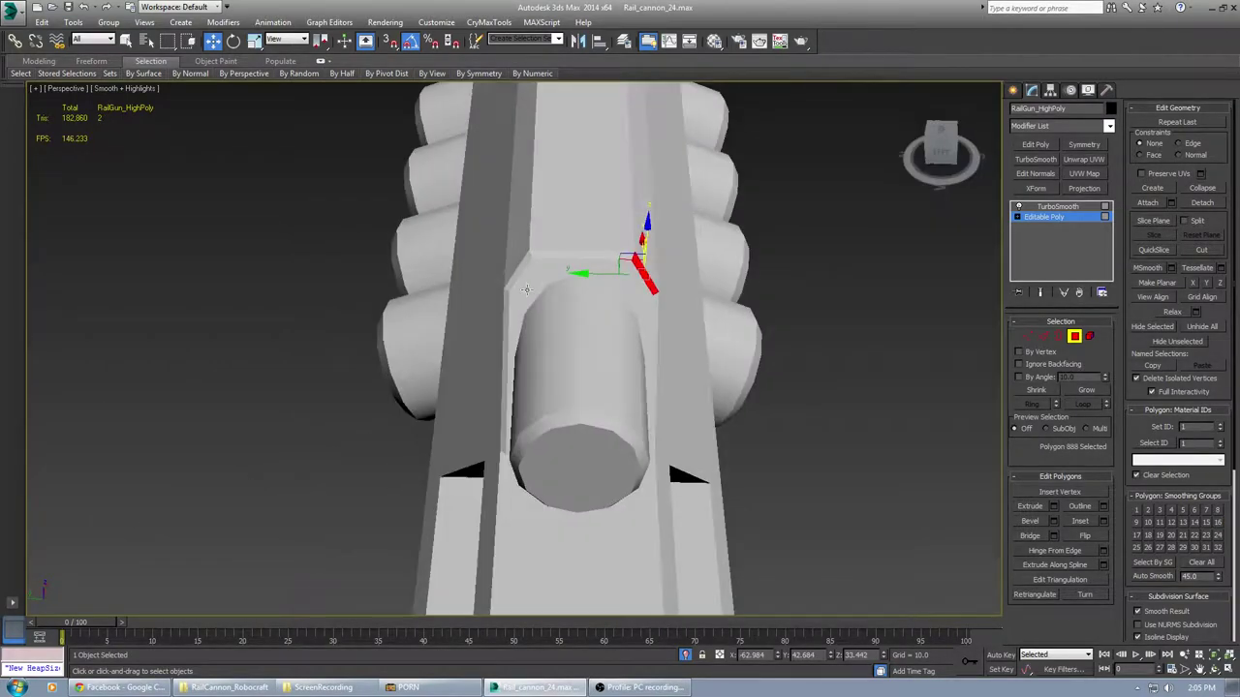
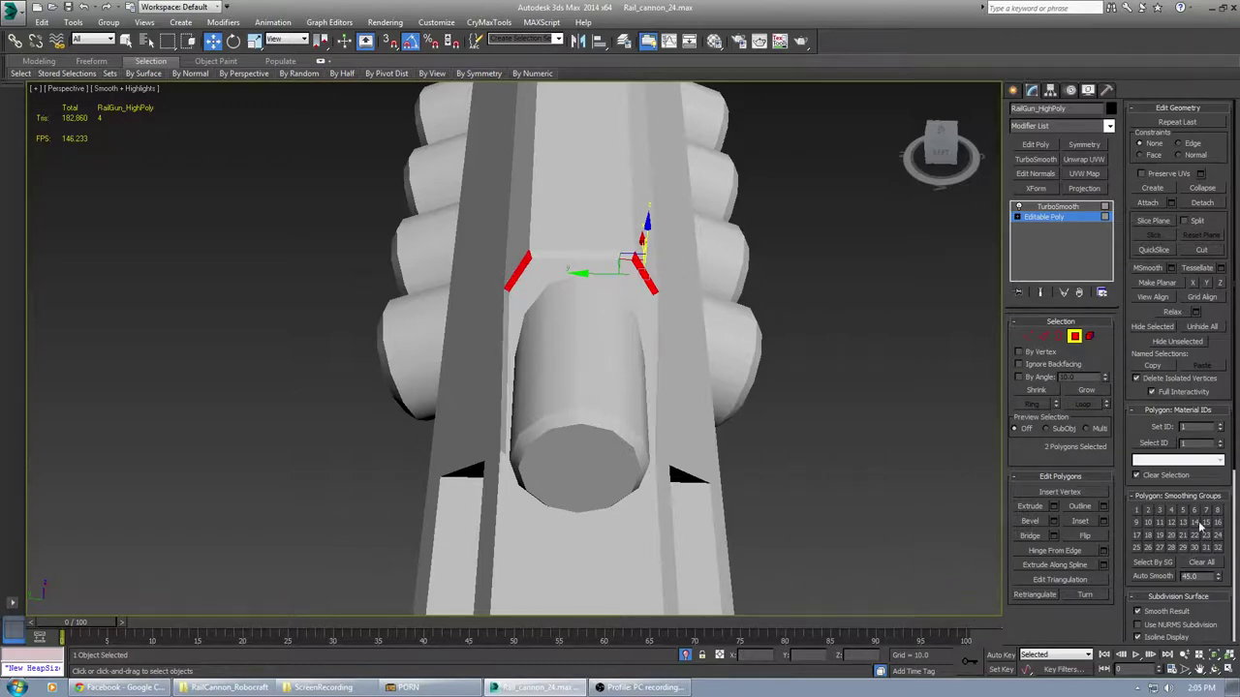
pyautogui.keyDown('alt'); pyautogui.moveTo(507, 365); pyautogui.dragTo(681, 392, button='middle'); pyautogui.keyUp('alt')
pyautogui.click(528, 369)
pyautogui.scroll(-5, 833, 389)
pyautogui.keyDown('alt'); pyautogui.moveTo(833, 388); pyautogui.dragTo(765, 443, button='middle'); pyautogui.keyUp('alt')
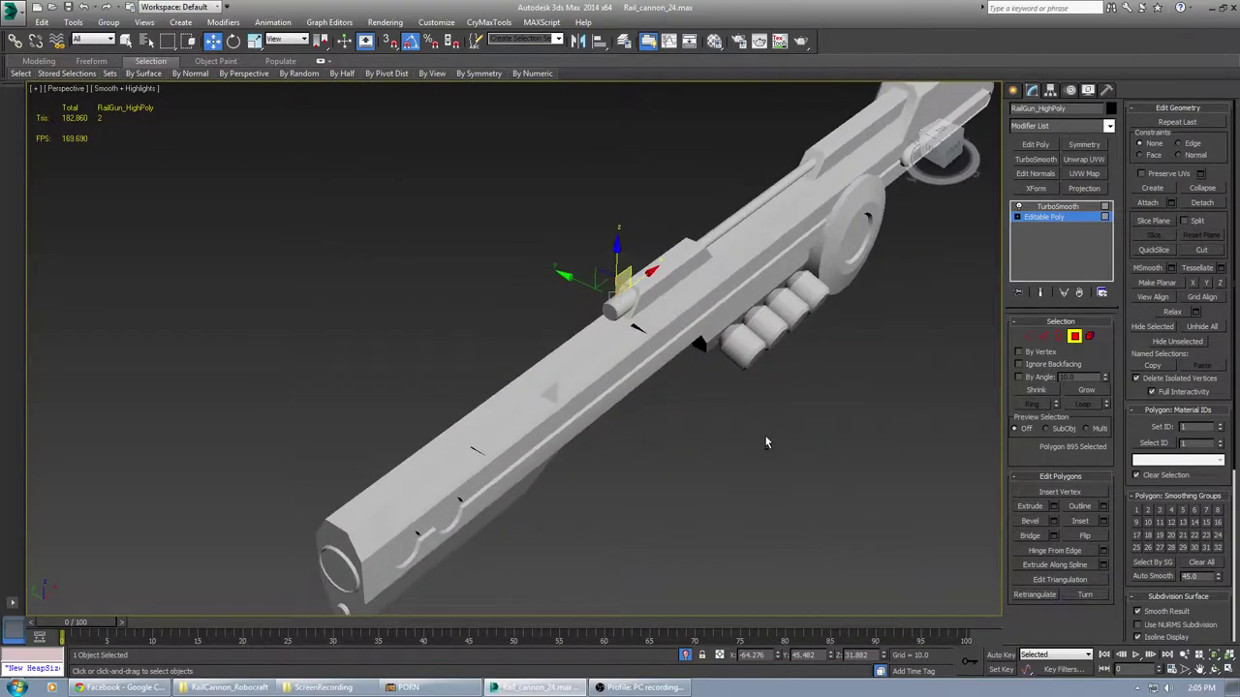
# Return to the TurboSmooth level and examine the smoothed raised block, rod, rear housing and rear body
pyautogui.press('4')
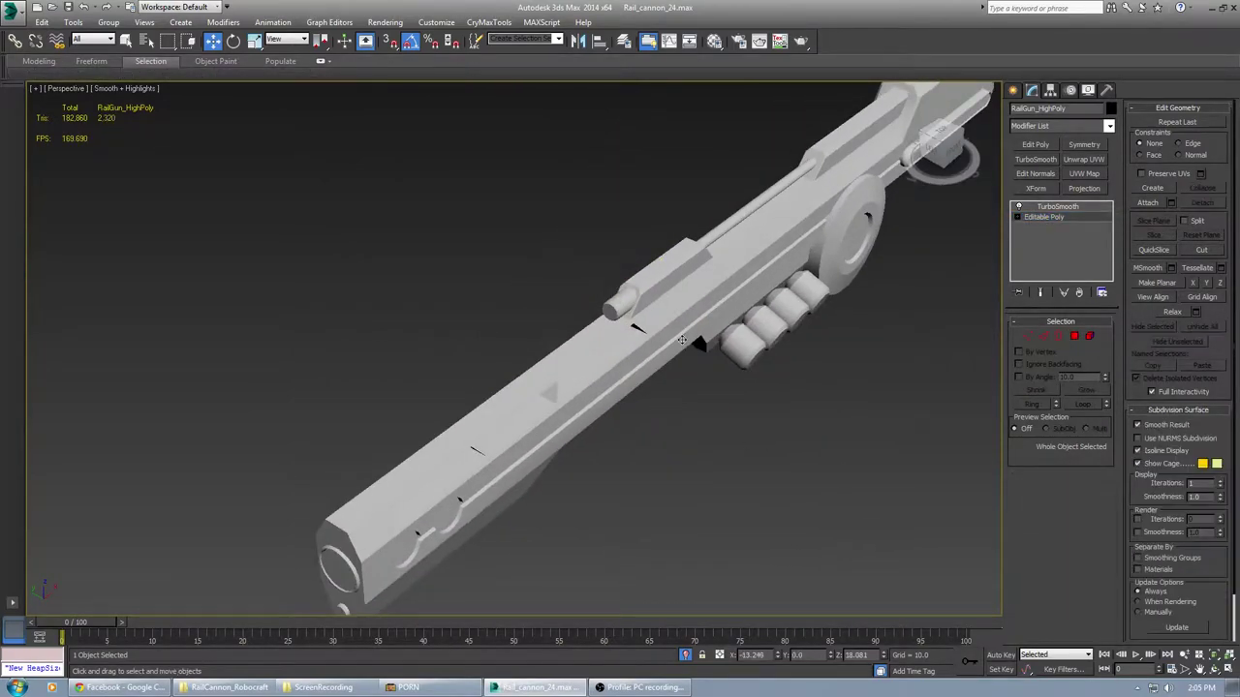
pyautogui.moveTo(655, 408); pyautogui.dragTo(543, 416, button='middle')
pyautogui.click(1069, 208)
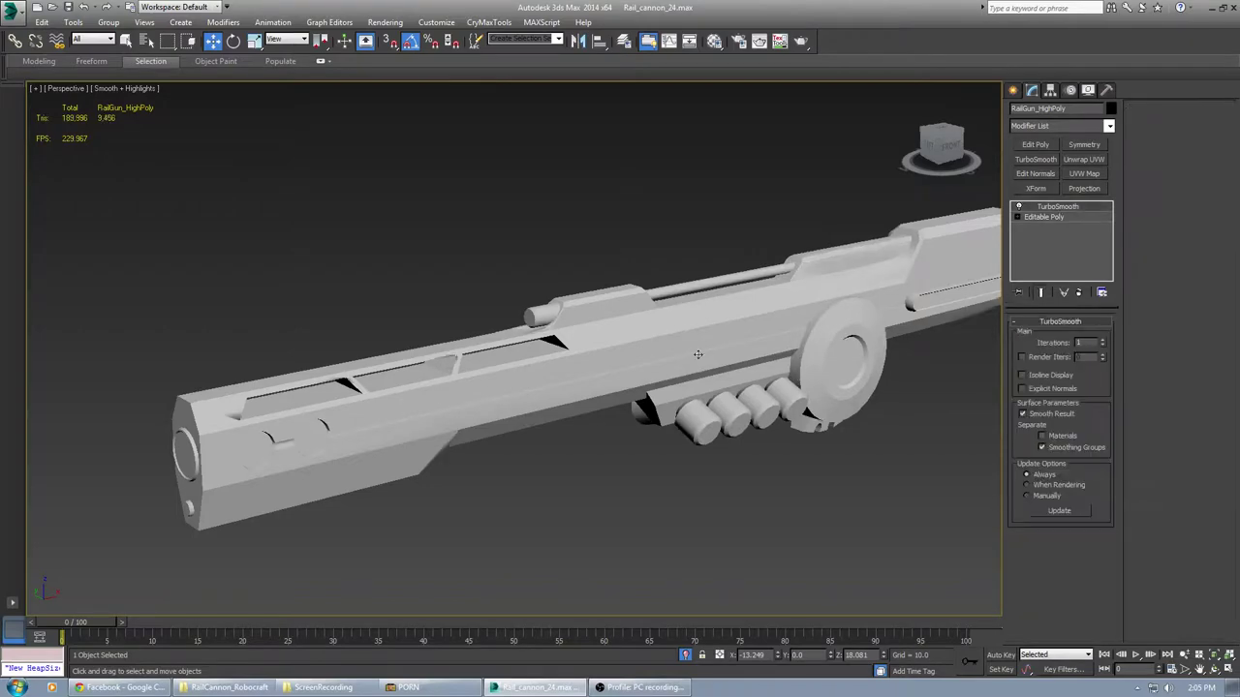
pyautogui.moveTo(589, 307); pyautogui.dragTo(778, 304, button='middle')
pyautogui.scroll(6, 579, 371)
pyautogui.scroll(-6, 581, 376)
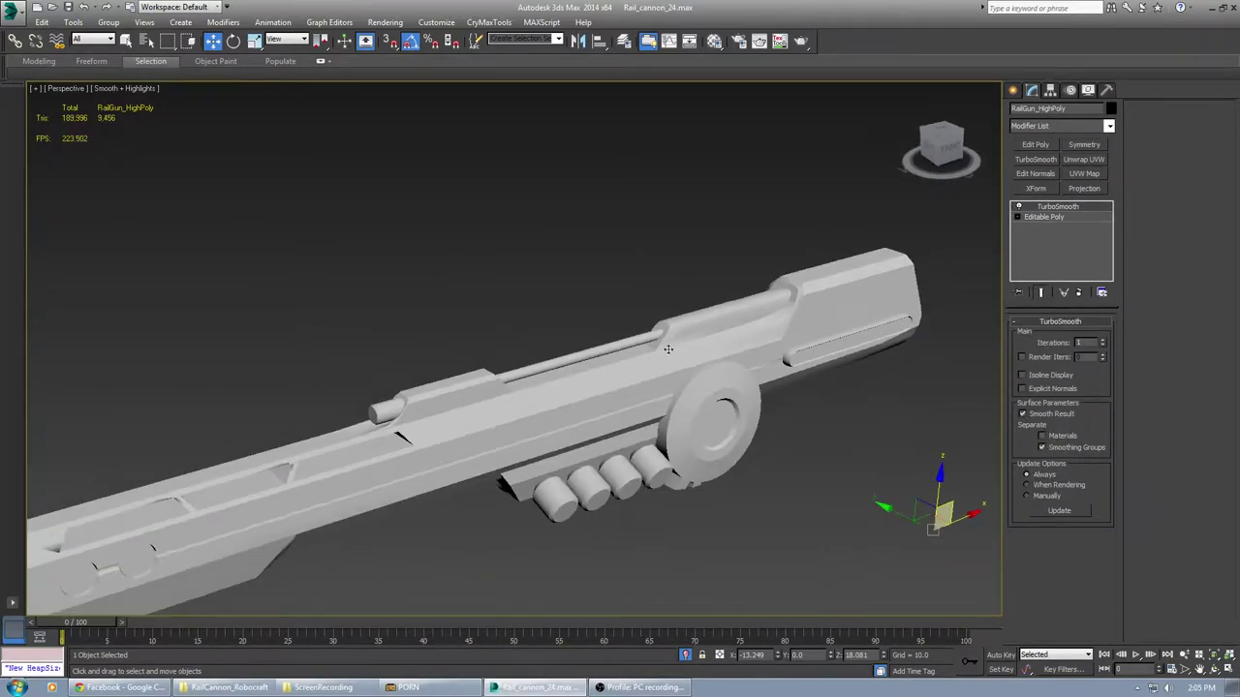
pyautogui.scroll(6, 669, 349)
pyautogui.scroll(-6, 676, 343)
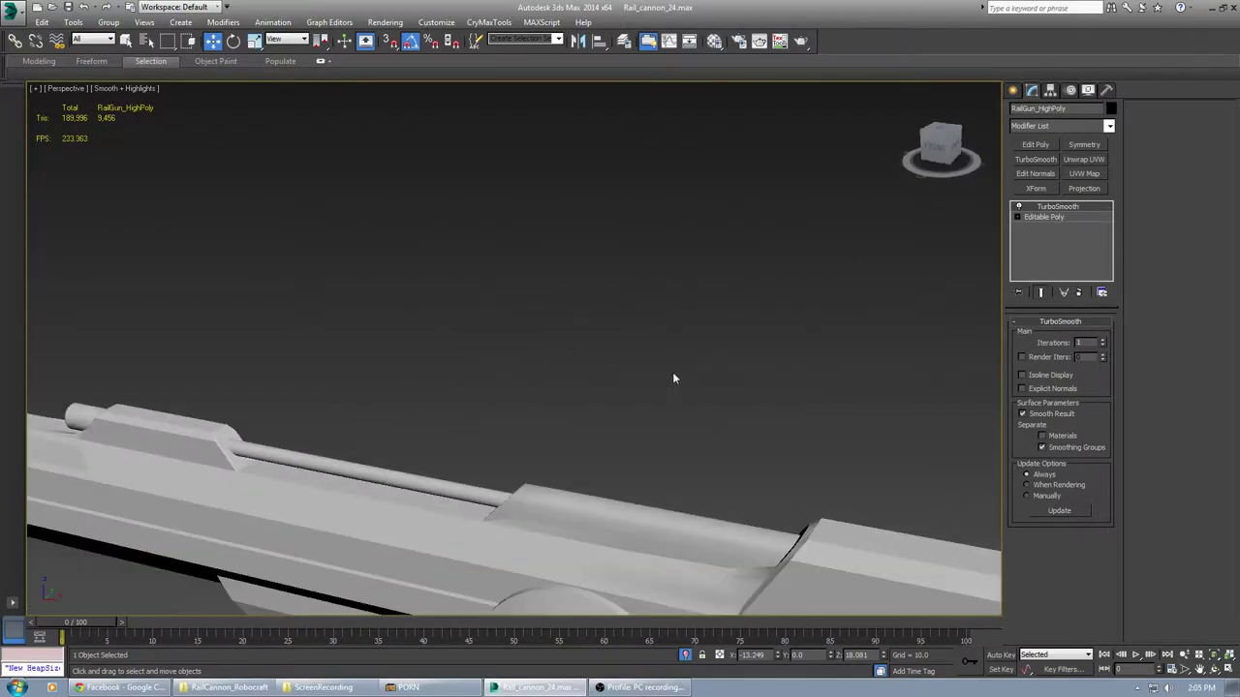
pyautogui.keyDown('alt'); pyautogui.moveTo(687, 423); pyautogui.dragTo(614, 346, button='middle'); pyautogui.keyUp('alt')
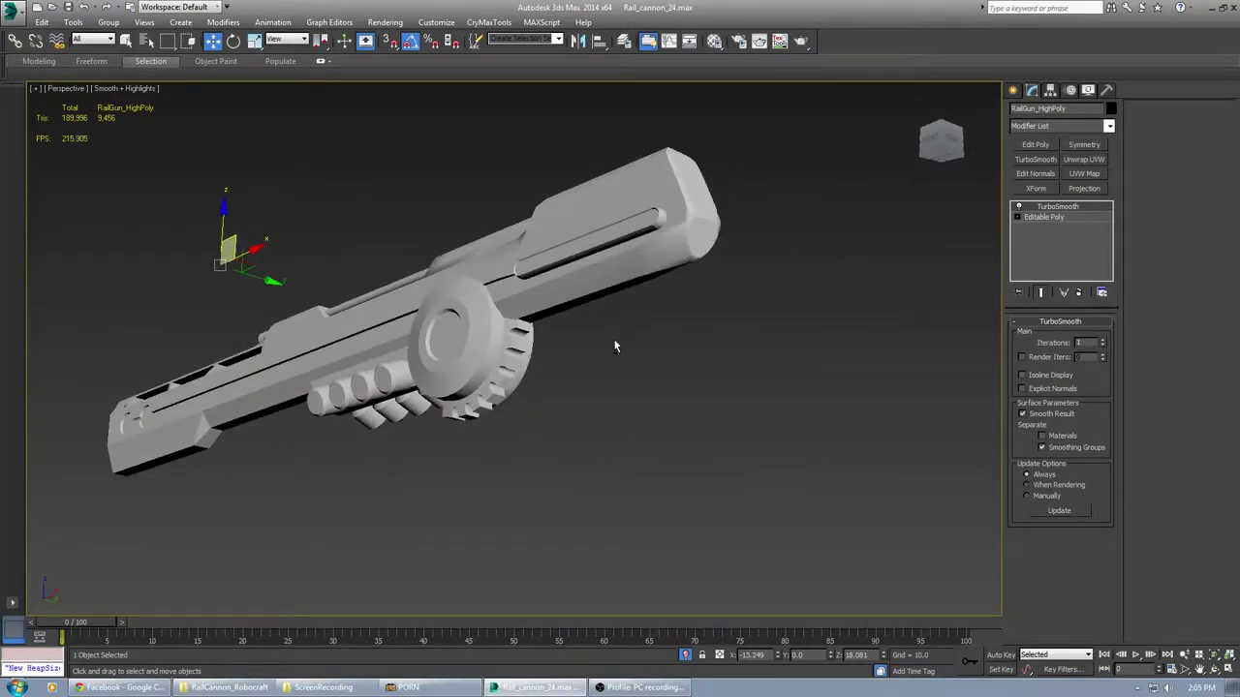
# Examine the smoothed front of the barrel around the top slots and the circular side recesses
pyautogui.keyDown('alt'); pyautogui.moveTo(565, 383); pyautogui.dragTo(395, 381, button='middle'); pyautogui.keyUp('alt')
pyautogui.scroll(5, 238, 350)
pyautogui.scroll(-8, 285, 351)
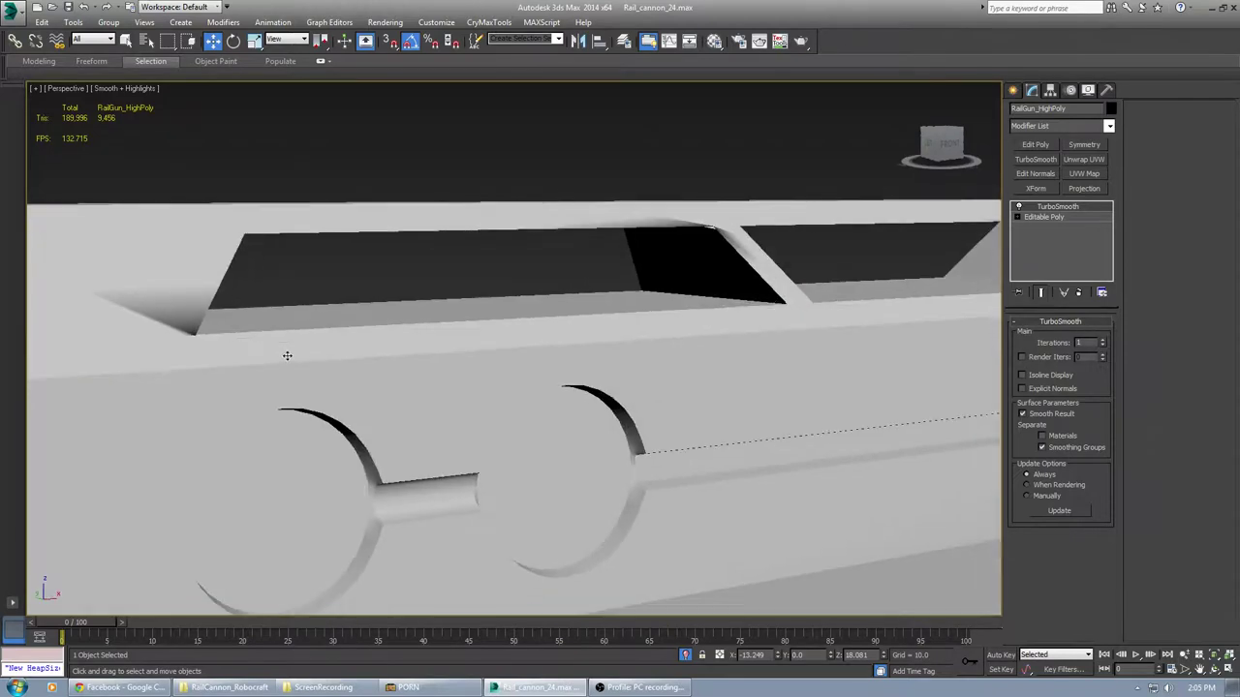
pyautogui.scroll(4, 237, 366)
pyautogui.scroll(3, 237, 367)
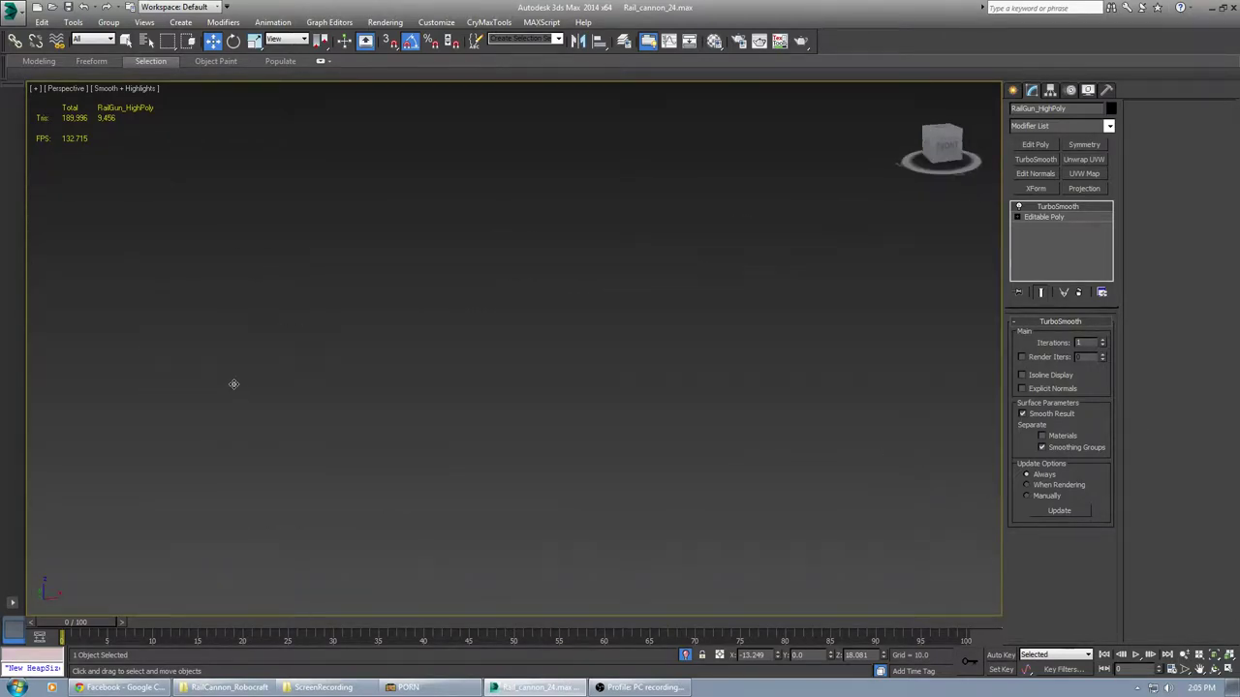
pyautogui.scroll(-2, 241, 390)
pyautogui.scroll(2, 249, 392)
pyautogui.scroll(-2, 249, 392)
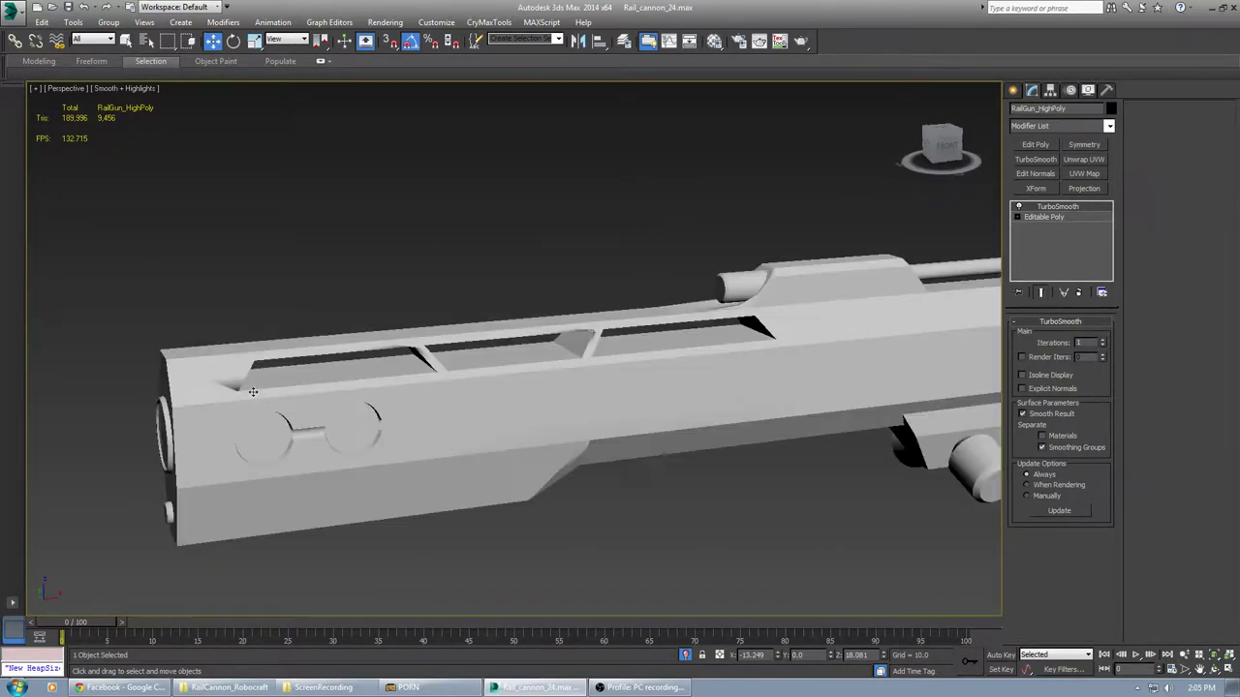
pyautogui.moveTo(254, 392); pyautogui.dragTo(386, 378, button='middle')
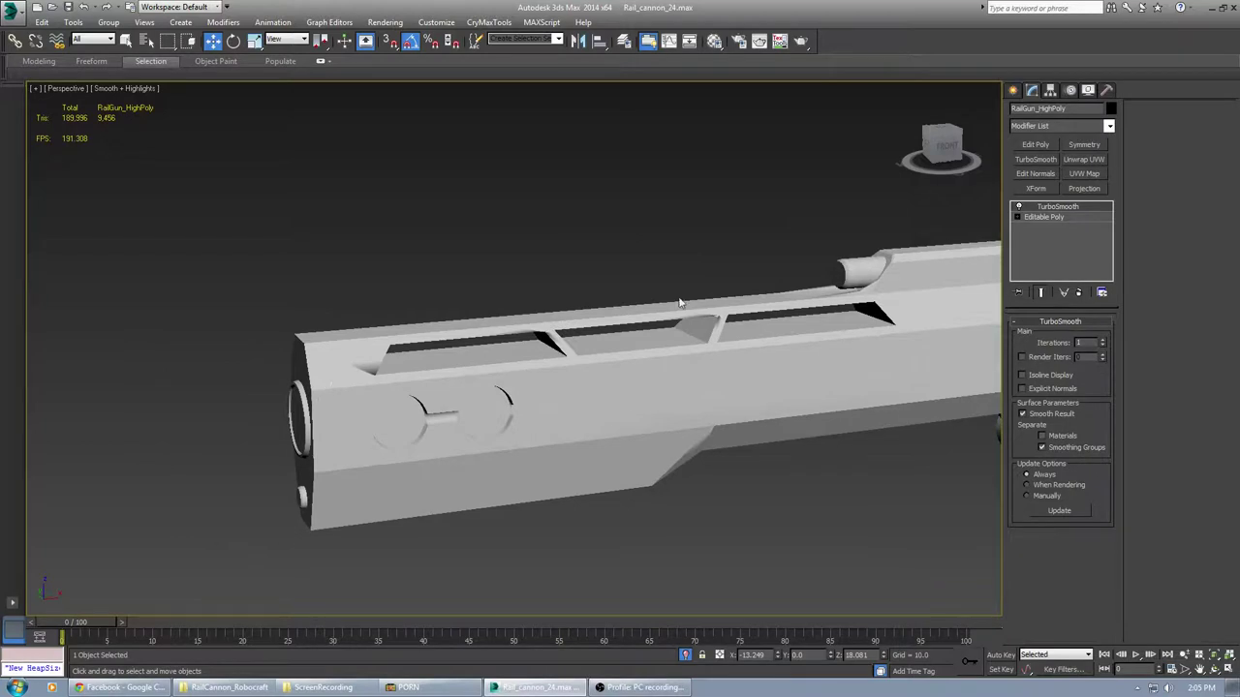
# Try 2 TurboSmooth iterations on the gun and lower the iterations to 0 for comparison
pyautogui.click(1102, 341)
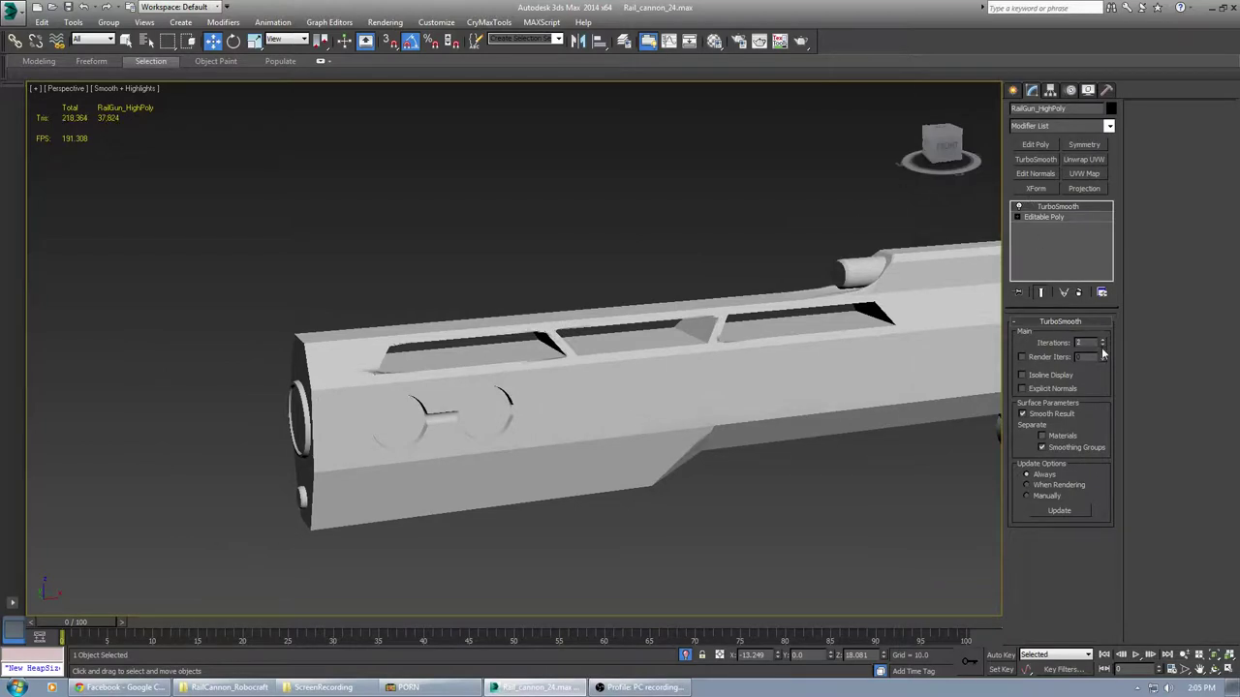
pyautogui.click(1102, 346)
pyautogui.click(1102, 346)
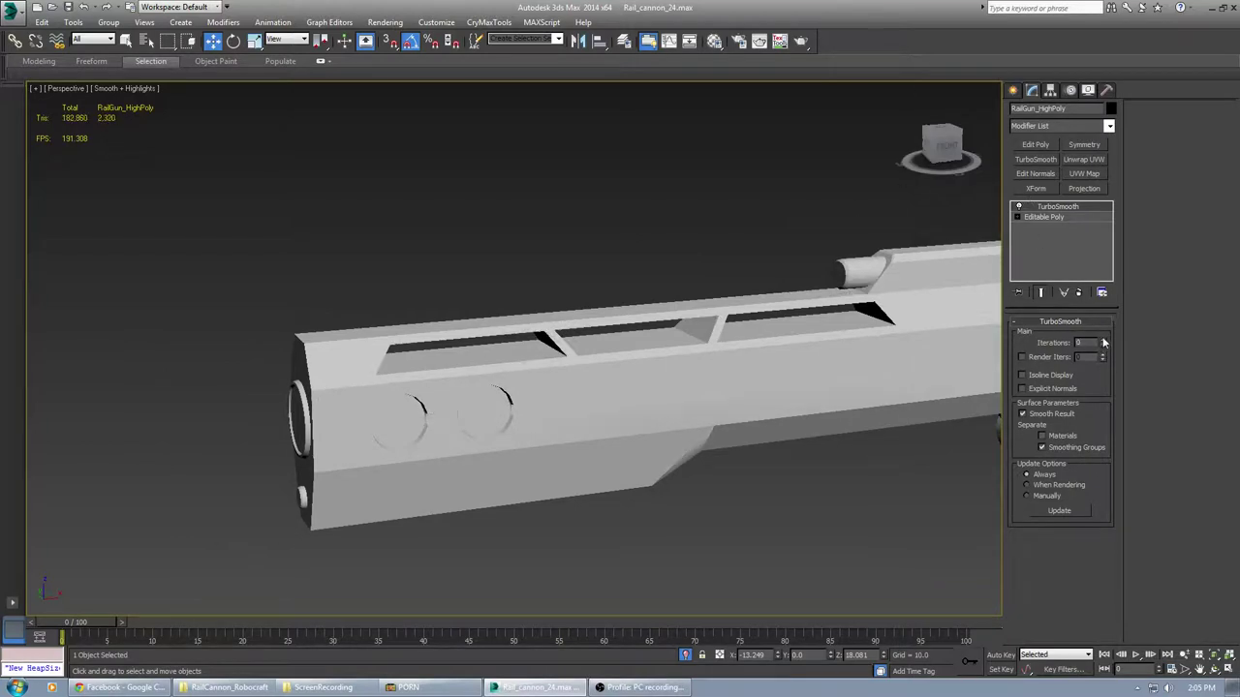
# Set the TurboSmooth iterations to 1 and examine the smoothed top surface around the short tube
pyautogui.click(1102, 340)
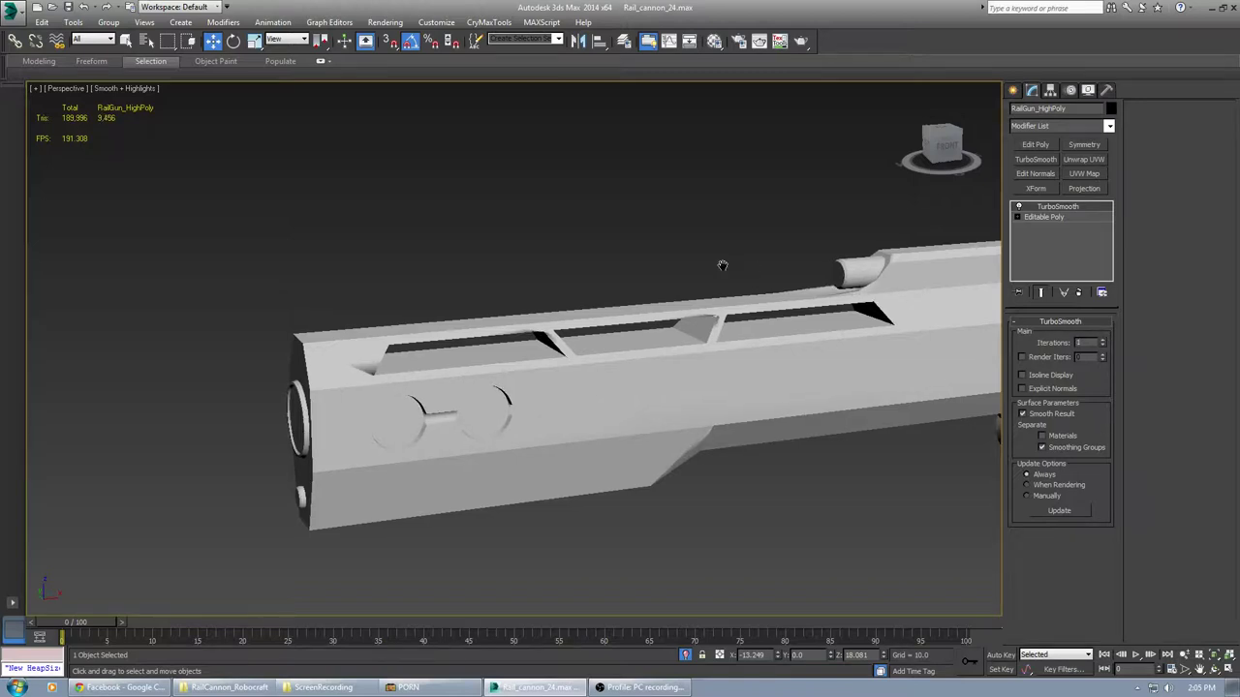
pyautogui.scroll(-5, 723, 269)
pyautogui.moveTo(723, 269)
pyautogui.keyDown('alt'); pyautogui.mouseDown(button='middle')
pyautogui.moveTo(724, 287)
pyautogui.moveTo(742, 277)
pyautogui.mouseUp(button='middle'); pyautogui.keyUp('alt')
pyautogui.scroll(6, 824, 290)
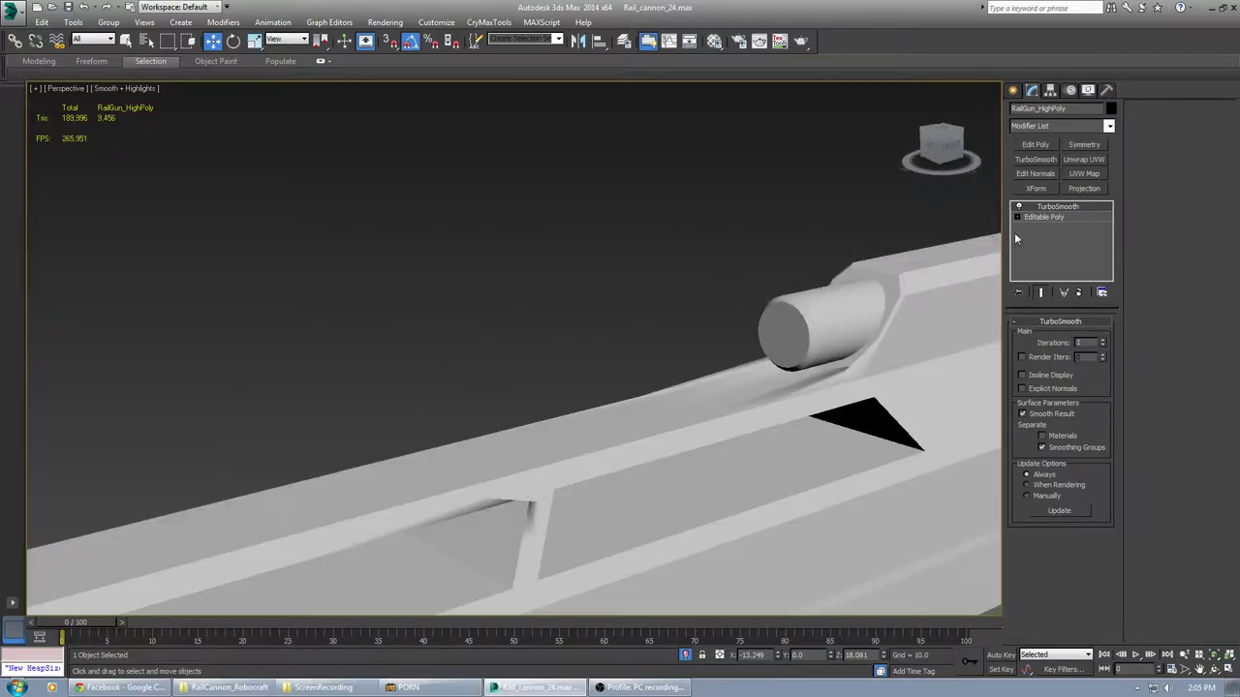
# Return to the Editable Poly's polygon level and select the two top barrel faces beneath and in front of the short tube
pyautogui.click(1048, 217)
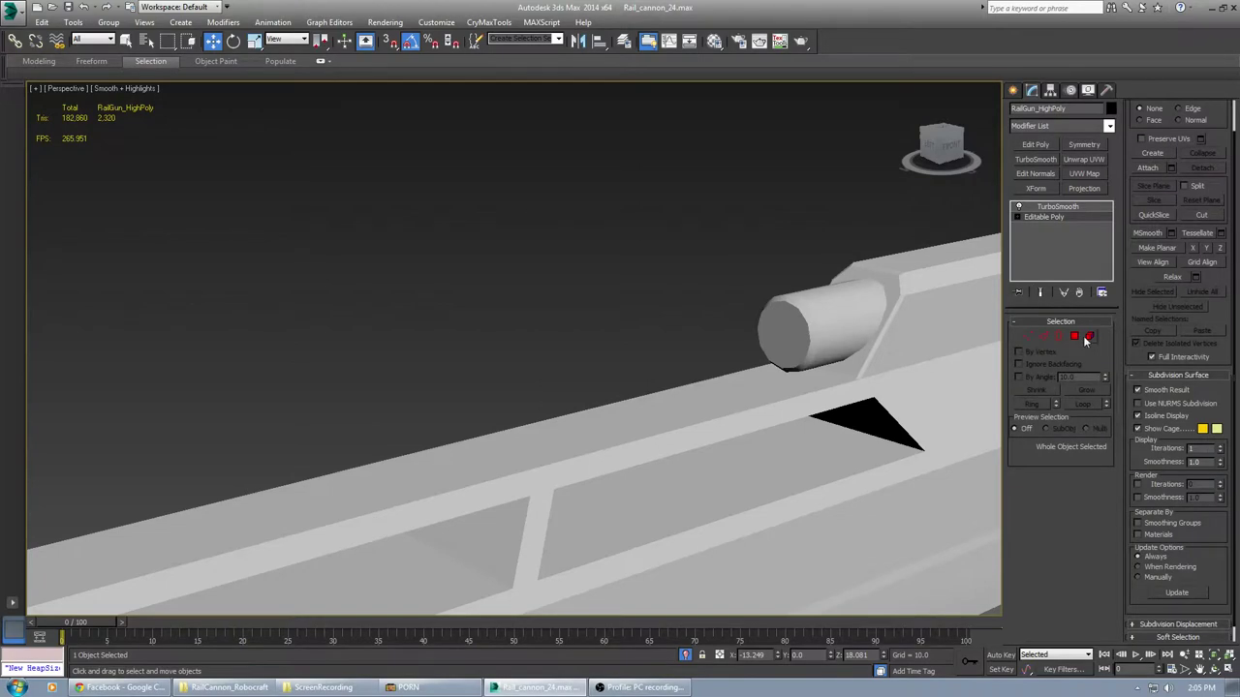
pyautogui.click(1076, 336)
pyautogui.click(867, 365)
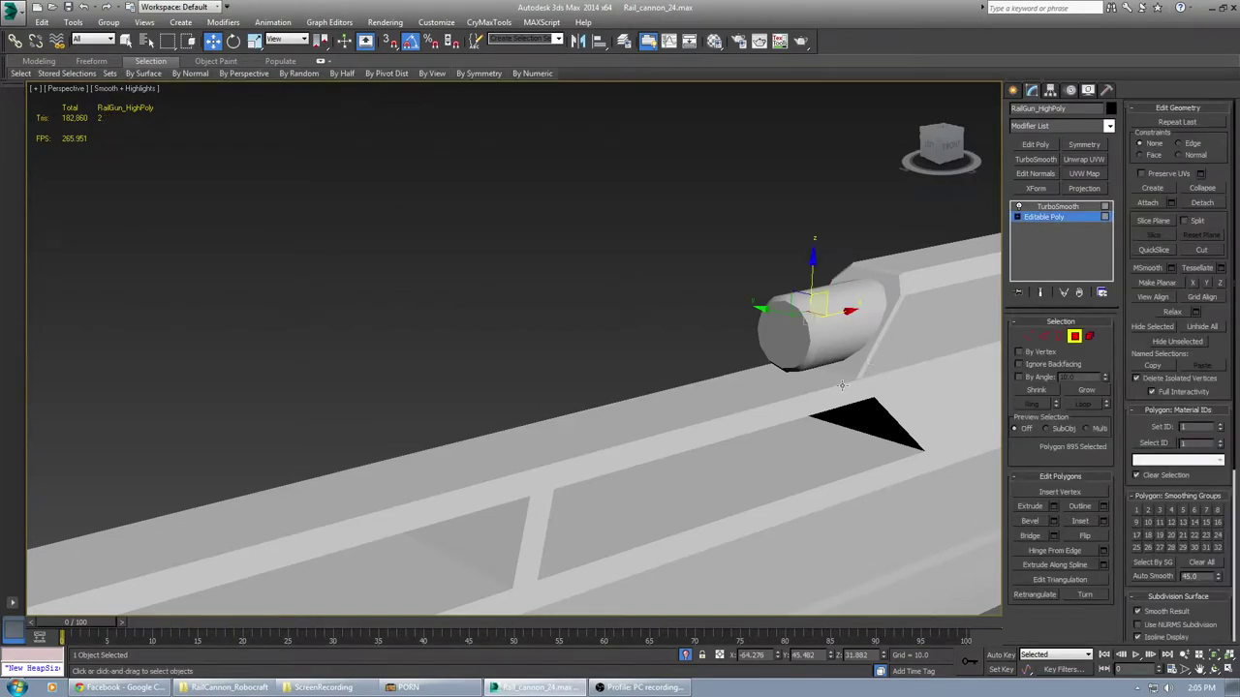
pyautogui.click(840, 386)
pyautogui.scroll(3, 849, 387)
pyautogui.scroll(-8, 849, 386)
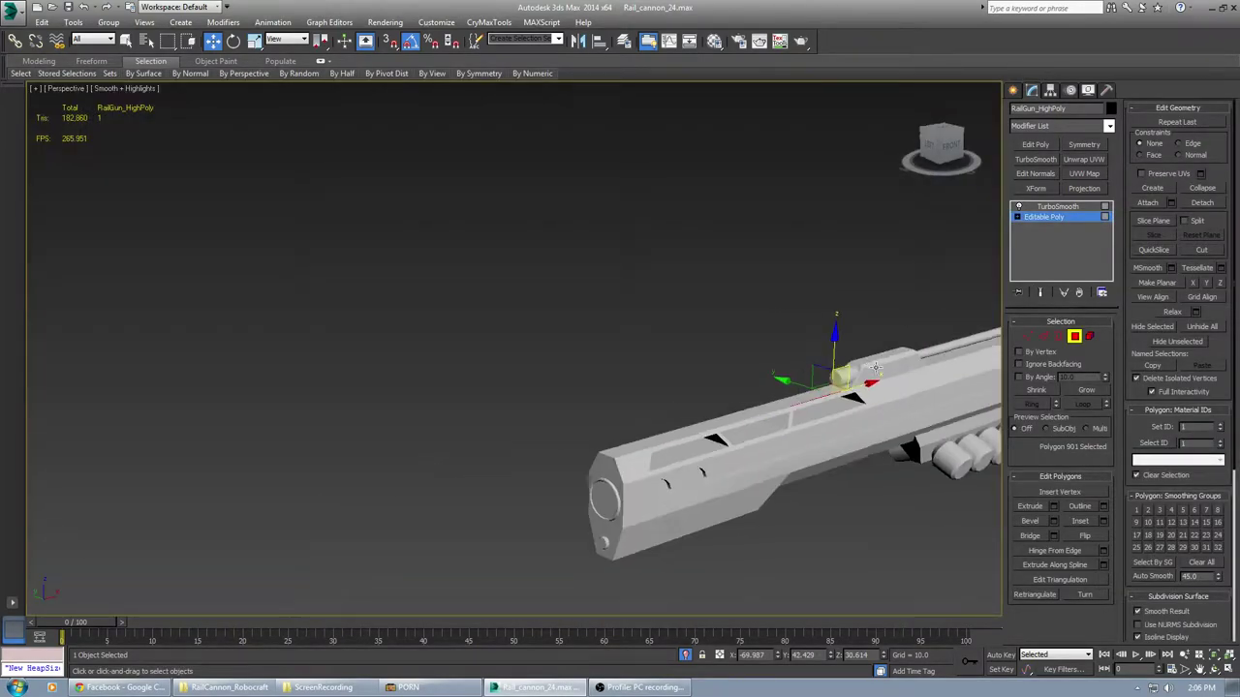
pyautogui.keyDown('alt'); pyautogui.moveTo(876, 367); pyautogui.dragTo(868, 399, button='middle'); pyautogui.keyUp('alt')
pyautogui.scroll(7, 868, 398)
pyautogui.keyDown('ctrl'); pyautogui.click(651, 419); pyautogui.keyUp('ctrl')
pyautogui.keyDown('alt'); pyautogui.moveTo(651, 419); pyautogui.dragTo(622, 351, button='middle'); pyautogui.keyUp('alt')
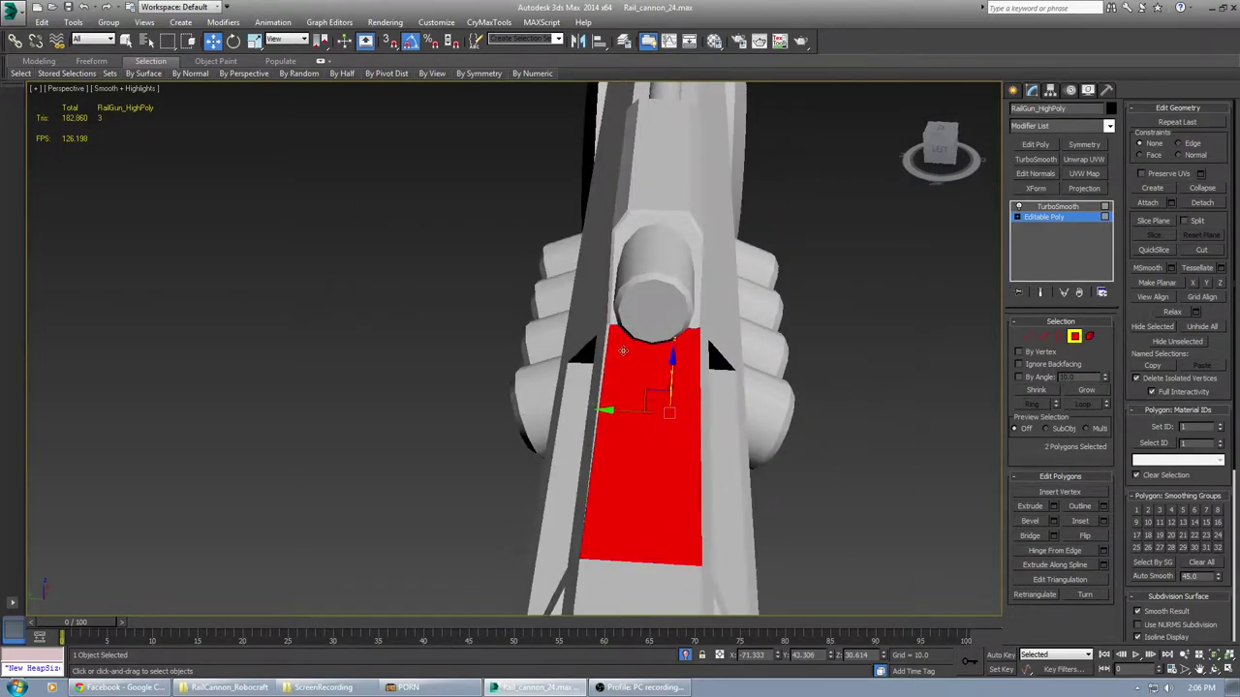
# Add the dark triangular end face of the rear barrel slot beside the short tube to the polygon selection
pyautogui.scroll(5, 606, 340)
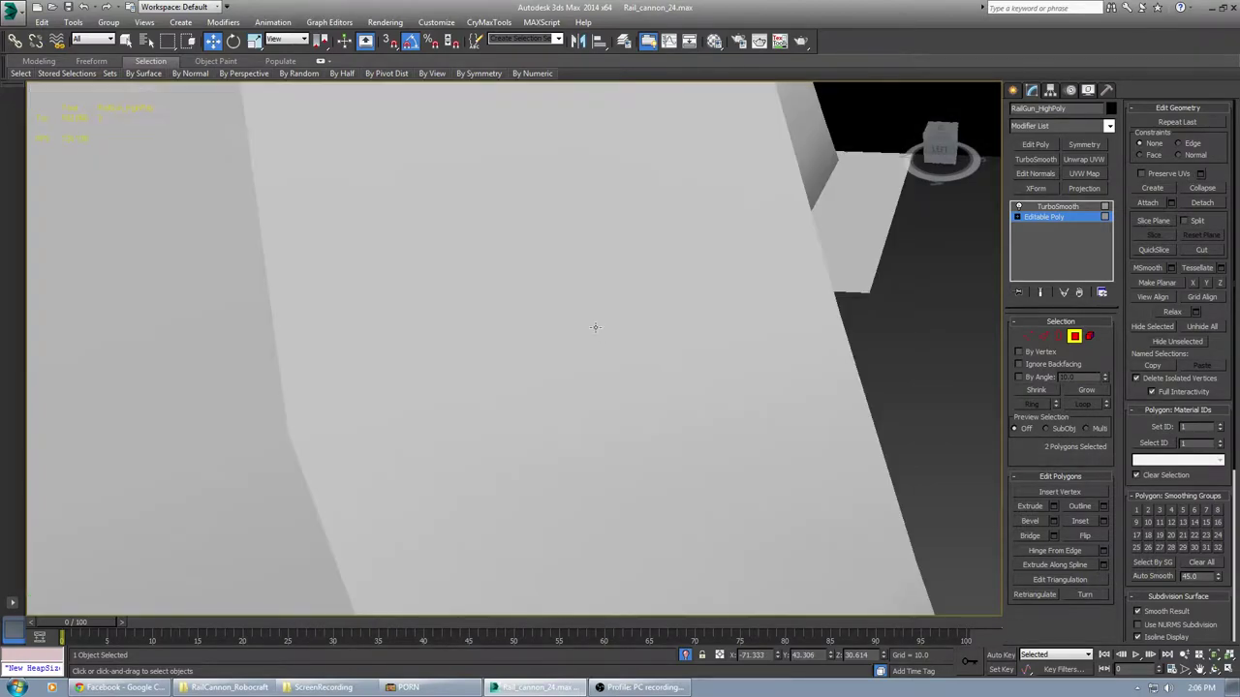
pyautogui.scroll(-7, 592, 327)
pyautogui.keyDown('alt'); pyautogui.moveTo(592, 327); pyautogui.dragTo(648, 327, button='middle'); pyautogui.keyUp('alt')
pyautogui.scroll(5, 549, 325)
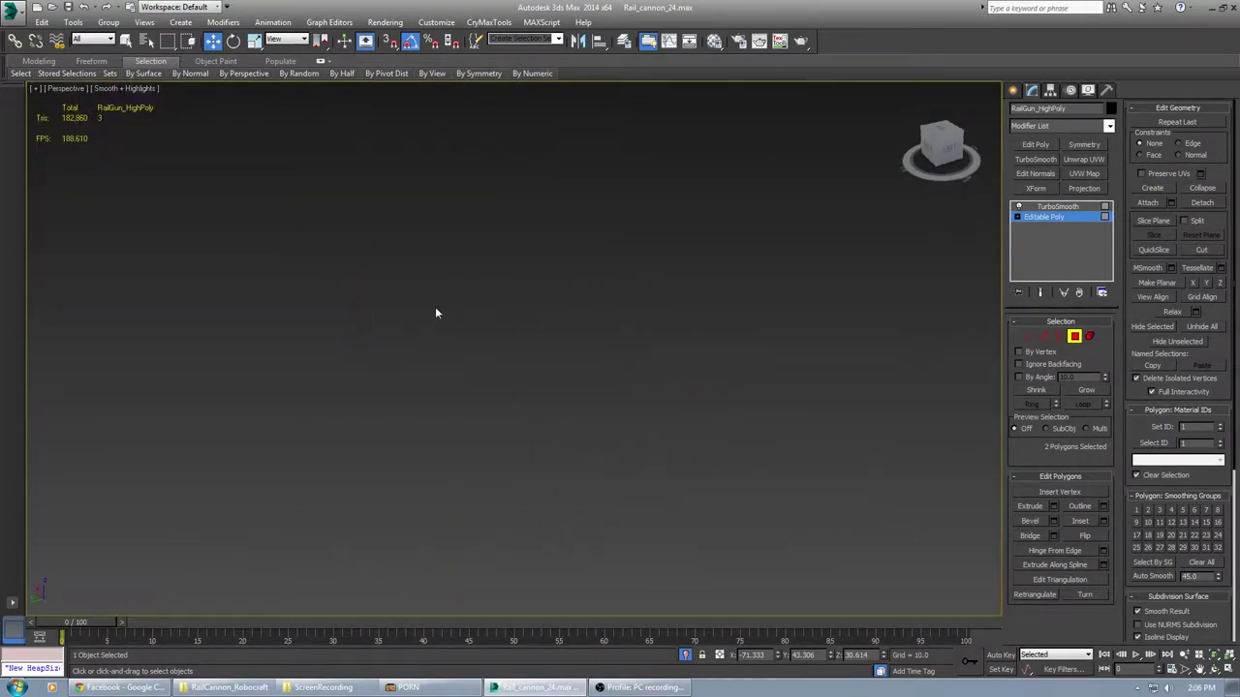
pyautogui.scroll(-5, 435, 309)
pyautogui.scroll(4, 325, 317)
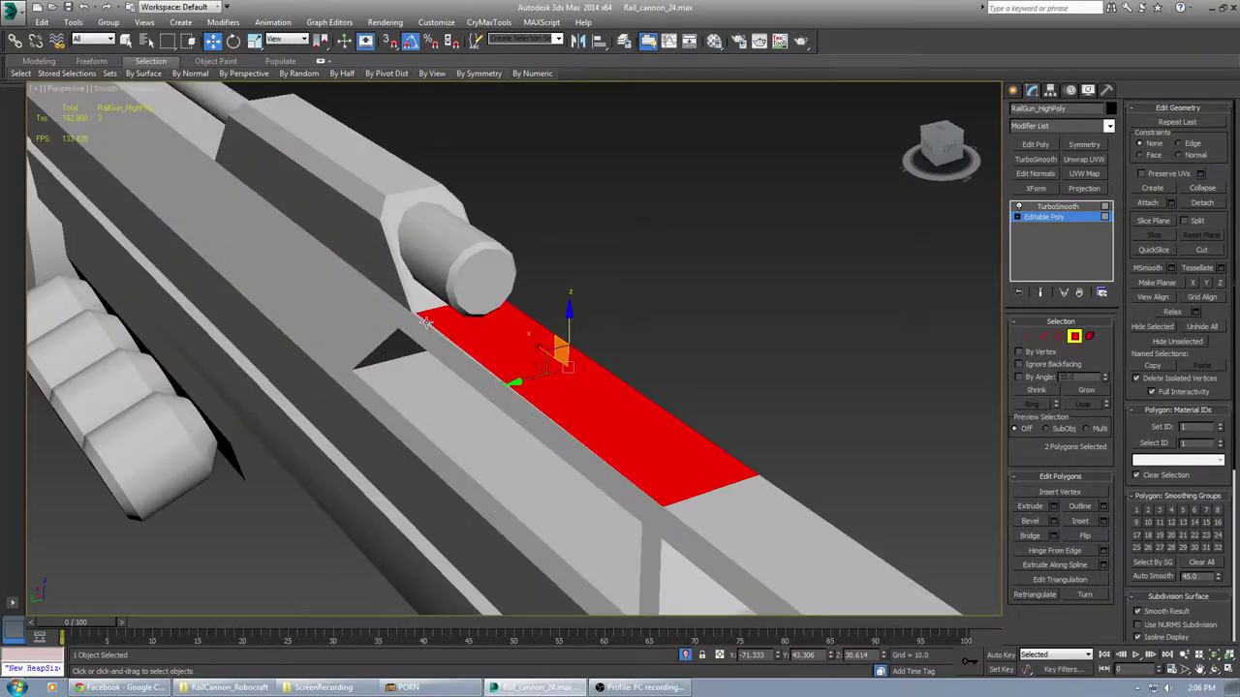
pyautogui.scroll(-4, 426, 323)
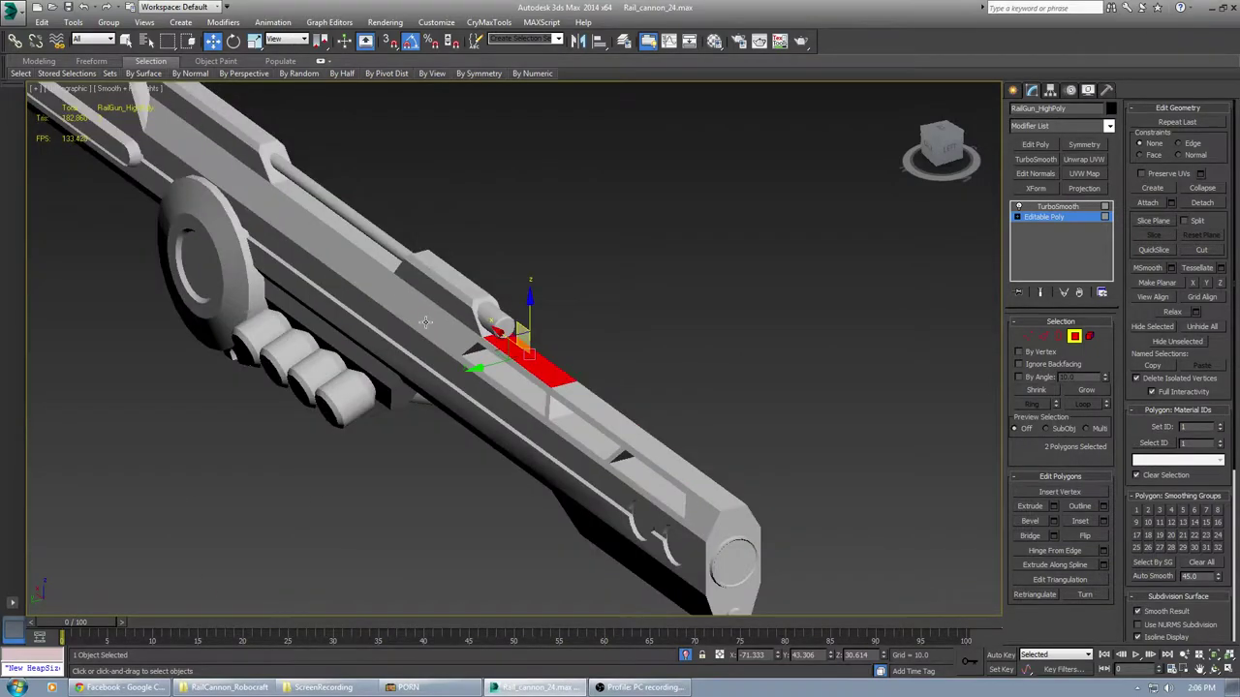
pyautogui.scroll(6, 490, 344)
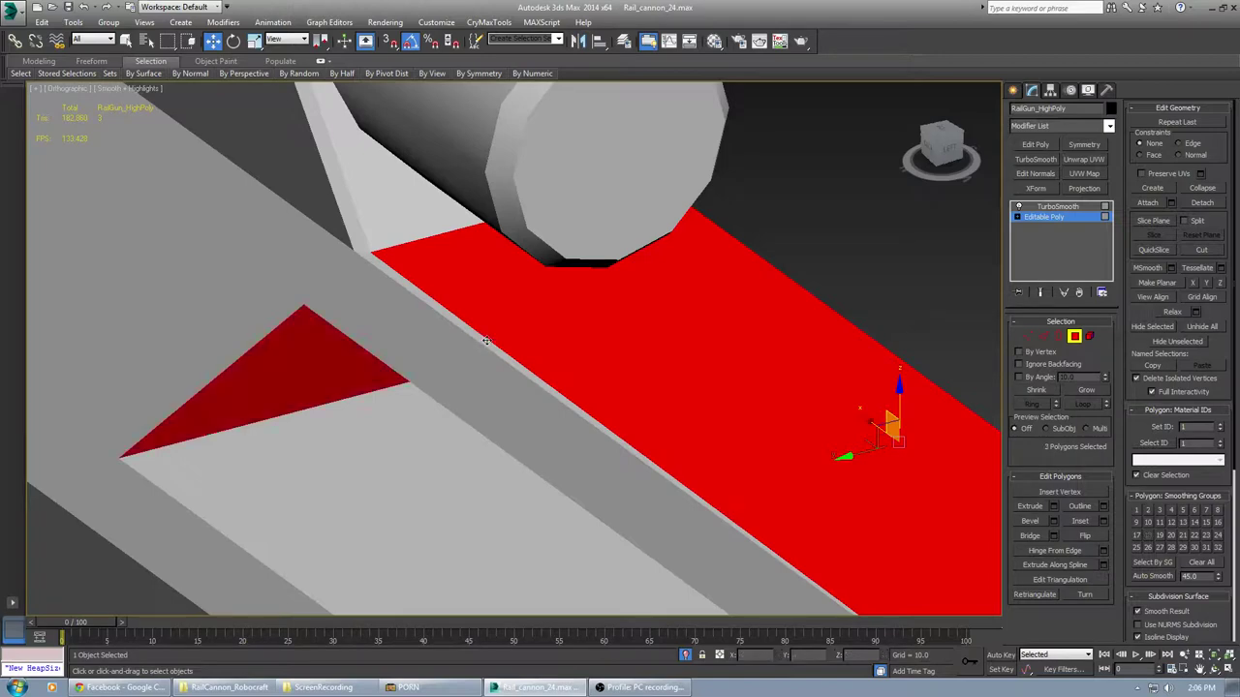
pyautogui.scroll(-3, 810, 306)
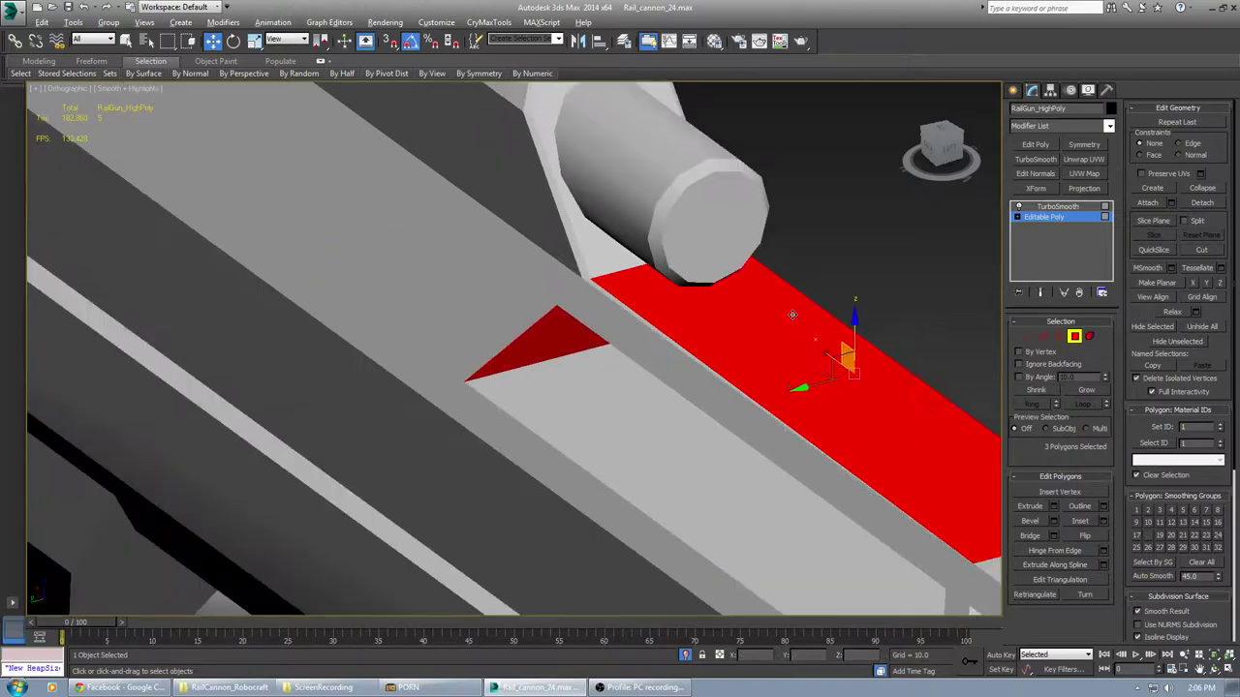
# Select the barrel's flat top faces with Ignore Backfacing and a By Angle value of 10.0, and assign them smoothing group 14
pyautogui.keyDown('alt'); pyautogui.moveTo(795, 311); pyautogui.dragTo(820, 251, button='middle'); pyautogui.keyUp('alt')
pyautogui.click(819, 252)
pyautogui.scroll(3, 613, 312)
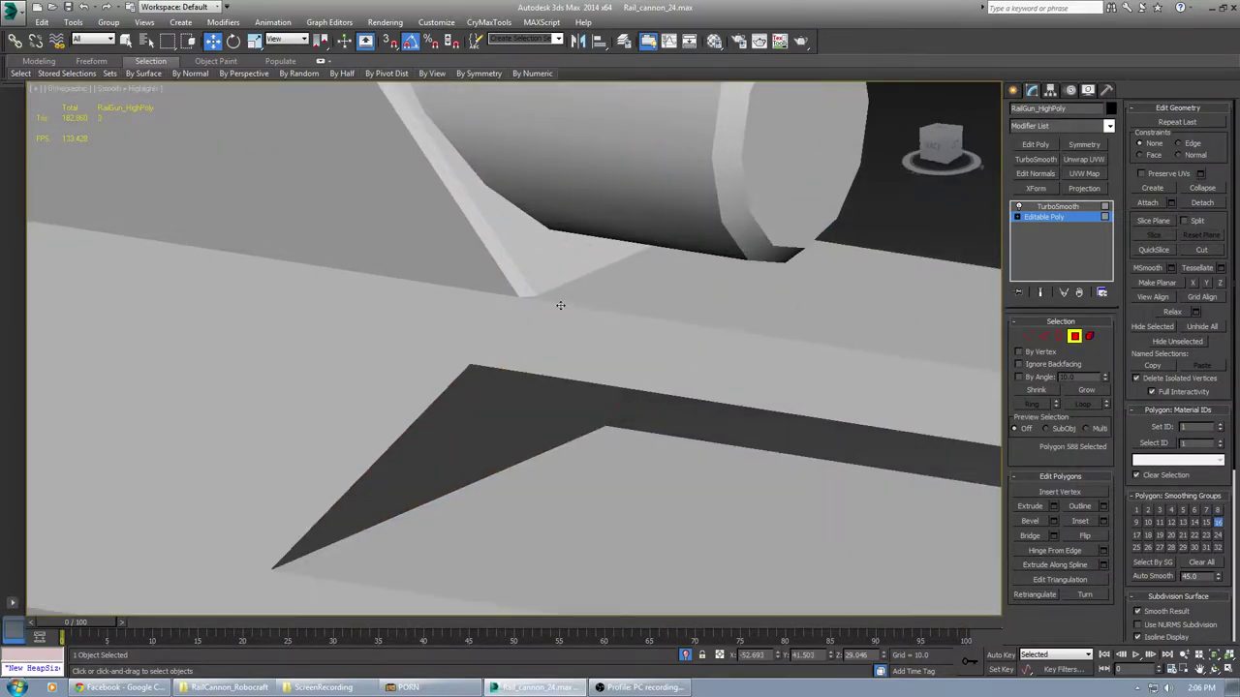
pyautogui.click(682, 417)
pyautogui.click(795, 310)
pyautogui.scroll(-4, 787, 310)
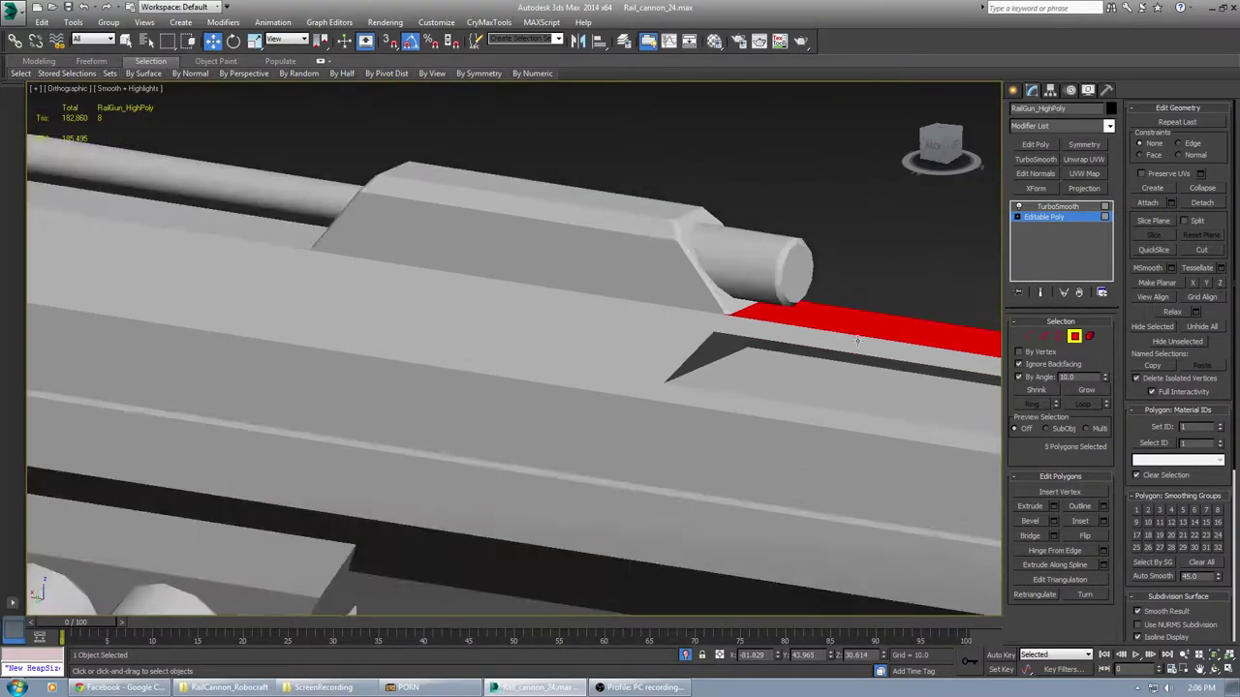
pyautogui.keyDown('alt'); pyautogui.moveTo(786, 310); pyautogui.dragTo(469, 392, button='middle'); pyautogui.keyUp('alt')
pyautogui.scroll(-4, 745, 351)
pyautogui.click(1199, 523)
pyautogui.keyDown('alt'); pyautogui.moveTo(678, 426); pyautogui.dragTo(787, 469, button='middle'); pyautogui.keyUp('alt')
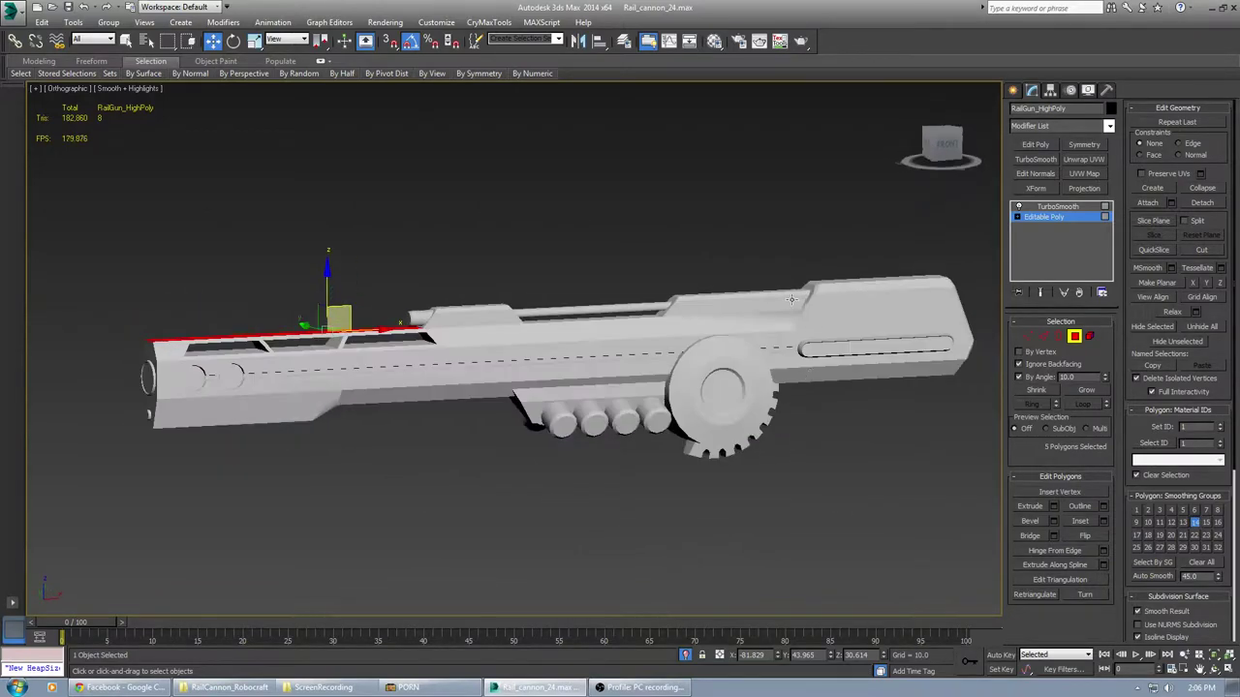
# Select the angled faces at the front of the raised rear housing, clear their smoothing groups and assign group 14
pyautogui.scroll(5, 799, 306)
pyautogui.click(785, 346)
pyautogui.scroll(-3, 786, 350)
pyautogui.keyDown('alt'); pyautogui.moveTo(785, 348); pyautogui.dragTo(772, 343, button='middle'); pyautogui.keyUp('alt')
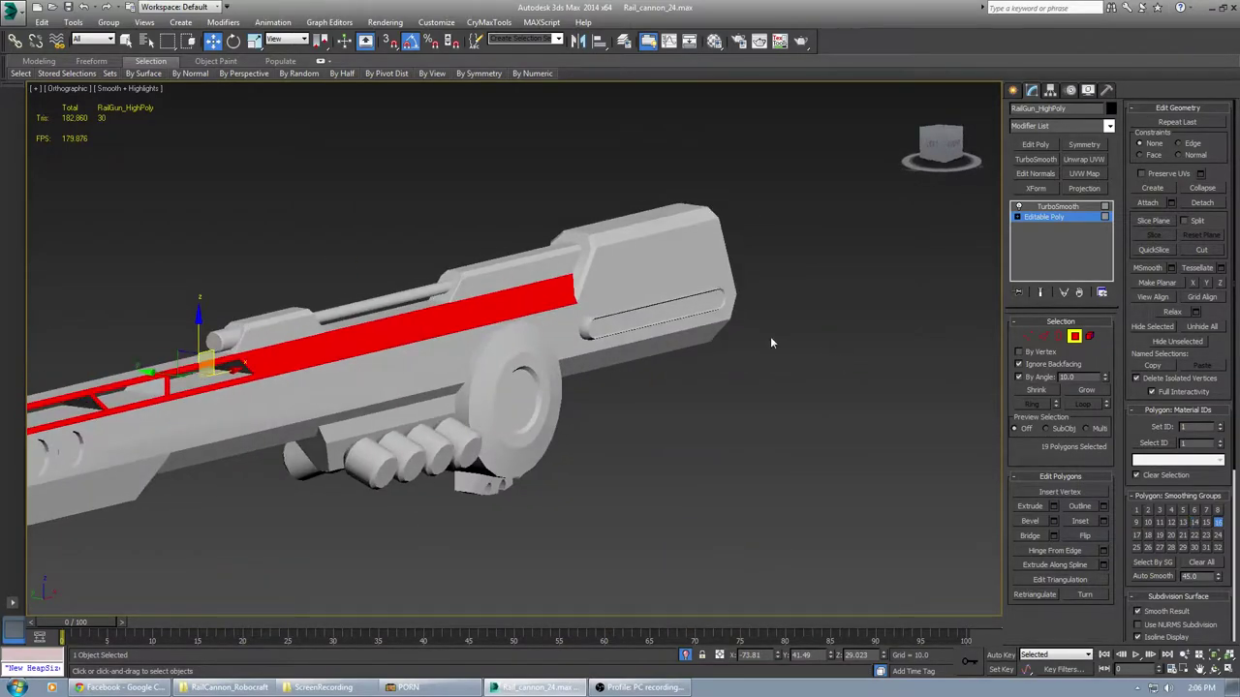
pyautogui.scroll(2, 603, 276)
pyautogui.moveTo(676, 450); pyautogui.dragTo(763, 466, button='middle')
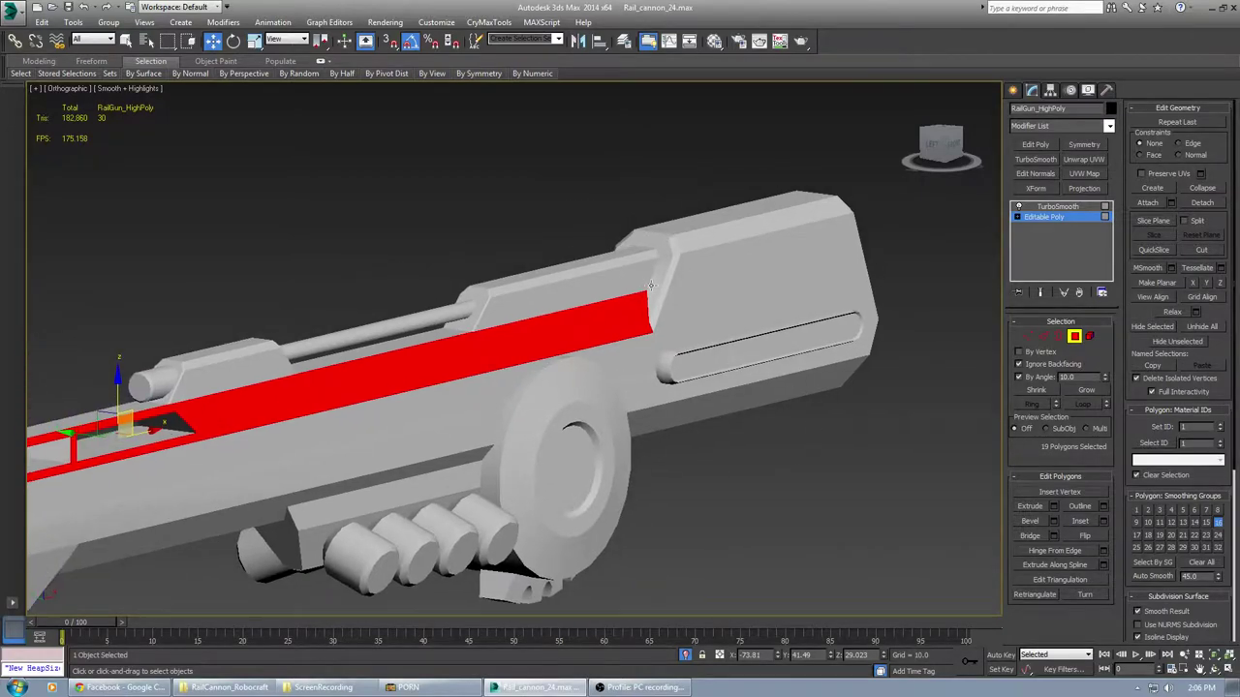
pyautogui.click(651, 285)
pyautogui.keyDown('alt'); pyautogui.moveTo(651, 287); pyautogui.dragTo(661, 316, button='middle'); pyautogui.keyUp('alt')
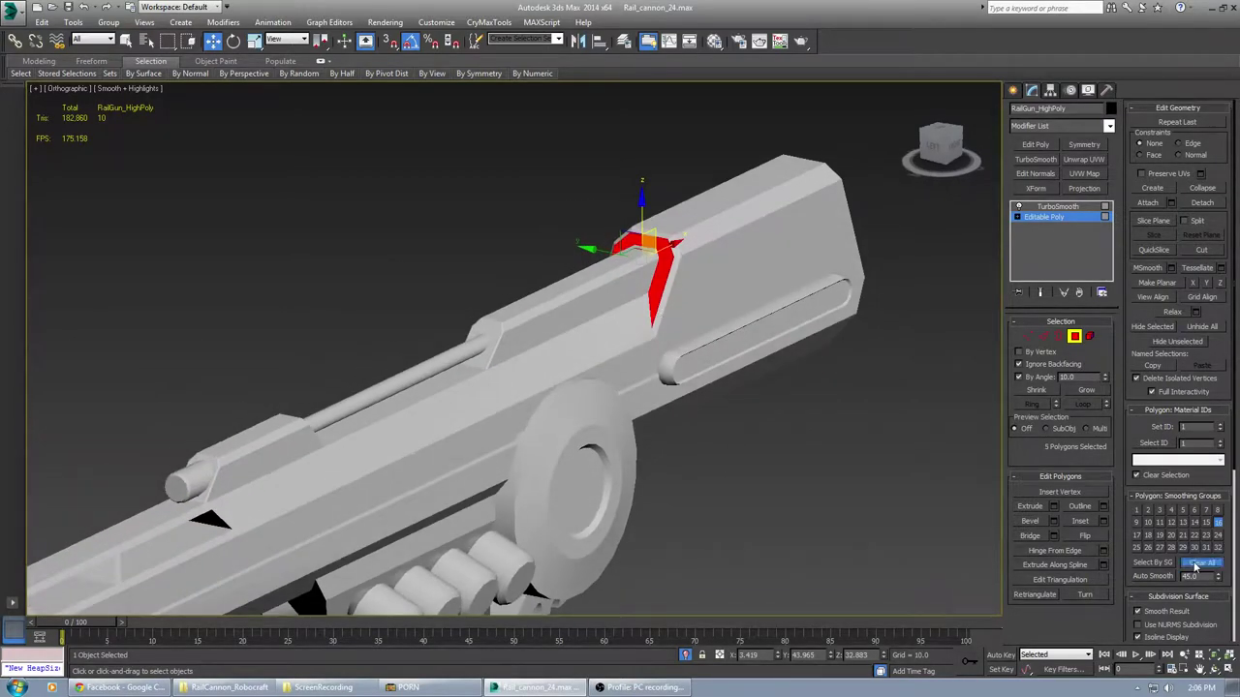
pyautogui.keyDown('alt'); pyautogui.moveTo(659, 426); pyautogui.dragTo(843, 448, button='middle'); pyautogui.keyUp('alt')
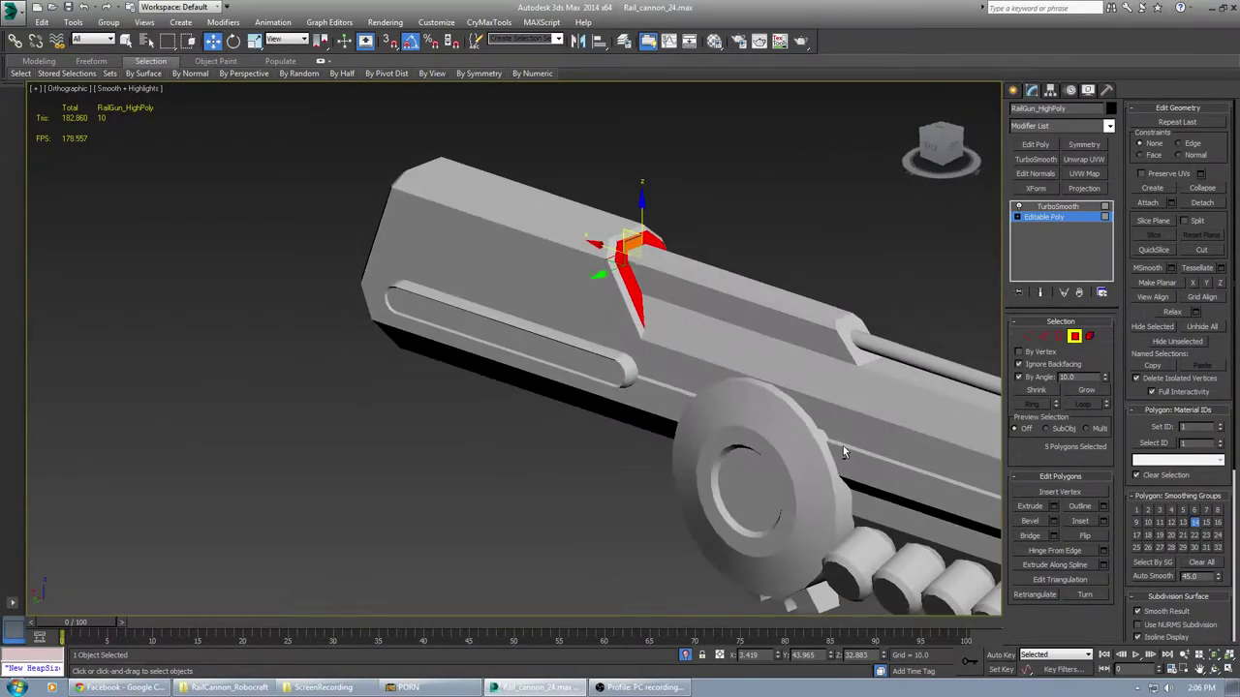
# Check the smoothing group of the flat top face on the small block in front of the rear housing
pyautogui.moveTo(690, 277); pyautogui.dragTo(638, 317, button='middle')
pyautogui.click(790, 362)
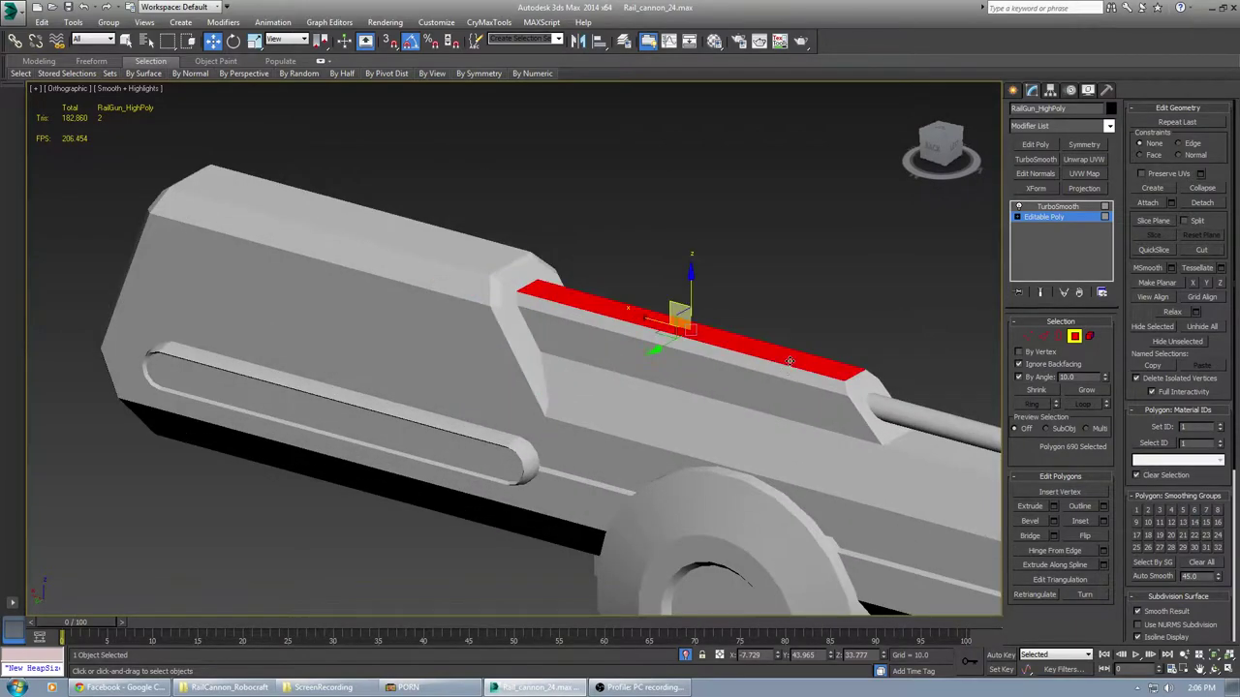
pyautogui.keyDown('alt'); pyautogui.moveTo(790, 362); pyautogui.dragTo(735, 363, button='middle'); pyautogui.keyUp('alt')
pyautogui.moveTo(687, 310); pyautogui.dragTo(688, 414, button='middle')
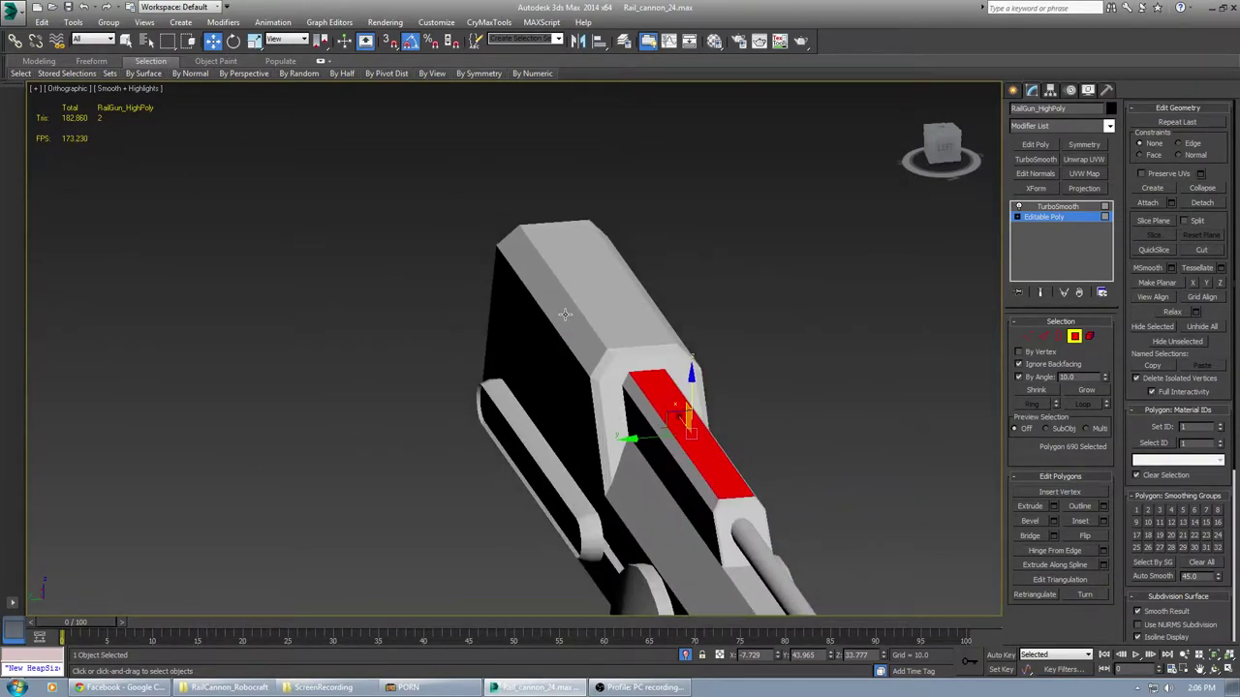
pyautogui.keyDown('alt'); pyautogui.moveTo(565, 313); pyautogui.dragTo(662, 350, button='middle'); pyautogui.keyUp('alt')
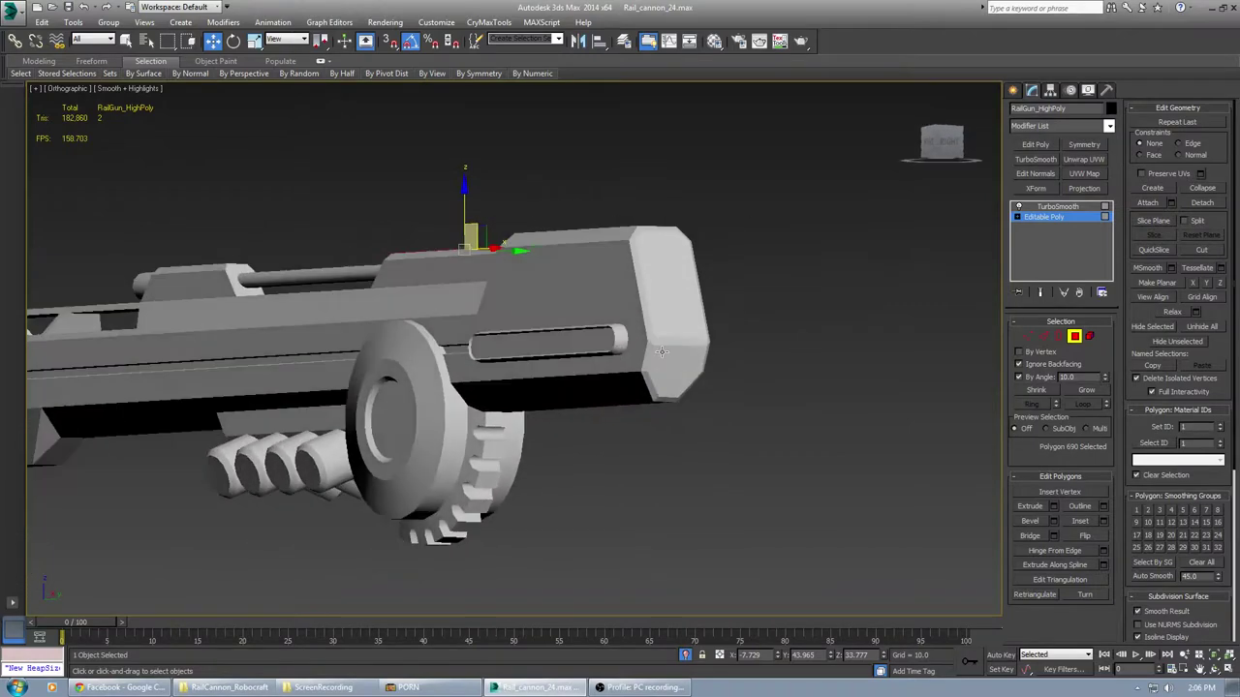
# Select only the bevel strips along the side and lower corner edges of the gun's rear end and assign them smoothing group 10
pyautogui.scroll(4, 662, 351)
pyautogui.click(634, 415)
pyautogui.keyDown('alt'); pyautogui.moveTo(635, 414); pyautogui.dragTo(712, 418, button='middle'); pyautogui.keyUp('alt')
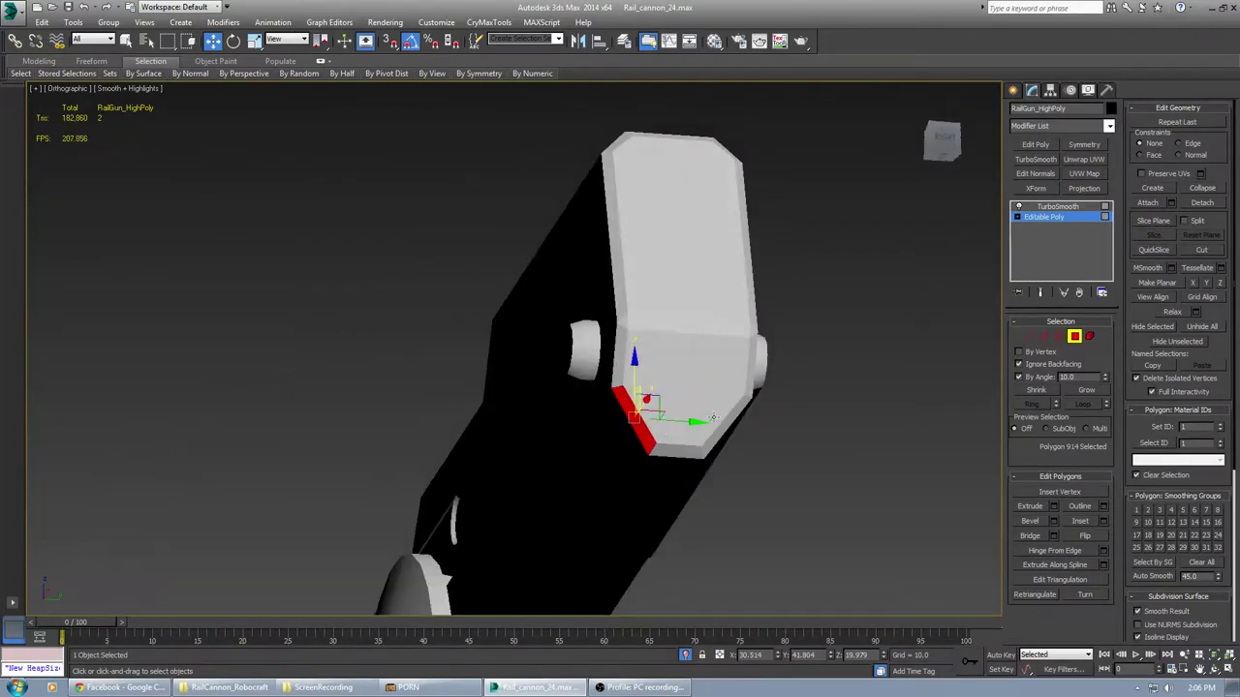
pyautogui.keyDown('ctrl'); pyautogui.click(725, 423); pyautogui.keyUp('ctrl')
pyautogui.keyDown('alt'); pyautogui.moveTo(711, 326); pyautogui.dragTo(682, 268, button='middle'); pyautogui.keyUp('alt')
pyautogui.keyDown('ctrl'); pyautogui.click(621, 249); pyautogui.keyUp('ctrl')
pyautogui.keyDown('ctrl'); pyautogui.click(751, 233); pyautogui.keyUp('ctrl')
pyautogui.keyDown('alt'); pyautogui.moveTo(751, 233); pyautogui.dragTo(690, 262, button='middle'); pyautogui.keyUp('alt')
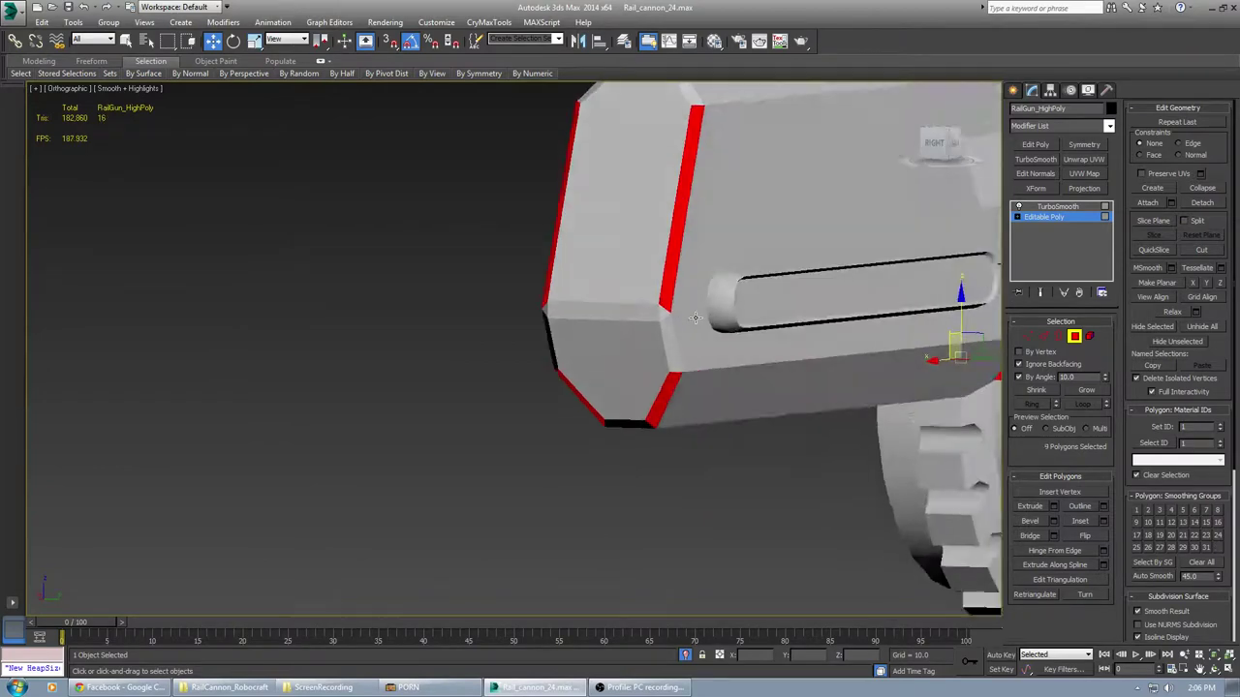
pyautogui.scroll(-4, 707, 330)
pyautogui.keyDown('alt'); pyautogui.moveTo(781, 371); pyautogui.dragTo(744, 496, button='middle'); pyautogui.keyUp('alt')
pyautogui.keyDown('alt'); pyautogui.moveTo(752, 489); pyautogui.dragTo(906, 91); pyautogui.keyUp('alt')
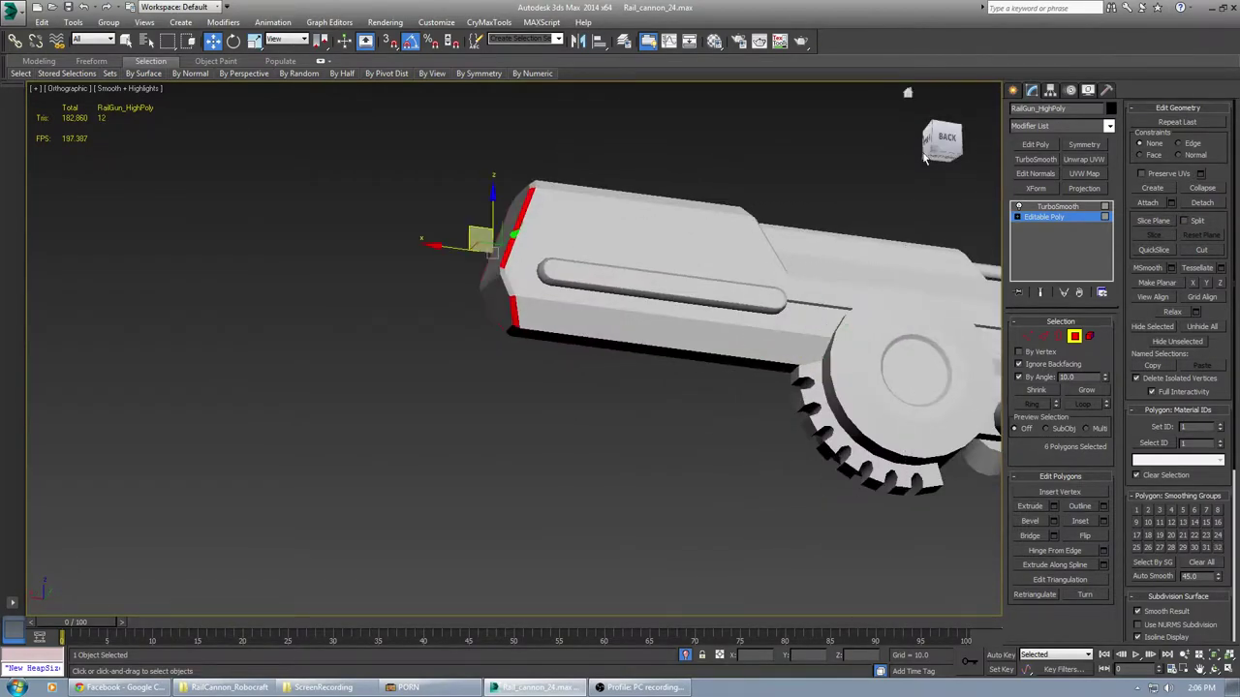
pyautogui.scroll(-4, 804, 334)
pyautogui.keyDown('alt'); pyautogui.moveTo(746, 337); pyautogui.dragTo(872, 514, button='middle'); pyautogui.keyUp('alt')
pyautogui.keyDown('alt'); pyautogui.moveTo(720, 484); pyautogui.dragTo(675, 441, button='middle'); pyautogui.keyUp('alt')
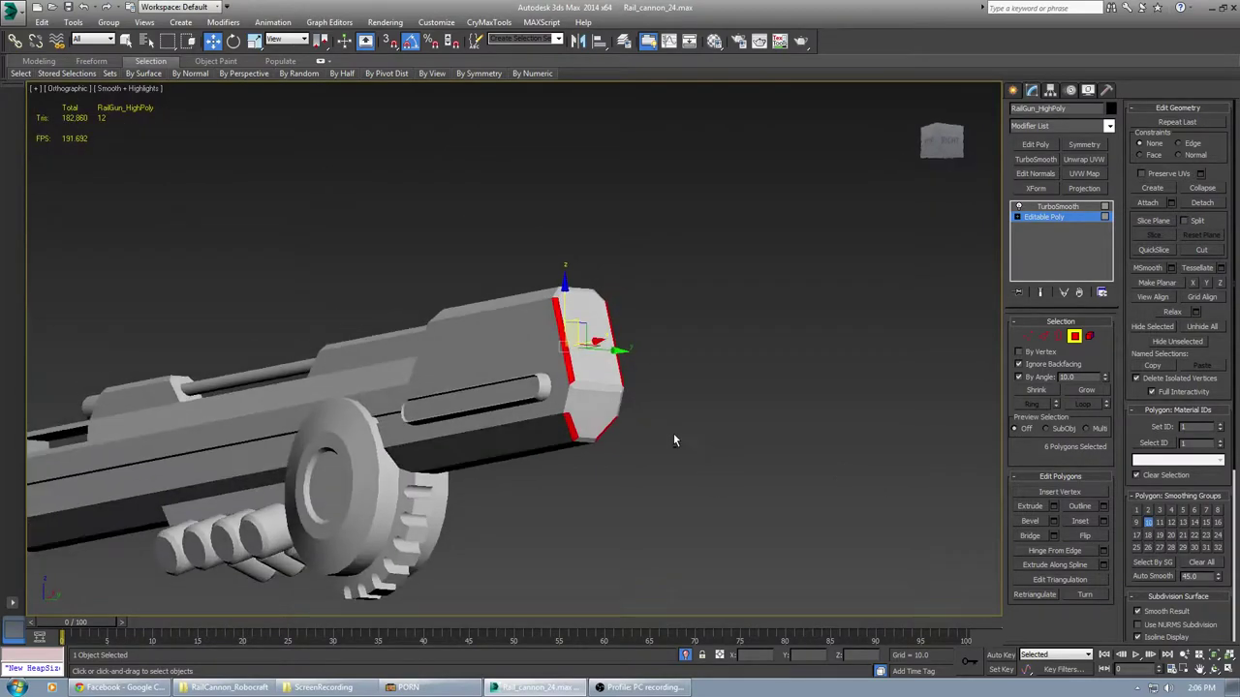
# Switch to the TurboSmooth level and examine the smoothed shading on the rear housing and the block in front of it
pyautogui.click(1054, 207)
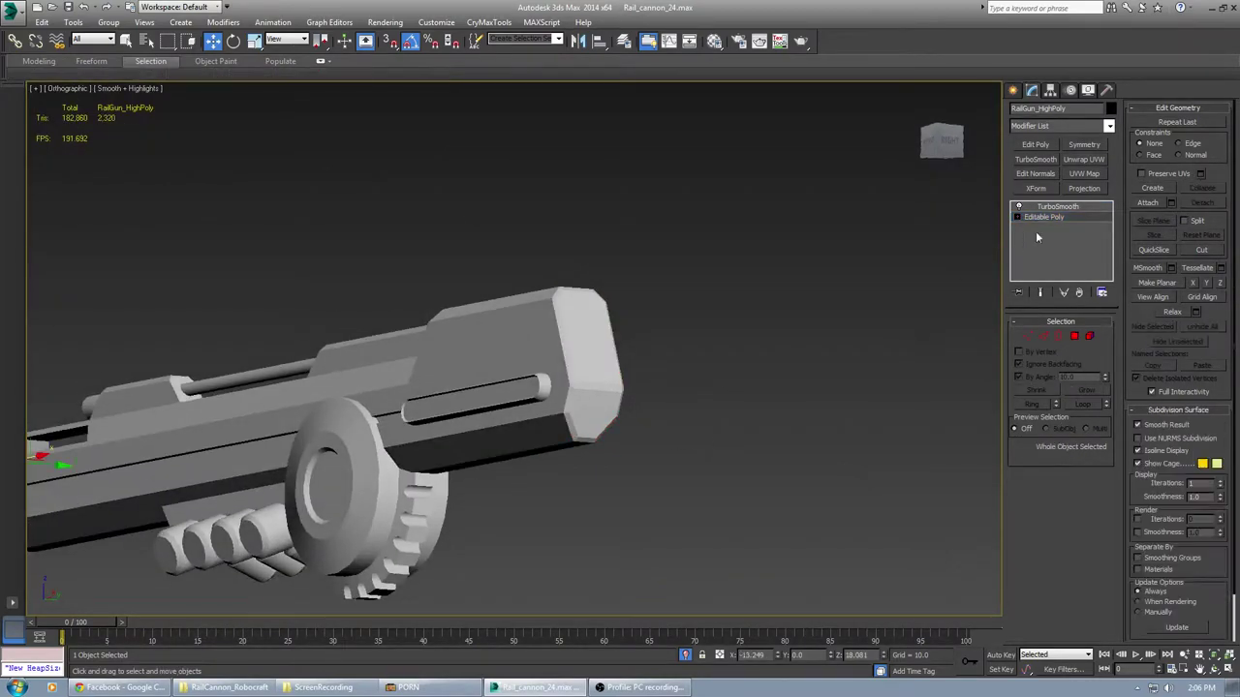
pyautogui.moveTo(584, 428); pyautogui.dragTo(605, 450, button='middle')
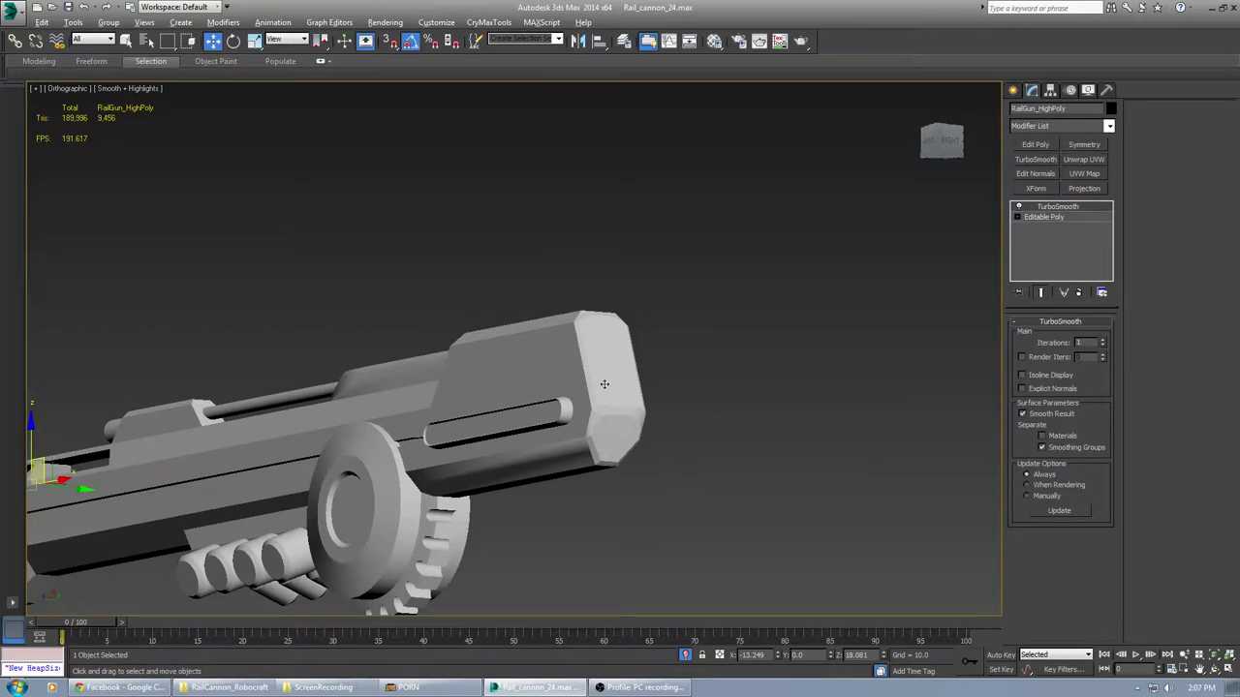
pyautogui.keyDown('alt'); pyautogui.moveTo(604, 385); pyautogui.dragTo(699, 504, button='middle'); pyautogui.keyUp('alt')
pyautogui.scroll(2, 562, 502)
pyautogui.scroll(-4, 562, 502)
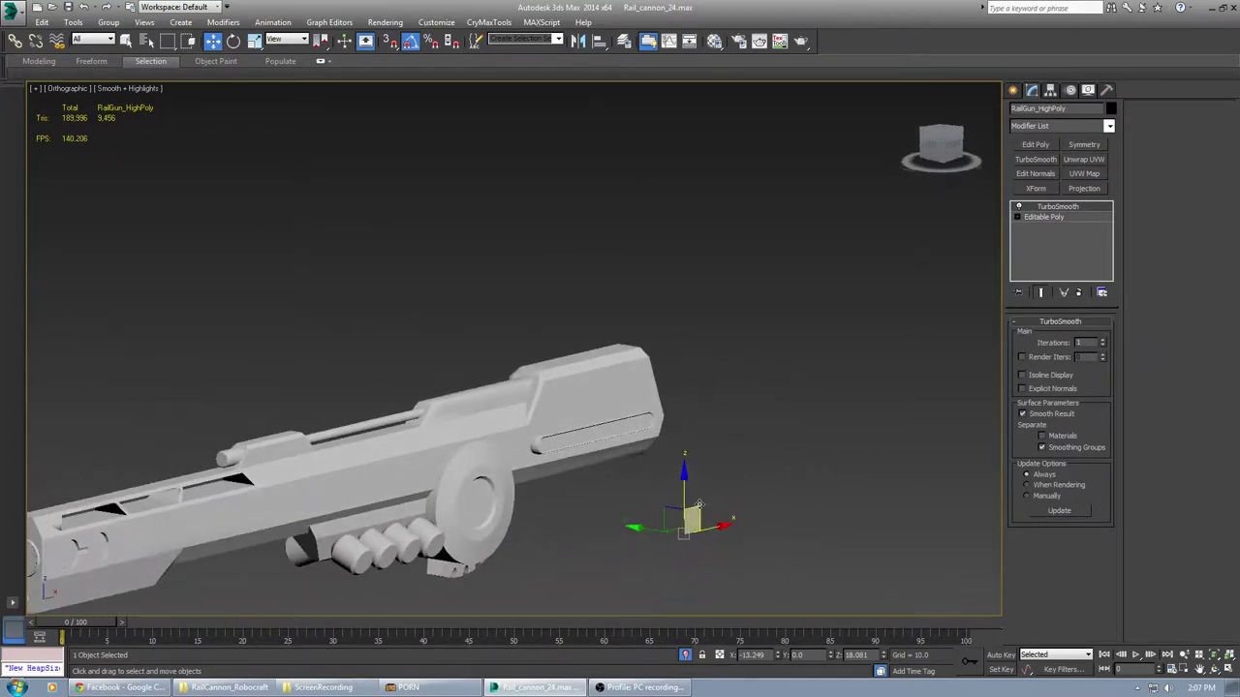
pyautogui.scroll(3, 362, 436)
pyautogui.scroll(3, 480, 409)
pyautogui.moveTo(438, 433); pyautogui.dragTo(504, 465, button='middle')
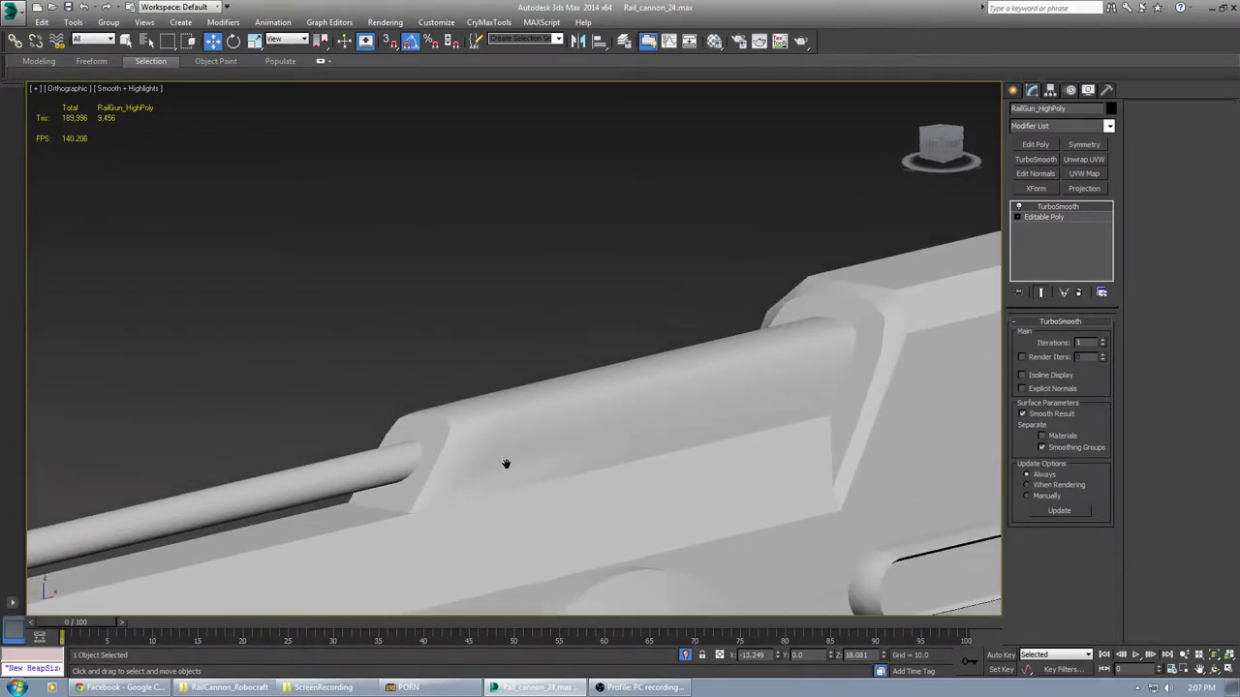
# Back in the Editable Poly's polygons, select the two upper corner bevels at the rear housing's front and assign smoothing group 12
pyautogui.click(1046, 217)
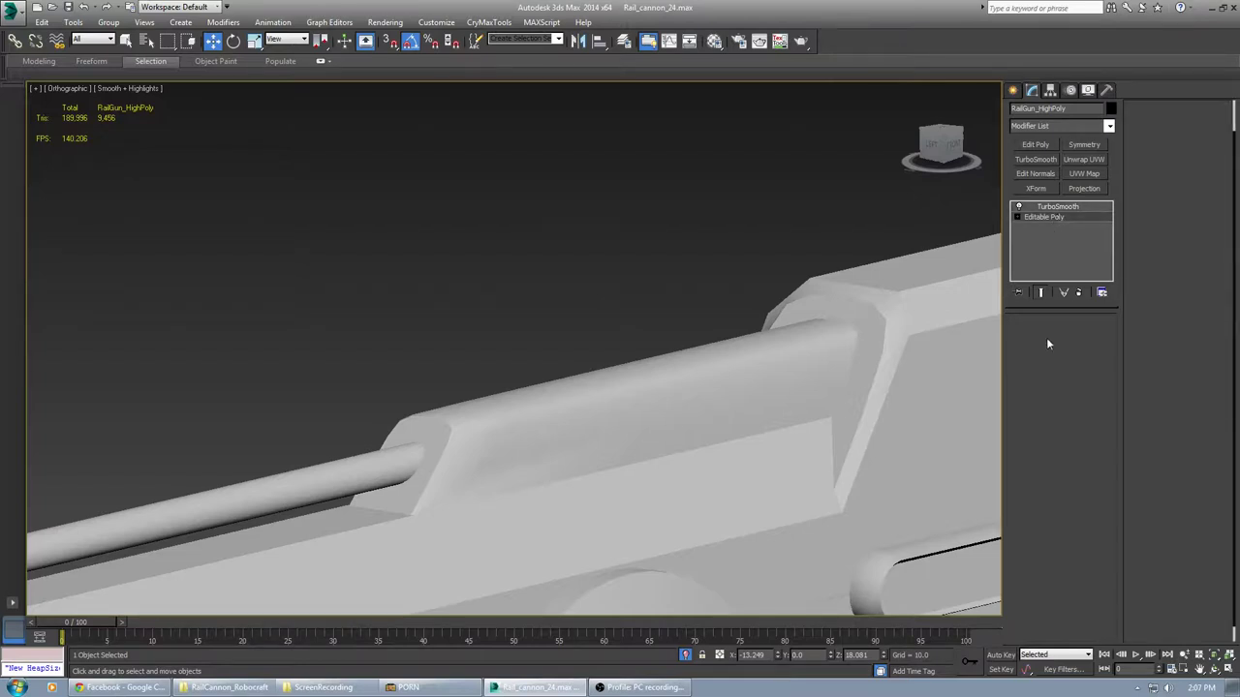
pyautogui.click(1074, 336)
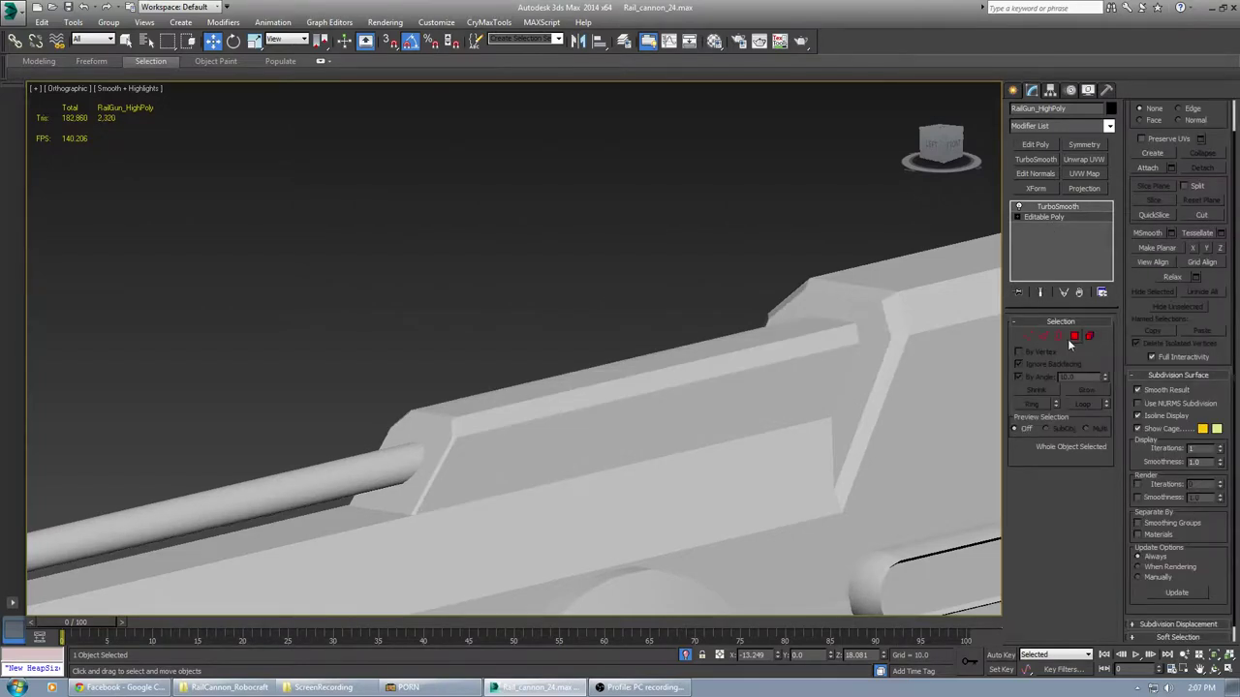
pyautogui.click(892, 316)
pyautogui.keyDown('alt'); pyautogui.moveTo(891, 316); pyautogui.dragTo(1217, 596, button='middle'); pyautogui.keyUp('alt')
pyautogui.keyDown('ctrl'); pyautogui.click(760, 328); pyautogui.keyUp('ctrl')
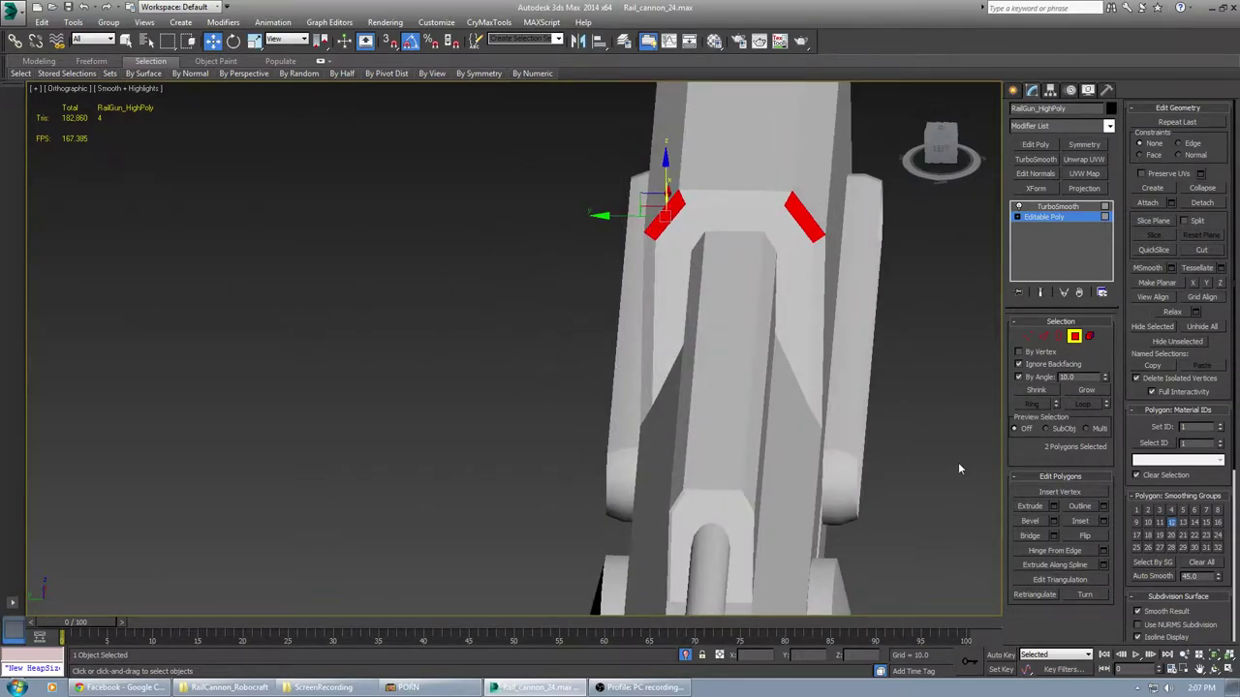
# Select the two long bevel faces along the small block's upper edges for their own smoothing group
pyautogui.keyDown('alt'); pyautogui.moveTo(959, 469); pyautogui.dragTo(648, 371, button='middle'); pyautogui.keyUp('alt')
pyautogui.scroll(3, 384, 335)
pyautogui.click(384, 336)
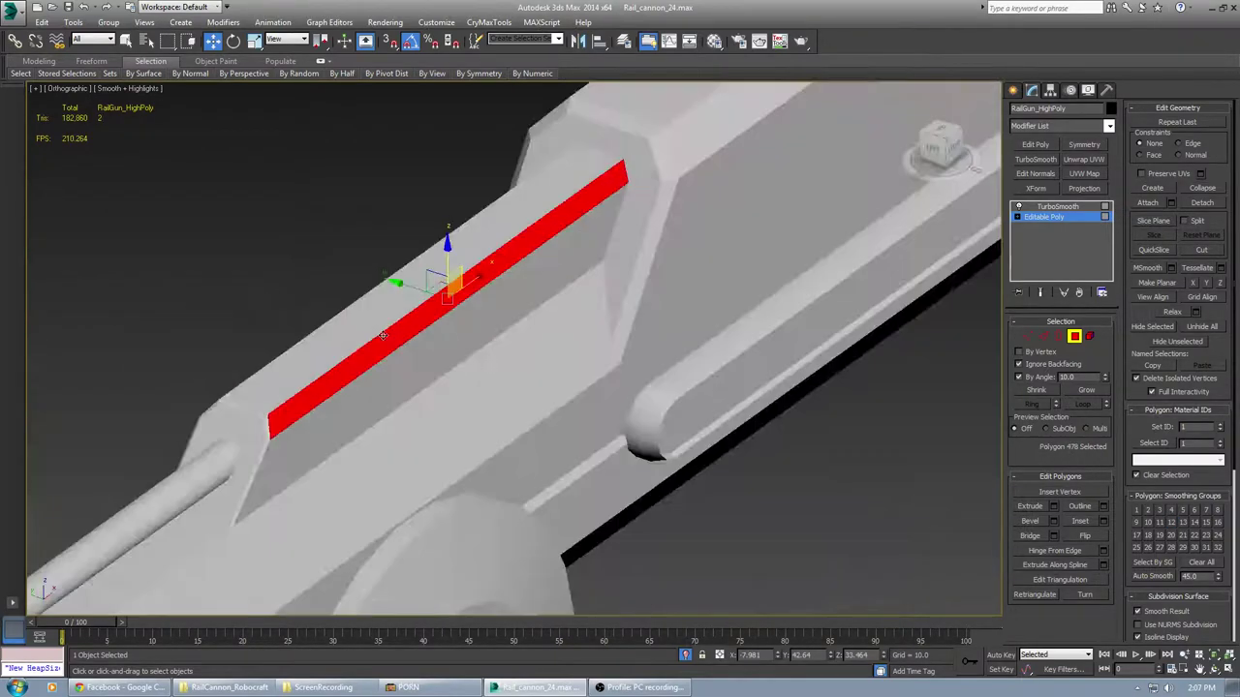
pyautogui.keyDown('alt'); pyautogui.moveTo(384, 335); pyautogui.dragTo(373, 334, button='middle'); pyautogui.keyUp('alt')
pyautogui.keyDown('ctrl'); pyautogui.click(413, 331); pyautogui.keyUp('ctrl')
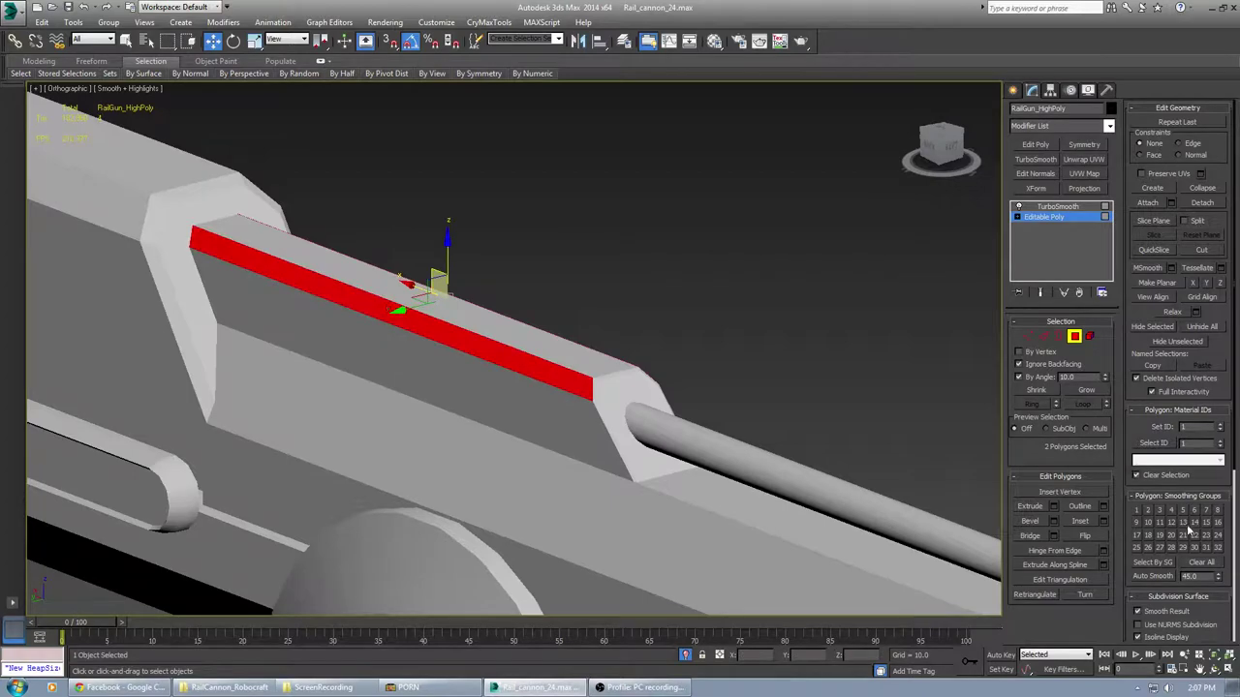
# Select the small block's top face and both side faces, assign them smoothing group 13, and leave polygon editing
pyautogui.keyDown('alt'); pyautogui.moveTo(744, 406); pyautogui.dragTo(562, 442, button='middle'); pyautogui.keyUp('alt')
pyautogui.keyDown('ctrl'); pyautogui.click(373, 407); pyautogui.keyUp('ctrl')
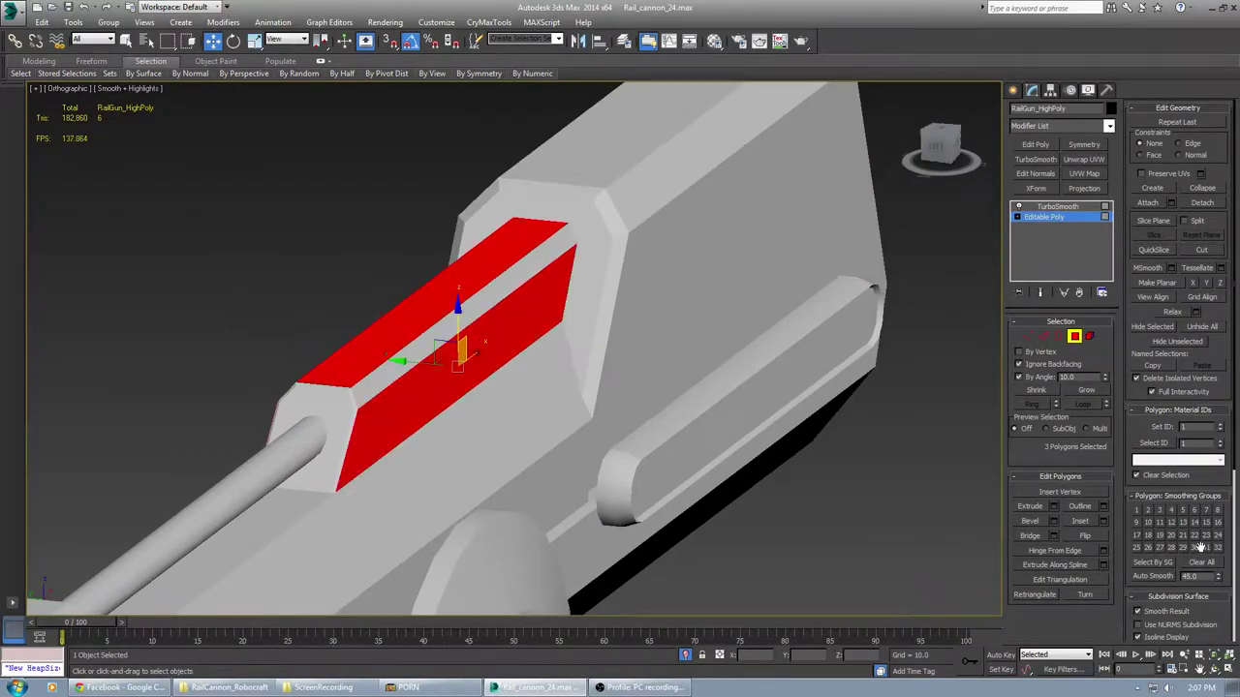
pyautogui.moveTo(476, 425); pyautogui.dragTo(552, 433, button='middle')
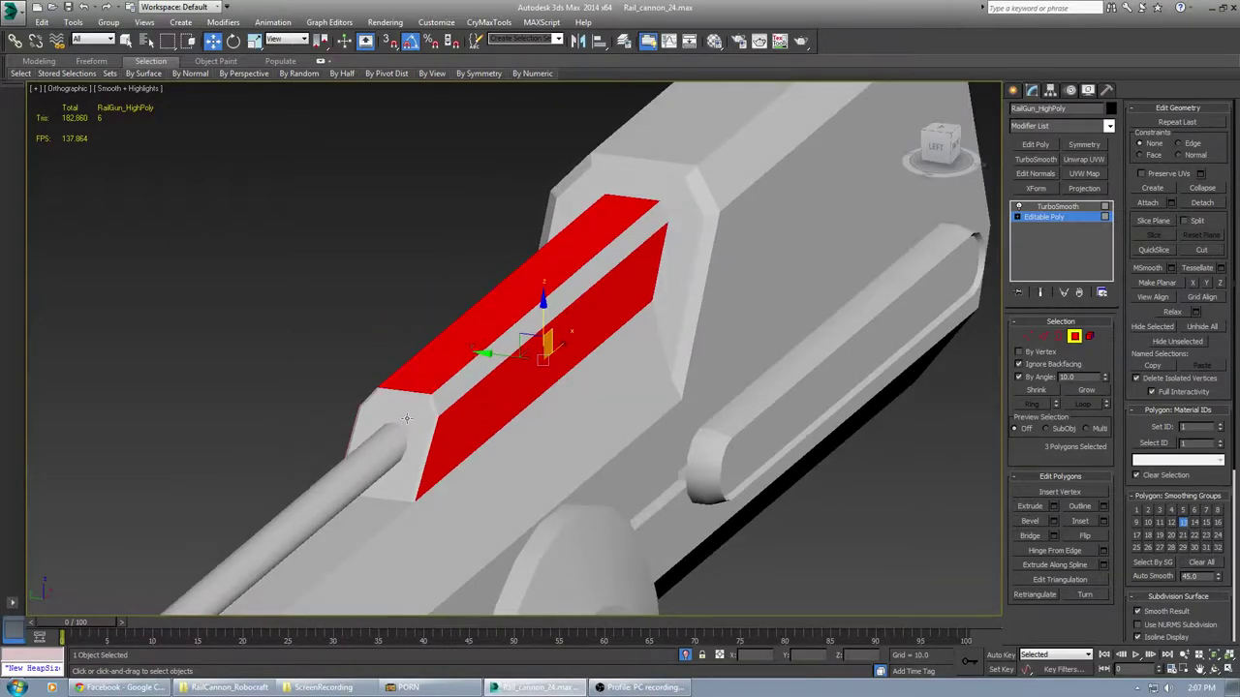
pyautogui.press('4')
# Switch to the TurboSmooth level and examine the shading of the small block, thin rod and barrel from the front side
pyautogui.scroll(-8, 248, 361)
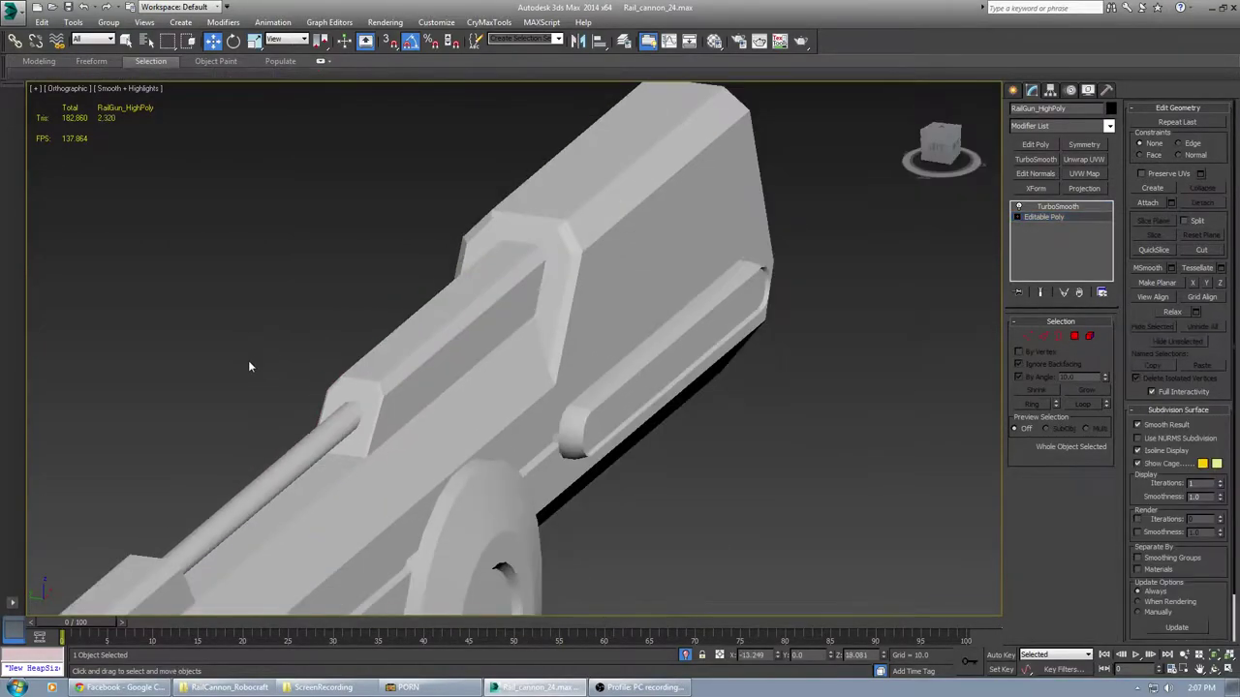
pyautogui.moveTo(390, 417); pyautogui.dragTo(801, 407, button='middle')
pyautogui.click(1058, 206)
pyautogui.scroll(4, 710, 400)
pyautogui.scroll(-4, 710, 400)
pyautogui.scroll(4, 701, 305)
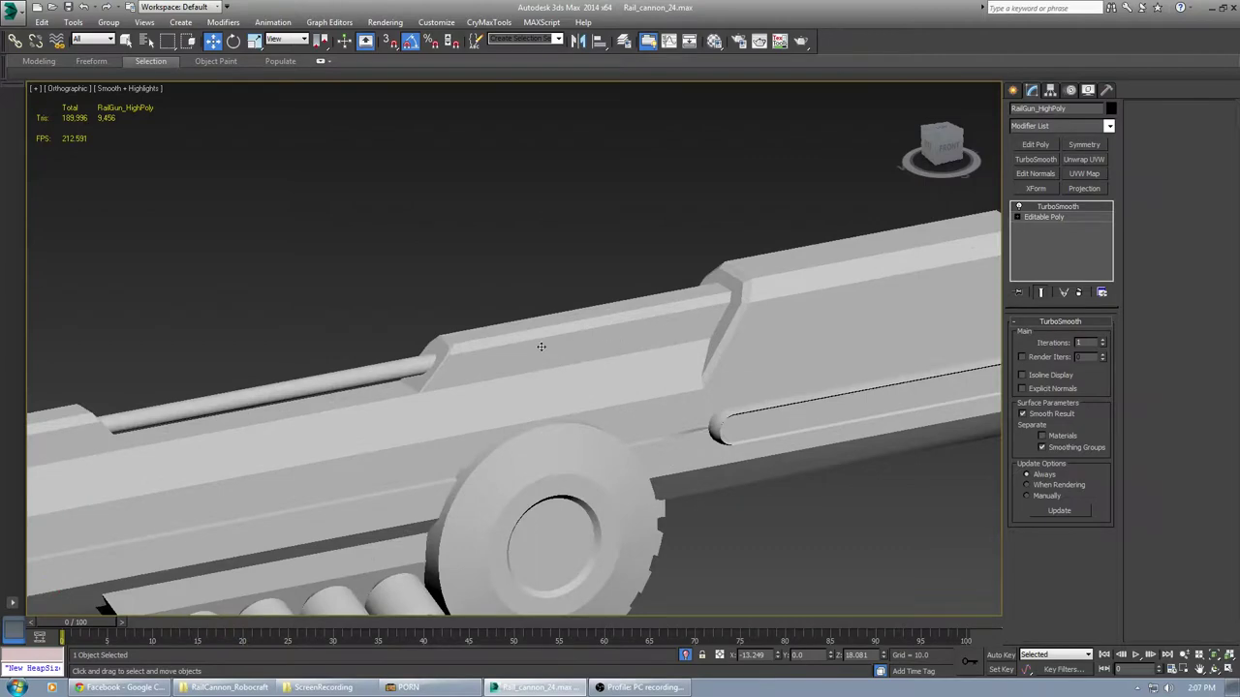
pyautogui.keyDown('alt'); pyautogui.moveTo(541, 347); pyautogui.dragTo(511, 349, button='middle'); pyautogui.keyUp('alt')
pyautogui.moveTo(275, 342); pyautogui.dragTo(513, 324, button='middle')
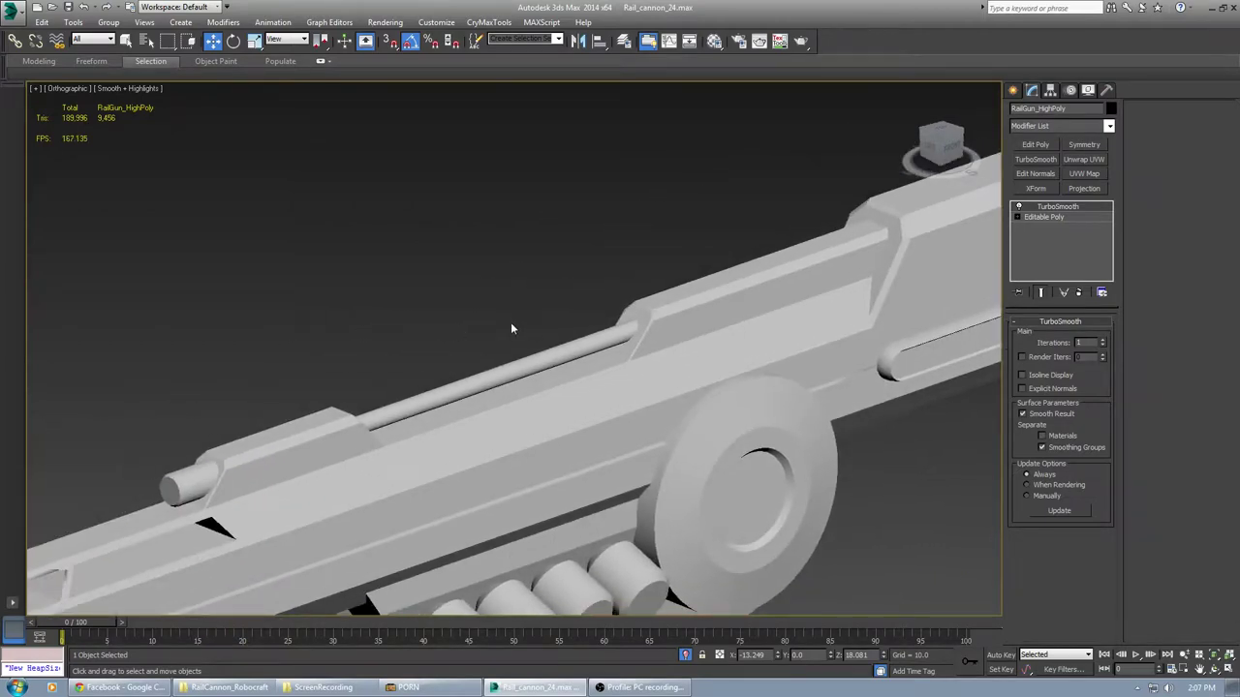
pyautogui.moveTo(294, 514); pyautogui.dragTo(573, 447, button='middle')
pyautogui.scroll(4, 490, 407)
pyautogui.scroll(-3, 489, 408)
pyautogui.scroll(-5, 489, 408)
# Examine the smoothed shading from the gun's opposite side, then the small block's front face around the rod
pyautogui.keyDown('alt'); pyautogui.moveTo(575, 384); pyautogui.dragTo(534, 389, button='middle'); pyautogui.keyUp('alt')
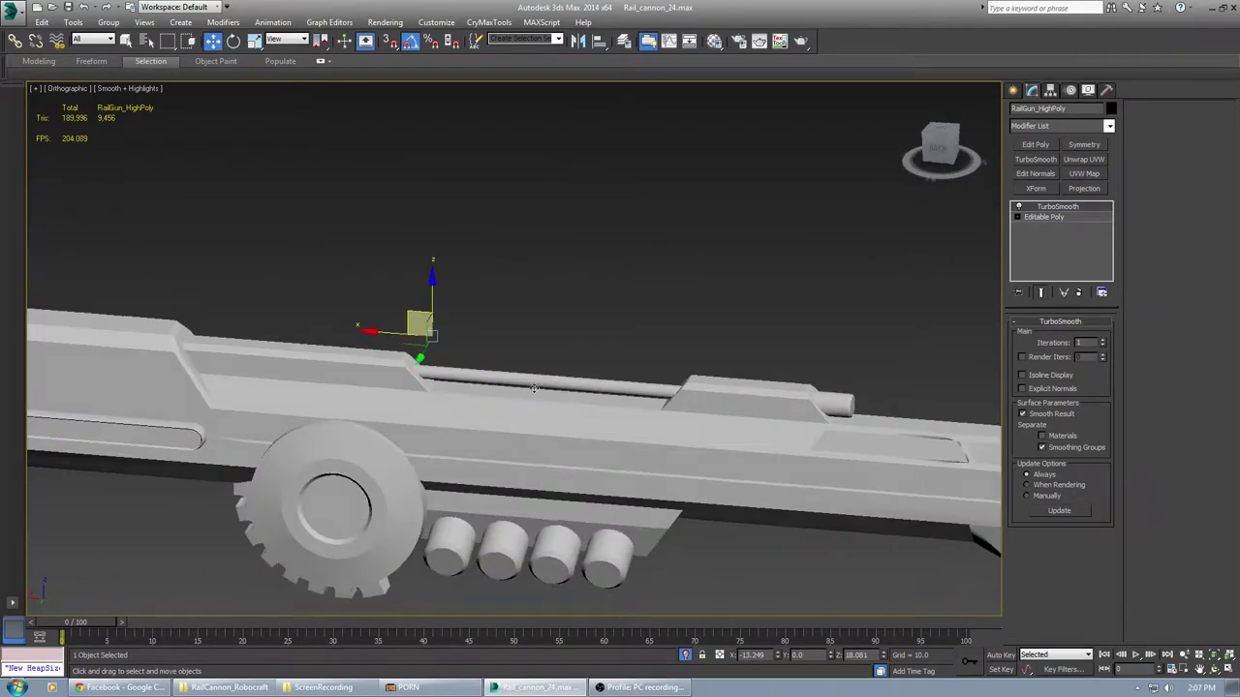
pyautogui.scroll(2, 355, 370)
pyautogui.moveTo(331, 368); pyautogui.dragTo(601, 426, button='middle')
pyautogui.keyDown('alt'); pyautogui.moveTo(601, 427); pyautogui.dragTo(559, 439, button='middle'); pyautogui.keyUp('alt')
pyautogui.scroll(5, 486, 351)
pyautogui.scroll(-3, 496, 355)
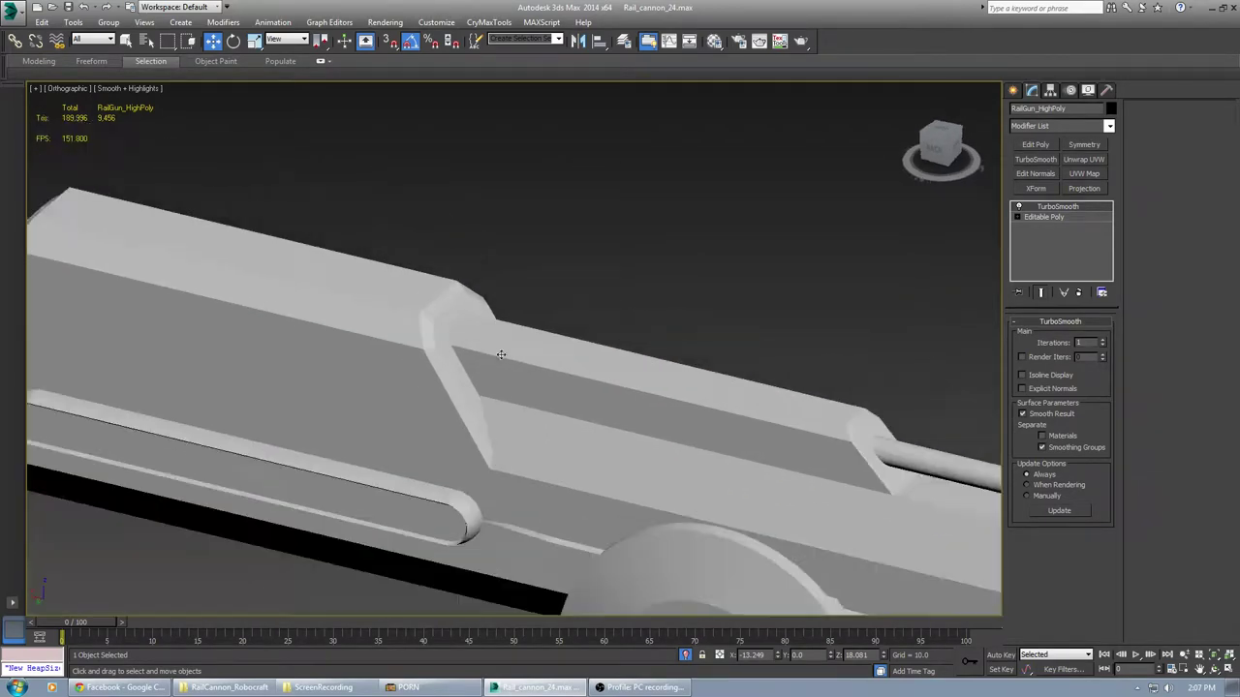
pyautogui.keyDown('alt'); pyautogui.moveTo(501, 355); pyautogui.dragTo(600, 376, button='middle'); pyautogui.keyUp('alt')
pyautogui.moveTo(877, 379); pyautogui.dragTo(616, 432, button='middle')
pyautogui.moveTo(951, 433); pyautogui.dragTo(680, 399, button='middle')
pyautogui.scroll(2, 680, 399)
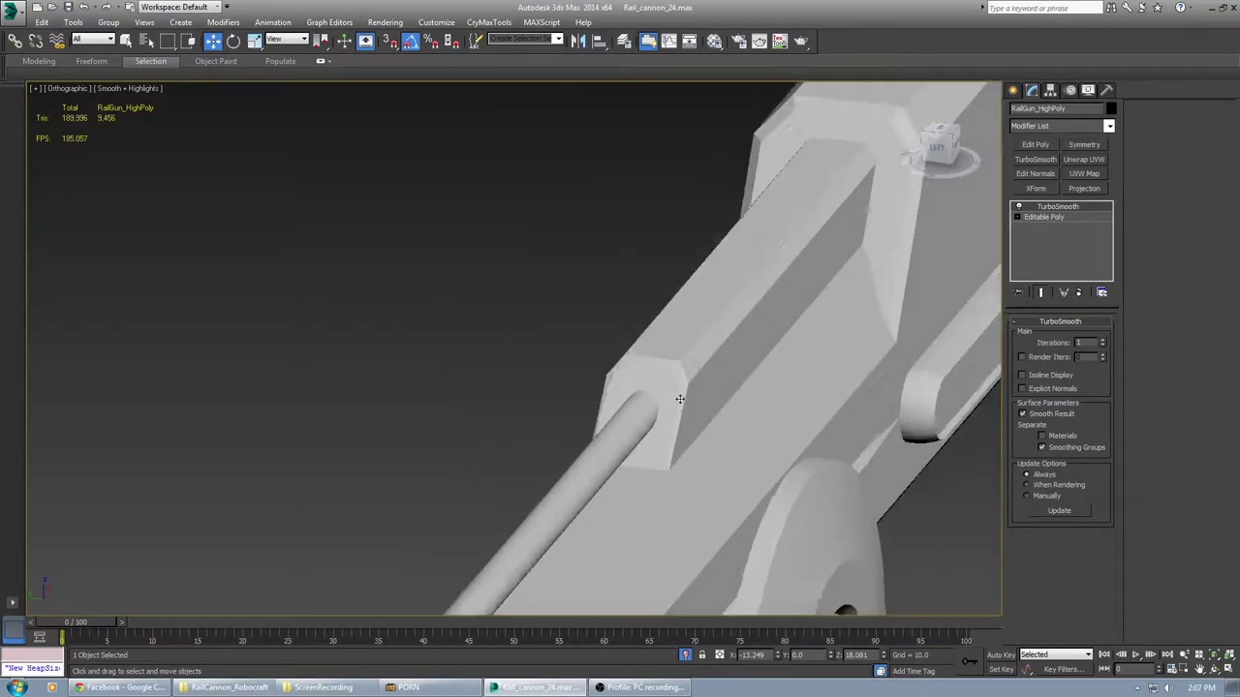
pyautogui.scroll(2, 680, 399)
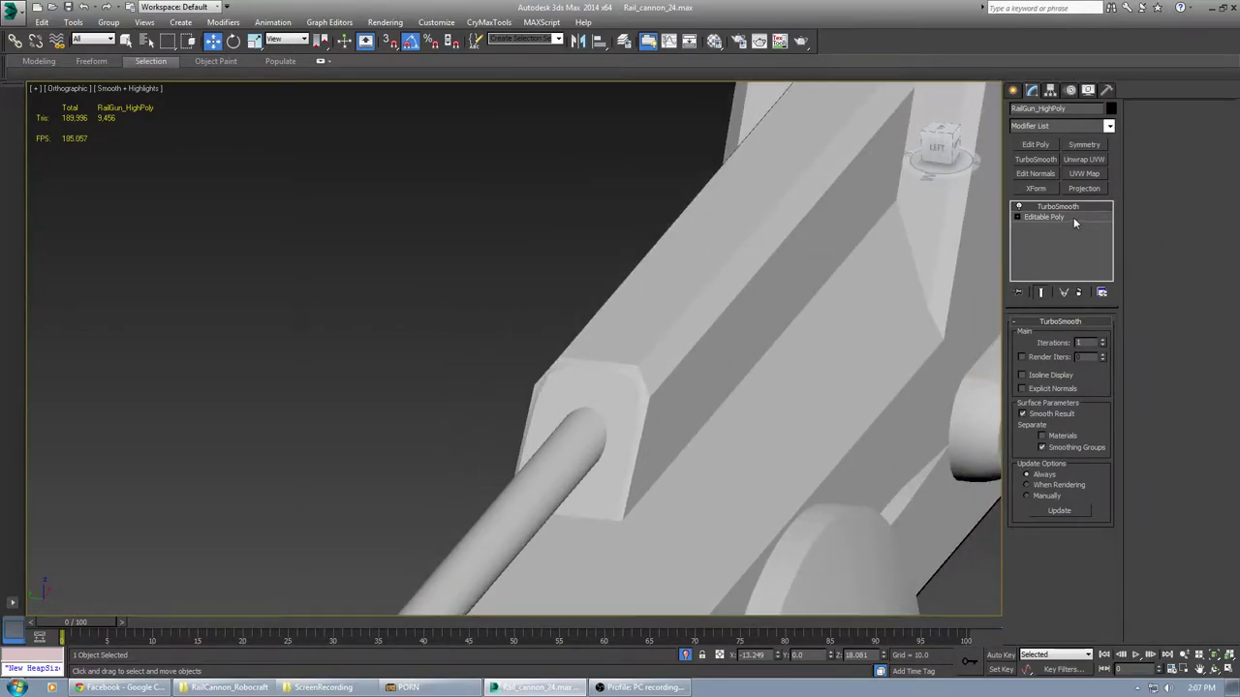
# In the Editable Poly, select the two corner bevels on the small block's front end and assign them smoothing group 19
pyautogui.click(1074, 217)
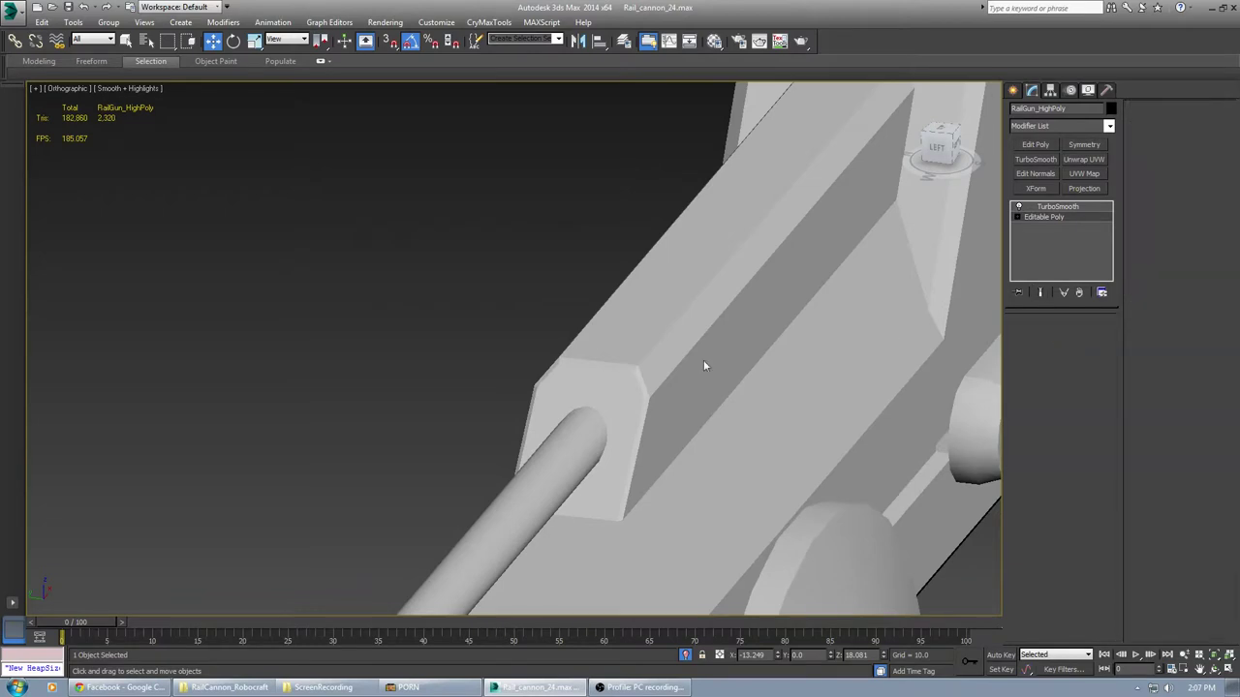
pyautogui.press('4')
pyautogui.scroll(3, 639, 392)
pyautogui.click(638, 373)
pyautogui.moveTo(595, 384)
pyautogui.keyDown('alt'); pyautogui.mouseDown(button='middle')
pyautogui.moveTo(686, 398)
pyautogui.moveTo(680, 326)
pyautogui.moveTo(765, 335)
pyautogui.moveTo(520, 269)
pyautogui.moveTo(692, 297)
pyautogui.moveTo(696, 356)
pyautogui.moveTo(543, 416)
pyautogui.mouseUp(button='middle'); pyautogui.keyUp('alt')
pyautogui.keyDown('ctrl'); pyautogui.click(449, 395); pyautogui.keyUp('ctrl')
pyautogui.click(1161, 537)
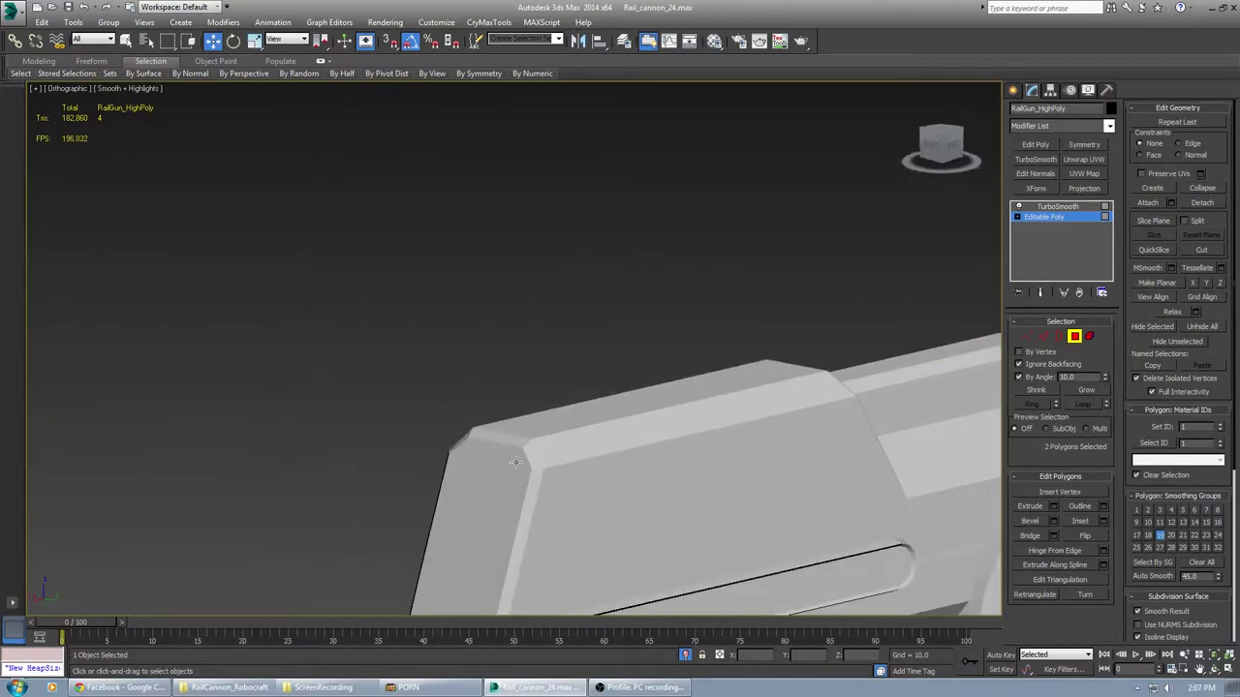
# Select the two upper corner bevels on the rear housing's end, assign them smoothing group 19, and leave polygon editing
pyautogui.click(488, 452)
pyautogui.keyDown('ctrl'); pyautogui.click(457, 442); pyautogui.keyUp('ctrl')
pyautogui.keyDown('alt'); pyautogui.moveTo(457, 443); pyautogui.dragTo(637, 468, button='middle'); pyautogui.keyUp('alt')
pyautogui.scroll(4, 536, 540)
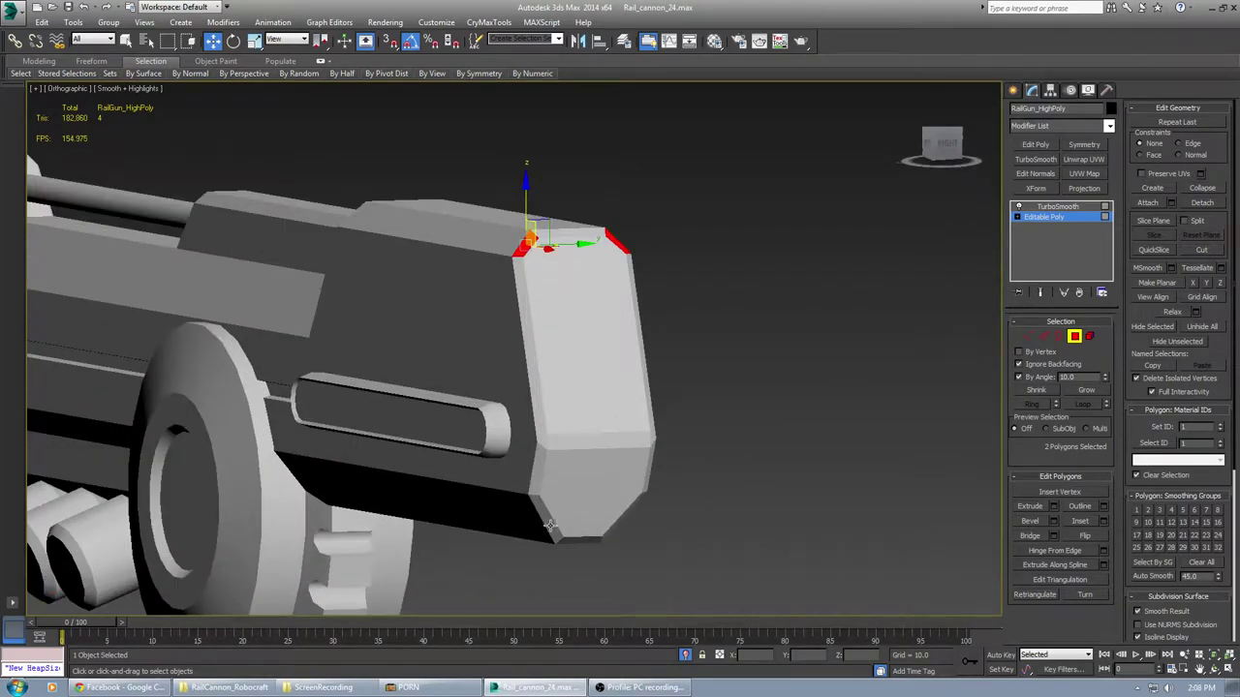
pyautogui.keyDown('alt'); pyautogui.moveTo(549, 526); pyautogui.dragTo(758, 487, button='middle'); pyautogui.keyUp('alt')
pyautogui.click(1160, 536)
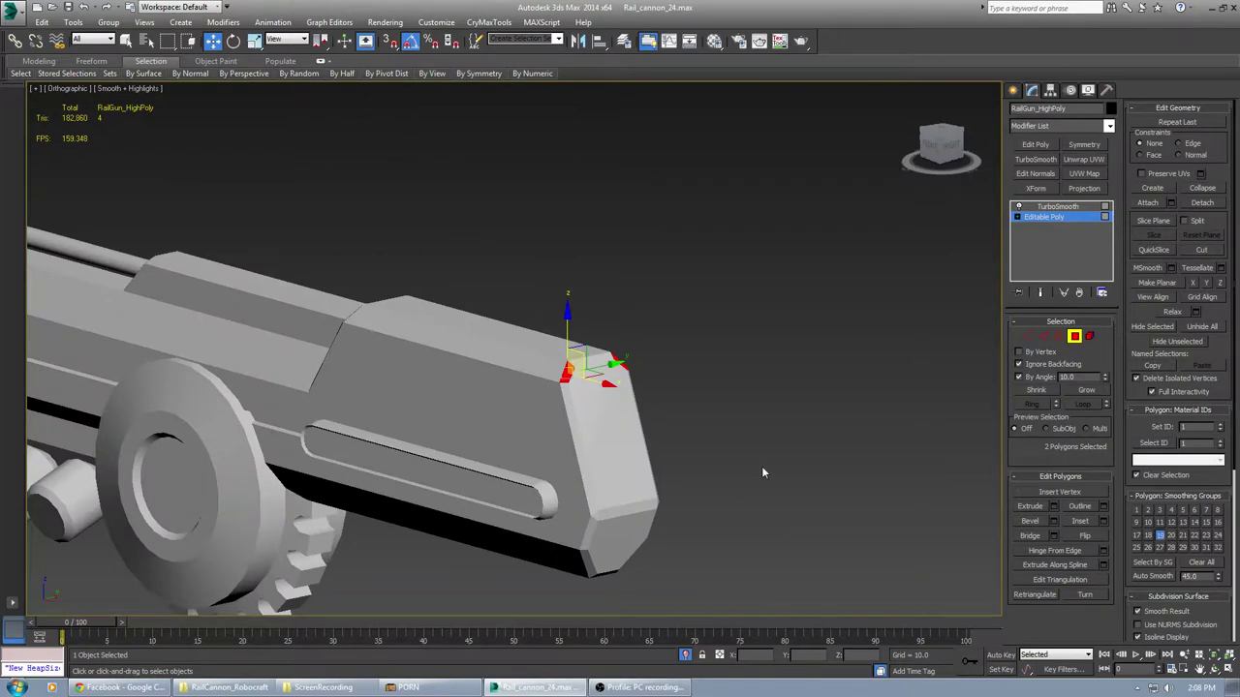
pyautogui.press('4')
# Switch to the TurboSmooth level and examine the smoothed shading on the rear housing's end face and upper corners
pyautogui.click(1087, 207)
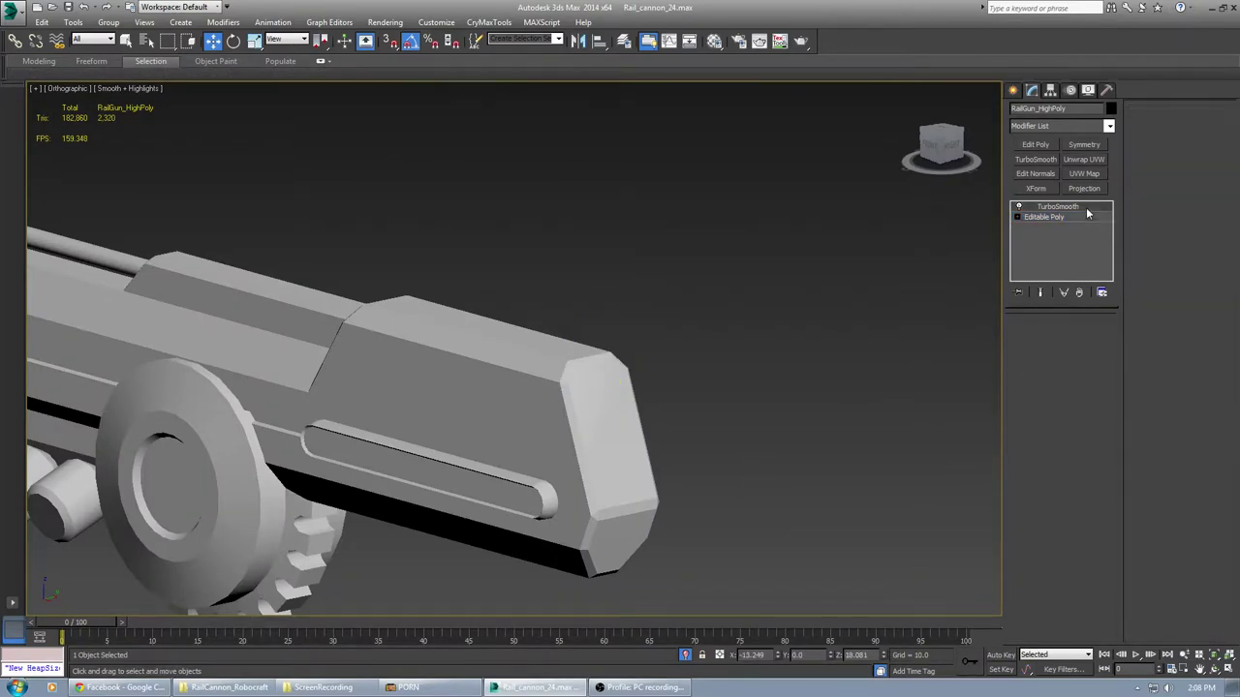
pyautogui.keyDown('alt'); pyautogui.moveTo(774, 392); pyautogui.dragTo(681, 405, button='middle'); pyautogui.keyUp('alt')
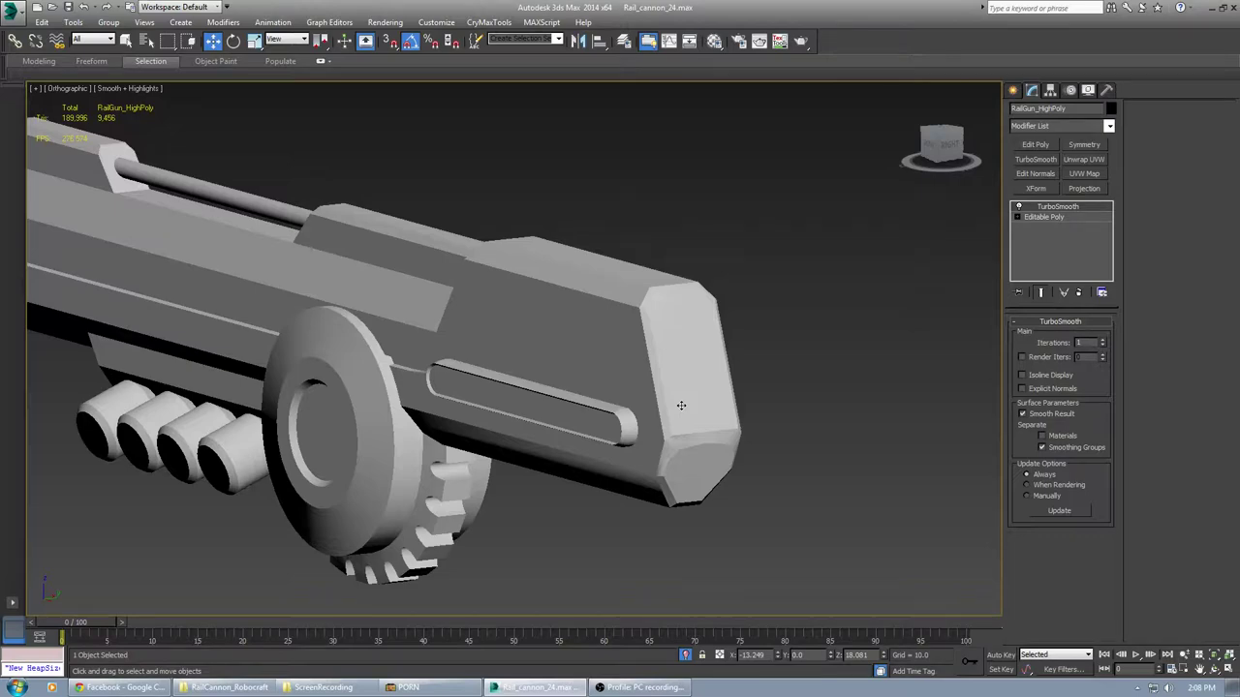
pyautogui.scroll(-4, 681, 405)
pyautogui.moveTo(681, 407)
pyautogui.keyDown('alt'); pyautogui.mouseDown(button='middle')
pyautogui.moveTo(659, 412)
pyautogui.moveTo(667, 419)
pyautogui.mouseUp(button='middle'); pyautogui.keyUp('alt')
pyautogui.scroll(4, 669, 504)
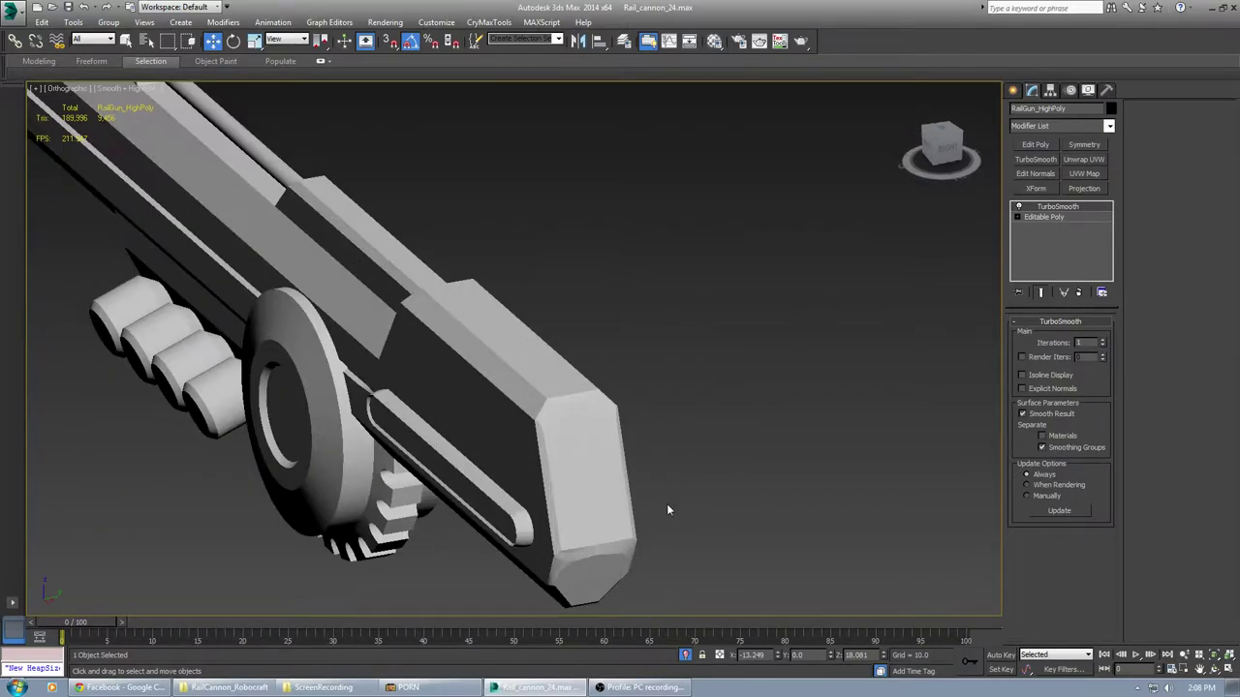
pyautogui.scroll(4, 653, 501)
pyautogui.scroll(-4, 653, 501)
pyautogui.keyDown('alt'); pyautogui.moveTo(653, 501); pyautogui.dragTo(271, 504, button='middle'); pyautogui.keyUp('alt')
pyautogui.moveTo(272, 504); pyautogui.dragTo(1026, 464, button='middle')
pyautogui.scroll(4, 504, 454)
pyautogui.scroll(-7, 505, 455)
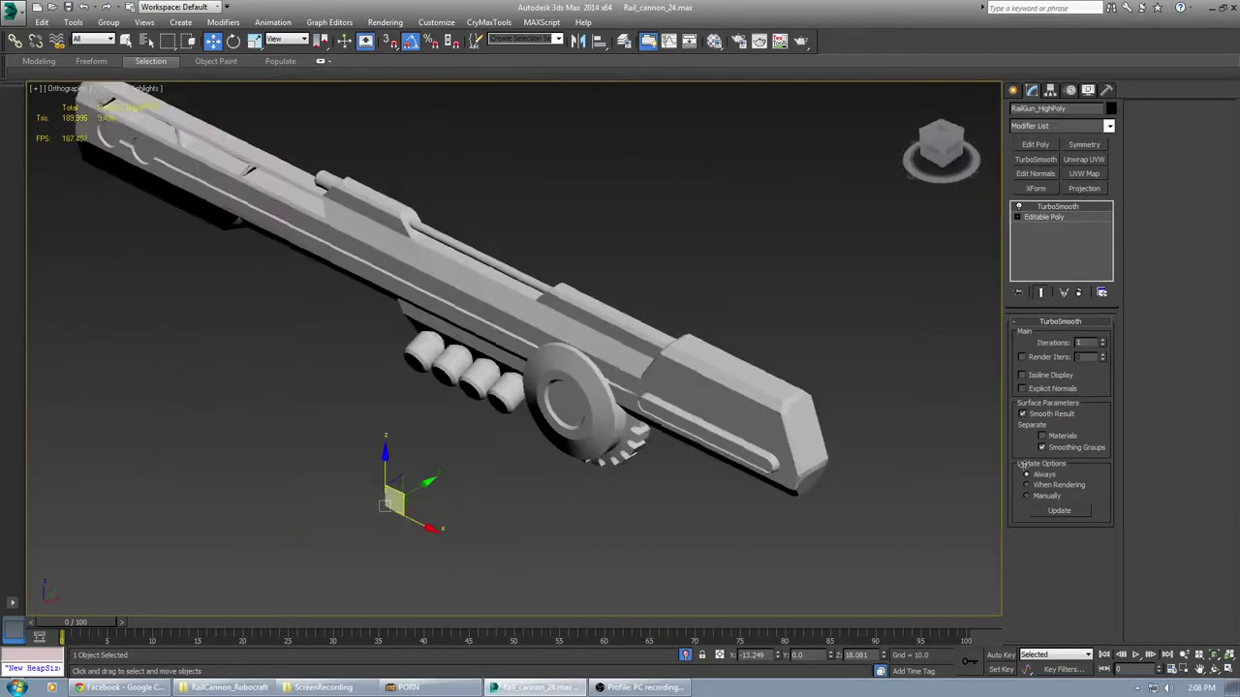
pyautogui.scroll(4, 768, 343)
pyautogui.moveTo(787, 432); pyautogui.dragTo(639, 453, button='middle')
pyautogui.scroll(3, 639, 453)
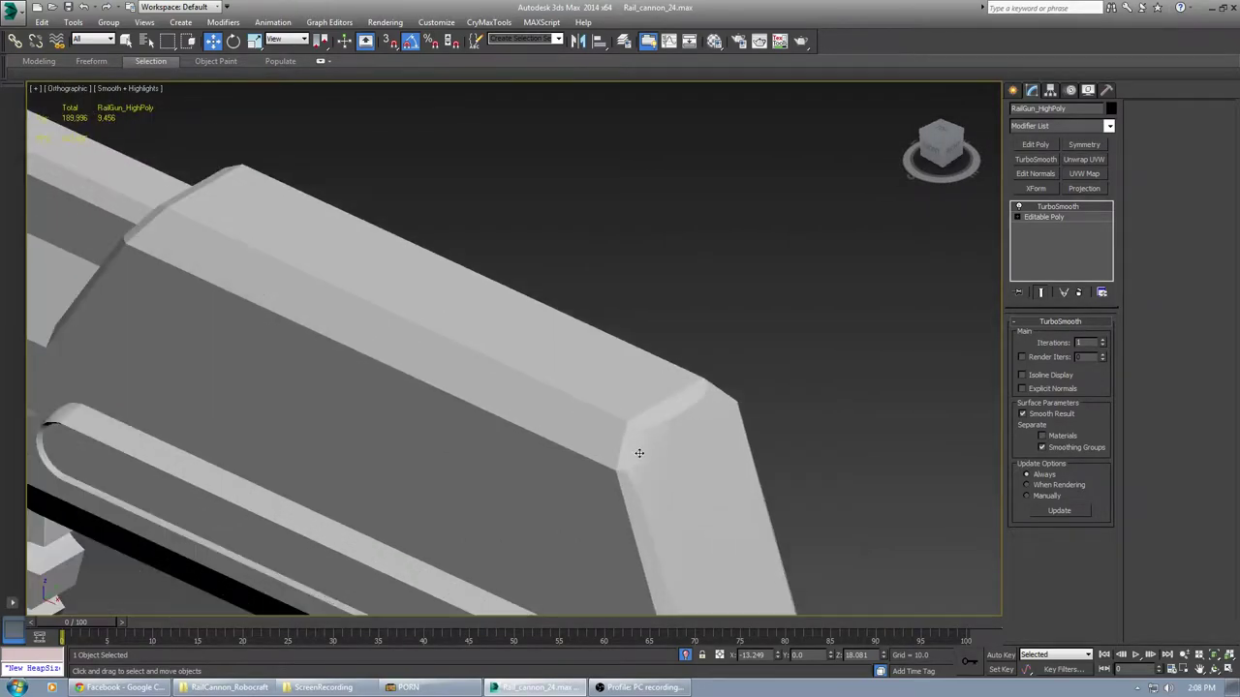
# In the Editable Poly, reselect the rear housing's two upper corner bevels, clear their smoothing groups and assign group 18
pyautogui.click(1064, 218)
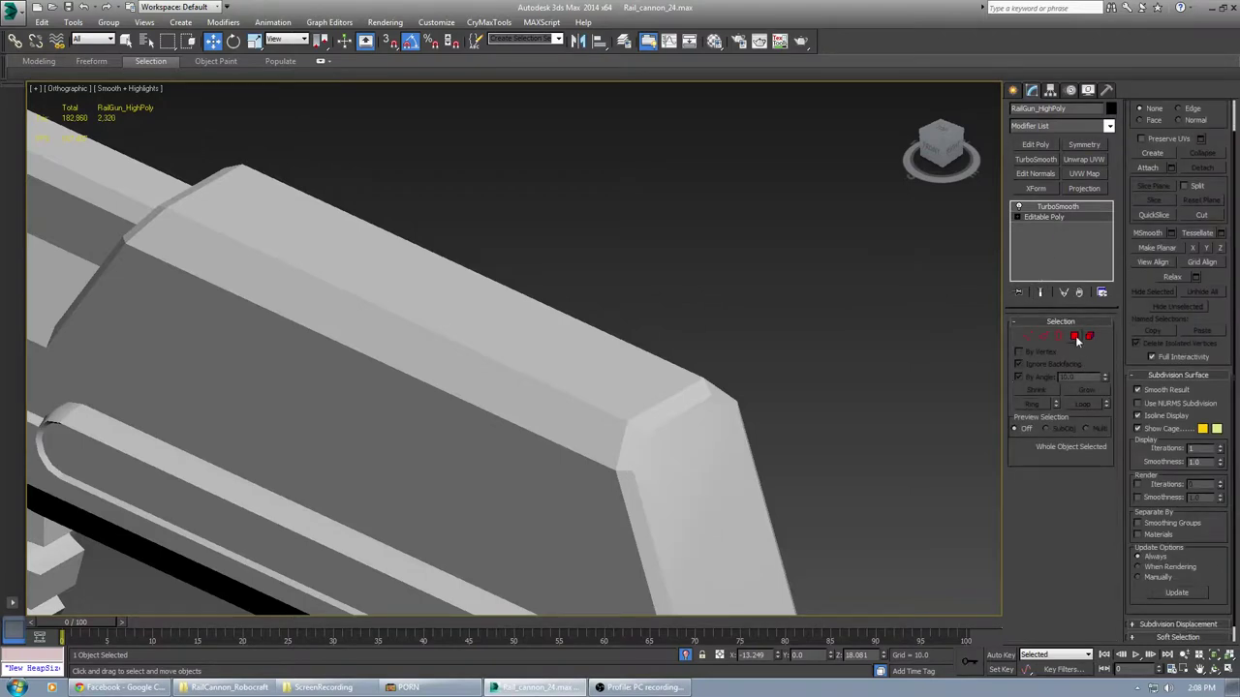
pyautogui.click(1075, 337)
pyautogui.click(608, 460)
pyautogui.keyDown('alt'); pyautogui.moveTo(608, 460); pyautogui.dragTo(791, 450, button='middle'); pyautogui.keyUp('alt')
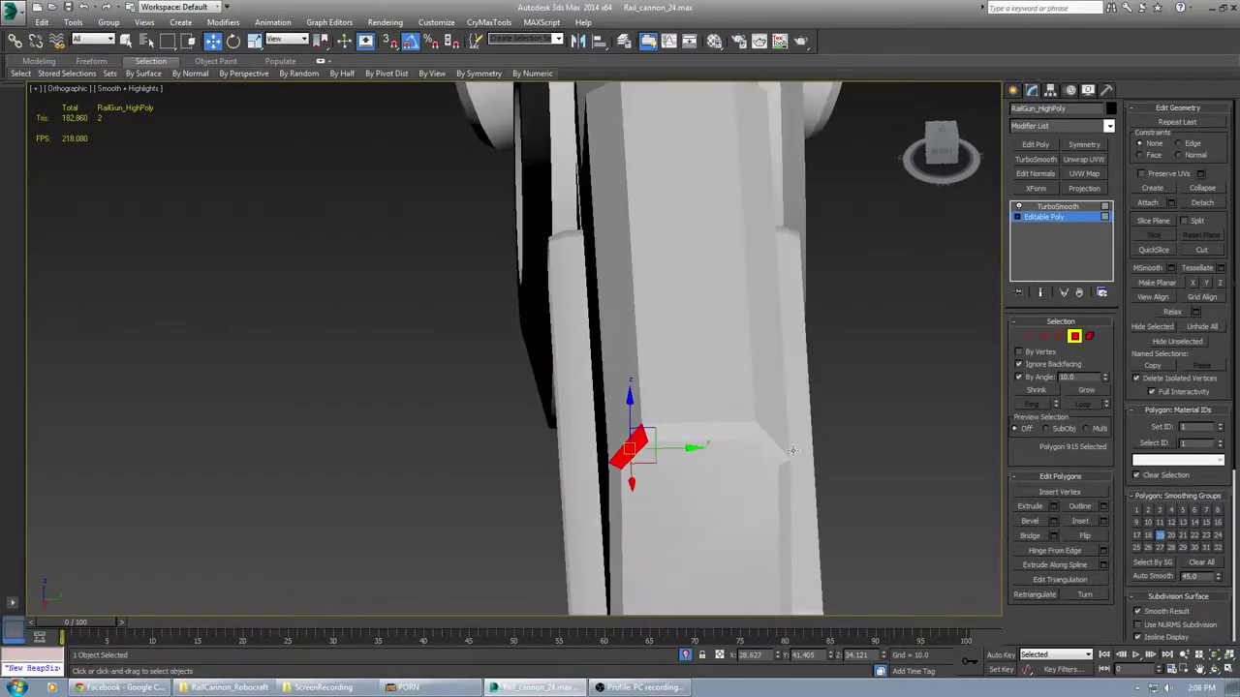
pyautogui.keyDown('ctrl'); pyautogui.click(784, 453); pyautogui.keyUp('ctrl')
pyautogui.click(1199, 563)
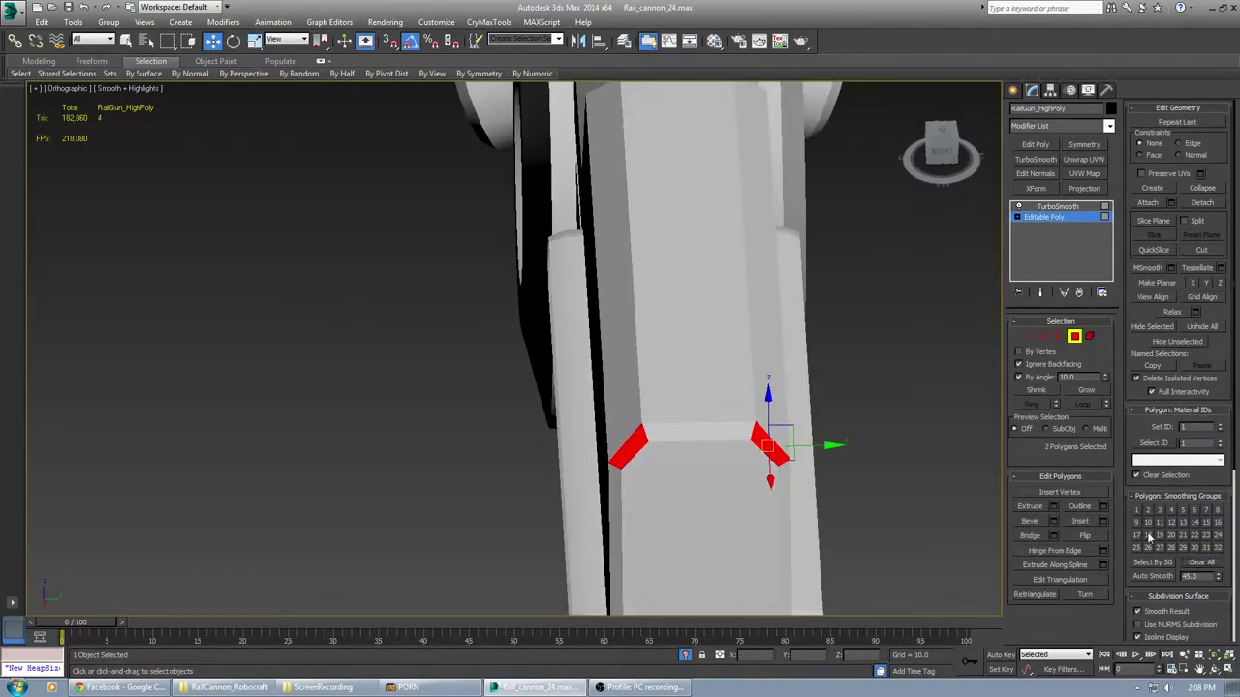
pyautogui.click(1148, 536)
# Select the two small triangular polygons beside the end face's horizontal bevel, assign them smoothing group 6, and leave polygon editing
pyautogui.keyDown('alt'); pyautogui.moveTo(769, 534); pyautogui.dragTo(734, 486, button='middle'); pyautogui.keyUp('alt')
pyautogui.click(634, 559)
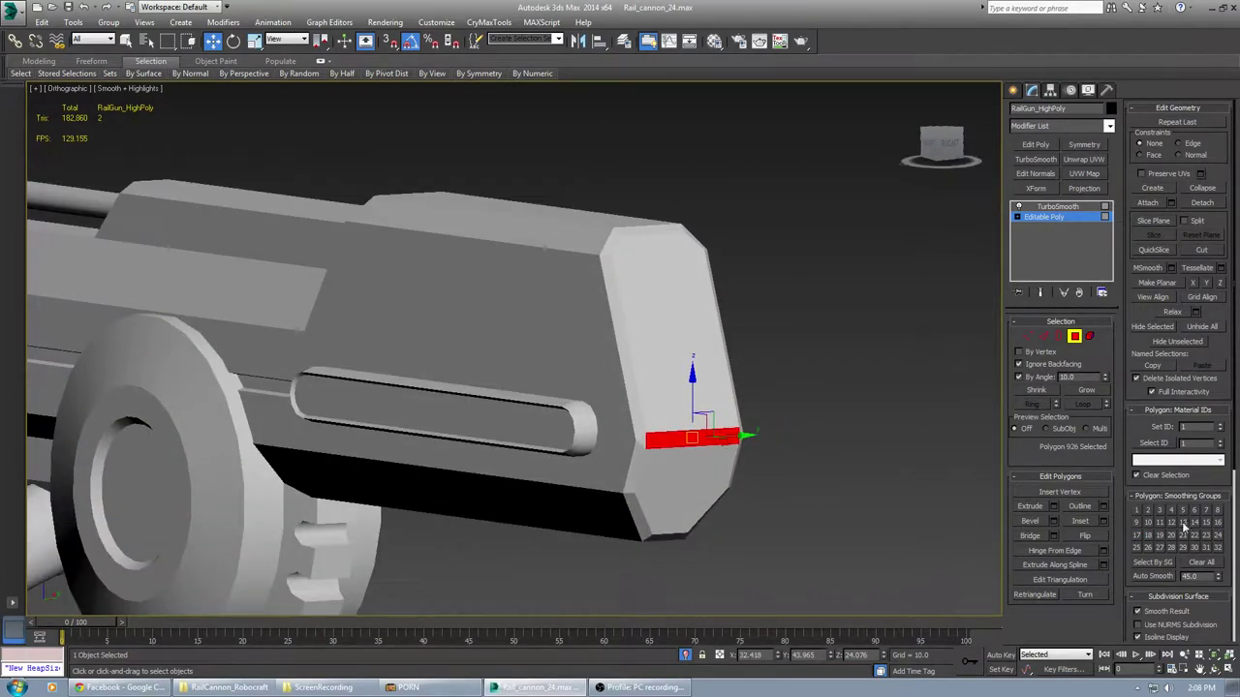
pyautogui.scroll(8, 753, 438)
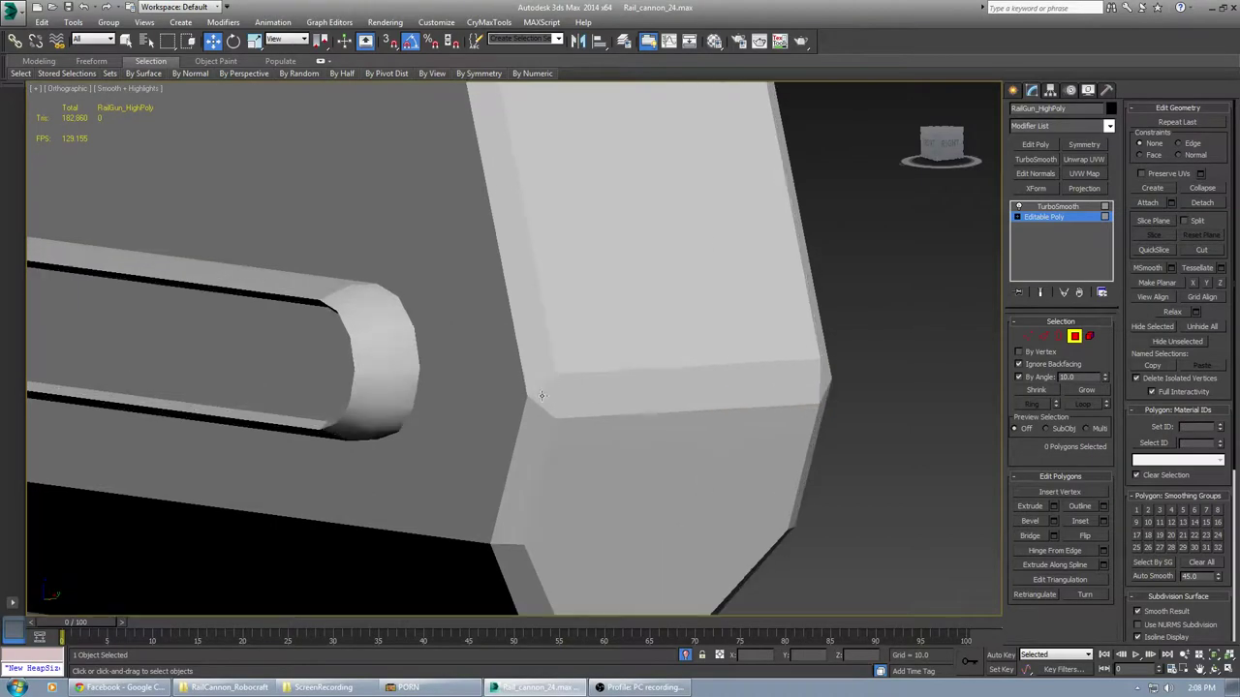
pyautogui.click(541, 399)
pyautogui.keyDown('alt'); pyautogui.moveTo(542, 398); pyautogui.dragTo(679, 447, button='middle'); pyautogui.keyUp('alt')
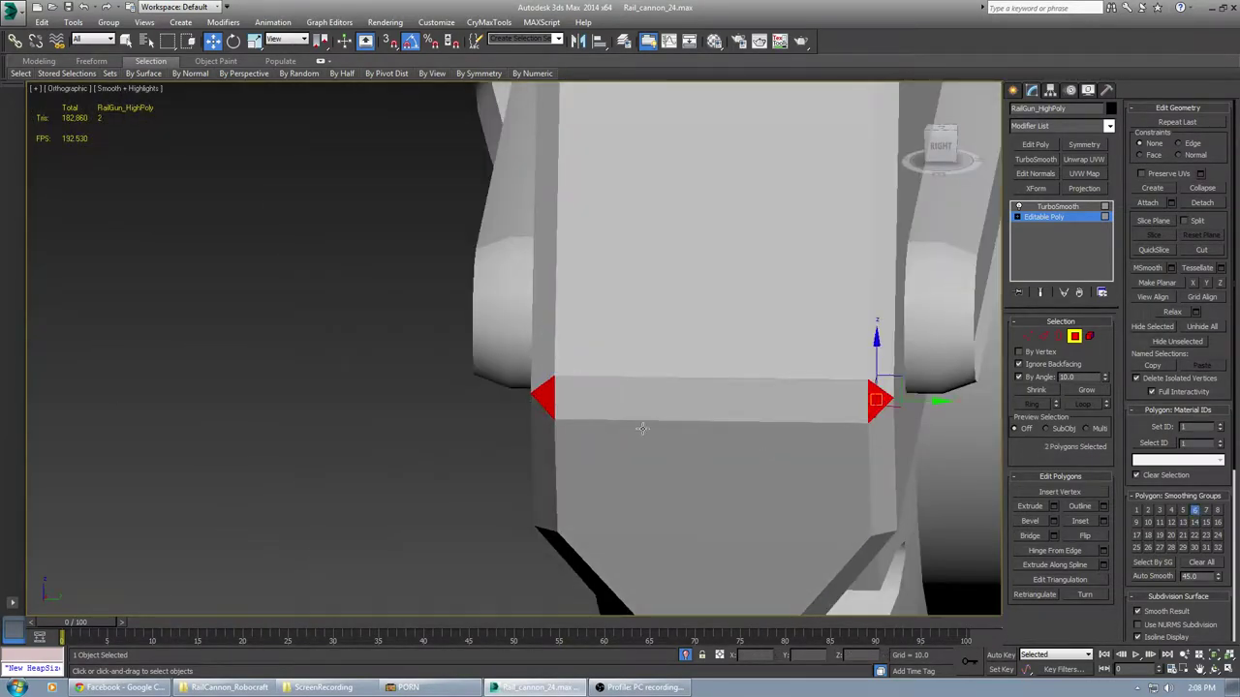
pyautogui.scroll(-4, 479, 407)
pyautogui.moveTo(642, 428)
pyautogui.mouseDown(button='middle')
pyautogui.moveTo(479, 407)
pyautogui.moveTo(625, 415)
pyautogui.mouseUp(button='middle')
pyautogui.scroll(-4, 626, 417)
pyautogui.keyDown('alt'); pyautogui.moveTo(423, 455); pyautogui.dragTo(291, 433, button='middle'); pyautogui.keyUp('alt')
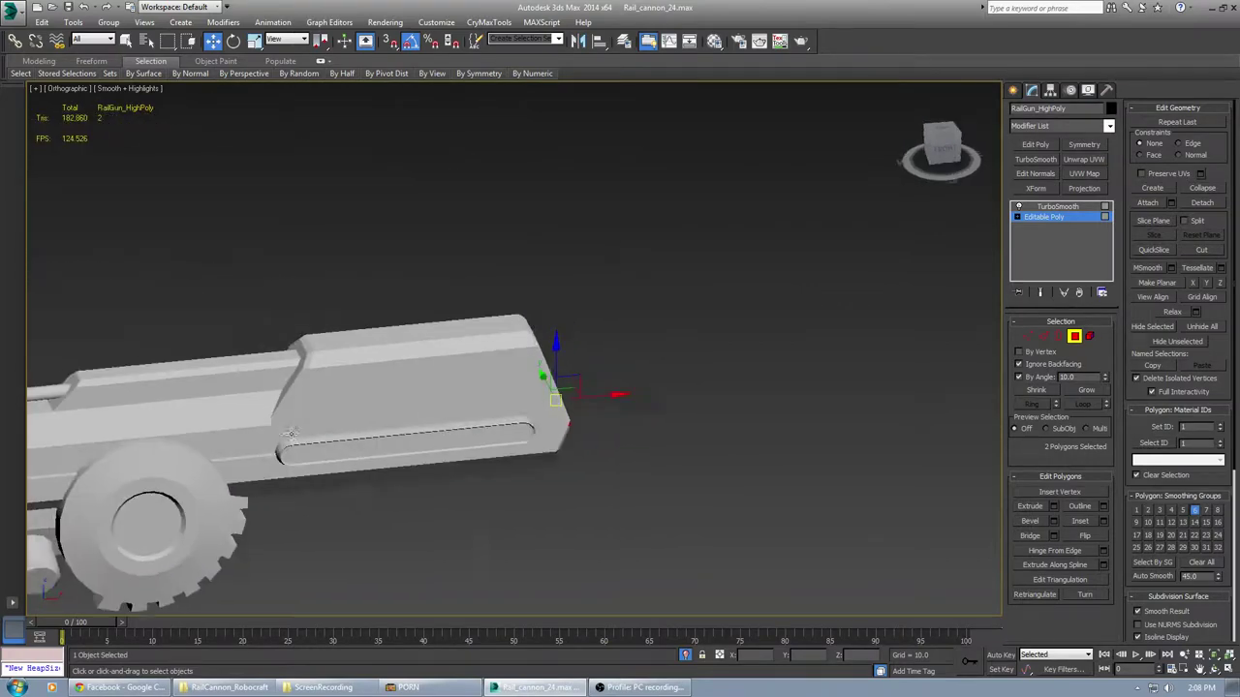
pyautogui.moveTo(312, 490); pyautogui.dragTo(717, 424, button='middle')
pyautogui.scroll(-5, 329, 440)
pyautogui.moveTo(194, 473); pyautogui.dragTo(415, 460, button='middle')
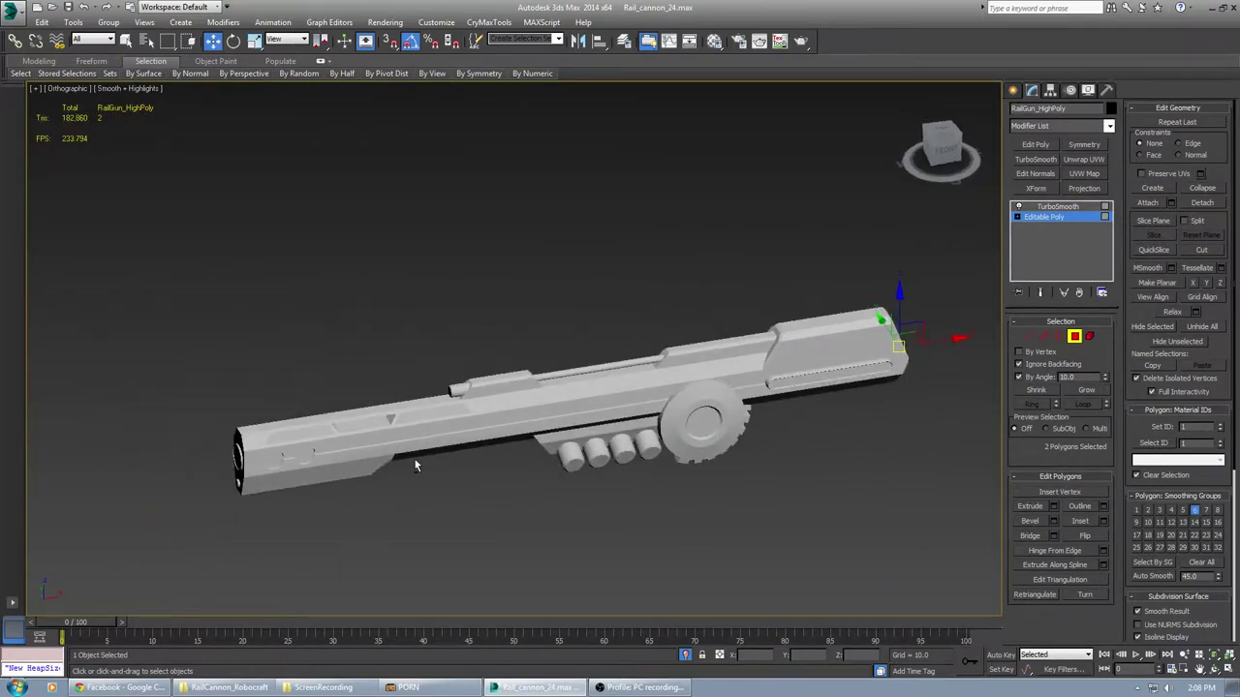
pyautogui.press('4')
# Deselect and reselect the rail gun, and examine its TurboSmooth shading from the front and back sides
pyautogui.click(489, 505)
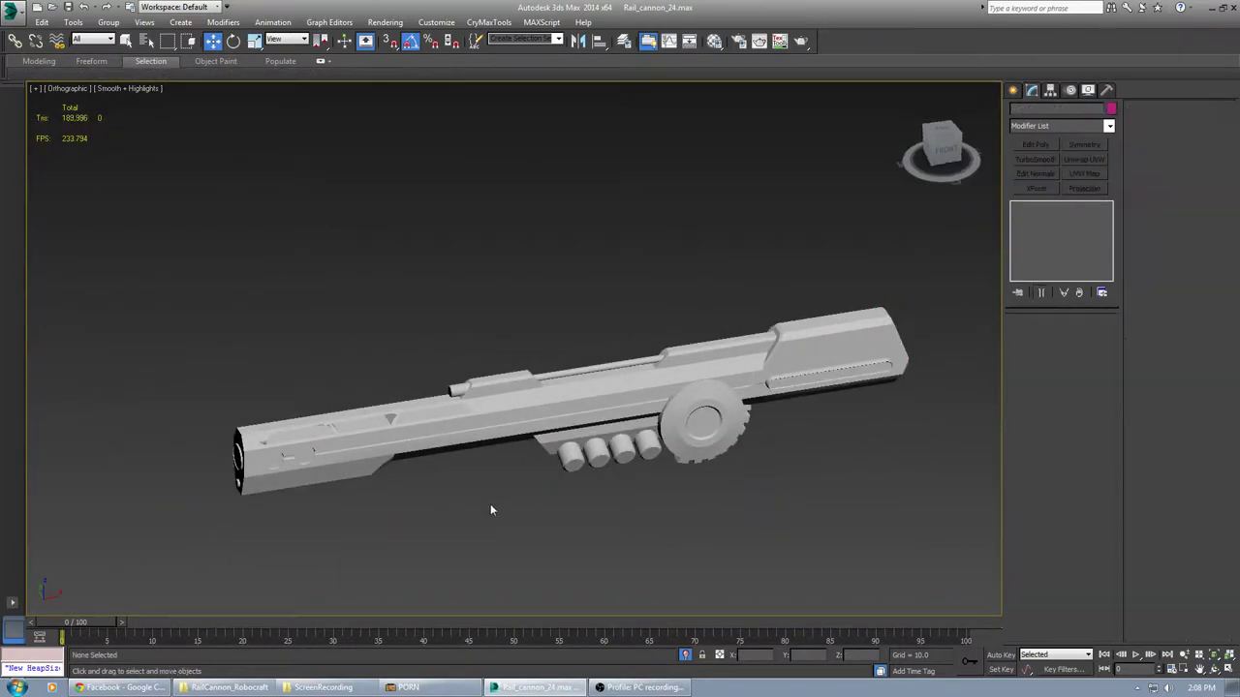
pyautogui.click(845, 334)
pyautogui.keyDown('alt'); pyautogui.moveTo(814, 392); pyautogui.dragTo(799, 373, button='middle'); pyautogui.keyUp('alt')
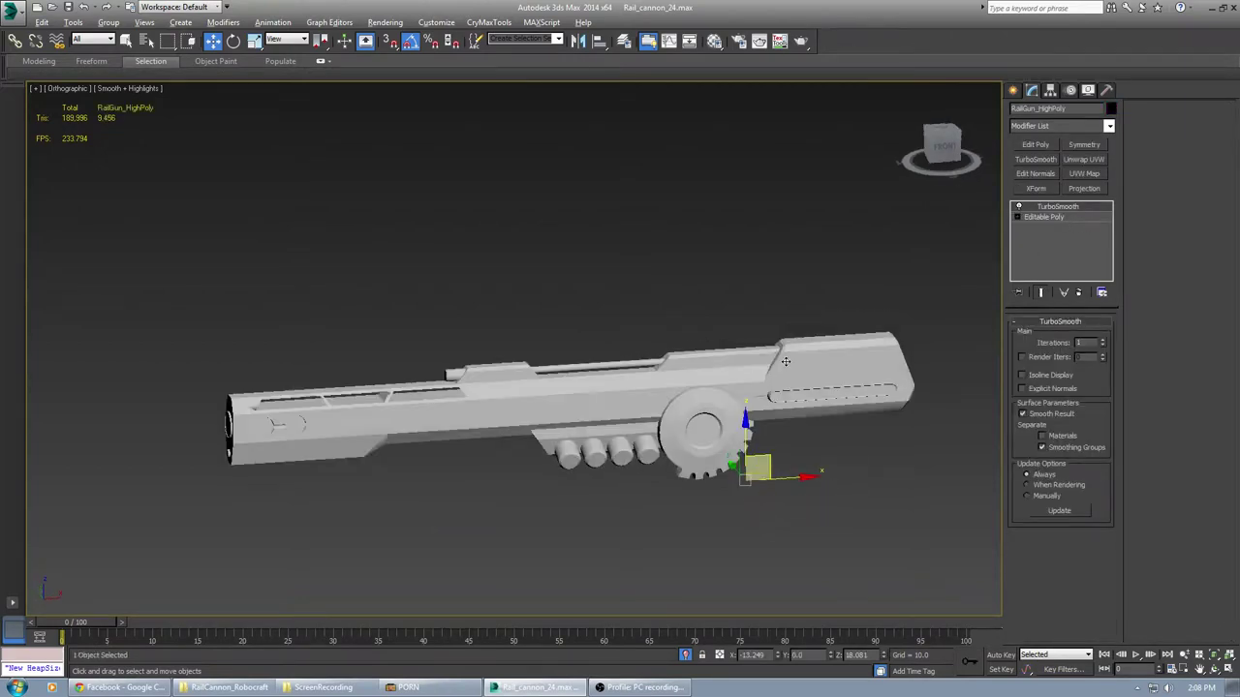
pyautogui.scroll(5, 789, 359)
pyautogui.keyDown('alt'); pyautogui.moveTo(730, 483); pyautogui.dragTo(688, 539, button='middle'); pyautogui.keyUp('alt')
pyautogui.scroll(-5, 689, 540)
pyautogui.keyDown('alt'); pyautogui.moveTo(595, 520); pyautogui.dragTo(775, 490, button='middle'); pyautogui.keyUp('alt')
pyautogui.moveTo(282, 490); pyautogui.dragTo(557, 455, button='middle')
pyautogui.keyDown('alt'); pyautogui.moveTo(557, 455); pyautogui.dragTo(581, 475, button='middle'); pyautogui.keyUp('alt')
pyautogui.scroll(4, 526, 445)
pyautogui.moveTo(443, 441); pyautogui.dragTo(575, 466, button='middle')
# Return to the Editable Poly and inspect the mesh around the rear housing's slot in wireframe and with edged faces
pyautogui.click(1044, 217)
pyautogui.scroll(5, 559, 459)
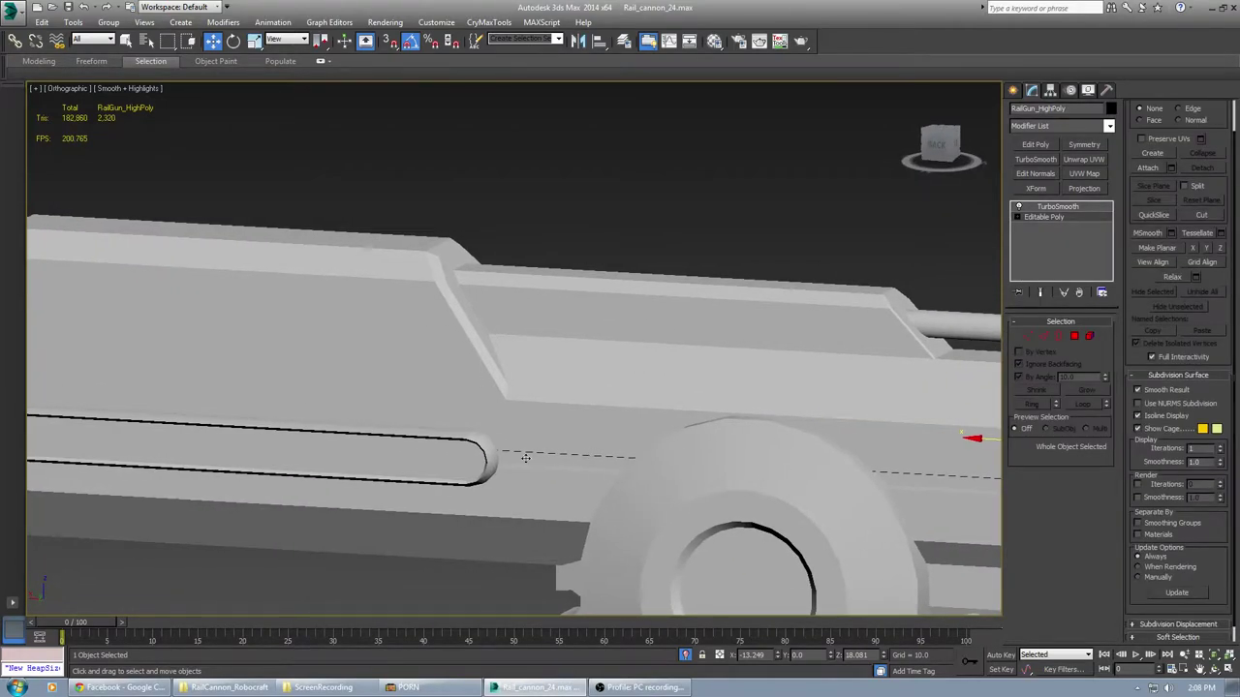
pyautogui.scroll(-2, 492, 471)
pyautogui.press('F3')
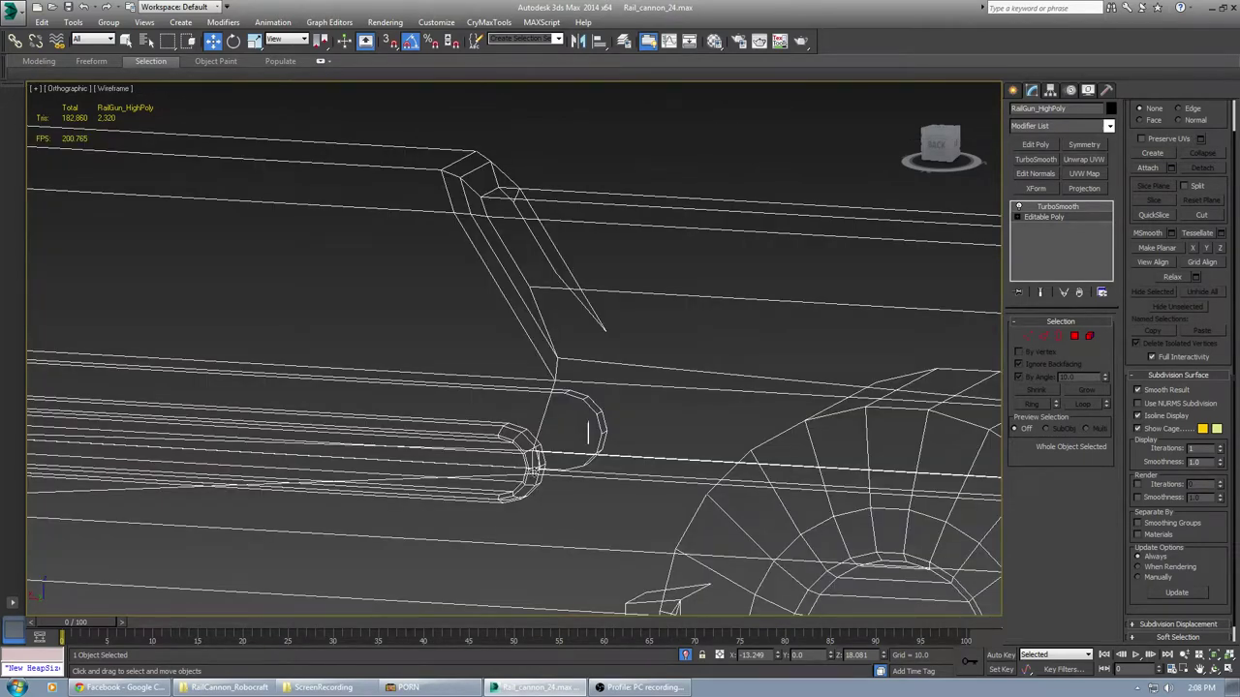
pyautogui.scroll(-4, 580, 468)
pyautogui.press('F3')
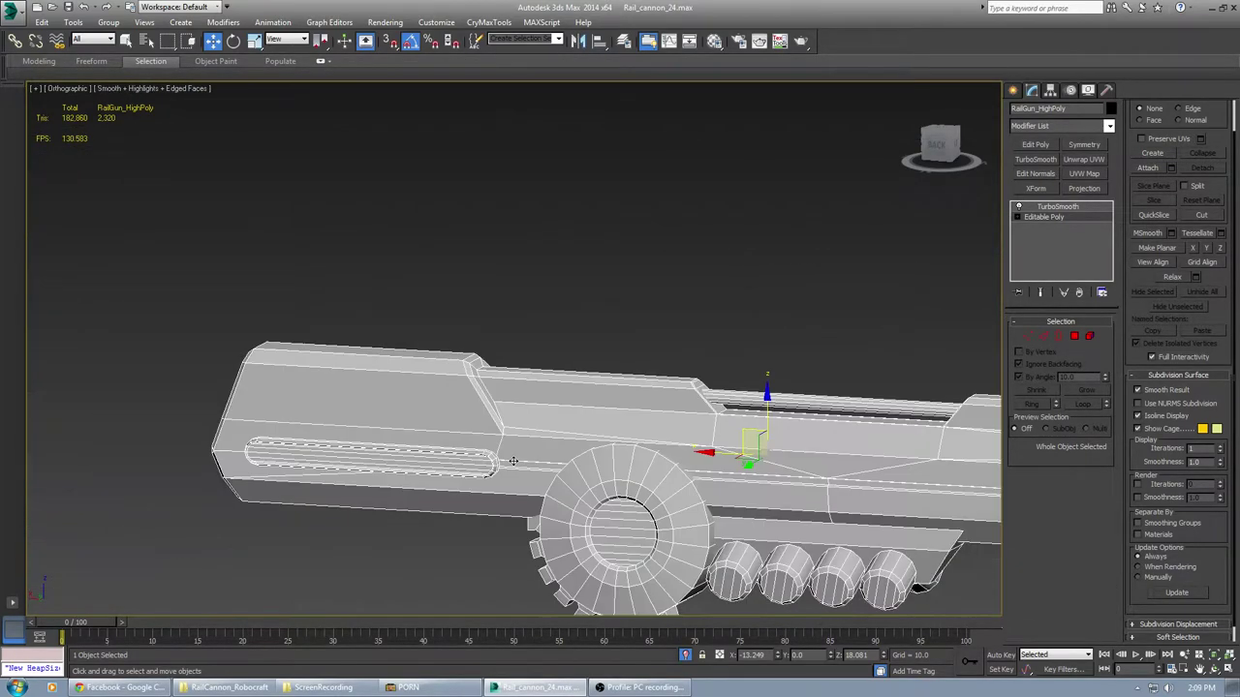
# In wireframe, select the small end polygon of the side groove at the slot's rounded rim and assign it smoothing group 21
pyautogui.press('4')
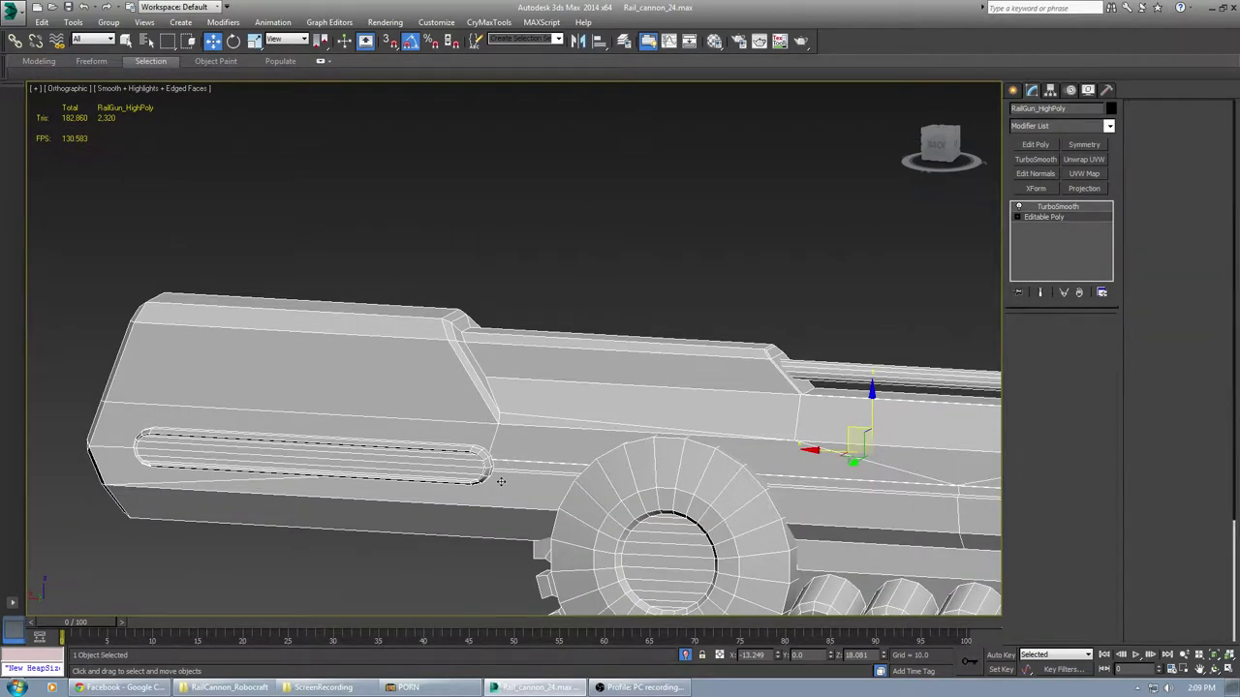
pyautogui.click(514, 466)
pyautogui.keyDown('alt'); pyautogui.moveTo(514, 466); pyautogui.dragTo(477, 469, button='middle'); pyautogui.keyUp('alt')
pyautogui.scroll(10, 638, 475)
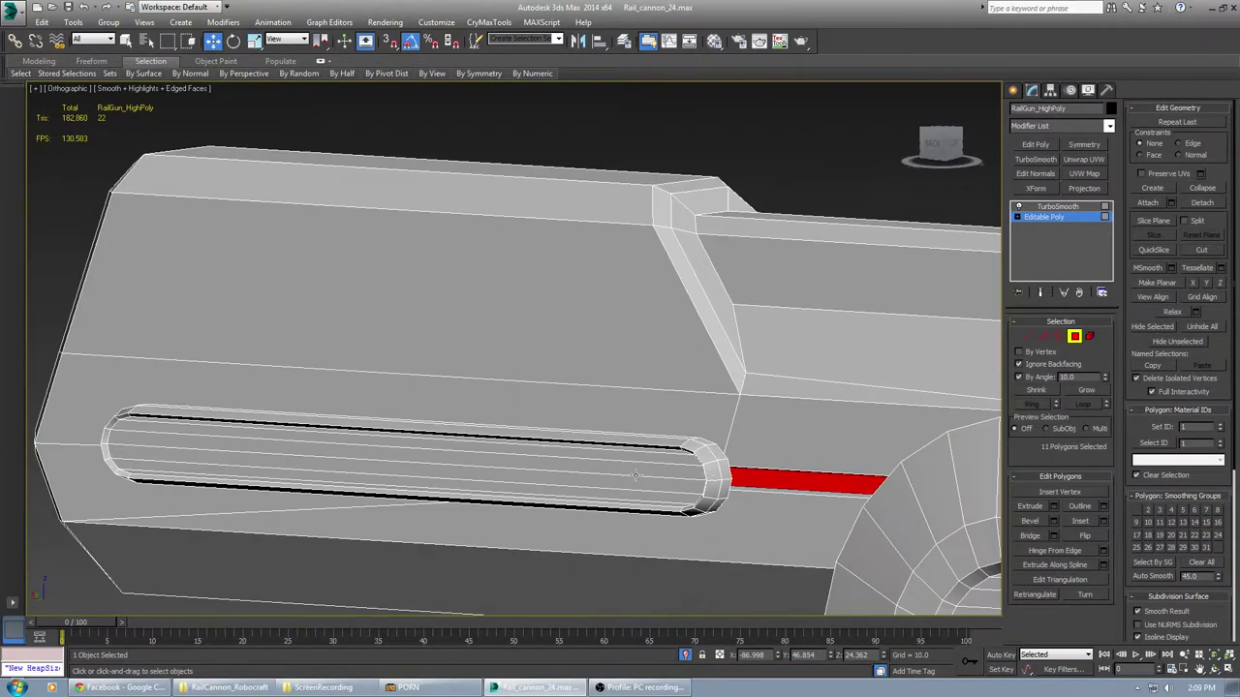
pyautogui.press('F3')
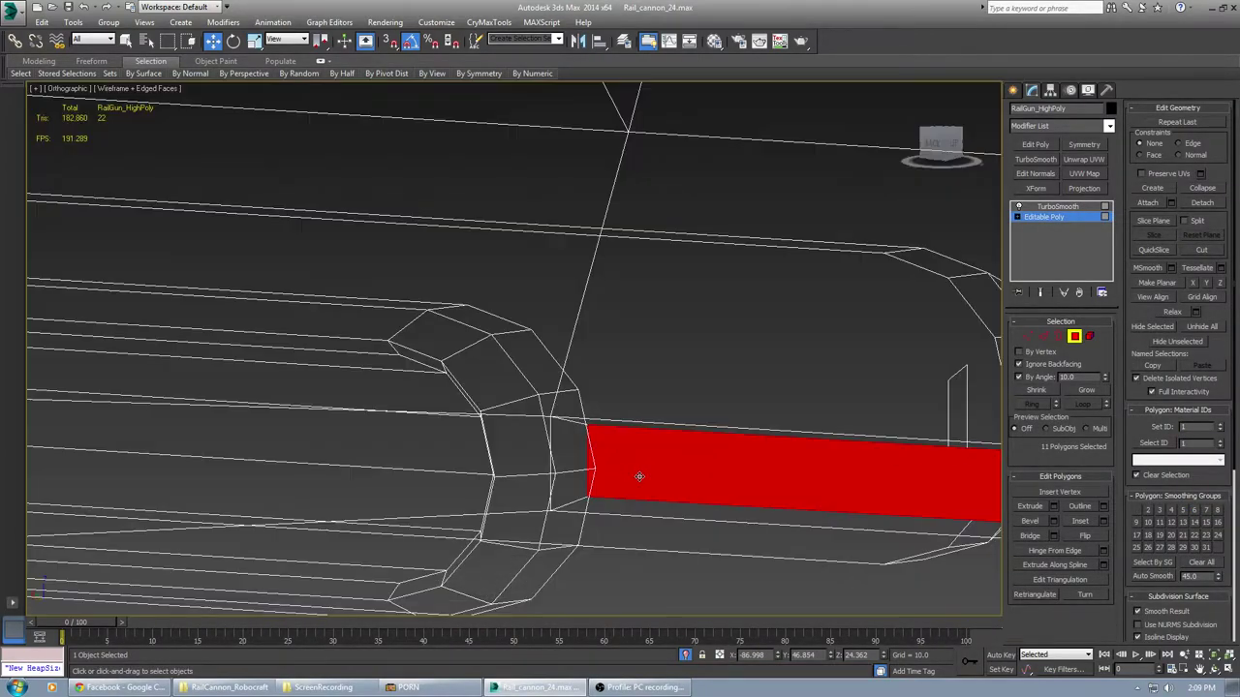
pyautogui.scroll(3, 638, 475)
pyautogui.click(524, 420)
pyautogui.keyDown('ctrl'); pyautogui.click(529, 409); pyautogui.keyUp('ctrl')
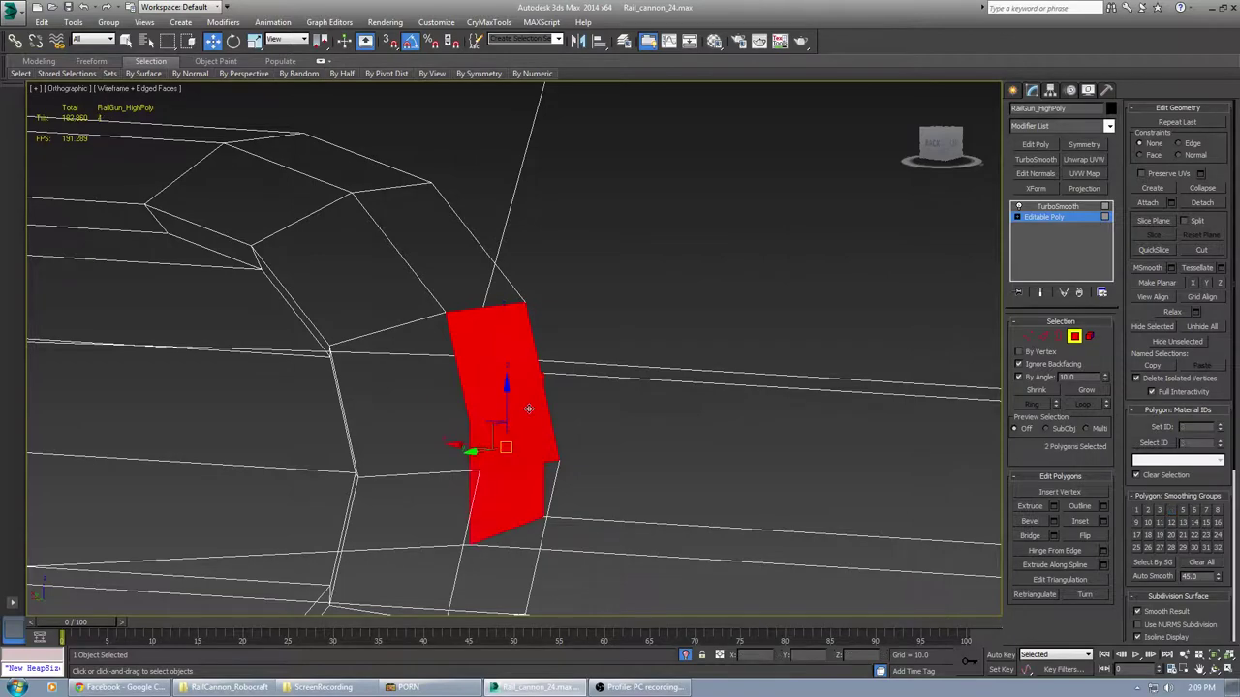
pyautogui.click(553, 463)
pyautogui.keyDown('alt'); pyautogui.moveTo(552, 463); pyautogui.dragTo(631, 473, button='middle'); pyautogui.keyUp('alt')
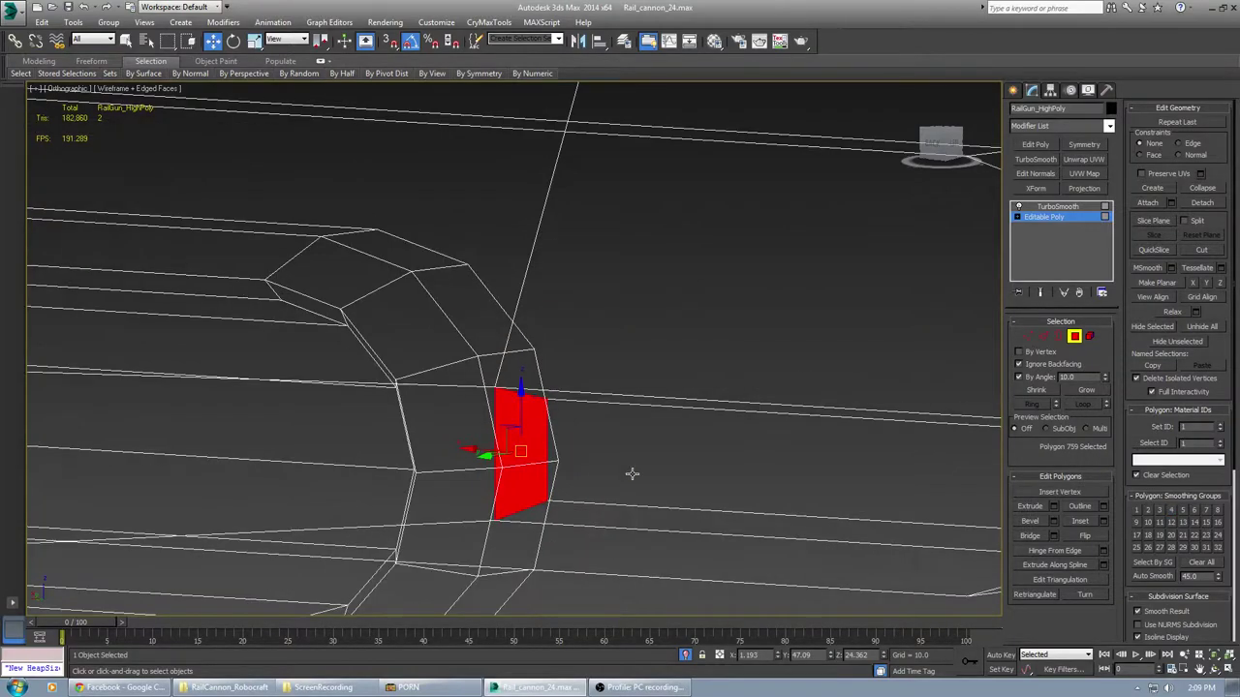
pyautogui.scroll(-3, 833, 473)
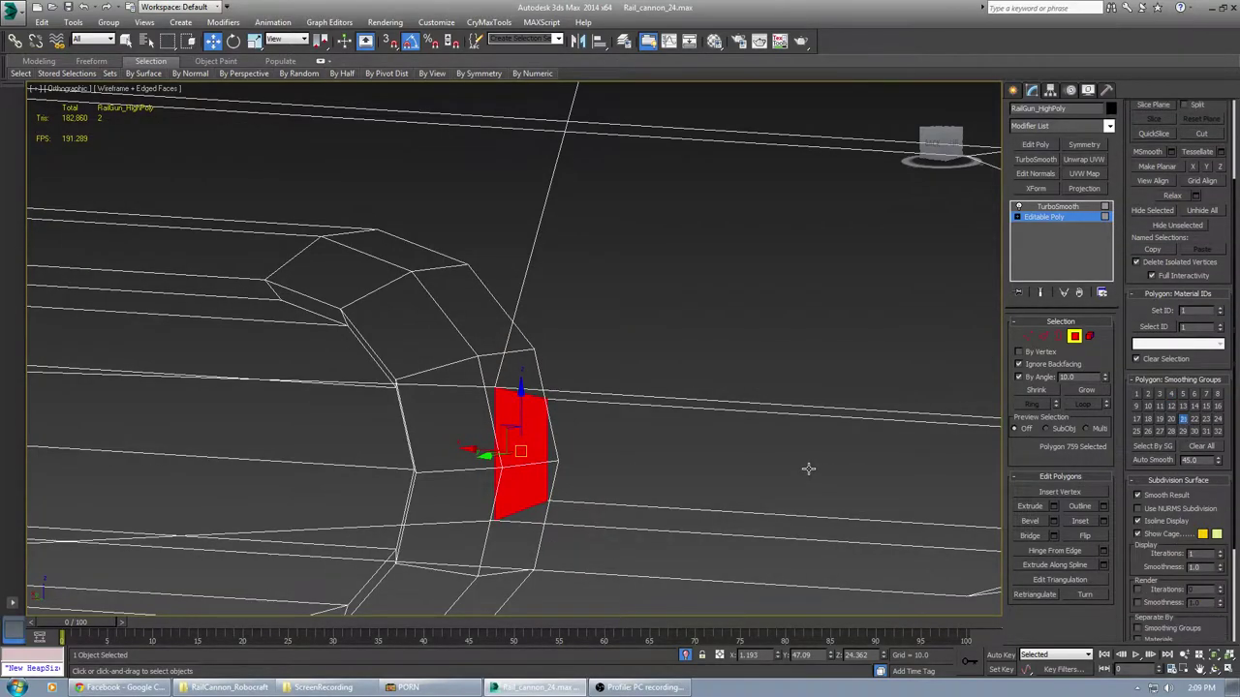
# Select the matching groove end polygon at the slot on the gun's opposite side and assign it smoothing group 20
pyautogui.scroll(-10, 670, 468)
pyautogui.moveTo(807, 468); pyautogui.dragTo(684, 483, button='middle')
pyautogui.scroll(10, 668, 463)
pyautogui.click(814, 436)
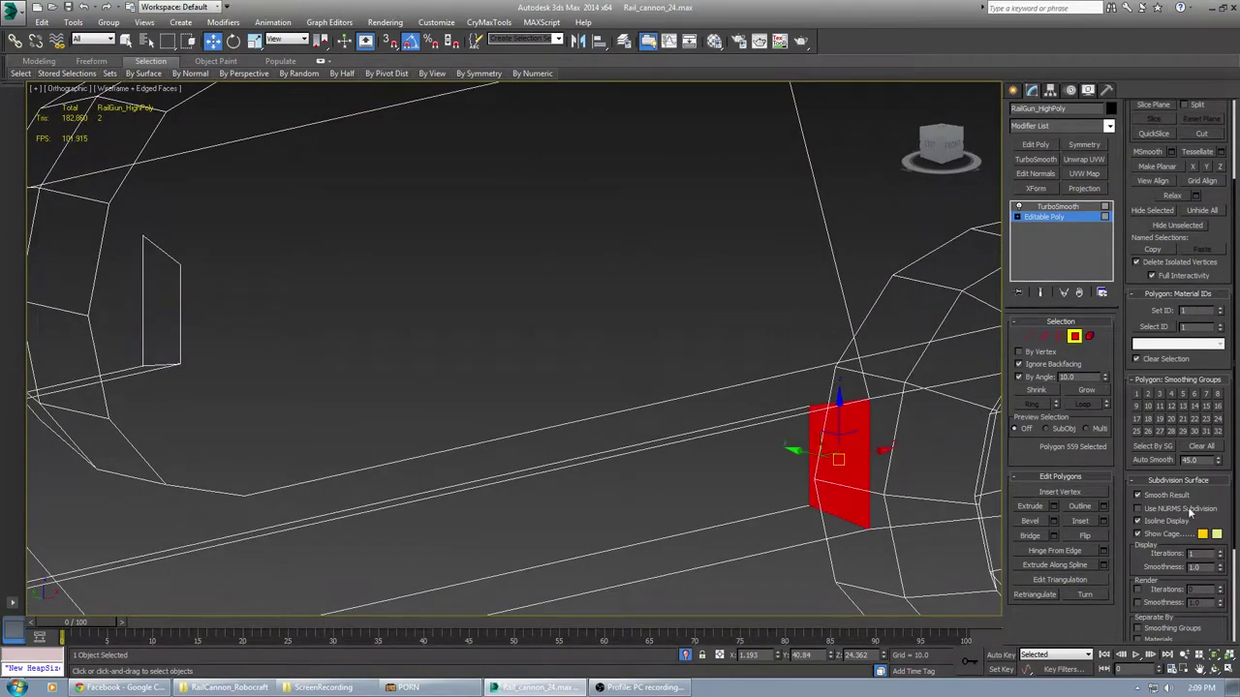
pyautogui.scroll(-15, 565, 479)
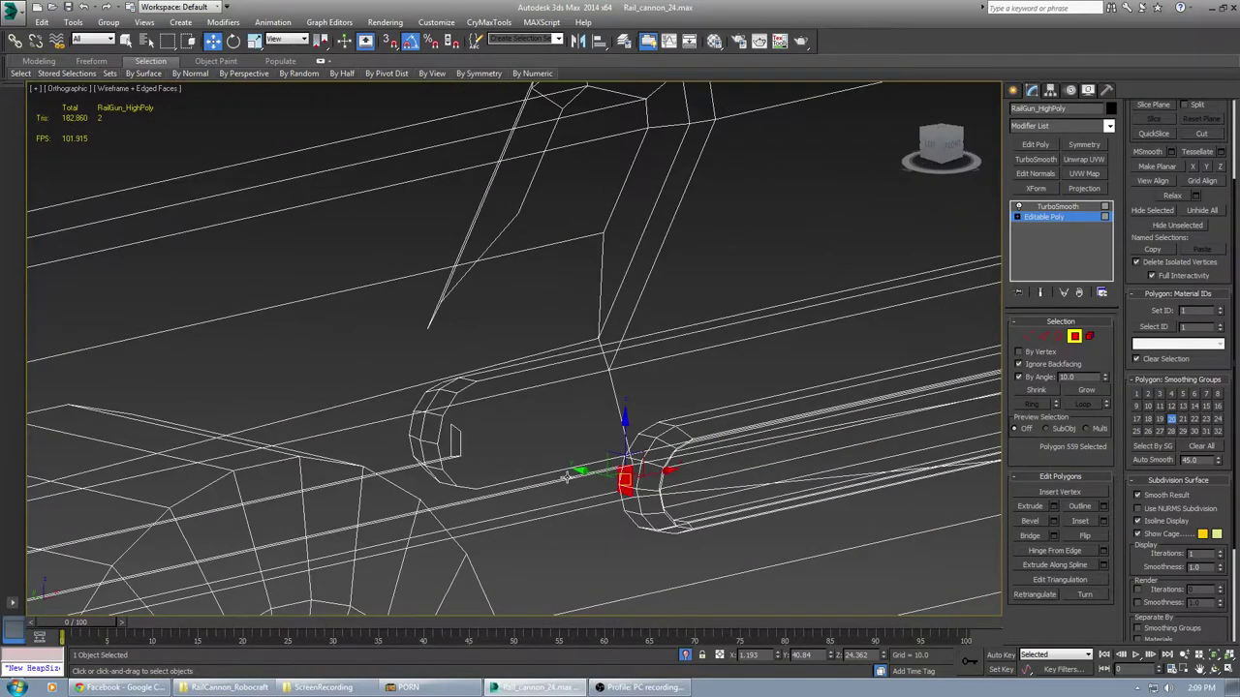
# Return to the shaded display, leave polygon editing, and turn off the edged faces
pyautogui.moveTo(654, 487)
pyautogui.keyDown('alt'); pyautogui.mouseDown(button='middle')
pyautogui.moveTo(651, 510)
pyautogui.moveTo(683, 501)
pyautogui.moveTo(696, 511)
pyautogui.moveTo(712, 466)
pyautogui.mouseUp(button='middle'); pyautogui.keyUp('alt')
pyautogui.press('F3')
pyautogui.press('4')
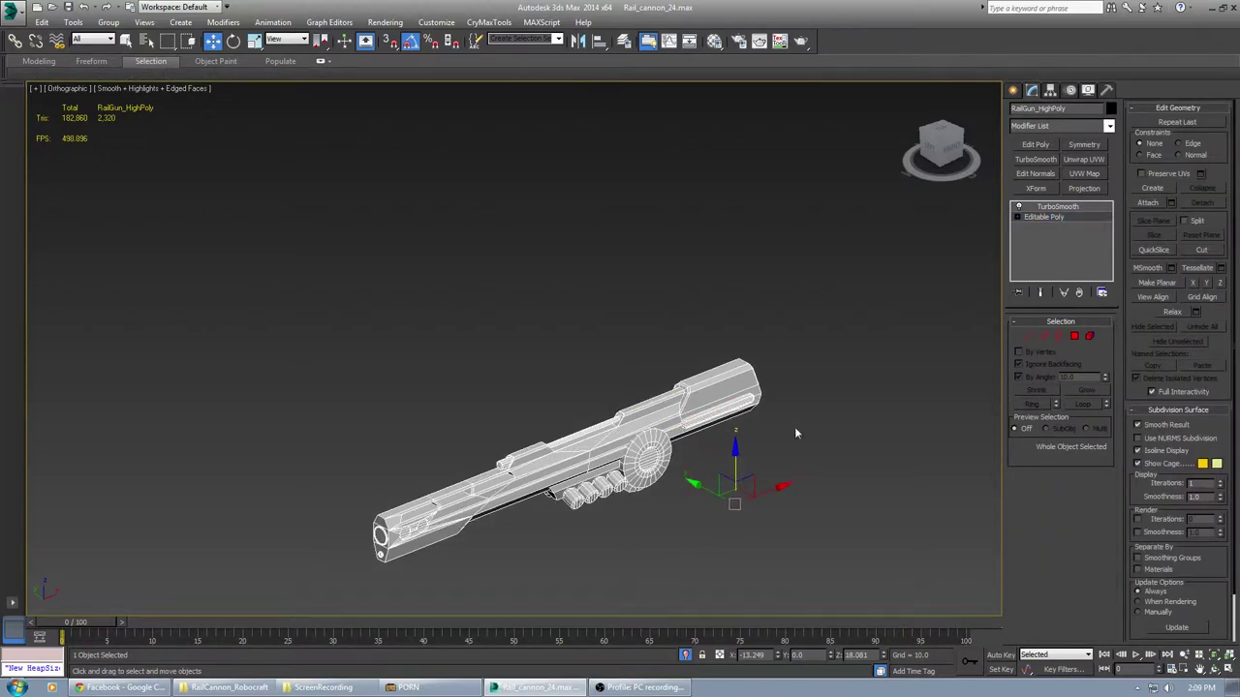
pyautogui.press('F3')
pyautogui.press('F3')
pyautogui.press('F4')
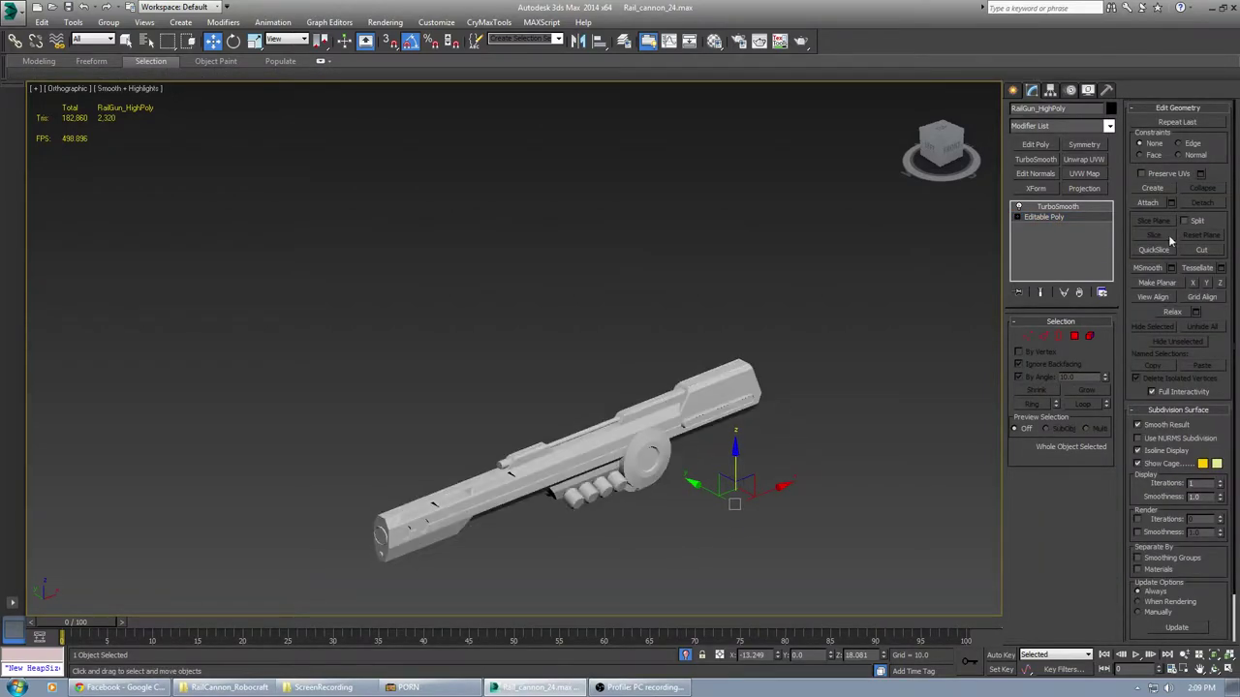
# Switch to the TurboSmooth level and set its iterations to 2
pyautogui.click(1069, 208)
pyautogui.moveTo(774, 411); pyautogui.dragTo(710, 385, button='middle')
pyautogui.scroll(3, 763, 412)
pyautogui.scroll(5, 675, 444)
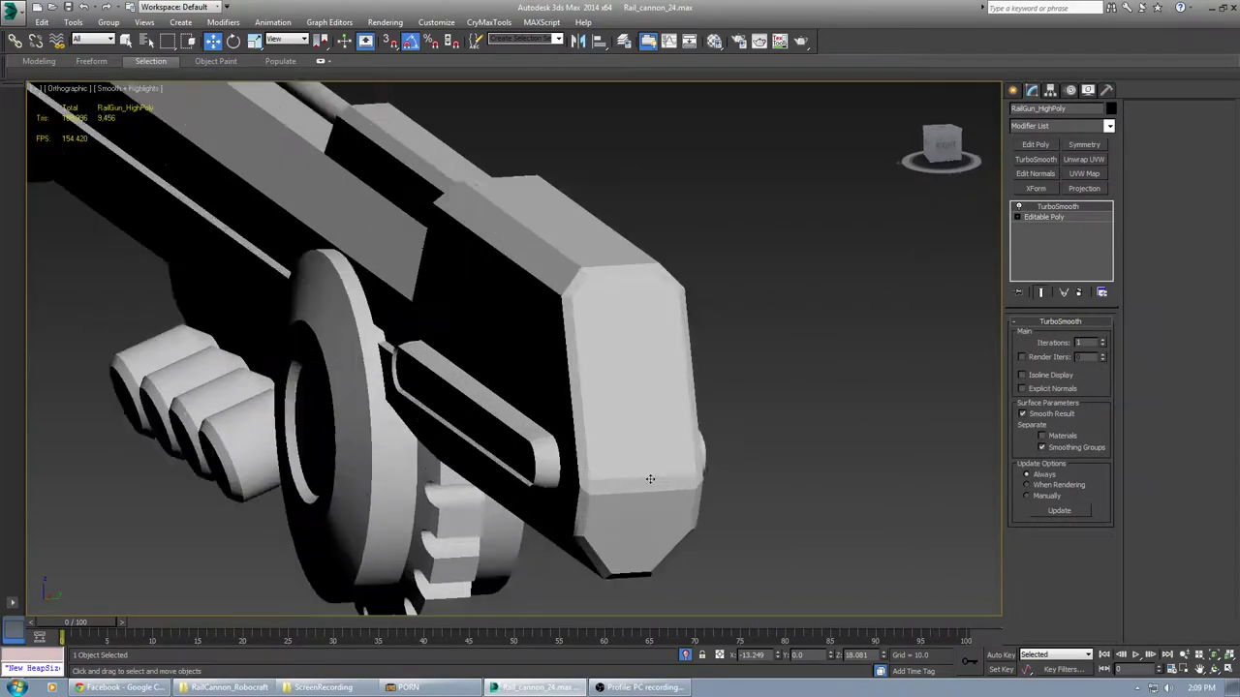
pyautogui.click(1104, 340)
# Examine the two-iteration smoothing on the rear housing, its side slot and the wheel from the front side
pyautogui.scroll(-2, 597, 453)
pyautogui.keyDown('alt'); pyautogui.moveTo(604, 479); pyautogui.dragTo(711, 465, button='middle'); pyautogui.keyUp('alt')
pyautogui.moveTo(812, 378); pyautogui.dragTo(403, 488, button='middle')
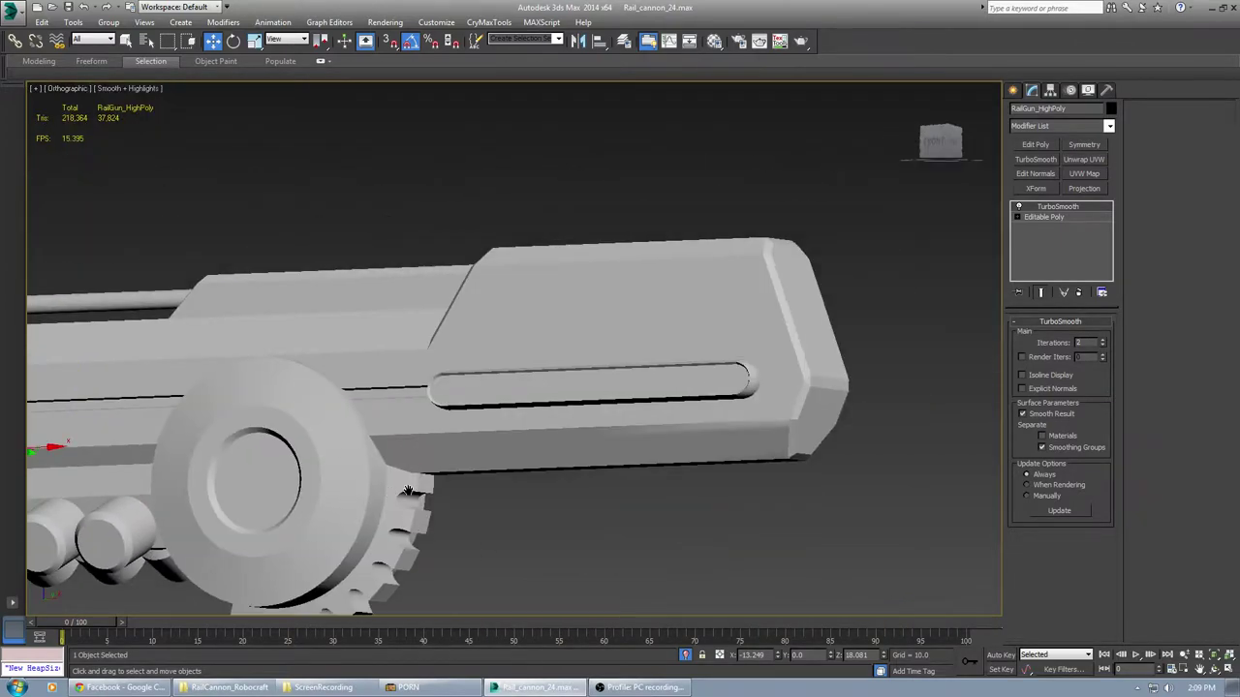
pyautogui.scroll(2, 794, 395)
pyautogui.scroll(2, 793, 396)
pyautogui.scroll(-4, 812, 450)
# Examine the smoothing along the gun's back side, including the barrel's openings, side groove and two circular recesses
pyautogui.keyDown('alt'); pyautogui.moveTo(812, 451); pyautogui.dragTo(841, 473, button='middle'); pyautogui.keyUp('alt')
pyautogui.moveTo(334, 351); pyautogui.dragTo(759, 378, button='middle')
pyautogui.moveTo(881, 346); pyautogui.dragTo(668, 454, button='middle')
pyautogui.scroll(3, 637, 441)
pyautogui.scroll(-6, 636, 438)
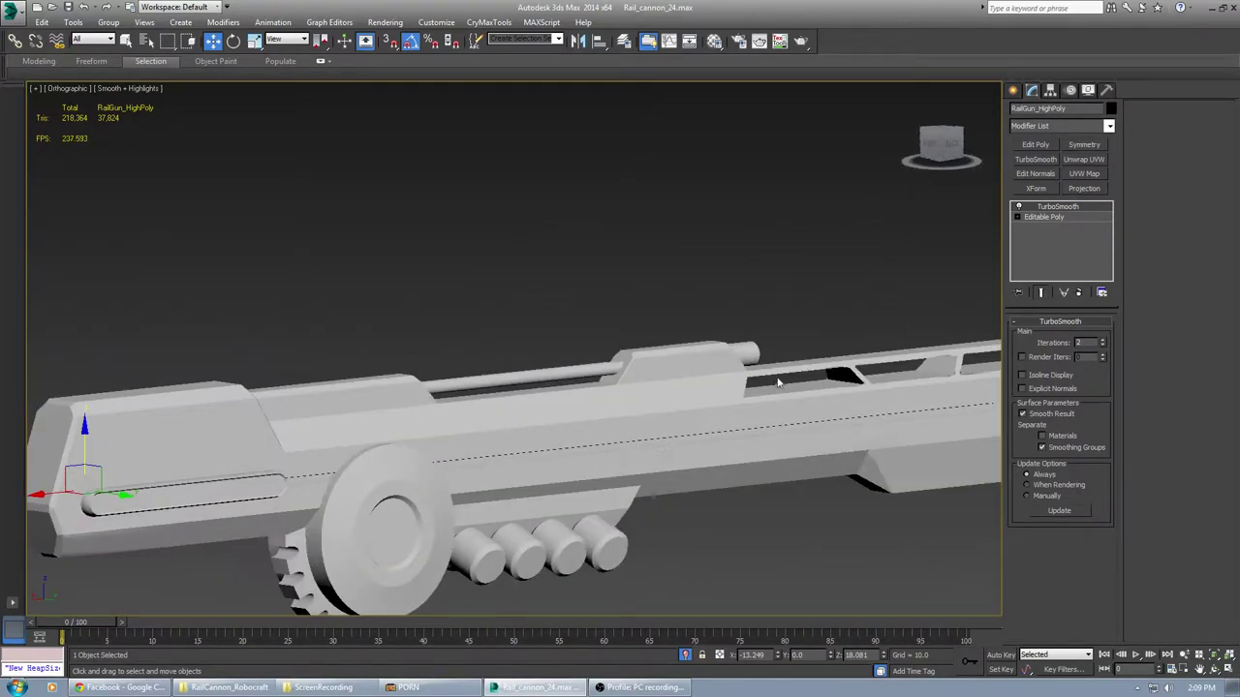
pyautogui.moveTo(826, 389); pyautogui.dragTo(724, 391, button='middle')
pyautogui.scroll(5, 693, 442)
pyautogui.scroll(-6, 694, 443)
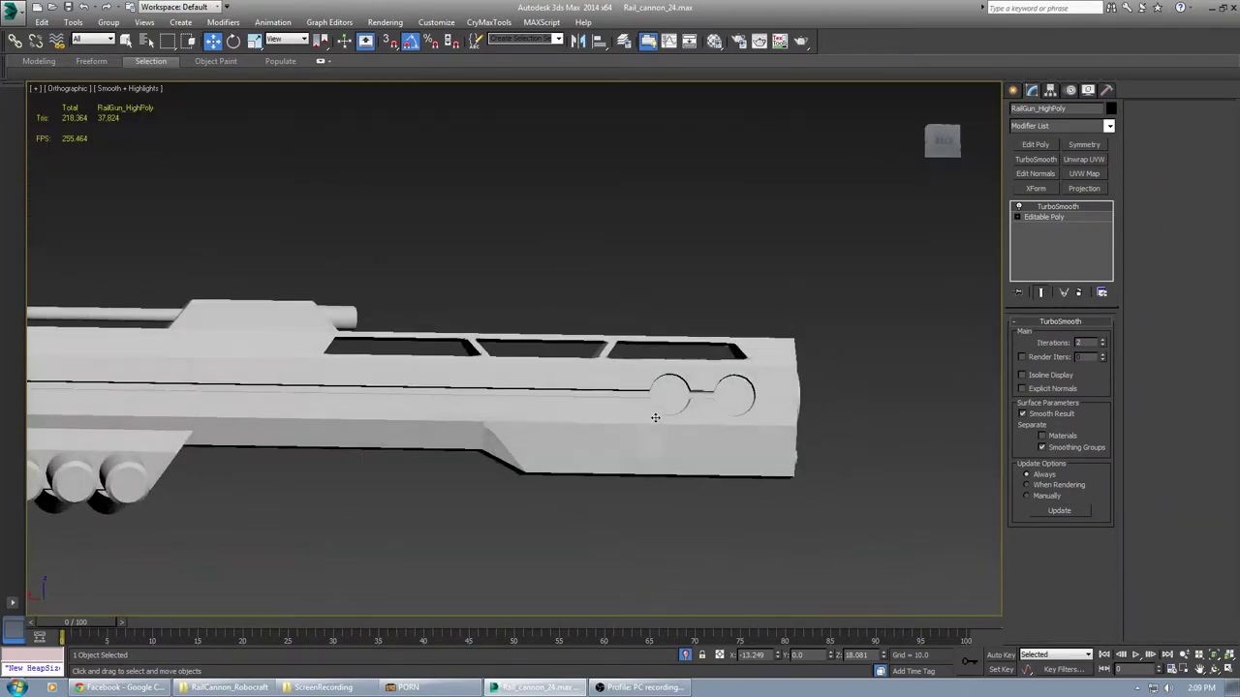
pyautogui.scroll(3, 725, 390)
pyautogui.scroll(2, 624, 400)
pyautogui.scroll(2, 700, 401)
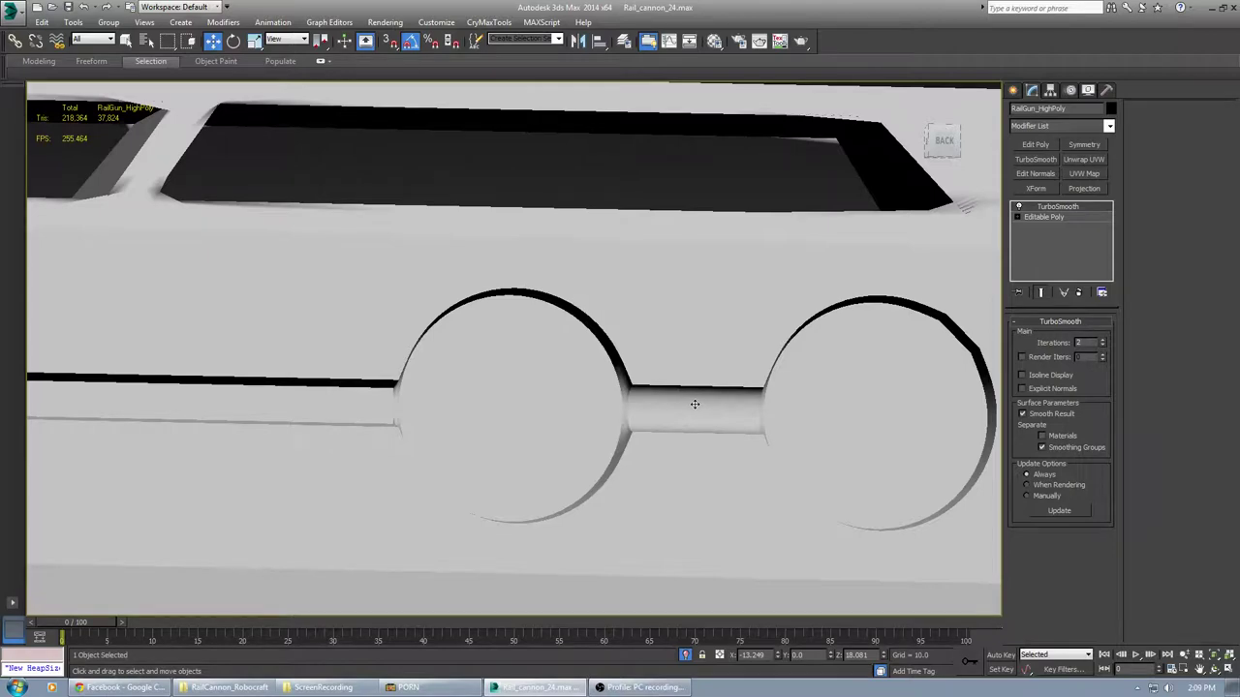
# Examine the smoothing around the openings, circular recesses and corners at the barrel's muzzle end from the front side
pyautogui.scroll(-5, 694, 404)
pyautogui.keyDown('alt'); pyautogui.moveTo(695, 404); pyautogui.dragTo(502, 432, button='middle'); pyautogui.keyUp('alt')
pyautogui.scroll(3, 537, 465)
pyautogui.scroll(5, 544, 459)
pyautogui.scroll(-8, 541, 457)
pyautogui.scroll(6, 341, 453)
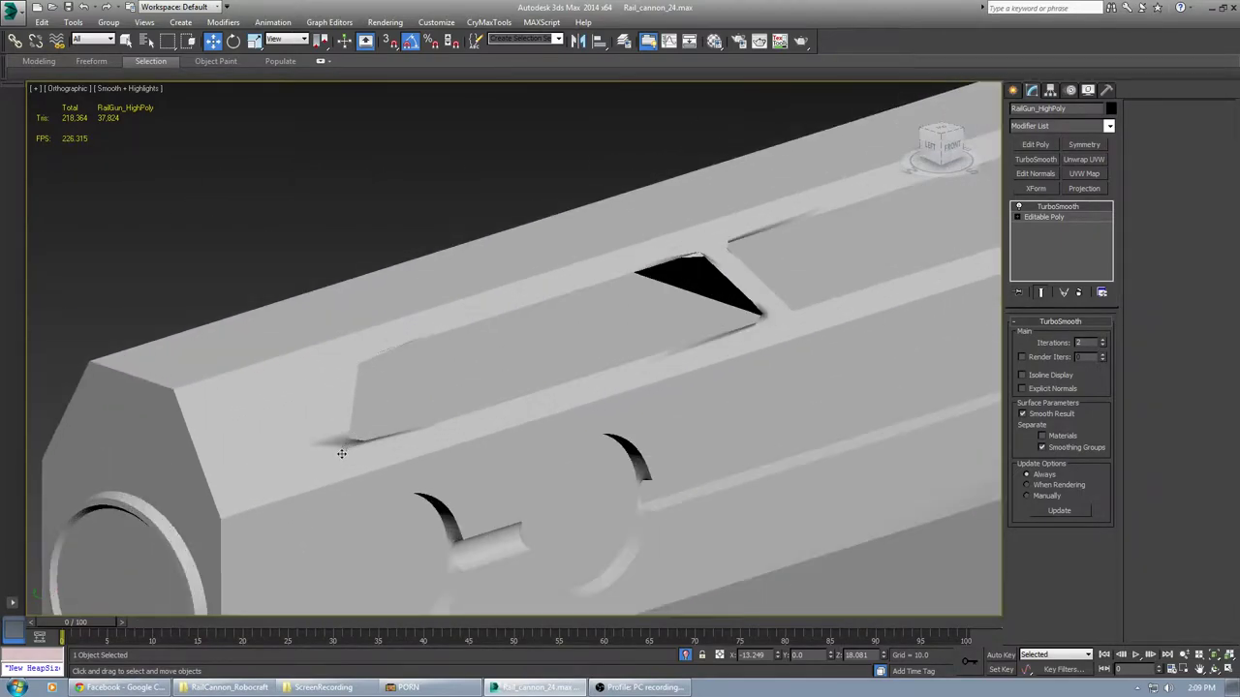
pyautogui.moveTo(341, 453); pyautogui.dragTo(496, 395, button='middle')
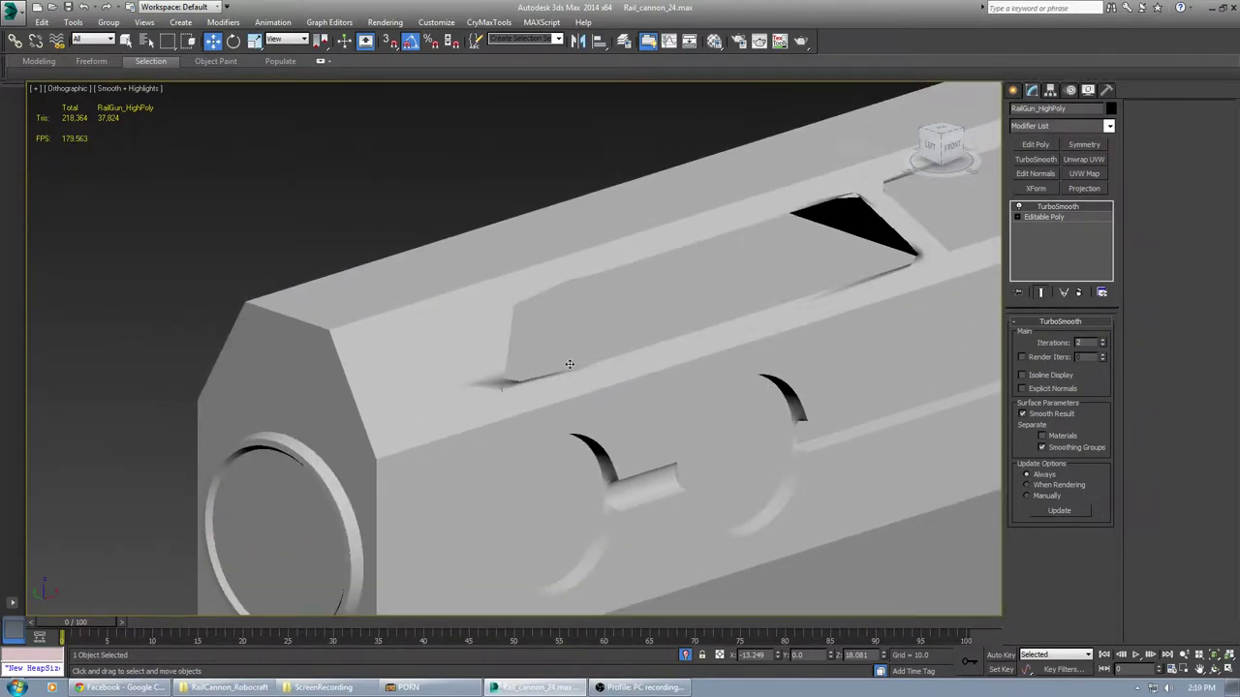
# Switch to the Editable Poly level and compare the barrel's muzzle end without the smoothing result
pyautogui.press('F3')
pyautogui.press('F3')
pyautogui.click(1040, 292)
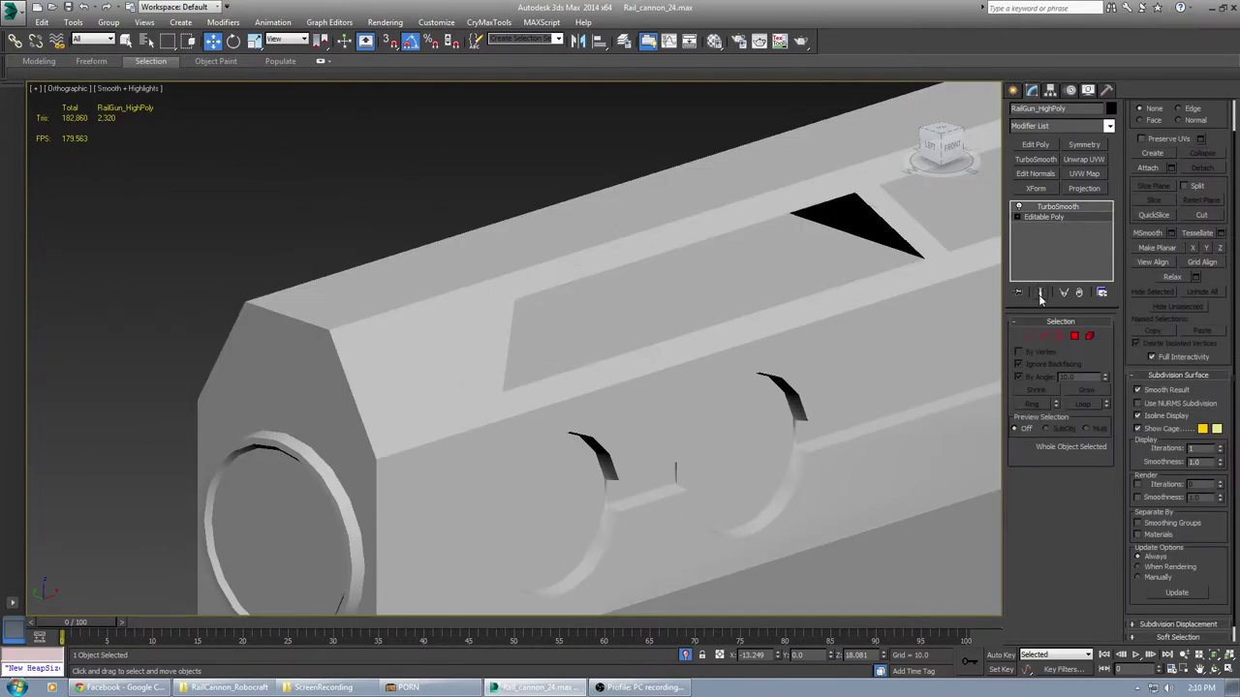
pyautogui.keyDown('alt'); pyautogui.moveTo(605, 418); pyautogui.dragTo(587, 413, button='middle'); pyautogui.keyUp('alt')
pyautogui.moveTo(436, 384); pyautogui.dragTo(584, 459, button='middle')
# Show edged faces and connect the front-side opening's lower corner vertex to the upper corner vertex at the muzzle end
pyautogui.press('F4')
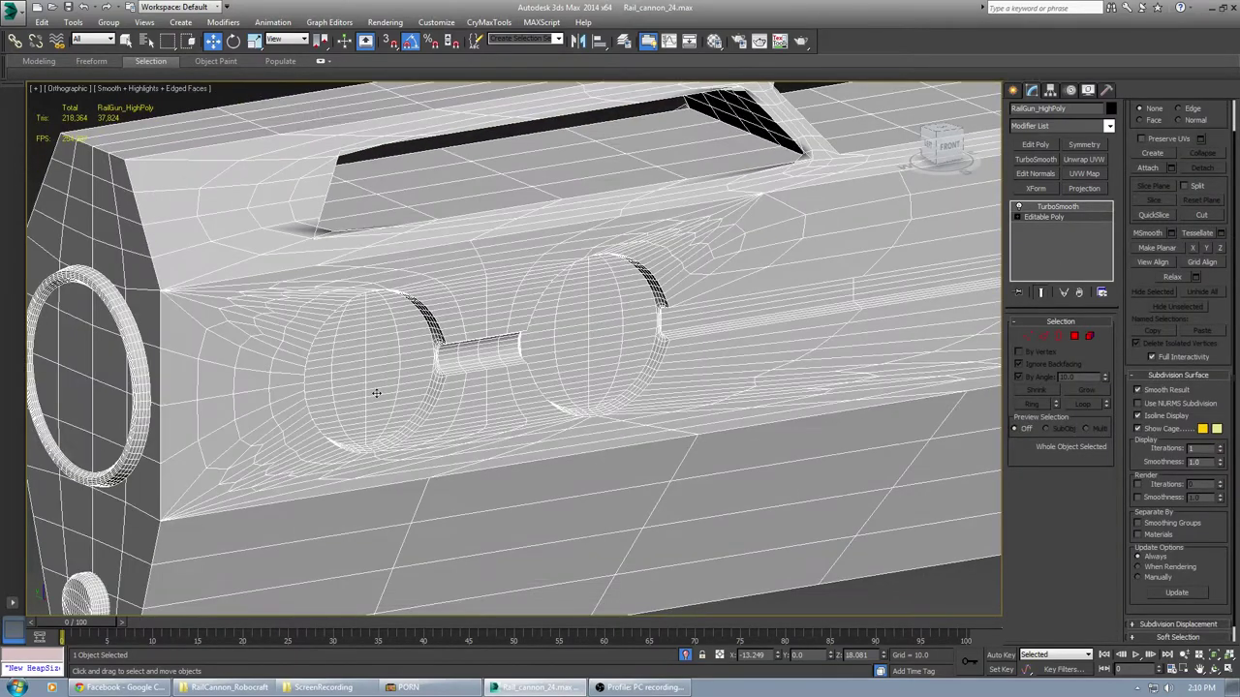
pyautogui.moveTo(294, 298); pyautogui.dragTo(403, 415, button='middle')
pyautogui.click(1027, 335)
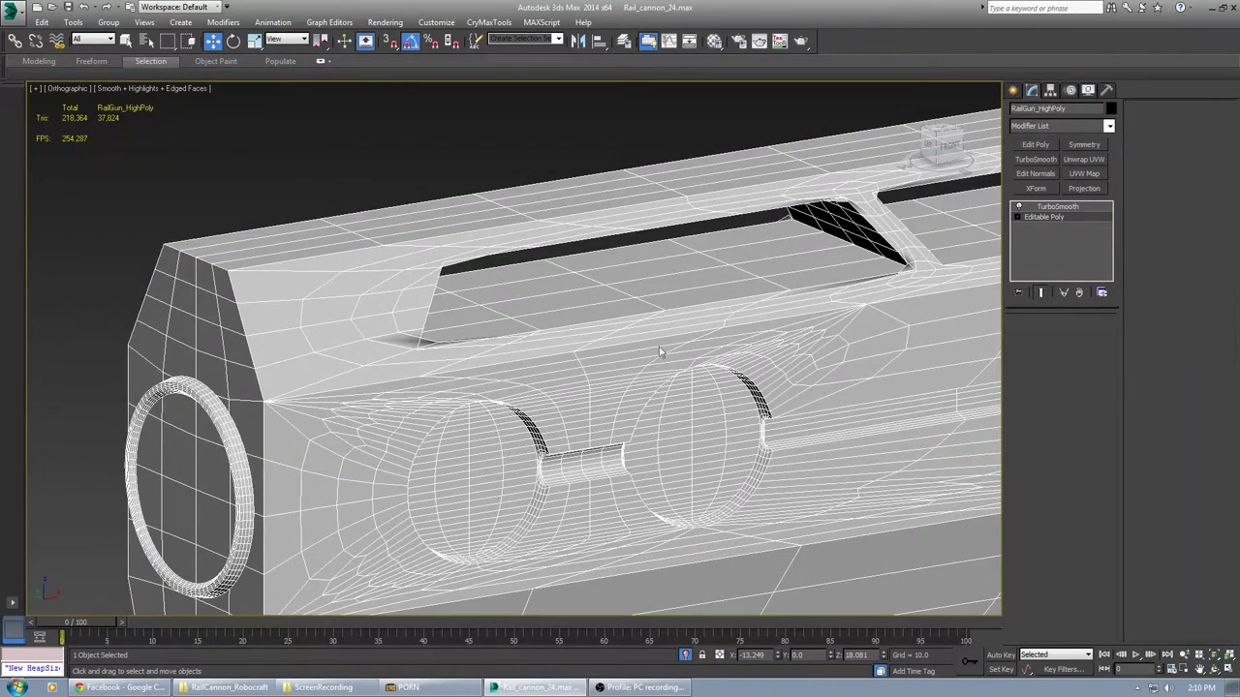
pyautogui.keyDown('alt'); pyautogui.moveTo(416, 352); pyautogui.dragTo(382, 357, button='middle'); pyautogui.keyUp('alt')
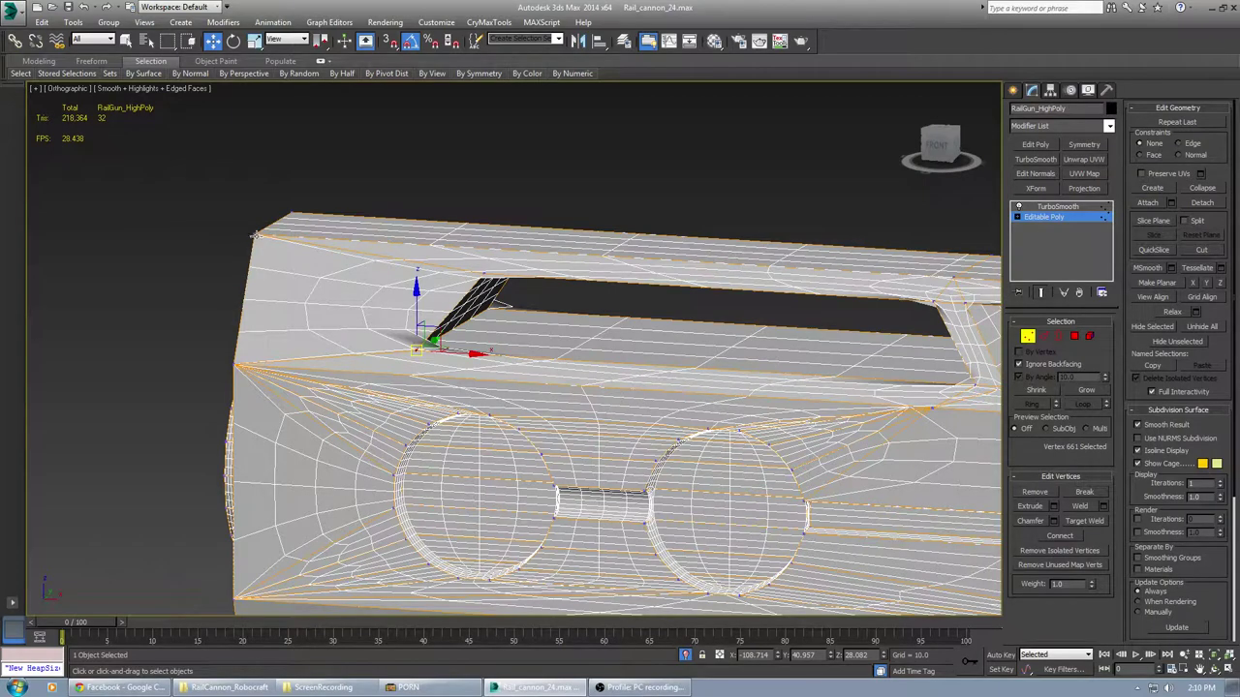
pyautogui.hotkey('ctrl', 'shift', 'e')
pyautogui.scroll(6, 497, 347)
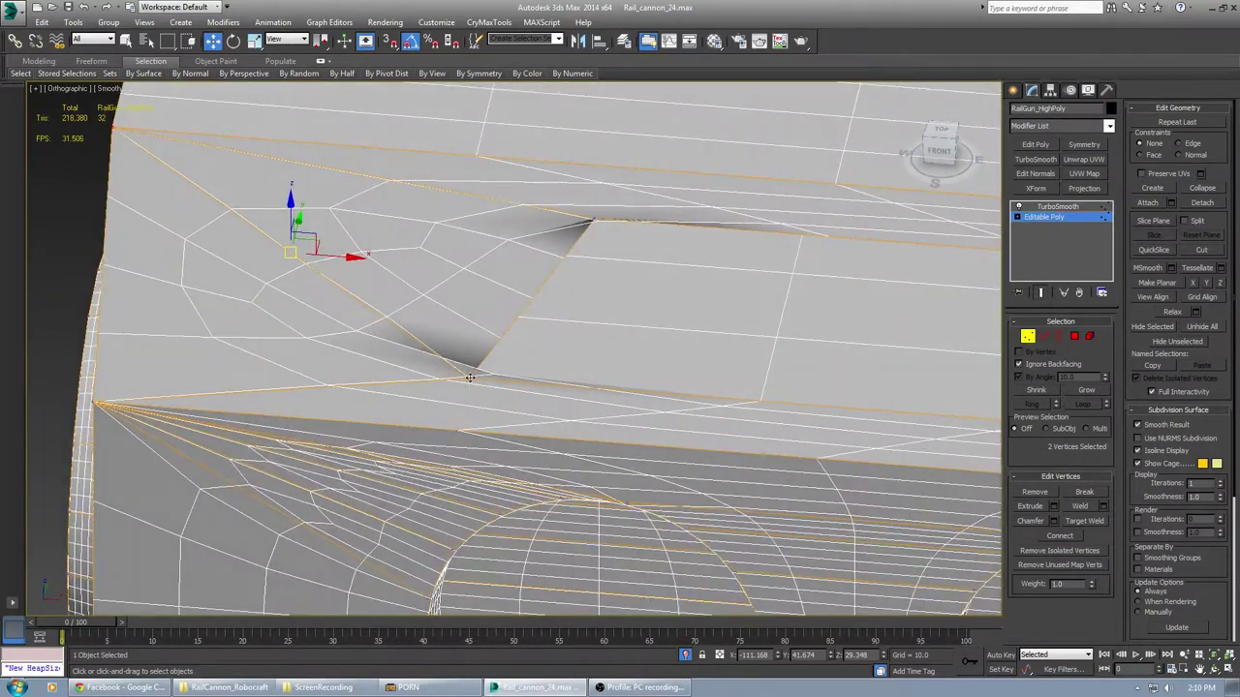
# Connect the front-side opening's lower corner vertex to the vertex below the first strut, and check the opening's upper corners
pyautogui.scroll(-4, 469, 398)
pyautogui.keyDown('alt'); pyautogui.moveTo(650, 429); pyautogui.dragTo(396, 408, button='middle'); pyautogui.keyUp('alt')
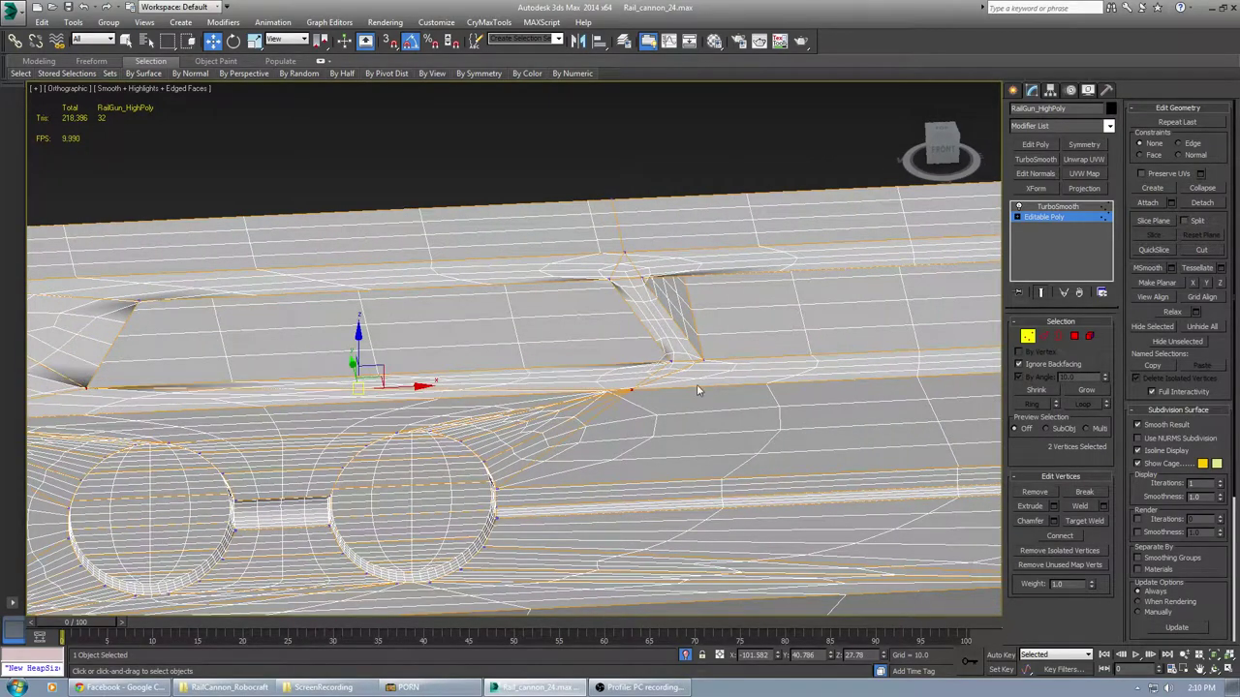
pyautogui.keyDown('alt'); pyautogui.moveTo(684, 380); pyautogui.dragTo(653, 324, button='middle'); pyautogui.keyUp('alt')
pyautogui.moveTo(561, 227); pyautogui.dragTo(599, 314, button='middle')
pyautogui.scroll(4, 629, 330)
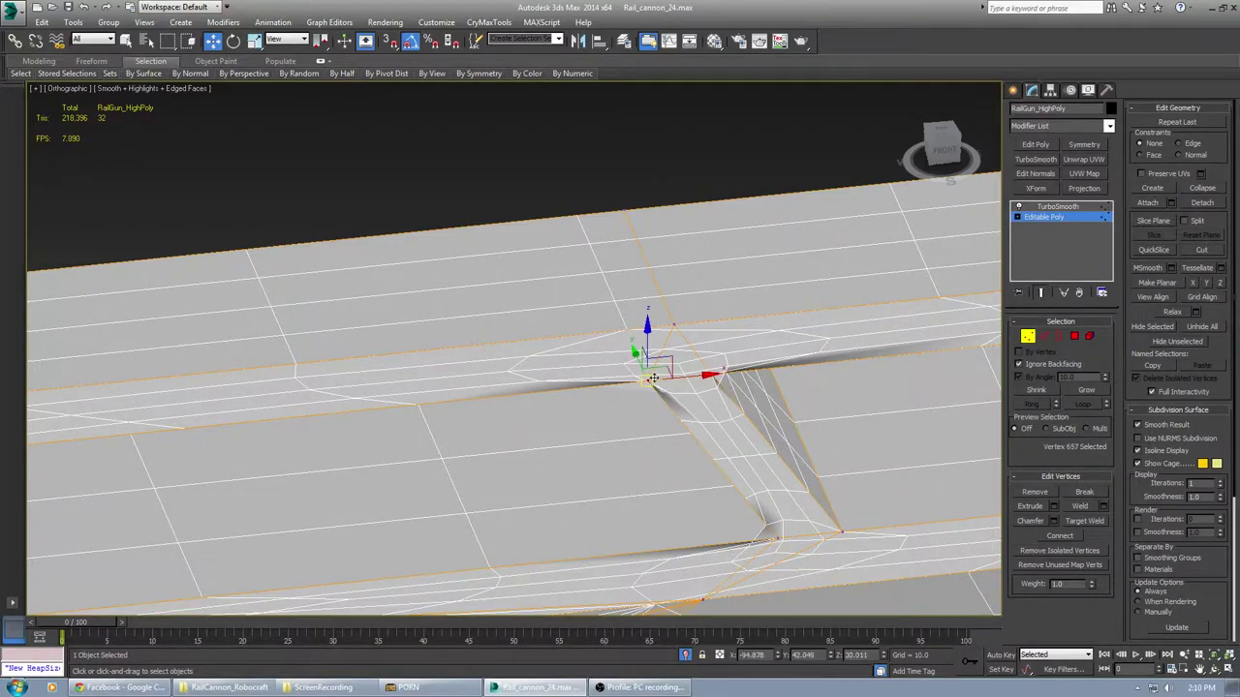
pyautogui.keyDown('alt'); pyautogui.moveTo(652, 379); pyautogui.dragTo(595, 418, button='middle'); pyautogui.keyUp('alt')
pyautogui.moveTo(437, 433); pyautogui.dragTo(656, 408, button='middle')
pyautogui.scroll(4, 511, 395)
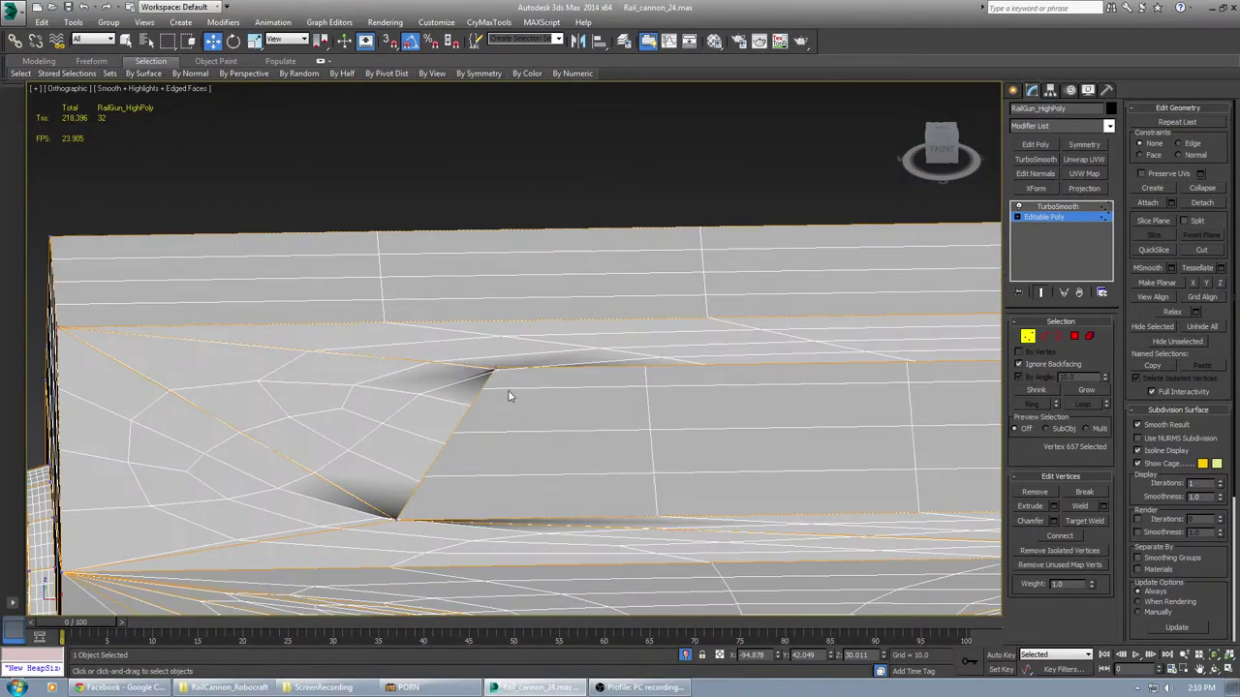
# On the back side, connect the opening's lower corner vertex to the upper corner vertex at the muzzle end
pyautogui.scroll(-4, 529, 404)
pyautogui.keyDown('alt'); pyautogui.moveTo(530, 405); pyautogui.dragTo(760, 393, button='middle'); pyautogui.keyUp('alt')
pyautogui.scroll(4, 612, 484)
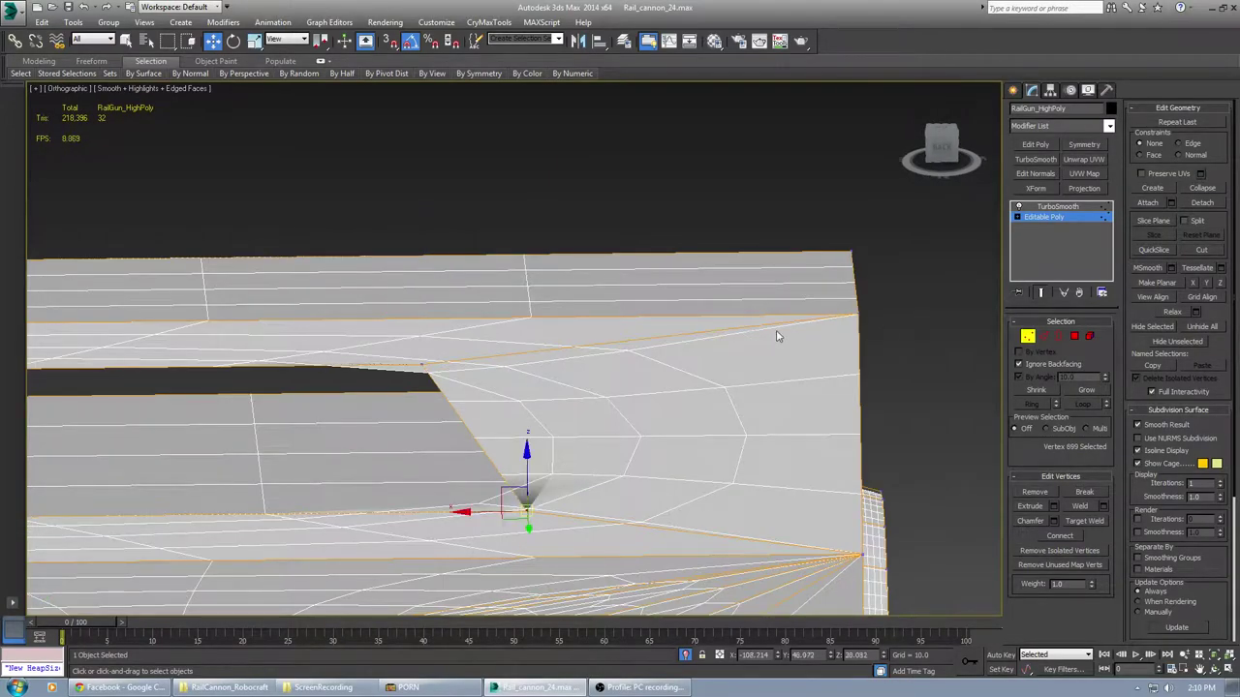
pyautogui.hotkey('ctrl', 'shift', 'e')
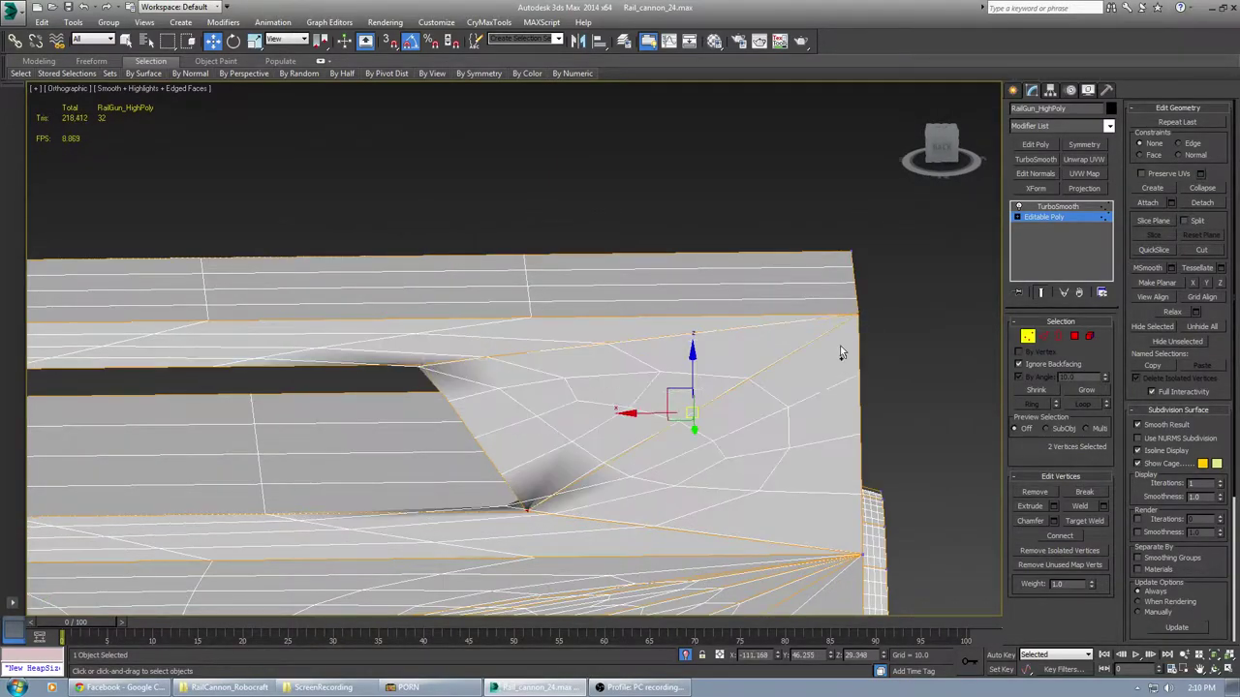
# Leave vertex editing, deselect the rail gun, and turn off the edged faces
pyautogui.scroll(-3, 775, 414)
pyautogui.keyDown('alt'); pyautogui.moveTo(695, 432); pyautogui.dragTo(753, 404, button='middle'); pyautogui.keyUp('alt')
pyautogui.moveTo(262, 416); pyautogui.dragTo(596, 350, button='middle')
pyautogui.scroll(-4, 526, 372)
pyautogui.keyDown('alt'); pyautogui.moveTo(539, 380); pyautogui.dragTo(677, 353, button='middle'); pyautogui.keyUp('alt')
pyautogui.click(481, 452)
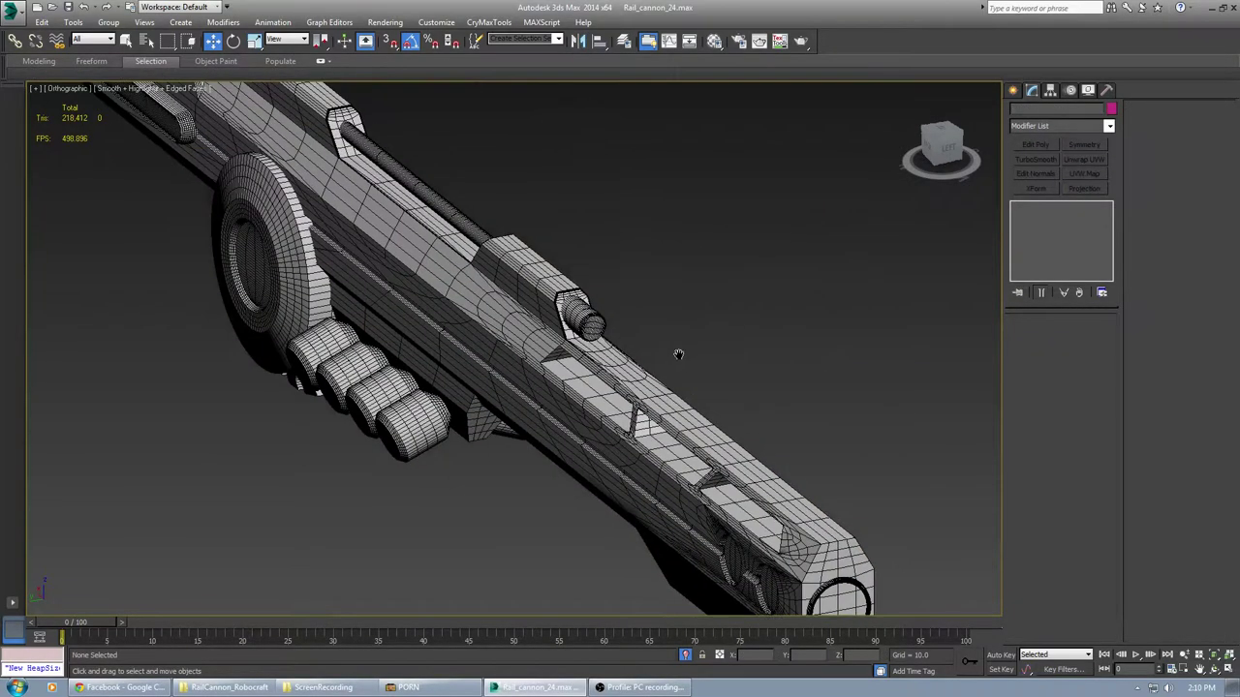
pyautogui.press('F4')
# Reselect the rail gun and return to its Editable Poly level at the back side's circular recesses
pyautogui.scroll(-4, 678, 353)
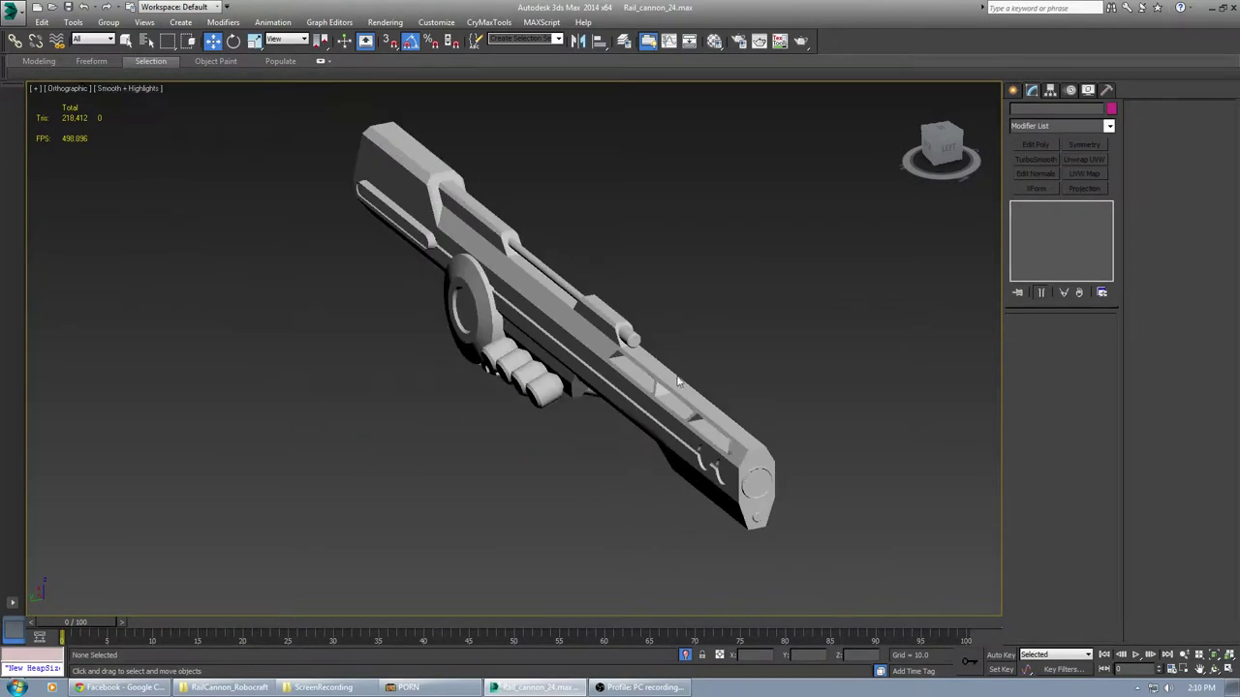
pyautogui.scroll(4, 737, 484)
pyautogui.click(737, 484)
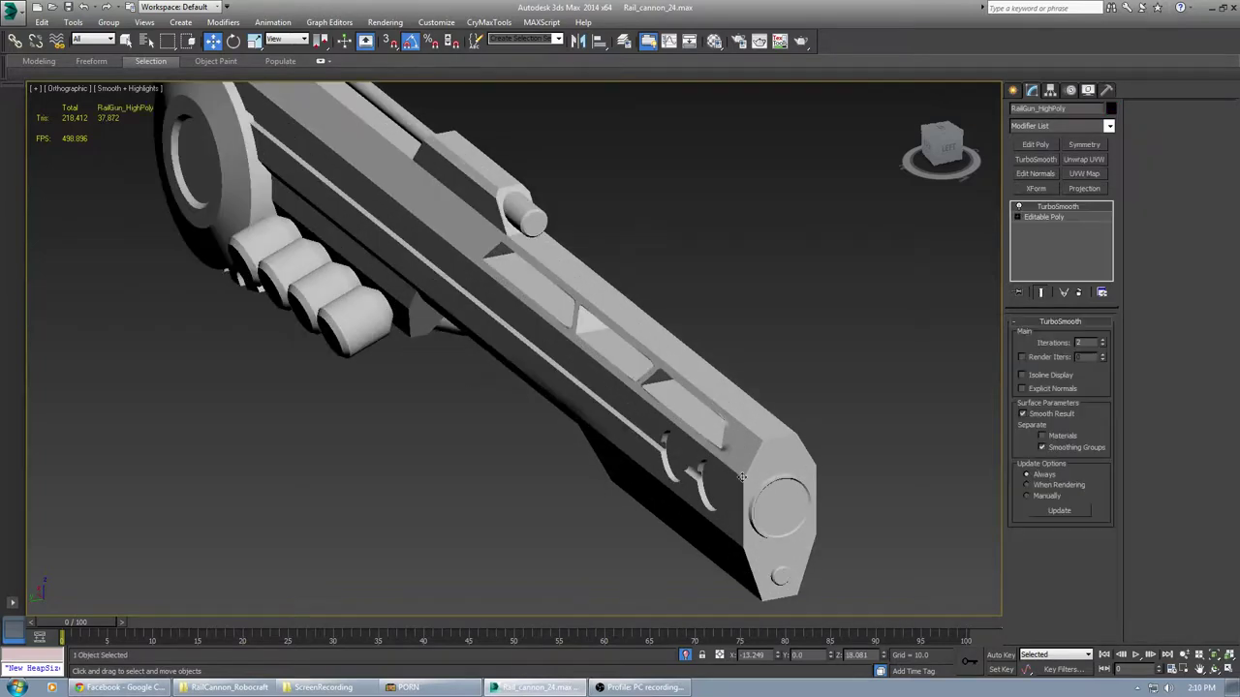
pyautogui.keyDown('alt'); pyautogui.moveTo(738, 484); pyautogui.dragTo(799, 373, button='middle'); pyautogui.keyUp('alt')
pyautogui.moveTo(799, 373); pyautogui.dragTo(396, 377, button='middle')
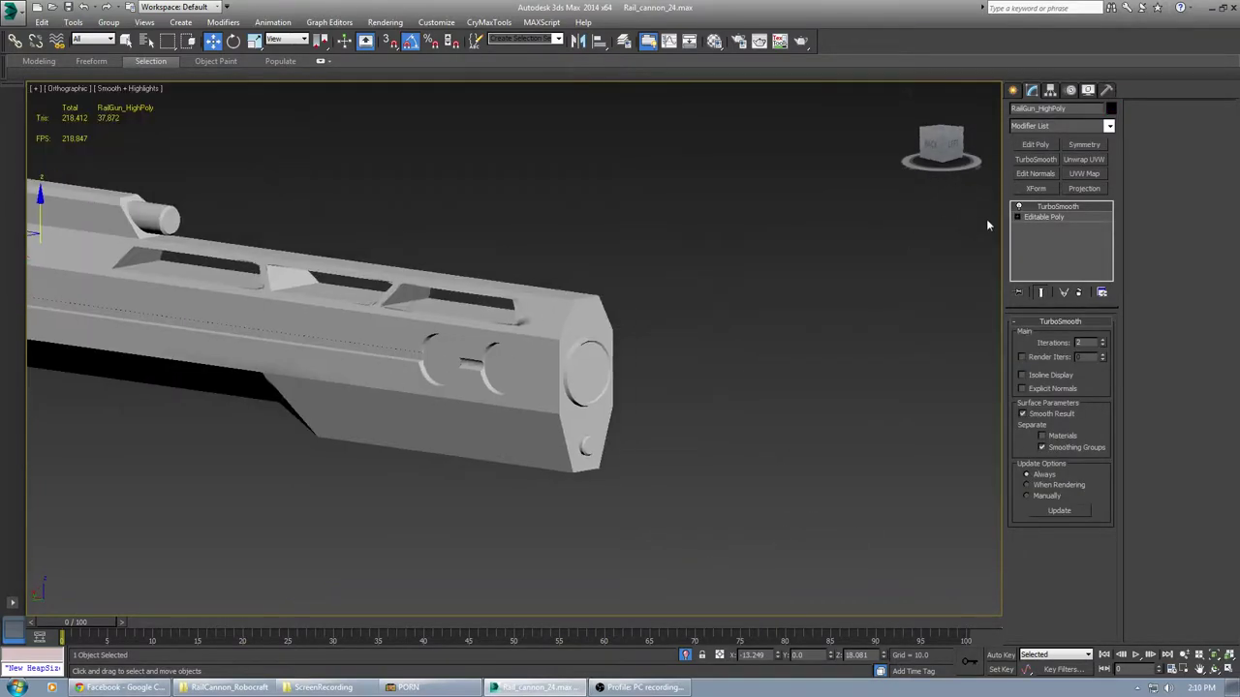
pyautogui.click(1051, 217)
pyautogui.scroll(10, 467, 370)
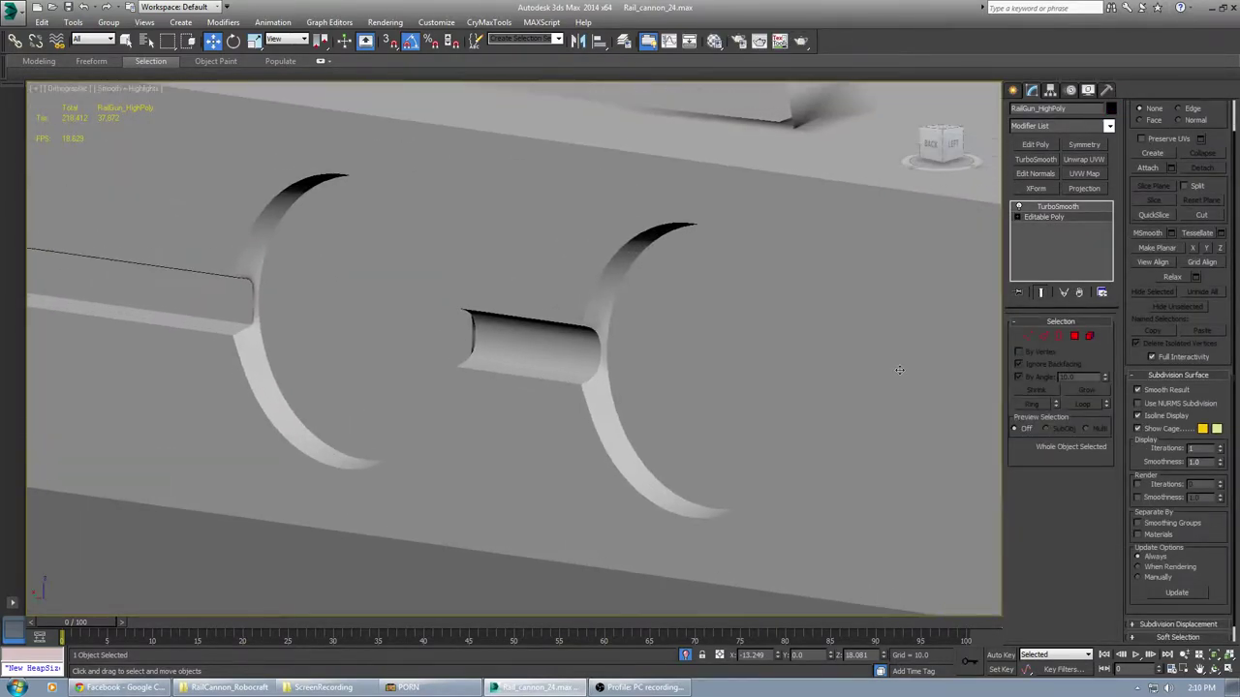
# Select the back-side groove floor polygon between the circular recesses, and assign smoothing group 20 to its front-side counterpart
pyautogui.click(1074, 336)
pyautogui.click(561, 358)
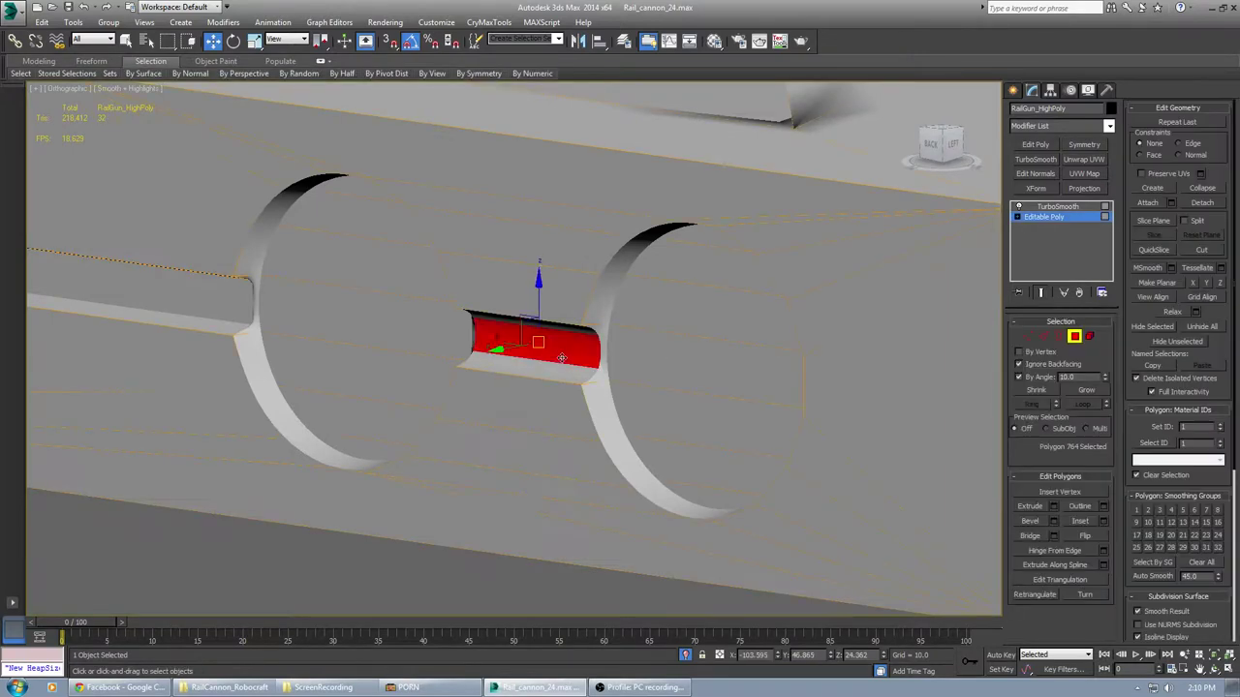
pyautogui.keyDown('alt'); pyautogui.moveTo(565, 363); pyautogui.dragTo(569, 360, button='middle'); pyautogui.keyUp('alt')
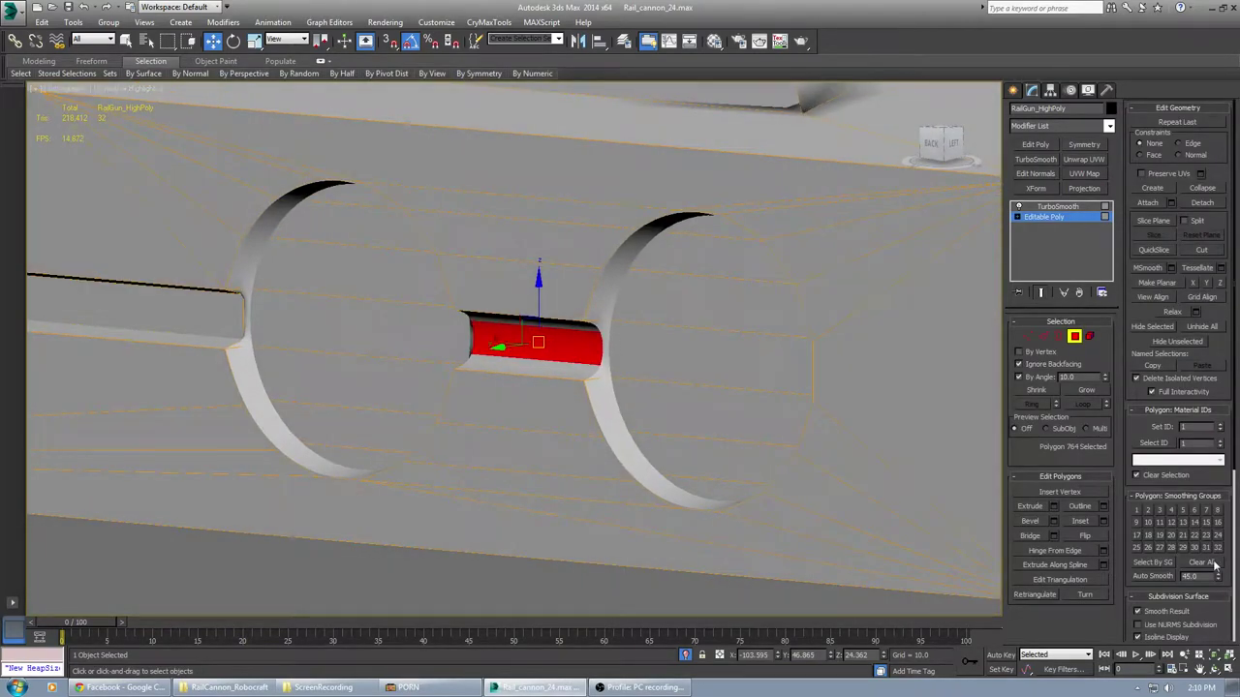
pyautogui.keyDown('alt'); pyautogui.moveTo(638, 393); pyautogui.dragTo(753, 390, button='middle'); pyautogui.keyUp('alt')
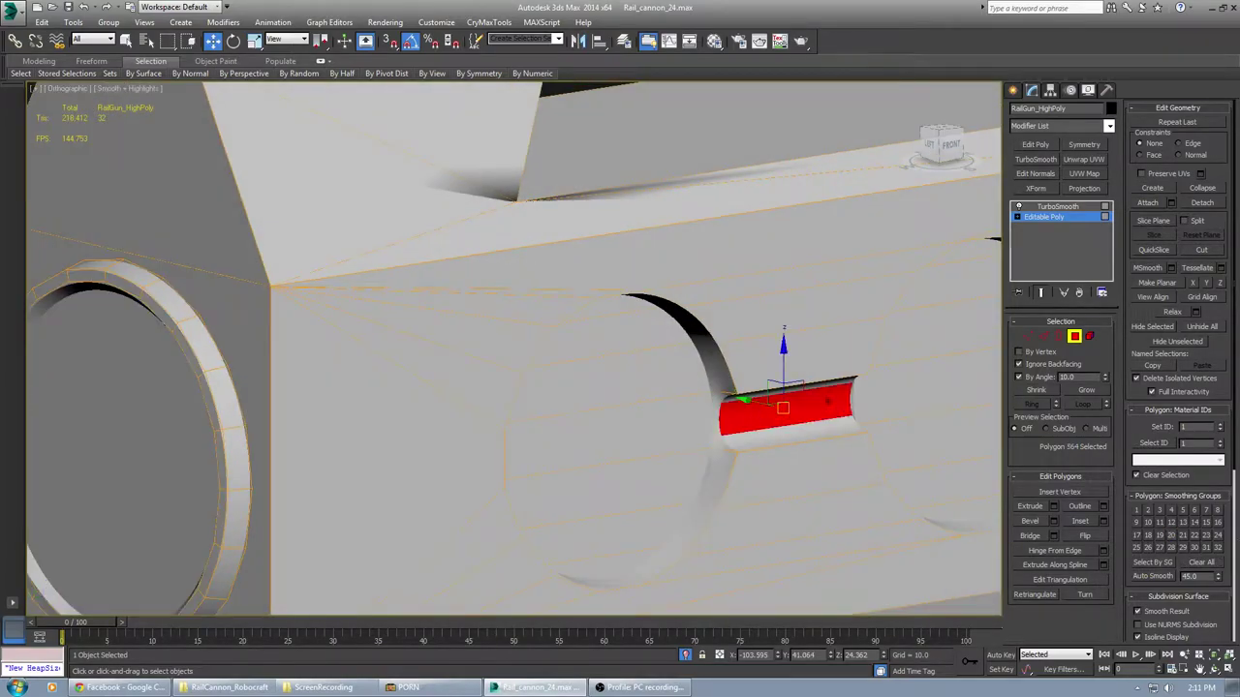
pyautogui.click(1173, 537)
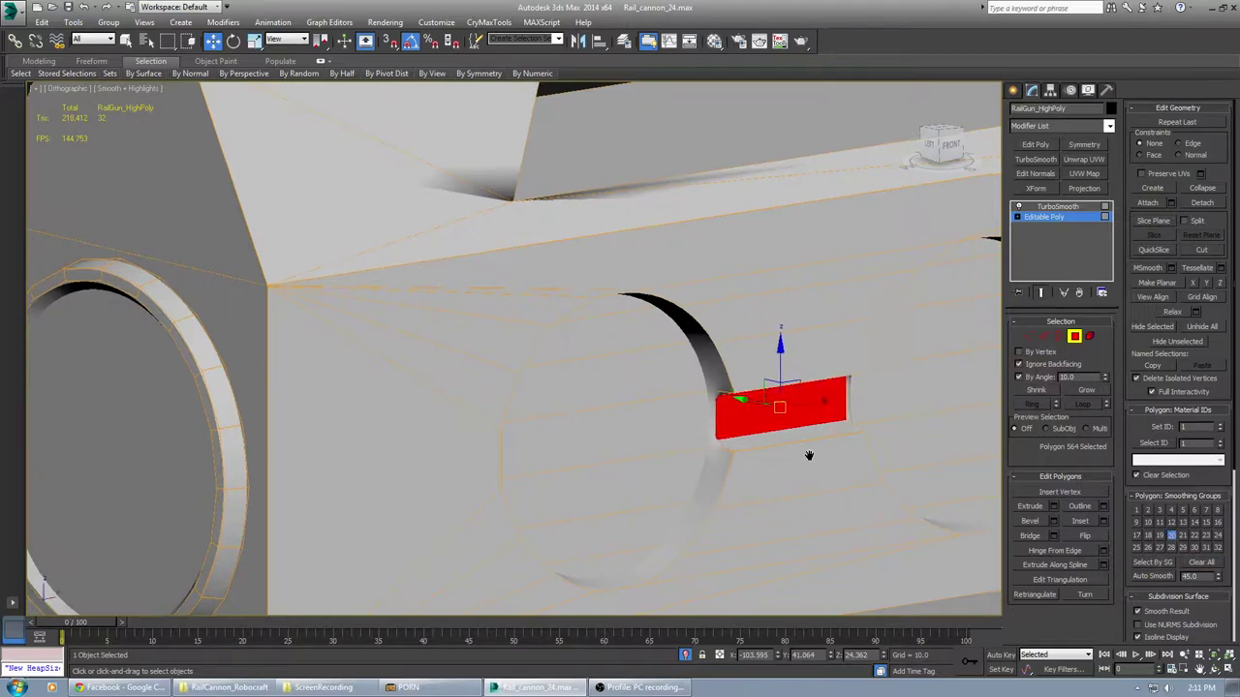
# Examine the shading along the rear housing's lower side by selecting its two polygons below the slot
pyautogui.scroll(-7, 770, 451)
pyautogui.moveTo(805, 421); pyautogui.dragTo(445, 435, button='middle')
pyautogui.keyDown('alt'); pyautogui.moveTo(700, 364); pyautogui.dragTo(631, 374, button='middle'); pyautogui.keyUp('alt')
pyautogui.moveTo(855, 426); pyautogui.dragTo(388, 389, button='middle')
pyautogui.moveTo(668, 364); pyautogui.dragTo(266, 334, button='middle')
pyautogui.scroll(-3, 291, 339)
pyautogui.moveTo(648, 372); pyautogui.dragTo(307, 345, button='middle')
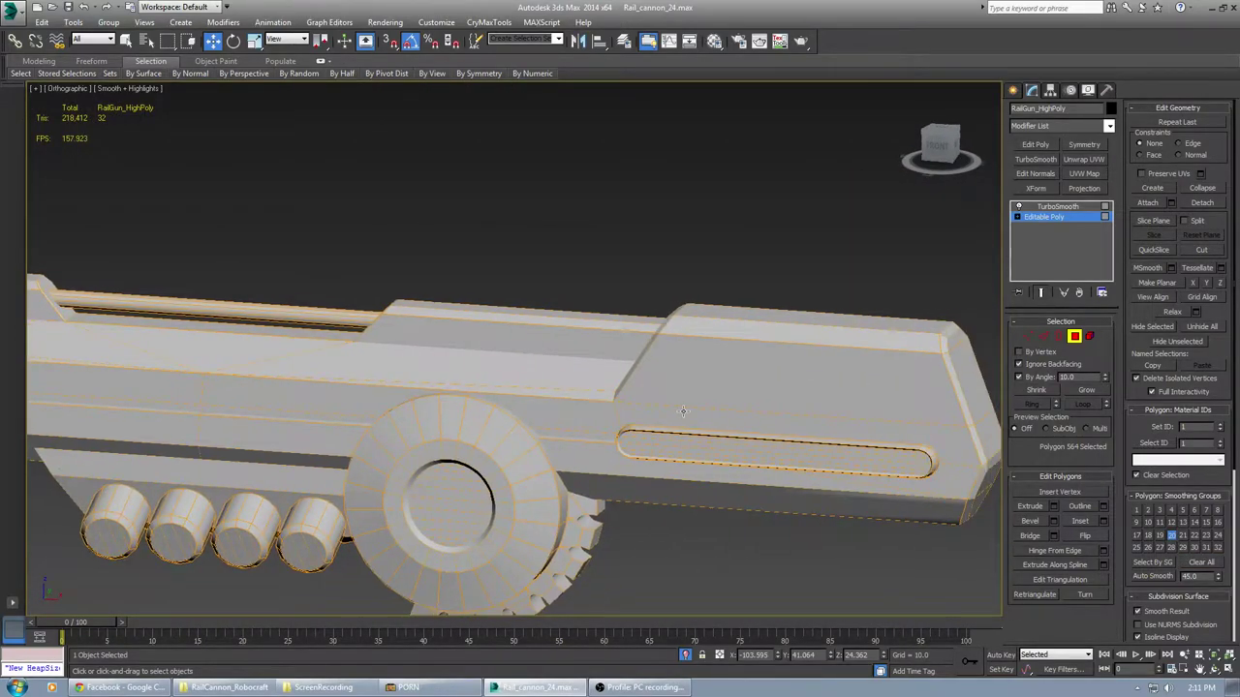
pyautogui.keyDown('alt'); pyautogui.moveTo(683, 411); pyautogui.dragTo(772, 511, button='middle'); pyautogui.keyUp('alt')
pyautogui.scroll(4, 772, 512)
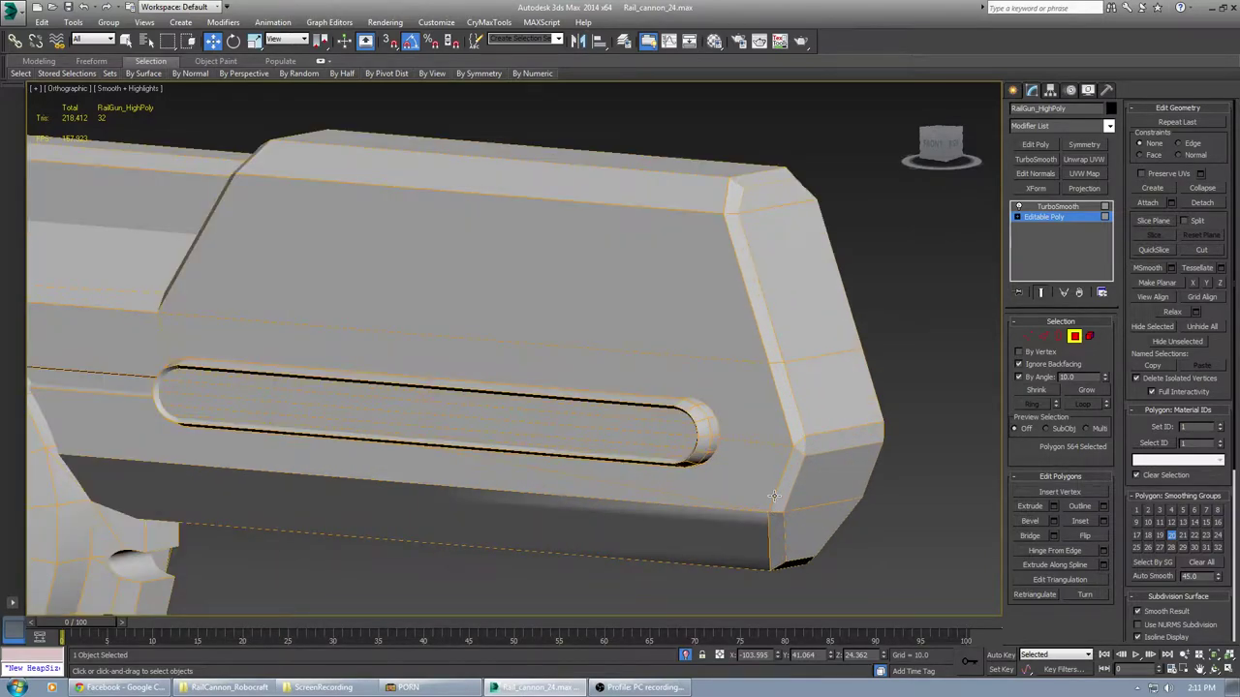
pyautogui.click(754, 523)
pyautogui.keyDown('alt'); pyautogui.moveTo(755, 523); pyautogui.dragTo(755, 514, button='middle'); pyautogui.keyUp('alt')
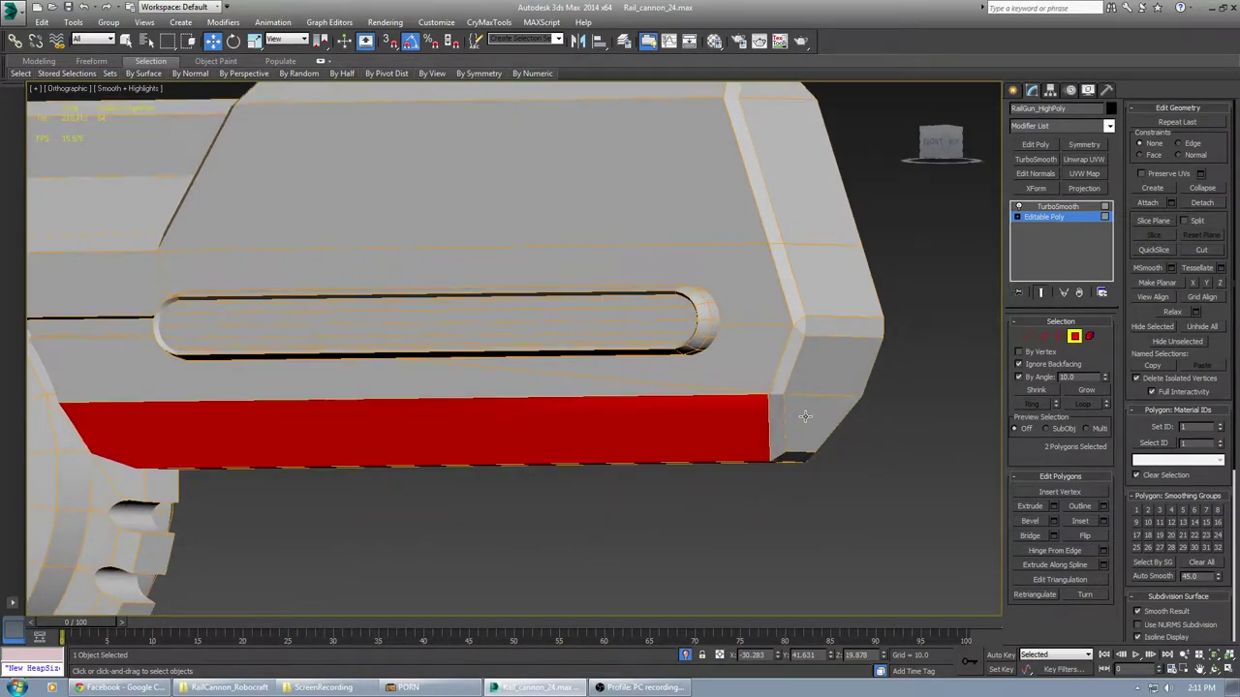
# Try to connect two opposite vertices across the small bevel face at the rear housing's lower corner
pyautogui.keyDown('alt'); pyautogui.moveTo(805, 416); pyautogui.dragTo(989, 354, button='middle'); pyautogui.keyUp('alt')
pyautogui.click(1026, 336)
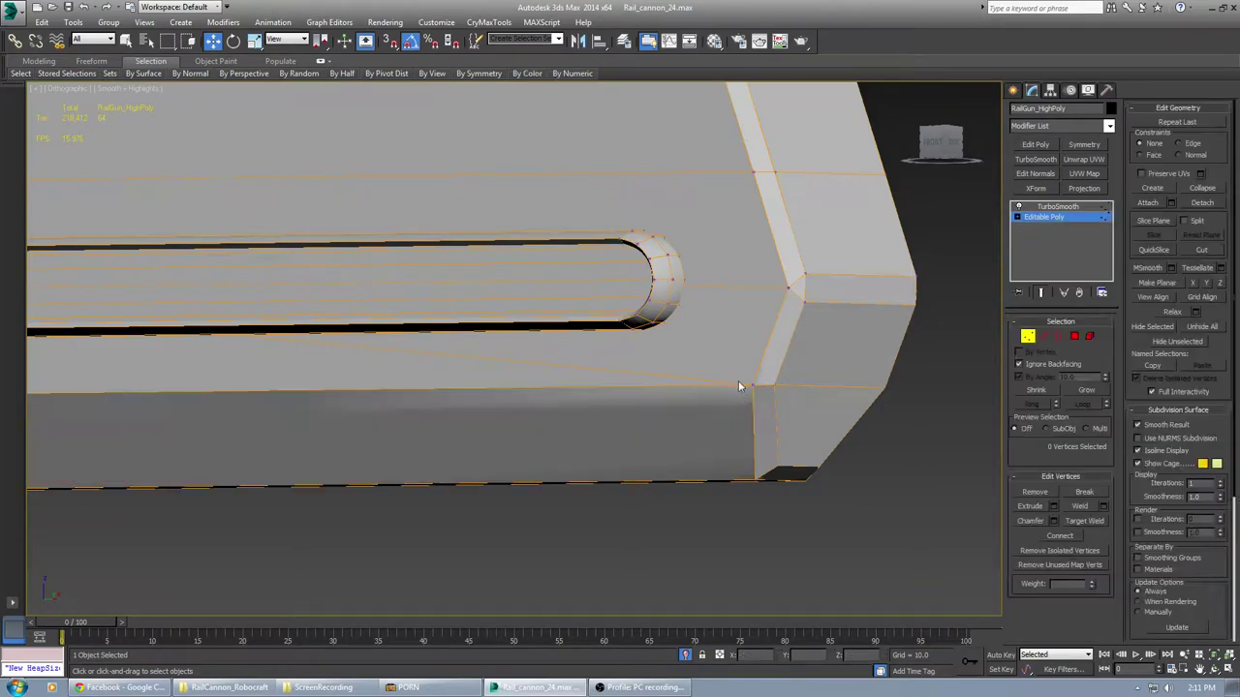
pyautogui.keyDown('alt'); pyautogui.moveTo(758, 407); pyautogui.dragTo(731, 420, button='middle'); pyautogui.keyUp('alt')
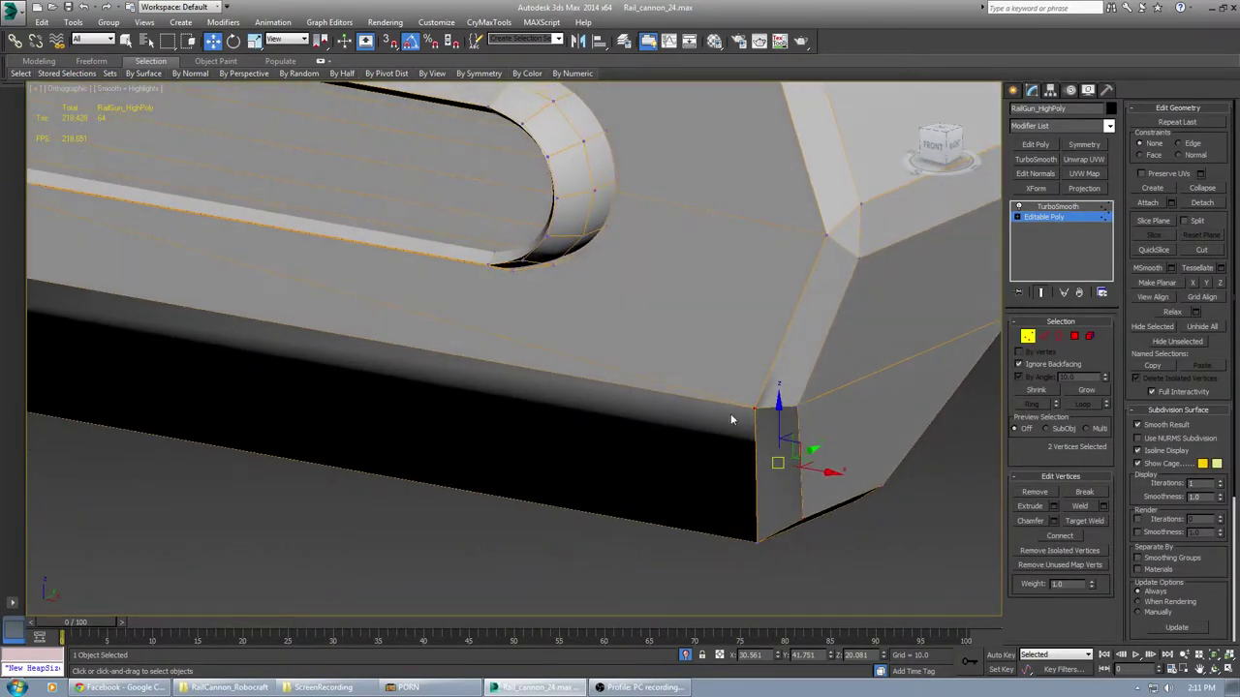
pyautogui.keyDown('alt'); pyautogui.moveTo(875, 282); pyautogui.dragTo(823, 333, button='middle'); pyautogui.keyUp('alt')
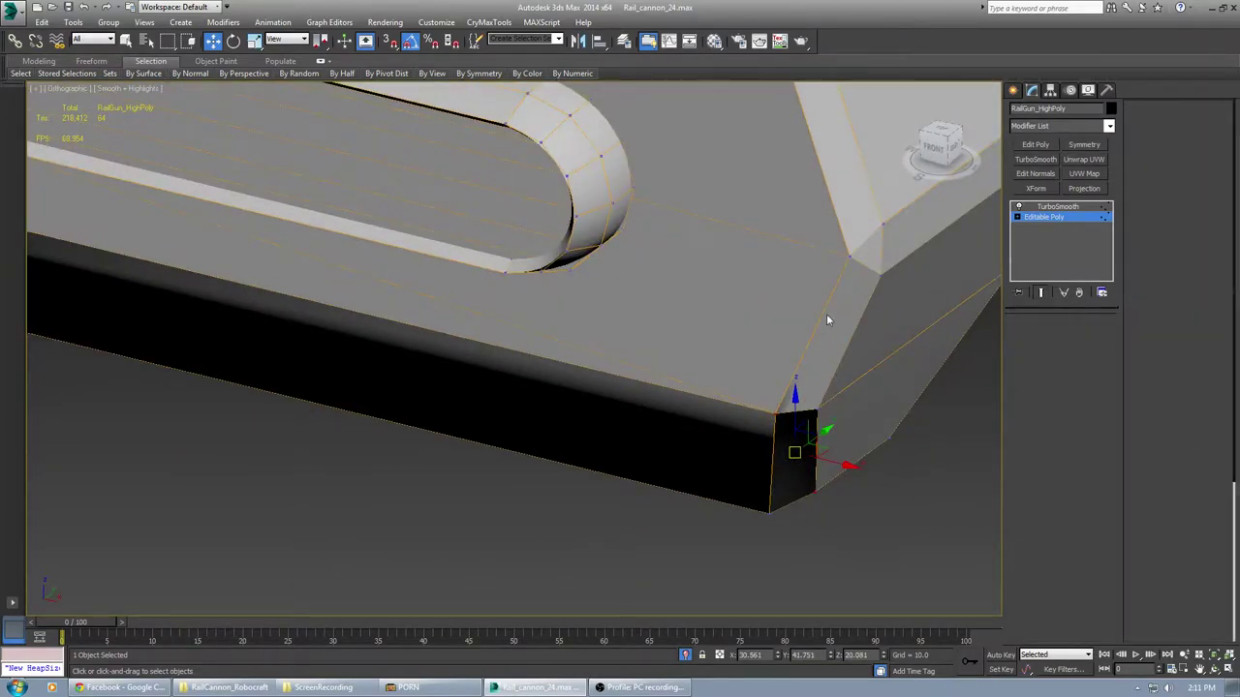
# Edit the triangulation of the narrow bevel polygon above the rear housing's lower corner, joining its opposite corners with a diagonal
pyautogui.press('4')
pyautogui.click(826, 314)
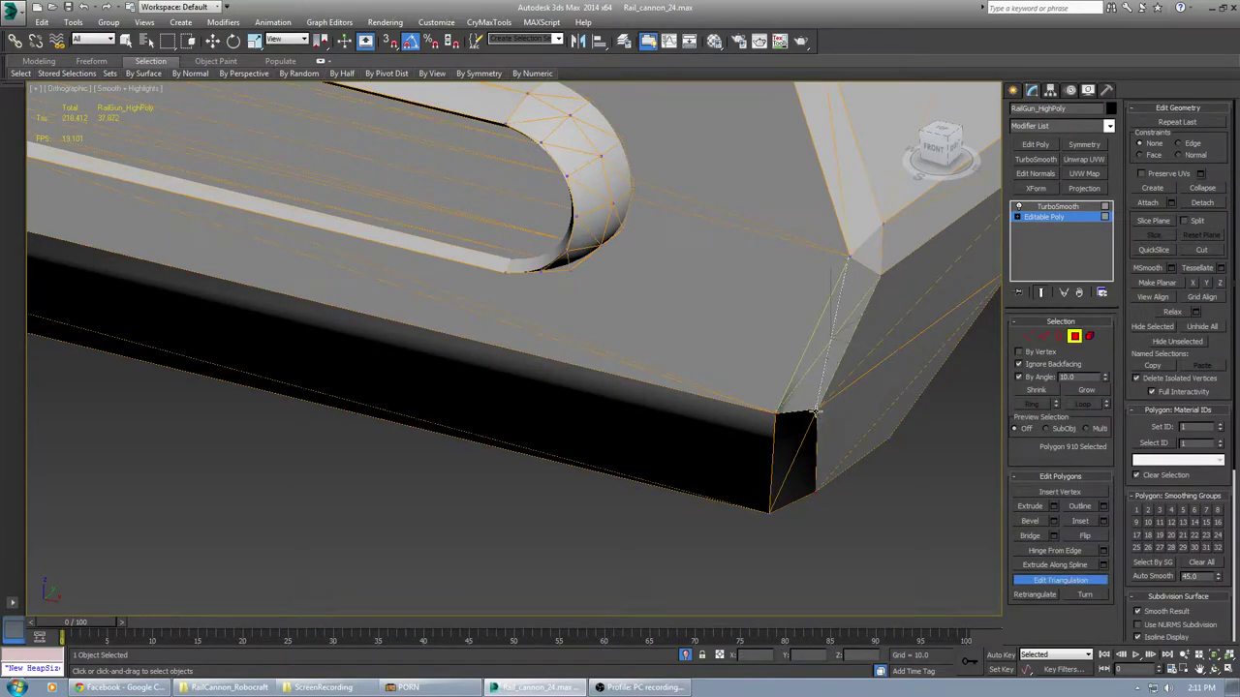
pyautogui.moveTo(817, 416)
pyautogui.keyDown('alt'); pyautogui.mouseDown(button='middle')
pyautogui.moveTo(823, 541)
pyautogui.moveTo(814, 520)
pyautogui.moveTo(847, 488)
pyautogui.moveTo(817, 530)
pyautogui.moveTo(786, 517)
pyautogui.moveTo(802, 511)
pyautogui.moveTo(697, 498)
pyautogui.mouseUp(button='middle'); pyautogui.keyUp('alt')
pyautogui.press('w')
# Check the gun's rear and back side, leave polygon editing, and deselect the rail gun
pyautogui.scroll(-4, 802, 511)
pyautogui.moveTo(697, 498); pyautogui.dragTo(353, 486, button='middle')
pyautogui.keyDown('alt'); pyautogui.moveTo(780, 455); pyautogui.dragTo(765, 489, button='middle'); pyautogui.keyUp('alt')
pyautogui.moveTo(765, 489); pyautogui.dragTo(387, 523, button='middle')
pyautogui.scroll(-5, 387, 523)
pyautogui.keyDown('alt'); pyautogui.moveTo(760, 428); pyautogui.dragTo(772, 485, button='middle'); pyautogui.keyUp('alt')
pyautogui.click(718, 265)
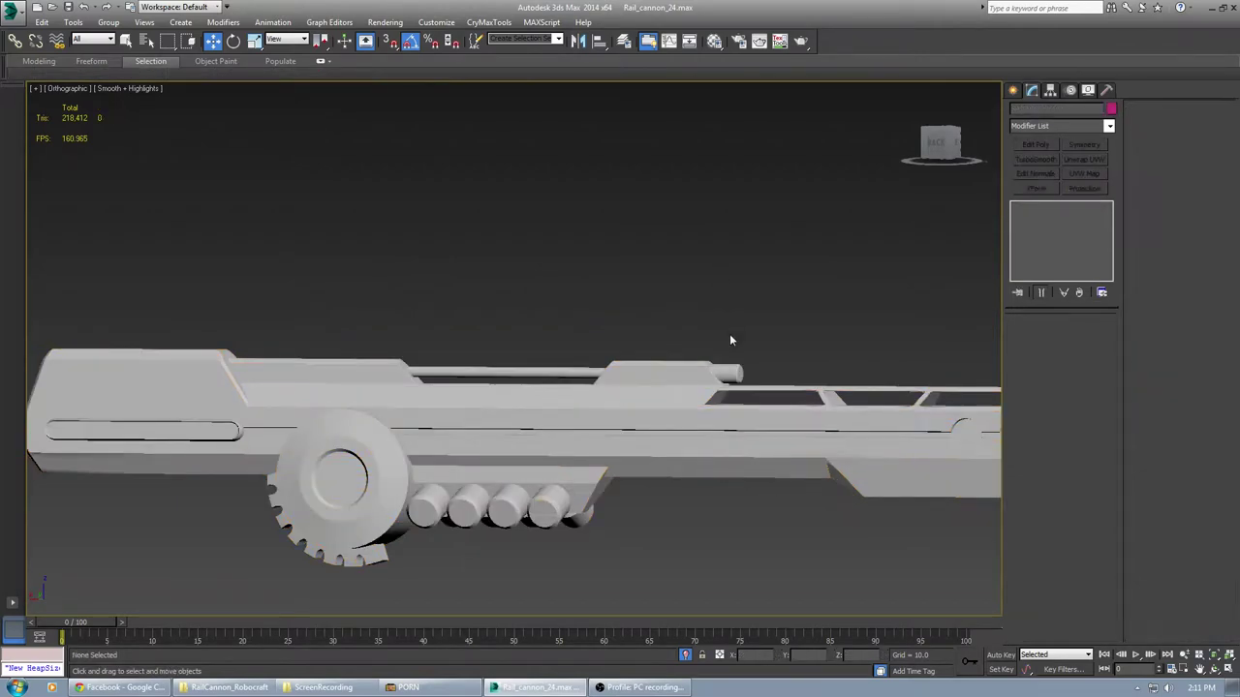
# Reselect the rail gun, add a second TurboSmooth modifier on top, and set the lower TurboSmooth's iterations to 3
pyautogui.keyDown('alt'); pyautogui.moveTo(730, 333); pyautogui.dragTo(703, 359, button='middle'); pyautogui.keyUp('alt')
pyautogui.press('z')
pyautogui.scroll(5, 612, 383)
pyautogui.keyDown('alt'); pyautogui.moveTo(614, 399); pyautogui.dragTo(914, 331, button='middle'); pyautogui.keyUp('alt')
pyautogui.click(611, 375)
pyautogui.scroll(-6, 610, 375)
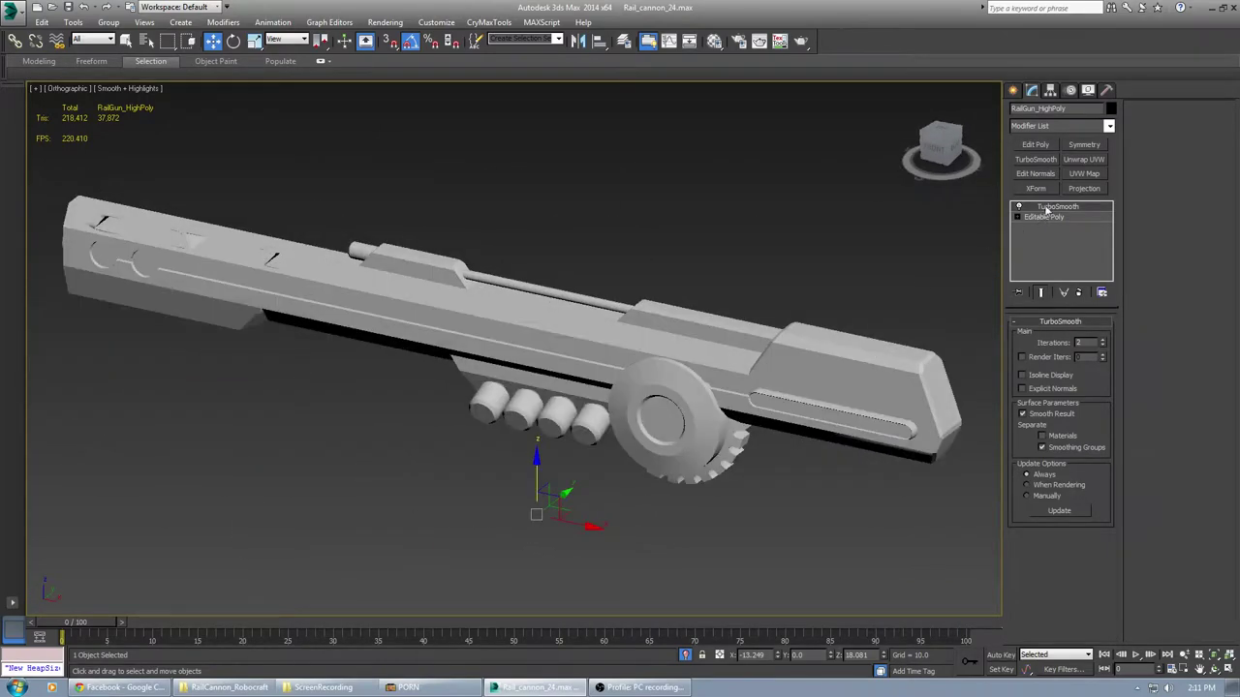
pyautogui.click(1036, 160)
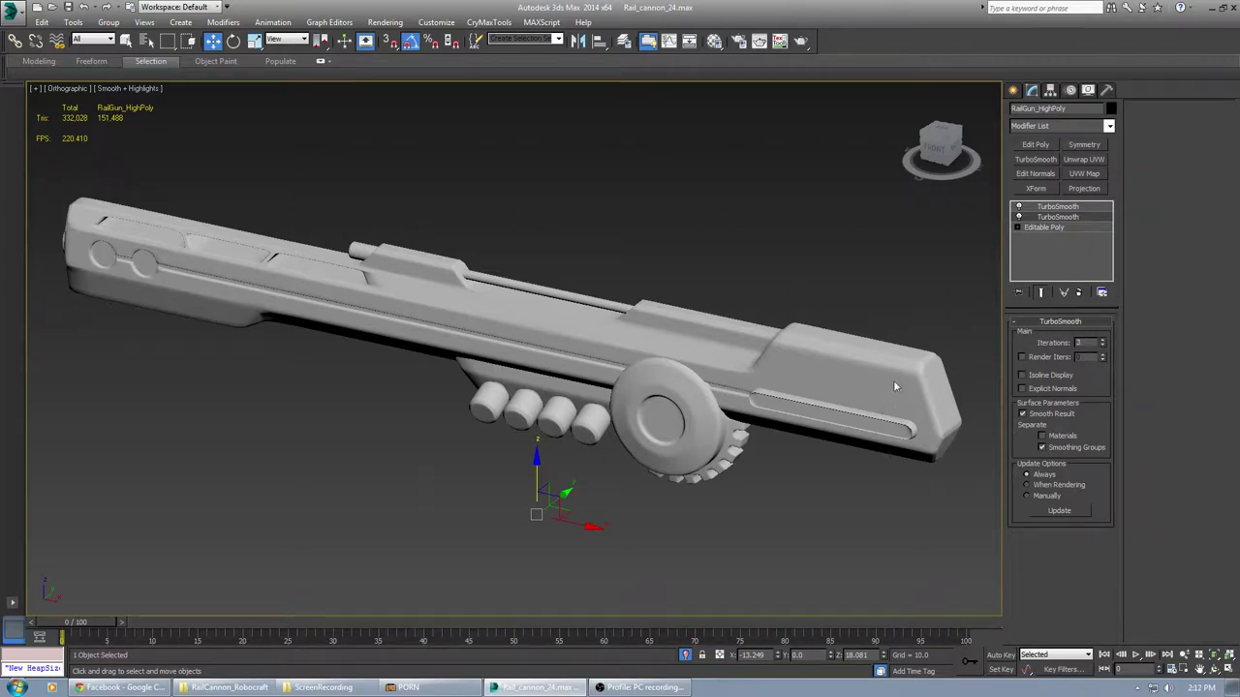
# Examine the rounded edges that the stacked TurboSmooth modifiers give the muzzle end and the barrel's openings
pyautogui.scroll(-4, 818, 444)
pyautogui.keyDown('alt'); pyautogui.moveTo(818, 445); pyautogui.dragTo(717, 416, button='middle'); pyautogui.keyUp('alt')
pyautogui.scroll(6, 717, 417)
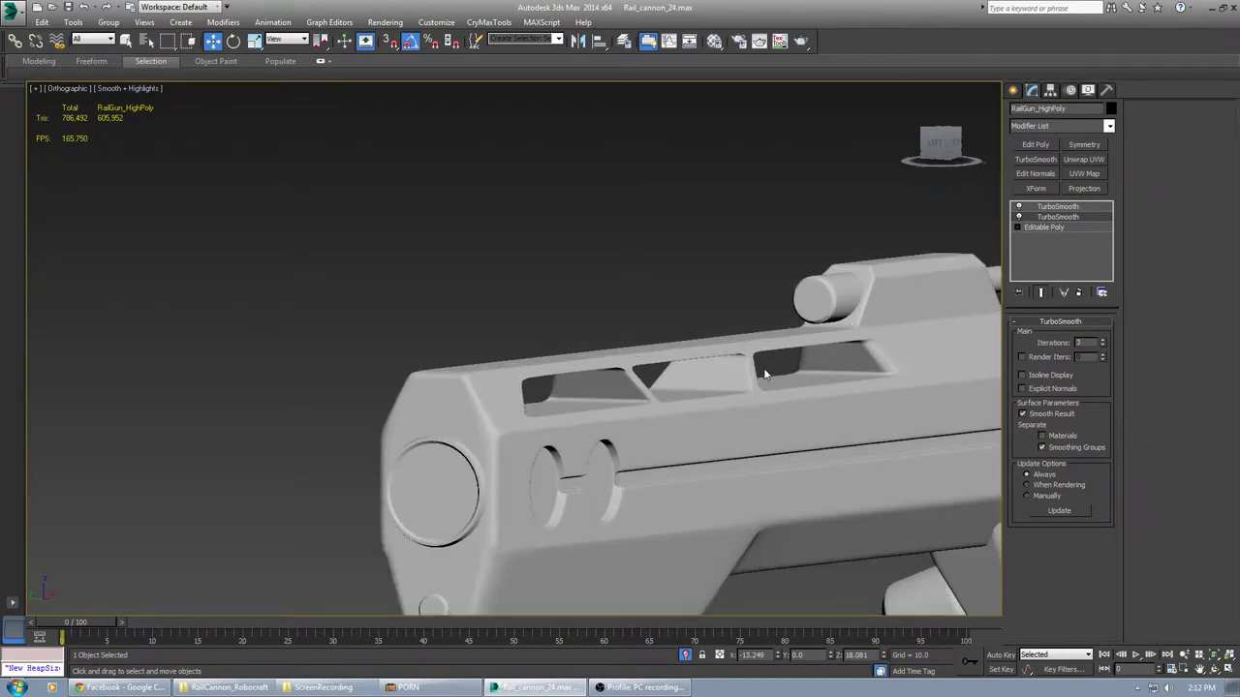
pyautogui.scroll(-3, 764, 374)
pyautogui.keyDown('alt'); pyautogui.moveTo(792, 385); pyautogui.dragTo(502, 360, button='middle'); pyautogui.keyUp('alt')
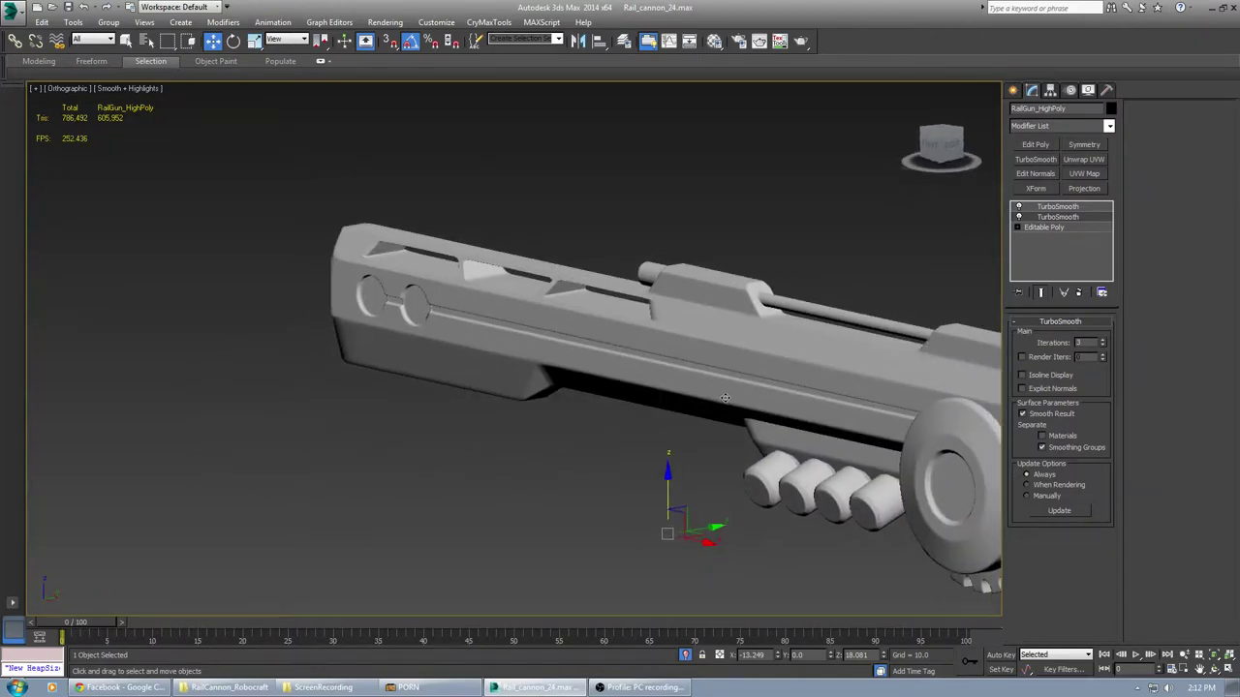
# Examine the rounded edges along the gun's back side, including the wheel, cylinders, top rail and side groove
pyautogui.moveTo(725, 399); pyautogui.dragTo(400, 378, button='middle')
pyautogui.scroll(-5, 400, 377)
pyautogui.keyDown('alt'); pyautogui.moveTo(668, 395); pyautogui.dragTo(408, 401, button='middle'); pyautogui.keyUp('alt')
pyautogui.scroll(6, 565, 342)
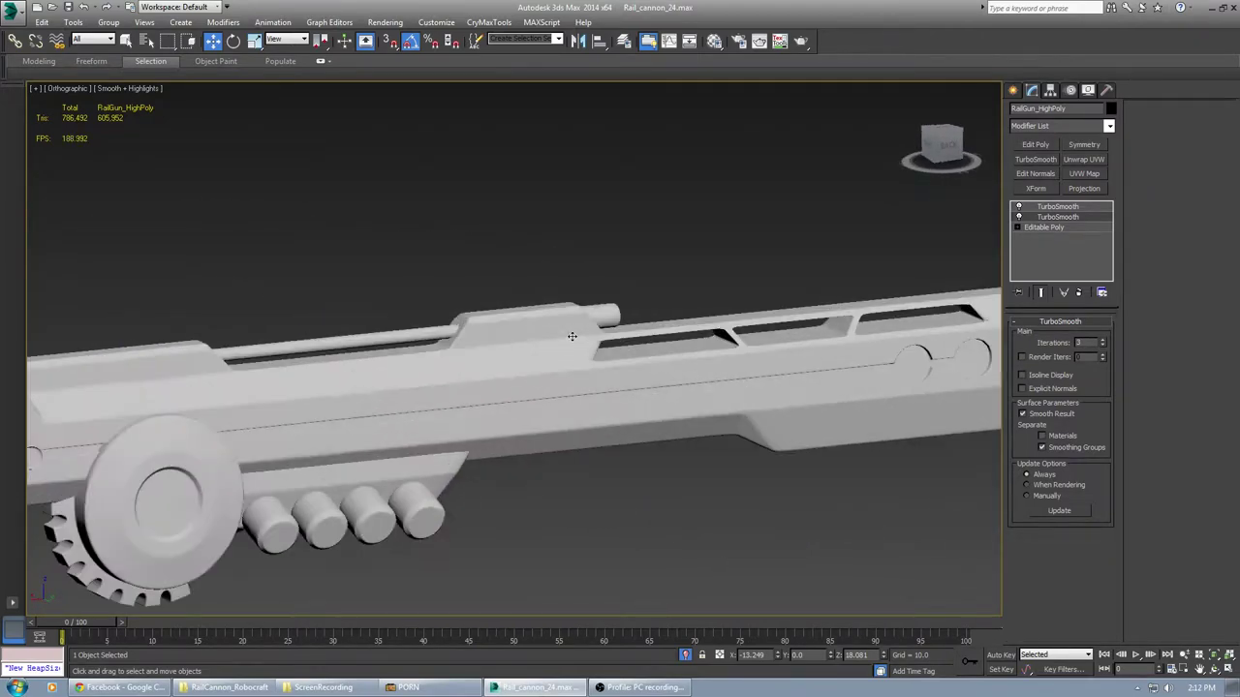
pyautogui.keyDown('alt'); pyautogui.moveTo(573, 338); pyautogui.dragTo(514, 371, button='middle'); pyautogui.keyUp('alt')
pyautogui.scroll(5, 560, 434)
pyautogui.keyDown('alt'); pyautogui.moveTo(559, 435); pyautogui.dragTo(563, 357, button='middle'); pyautogui.keyUp('alt')
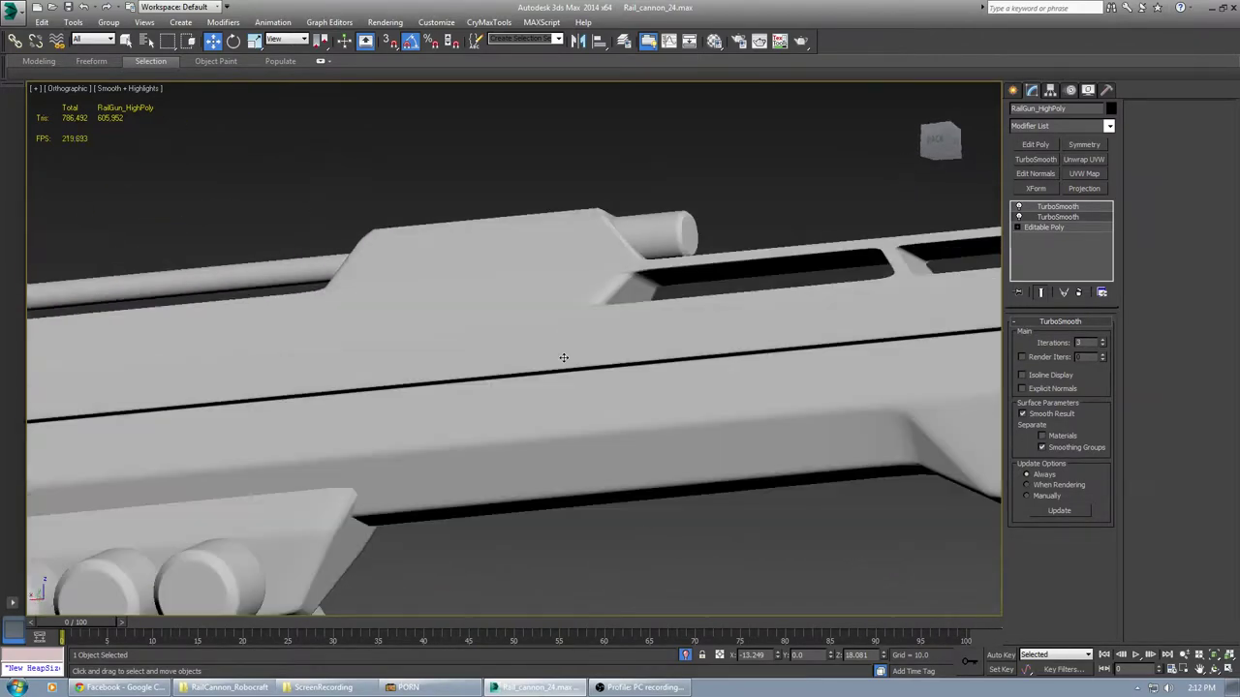
# Turn on Isoline Display and Explicit Normals for the upper TurboSmooth modifier of the rail gun
pyautogui.keyDown('alt'); pyautogui.moveTo(625, 289); pyautogui.dragTo(693, 452, button='middle'); pyautogui.keyUp('alt')
pyautogui.moveTo(736, 379); pyautogui.dragTo(598, 435, button='middle')
pyautogui.scroll(-5, 598, 435)
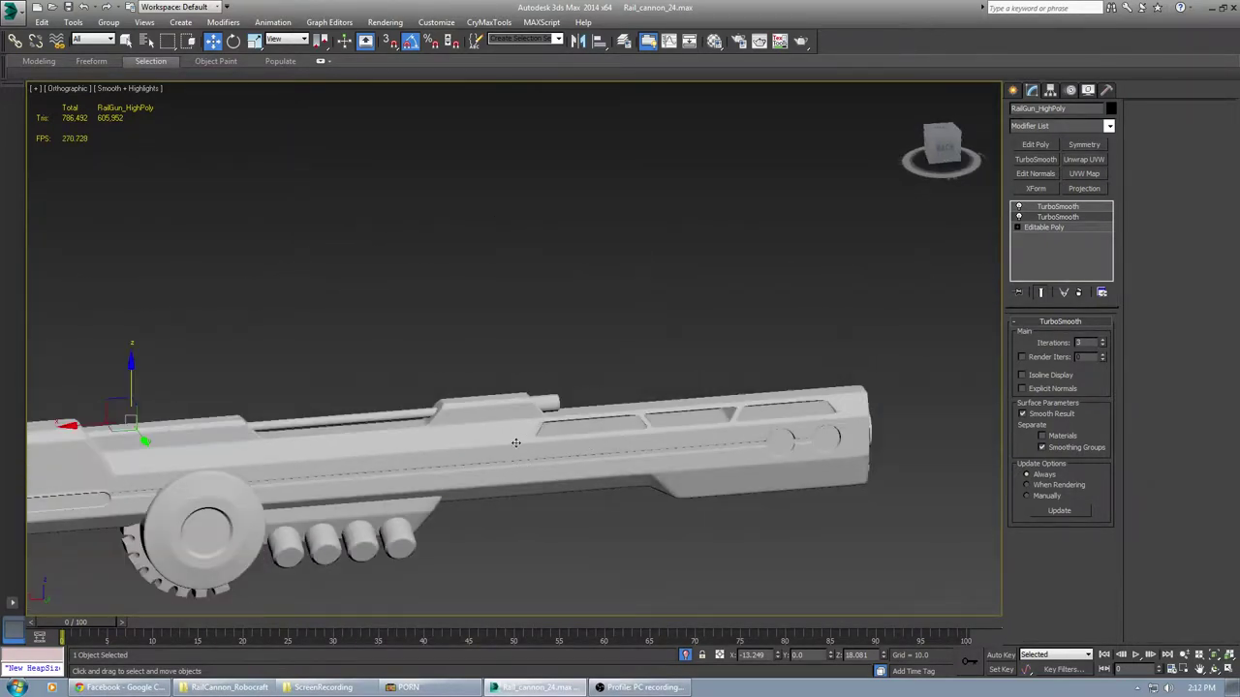
pyautogui.keyDown('alt'); pyautogui.moveTo(517, 444); pyautogui.dragTo(875, 475, button='middle'); pyautogui.keyUp('alt')
pyautogui.scroll(2, 875, 476)
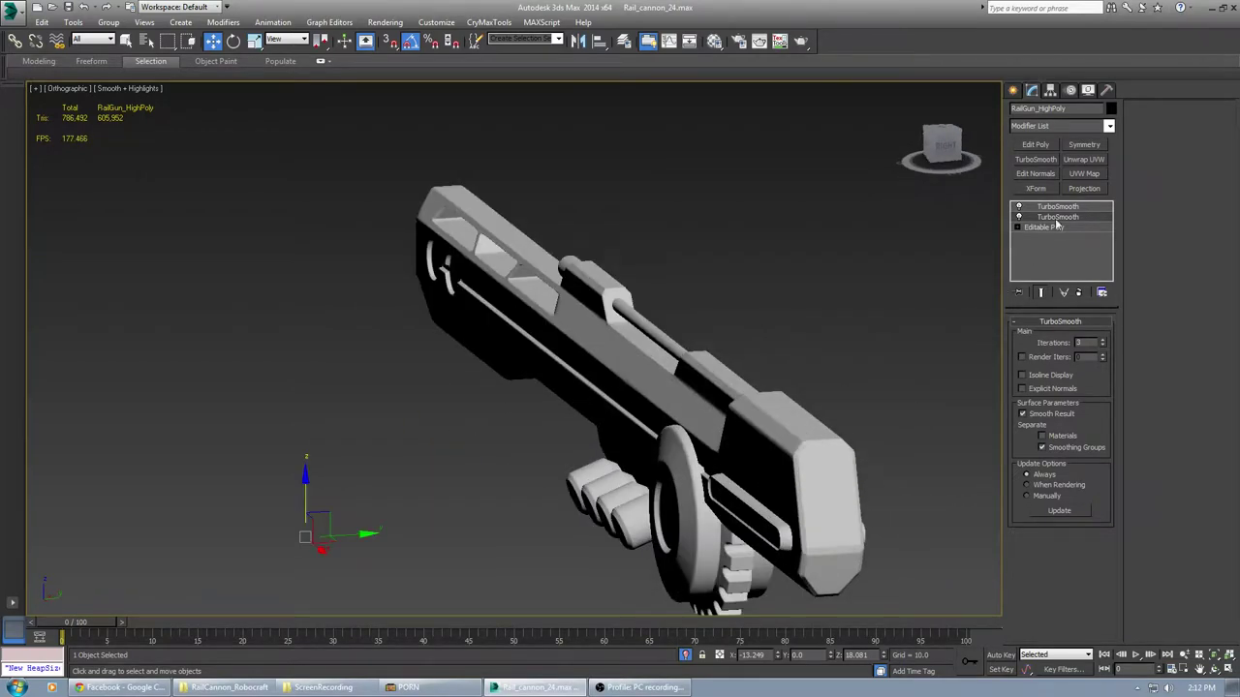
pyautogui.click(1054, 377)
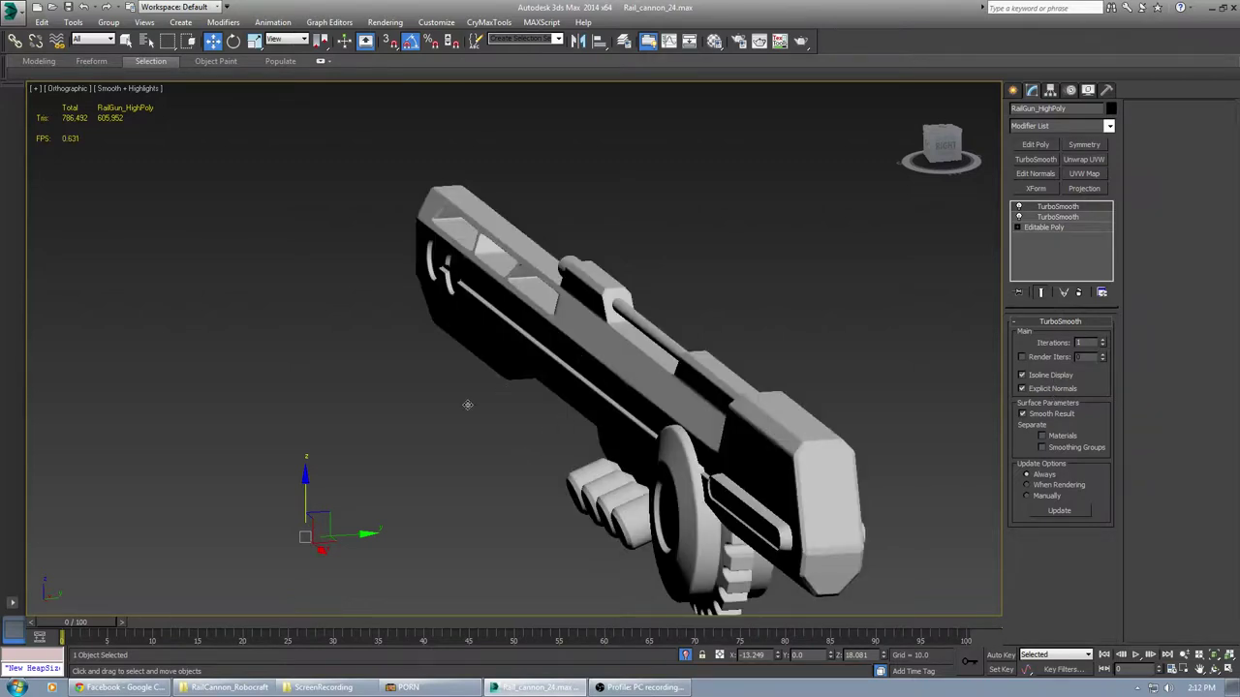
# Examine the smoothed rail gun as a whole, then its muzzle end and barrel openings up close
pyautogui.scroll(-5, 465, 411)
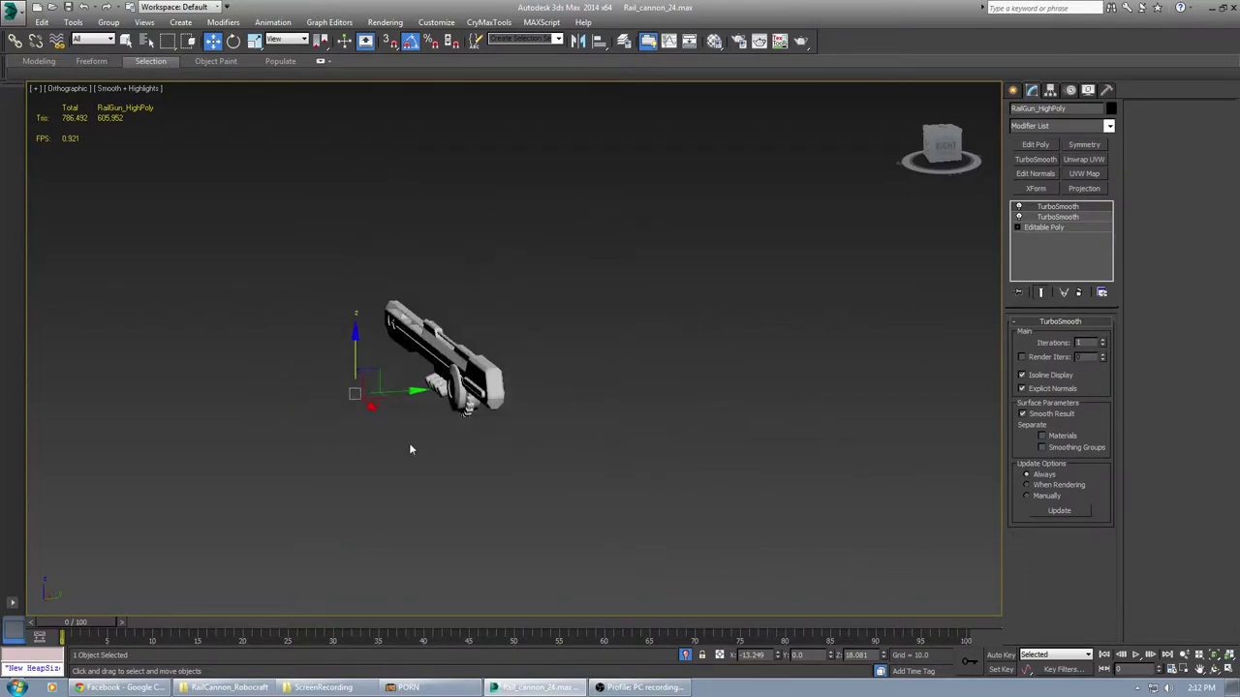
pyautogui.moveTo(410, 449); pyautogui.dragTo(541, 479, button='middle')
pyautogui.scroll(5, 539, 430)
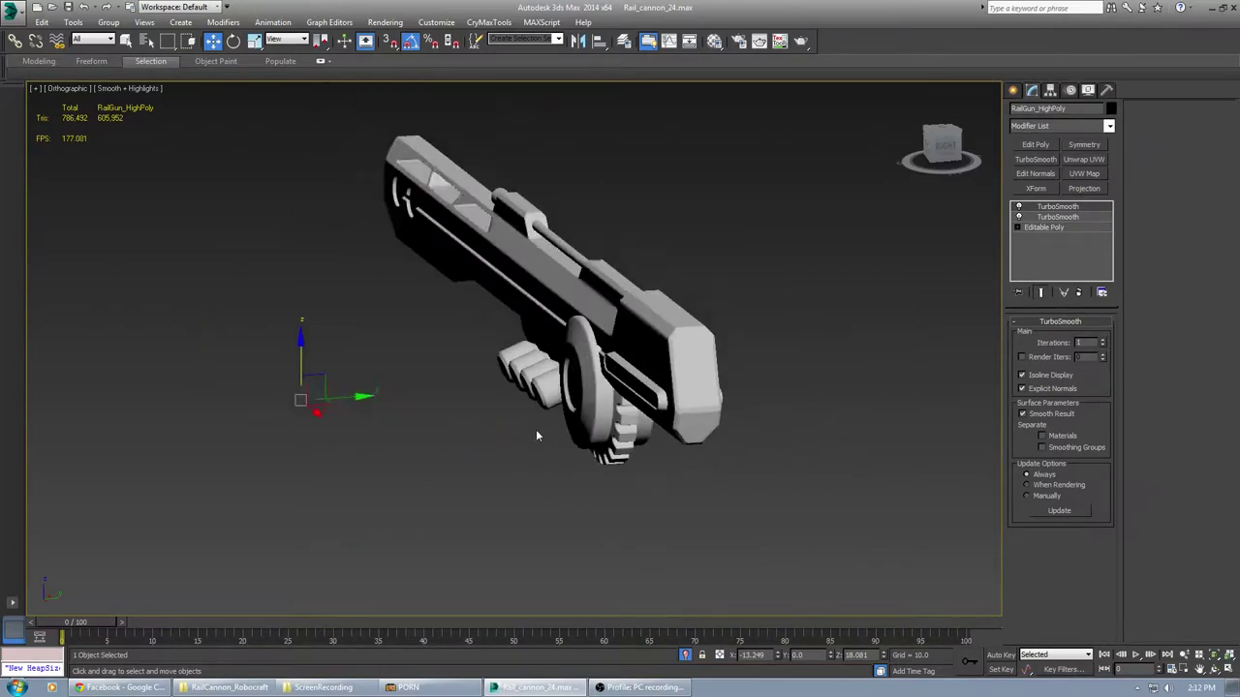
pyautogui.keyDown('alt'); pyautogui.moveTo(537, 430); pyautogui.dragTo(408, 439, button='middle'); pyautogui.keyUp('alt')
pyautogui.scroll(2, 523, 433)
pyautogui.scroll(-4, 523, 433)
pyautogui.scroll(2, 409, 439)
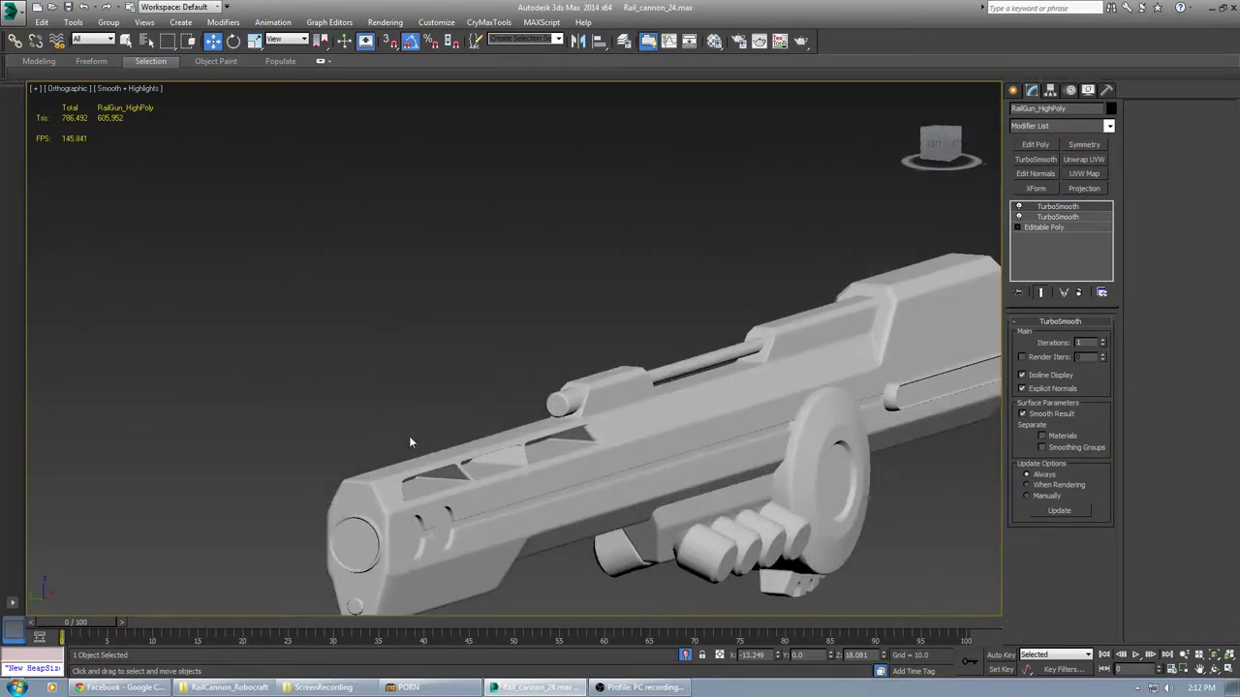
pyautogui.moveTo(485, 460); pyautogui.dragTo(455, 429, button='middle')
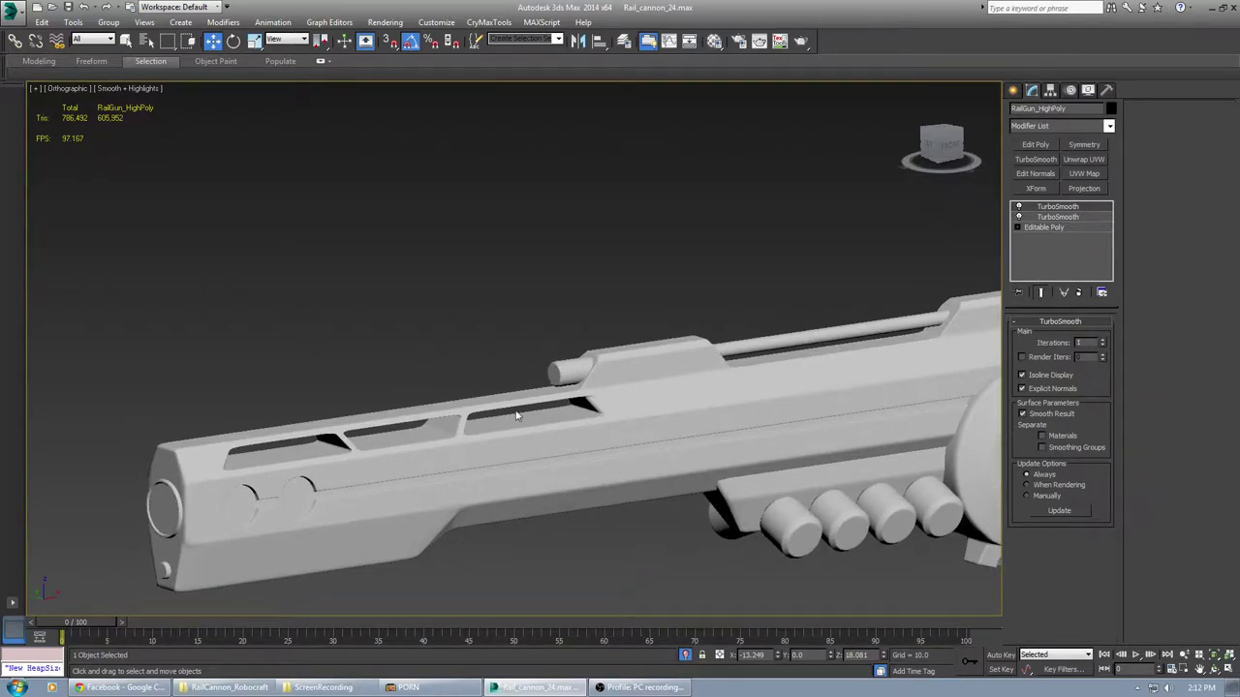
pyautogui.scroll(-5, 518, 416)
# Examine the smoothed rear housing, side groove, wheel, cylinders and top rod from both sides of the gun
pyautogui.keyDown('alt'); pyautogui.moveTo(576, 423); pyautogui.dragTo(459, 441, button='middle'); pyautogui.keyUp('alt')
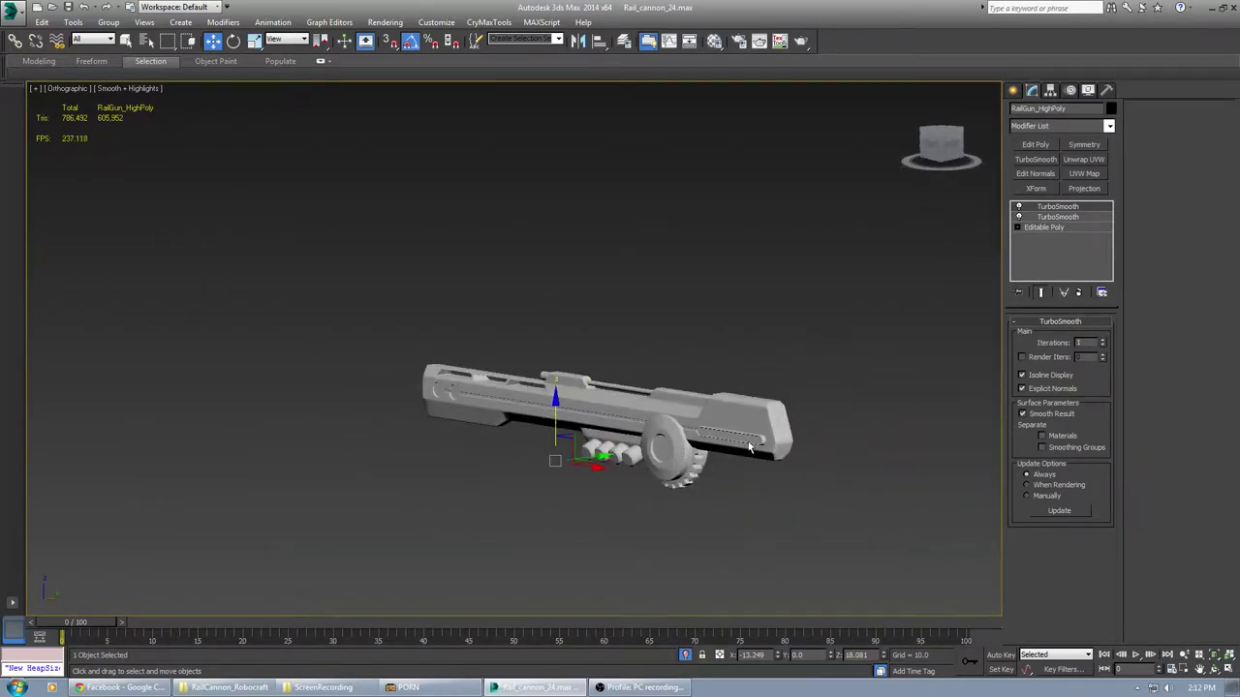
pyautogui.scroll(5, 749, 448)
pyautogui.scroll(4, 622, 463)
pyautogui.scroll(-7, 651, 465)
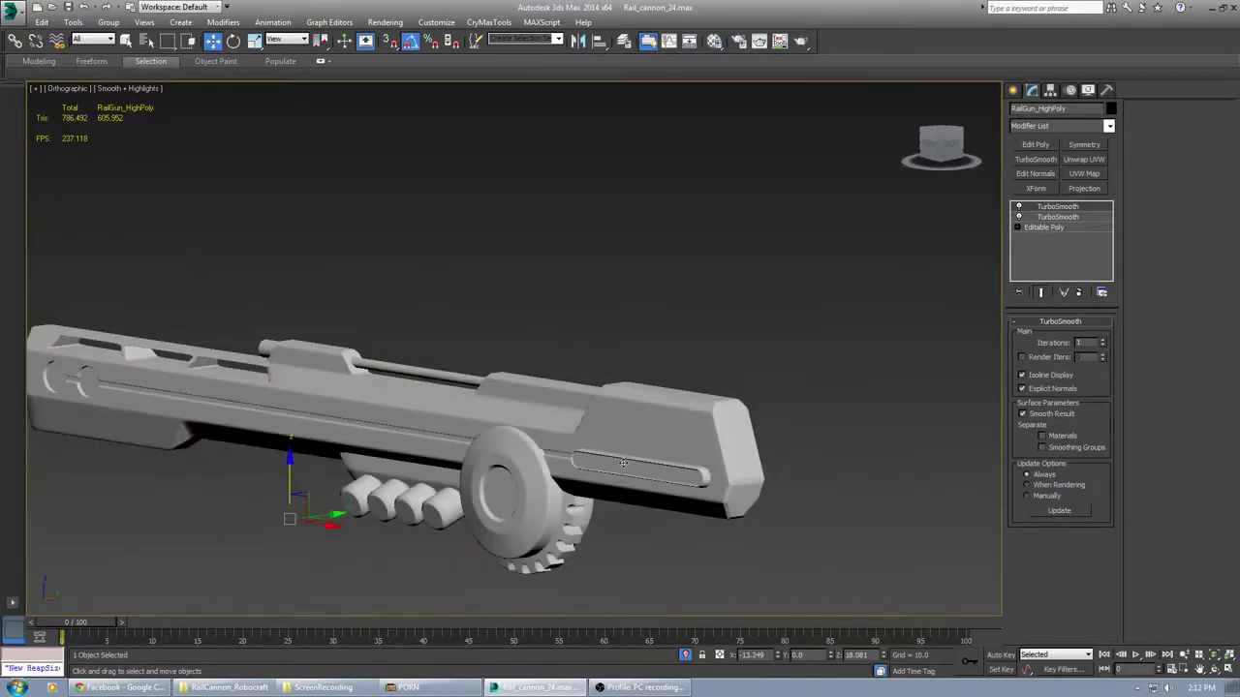
pyautogui.keyDown('alt'); pyautogui.moveTo(668, 467); pyautogui.dragTo(571, 447, button='middle'); pyautogui.keyUp('alt')
pyautogui.scroll(4, 573, 447)
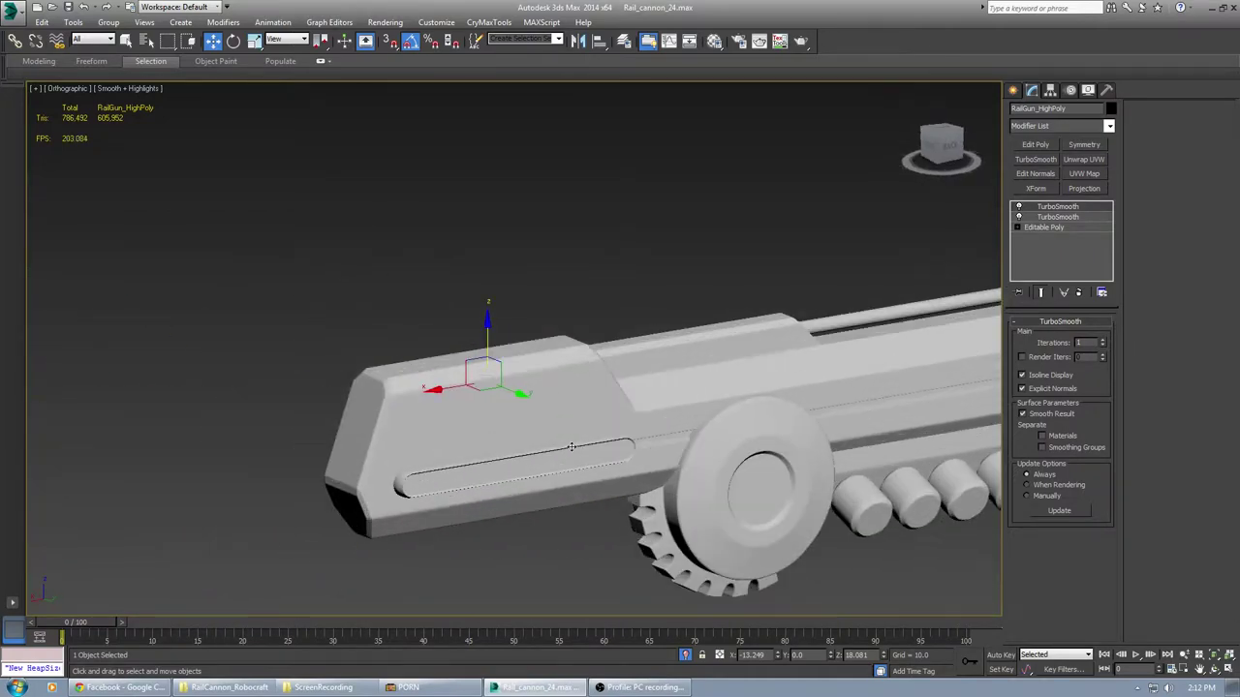
pyautogui.keyDown('alt'); pyautogui.moveTo(637, 409); pyautogui.dragTo(599, 442, button='middle'); pyautogui.keyUp('alt')
pyautogui.scroll(-5, 570, 415)
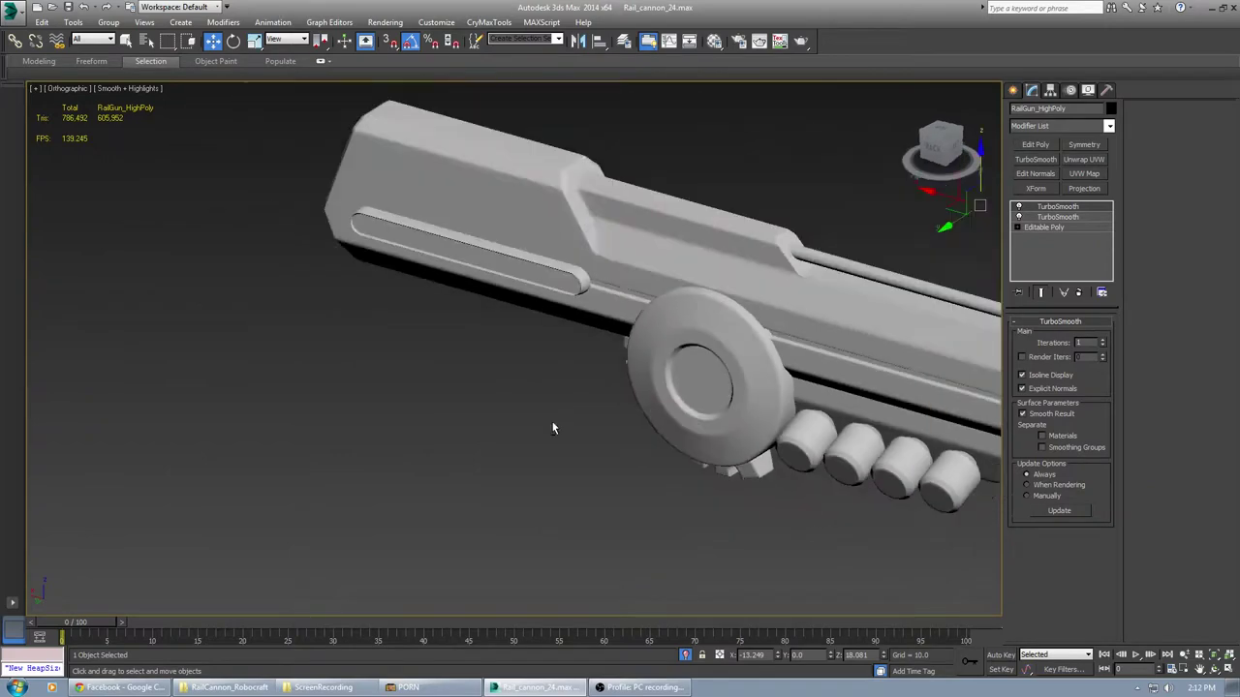
pyautogui.keyDown('alt'); pyautogui.moveTo(814, 461); pyautogui.dragTo(970, 490, button='middle'); pyautogui.keyUp('alt')
pyautogui.scroll(6, 584, 330)
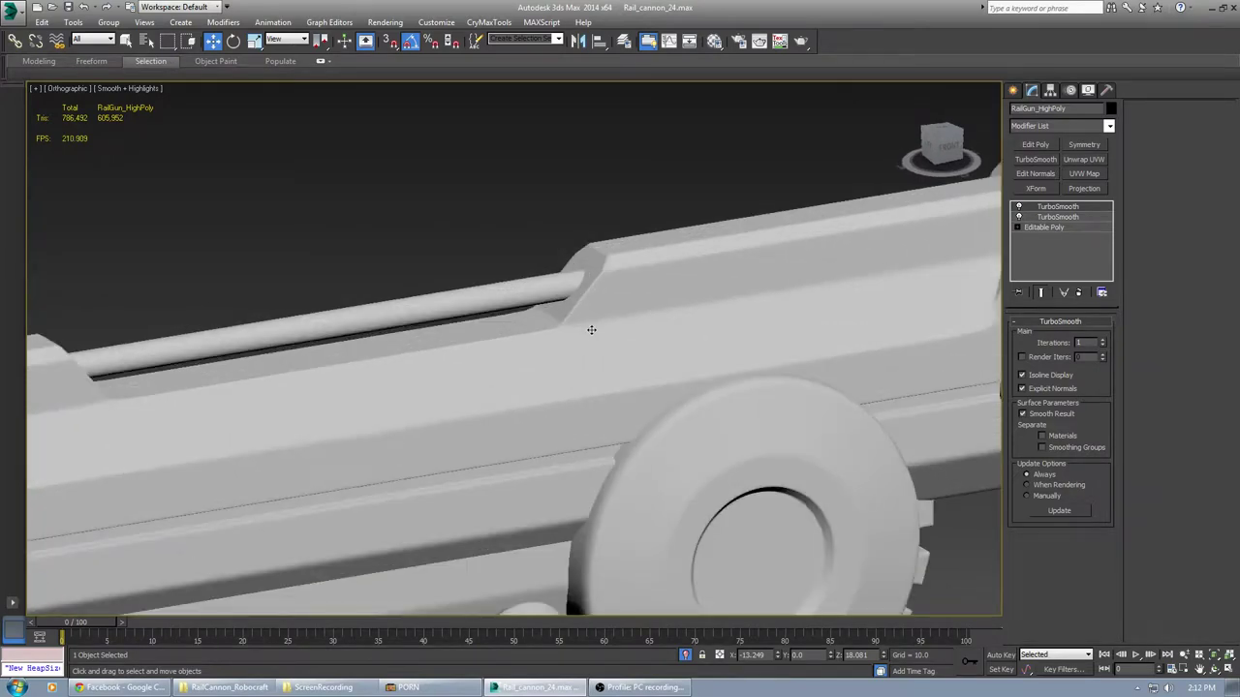
pyautogui.scroll(-5, 583, 330)
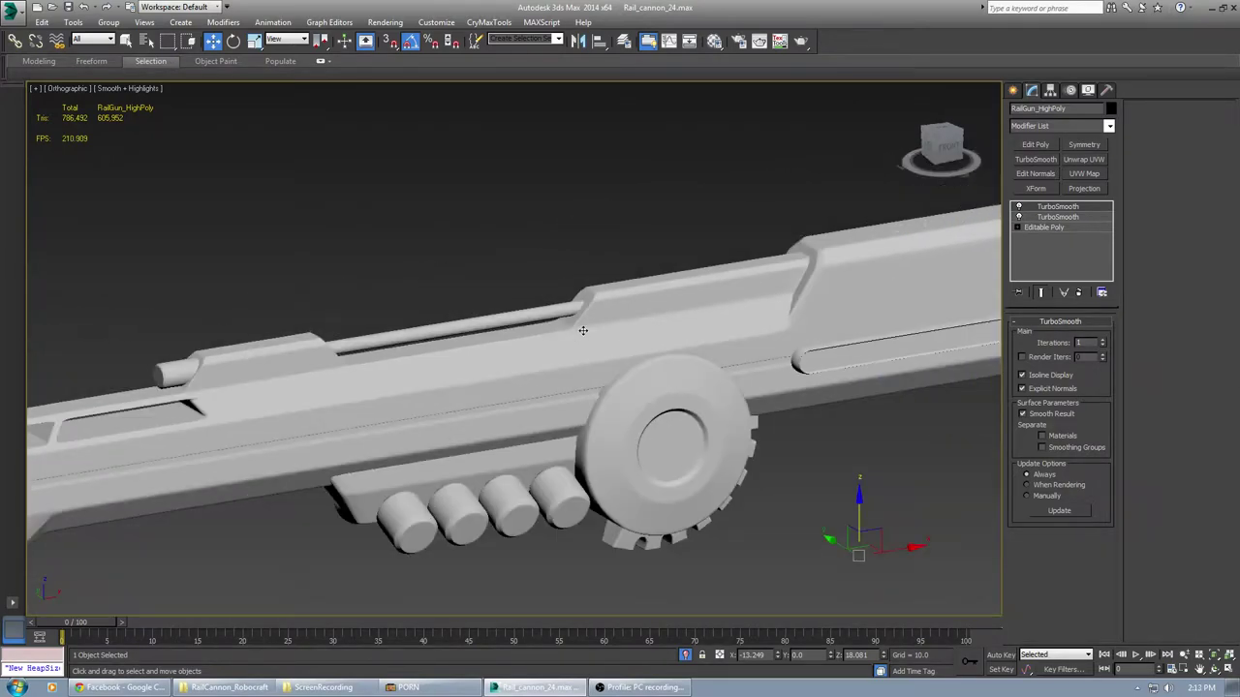
pyautogui.moveTo(630, 279); pyautogui.dragTo(997, 262, button='middle')
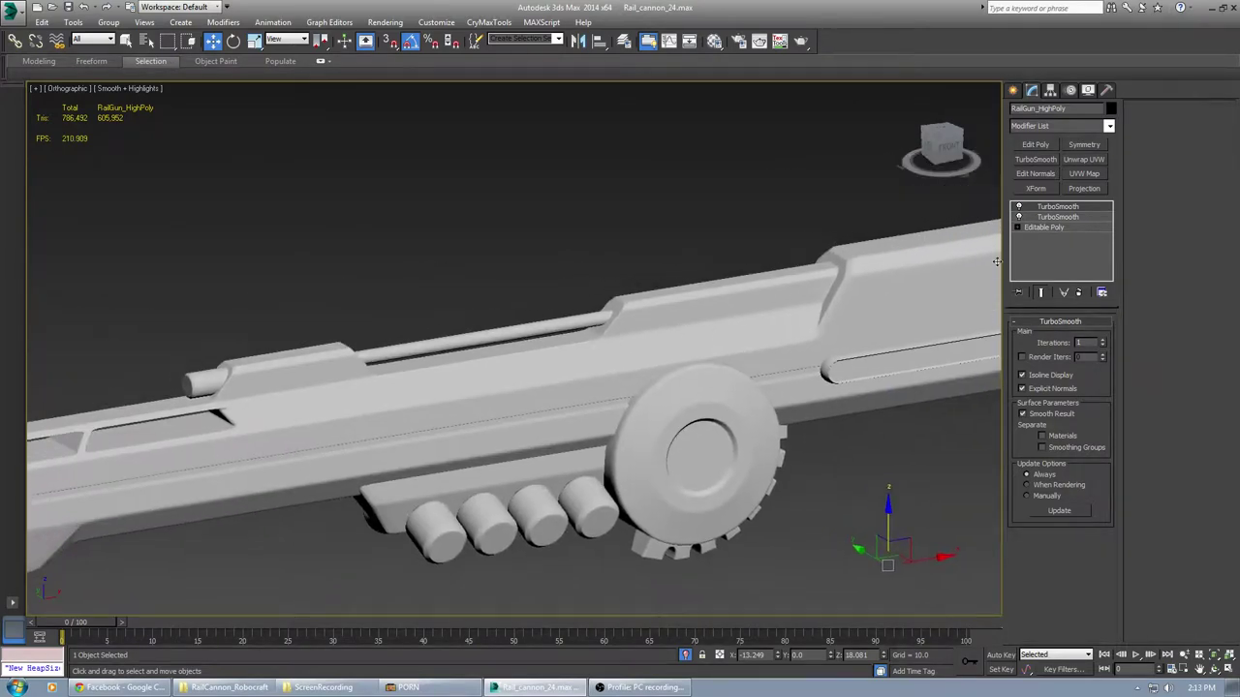
# Select the base Editable Poly level, turn off the end-result display, and inspect the unsmoothed mesh where the rod meets its housing
pyautogui.click(1058, 228)
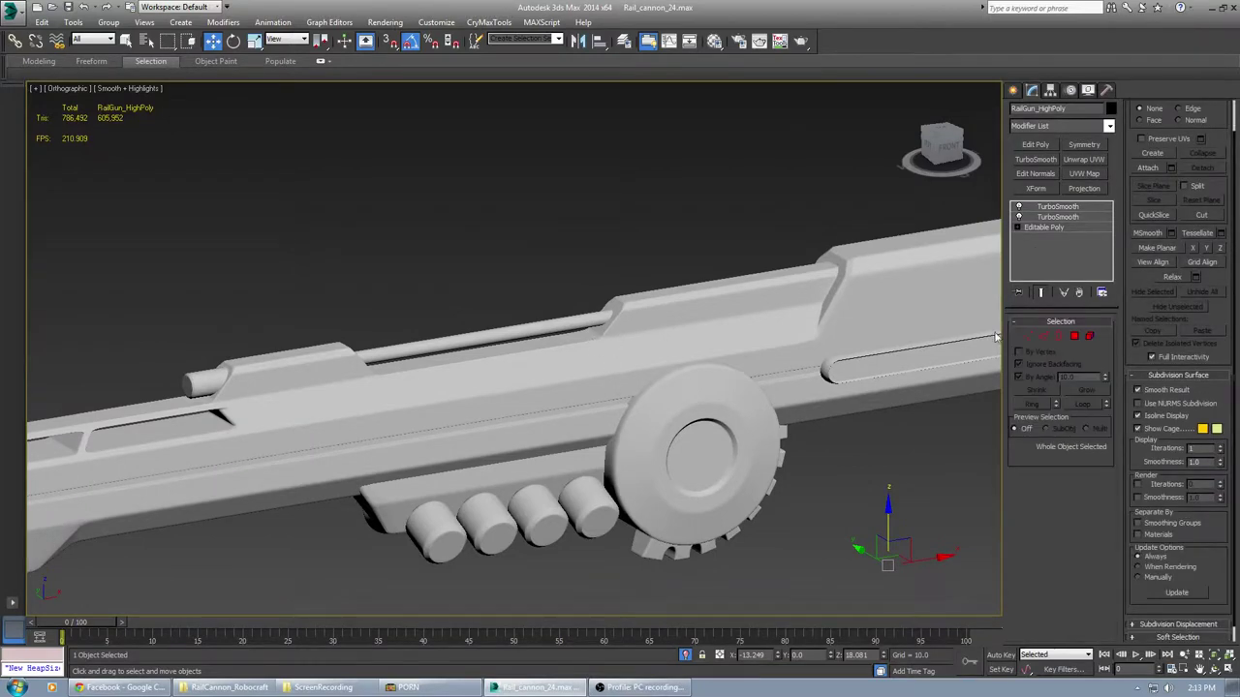
pyautogui.click(1041, 293)
pyautogui.scroll(2, 776, 356)
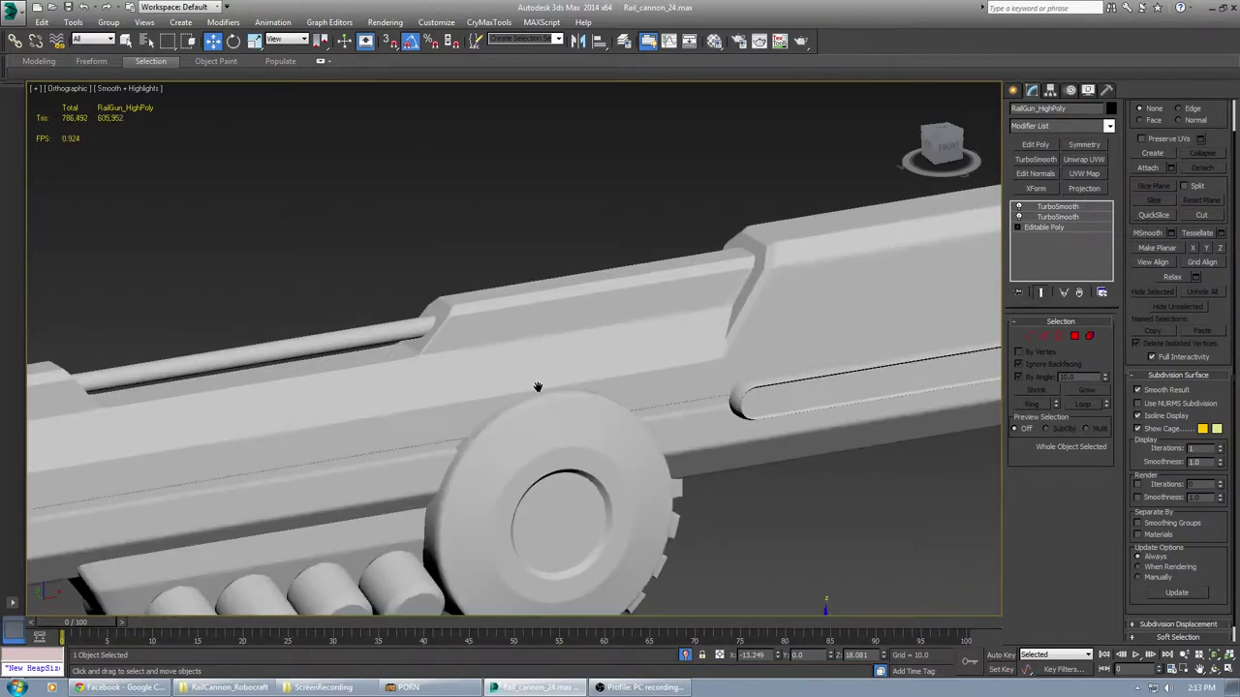
pyautogui.click(1042, 295)
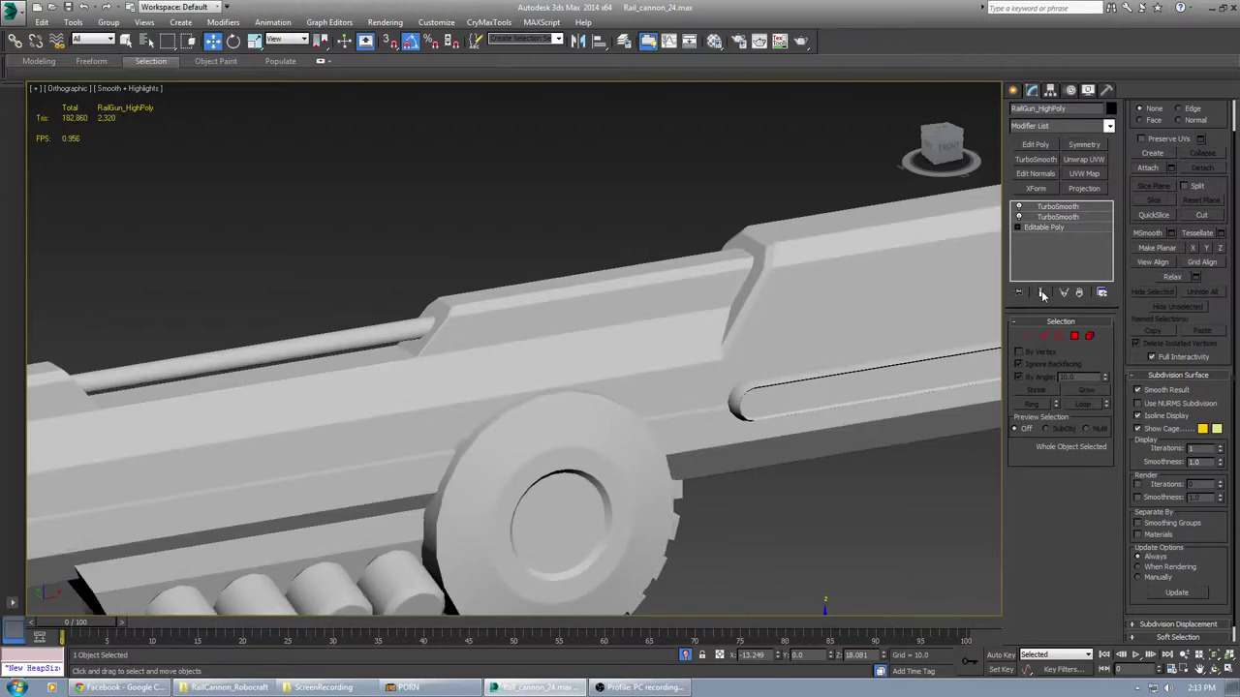
pyautogui.scroll(5, 498, 415)
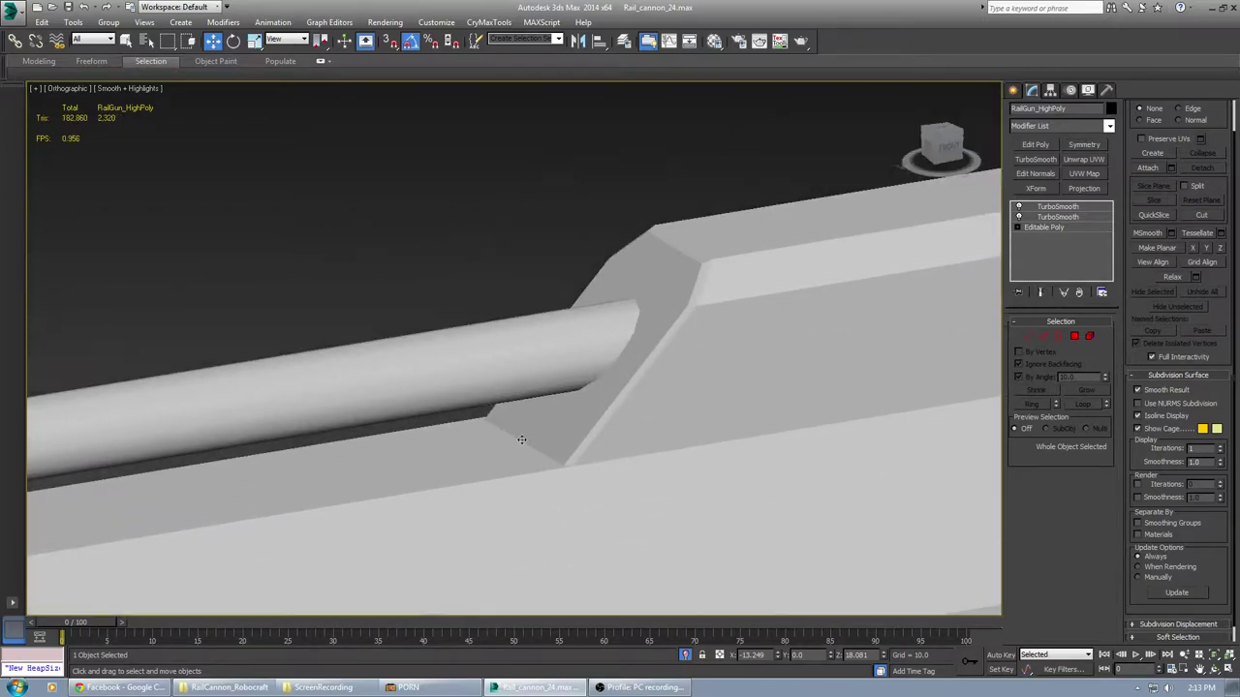
pyautogui.scroll(3, 521, 440)
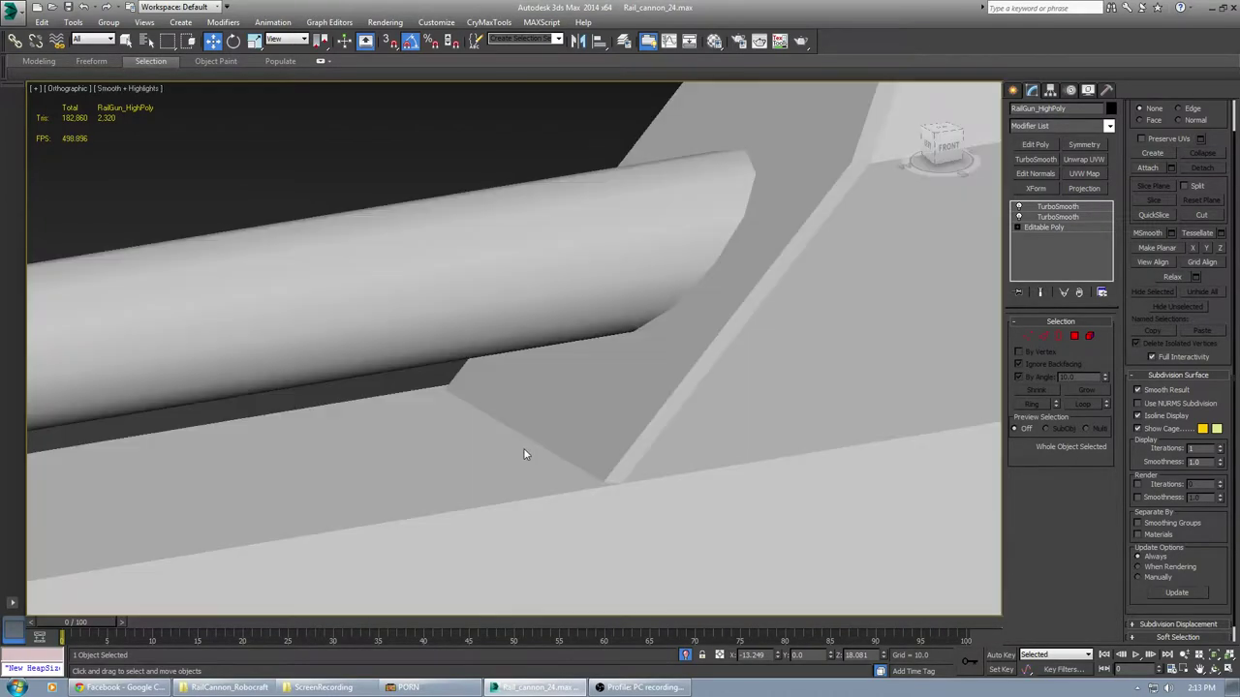
pyautogui.scroll(-5, 523, 447)
pyautogui.scroll(-8, 523, 454)
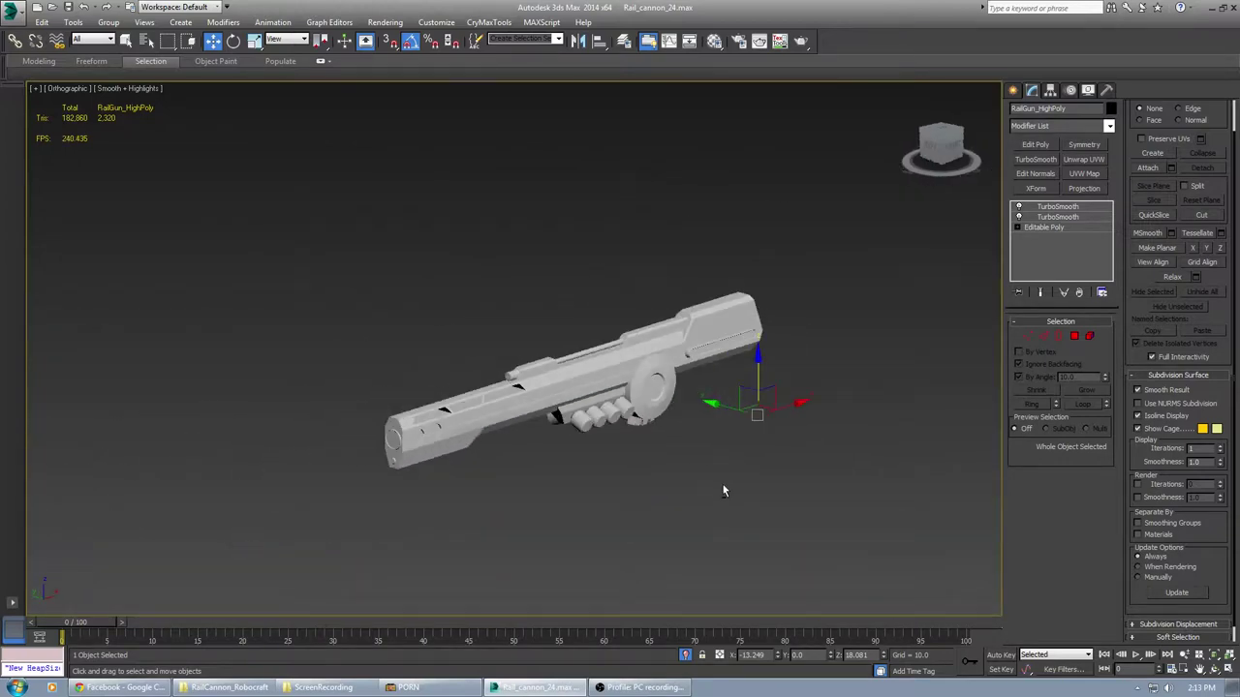
# Show edged faces on the unsmoothed rail gun and examine the base topology around the muzzle end
pyautogui.keyDown('alt'); pyautogui.moveTo(670, 484); pyautogui.dragTo(554, 476, button='middle'); pyautogui.keyUp('alt')
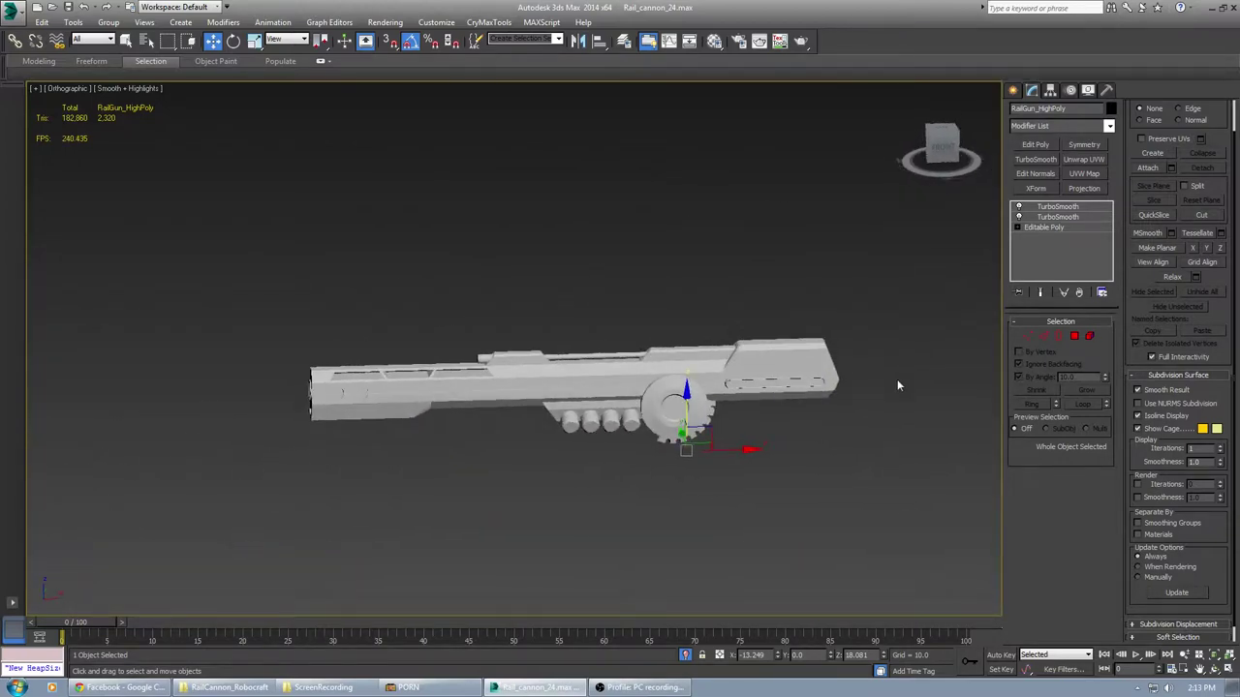
pyautogui.keyDown('alt'); pyautogui.moveTo(897, 386); pyautogui.dragTo(684, 388, button='middle'); pyautogui.keyUp('alt')
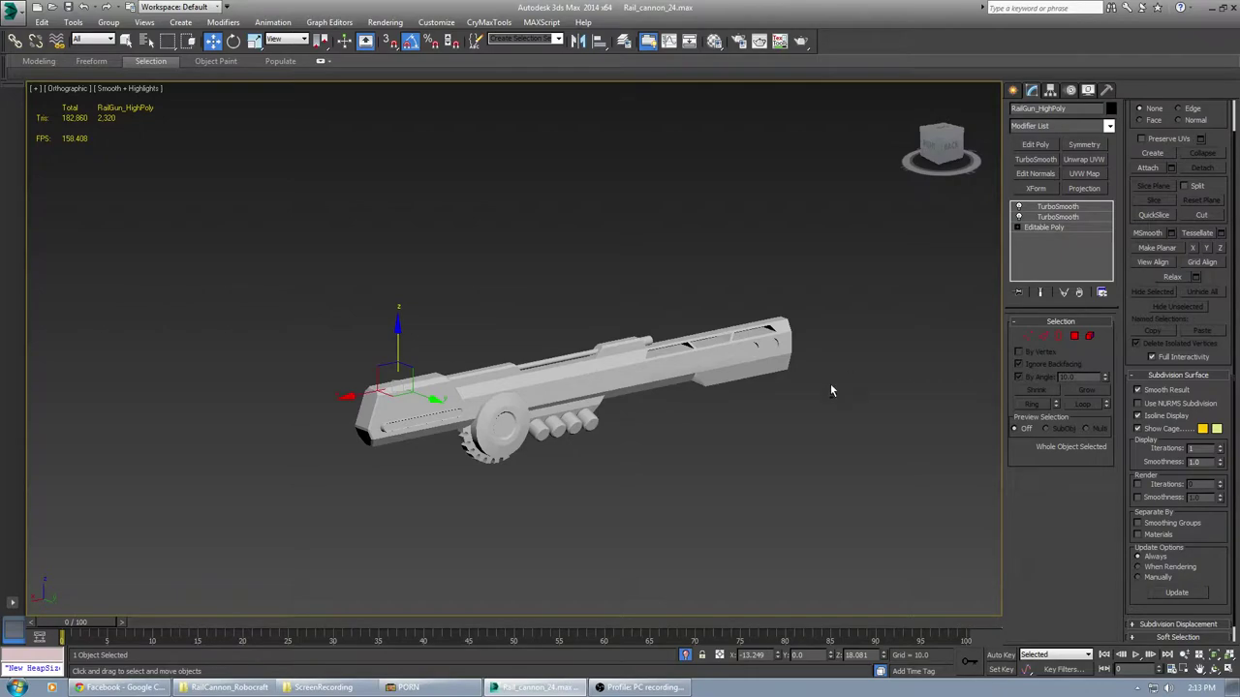
pyautogui.scroll(6, 830, 391)
pyautogui.press('F4')
pyautogui.scroll(5, 765, 393)
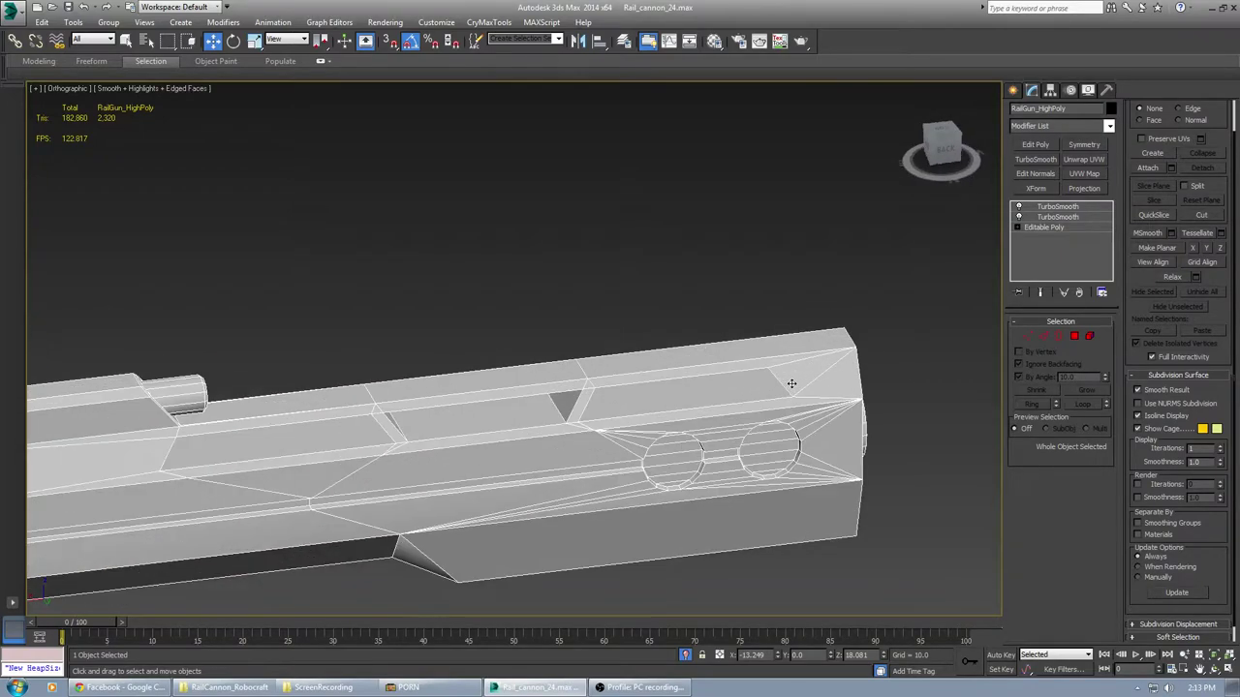
pyautogui.moveTo(310, 414); pyautogui.dragTo(596, 407, button='middle')
pyautogui.scroll(-6, 590, 402)
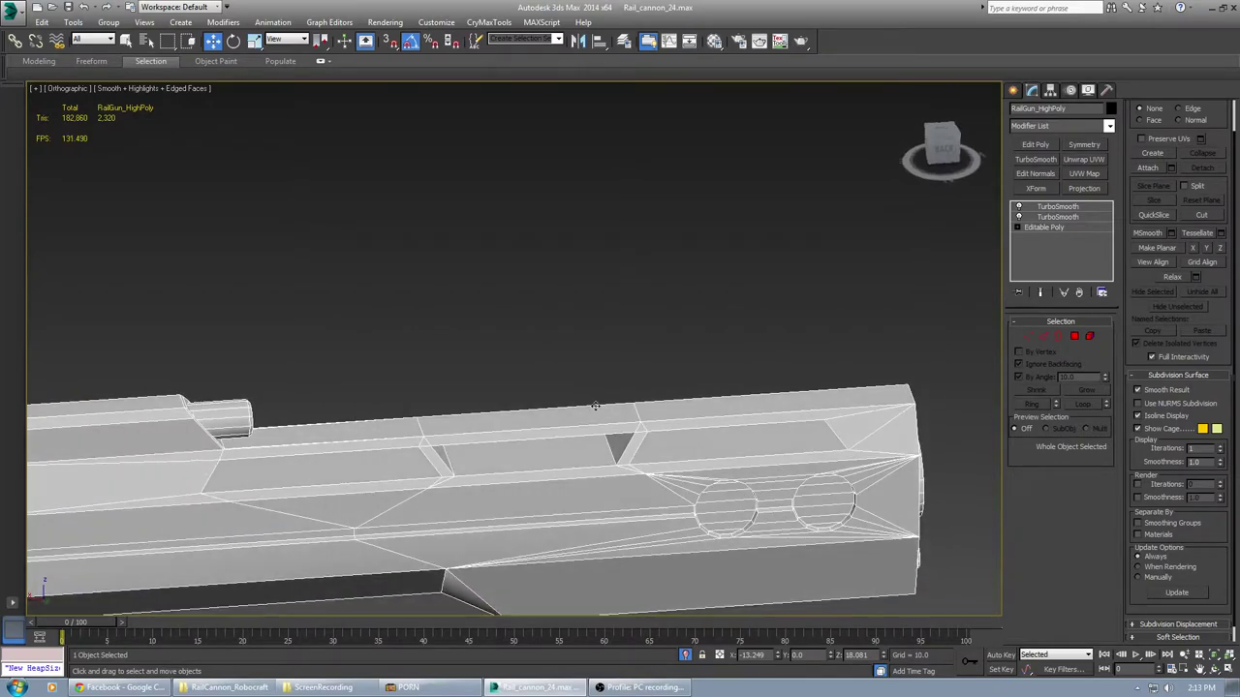
pyautogui.scroll(-4, 806, 376)
# Deselect the rail gun to view the dense smoothed wireframe, and turn the edged-faces display off
pyautogui.keyDown('alt'); pyautogui.moveTo(768, 420); pyautogui.dragTo(789, 484, button='middle'); pyautogui.keyUp('alt')
pyautogui.click(790, 486)
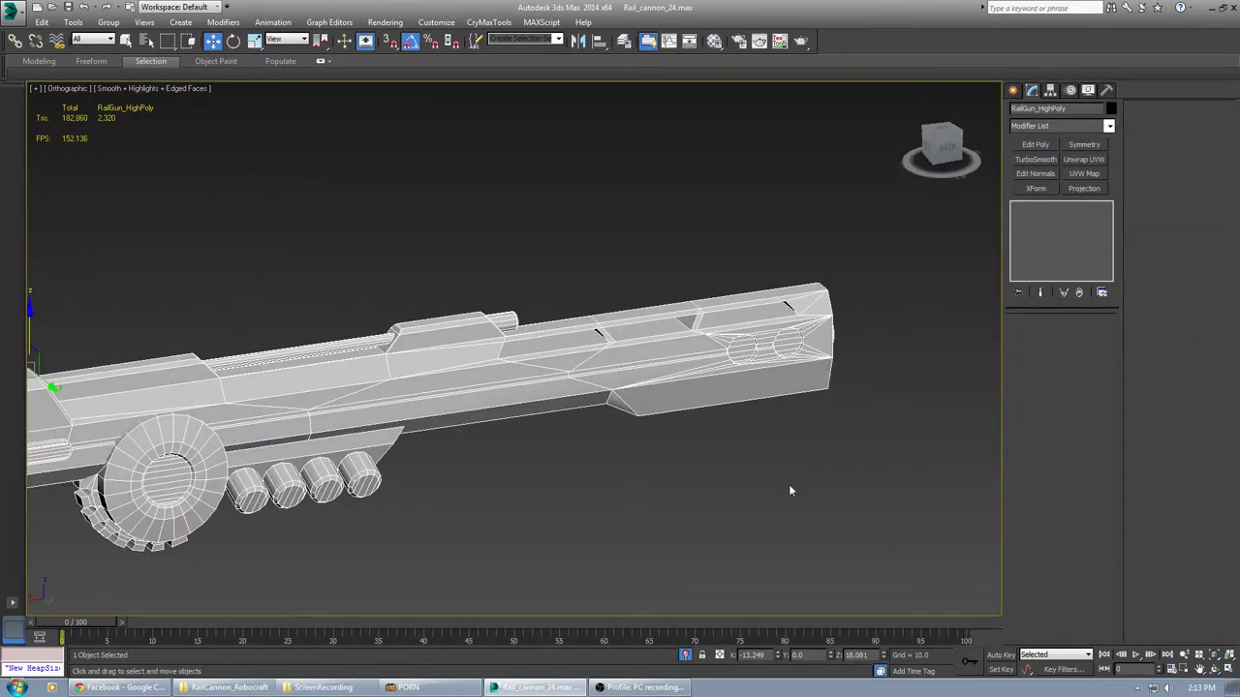
pyautogui.click(789, 492)
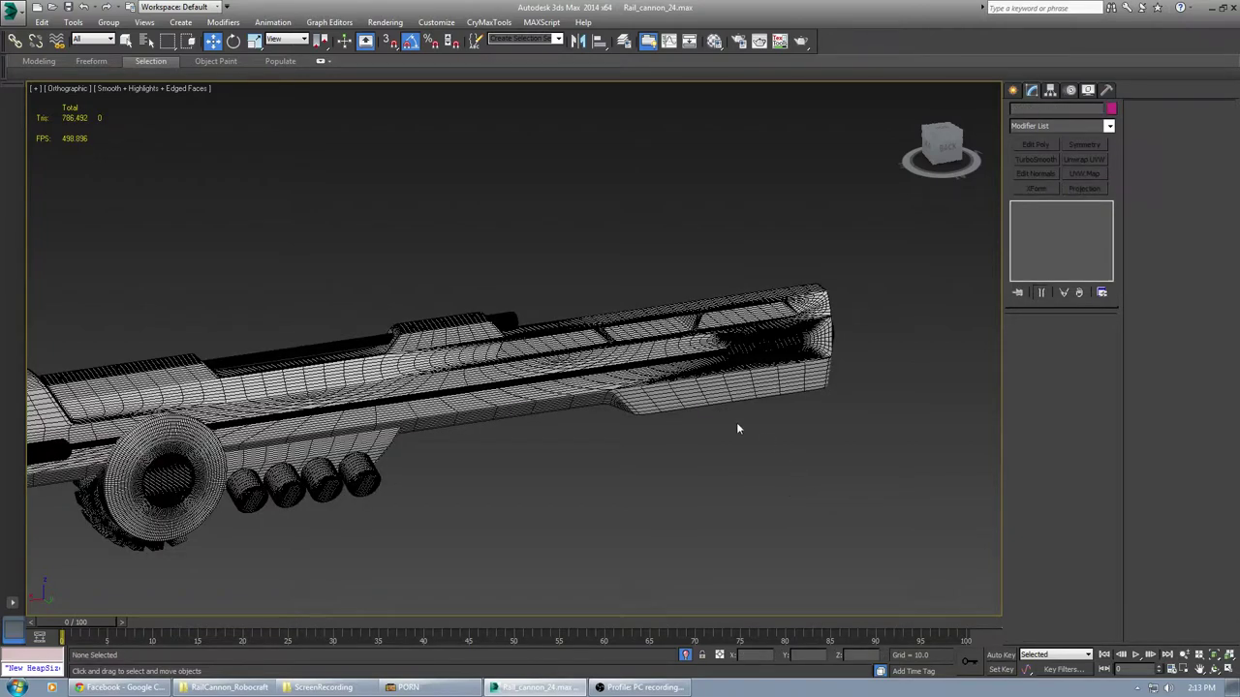
pyautogui.press('F4')
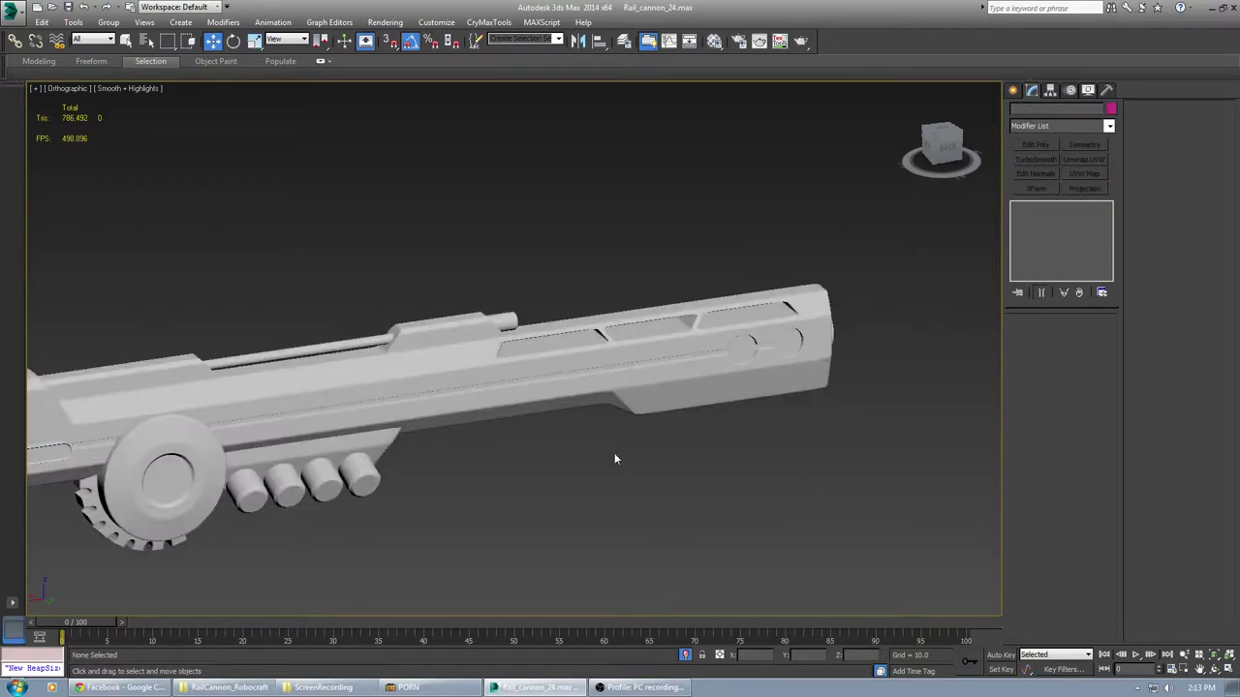
pyautogui.keyDown('alt'); pyautogui.moveTo(614, 452); pyautogui.dragTo(612, 520, button='middle'); pyautogui.keyUp('alt')
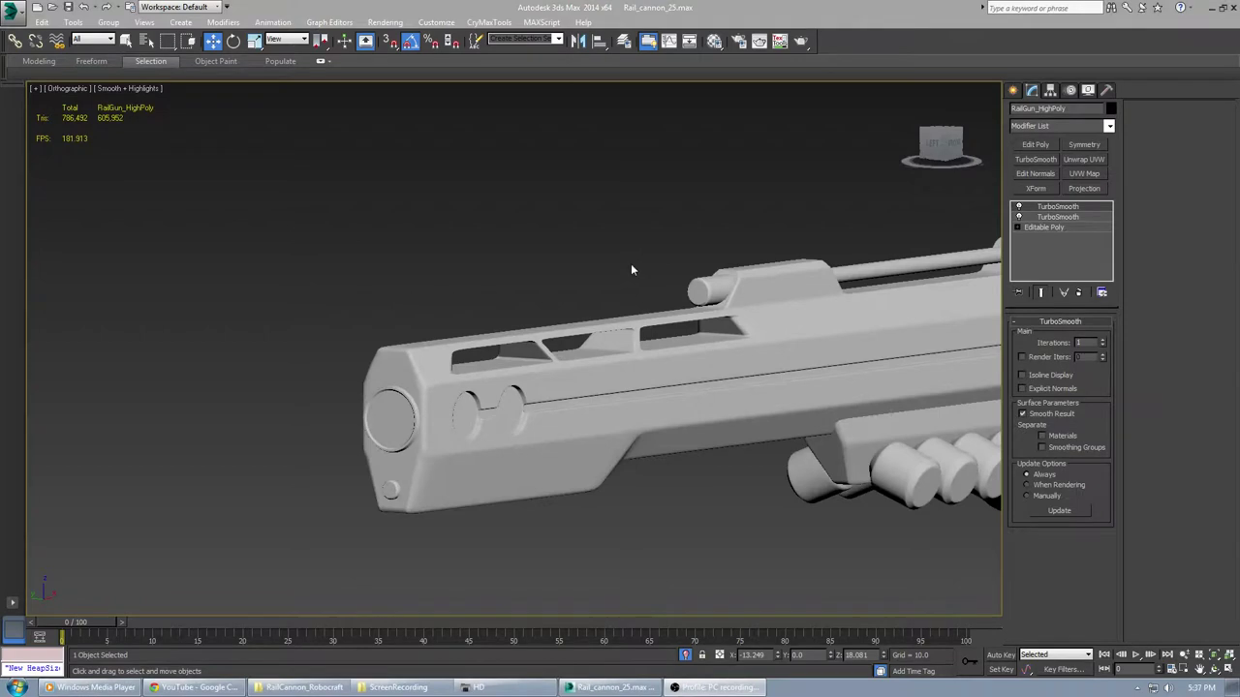
# Examine the rounded edges around the muzzle end and the strut between the barrel openings
pyautogui.scroll(-4, 518, 334)
pyautogui.moveTo(632, 266); pyautogui.dragTo(523, 372, button='middle')
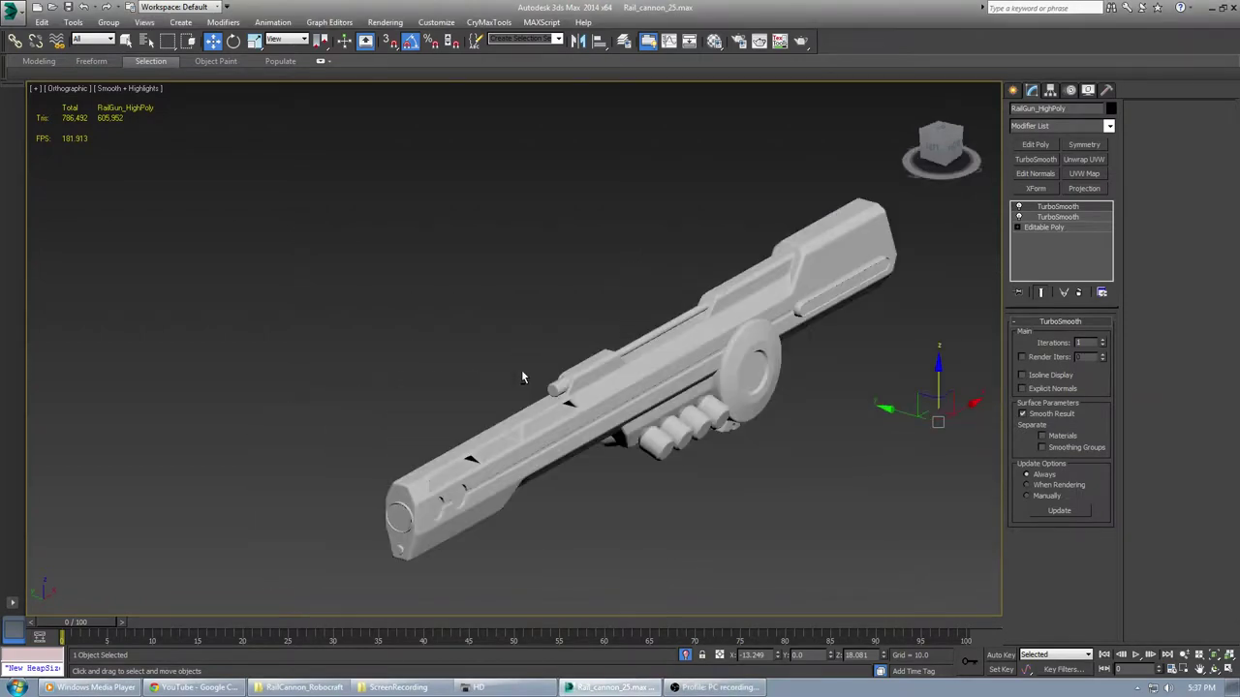
pyautogui.scroll(5, 406, 528)
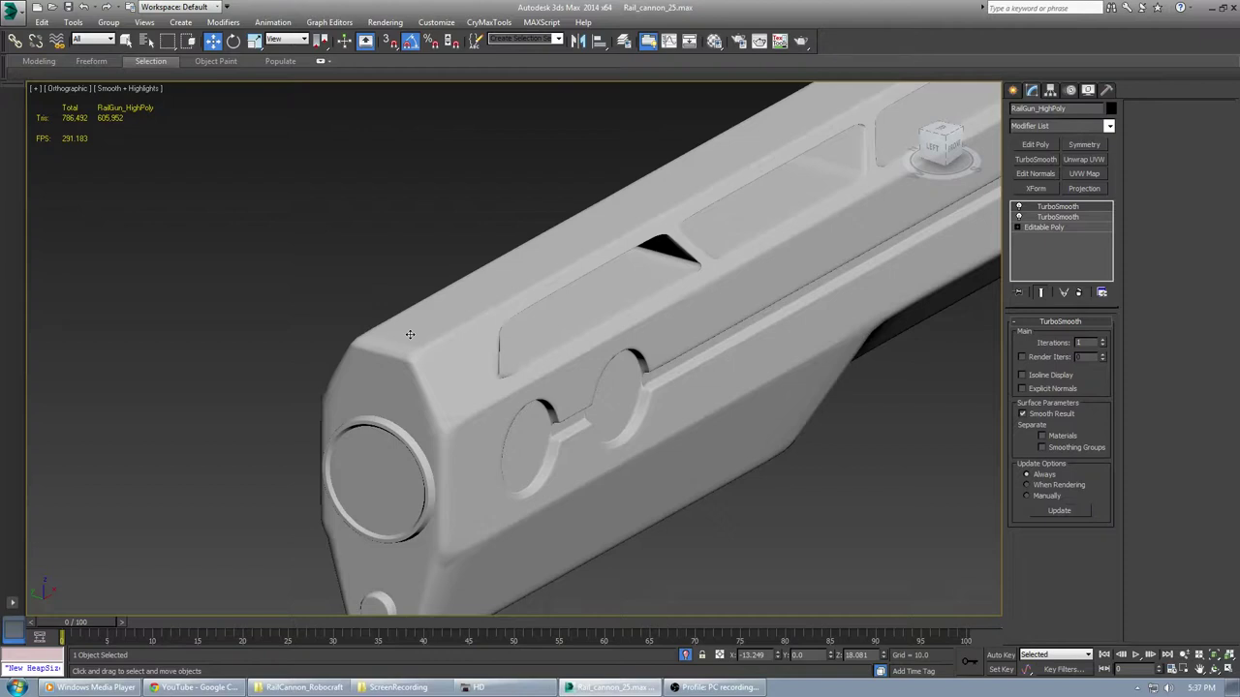
pyautogui.keyDown('alt'); pyautogui.moveTo(391, 326); pyautogui.dragTo(533, 336, button='middle'); pyautogui.keyUp('alt')
pyautogui.scroll(4, 533, 337)
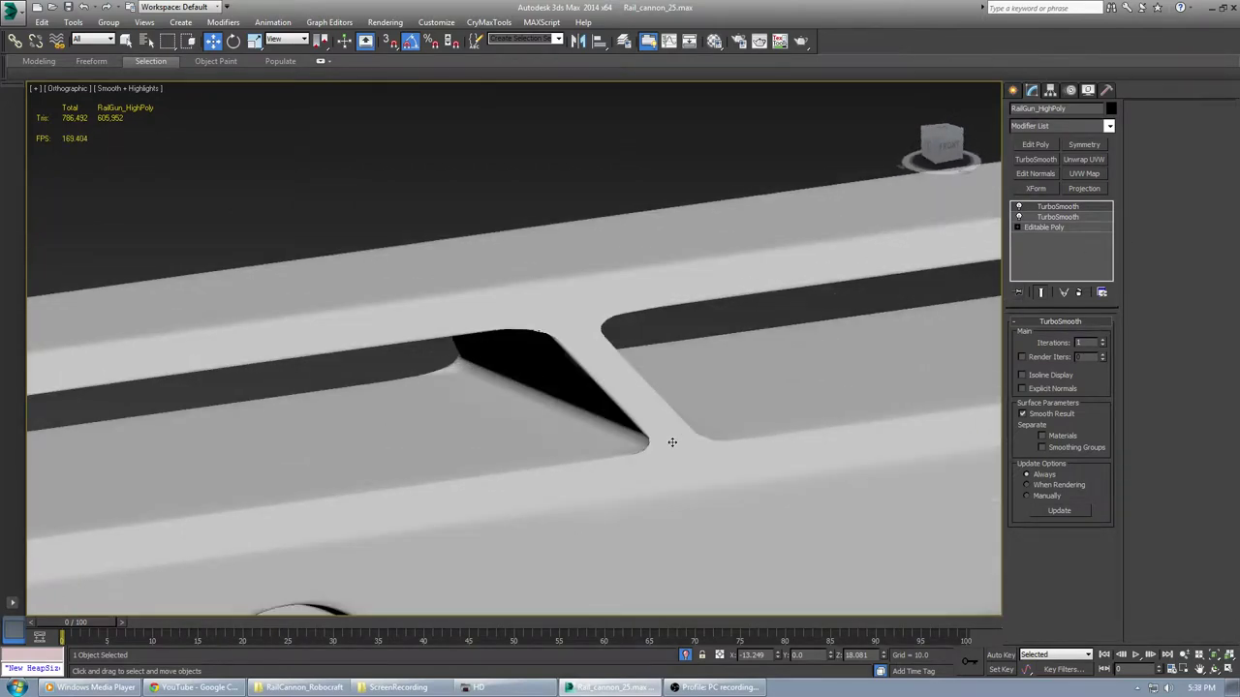
# Delete the upper TurboSmooth modifier from the rail gun's stack and select the base Editable Poly level
pyautogui.rightClick(1062, 211)
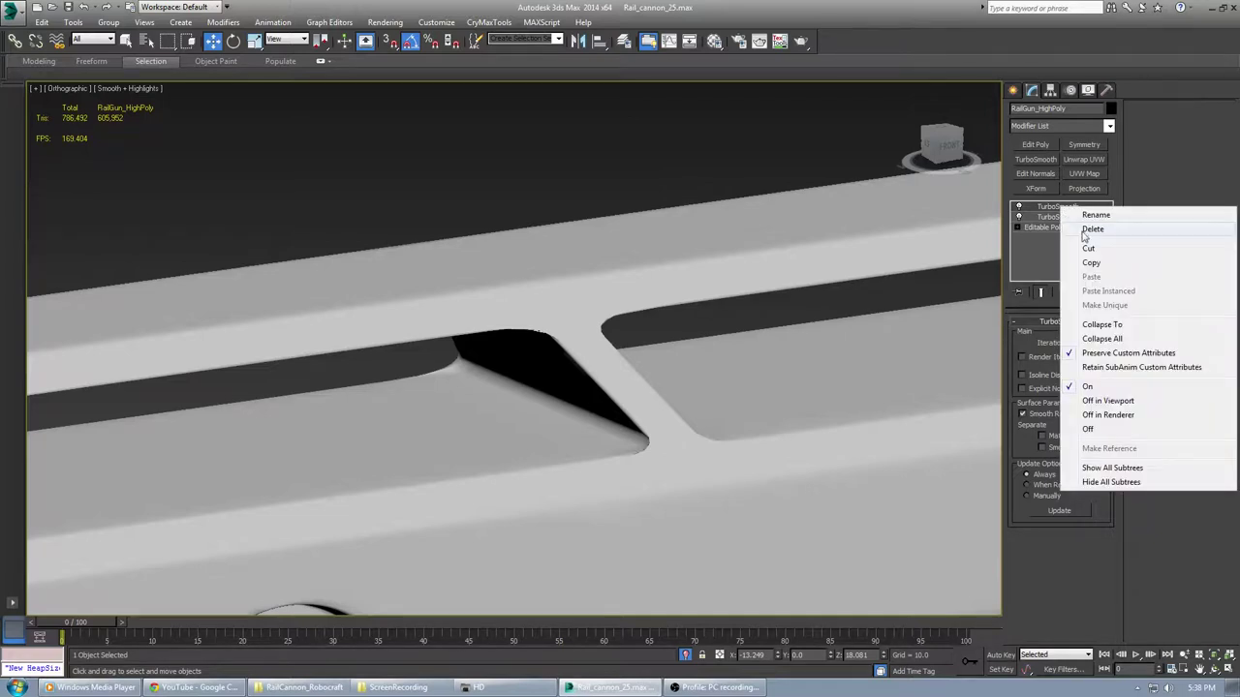
pyautogui.click(1092, 229)
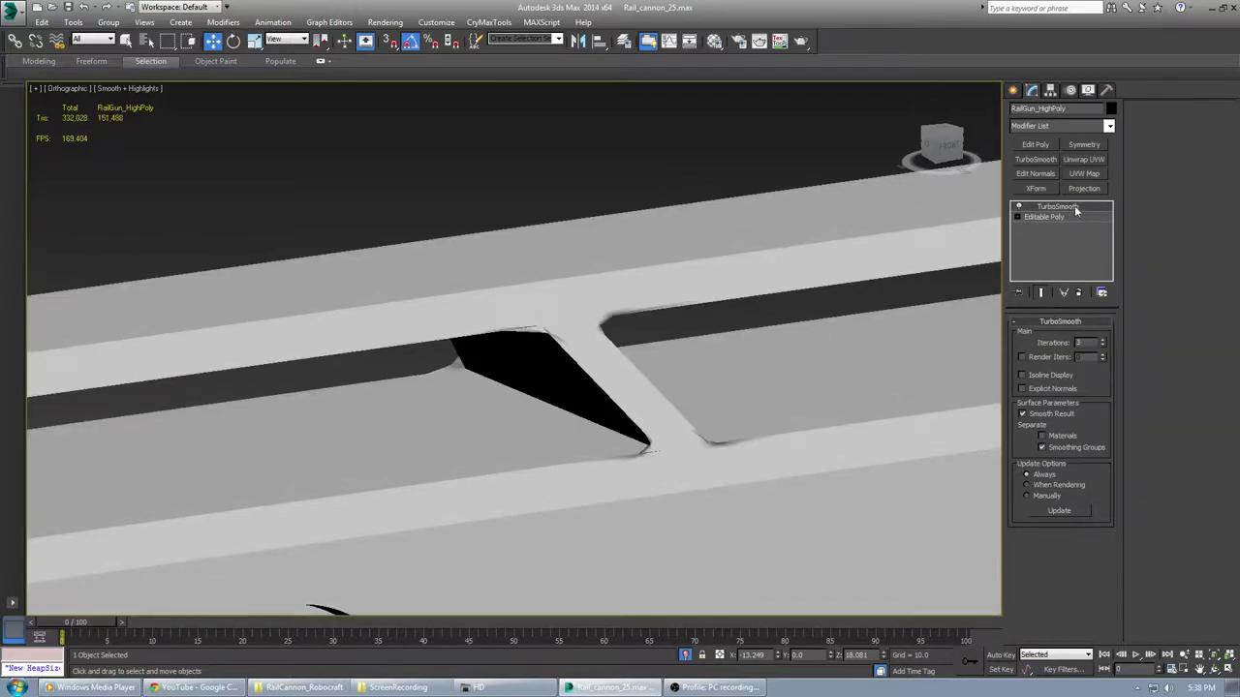
pyautogui.keyDown('alt'); pyautogui.moveTo(507, 351); pyautogui.dragTo(1081, 322, button='middle'); pyautogui.keyUp('alt')
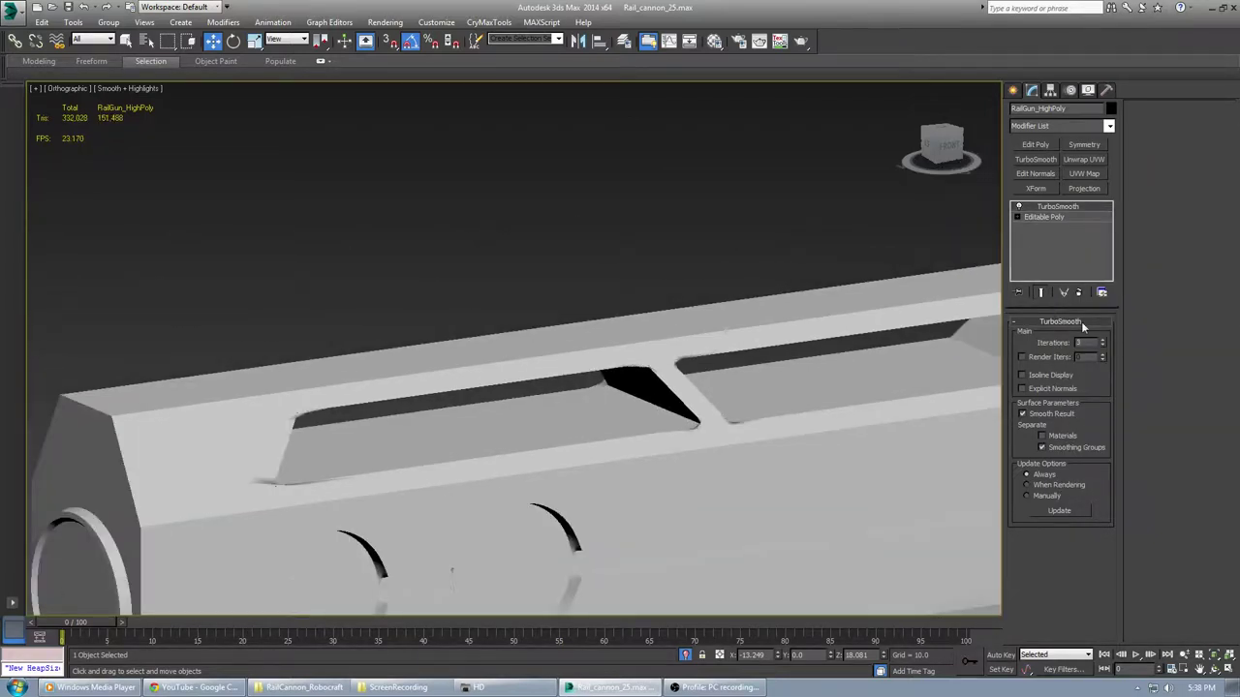
pyautogui.click(1046, 216)
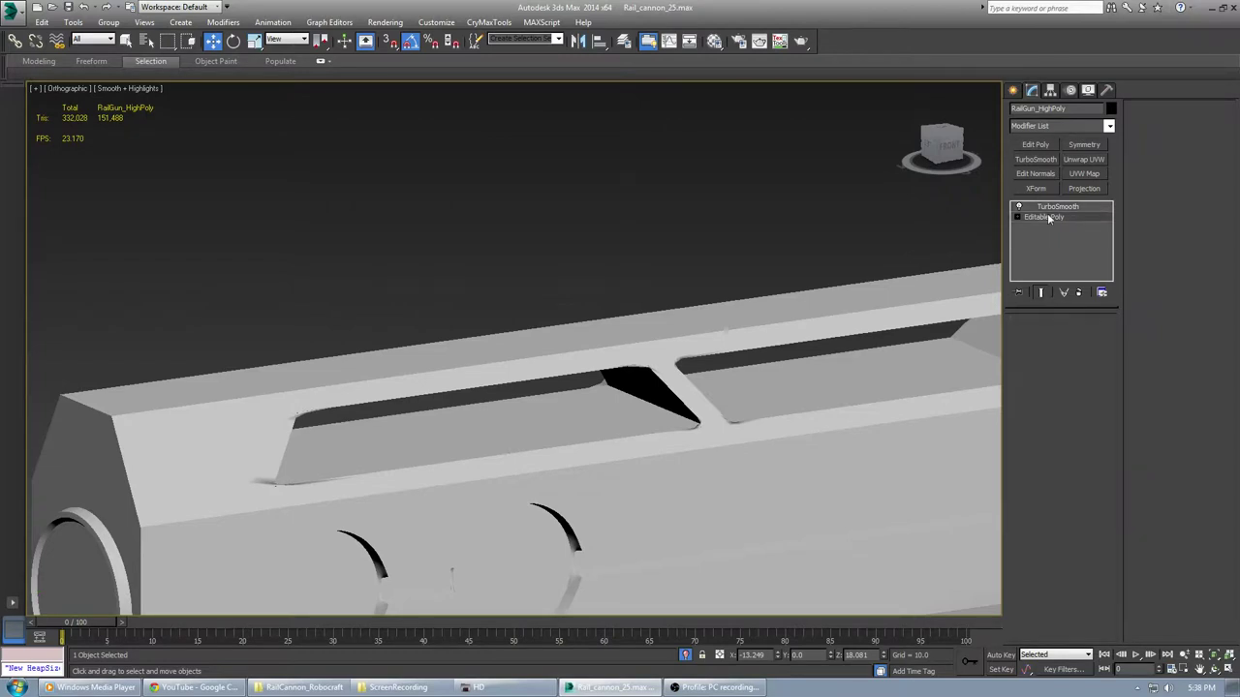
# Show the base mesh's edged faces, connect the upper rail's lengthwise edges with a cross edge, and move it toward the first opening's front corner
pyautogui.keyDown('alt'); pyautogui.moveTo(439, 364); pyautogui.dragTo(521, 389, button='middle'); pyautogui.keyUp('alt')
pyautogui.click(1044, 294)
pyautogui.press('F4')
pyautogui.press('2')
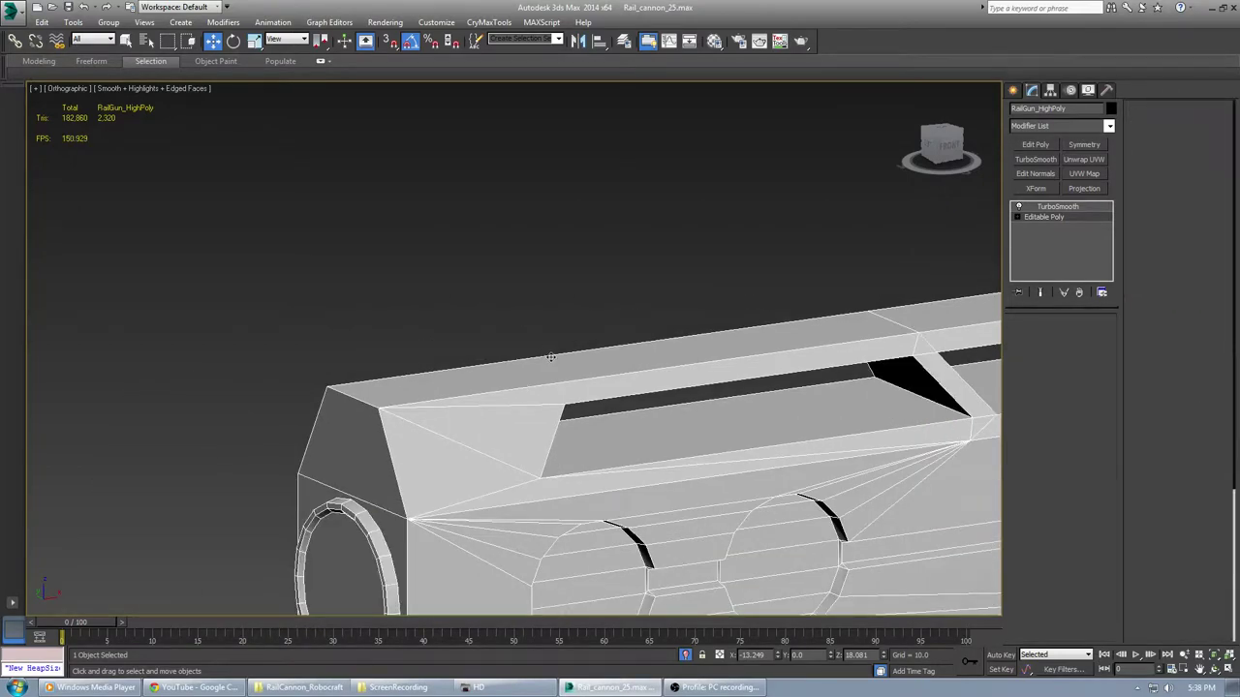
pyautogui.click(950, 152)
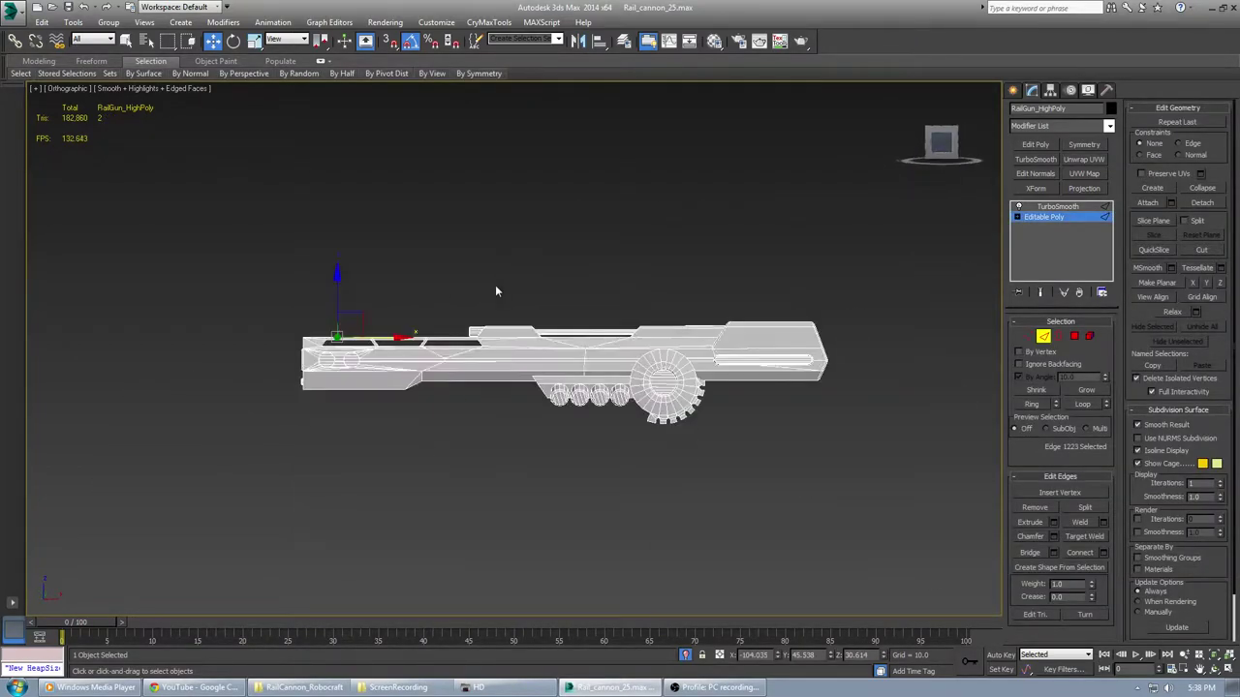
pyautogui.scroll(10, 495, 284)
pyautogui.hotkey('ctrl', 'shift', 'e')
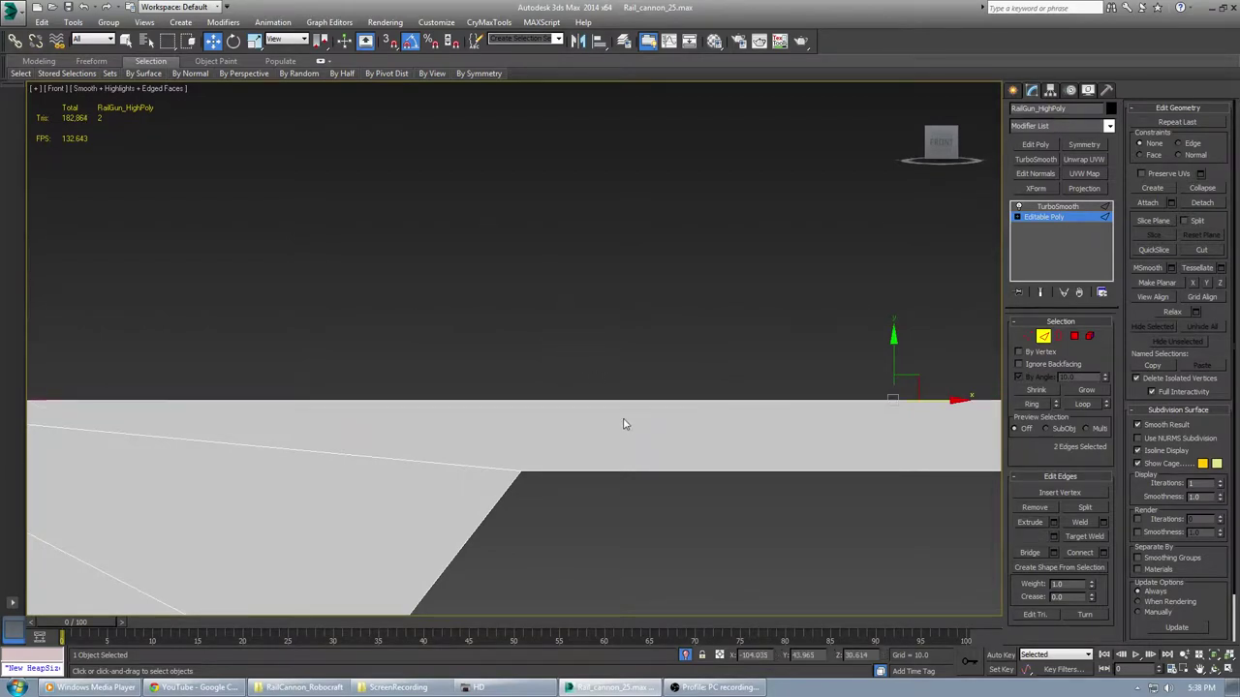
pyautogui.scroll(-3, 639, 415)
pyautogui.click(581, 401)
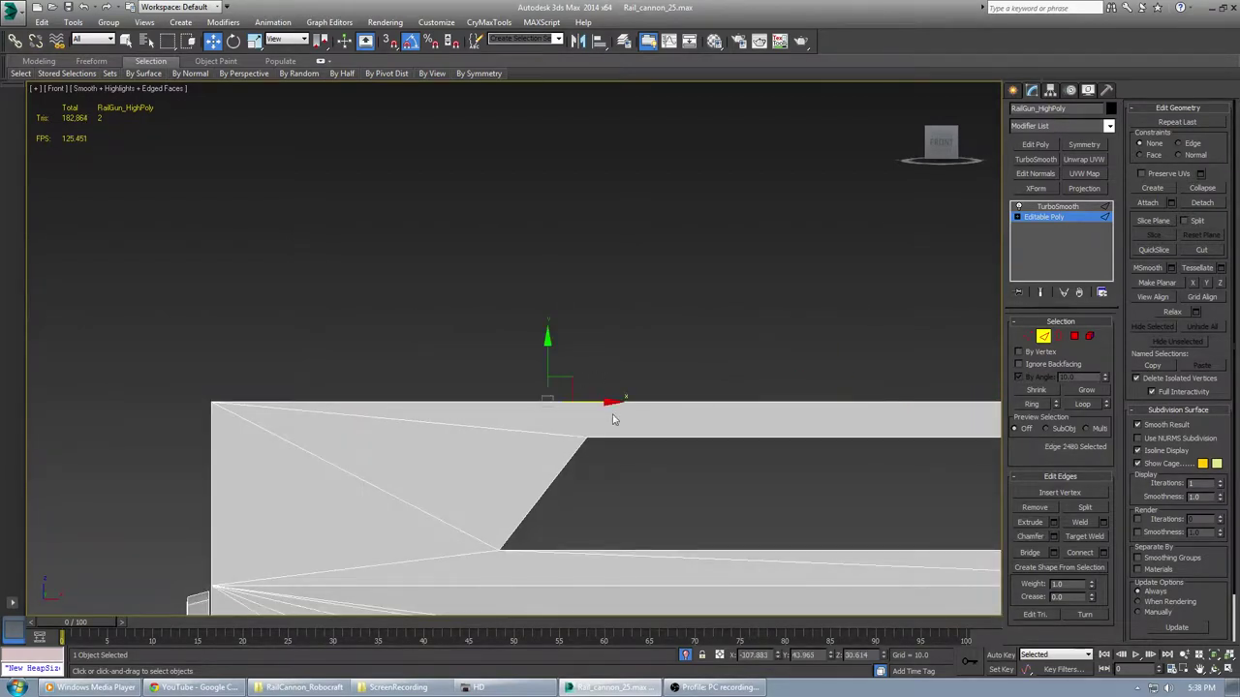
# Connect the new cross edge's end vertices to the adjacent opening corner vertices on both sides of the upper rail
pyautogui.keyDown('alt'); pyautogui.moveTo(581, 401); pyautogui.dragTo(596, 445, button='middle'); pyautogui.keyUp('alt')
pyautogui.press('1')
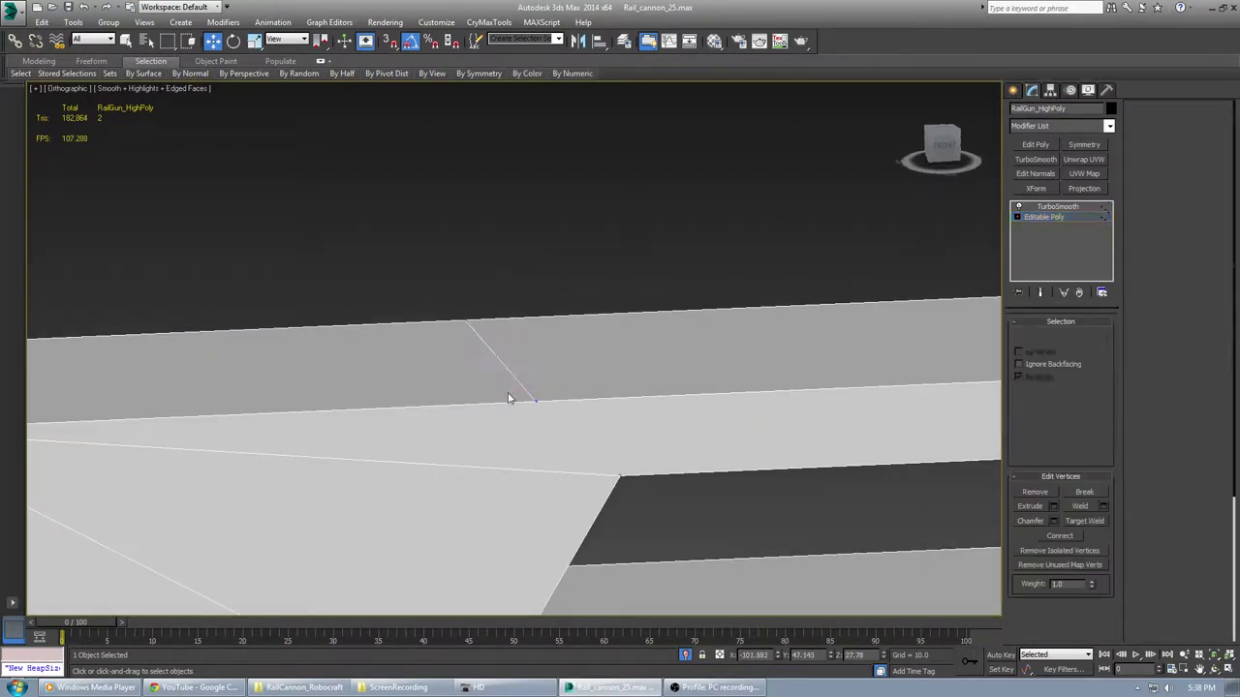
pyautogui.moveTo(509, 389); pyautogui.dragTo(729, 520)
pyautogui.keyDown('alt'); pyautogui.moveTo(729, 520); pyautogui.dragTo(798, 493, button='middle'); pyautogui.keyUp('alt')
pyautogui.moveTo(368, 538); pyautogui.dragTo(405, 488, button='middle')
pyautogui.keyDown('ctrl'); pyautogui.moveTo(512, 536); pyautogui.dragTo(524, 543); pyautogui.keyUp('ctrl')
pyautogui.hotkey('ctrl', 'shift', 'e')
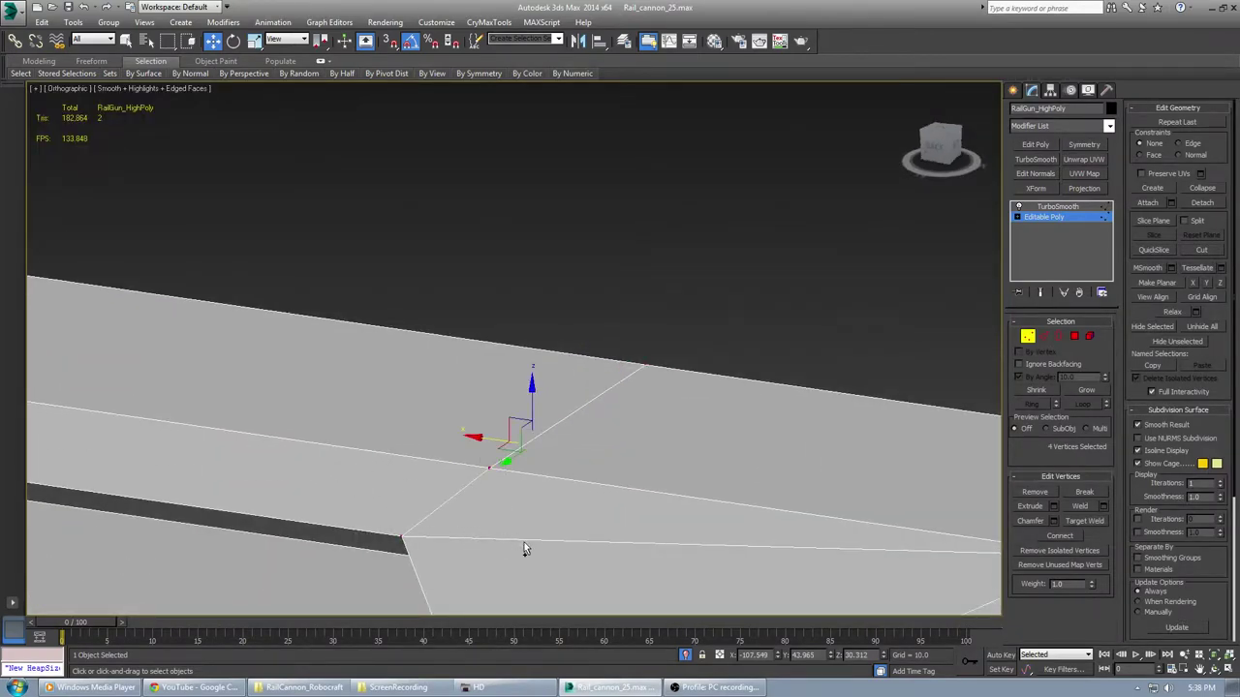
pyautogui.scroll(-4, 524, 542)
pyautogui.keyDown('alt'); pyautogui.moveTo(640, 488); pyautogui.dragTo(654, 314, button='middle'); pyautogui.keyUp('alt')
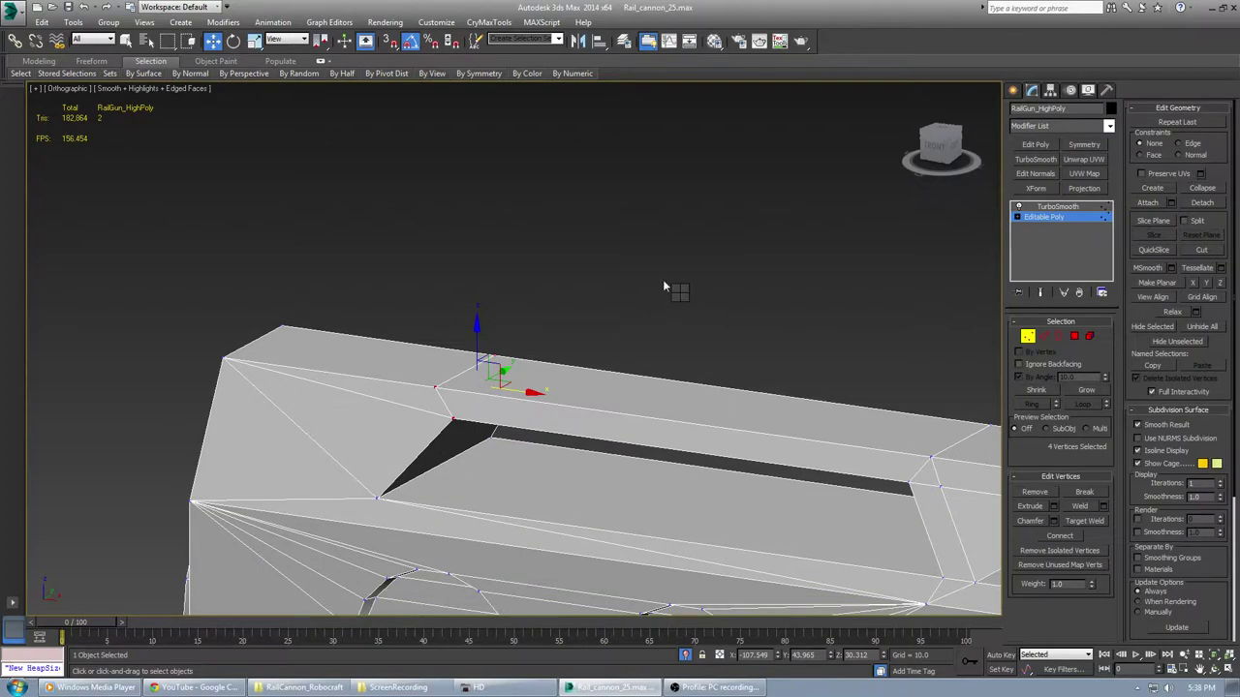
pyautogui.press('1')
# Deselect the rail gun and examine the smoothed wireframe around the muzzle end and the struts between the barrel openings
pyautogui.click(754, 295)
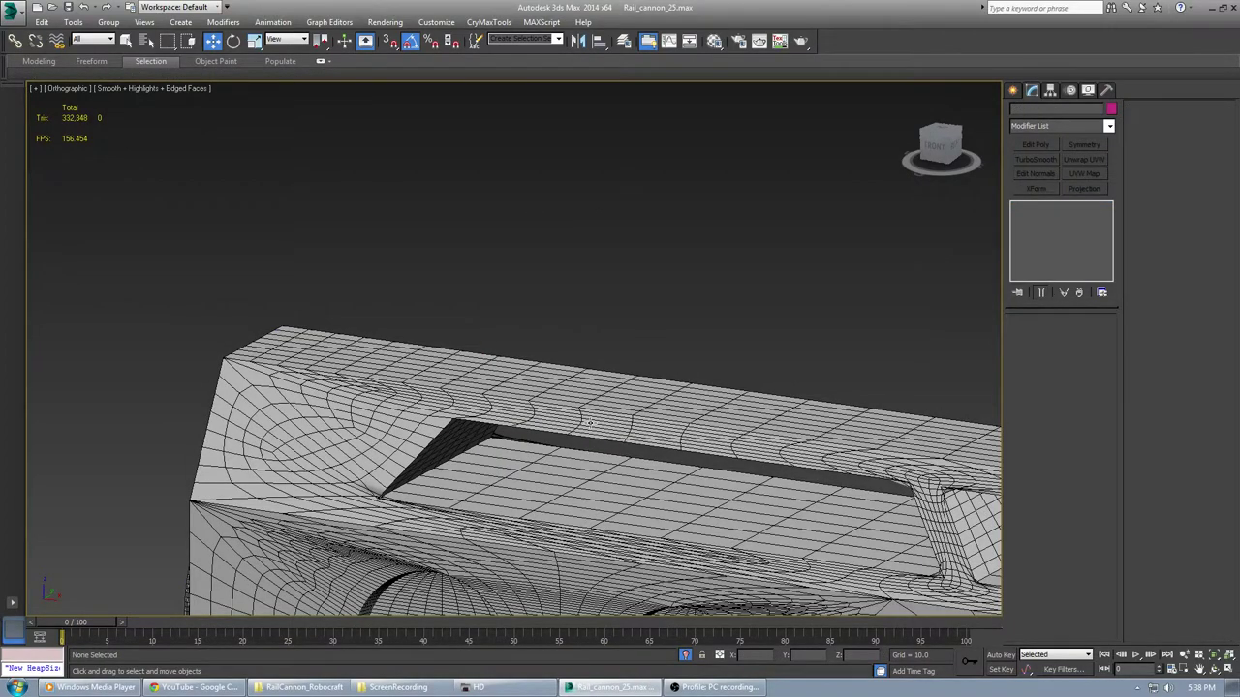
pyautogui.scroll(4, 590, 422)
pyautogui.press('z')
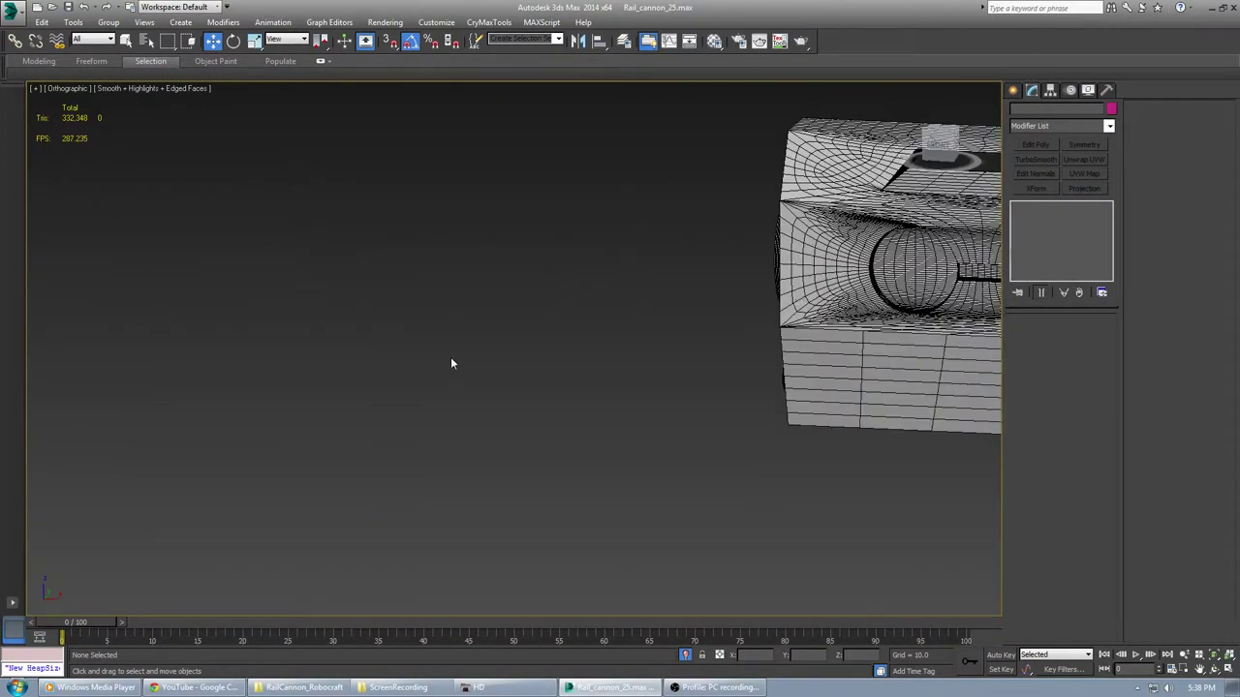
pyautogui.scroll(5, 570, 296)
pyautogui.scroll(-4, 630, 339)
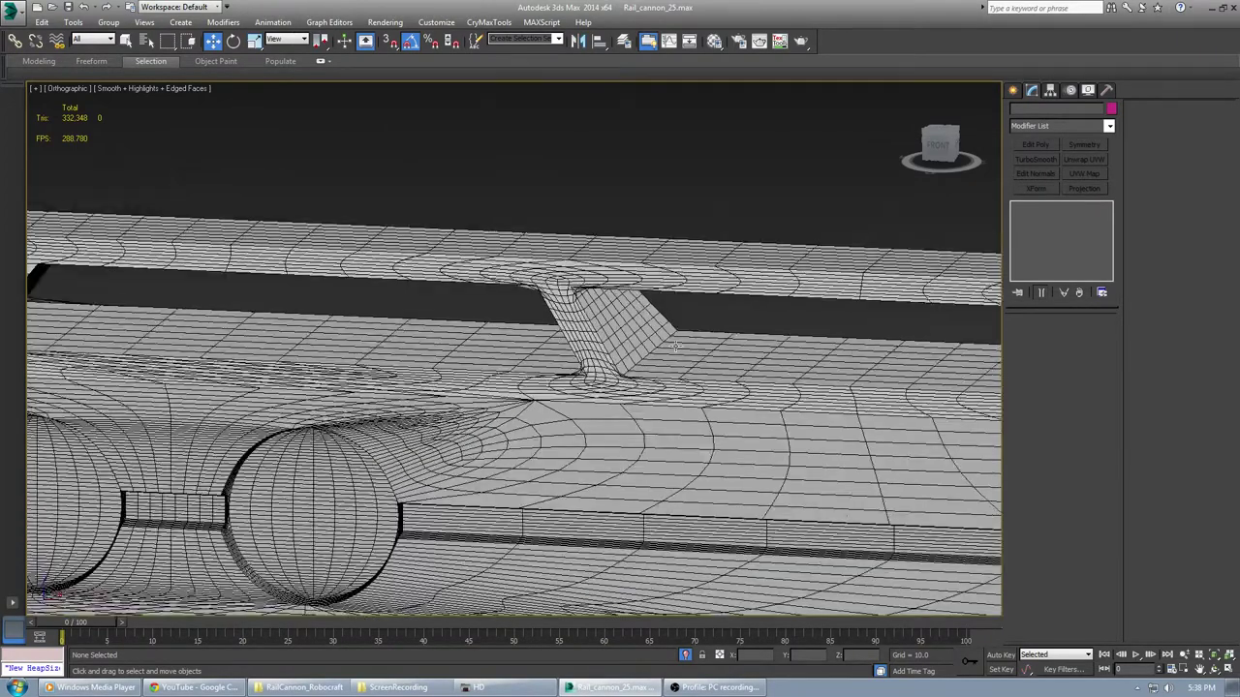
pyautogui.moveTo(668, 354); pyautogui.dragTo(521, 360, button='middle')
pyautogui.moveTo(765, 375); pyautogui.dragTo(504, 378, button='middle')
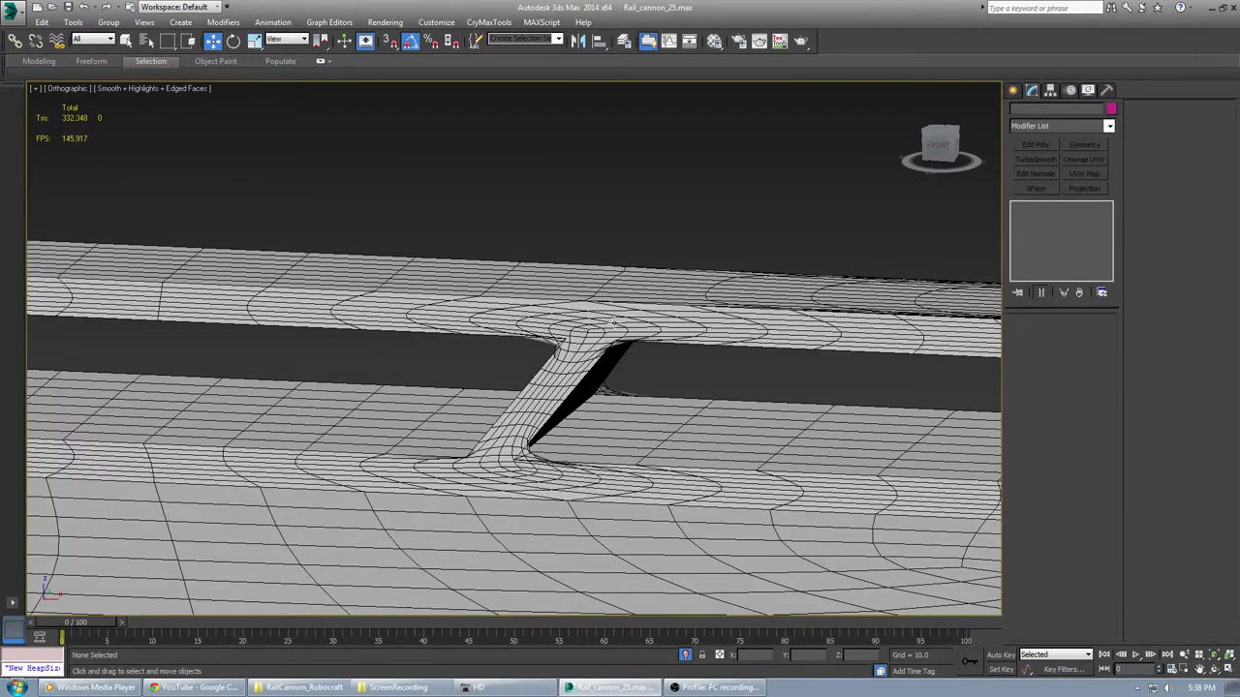
pyautogui.click(937, 144)
pyautogui.scroll(8, 574, 273)
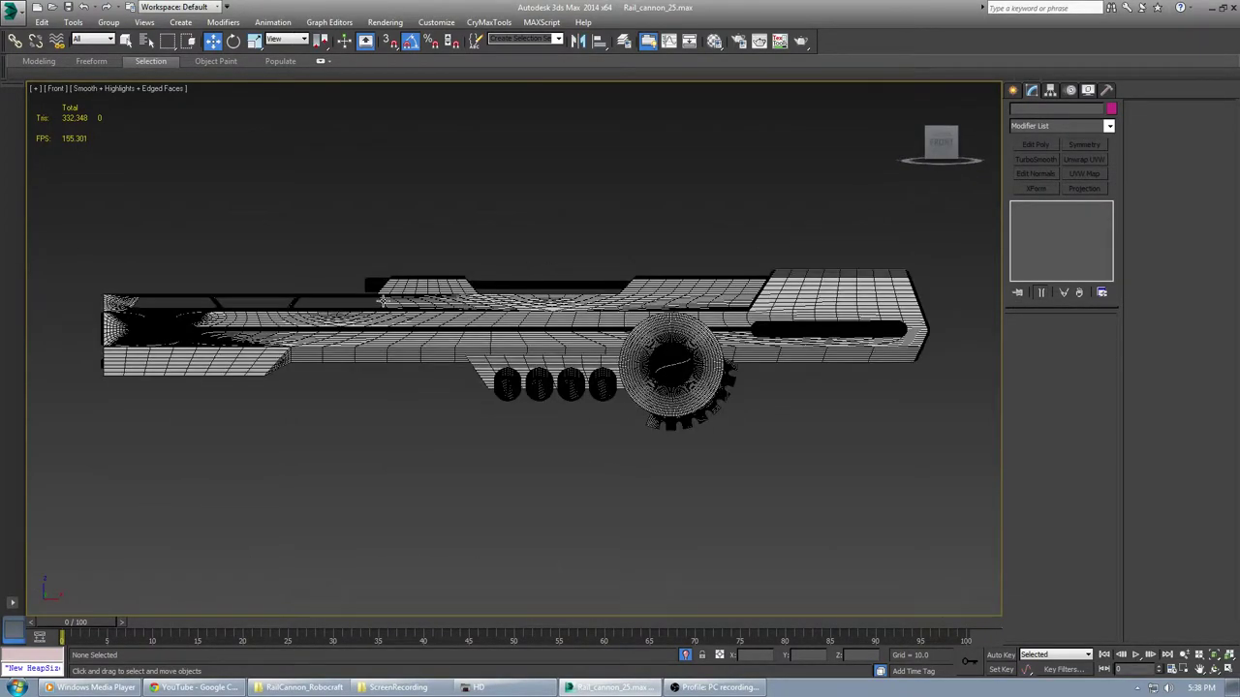
pyautogui.scroll(5, 500, 436)
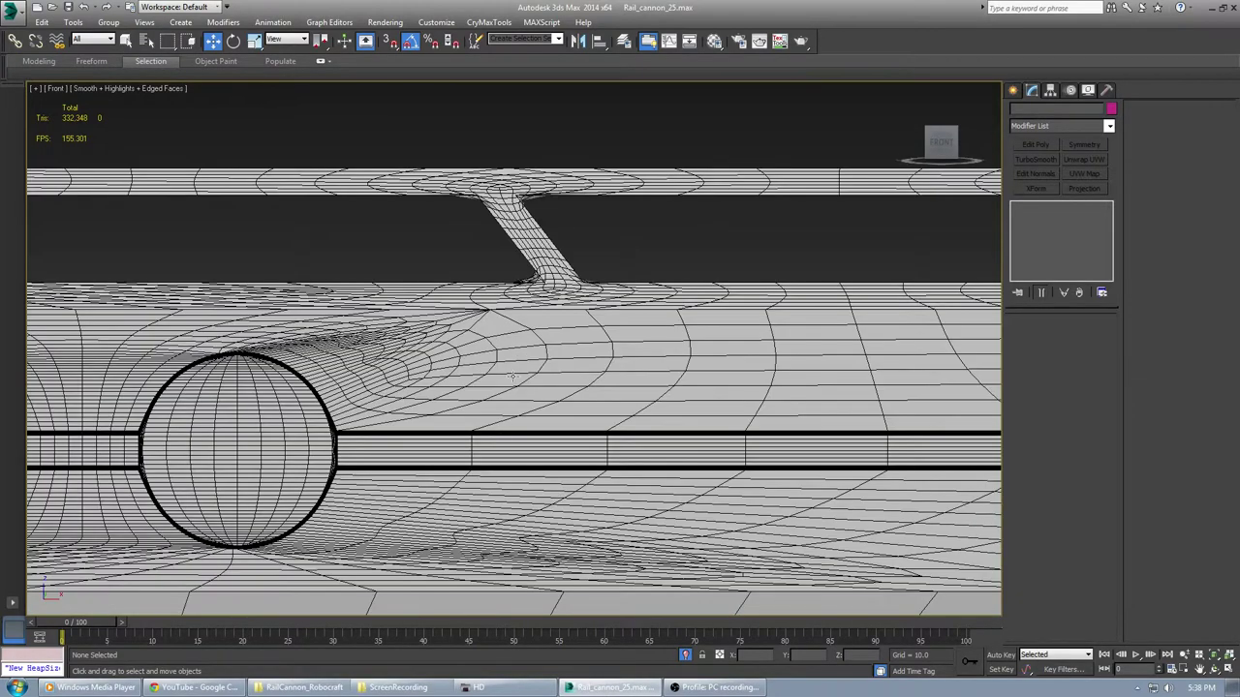
pyautogui.moveTo(522, 327); pyautogui.dragTo(513, 436, button='middle')
# Select the rail gun, enable Isoline Display on its TurboSmooth modifier, and inspect the first strut's joints
pyautogui.click(894, 389)
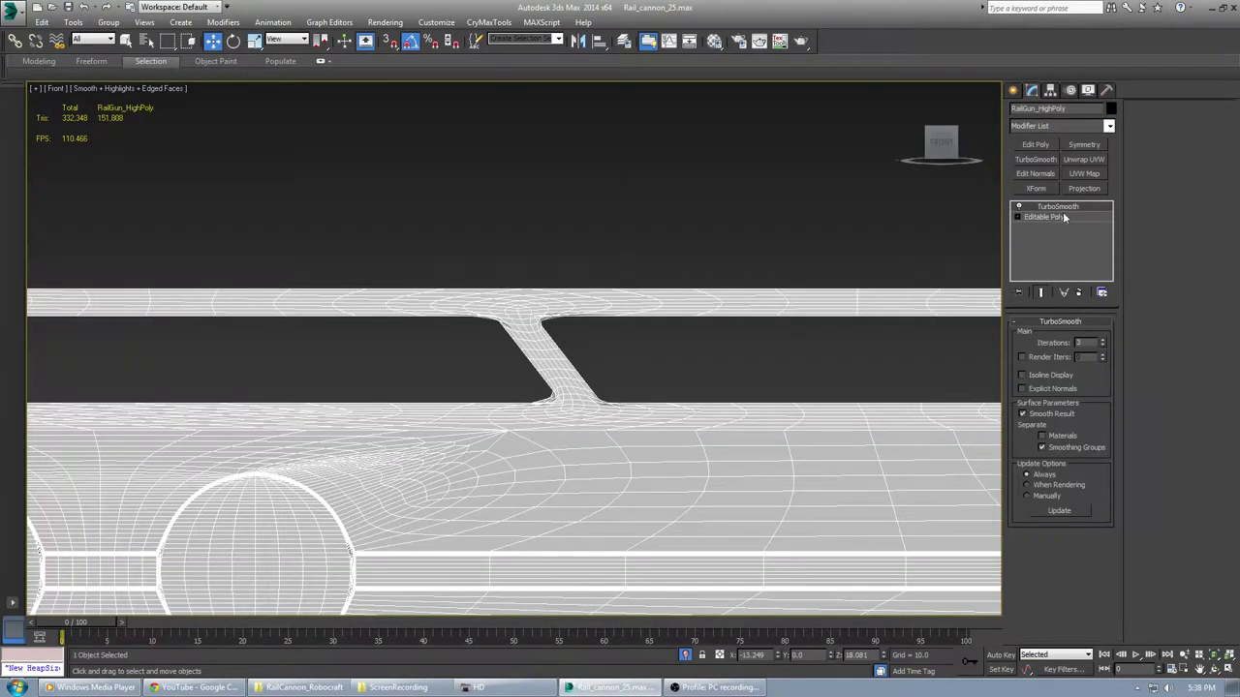
pyautogui.click(1052, 377)
pyautogui.moveTo(609, 360); pyautogui.dragTo(635, 372, button='middle')
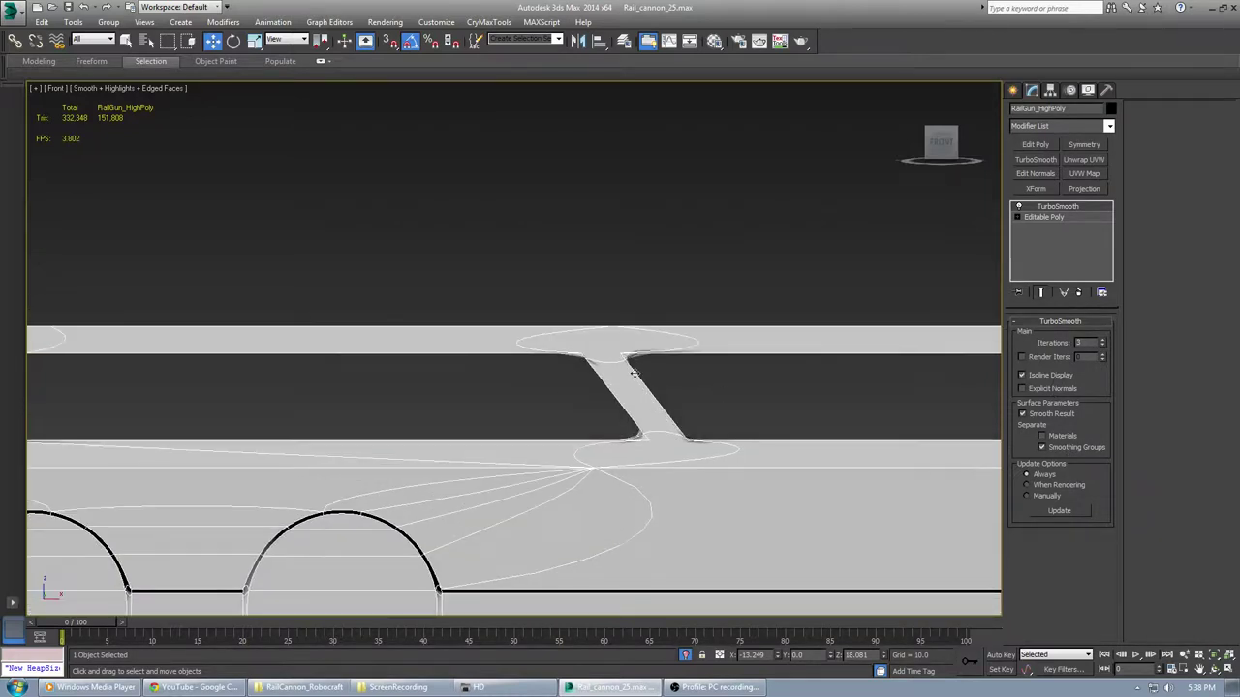
pyautogui.scroll(6, 634, 373)
pyautogui.scroll(-3, 581, 329)
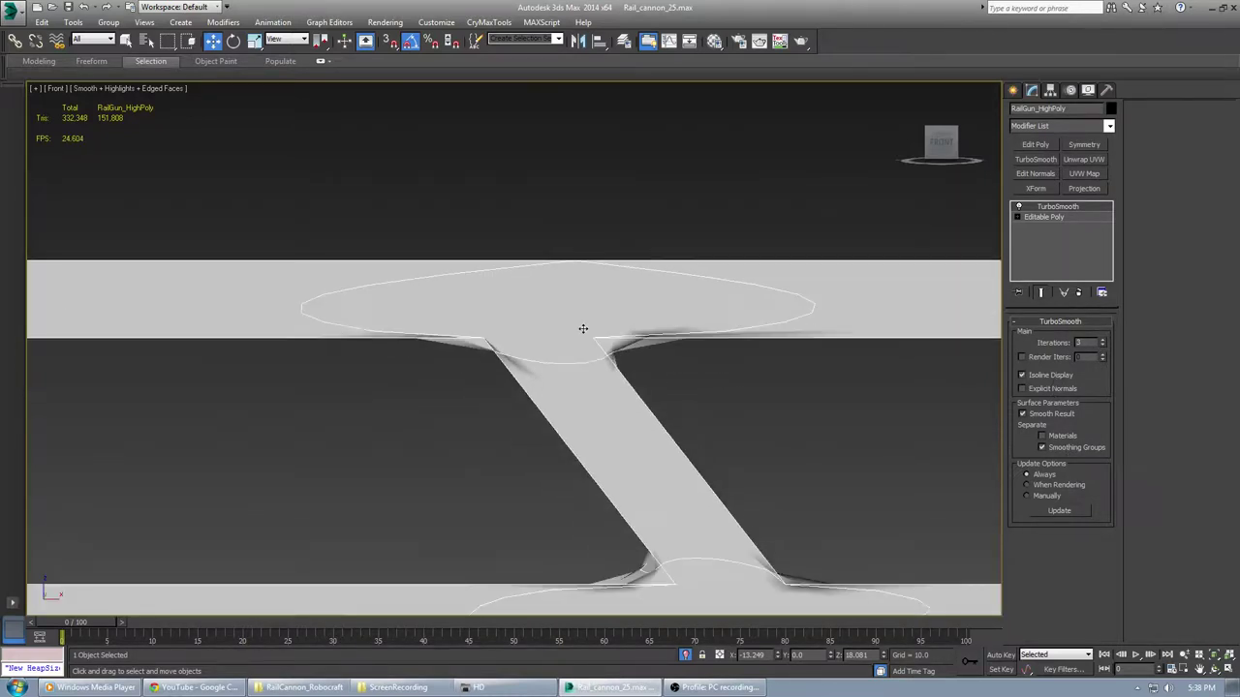
# Select the barrel's lengthwise edges below the first two struts in the base mesh and connect them with a new edge loop
pyautogui.click(1056, 217)
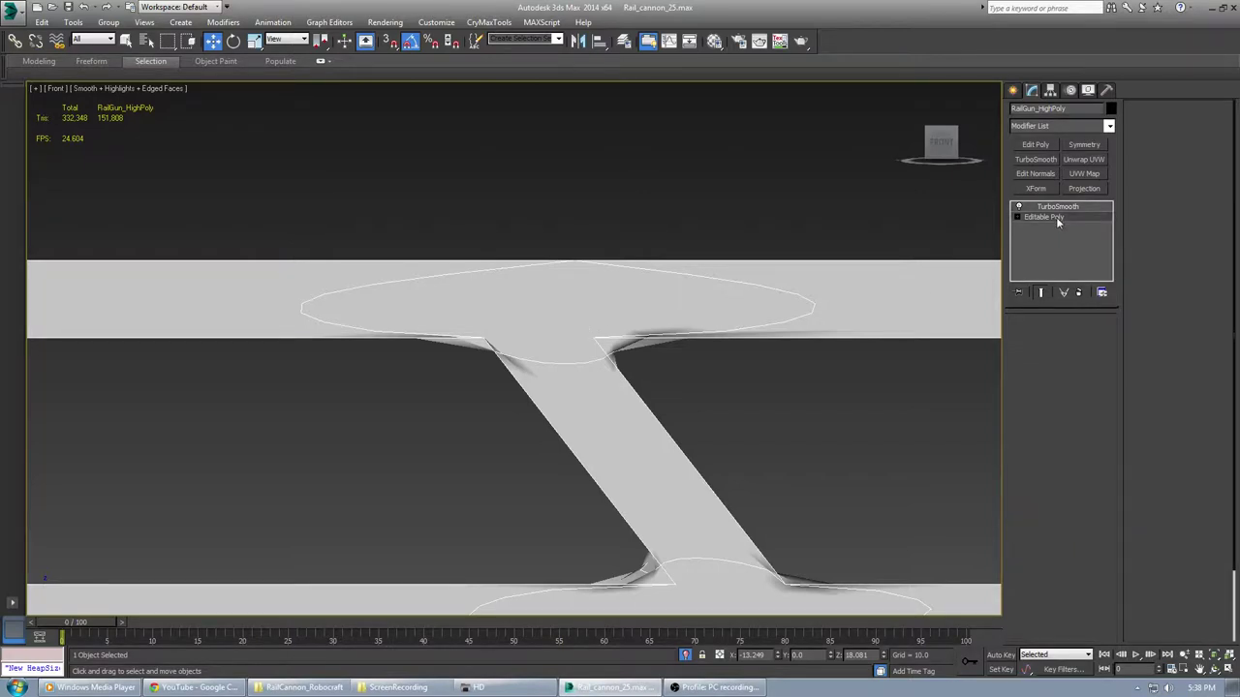
pyautogui.scroll(-3, 548, 335)
pyautogui.moveTo(548, 335); pyautogui.dragTo(954, 401, button='middle')
pyautogui.scroll(-3, 623, 394)
pyautogui.scroll(3, 620, 397)
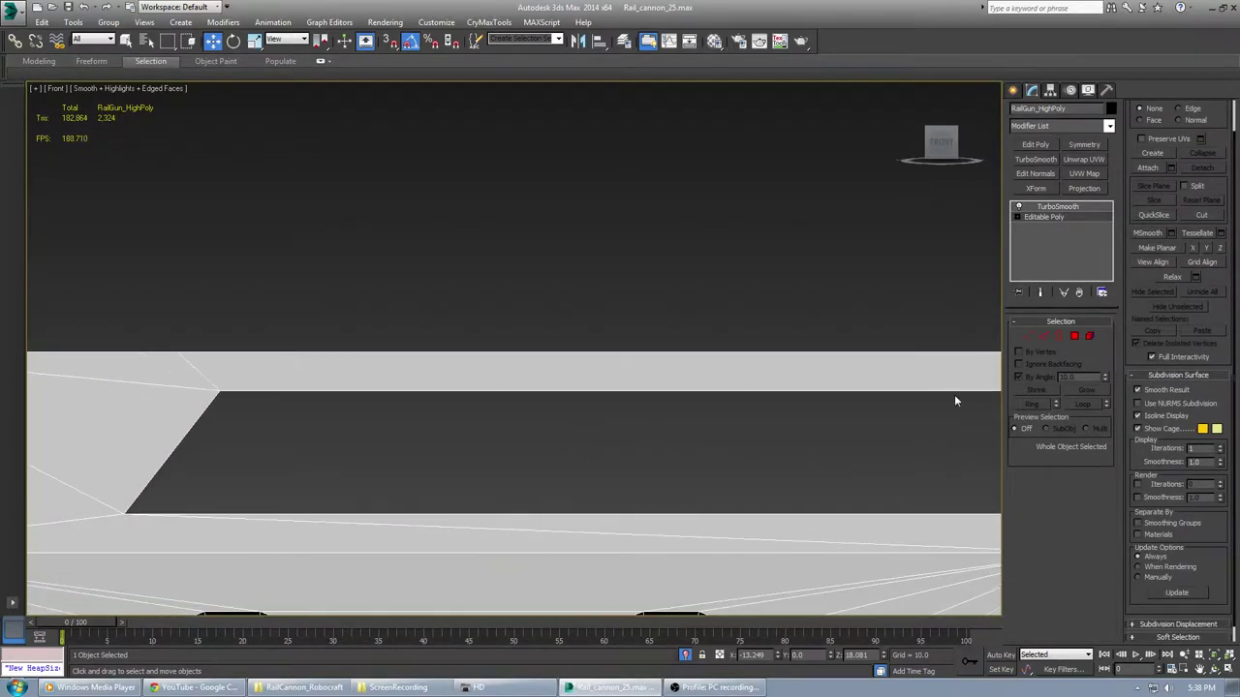
pyautogui.scroll(-3, 954, 400)
pyautogui.moveTo(545, 455); pyautogui.dragTo(396, 349, button='middle')
pyautogui.scroll(-3, 468, 356)
pyautogui.moveTo(813, 337); pyautogui.dragTo(749, 305, button='middle')
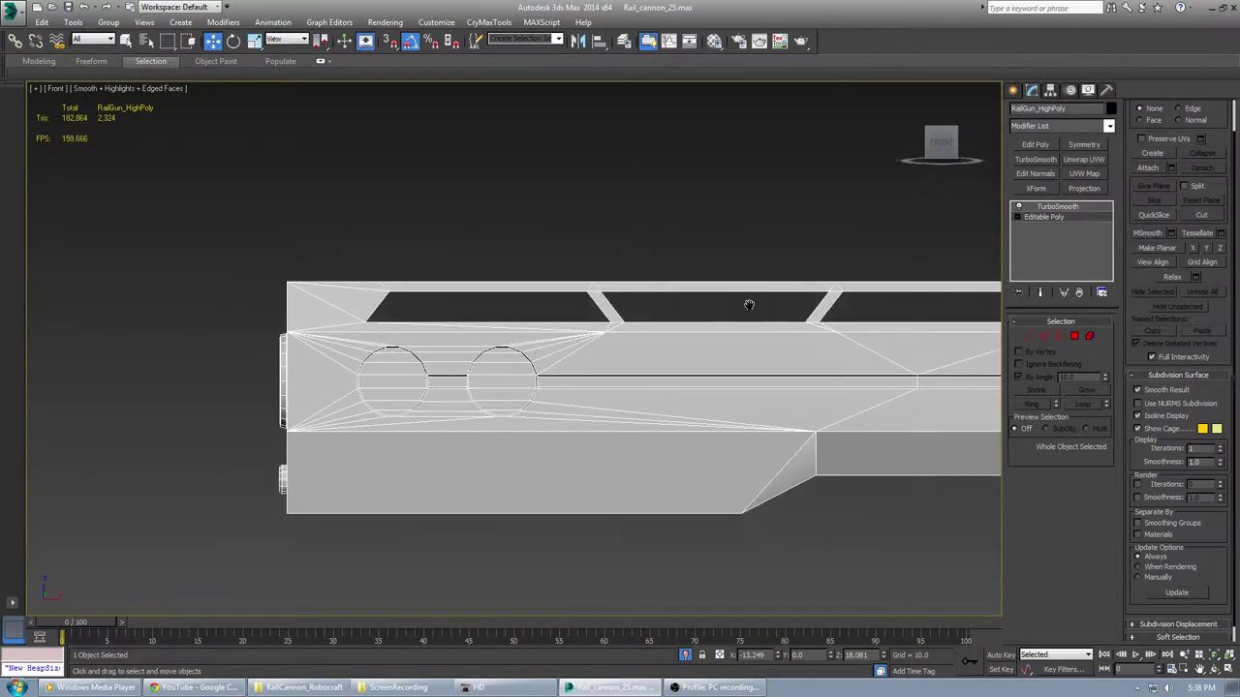
pyautogui.press('2')
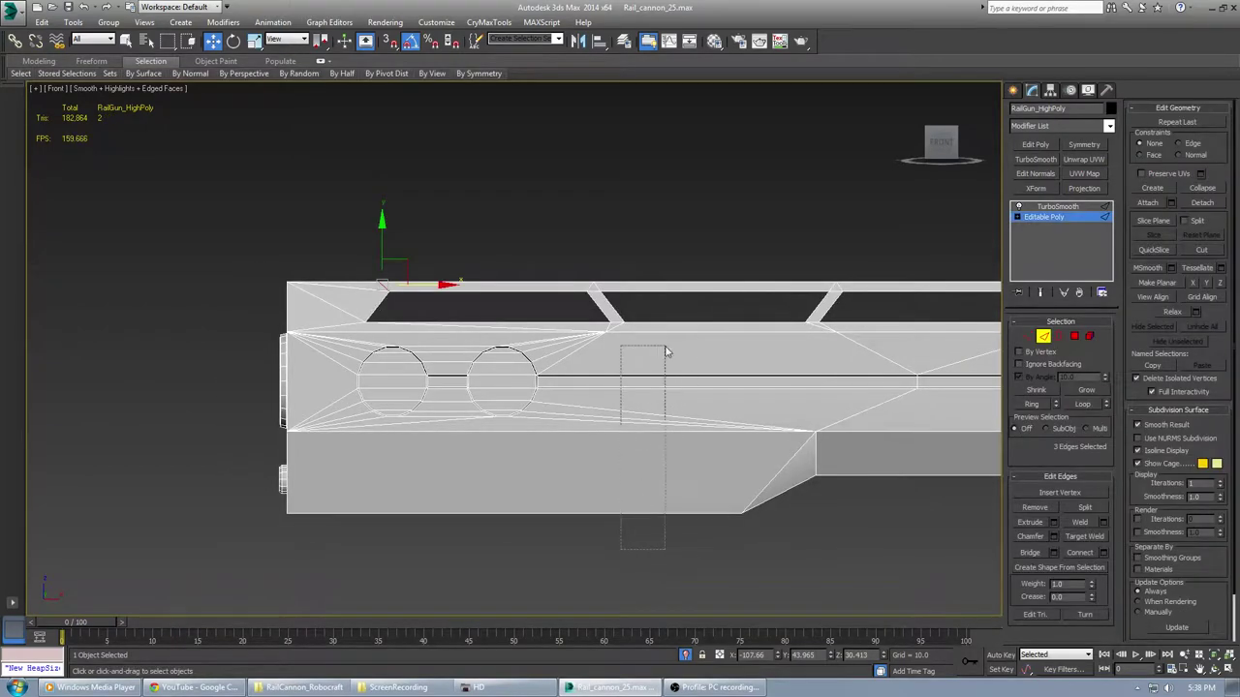
pyautogui.doubleClick(659, 335)
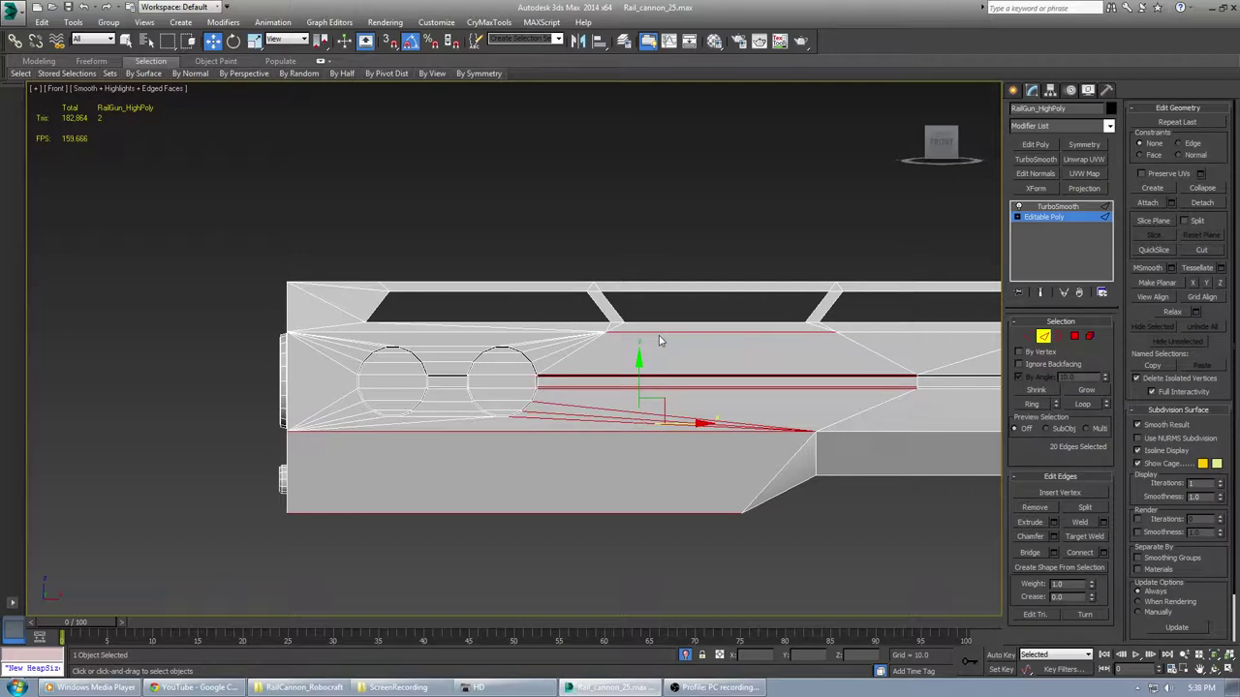
pyautogui.hotkey('ctrl', 'shift', 'e')
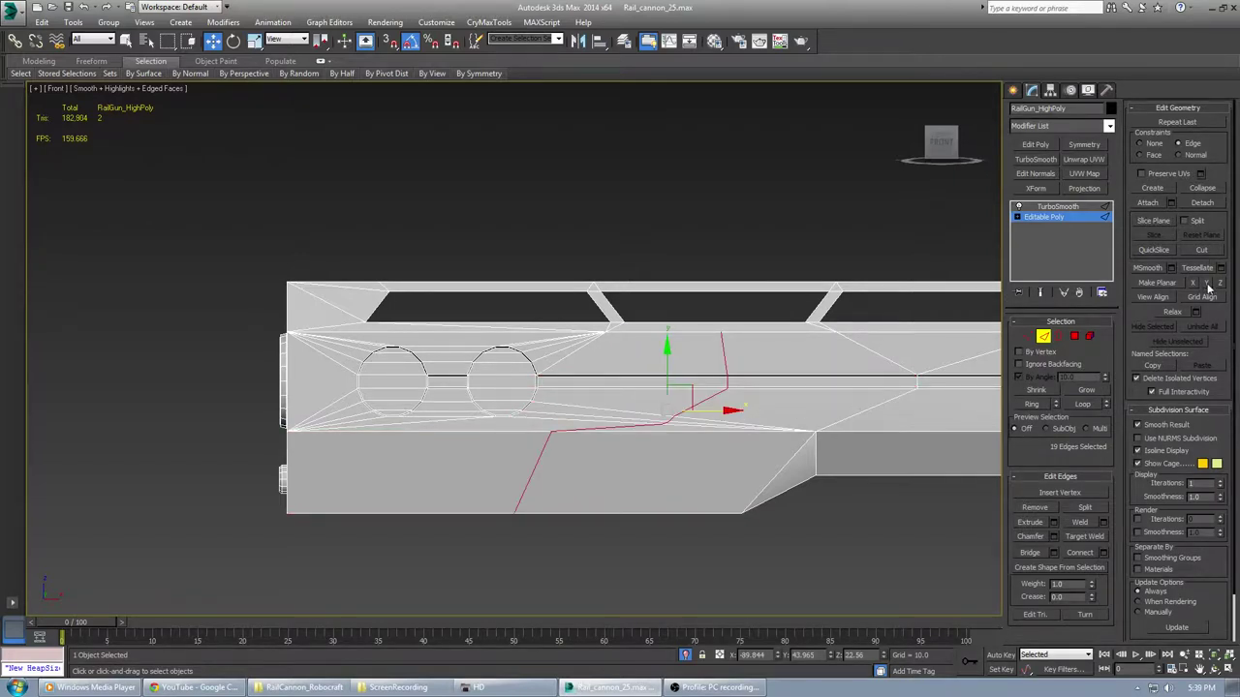
# Make the new edge loop planar along X and slide it toward the first strut's foot with the Edge constraint
pyautogui.click(1208, 287)
pyautogui.hotkey('ctrl', 'z')
pyautogui.click(1191, 282)
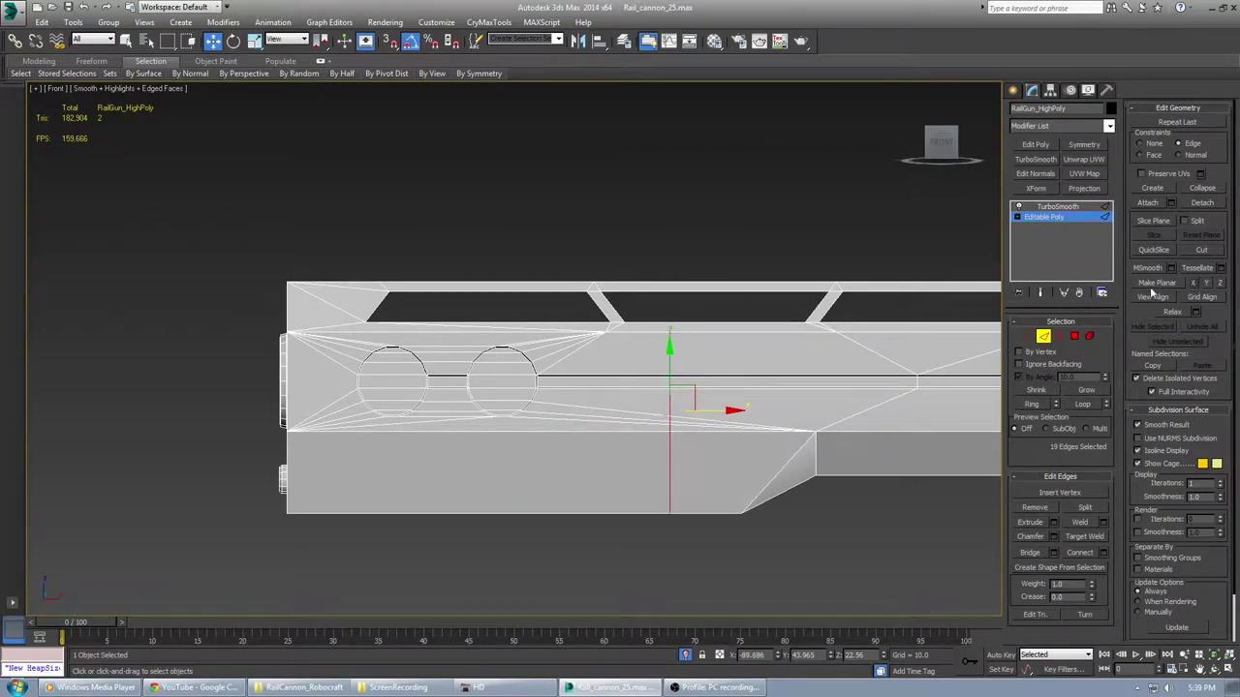
pyautogui.moveTo(707, 419); pyautogui.dragTo(664, 411)
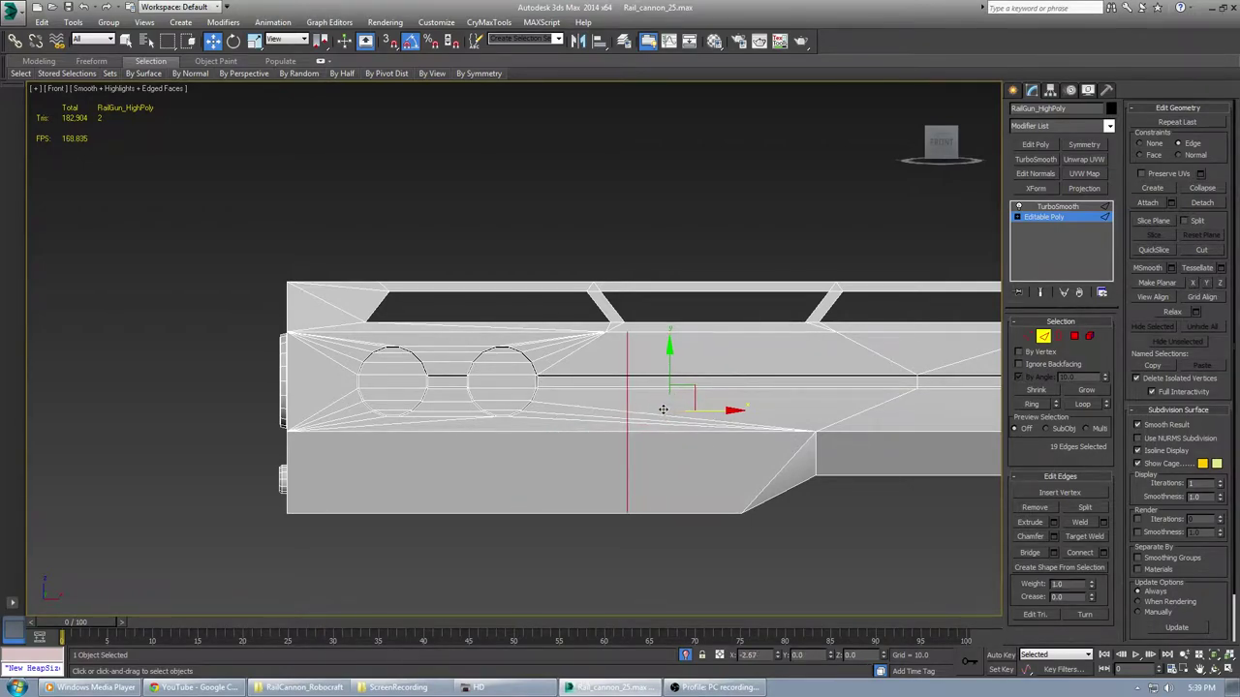
# Connect the top vertices of the new loop to the rear corner vertices at the first strut's foot
pyautogui.scroll(10, 626, 308)
pyautogui.moveTo(634, 373); pyautogui.dragTo(630, 342, button='middle')
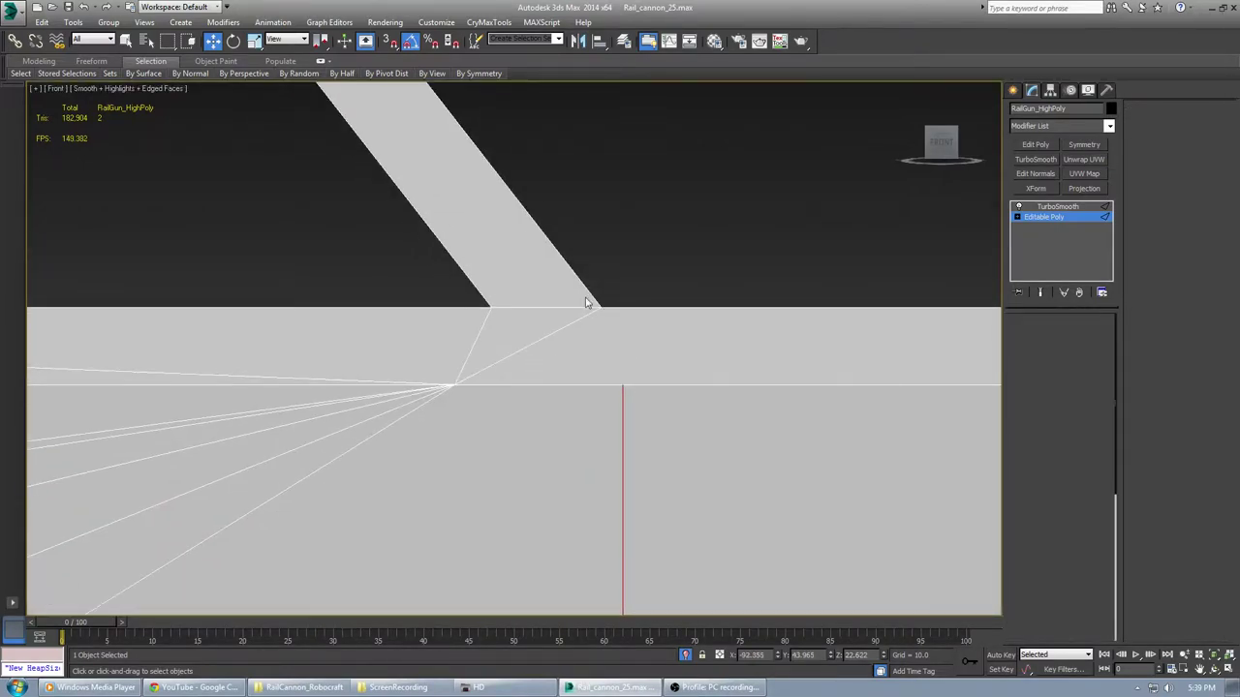
pyautogui.press('1')
pyautogui.moveTo(583, 296); pyautogui.dragTo(669, 434)
pyautogui.scroll(-3, 667, 427)
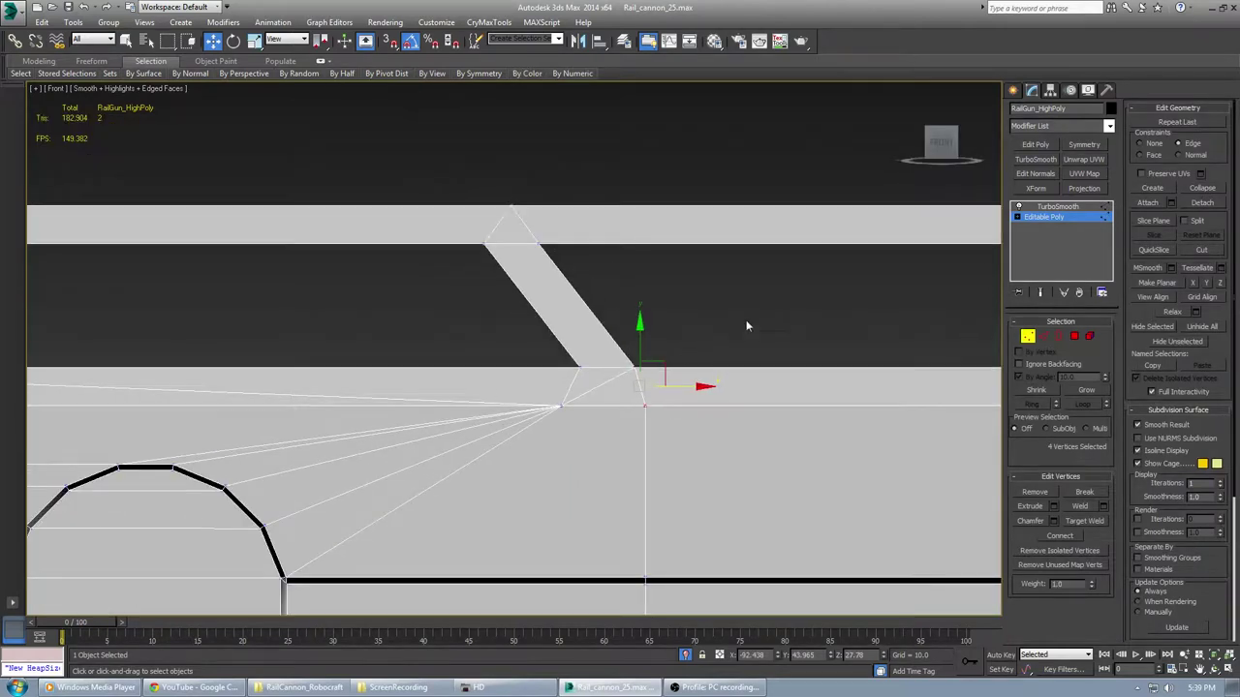
pyautogui.click(773, 331)
pyautogui.press('1')
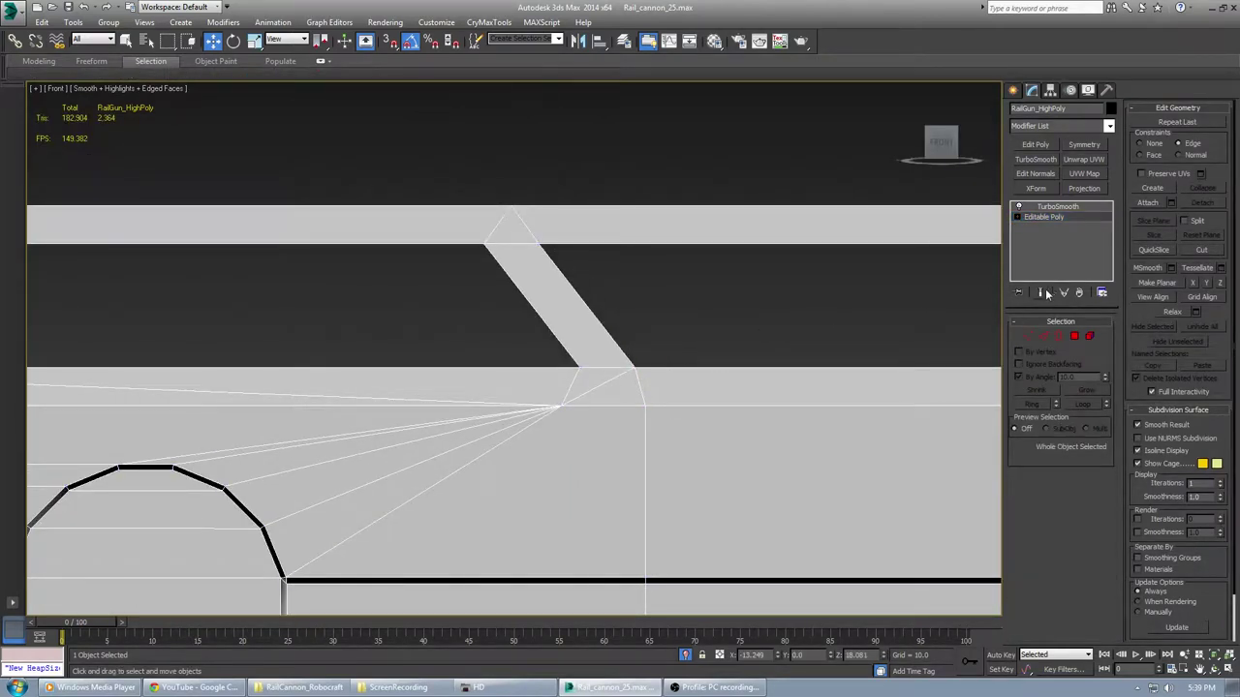
# Show the smoothed end result and compare the corners at the feet of the first and second struts
pyautogui.click(1043, 292)
pyautogui.scroll(-2, 631, 340)
pyautogui.scroll(8, 631, 354)
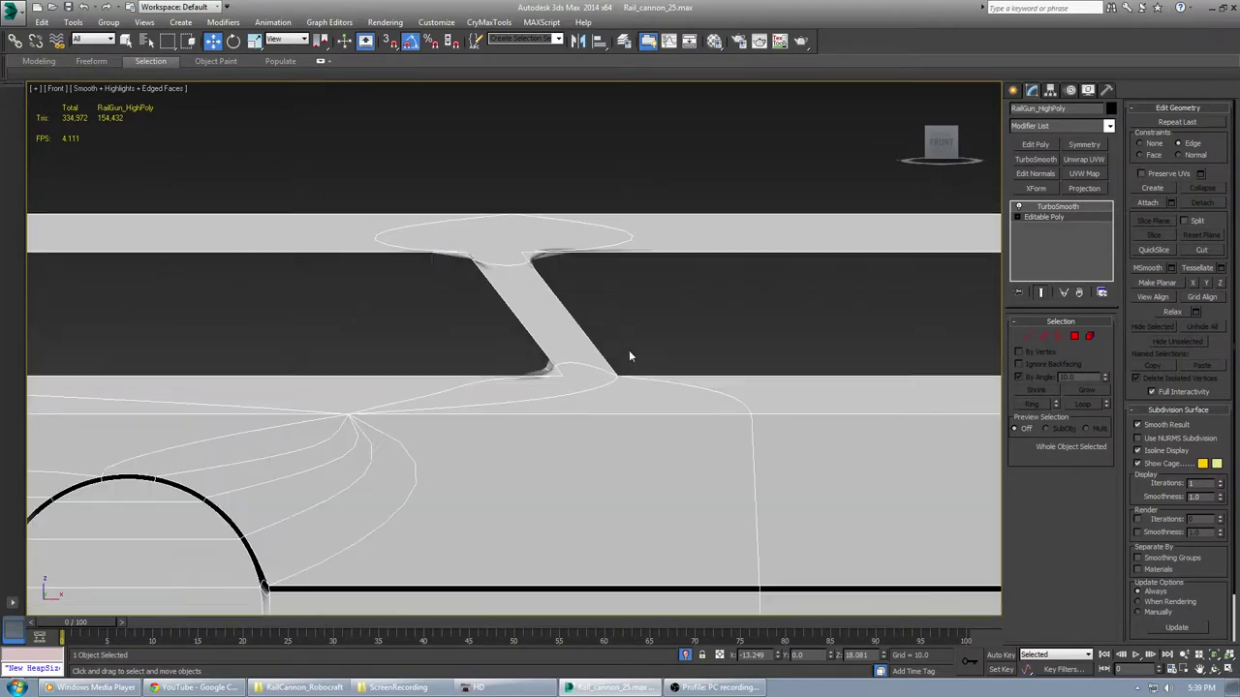
pyautogui.scroll(-8, 608, 400)
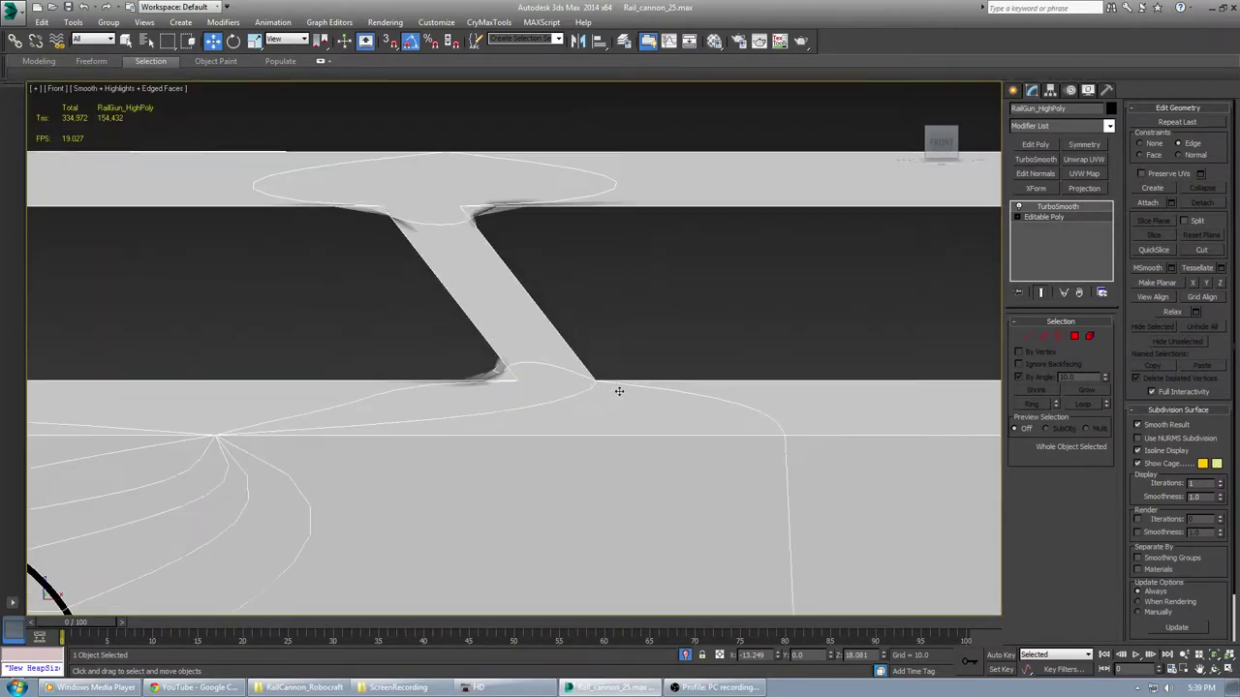
pyautogui.scroll(6, 616, 367)
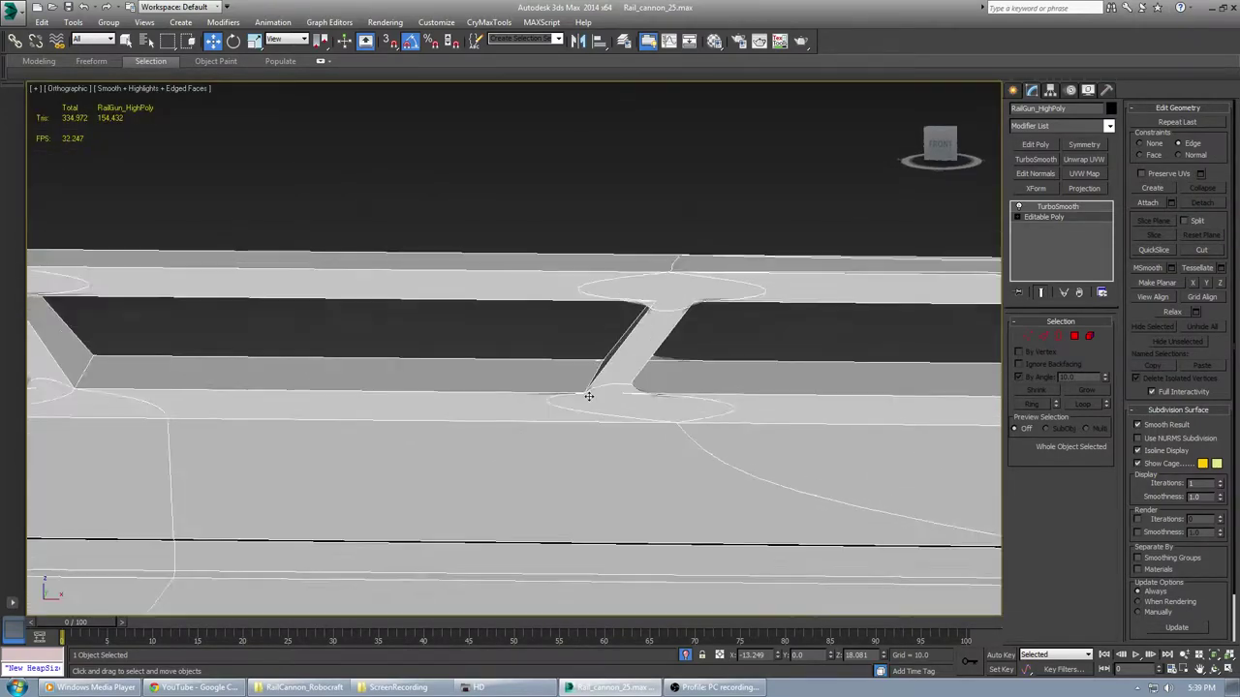
pyautogui.scroll(1, 598, 384)
pyautogui.scroll(-7, 608, 381)
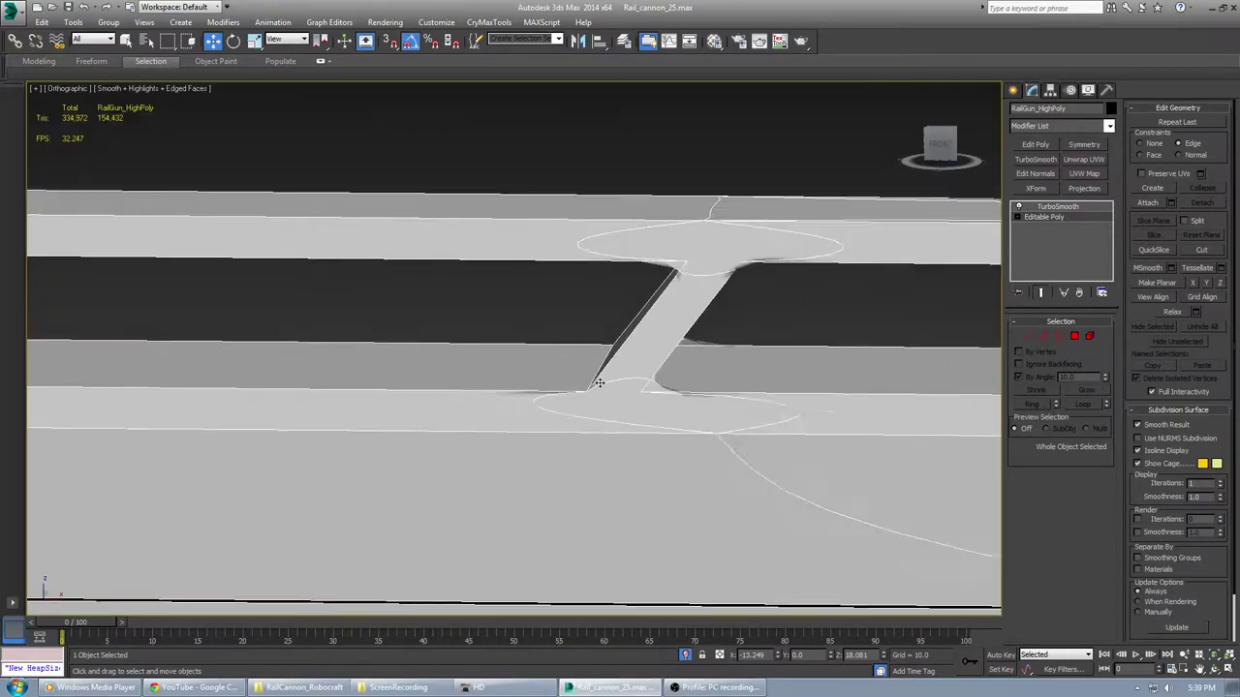
pyautogui.moveTo(620, 378); pyautogui.dragTo(627, 358, button='middle')
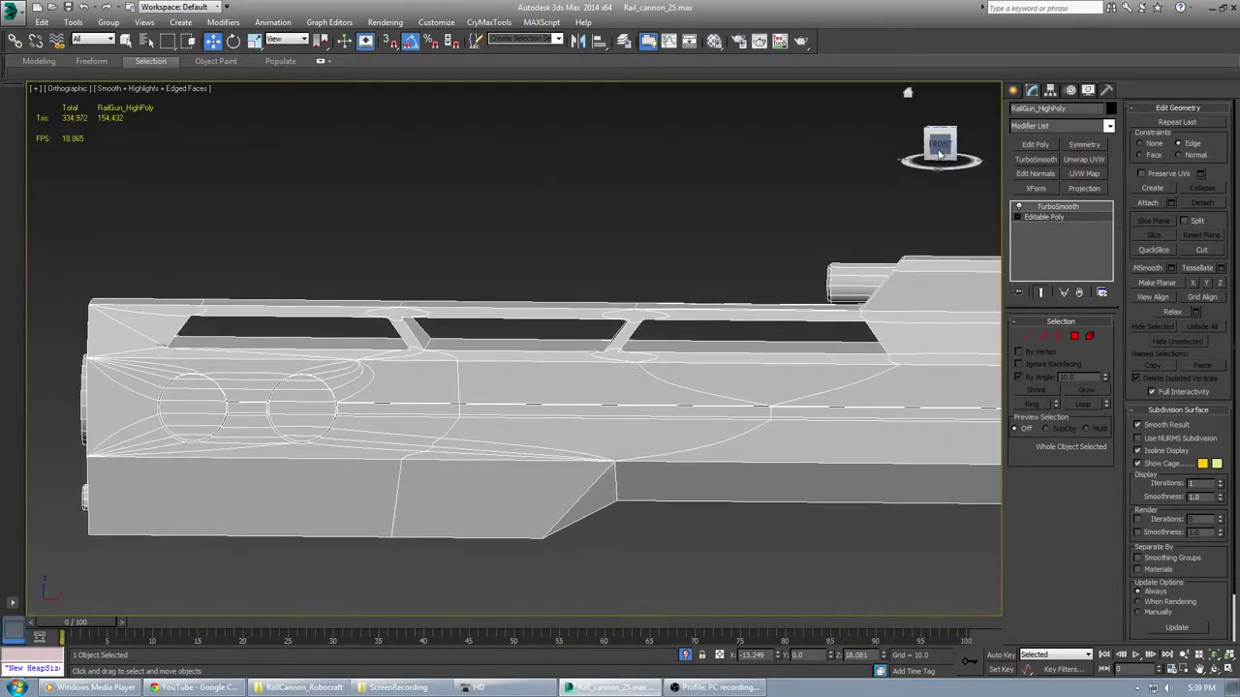
# Make the loop vertices behind the second strut and those at its foot planar along X, then slide them forward beneath the strut
pyautogui.click(938, 147)
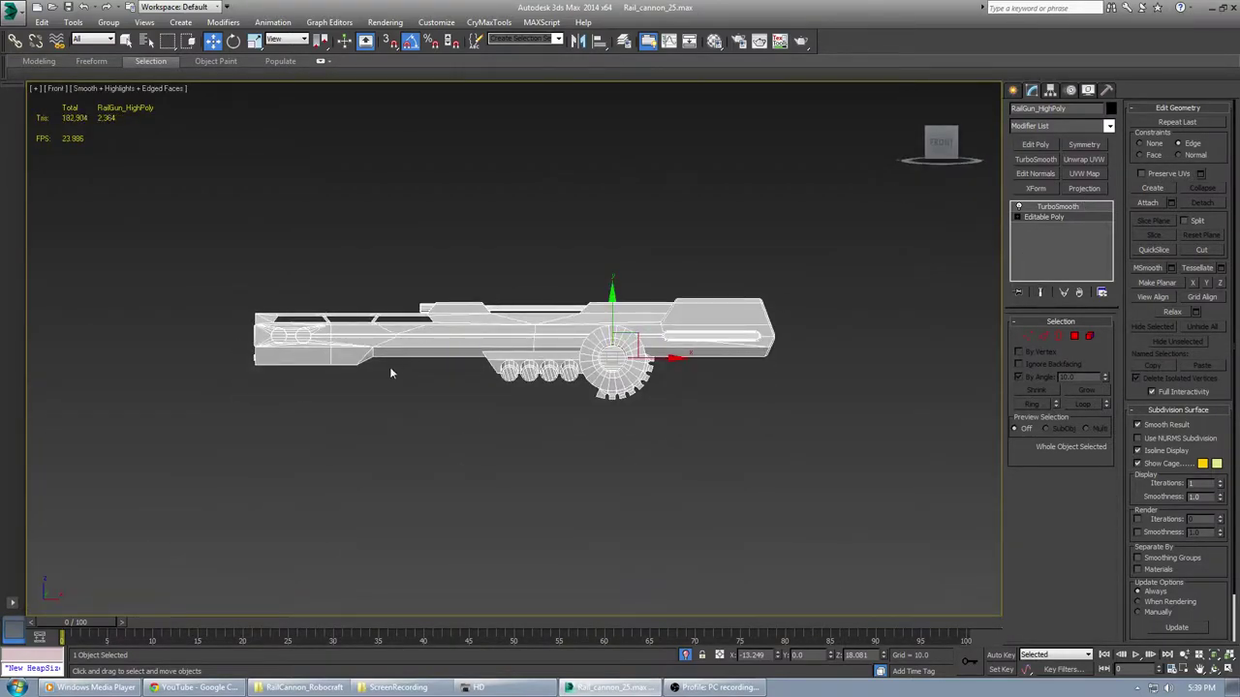
pyautogui.scroll(12, 391, 373)
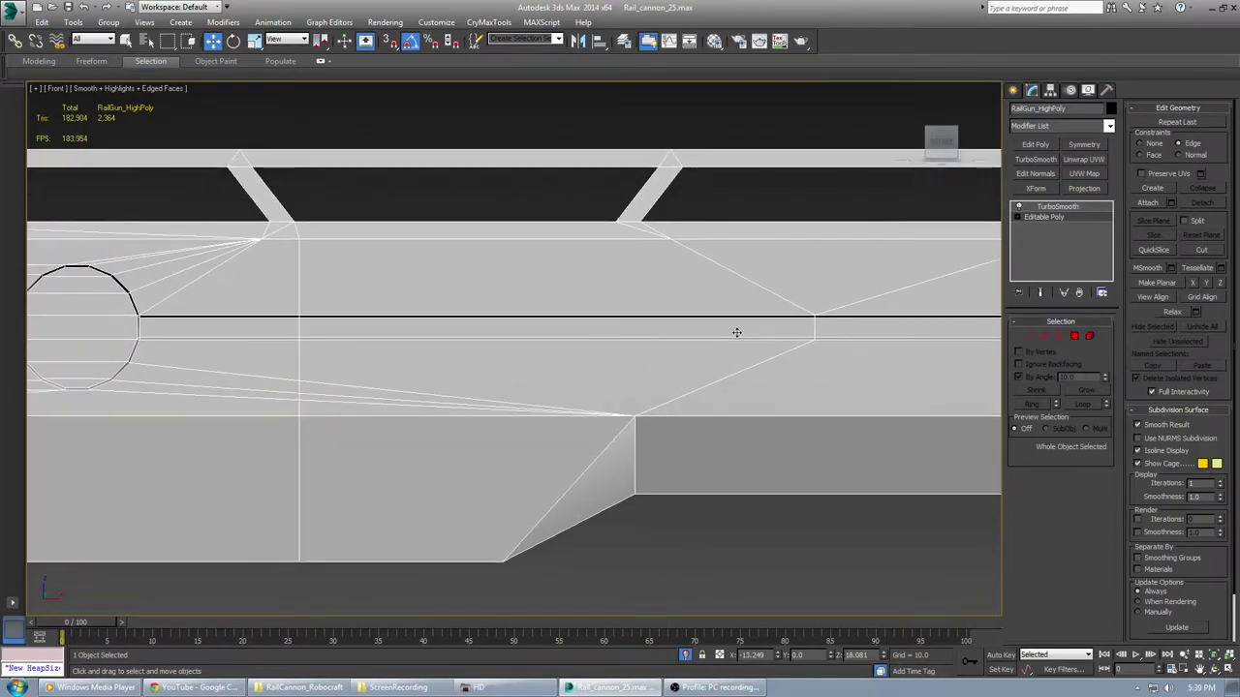
pyautogui.press('1')
pyautogui.moveTo(729, 288); pyautogui.dragTo(865, 383)
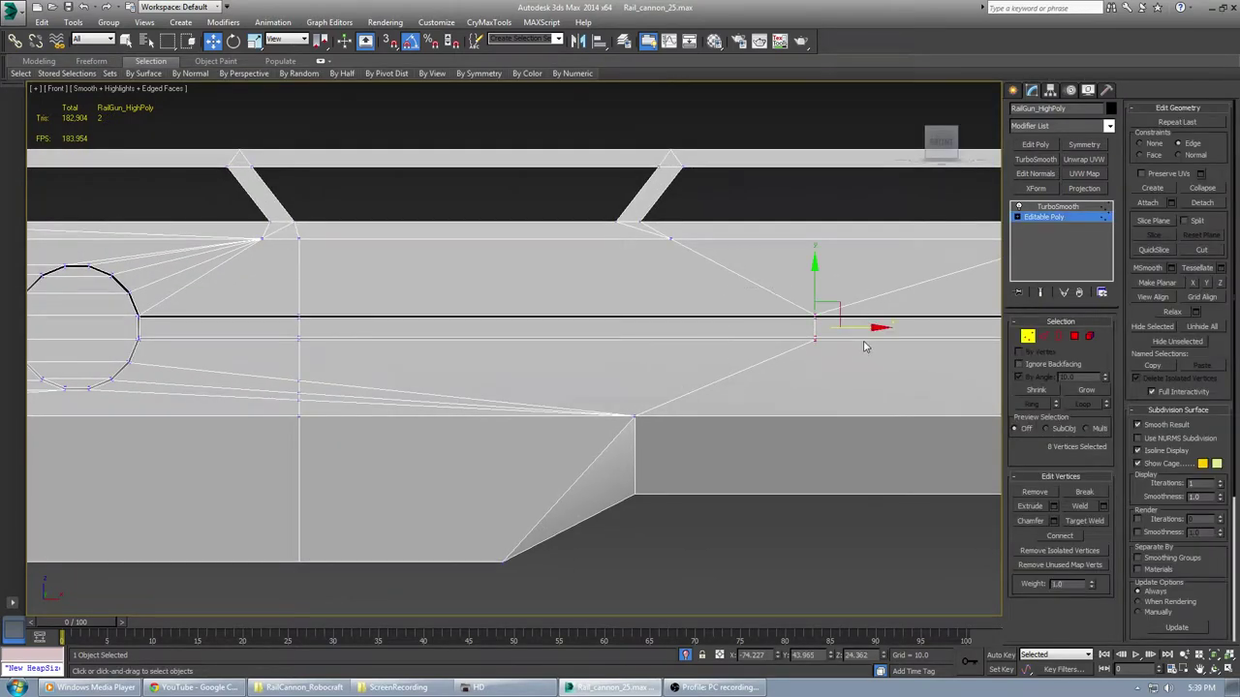
pyautogui.keyDown('ctrl'); pyautogui.click(669, 239); pyautogui.keyUp('ctrl')
pyautogui.click(1209, 283)
pyautogui.hotkey('ctrl', 'z')
pyautogui.click(1193, 284)
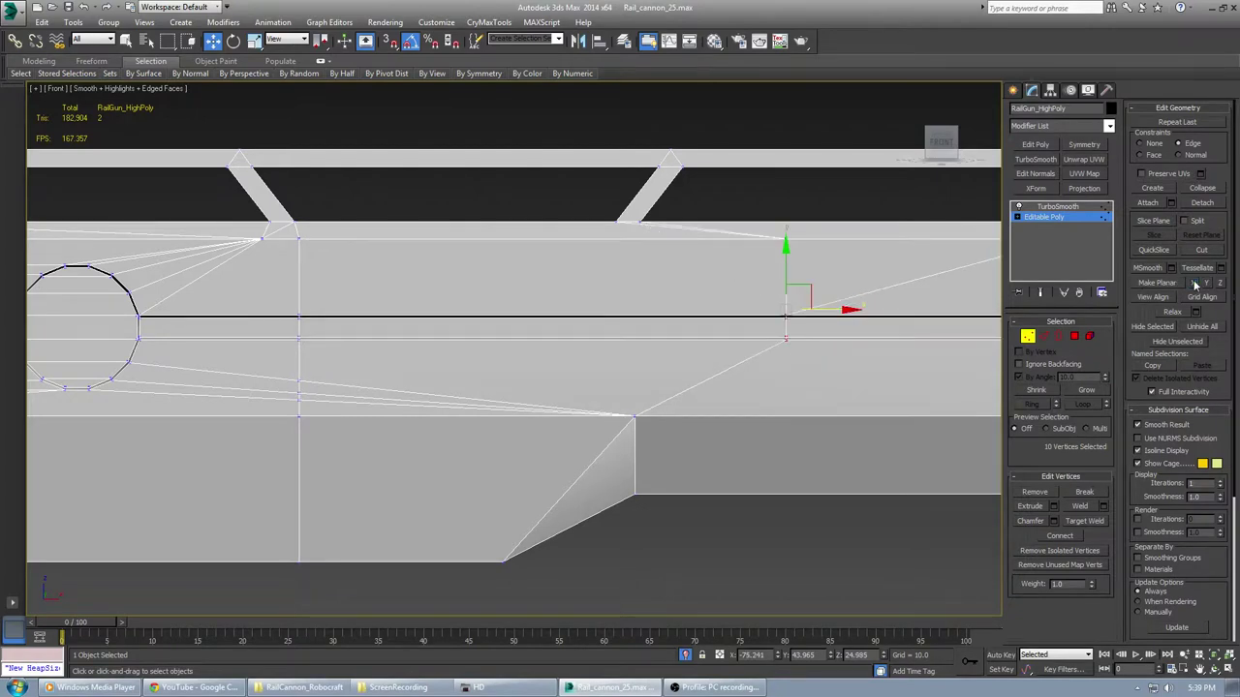
pyautogui.moveTo(828, 320); pyautogui.dragTo(668, 331)
pyautogui.scroll(-4, 733, 290)
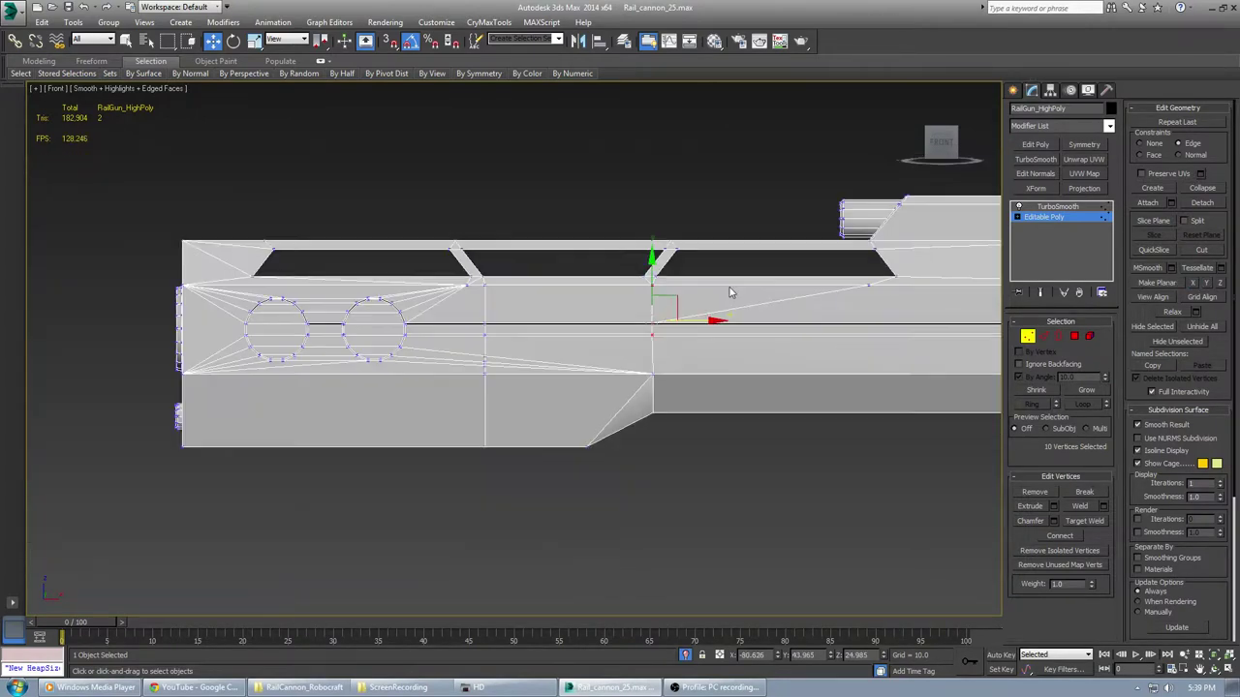
# Slide the two vertices below the third opening's lower rear corner backward along their edges, past the corner
pyautogui.scroll(5, 684, 349)
pyautogui.moveTo(692, 281); pyautogui.dragTo(754, 337)
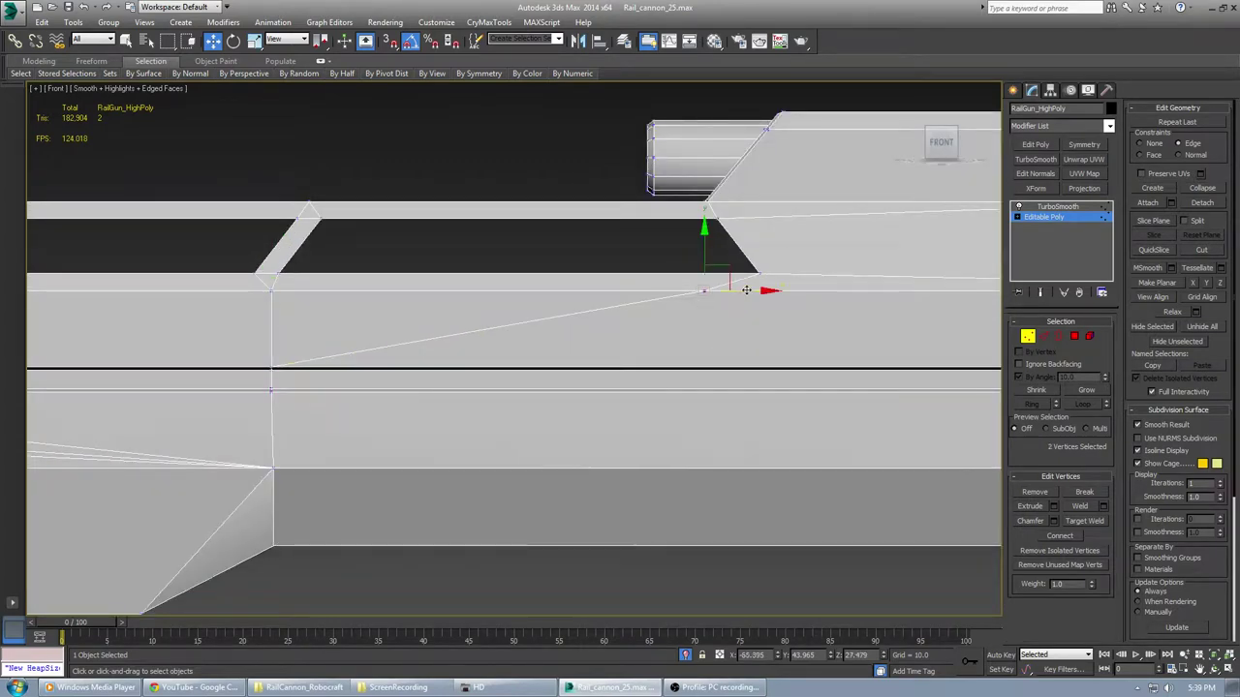
pyautogui.moveTo(746, 290); pyautogui.dragTo(859, 335)
pyautogui.click(493, 119)
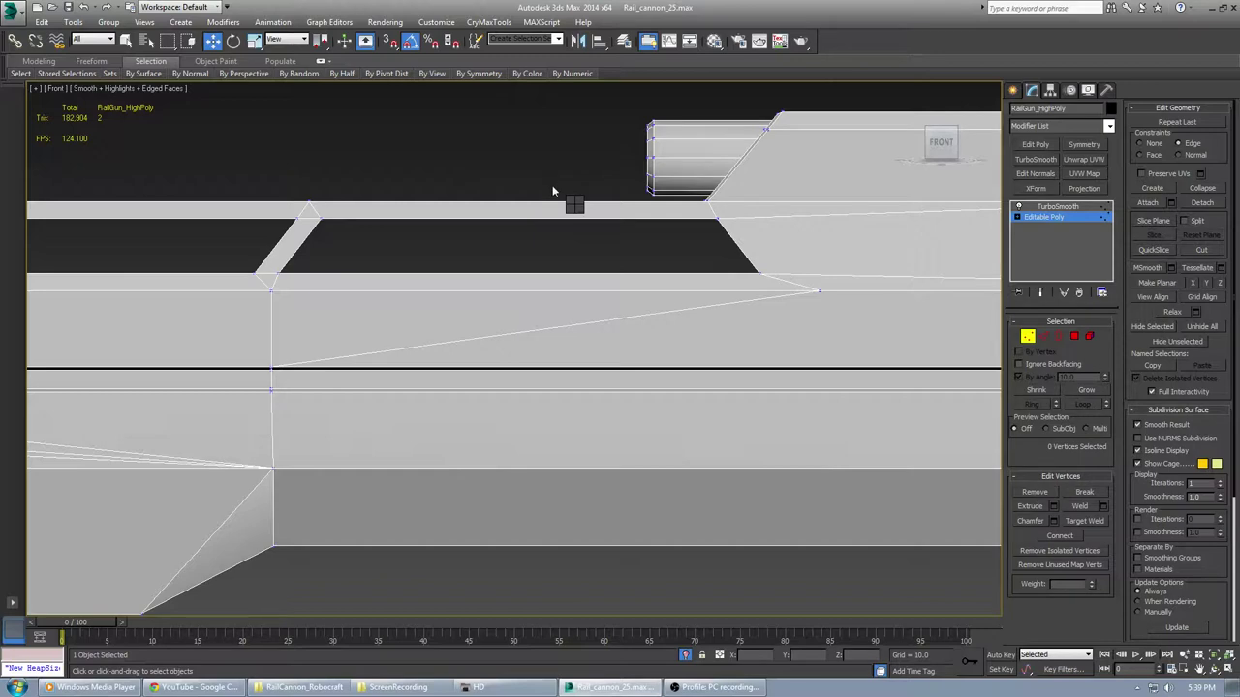
# Show the smoothed end result and examine the second strut's corners and the first opening's lower front corner
pyautogui.click(1034, 208)
pyautogui.scroll(-2, 454, 310)
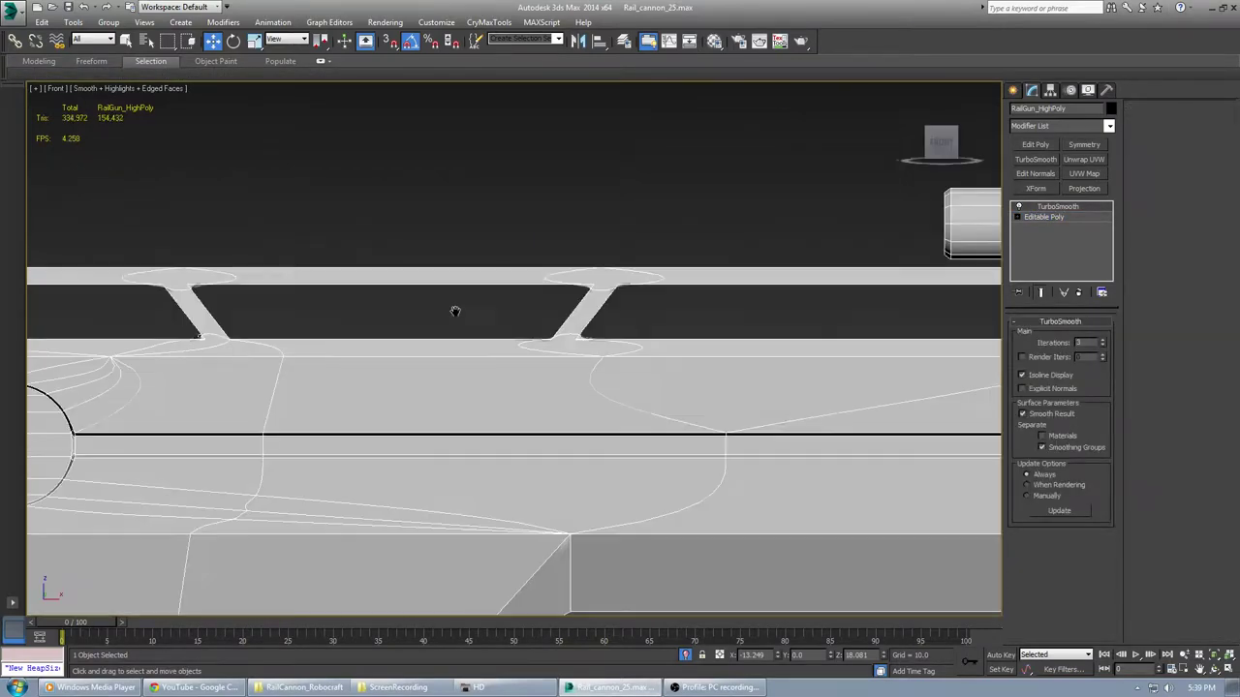
pyautogui.scroll(3, 562, 331)
pyautogui.scroll(4, 503, 342)
pyautogui.scroll(-4, 612, 285)
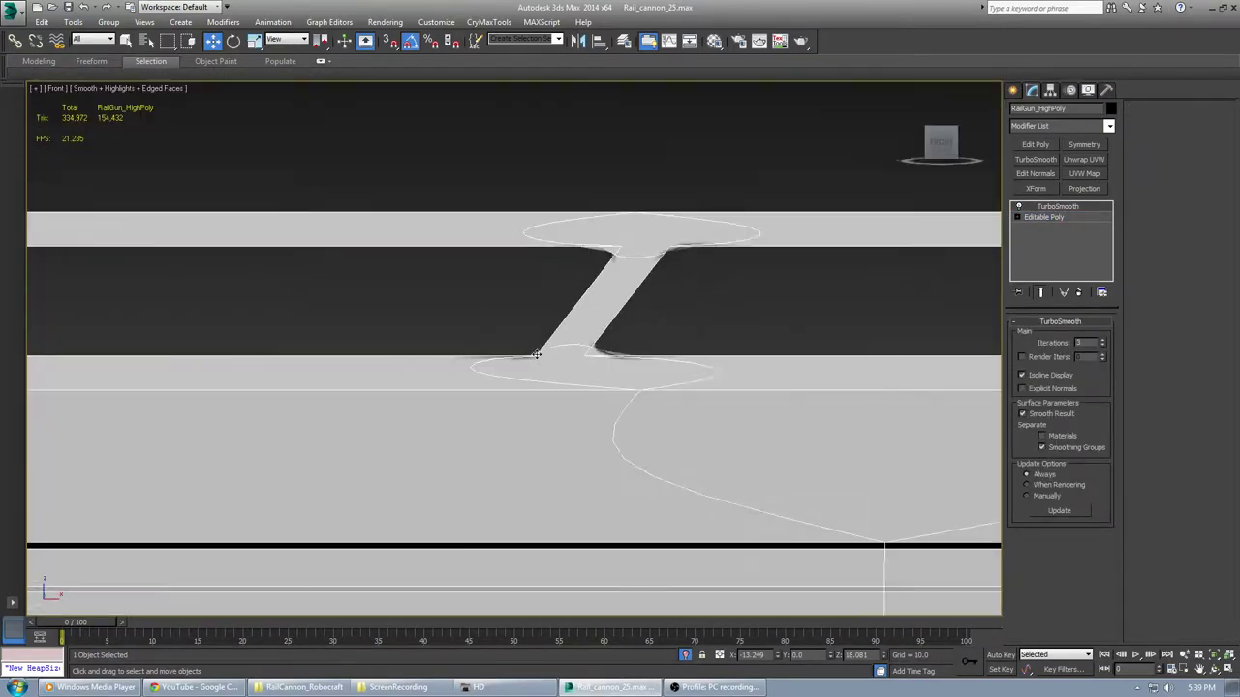
pyautogui.scroll(-3, 612, 285)
pyautogui.scroll(6, 604, 313)
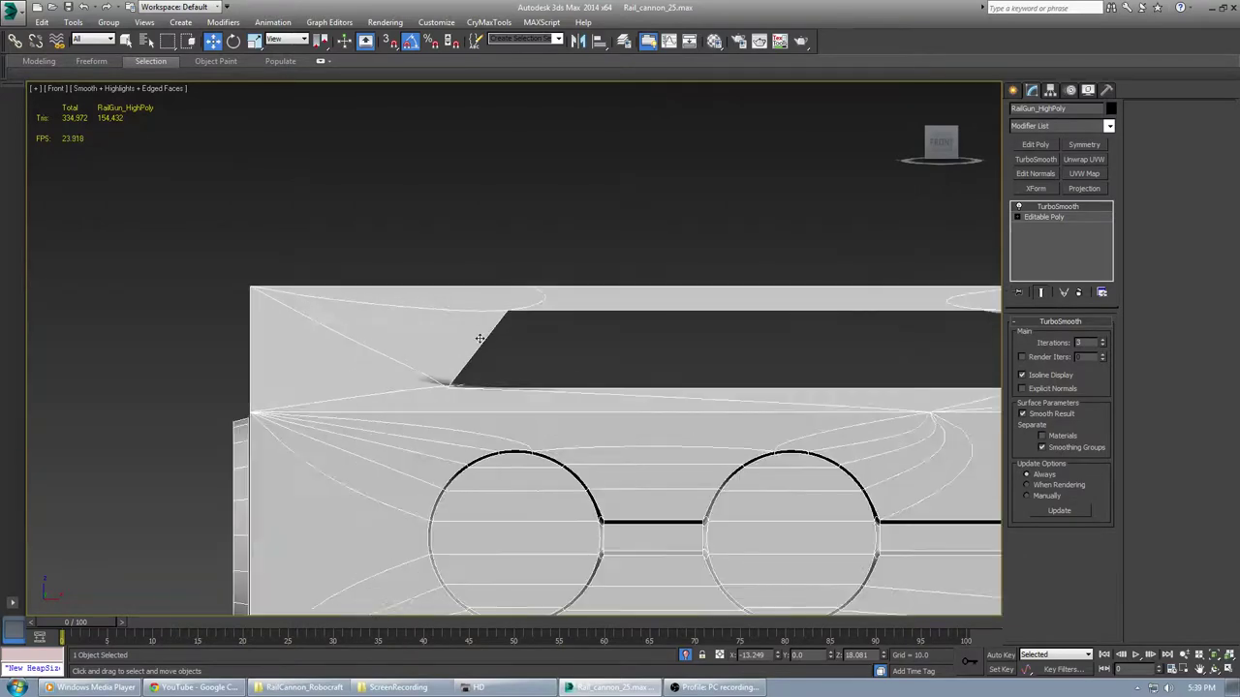
pyautogui.scroll(2, 384, 440)
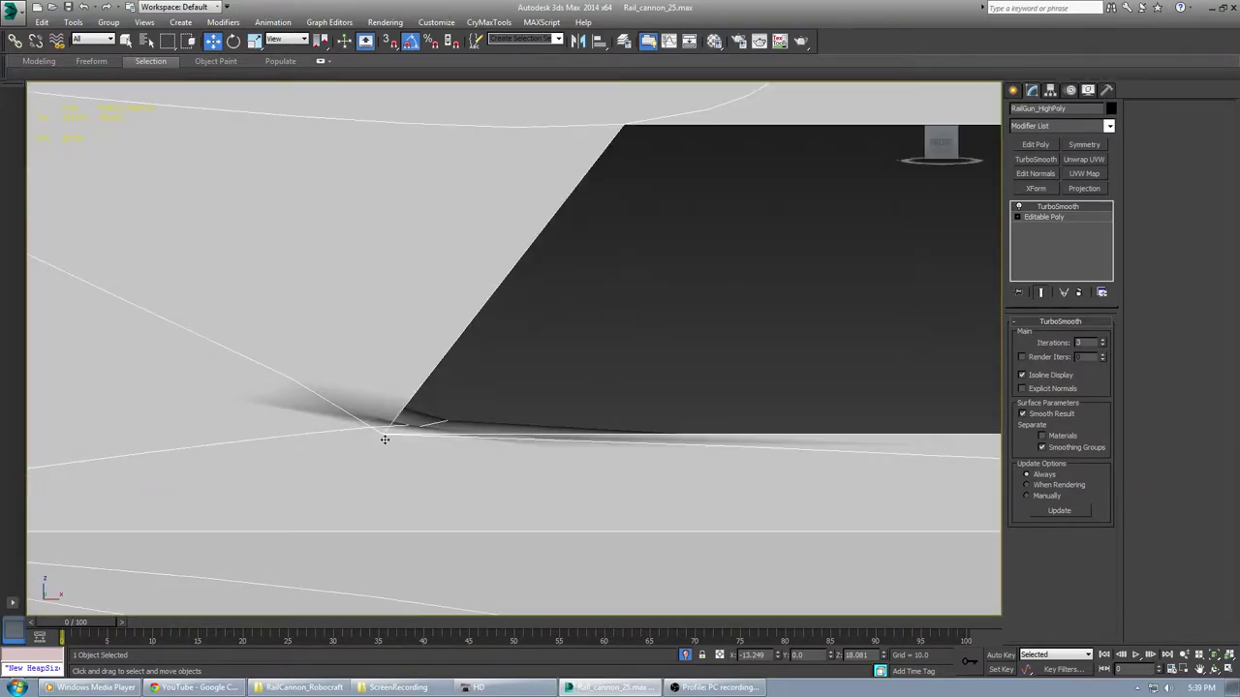
# Return to the base mesh and select the lengthwise edges below the first opening's lower front corner
pyautogui.click(1033, 218)
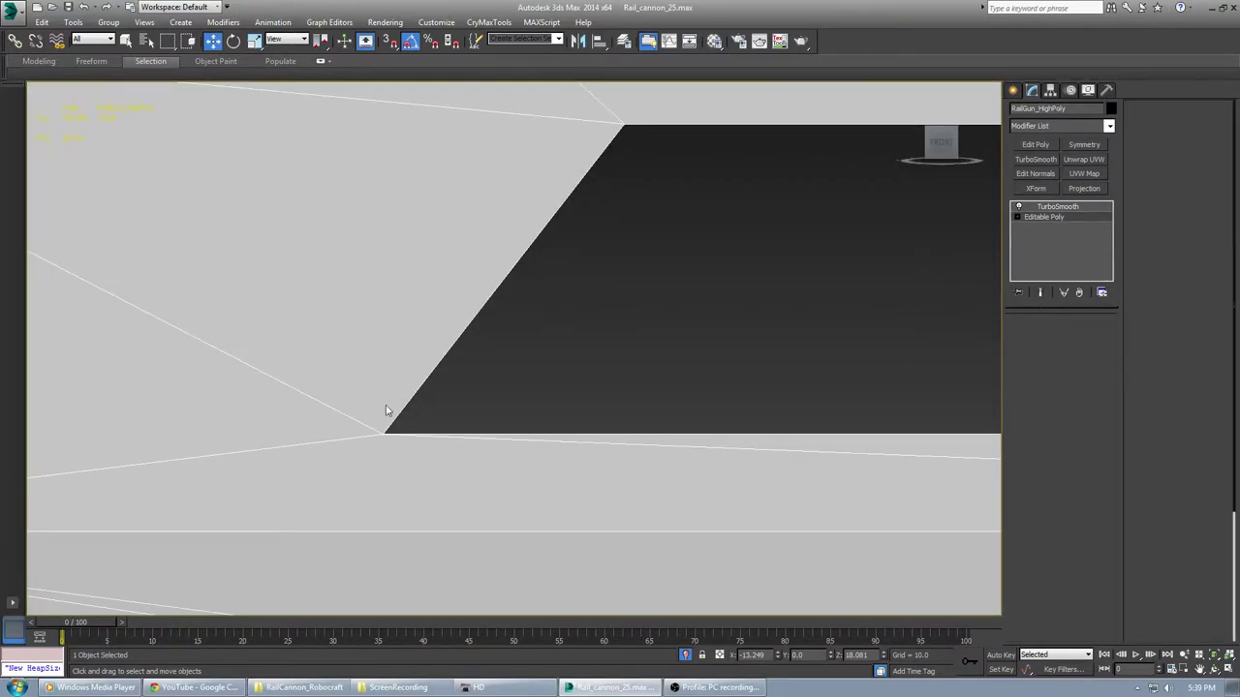
pyautogui.moveTo(364, 409); pyautogui.dragTo(433, 483)
pyautogui.scroll(-5, 474, 464)
pyautogui.keyDown('alt'); pyautogui.moveTo(516, 458); pyautogui.dragTo(647, 383, button='middle'); pyautogui.keyUp('alt')
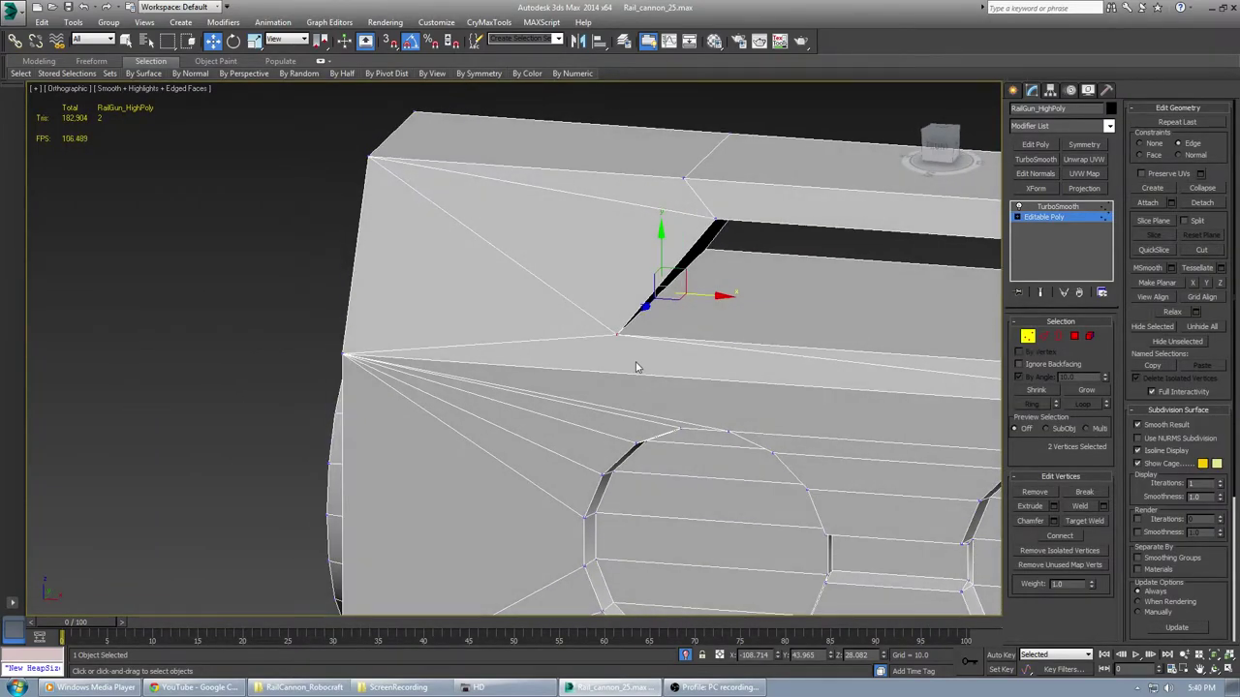
pyautogui.press('2')
pyautogui.click(693, 380)
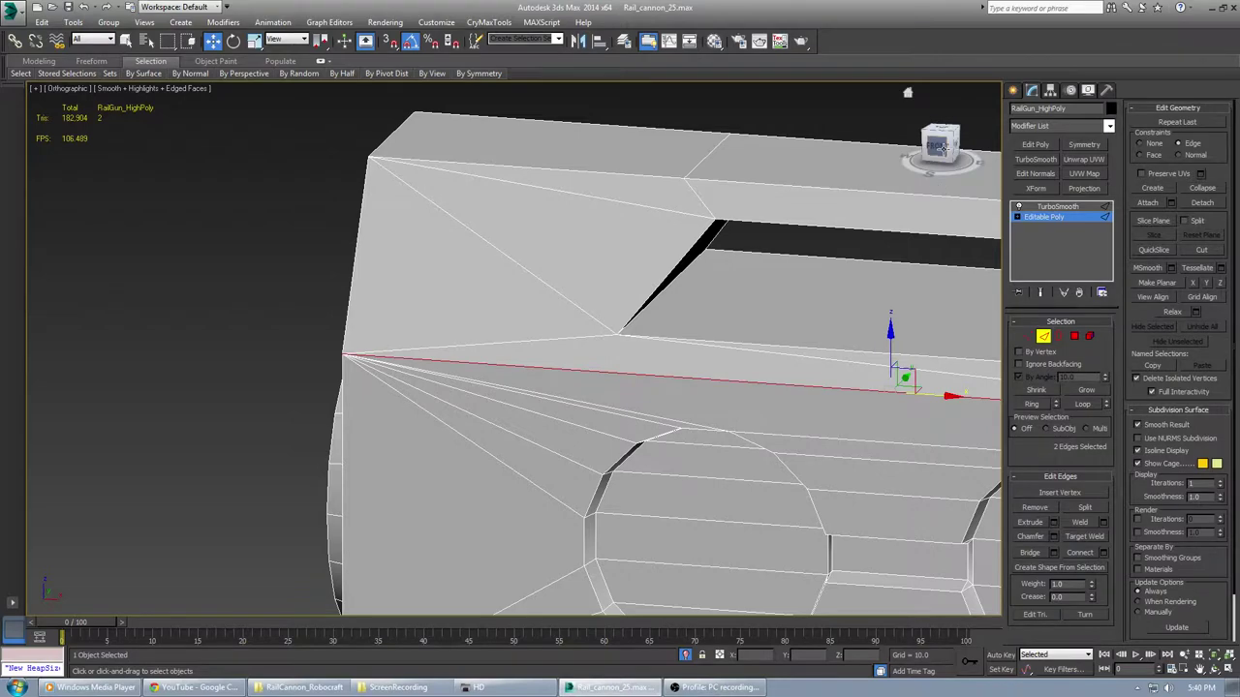
# Clear the edge selection and cut an edge between the first opening's lower front corner and the lengthwise edge below it
pyautogui.click(938, 146)
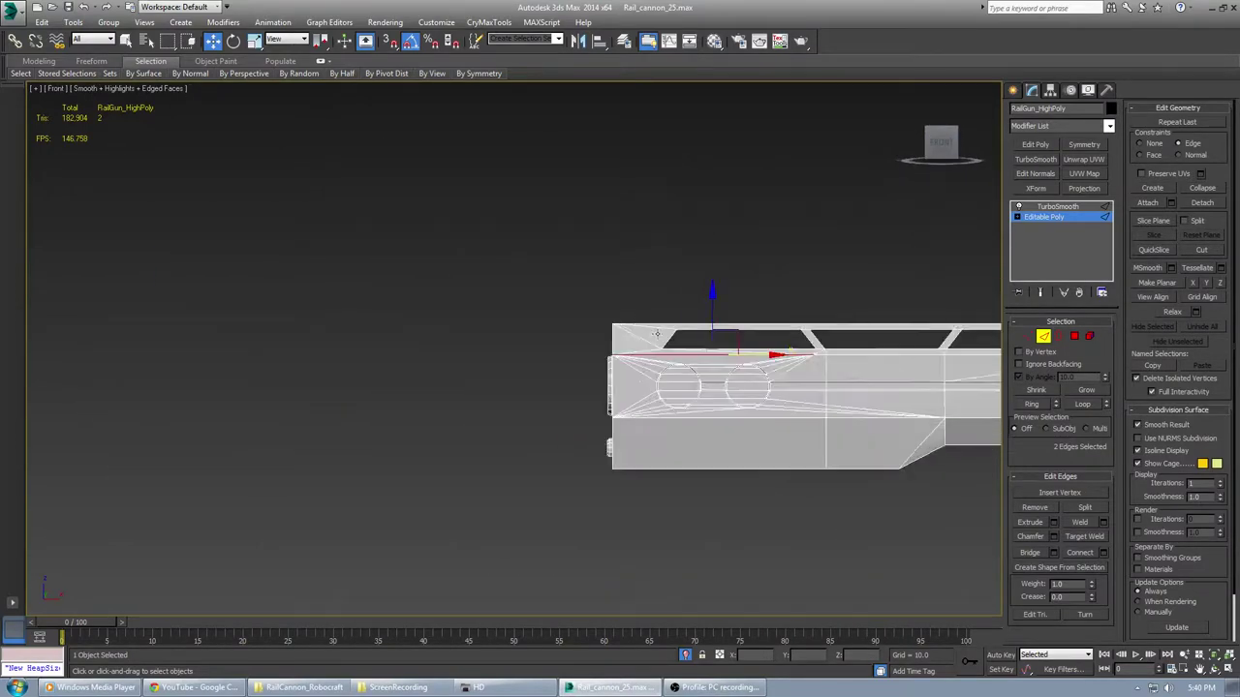
pyautogui.scroll(6, 664, 348)
pyautogui.moveTo(678, 330); pyautogui.dragTo(745, 389)
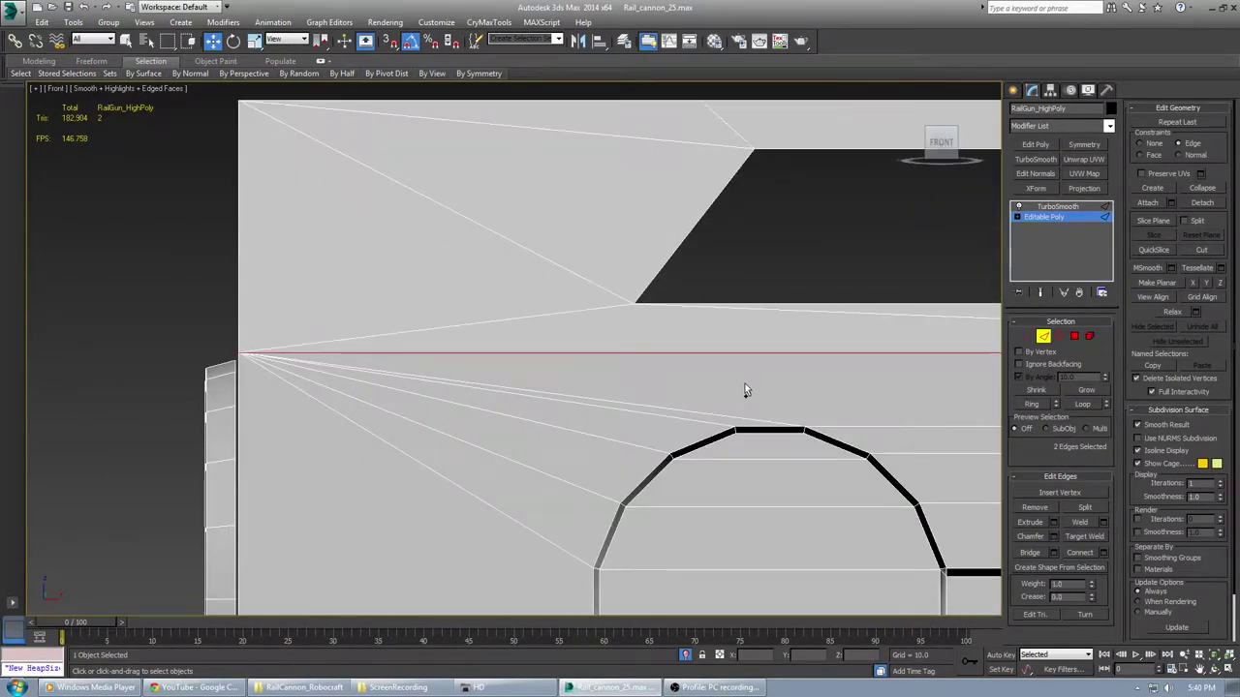
pyautogui.scroll(-9, 775, 376)
pyautogui.moveTo(794, 374); pyautogui.dragTo(723, 375, button='middle')
pyautogui.scroll(8, 729, 376)
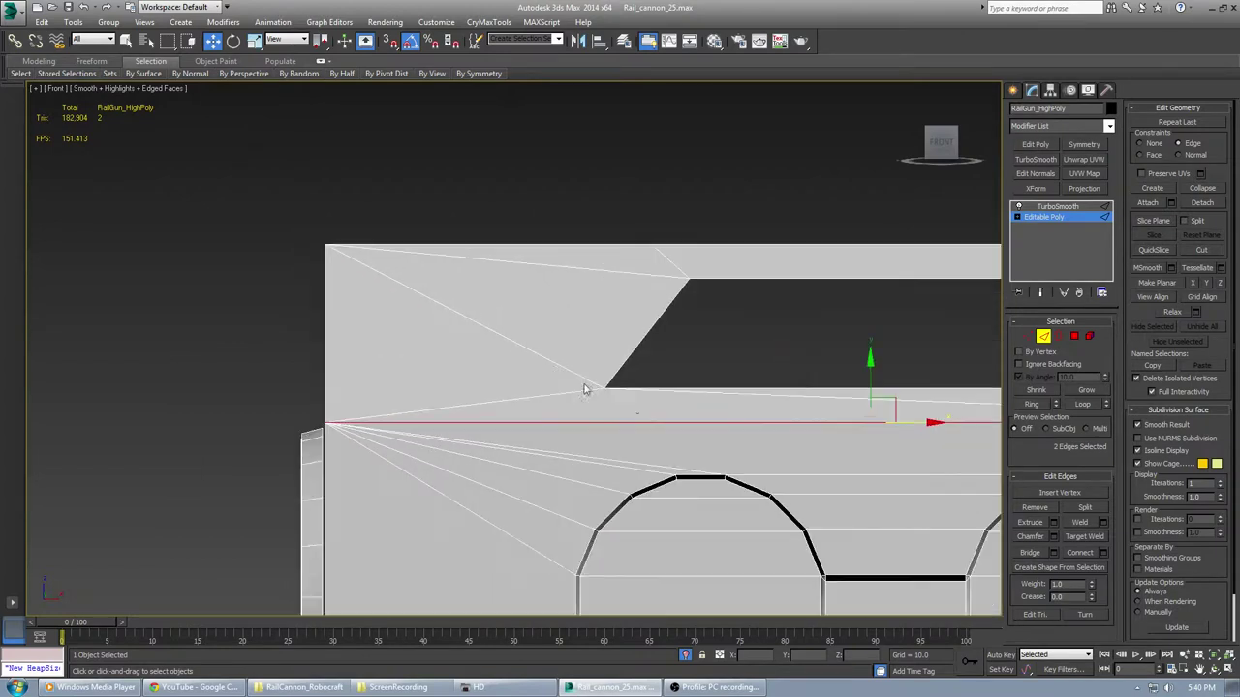
pyautogui.click(629, 406)
pyautogui.hotkey('alt', 'c')
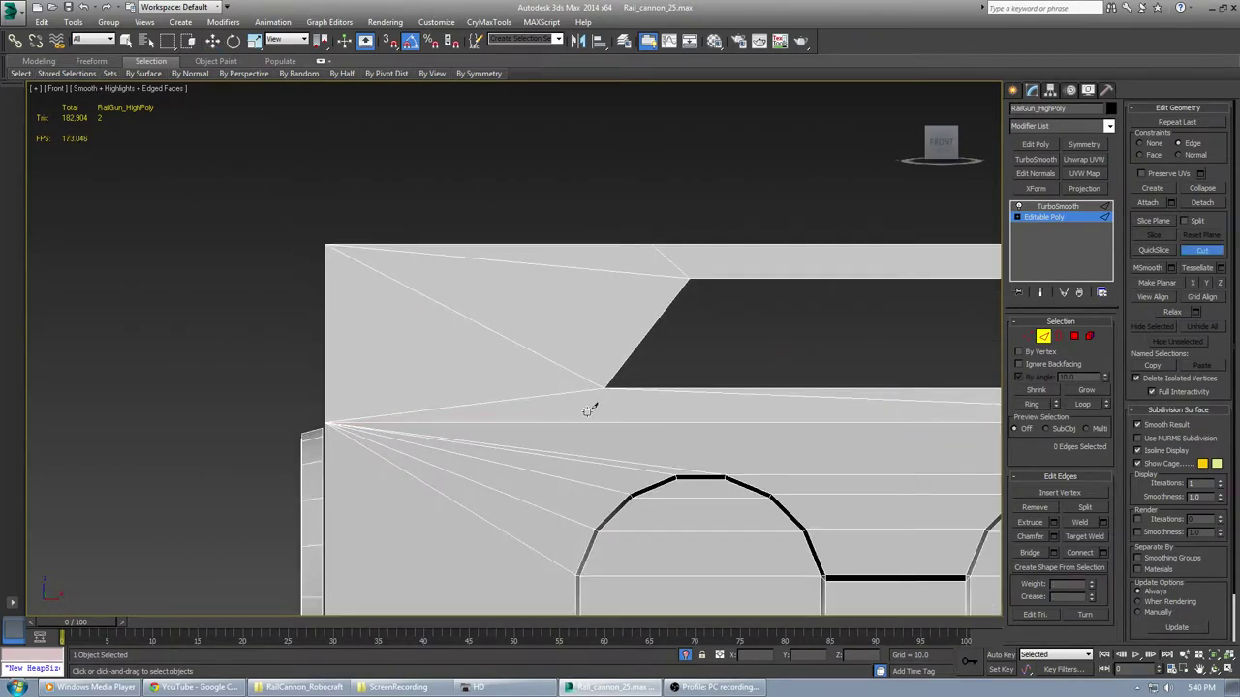
pyautogui.scroll(3, 591, 407)
pyautogui.click(621, 363)
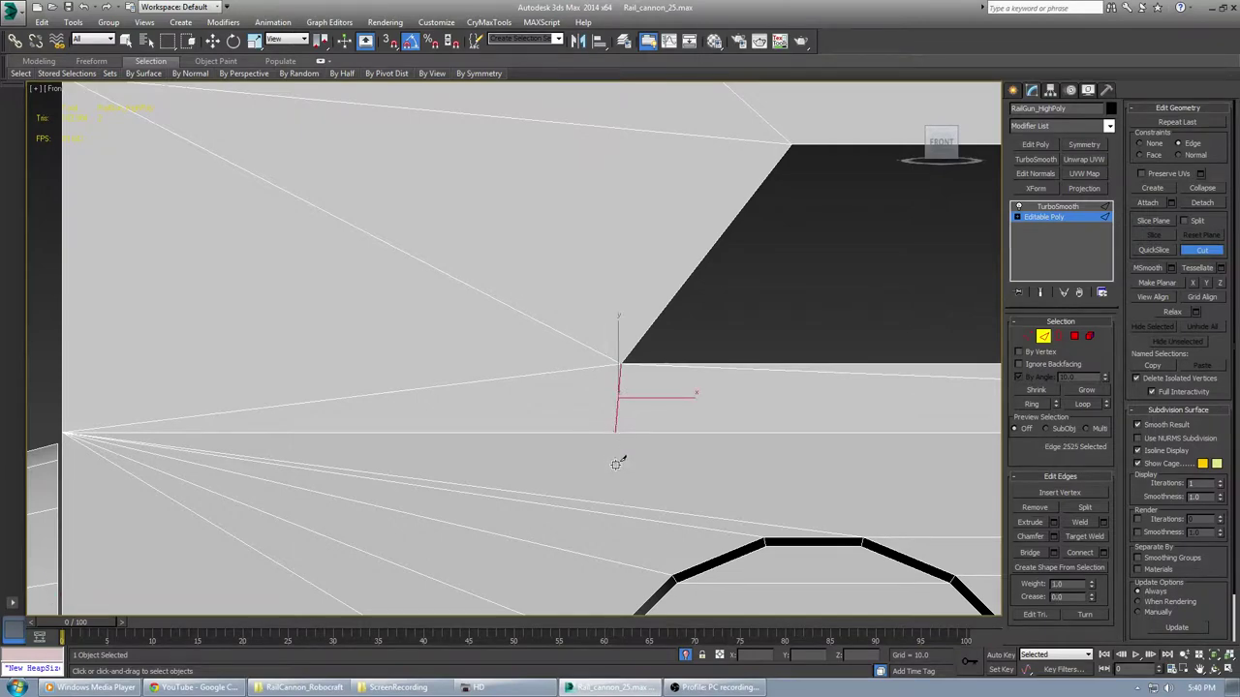
# Cut the matching edge below the first opening's lower front corner on the barrel's opposite side, then leave edge editing
pyautogui.scroll(-8, 618, 463)
pyautogui.keyDown('alt'); pyautogui.moveTo(622, 459); pyautogui.dragTo(803, 492, button='middle'); pyautogui.keyUp('alt')
pyautogui.scroll(3, 519, 461)
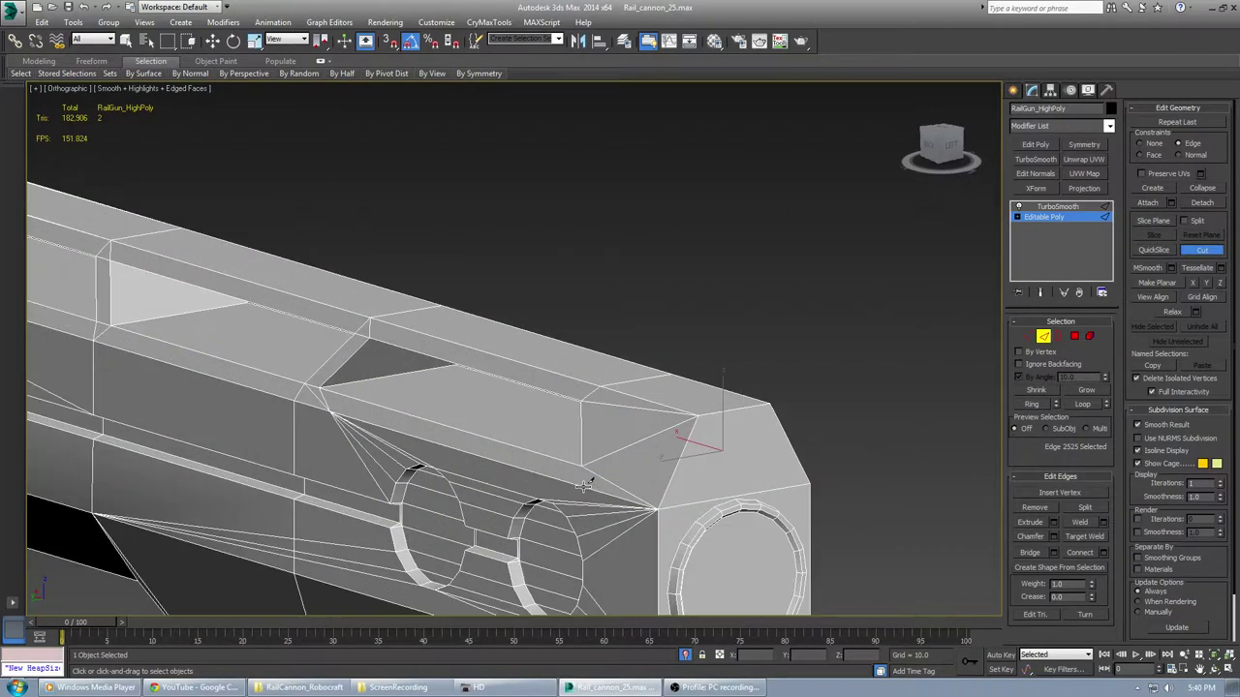
pyautogui.scroll(3, 583, 480)
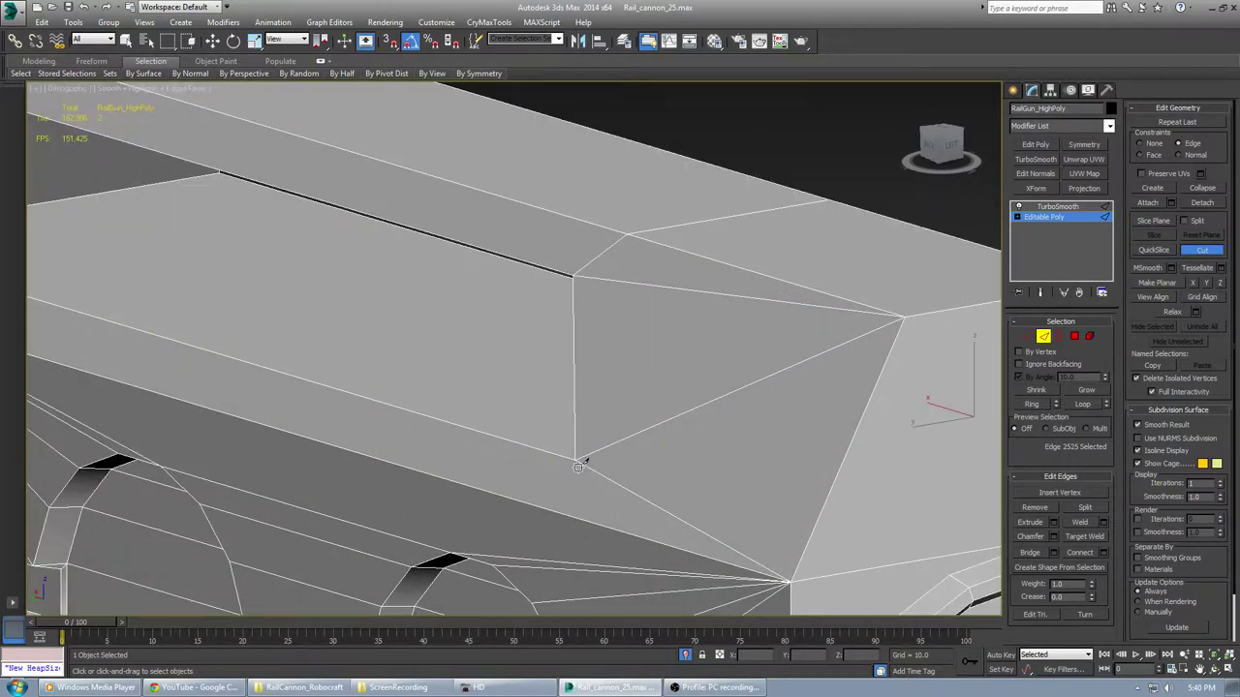
pyautogui.click(562, 510)
pyautogui.scroll(-5, 485, 512)
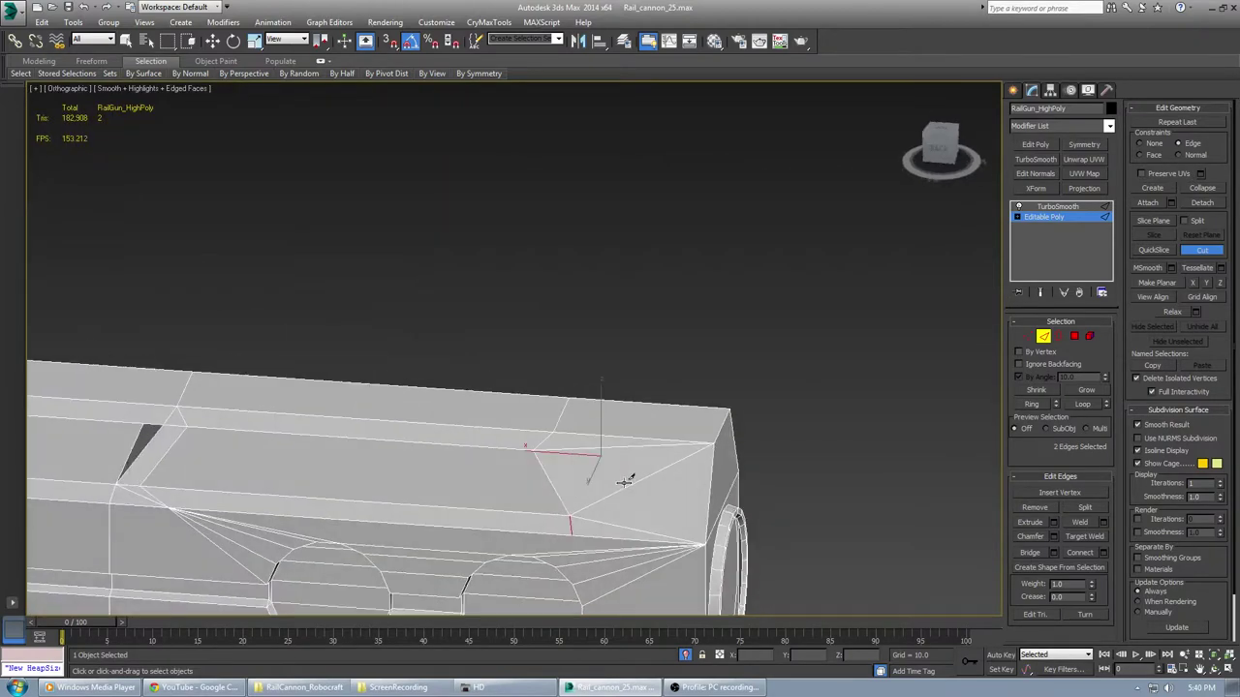
pyautogui.press('w')
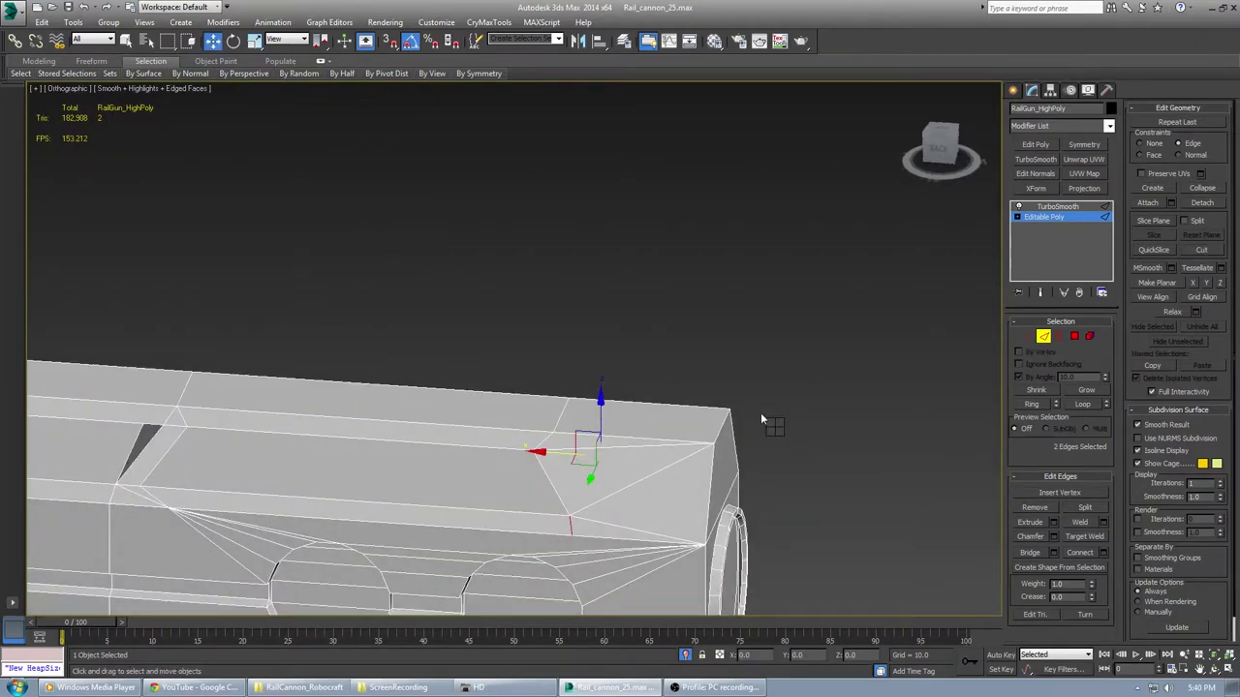
pyautogui.press('2')
# Show the smoothed result without edged faces and examine the openings and struts on the barrel's back side
pyautogui.click(1071, 207)
pyautogui.keyDown('alt'); pyautogui.moveTo(788, 413); pyautogui.dragTo(804, 373, button='middle'); pyautogui.keyUp('alt')
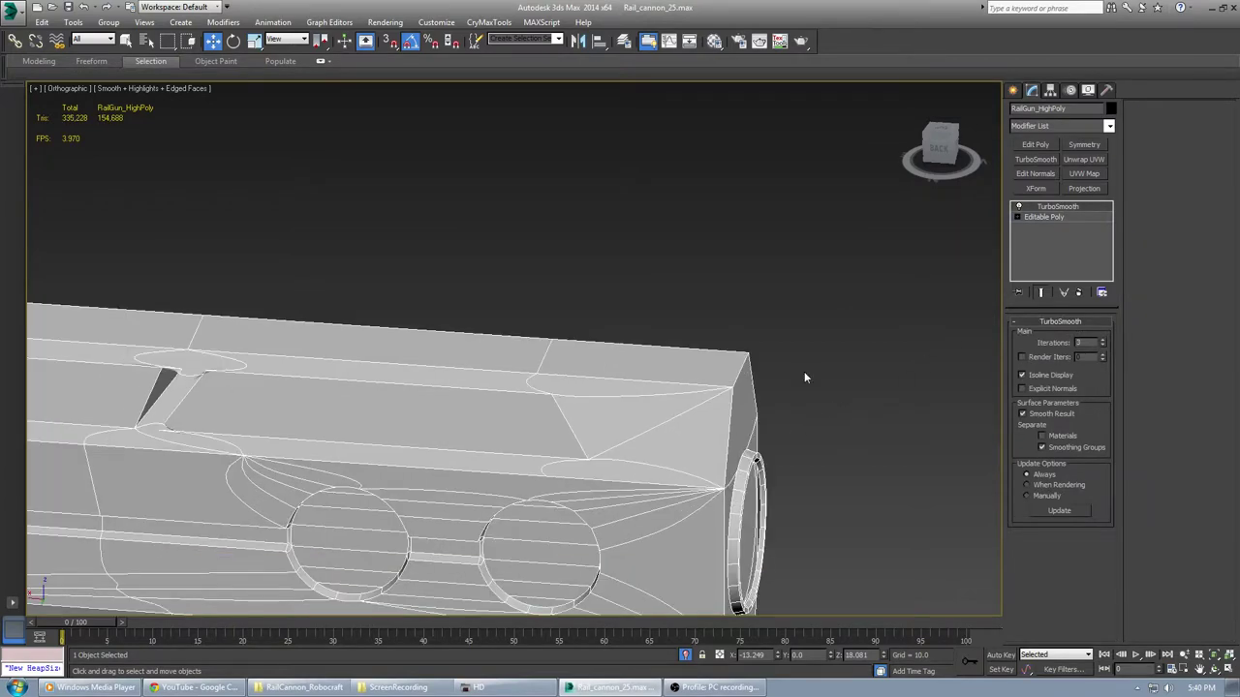
pyautogui.press('F4')
pyautogui.keyDown('alt'); pyautogui.moveTo(533, 485); pyautogui.dragTo(552, 299, button='middle'); pyautogui.keyUp('alt')
pyautogui.scroll(1, 574, 292)
pyautogui.scroll(-2, 573, 292)
pyautogui.moveTo(406, 333); pyautogui.dragTo(777, 334, button='middle')
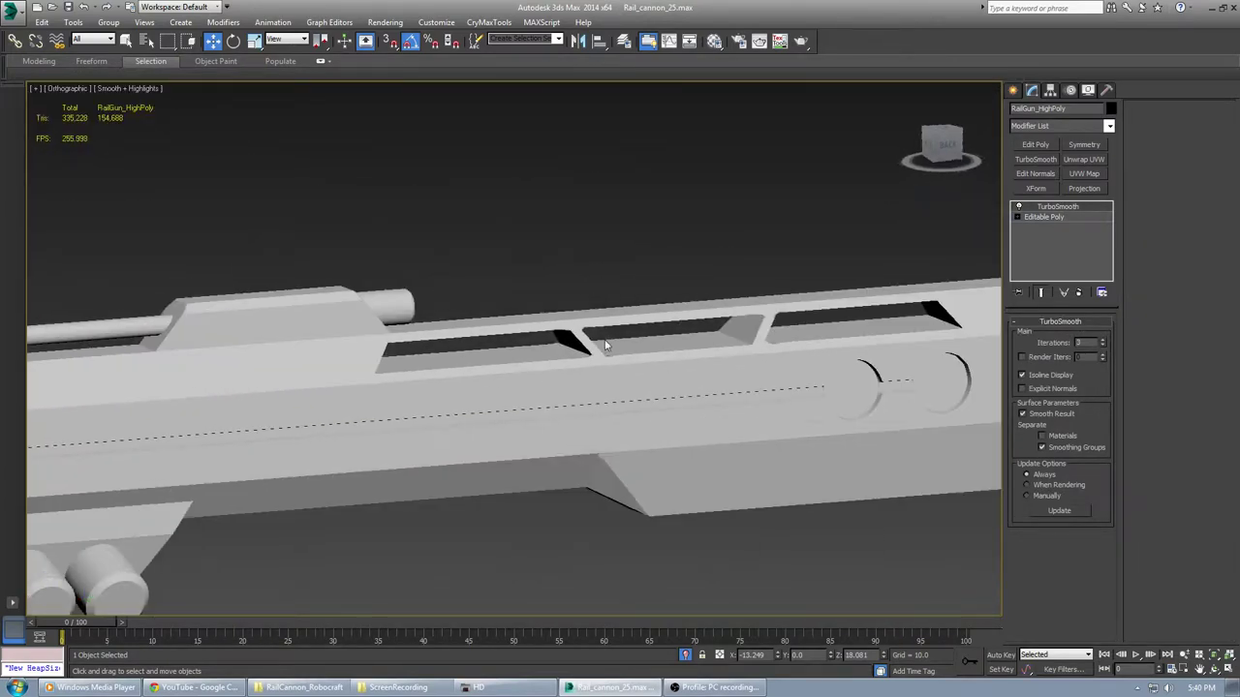
pyautogui.scroll(2, 603, 345)
pyautogui.scroll(-3, 47, 377)
# Inspect the smoothed barrel from the muzzle side and examine the corners at the first strut's foot up close
pyautogui.keyDown('alt'); pyautogui.moveTo(121, 369); pyautogui.dragTo(422, 431, button='middle'); pyautogui.keyUp('alt')
pyautogui.scroll(2, 305, 401)
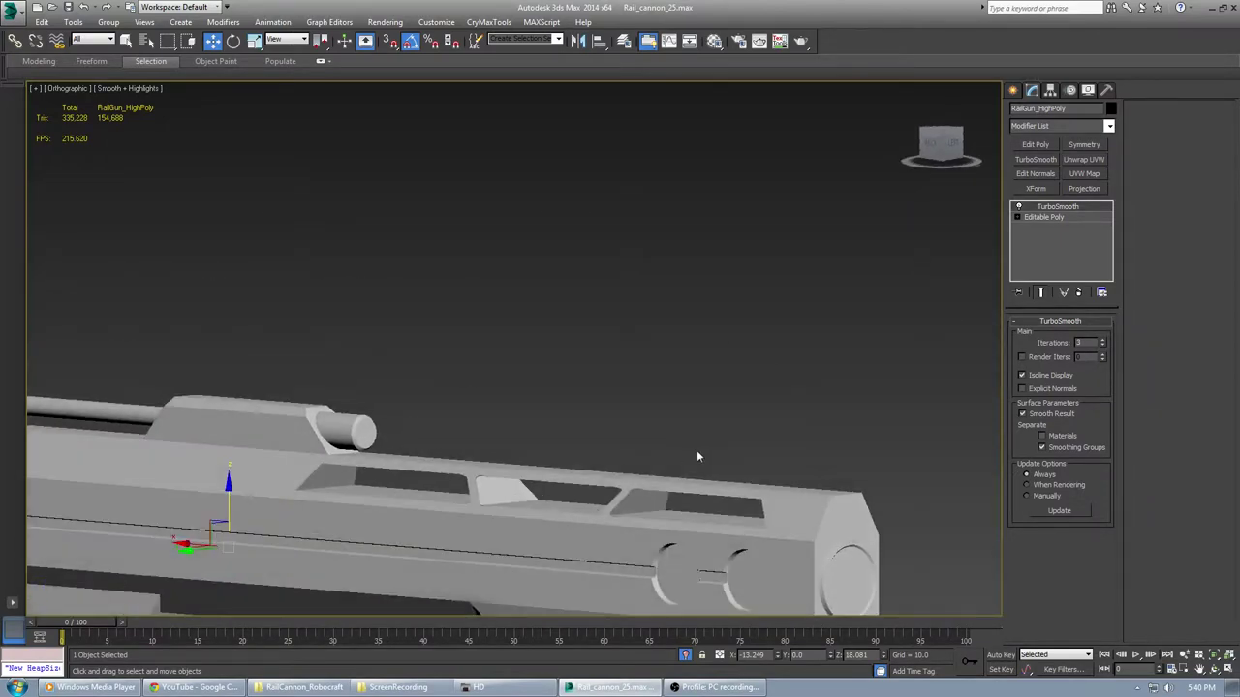
pyautogui.keyDown('alt'); pyautogui.moveTo(697, 455); pyautogui.dragTo(470, 308, button='middle'); pyautogui.keyUp('alt')
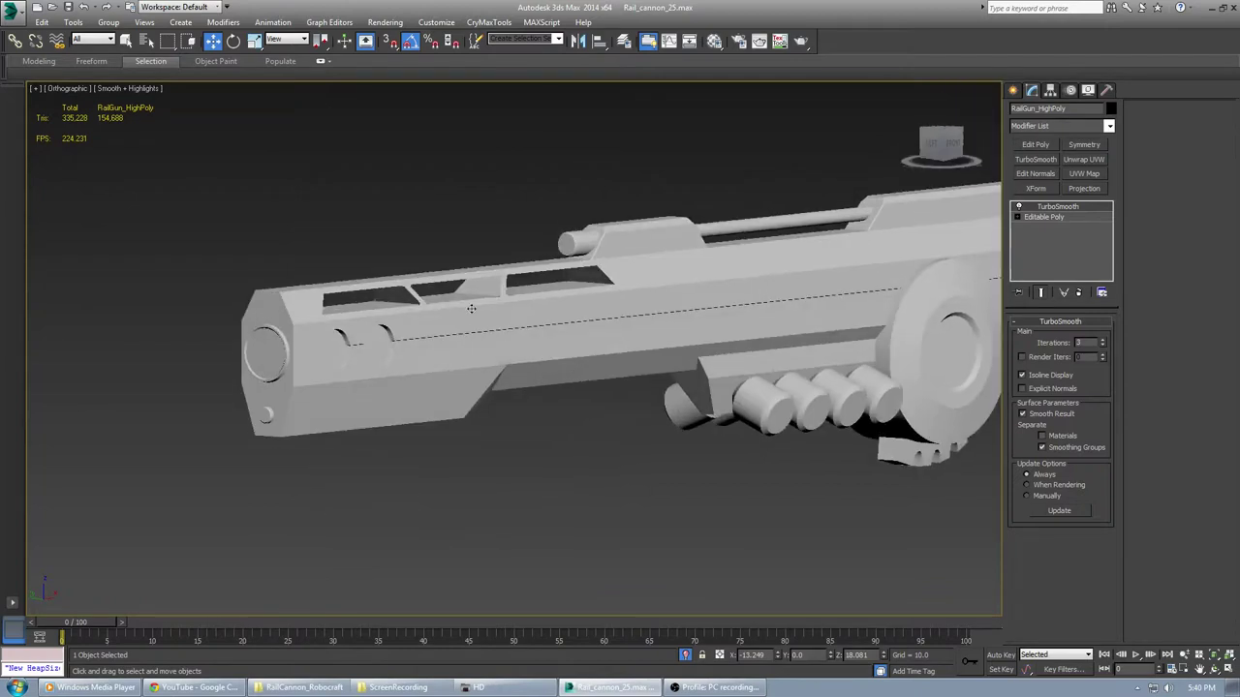
pyautogui.scroll(5, 471, 308)
pyautogui.moveTo(306, 328); pyautogui.dragTo(469, 314, button='middle')
pyautogui.scroll(4, 562, 318)
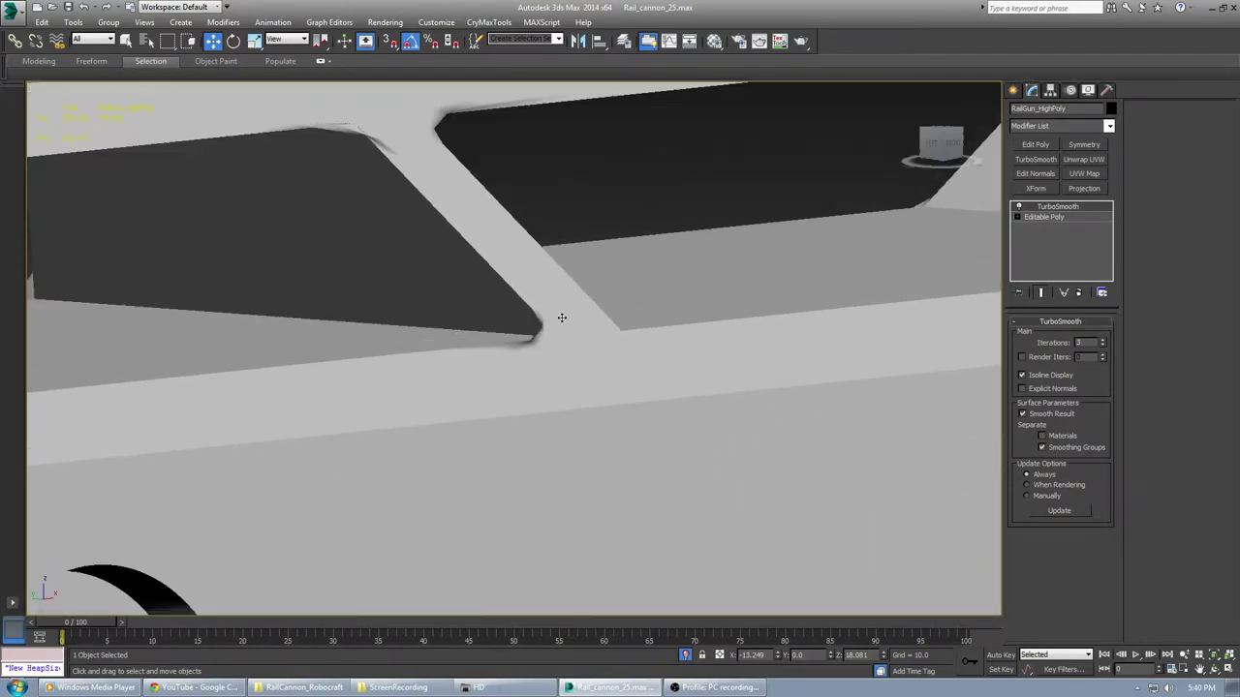
# In the base mesh with edged faces shown, chamfer the front corner vertex at the first strut's foot and its counterpart on the opposite side
pyautogui.click(1038, 216)
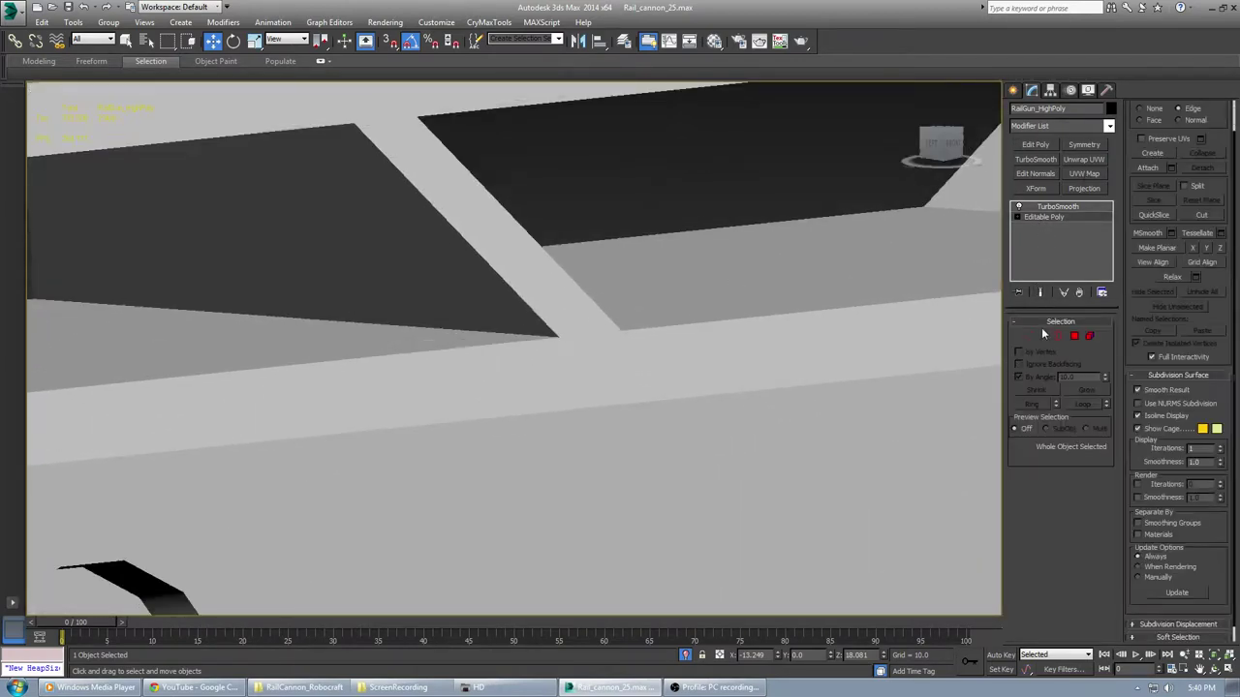
pyautogui.click(558, 336)
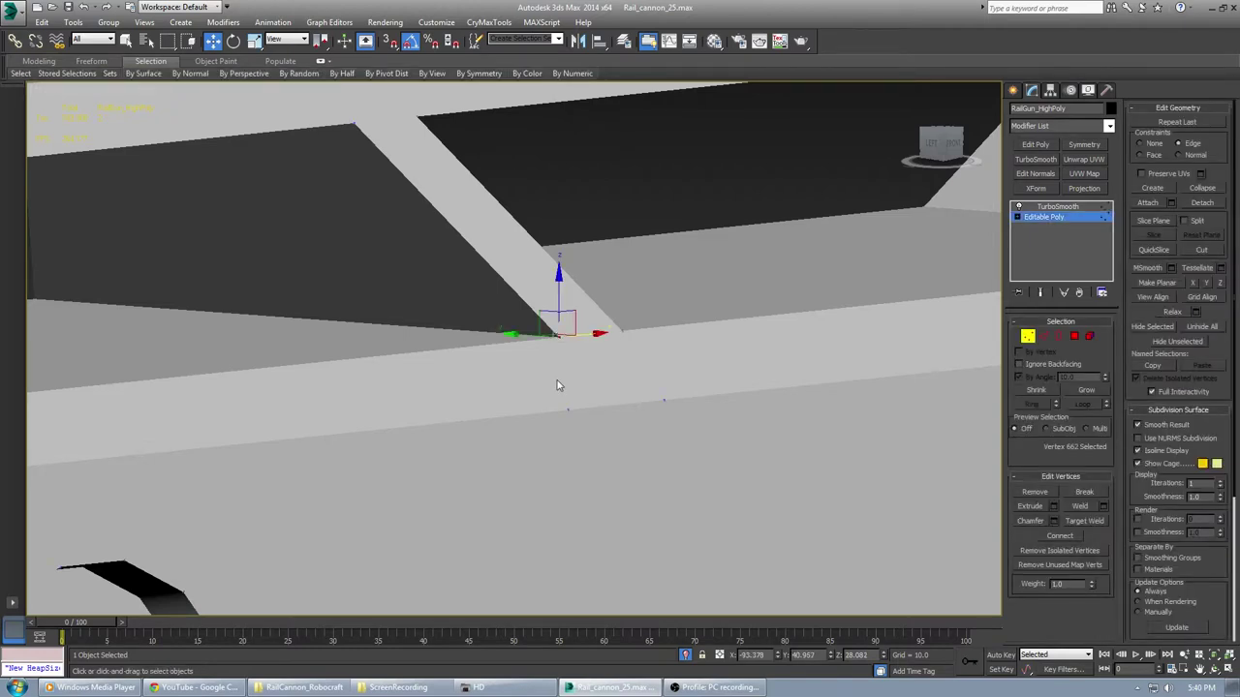
pyautogui.press('F3')
pyautogui.press('F3')
pyautogui.press('F4')
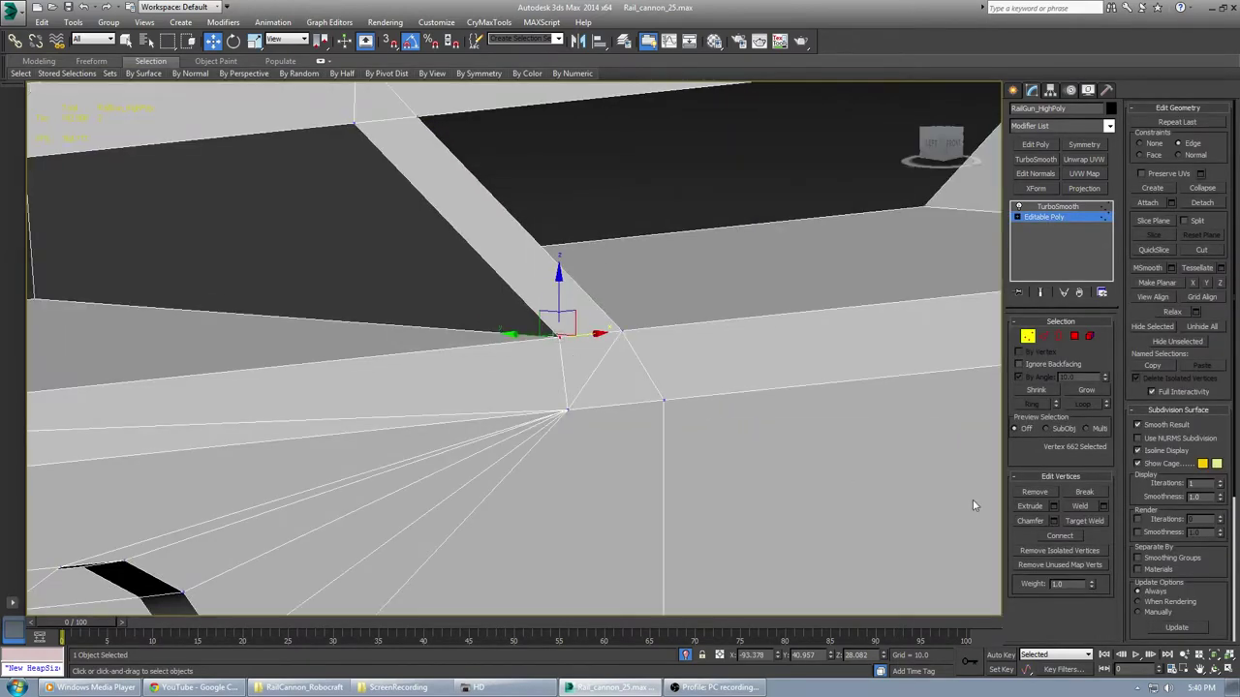
pyautogui.click(1031, 525)
pyautogui.moveTo(547, 340); pyautogui.dragTo(575, 379, button='middle')
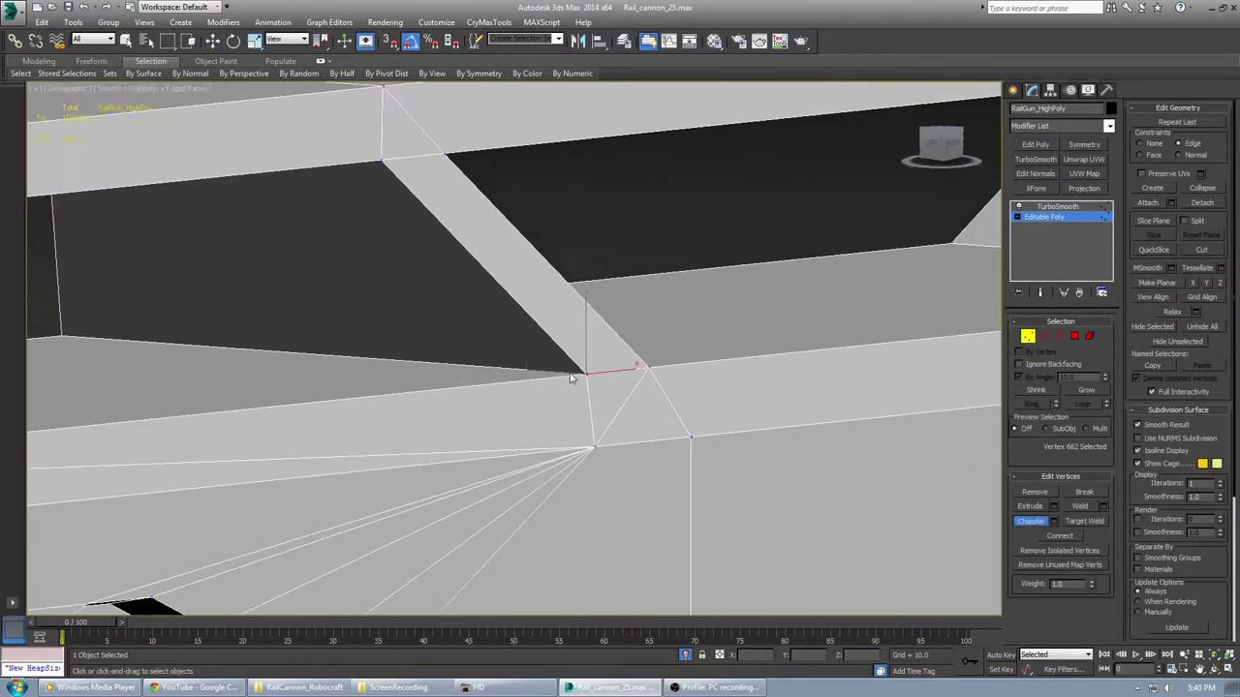
pyautogui.scroll(-2, 237, 357)
pyautogui.moveTo(237, 357); pyautogui.dragTo(567, 391, button='middle')
pyautogui.keyDown('ctrl'); pyautogui.click(355, 385); pyautogui.keyUp('ctrl')
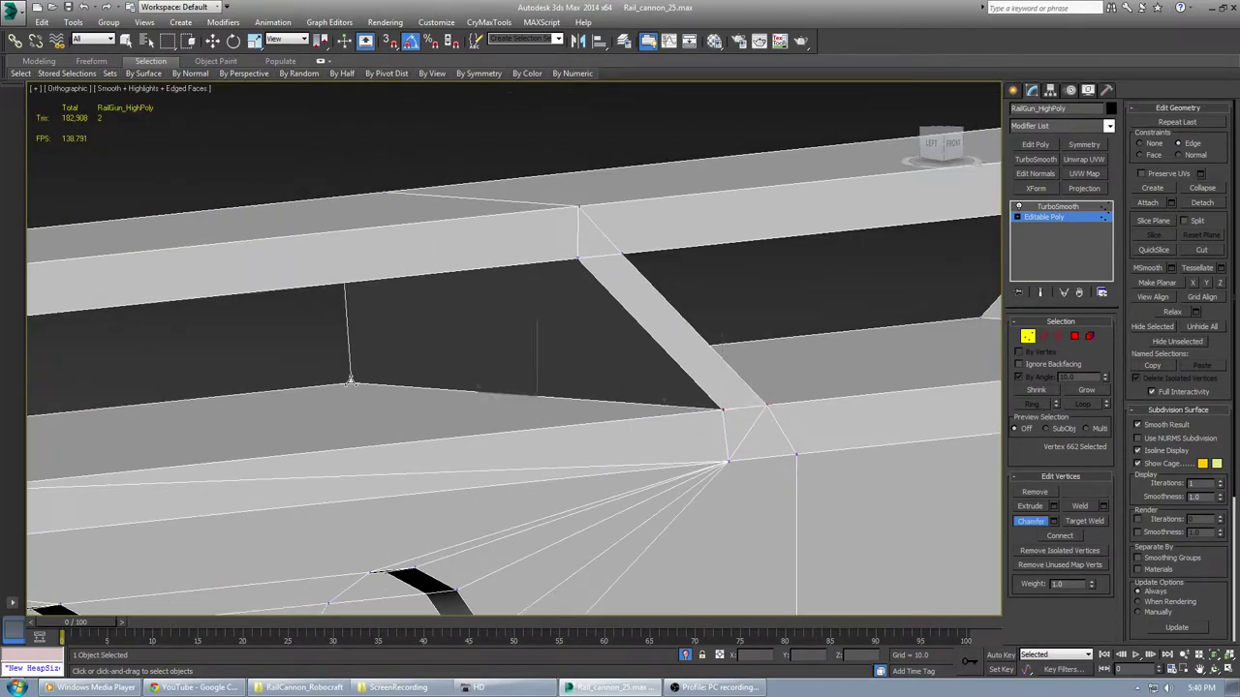
pyautogui.scroll(2, 694, 430)
pyautogui.scroll(2, 736, 411)
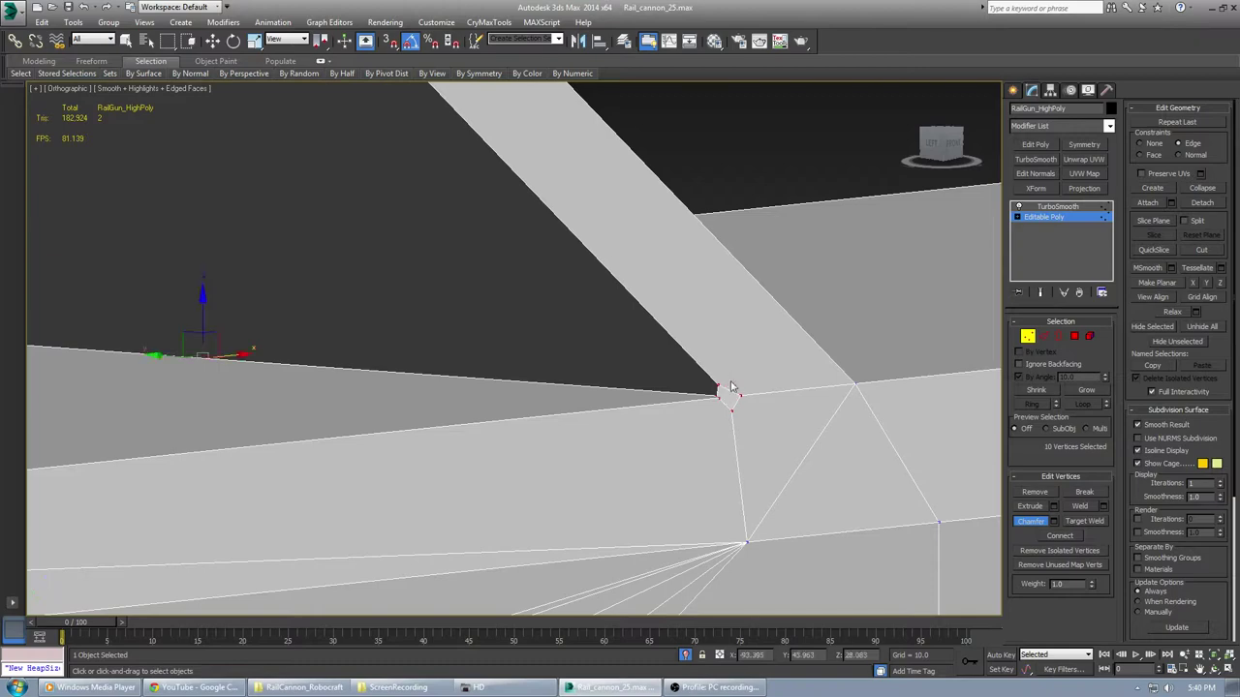
pyautogui.press('1')
pyautogui.scroll(-1, 708, 355)
pyautogui.click(800, 232)
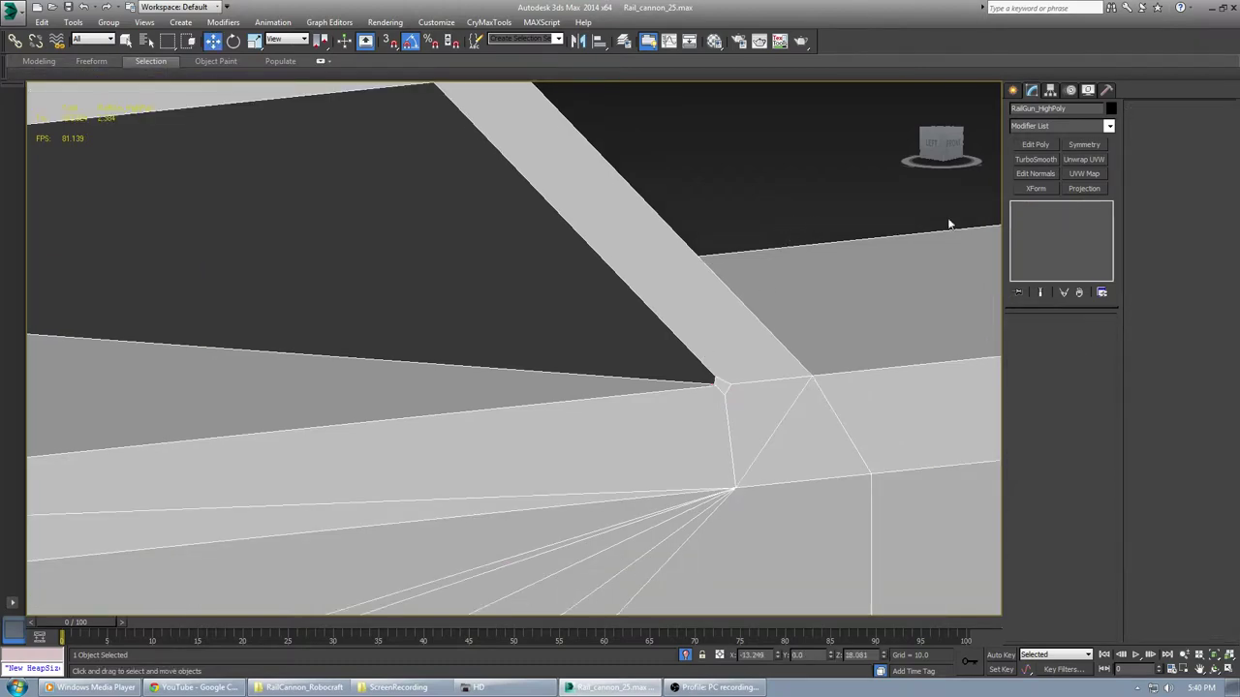
# Deselect the mesh and examine the smoothed openings and first strut along the barrel from the front side and the muzzle
pyautogui.scroll(-8, 687, 362)
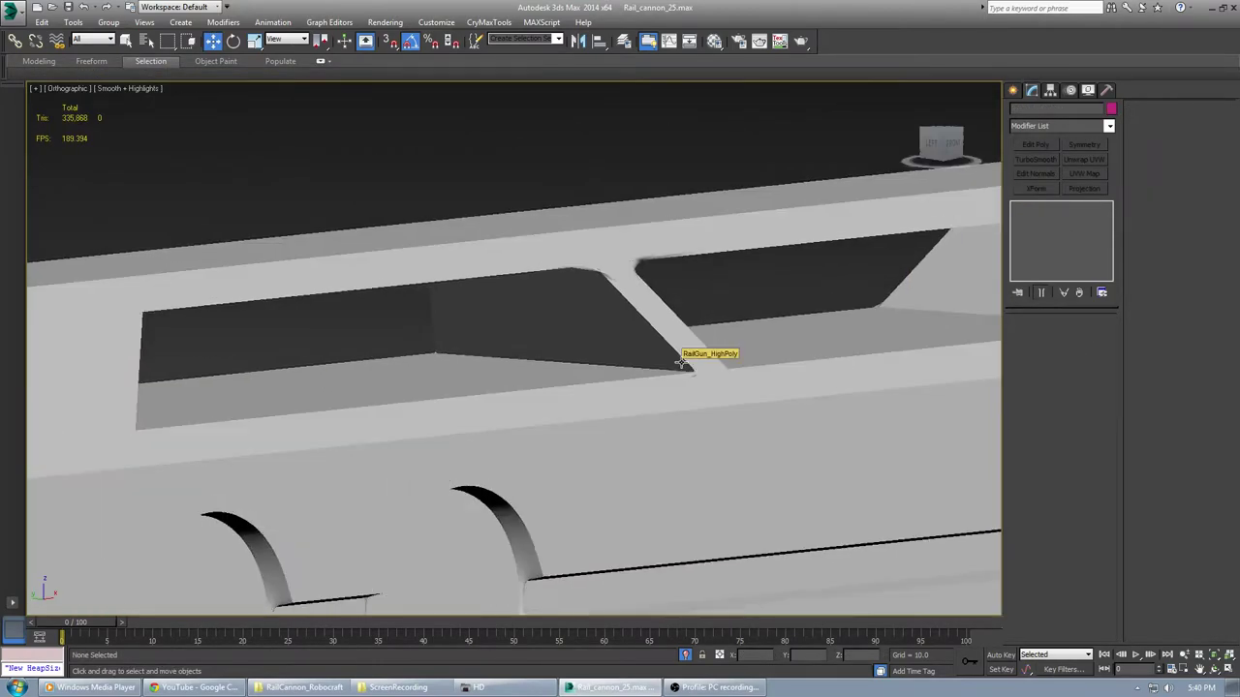
pyautogui.scroll(-4, 673, 379)
pyautogui.scroll(7, 447, 349)
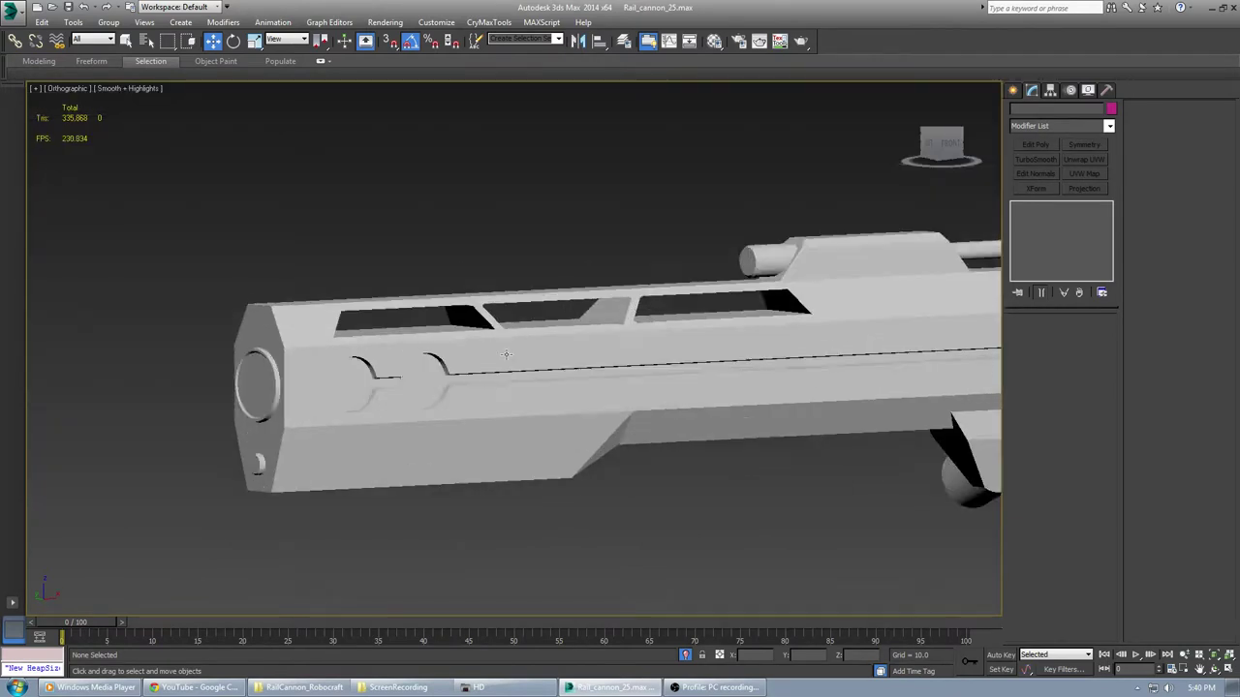
pyautogui.scroll(2, 447, 348)
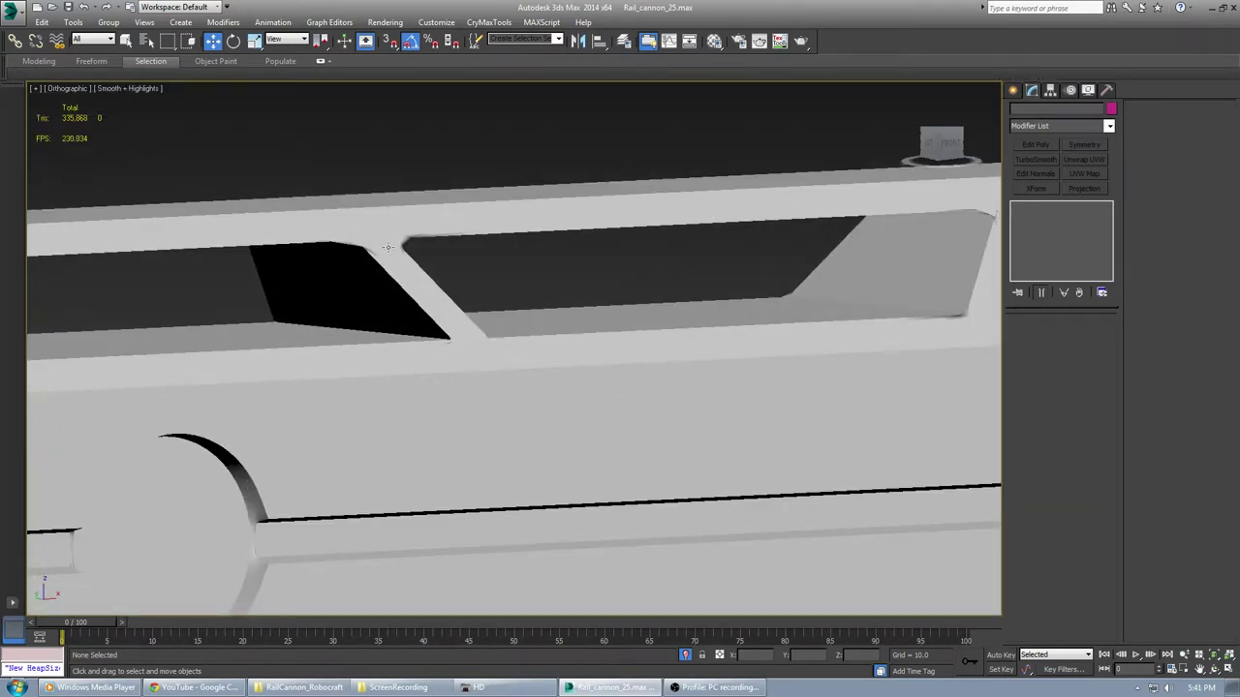
pyautogui.scroll(-3, 388, 247)
pyautogui.moveTo(392, 248); pyautogui.dragTo(653, 286, button='middle')
pyautogui.scroll(-3, 678, 315)
pyautogui.keyDown('alt'); pyautogui.moveTo(688, 325); pyautogui.dragTo(431, 216, button='middle'); pyautogui.keyUp('alt')
pyautogui.scroll(-3, 431, 217)
pyautogui.scroll(5, 418, 265)
pyautogui.scroll(-2, 665, 297)
# In the front view, examine the smoothed joint at the first strut's head and select the high-poly rail gun
pyautogui.click(953, 145)
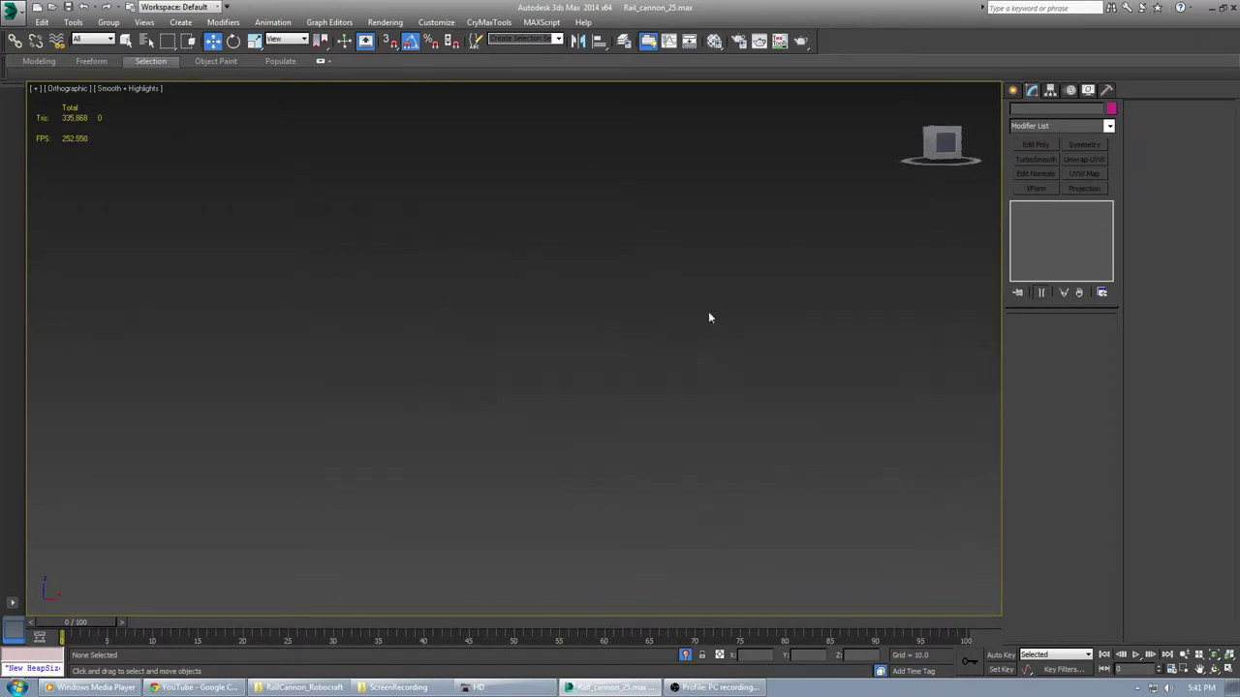
pyautogui.press('z')
pyautogui.scroll(5, 620, 329)
pyautogui.moveTo(639, 335); pyautogui.dragTo(365, 275, button='middle')
pyautogui.press('f')
pyautogui.scroll(6, 814, 432)
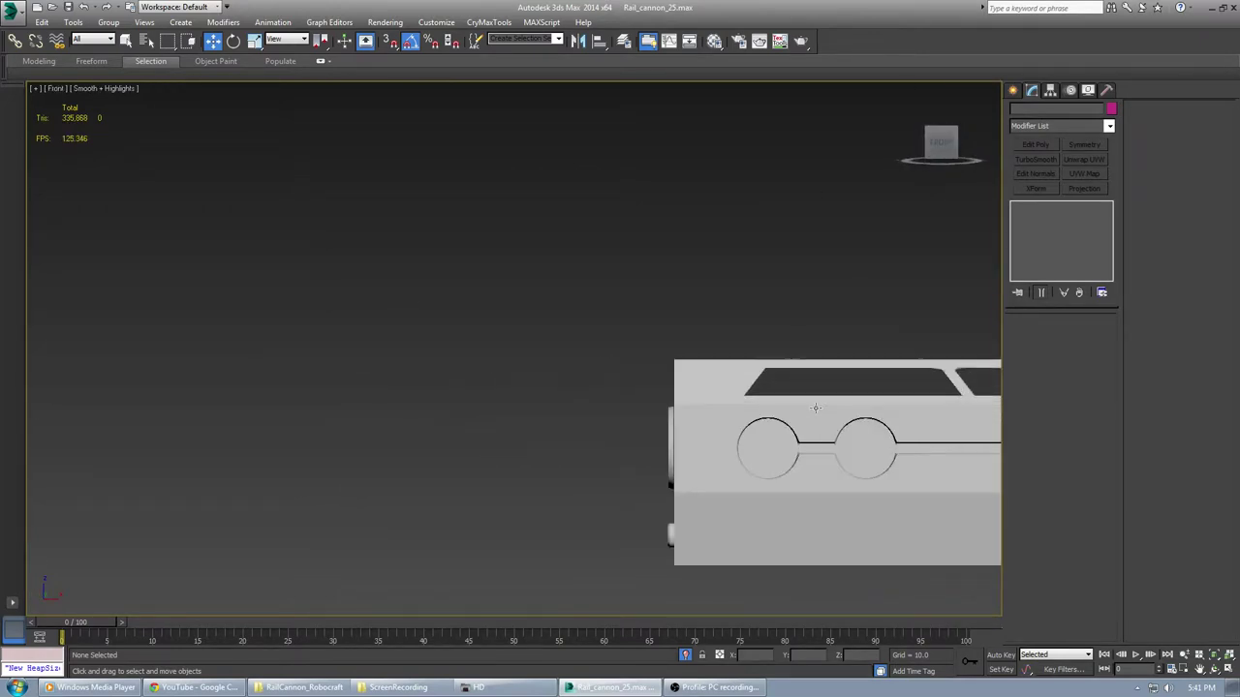
pyautogui.moveTo(906, 393); pyautogui.dragTo(526, 398, button='middle')
pyautogui.scroll(9, 620, 376)
pyautogui.click(612, 356)
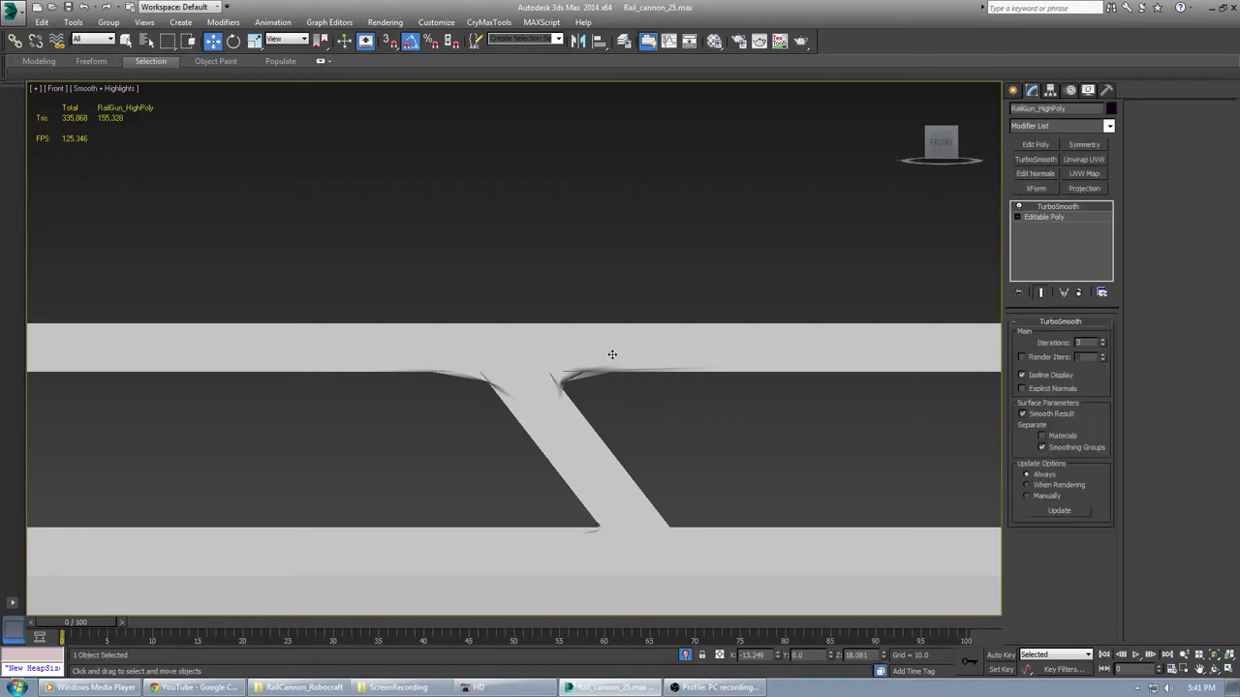
pyautogui.press('F3')
pyautogui.press('F3')
# In the base mesh with edged faces shown, cut from the first strut's upper rear corner to the top edge on both barrel sides
pyautogui.click(1040, 218)
pyautogui.moveTo(645, 387); pyautogui.dragTo(692, 468, button='middle')
pyautogui.scroll(4, 695, 468)
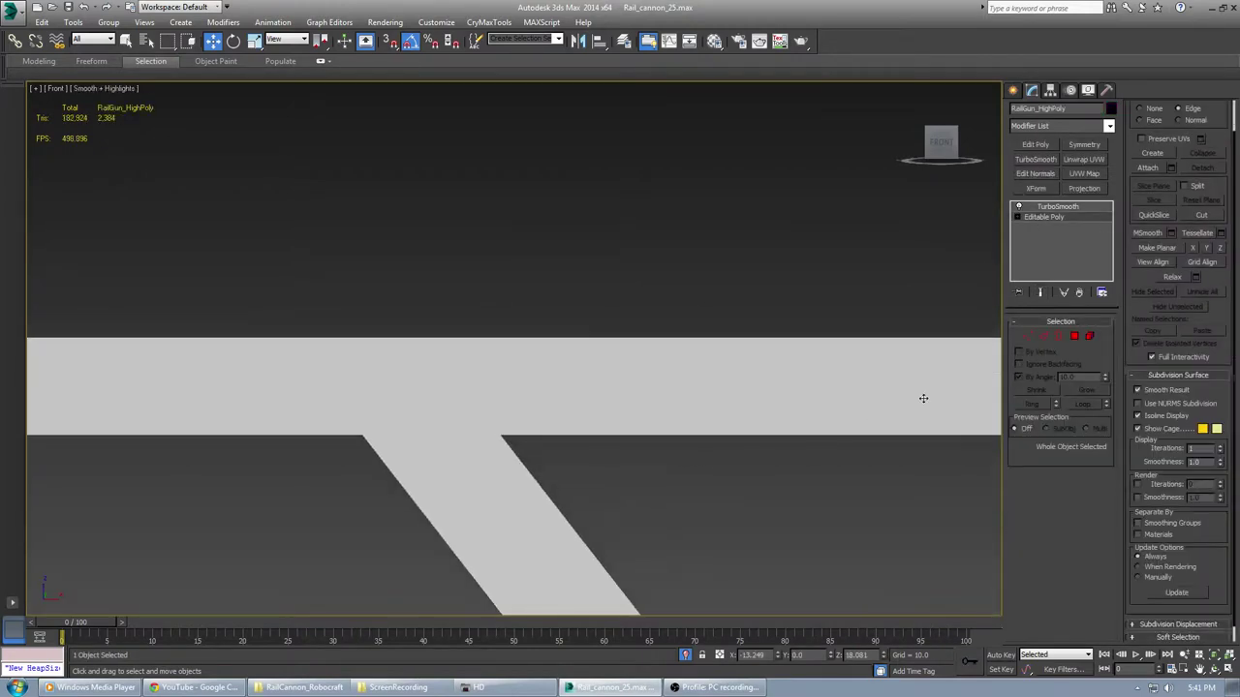
pyautogui.click(1029, 336)
pyautogui.press('F4')
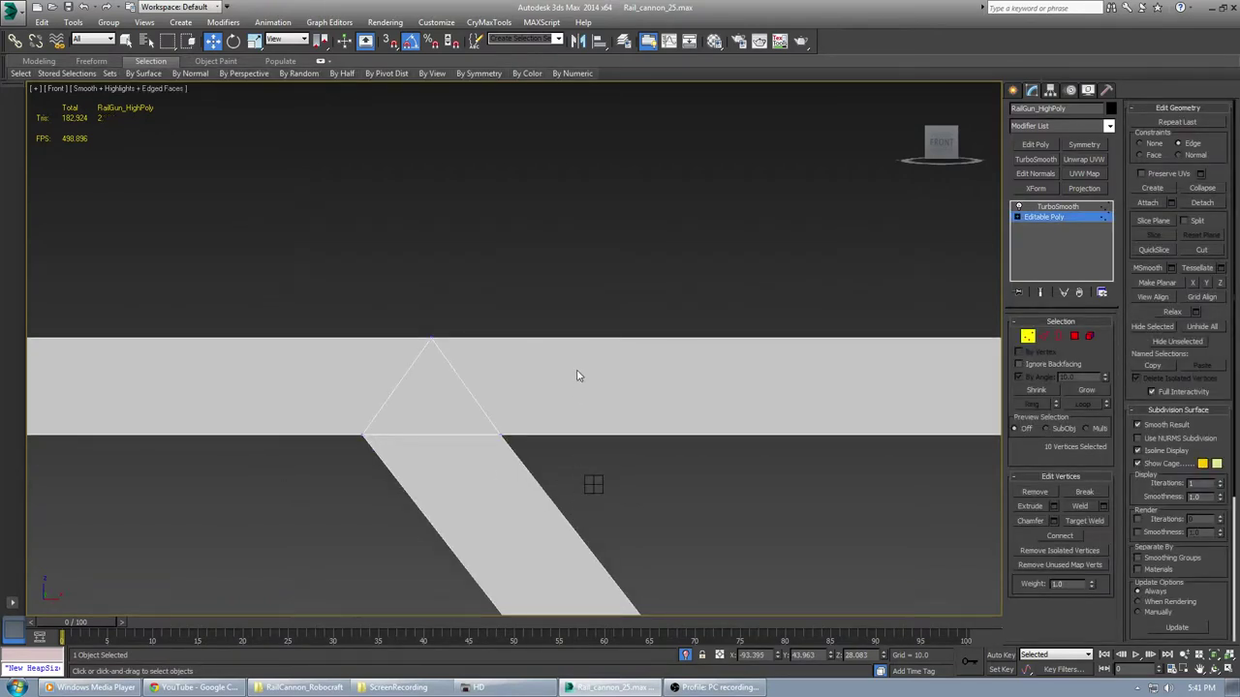
pyautogui.hotkey('alt', 'c')
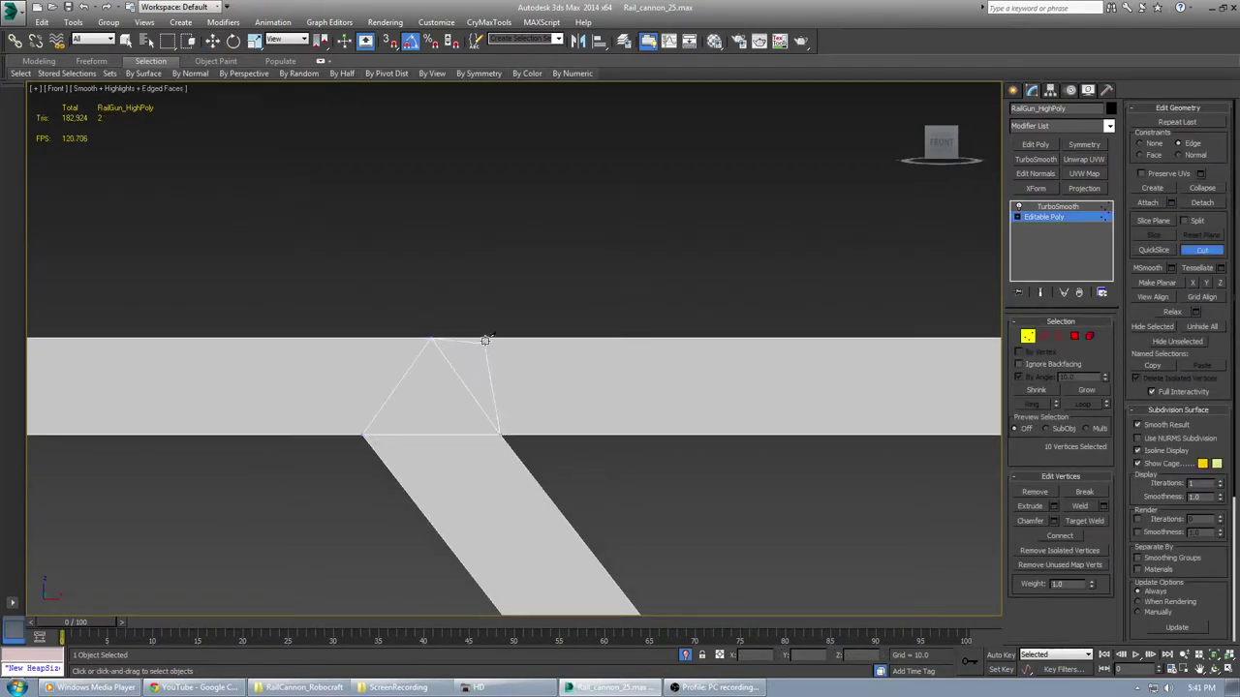
pyautogui.click(486, 337)
pyautogui.keyDown('alt'); pyautogui.moveTo(506, 405); pyautogui.dragTo(360, 425, button='middle'); pyautogui.keyUp('alt')
pyautogui.click(632, 462)
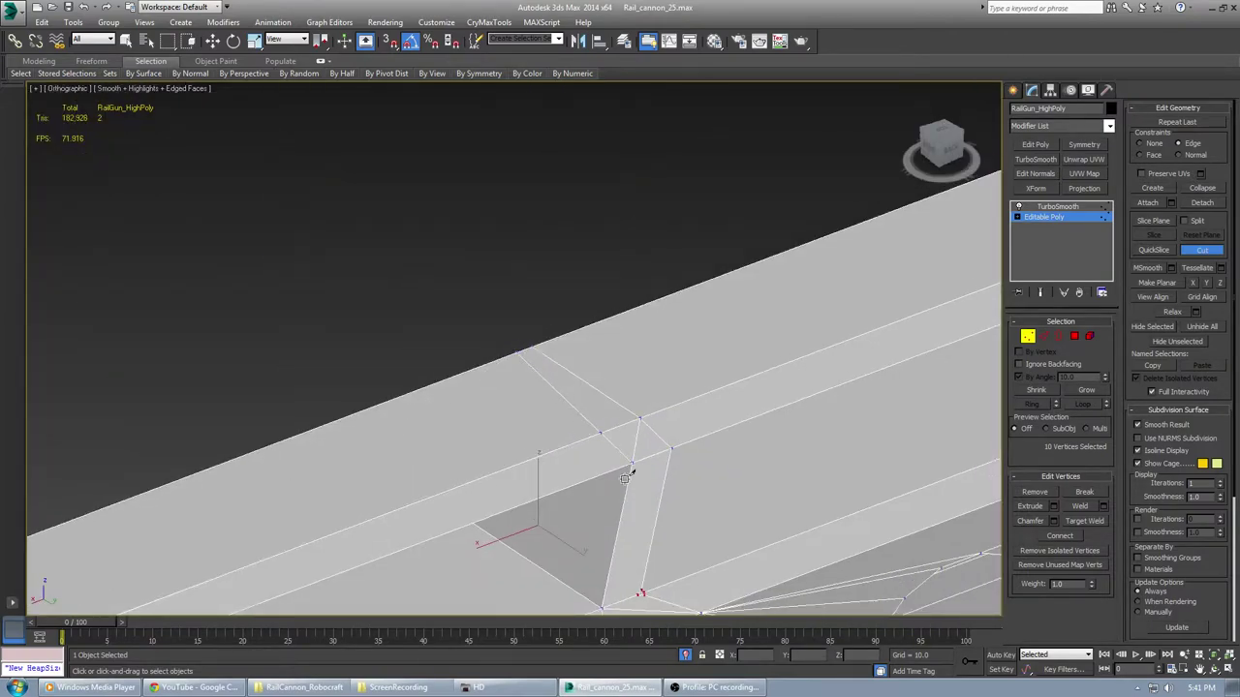
pyautogui.keyDown('alt'); pyautogui.moveTo(693, 441); pyautogui.dragTo(801, 342, button='middle'); pyautogui.keyUp('alt')
pyautogui.press('w')
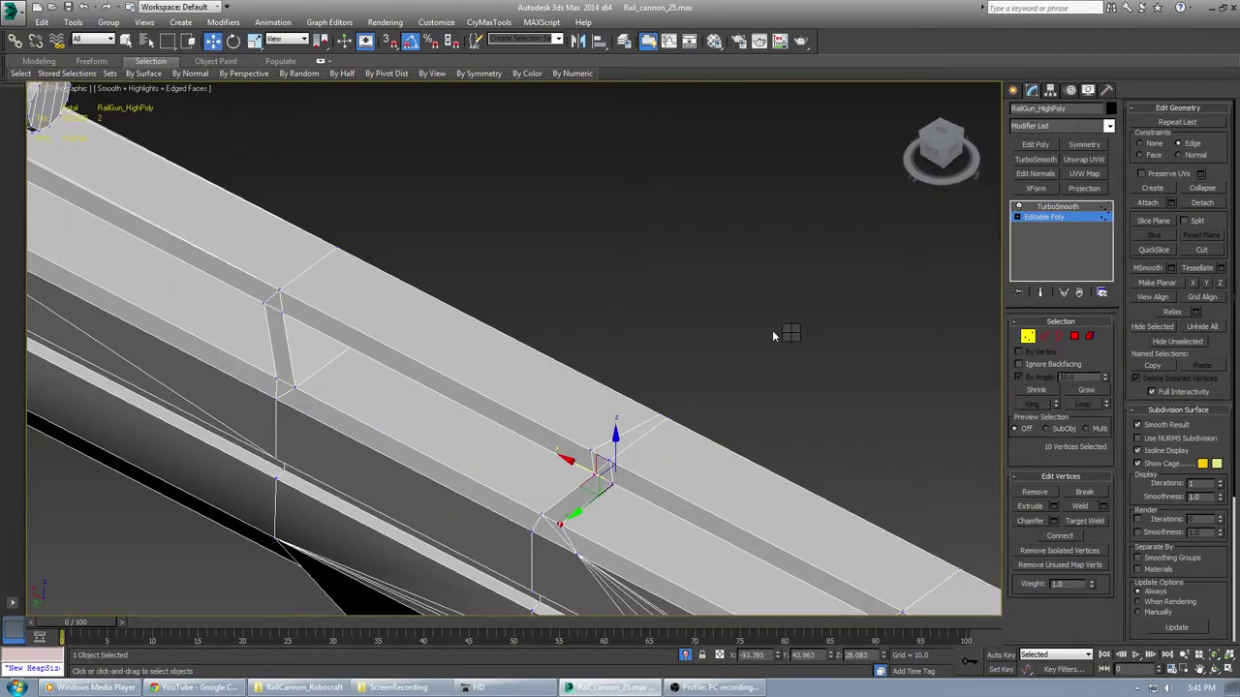
# Return to the TurboSmooth result and examine the first strut's head on the barrel's back side up close
pyautogui.click(1055, 216)
pyautogui.click(1056, 206)
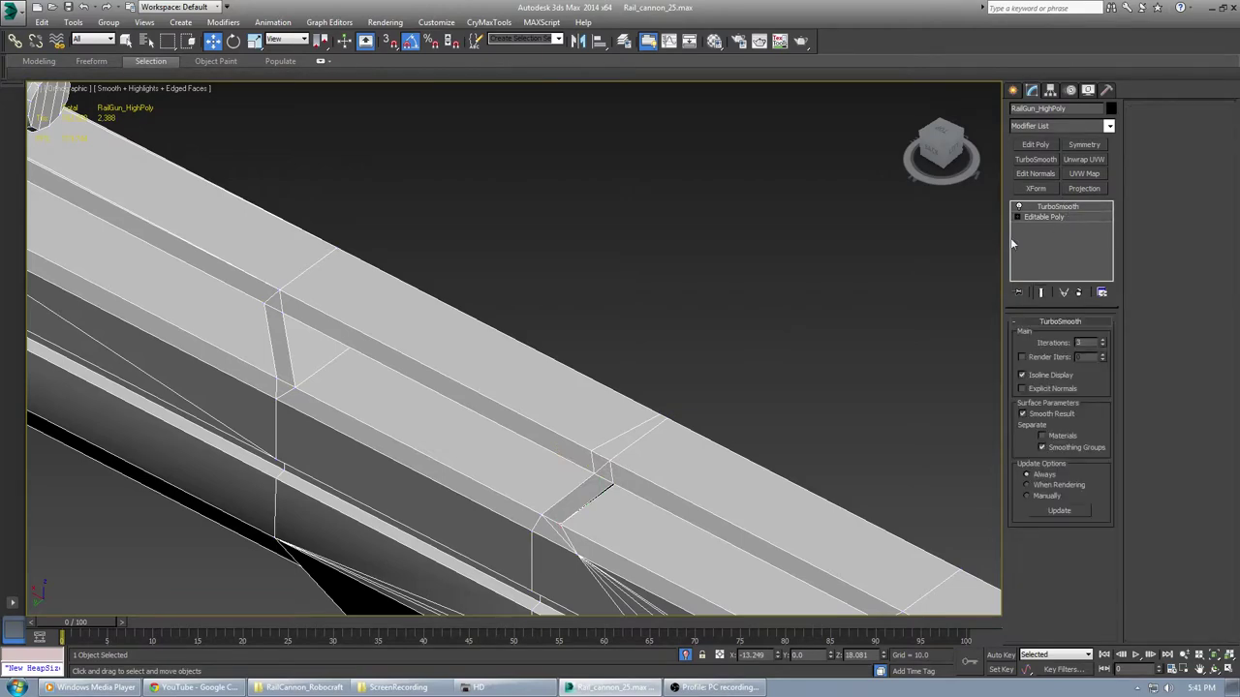
pyautogui.scroll(8, 692, 436)
pyautogui.moveTo(758, 241); pyautogui.dragTo(478, 545, button='middle')
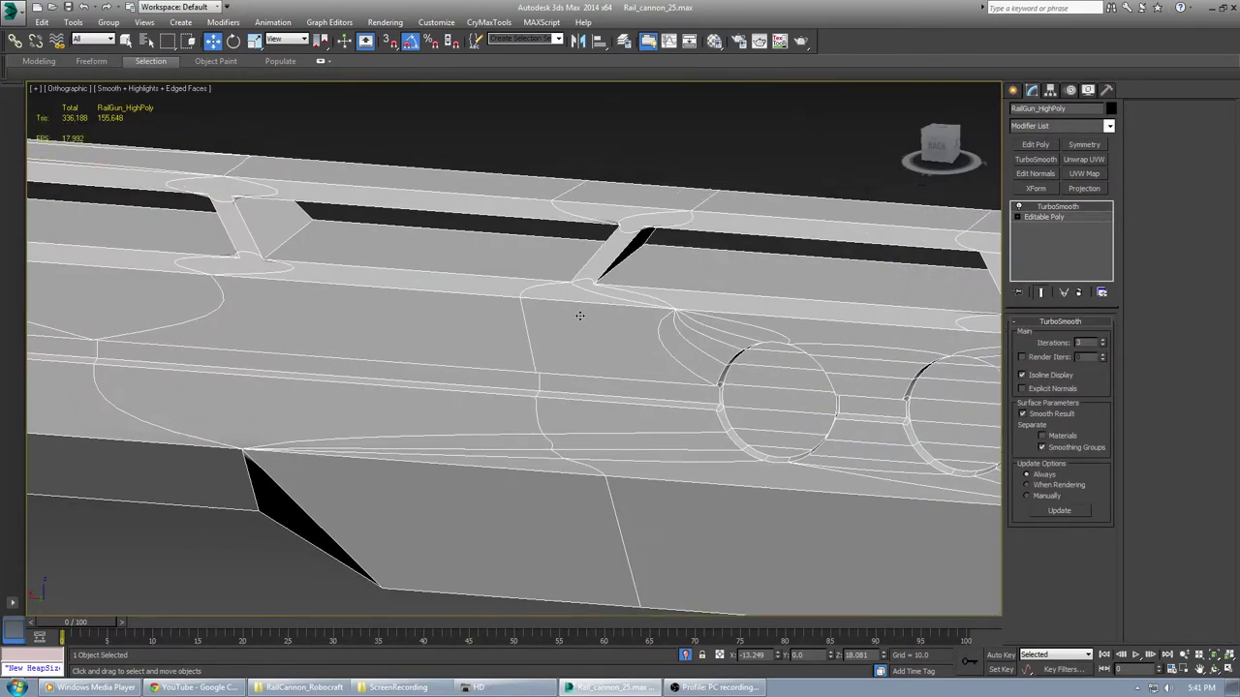
pyautogui.moveTo(588, 245); pyautogui.dragTo(622, 357, button='middle')
pyautogui.scroll(2, 644, 257)
pyautogui.scroll(2, 644, 254)
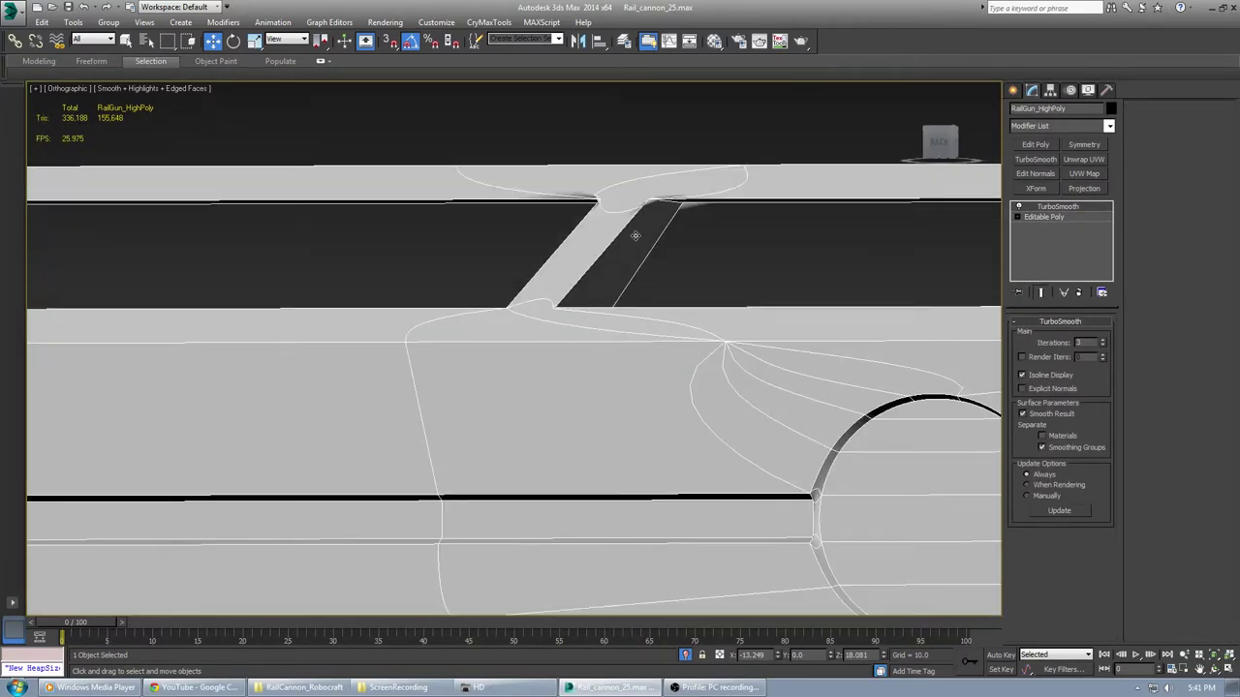
pyautogui.scroll(2, 643, 181)
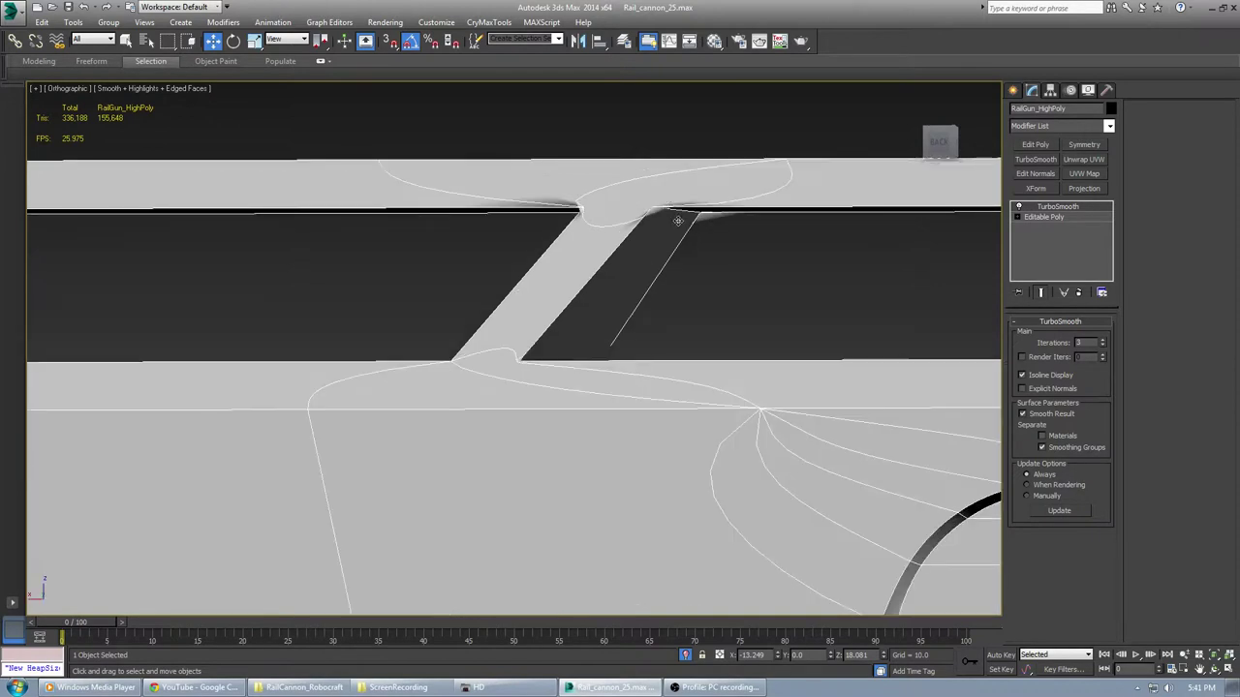
# Go to the base mesh's vertex level at the first strut's head and show the end result while editing
pyautogui.click(1026, 217)
pyautogui.moveTo(649, 214); pyautogui.dragTo(684, 358, button='middle')
pyautogui.scroll(3, 684, 346)
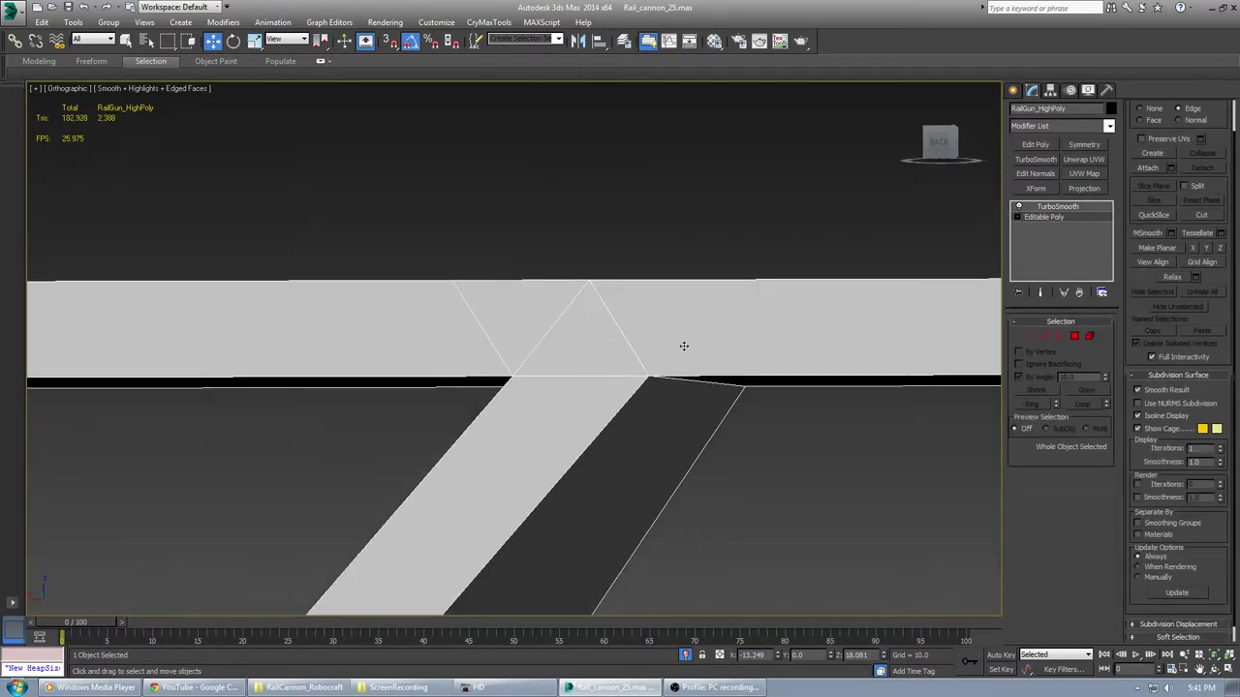
pyautogui.click(1029, 335)
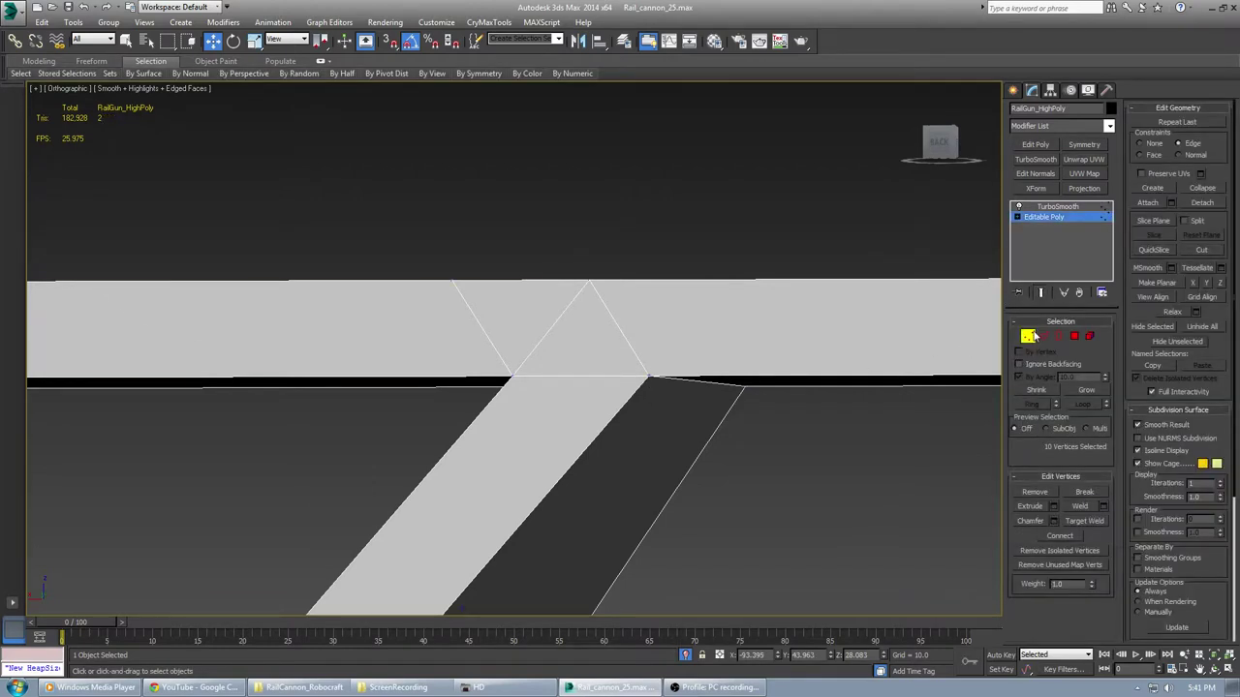
pyautogui.click(1041, 292)
# Try moving the strut's upper front corner vertex and the top-edge vertex above it on the back side, undoing each move
pyautogui.click(655, 380)
pyautogui.scroll(2, 650, 377)
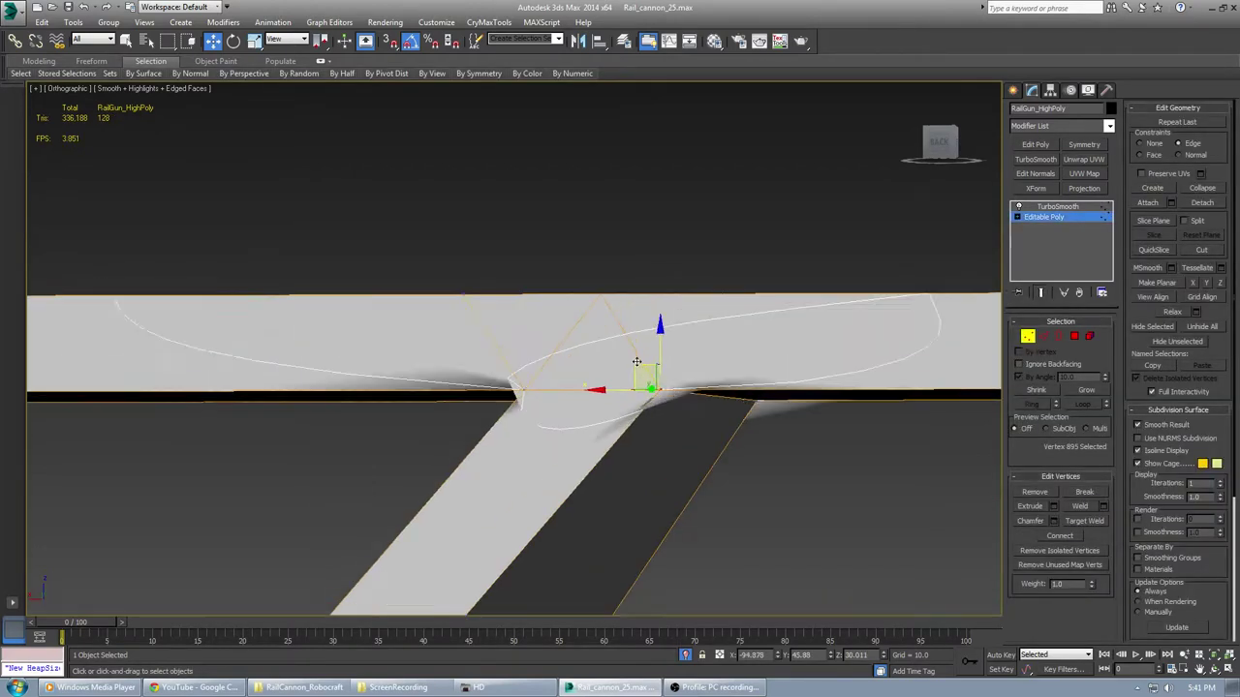
pyautogui.moveTo(656, 388); pyautogui.dragTo(612, 338)
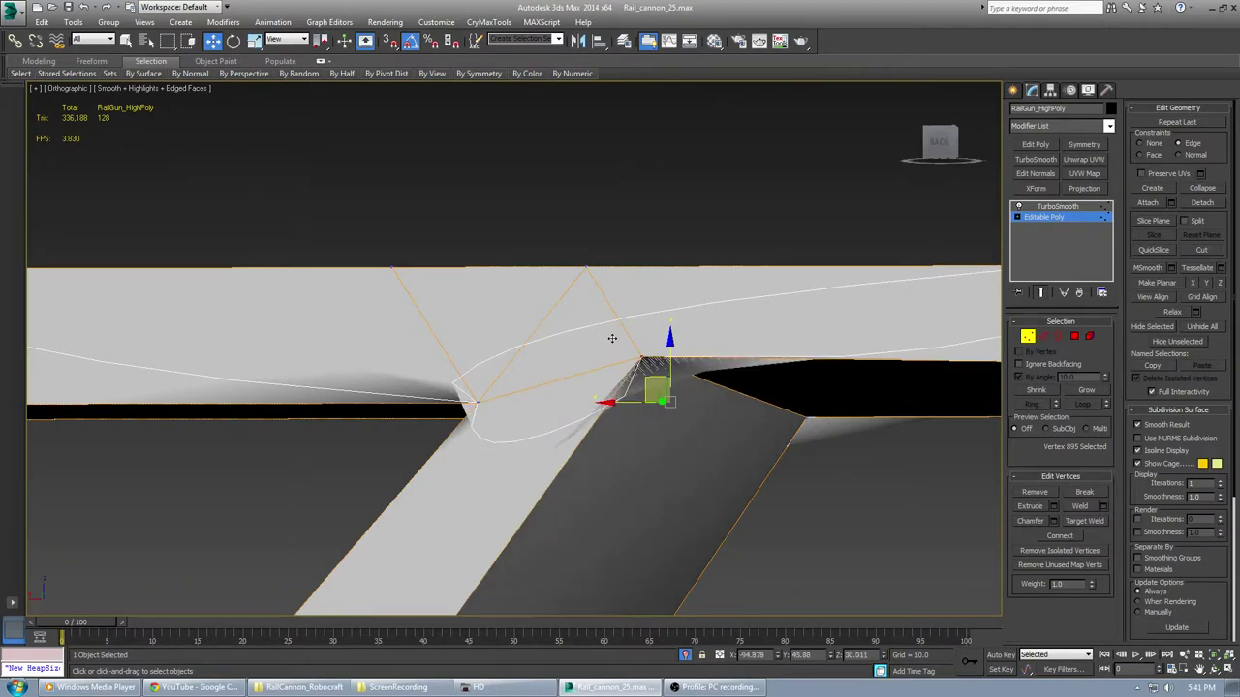
pyautogui.hotkey('ctrl', 'z')
pyautogui.keyDown('alt'); pyautogui.moveTo(526, 419); pyautogui.dragTo(578, 422, button='middle'); pyautogui.keyUp('alt')
pyautogui.click(549, 266)
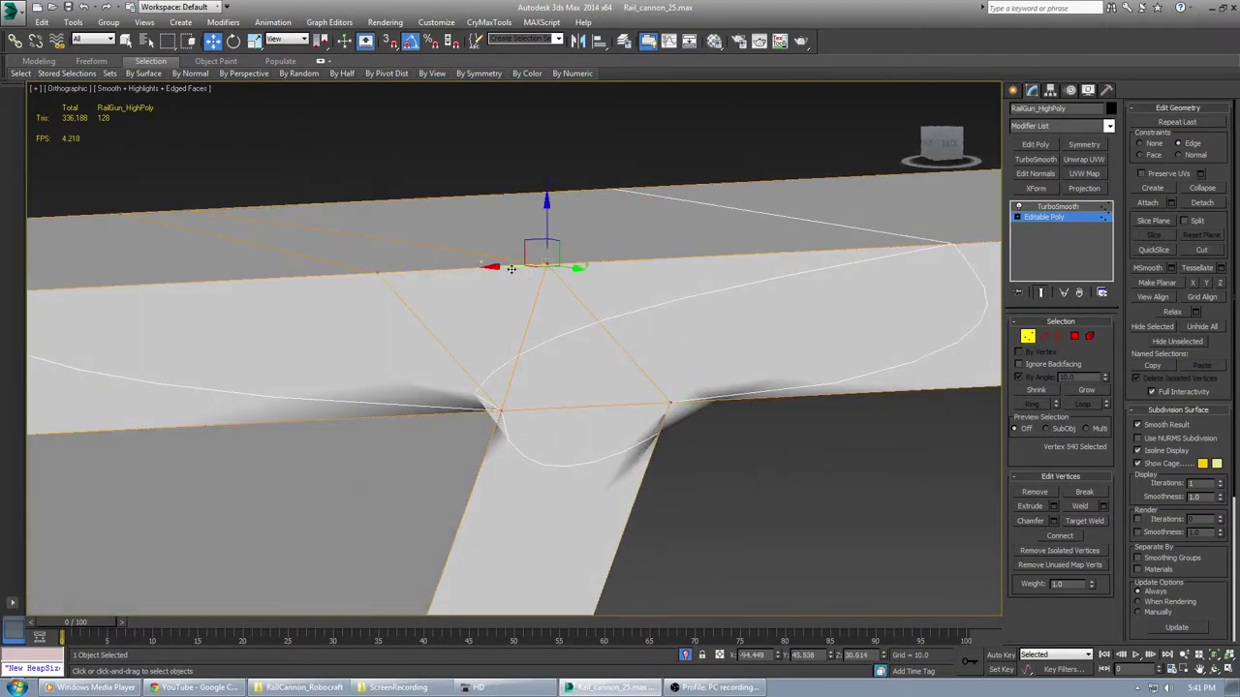
pyautogui.moveTo(635, 267)
pyautogui.mouseDown()
pyautogui.moveTo(725, 265)
pyautogui.moveTo(596, 291)
pyautogui.mouseUp()
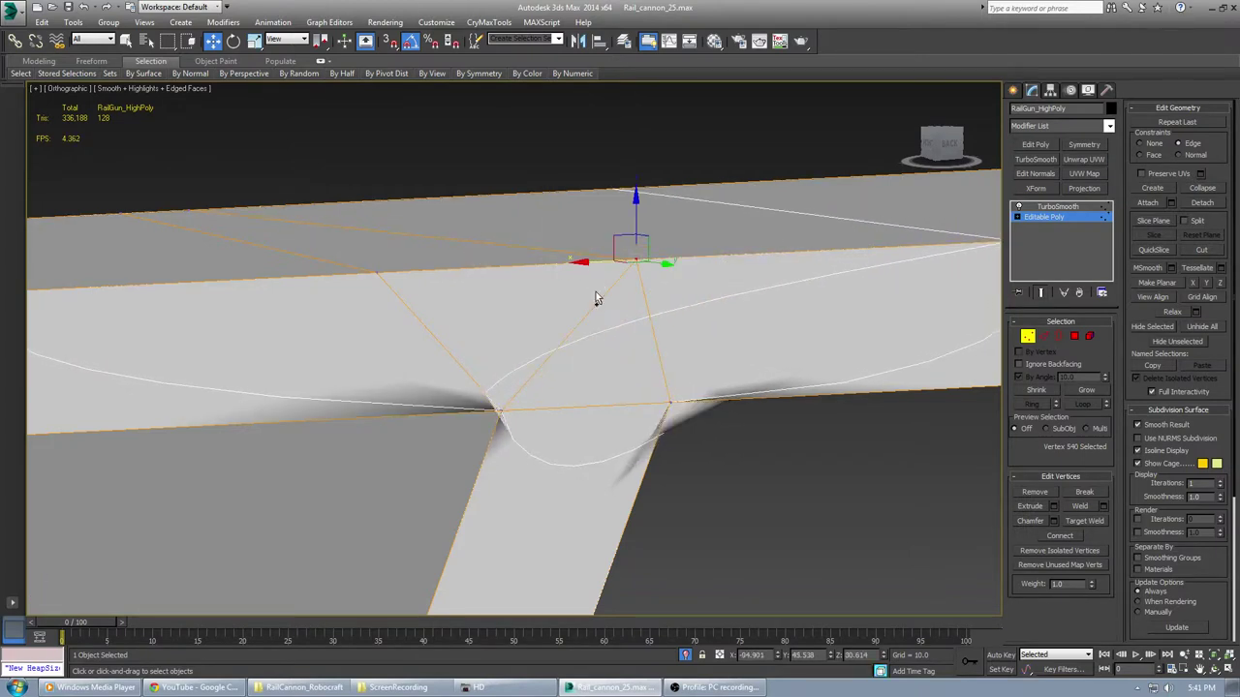
pyautogui.hotkey('ctrl', 'z')
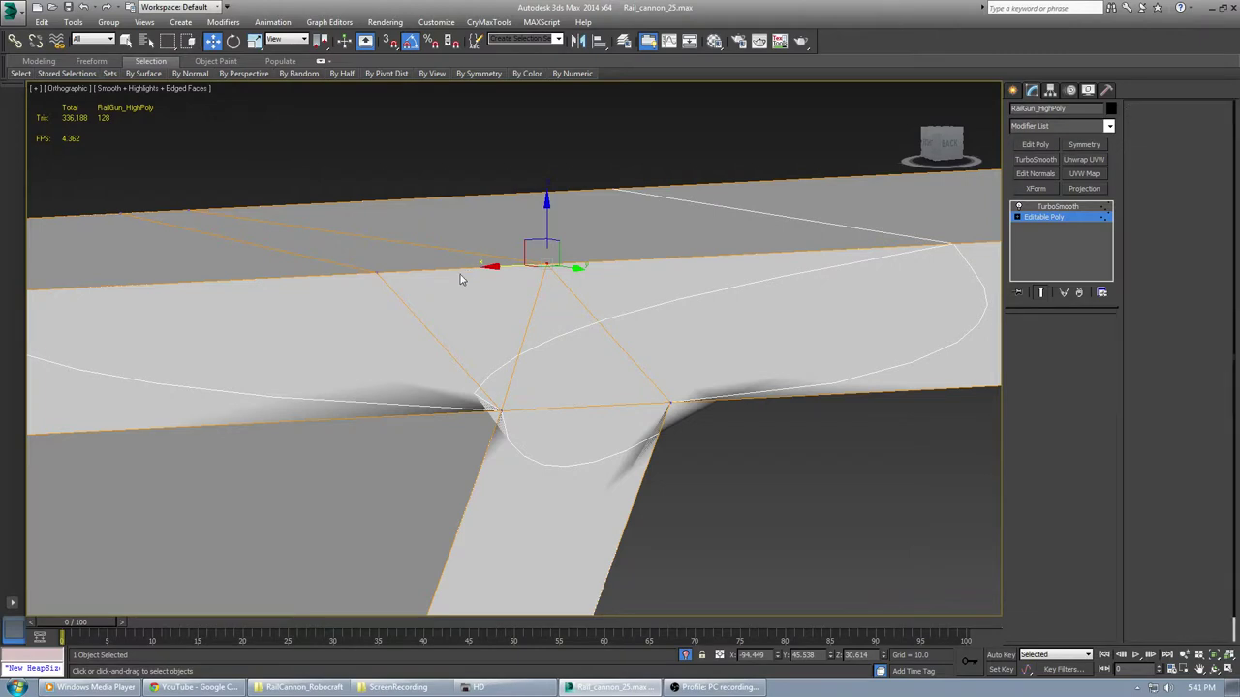
# Scale down the short top edge above the first strut's head on the back side and shift it along the rail toward the muzzle
pyautogui.press('2')
pyautogui.click(461, 273)
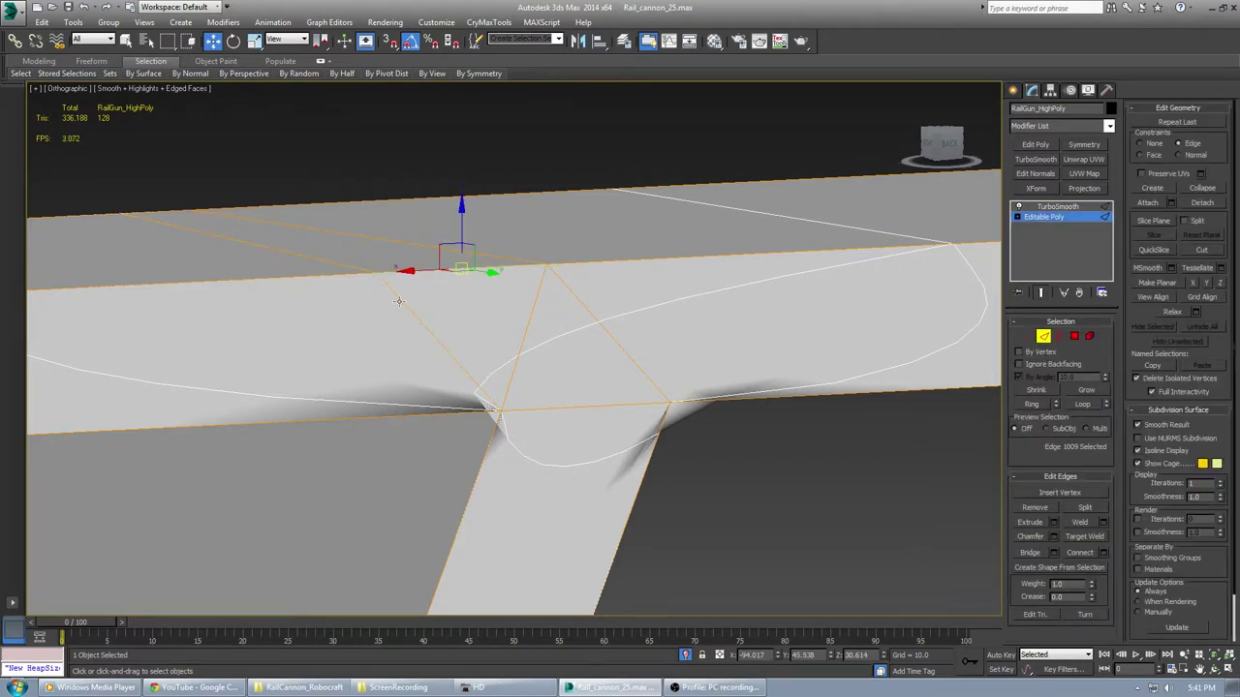
pyautogui.press('r')
pyautogui.moveTo(398, 272); pyautogui.dragTo(576, 275)
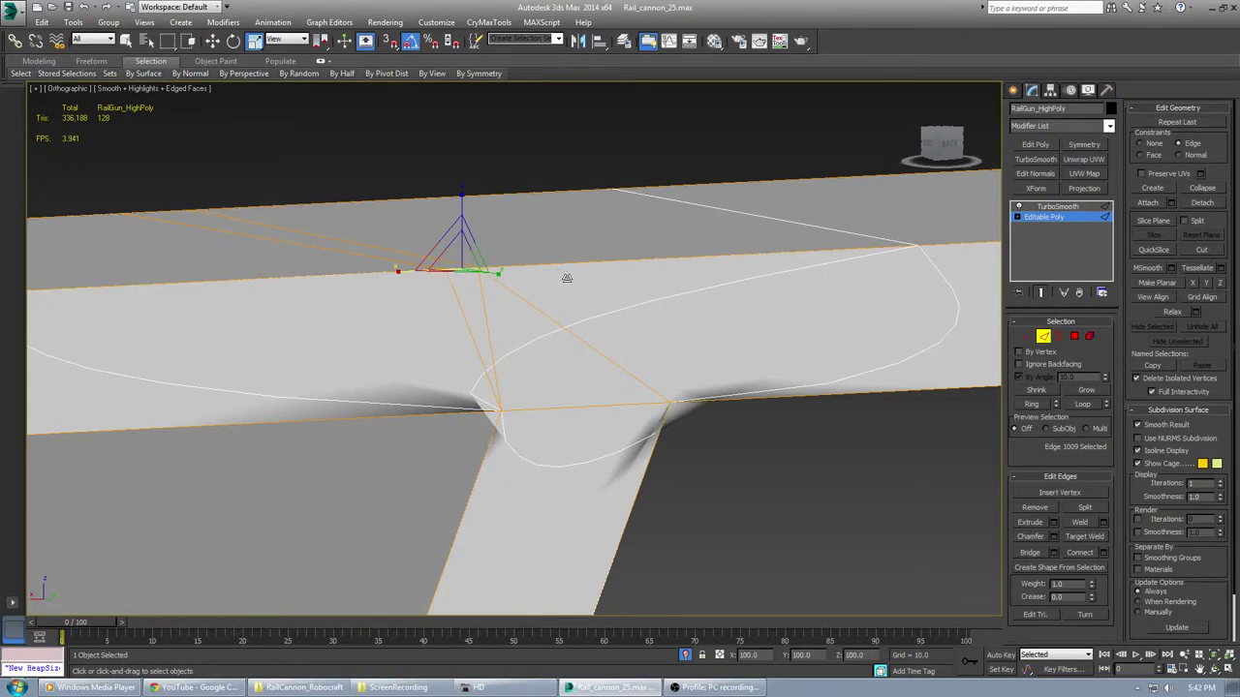
pyautogui.press('w')
pyautogui.moveTo(491, 267); pyautogui.dragTo(690, 250)
pyautogui.keyDown('alt'); pyautogui.moveTo(690, 250); pyautogui.dragTo(700, 377, button='middle'); pyautogui.keyUp('alt')
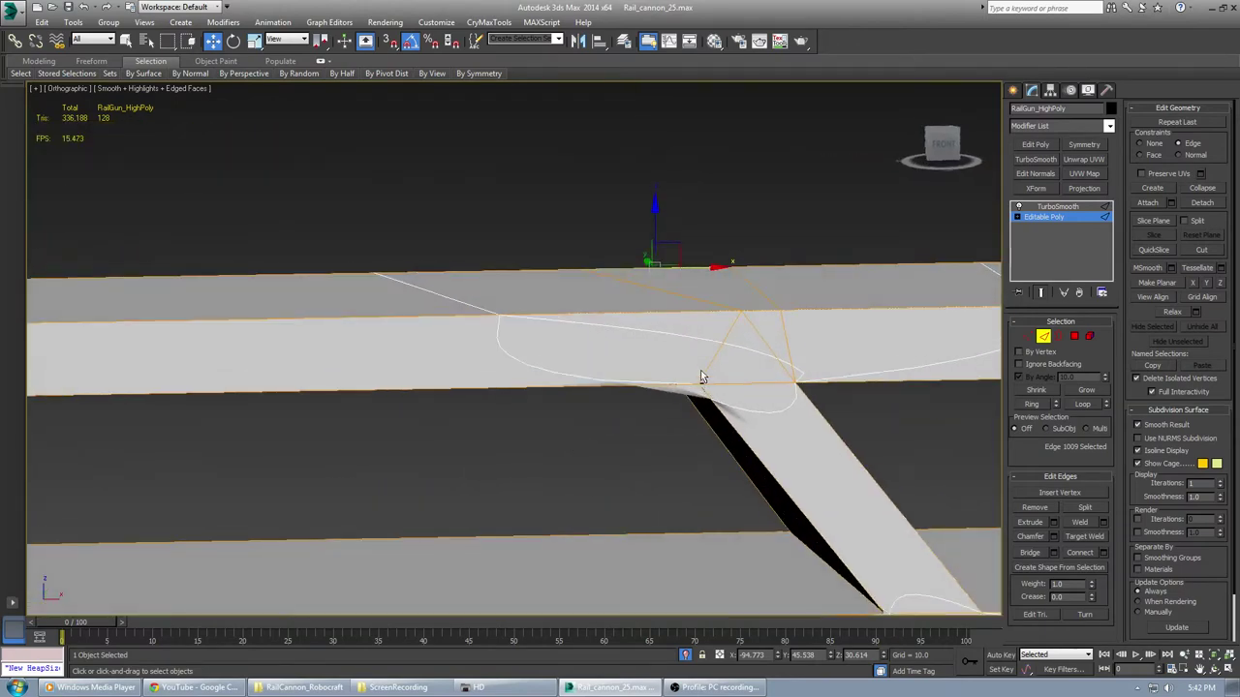
# On the front side, remove the two diagonal edges above the strut's head and connect the forward top-edge vertex to the strut's upper front corner
pyautogui.keyDown('alt'); pyautogui.moveTo(764, 342); pyautogui.dragTo(734, 350, button='middle'); pyautogui.keyUp('alt')
pyautogui.press('BackSpace')
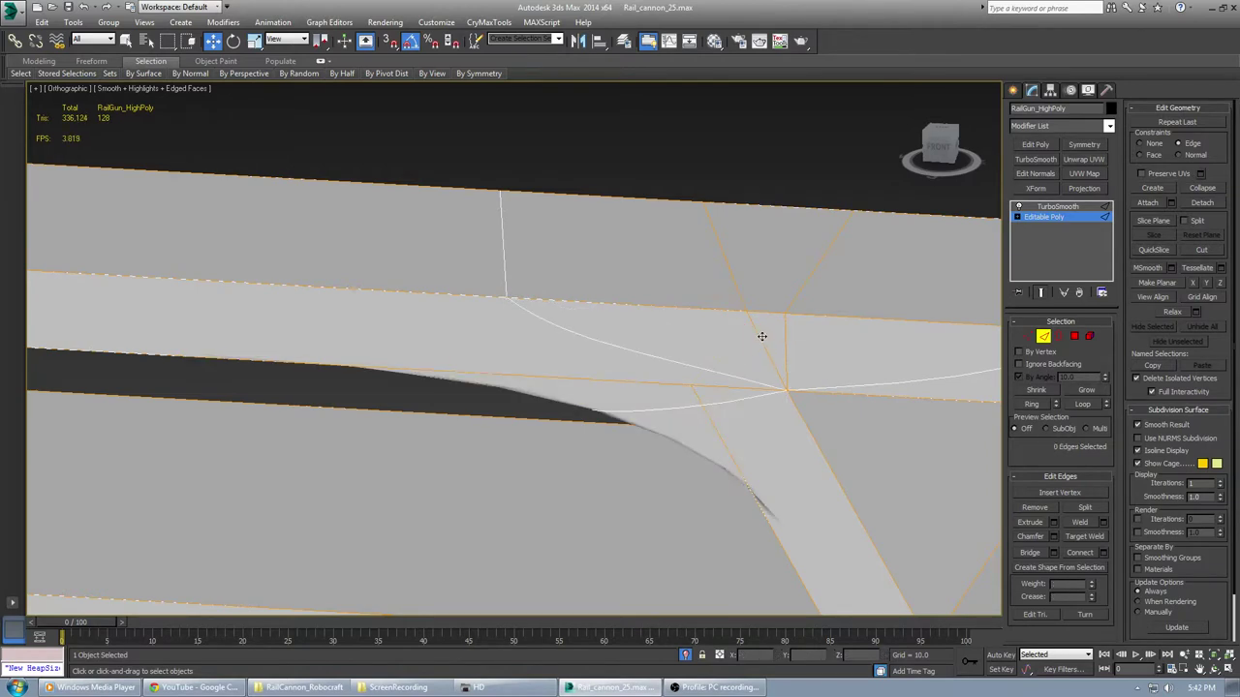
pyautogui.click(762, 336)
pyautogui.press('BackSpace')
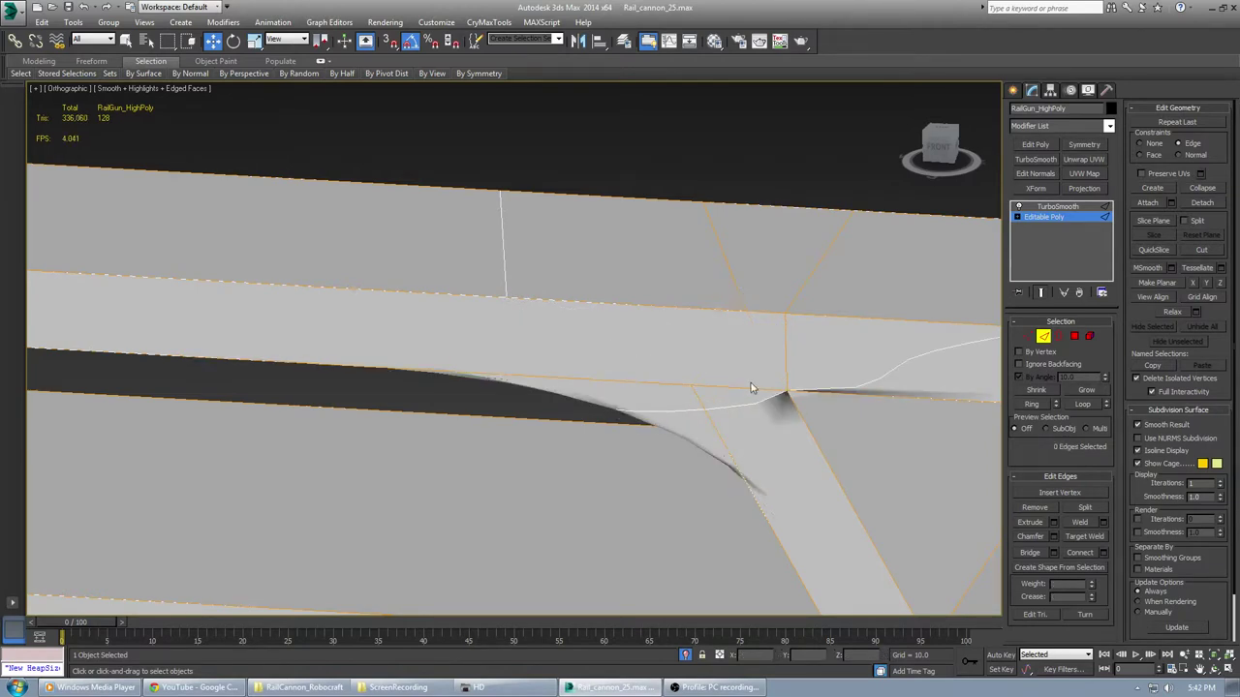
pyautogui.press('1')
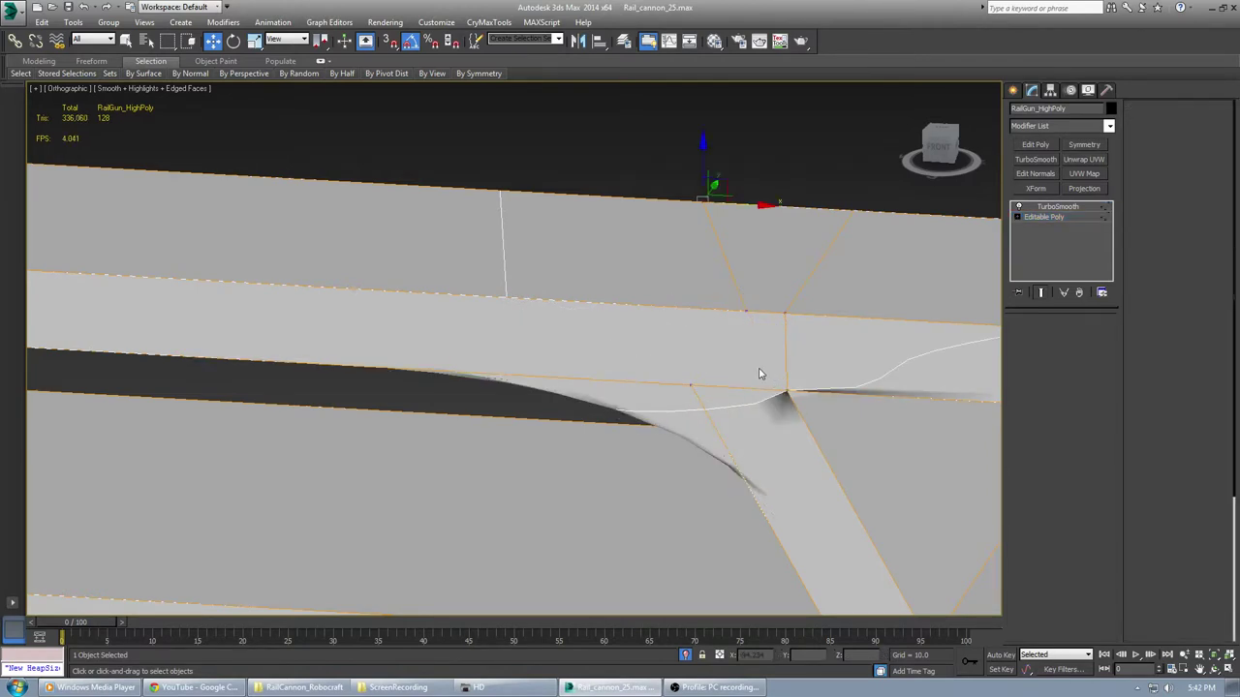
pyautogui.click(746, 311)
pyautogui.keyDown('ctrl'); pyautogui.click(693, 388); pyautogui.keyUp('ctrl')
pyautogui.hotkey('ctrl', 'shift', 'e')
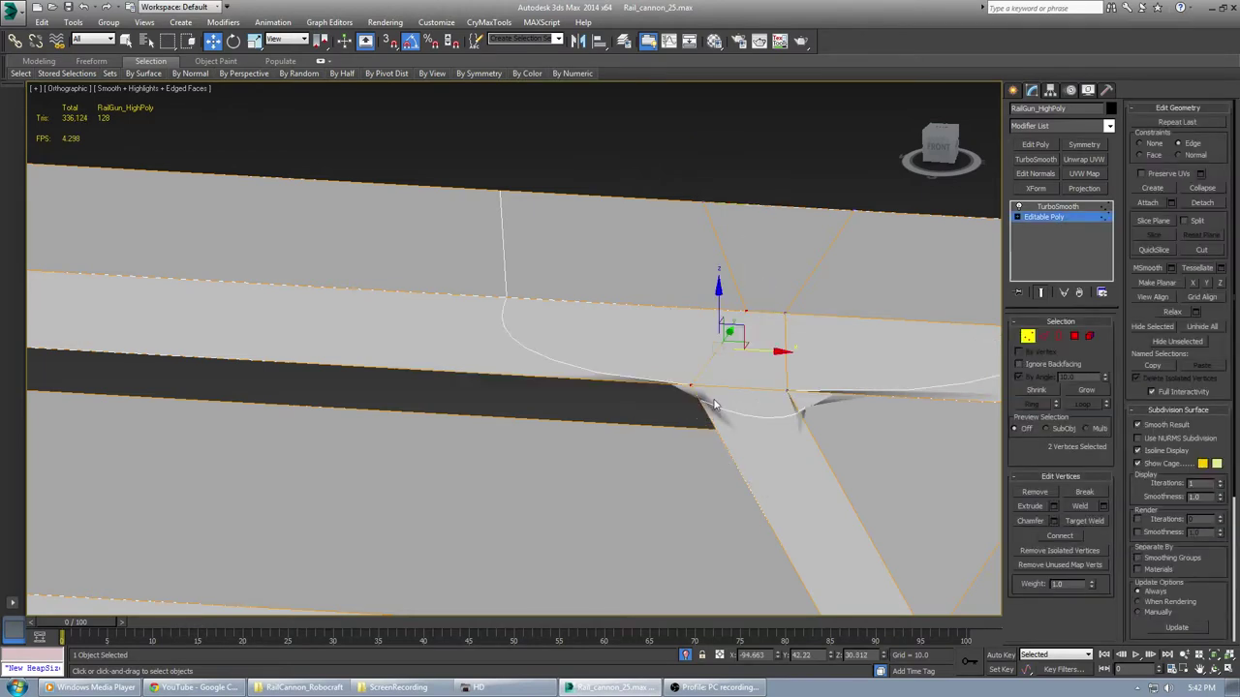
pyautogui.click(721, 367)
# Slide the two top-edge vertices above the strut's head on the front side close together and return to the TurboSmooth level
pyautogui.click(746, 312)
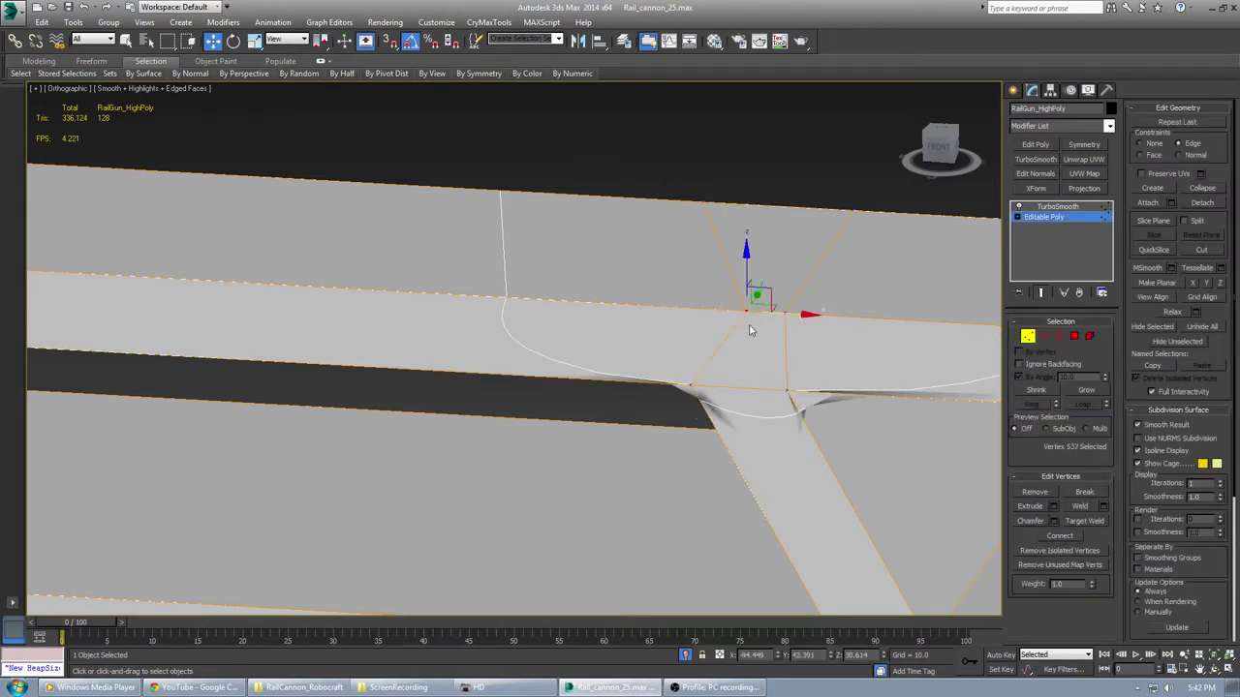
pyautogui.moveTo(752, 315); pyautogui.dragTo(802, 320)
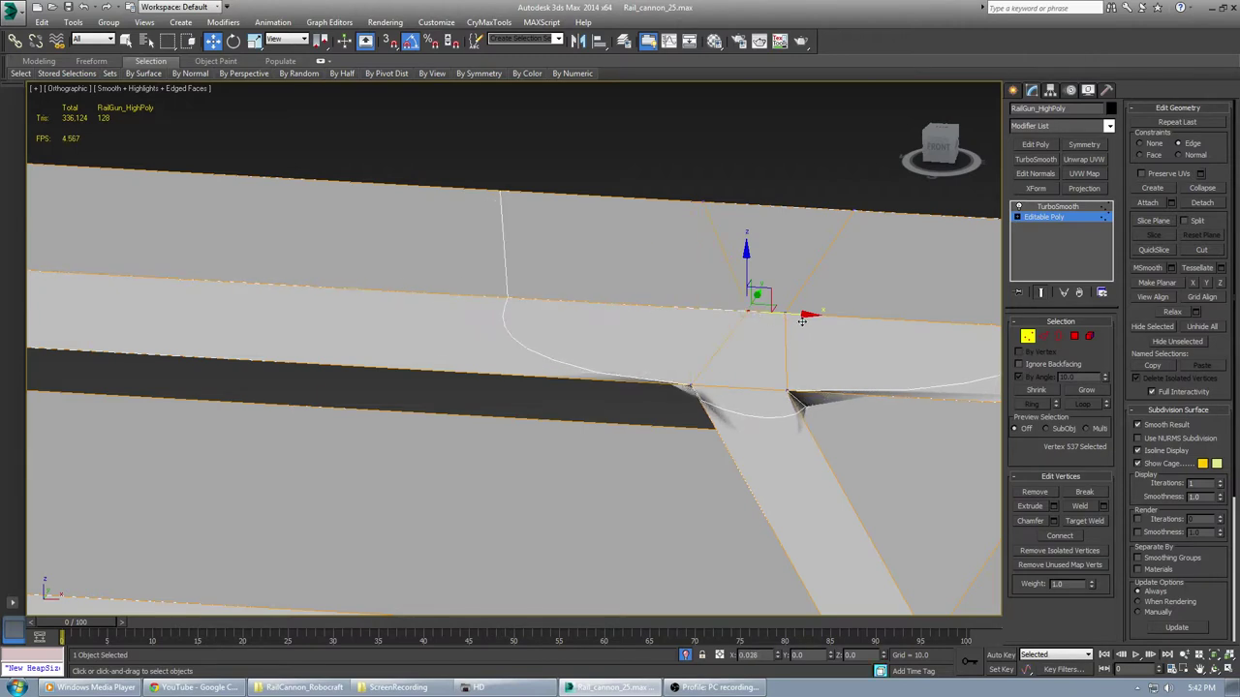
pyautogui.click(785, 311)
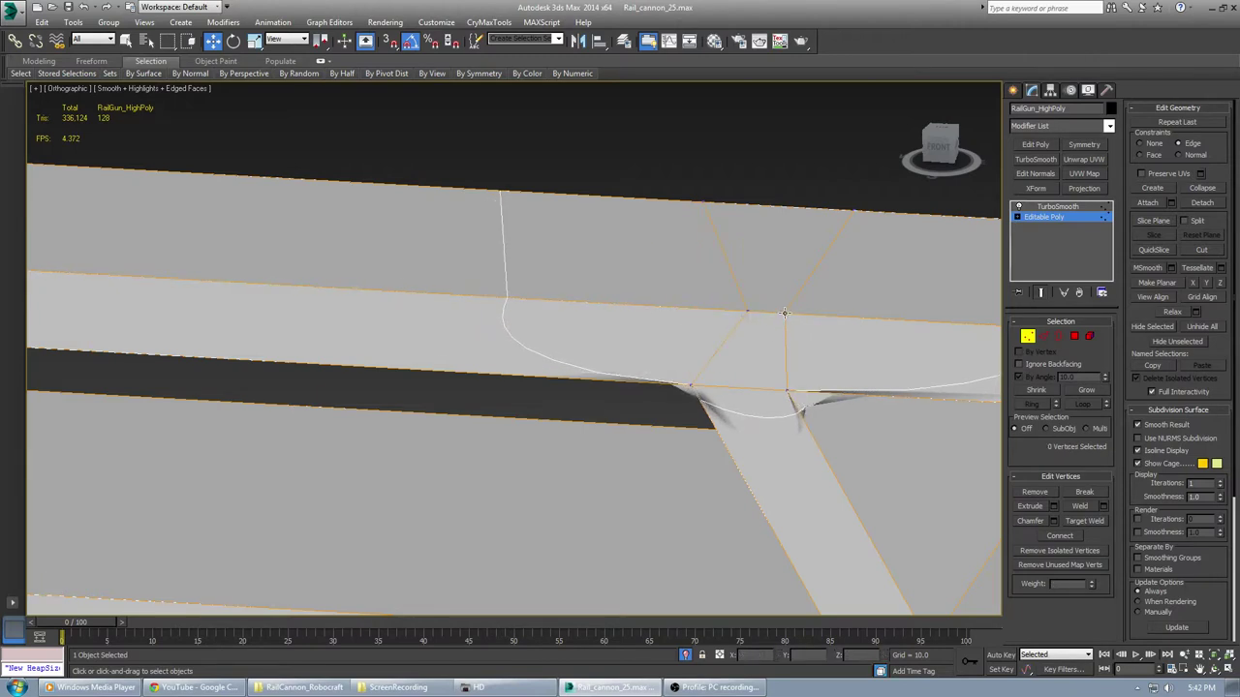
pyautogui.click(785, 312)
pyautogui.moveTo(797, 313); pyautogui.dragTo(794, 312)
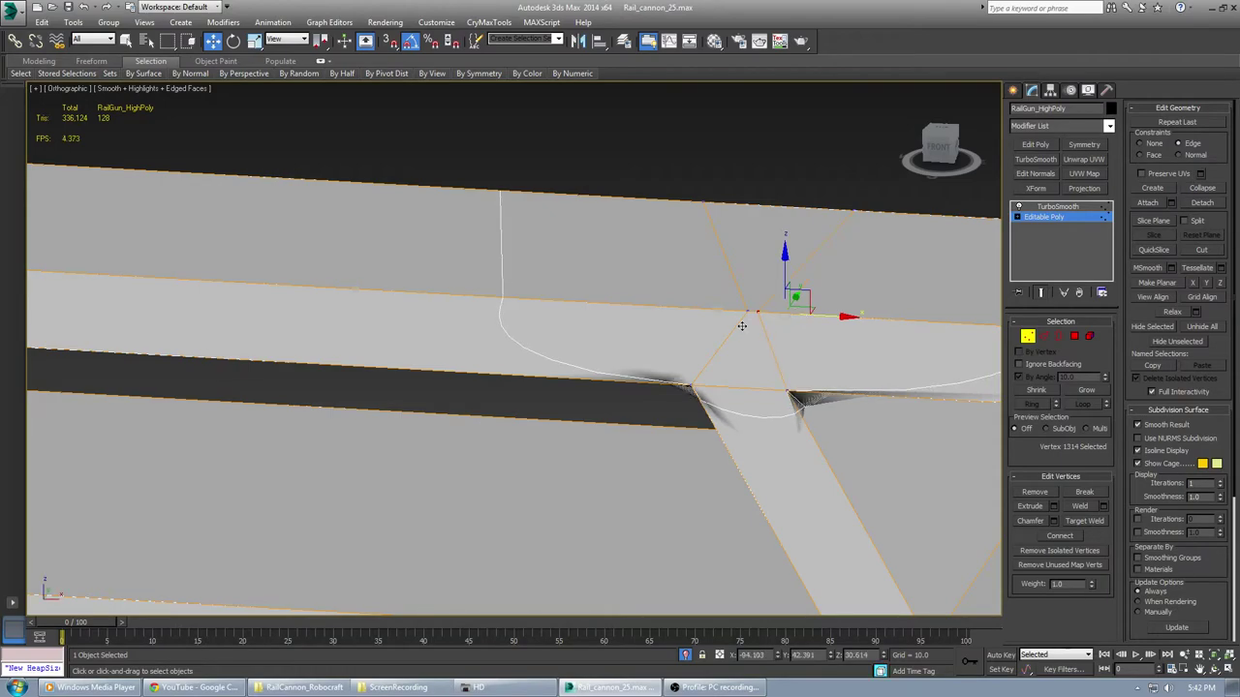
pyautogui.scroll(-6, 742, 326)
pyautogui.keyDown('alt'); pyautogui.moveTo(747, 335); pyautogui.dragTo(554, 418, button='middle'); pyautogui.keyUp('alt')
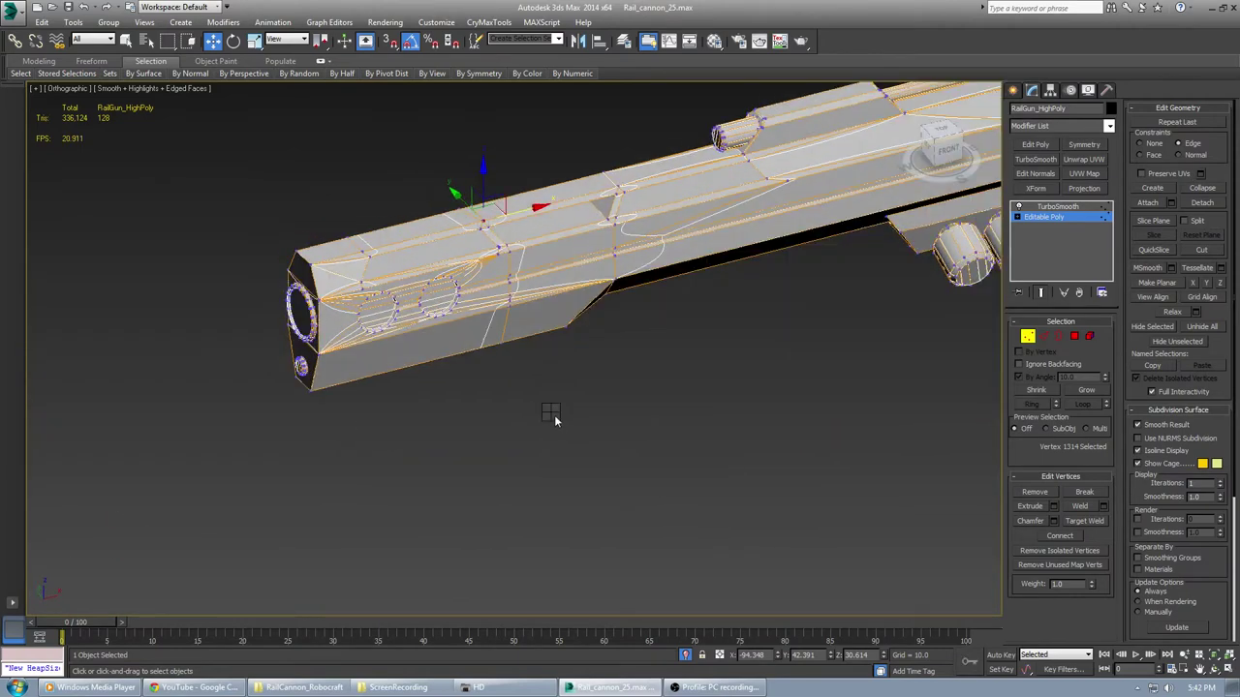
pyautogui.click(1057, 206)
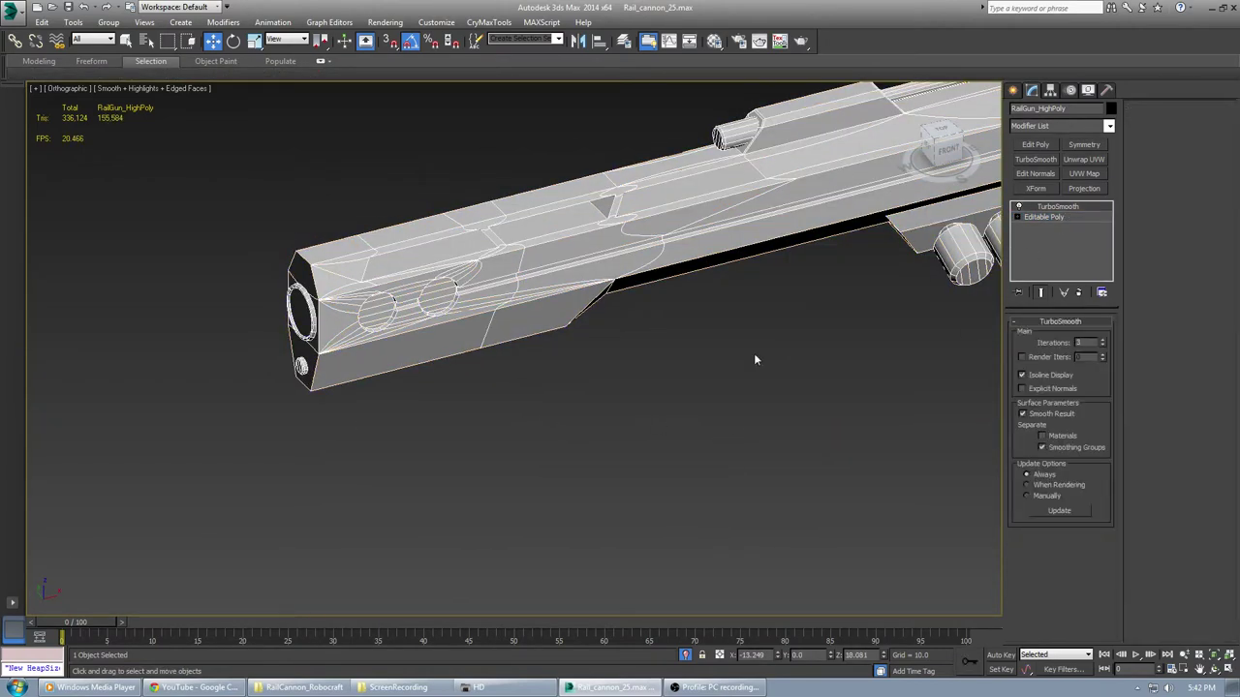
# Hide the edged-faces overlay and check the rail gun's smoothed shading along the barrel, cylinders and gear wheel
pyautogui.moveTo(753, 353)
pyautogui.keyDown('alt'); pyautogui.mouseDown(button='middle')
pyautogui.moveTo(726, 452)
pyautogui.moveTo(681, 492)
pyautogui.mouseUp(button='middle'); pyautogui.keyUp('alt')
pyautogui.press('F3')
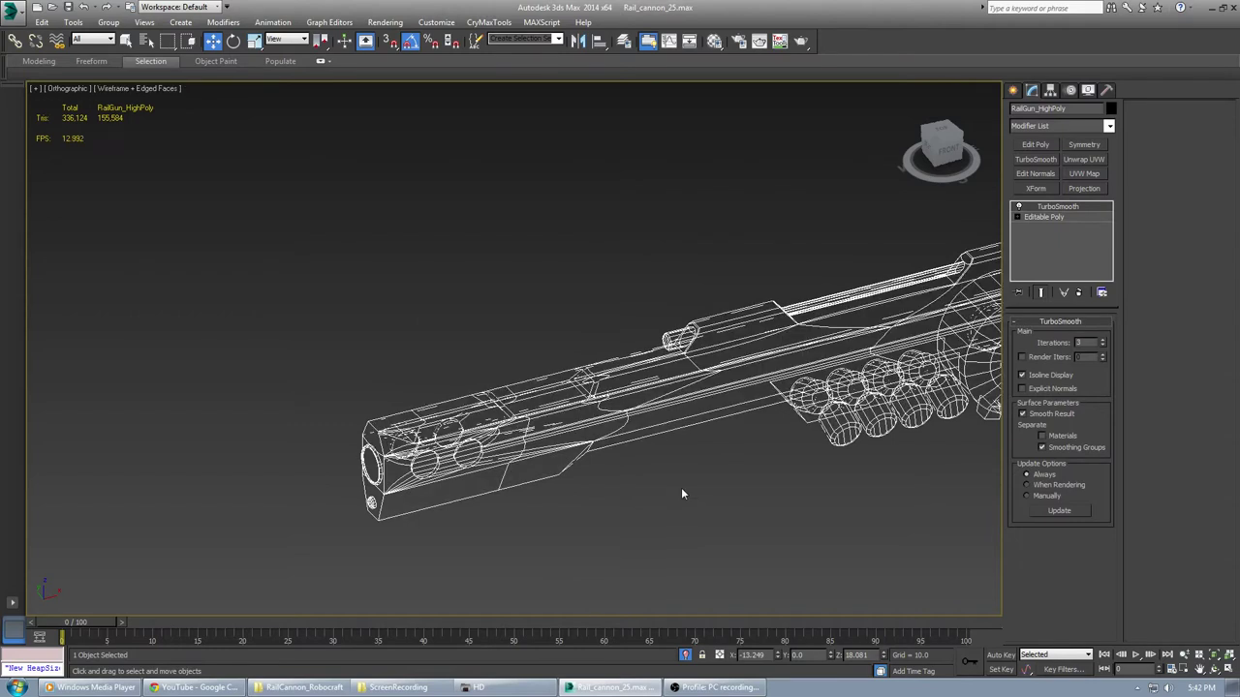
pyautogui.press('F3')
pyautogui.press('F4')
pyautogui.keyDown('alt'); pyautogui.moveTo(694, 434); pyautogui.dragTo(814, 399, button='middle'); pyautogui.keyUp('alt')
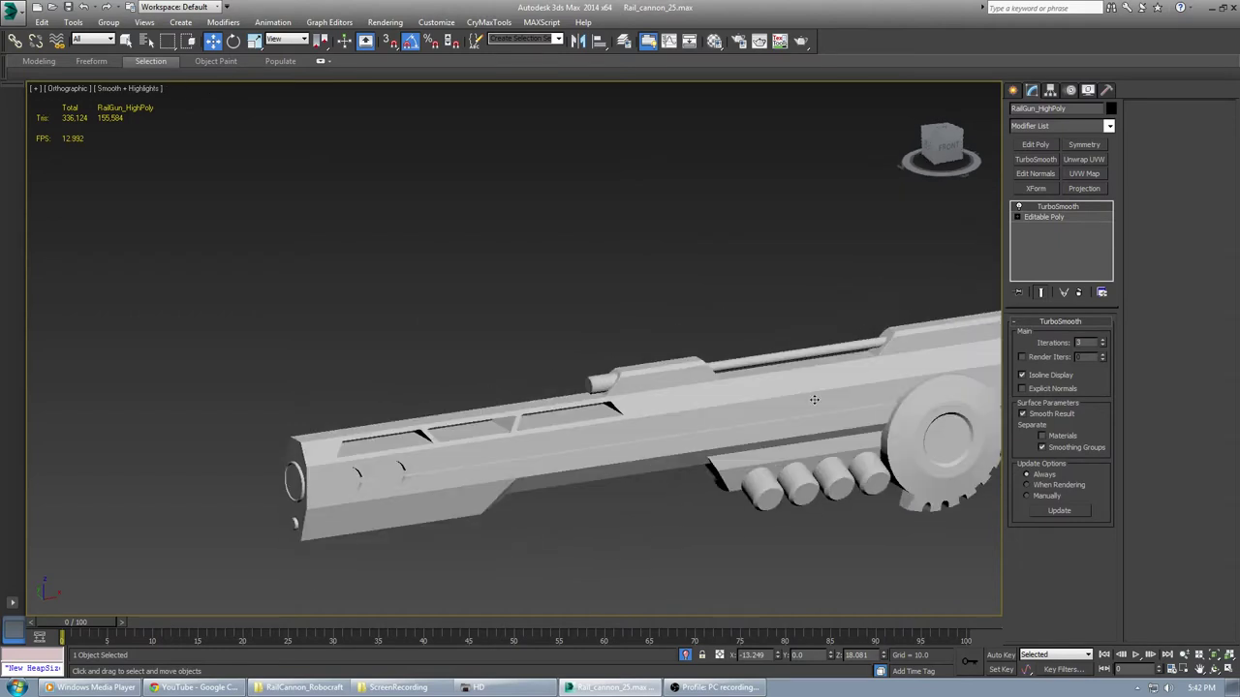
pyautogui.scroll(8, 751, 431)
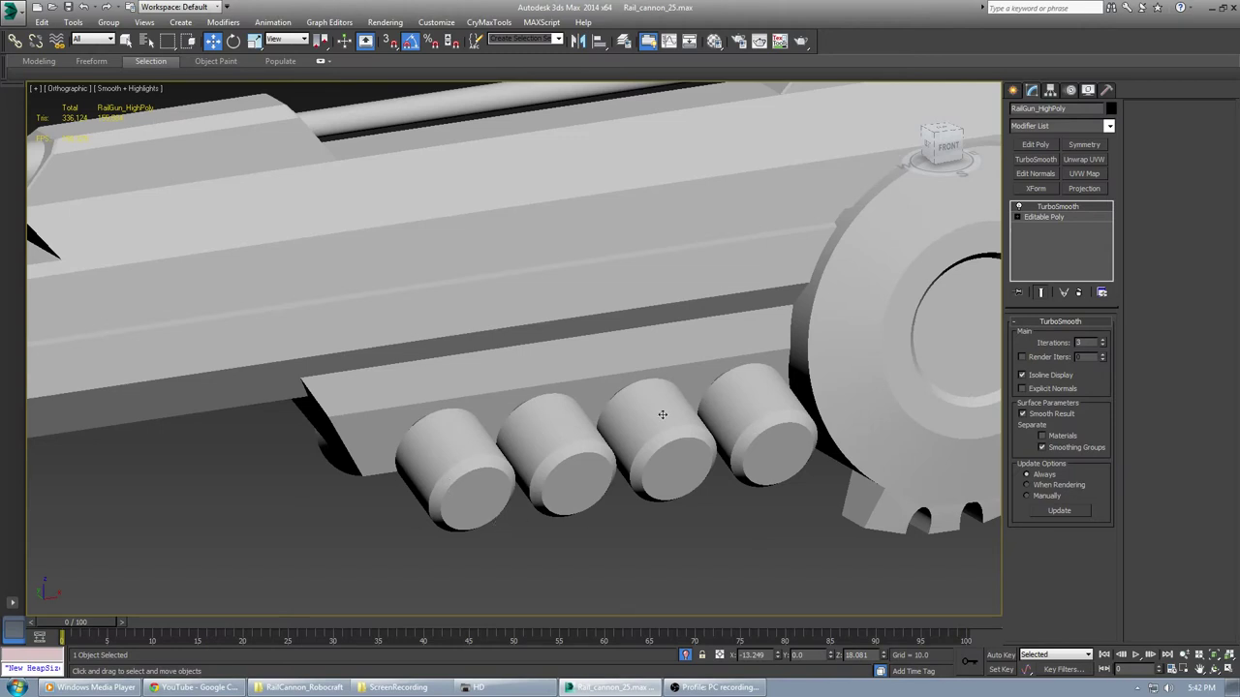
pyautogui.scroll(-5, 663, 415)
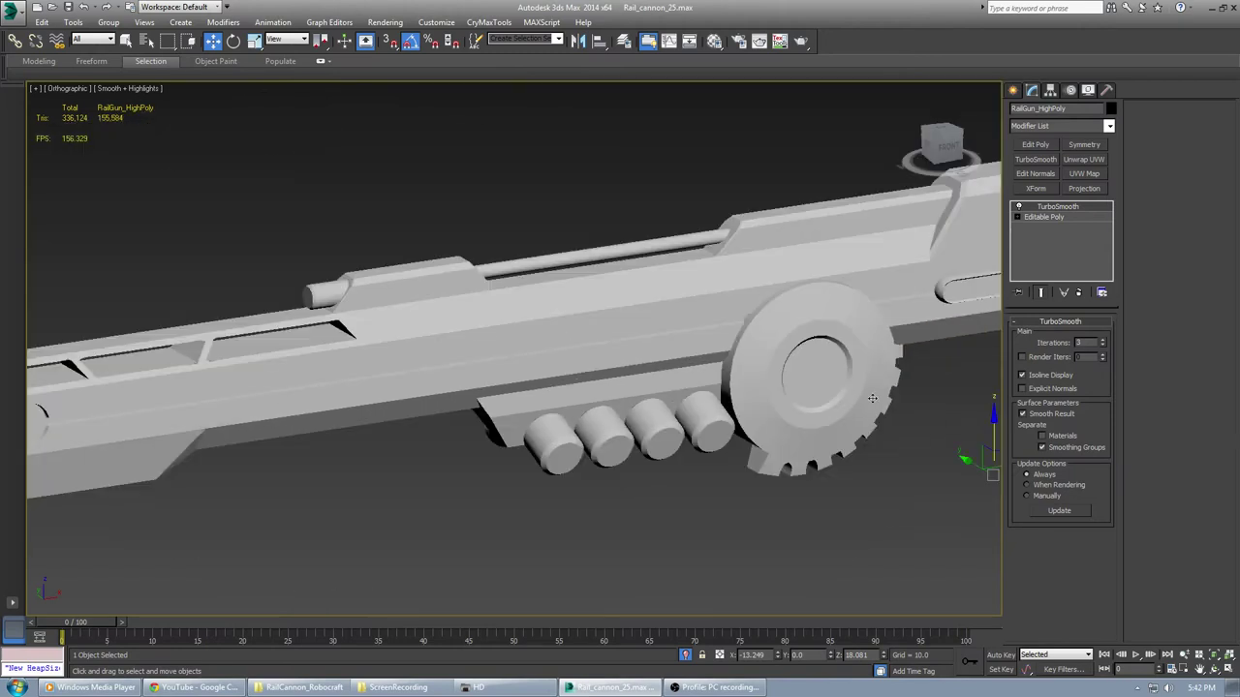
# Add a second TurboSmooth with 1 iteration on top of the stack and turn off Isoline Display on the lower TurboSmooth
pyautogui.keyDown('alt'); pyautogui.moveTo(855, 347); pyautogui.dragTo(801, 395, button='middle'); pyautogui.keyUp('alt')
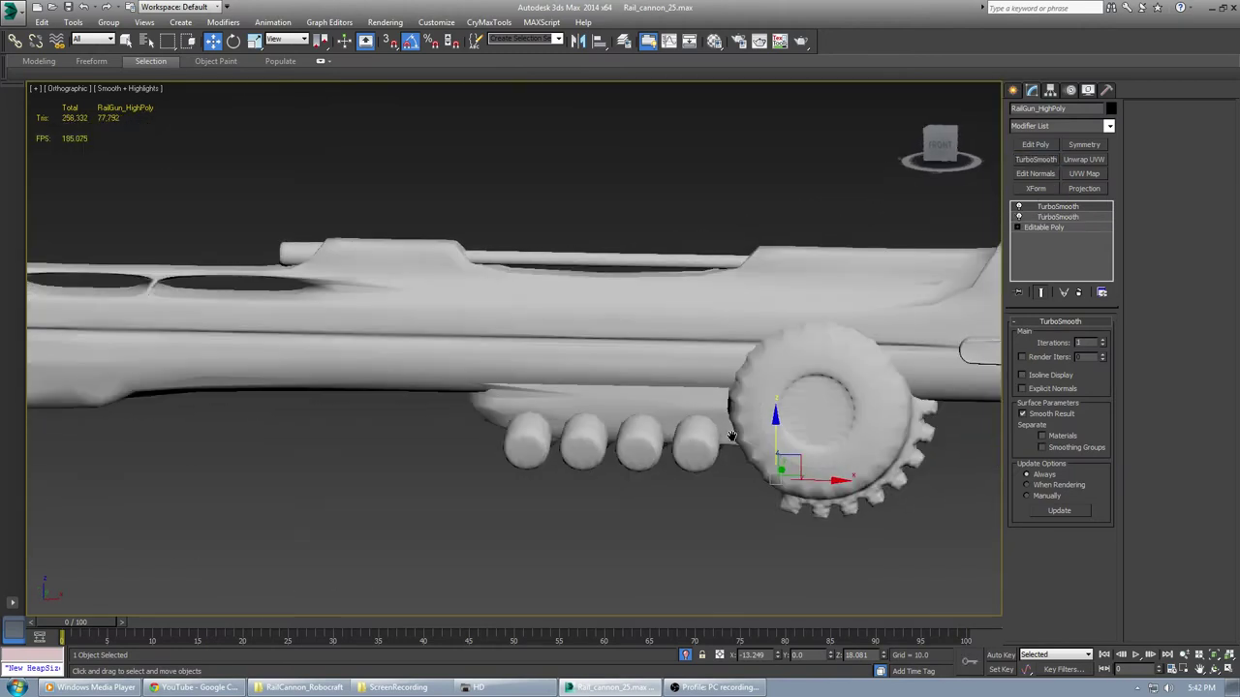
pyautogui.keyDown('alt'); pyautogui.moveTo(878, 429); pyautogui.dragTo(874, 420, button='middle'); pyautogui.keyUp('alt')
pyautogui.click(1076, 217)
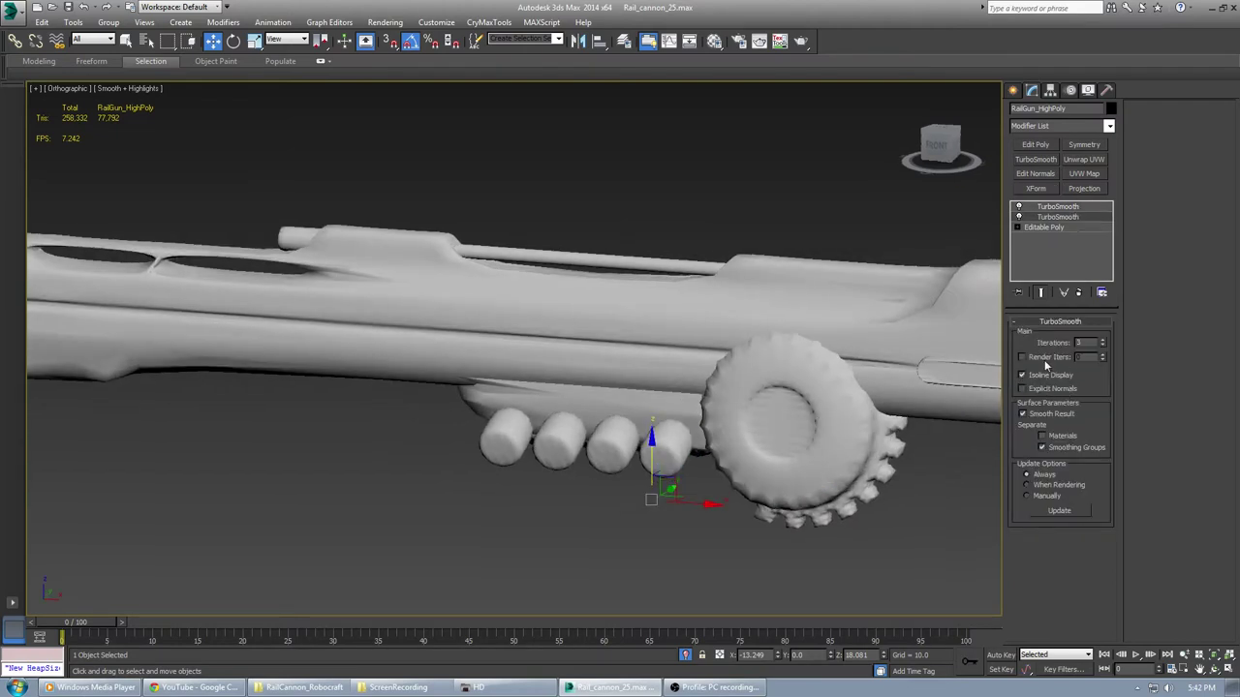
pyautogui.click(1058, 207)
# Examine the double-smoothed rail gun from both sides and the rear, checking edge softness on the body, slot and gear wheel
pyautogui.scroll(5, 761, 415)
pyautogui.moveTo(823, 368); pyautogui.dragTo(574, 433, button='middle')
pyautogui.scroll(-5, 758, 404)
pyautogui.moveTo(675, 367); pyautogui.dragTo(463, 406, button='middle')
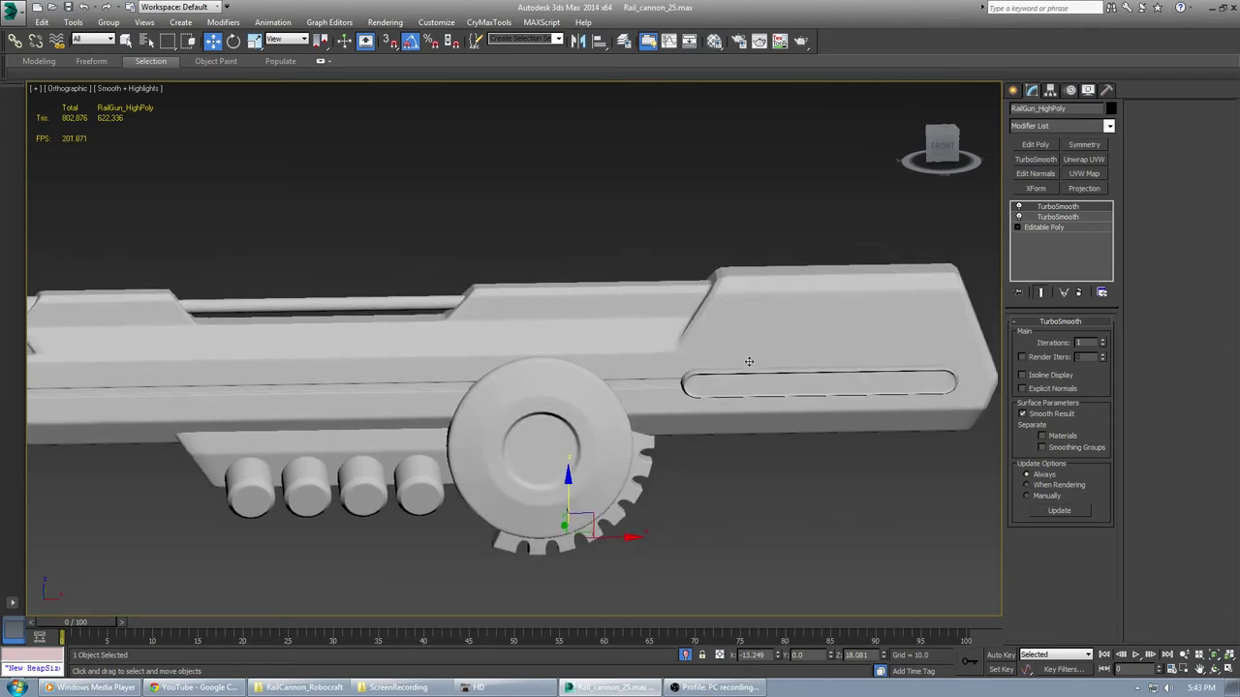
pyautogui.scroll(-2, 665, 366)
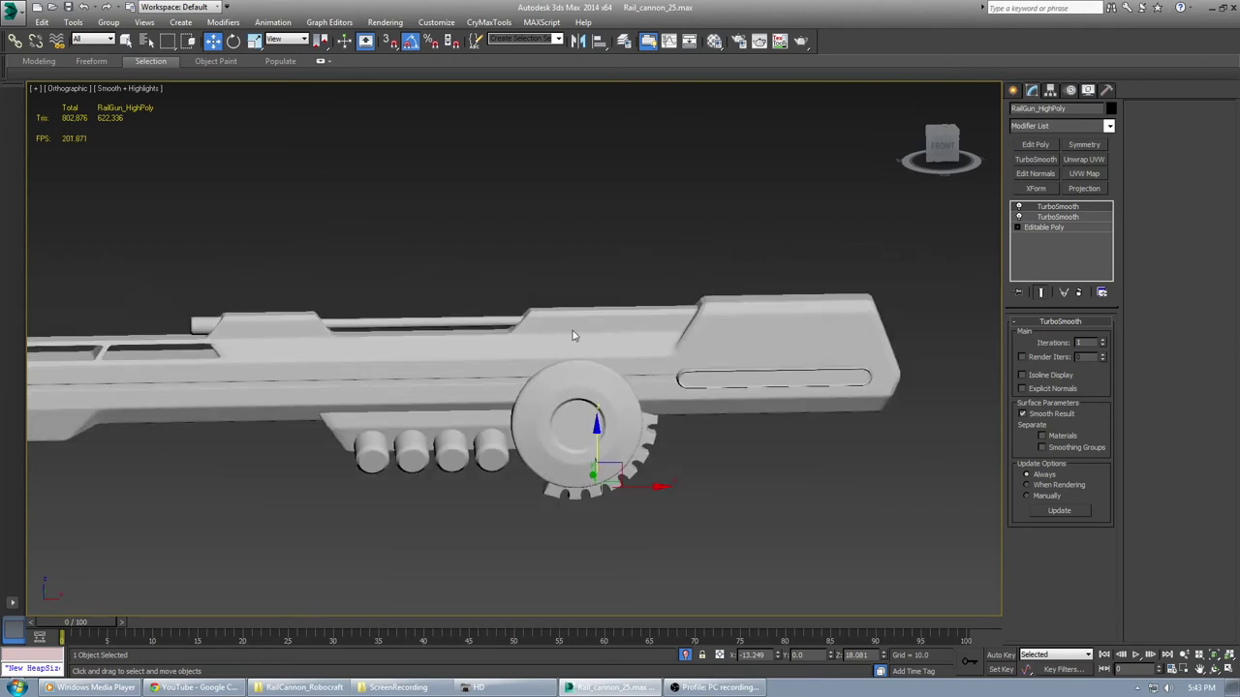
pyautogui.keyDown('alt'); pyautogui.moveTo(572, 335); pyautogui.dragTo(679, 408, button='middle'); pyautogui.keyUp('alt')
pyautogui.keyDown('alt'); pyautogui.moveTo(763, 406); pyautogui.dragTo(728, 369, button='middle'); pyautogui.keyUp('alt')
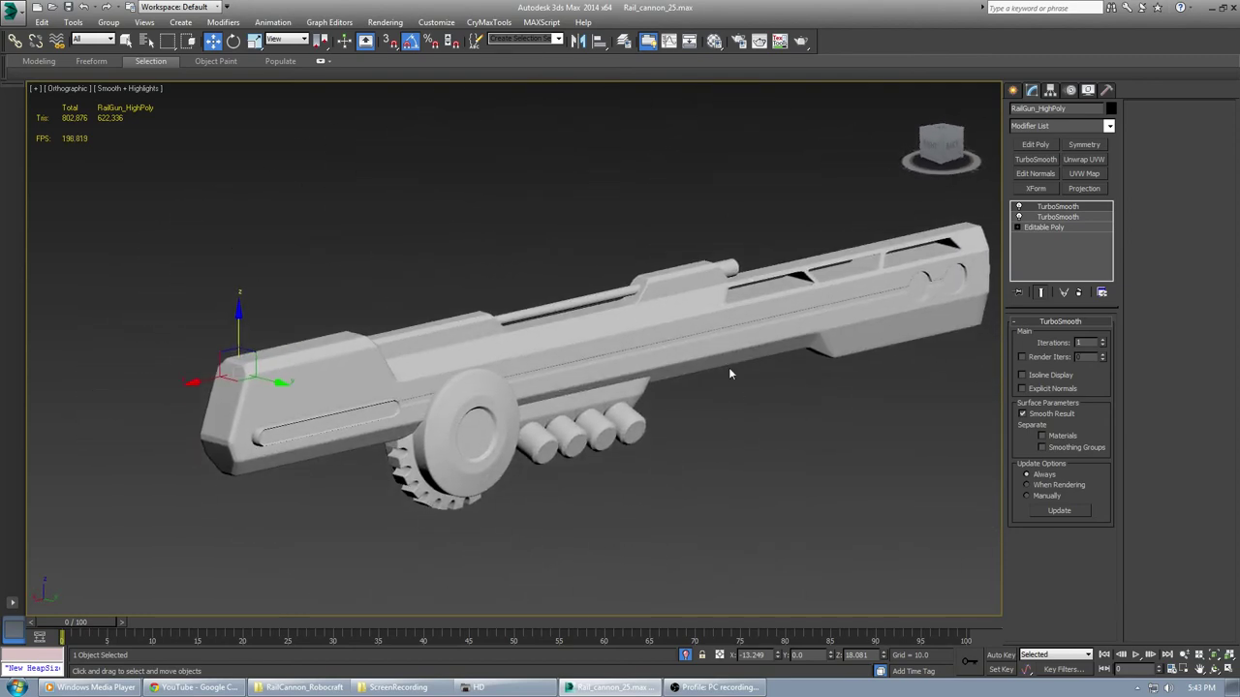
pyautogui.keyDown('alt'); pyautogui.moveTo(769, 429); pyautogui.dragTo(733, 378, button='middle'); pyautogui.keyUp('alt')
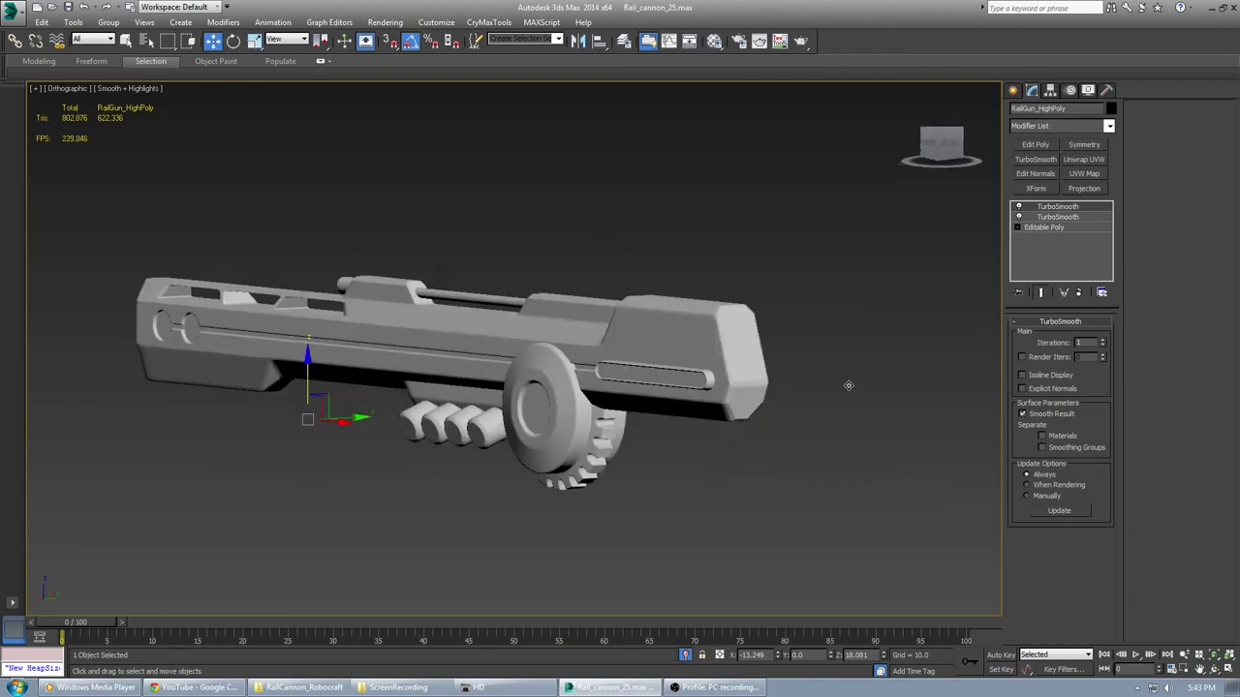